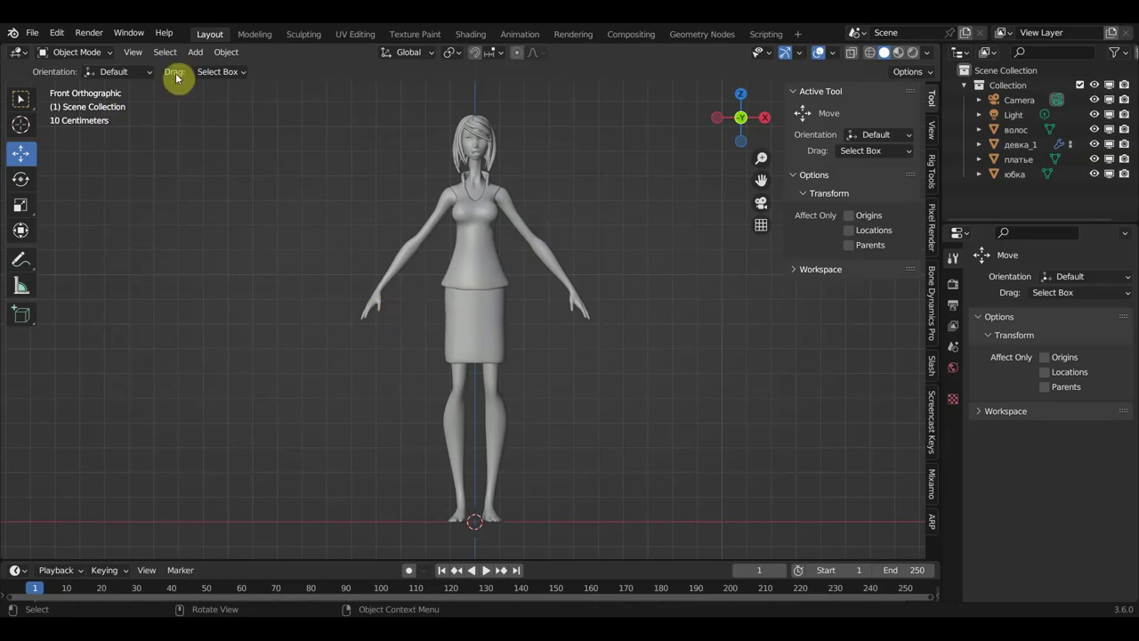
Open Preferences on the Add-ons section and start installing an add-on from a file.
left_click(57, 33)
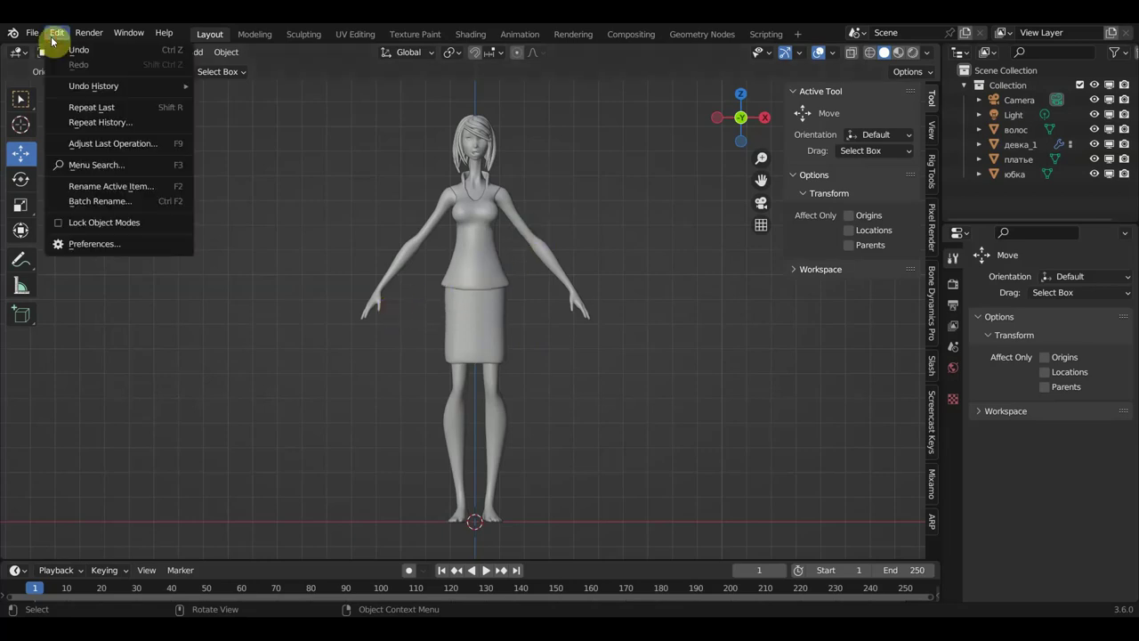
left_click(93, 245)
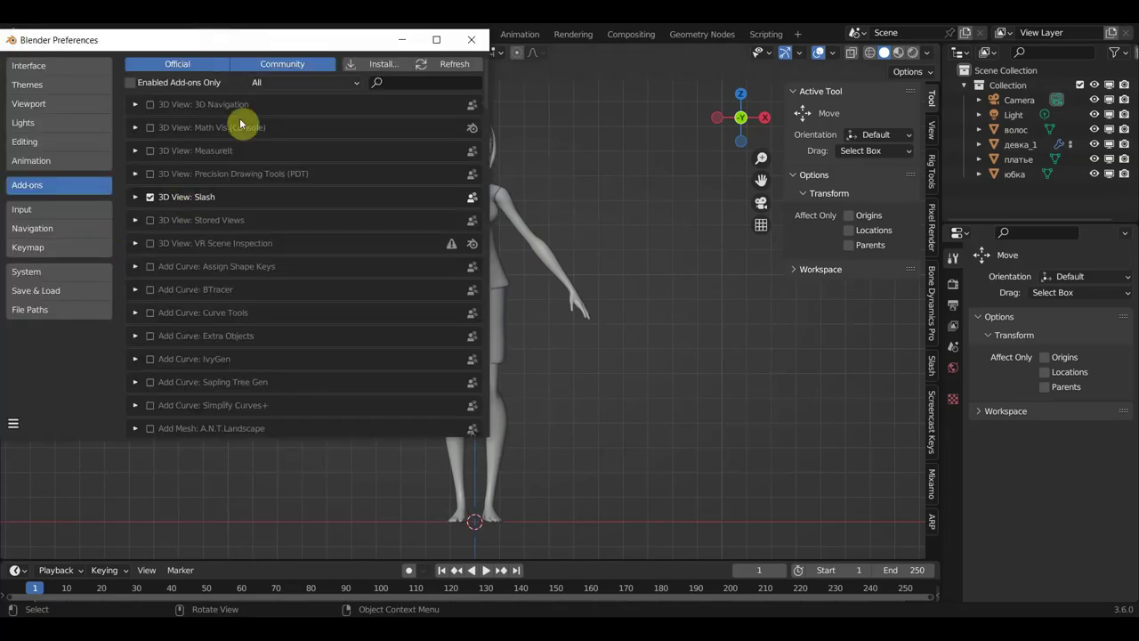
left_click(399, 83)
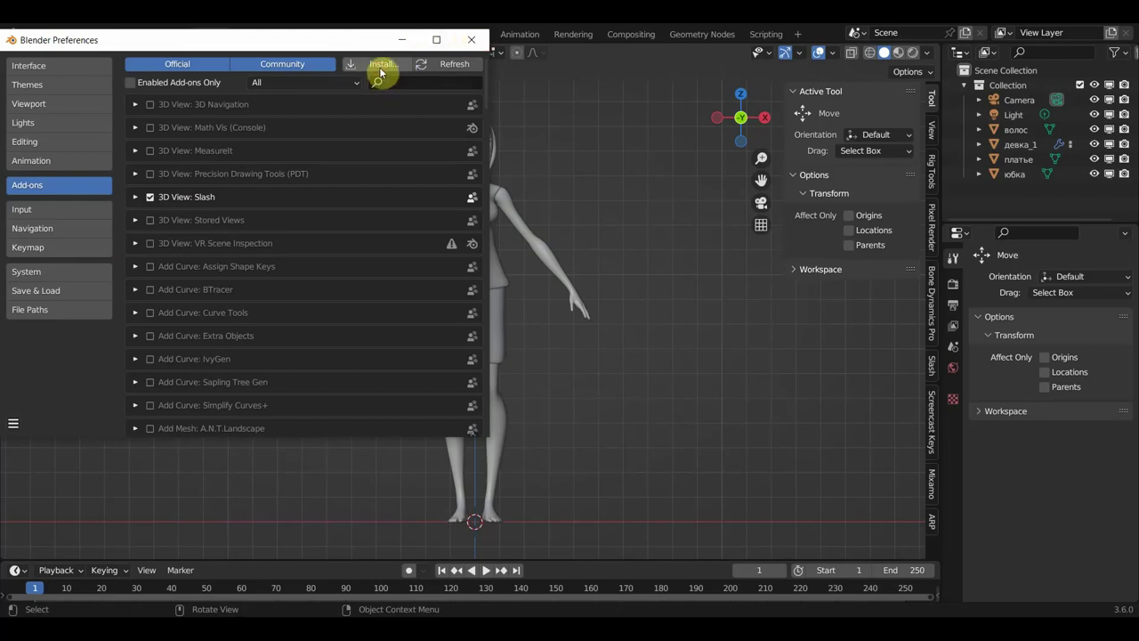
left_click(380, 73)
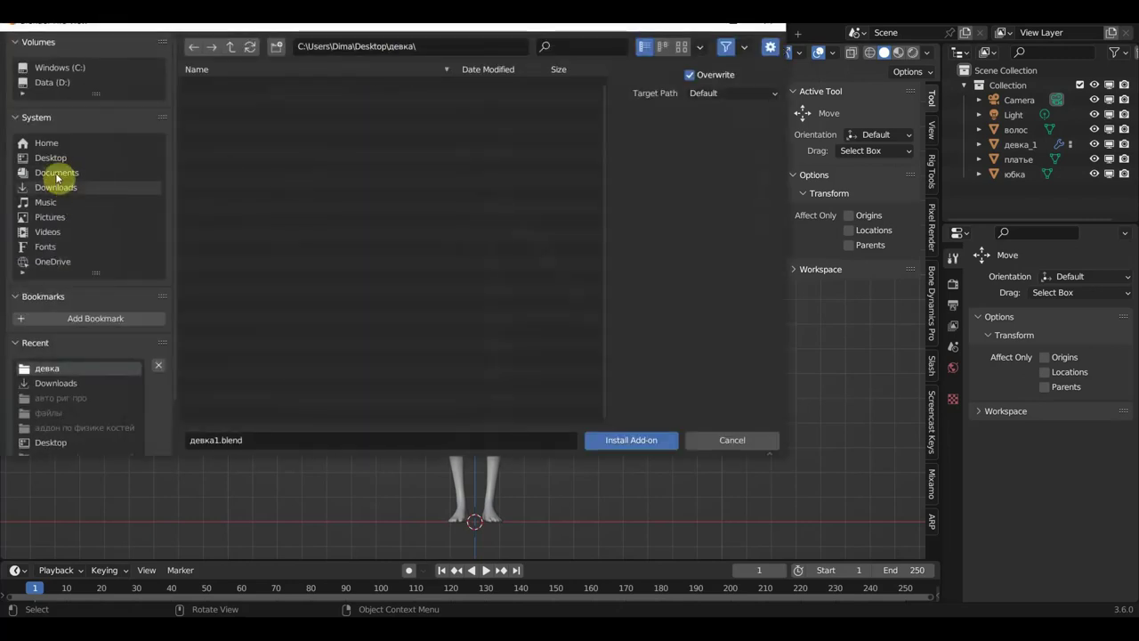
Choose BlenRig-master.zip in the Downloads folder and install it as an add-on.
left_click(56, 185)
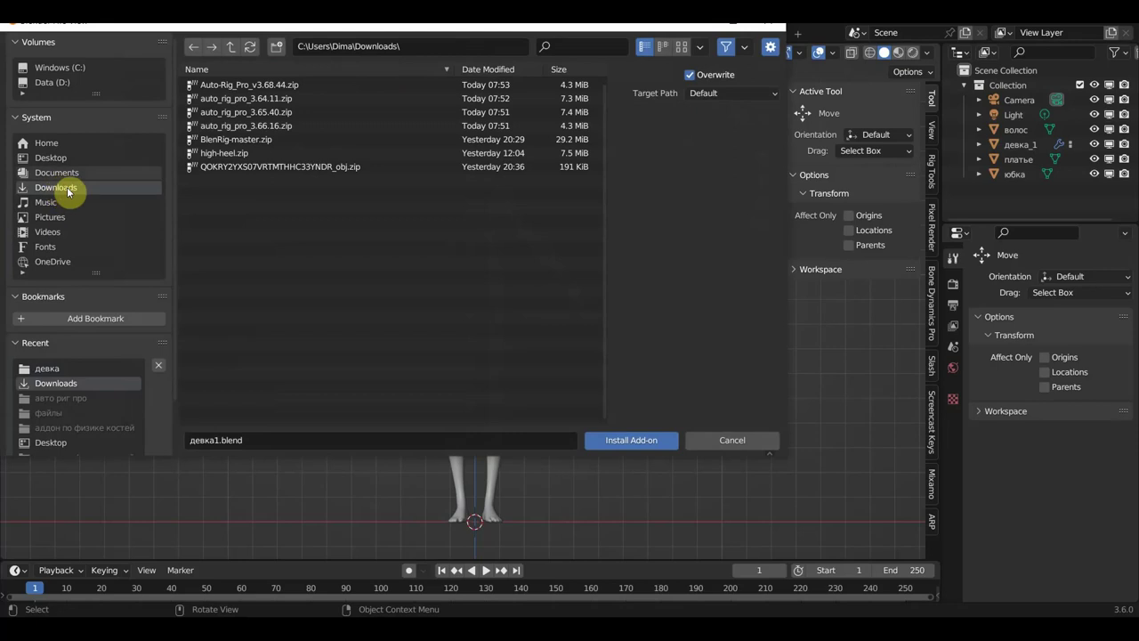
left_click(225, 139)
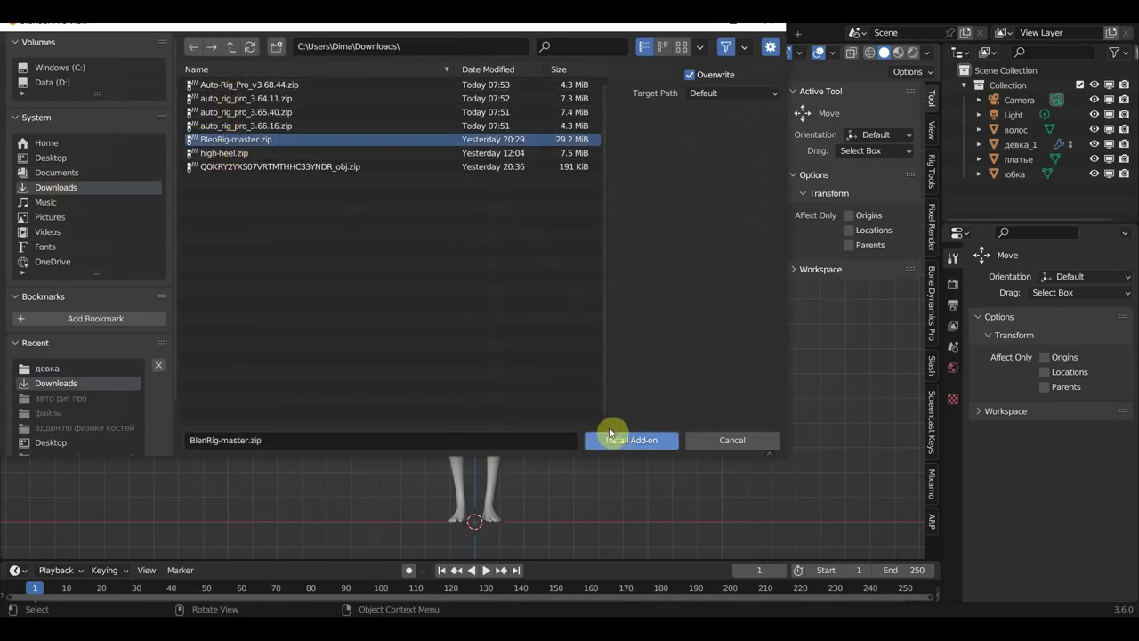
left_click(611, 436)
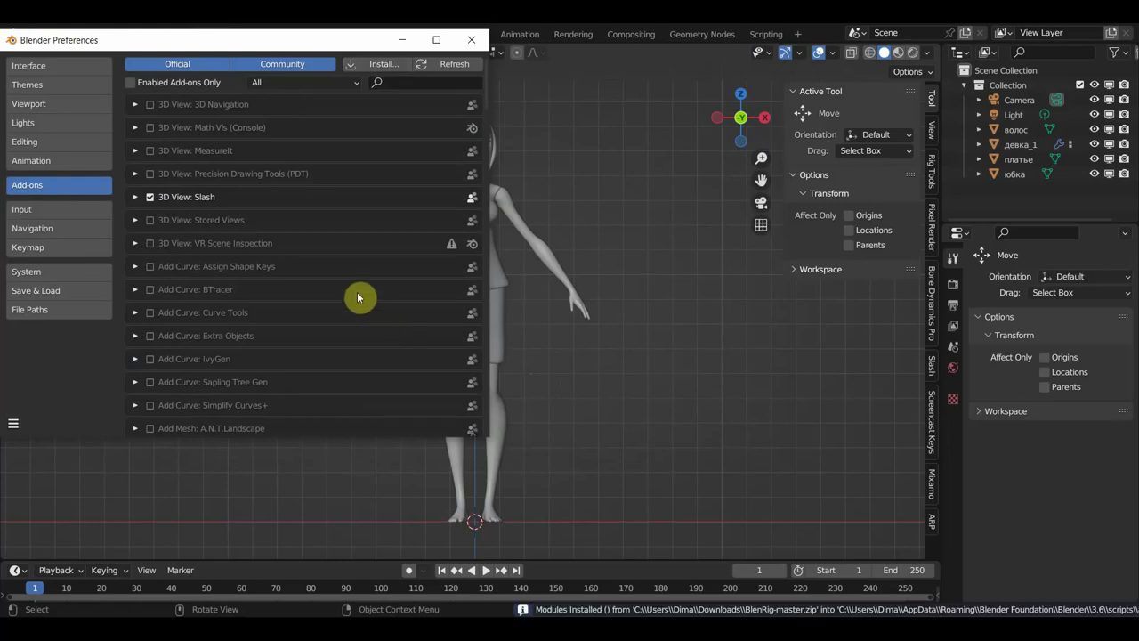
Filter add-ons by 'bl' to confirm Rigging: BlenRig 6 is enabled, then close Preferences.
left_click(409, 81)
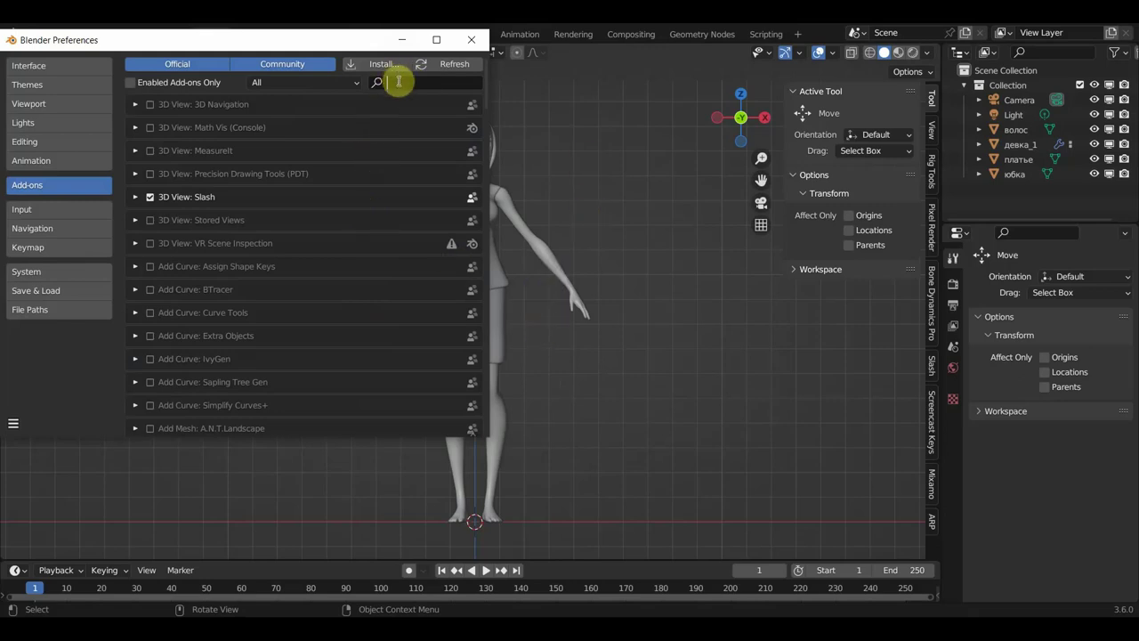
type("b")
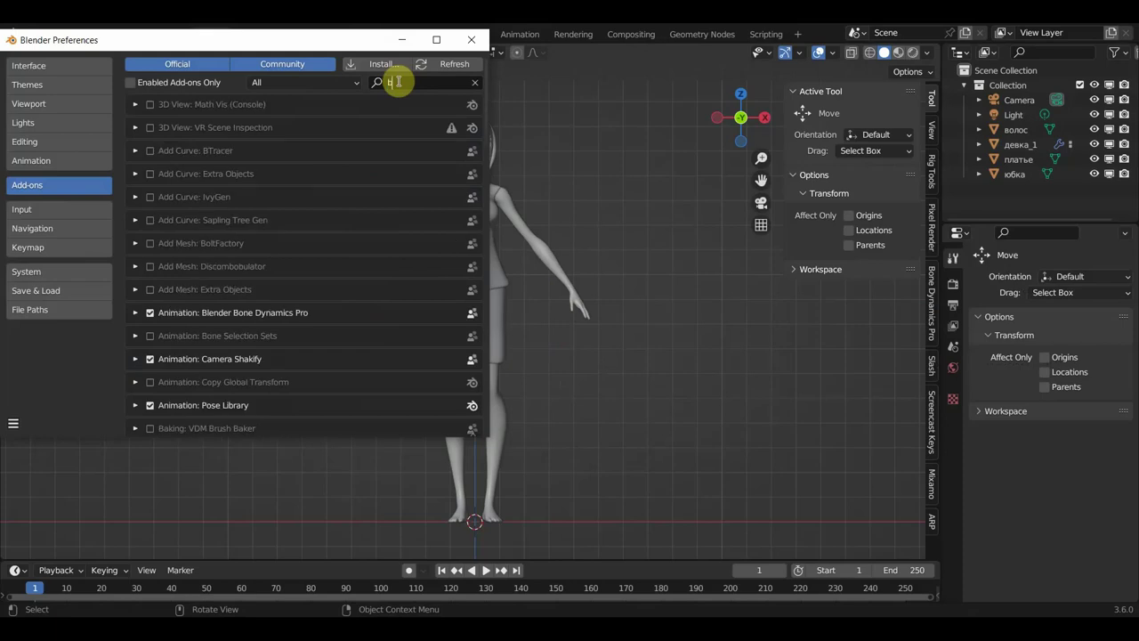
type("l")
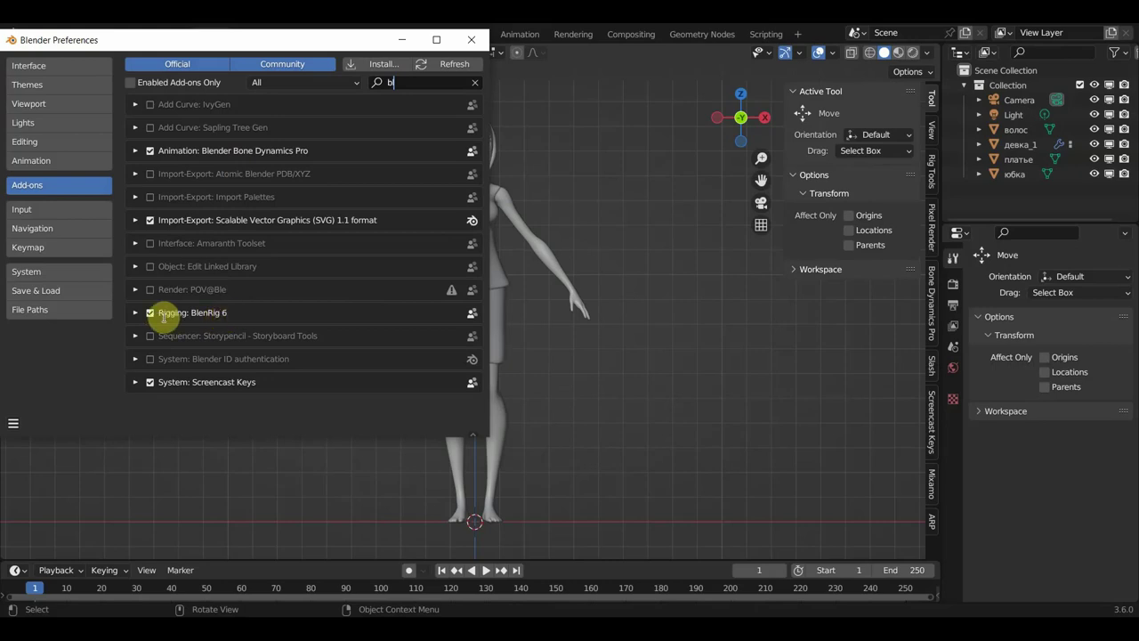
left_click(472, 39)
Add the BlenRig biped armature (biped_blenrig) around the character from the Add > Armature menu.
left_click(196, 52)
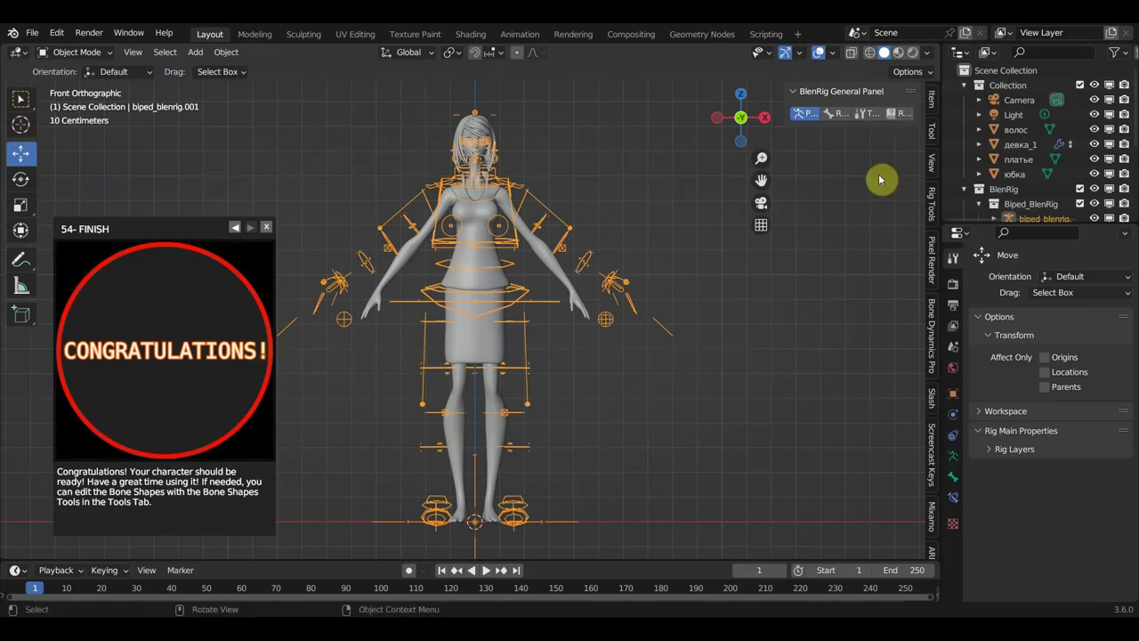
scroll(931, 538, "down", 3)
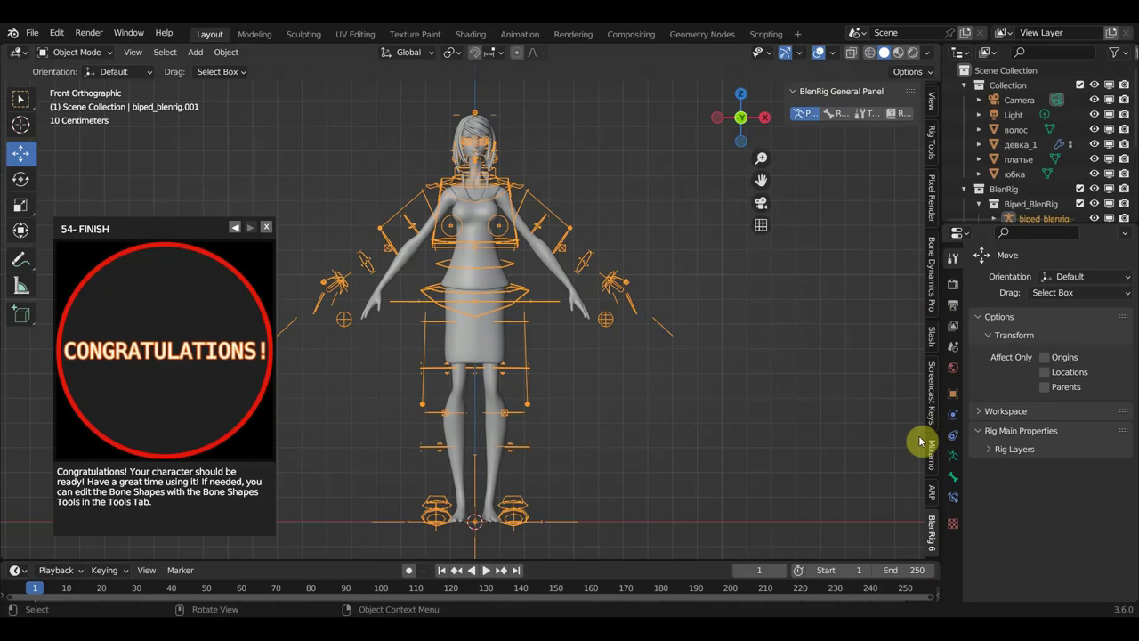
Show the BlenRig 6 guides panel in the sidebar and recenter the character in view.
left_click(896, 113)
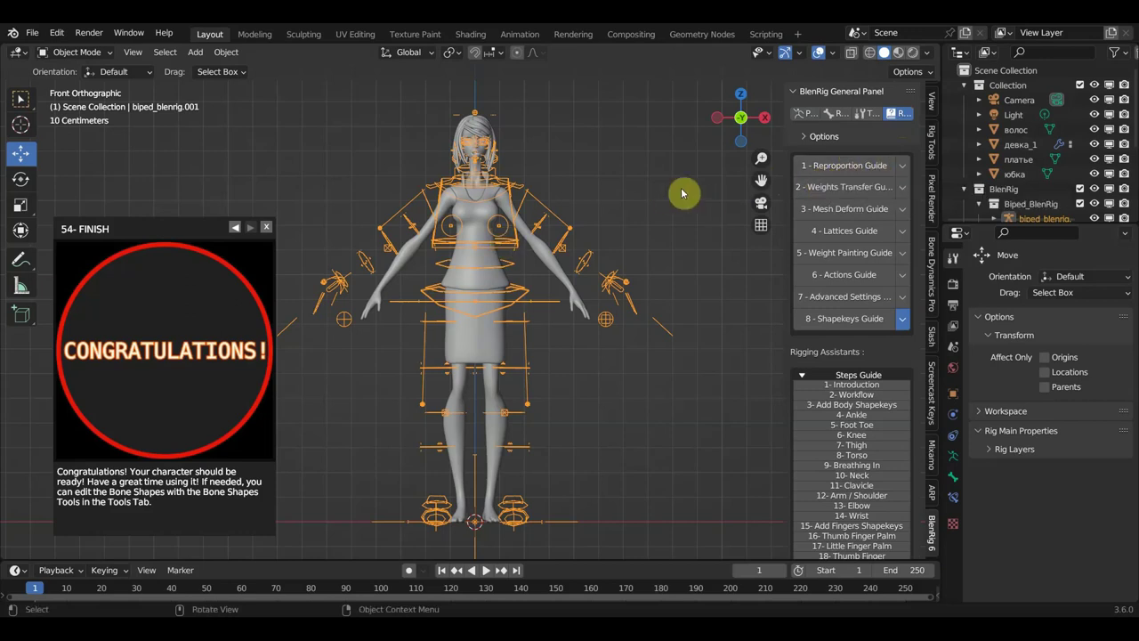
scroll(648, 234, "down", 1)
scroll(642, 238, "down", 1)
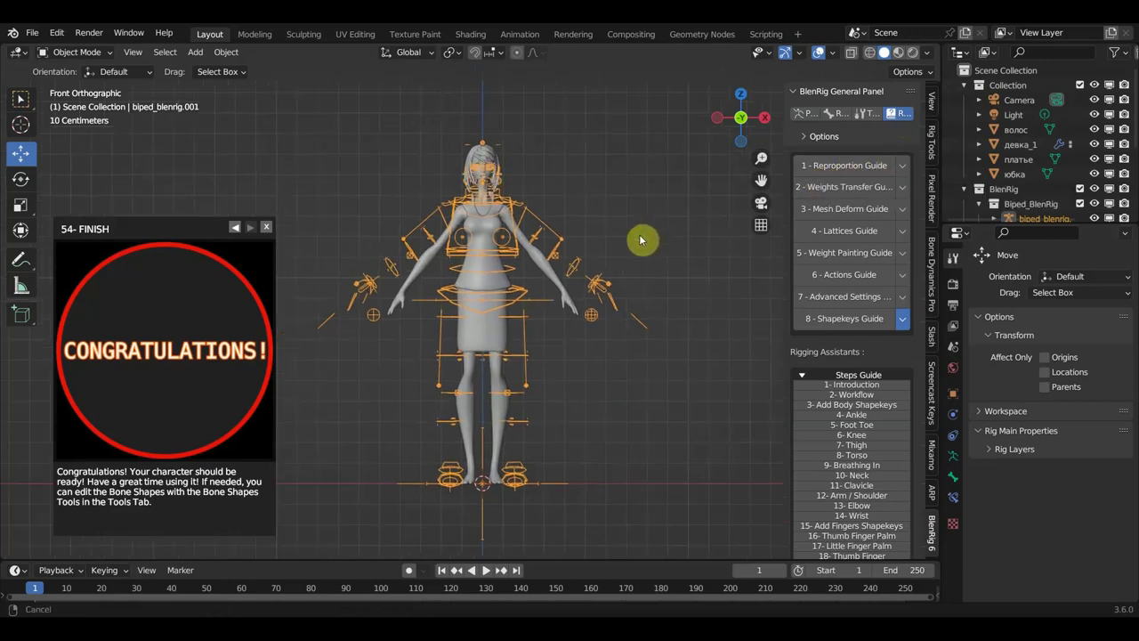
scroll(640, 240, "up", 1)
scroll(679, 221, "up", 1)
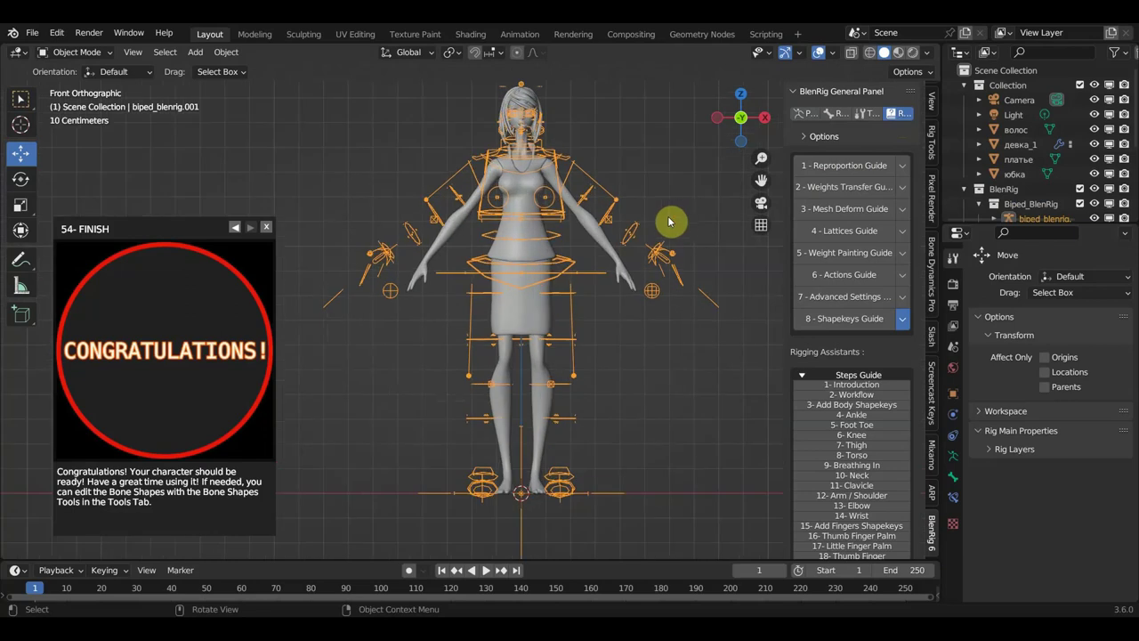
middle_click_drag(613, 210, 592, 218, "shift")
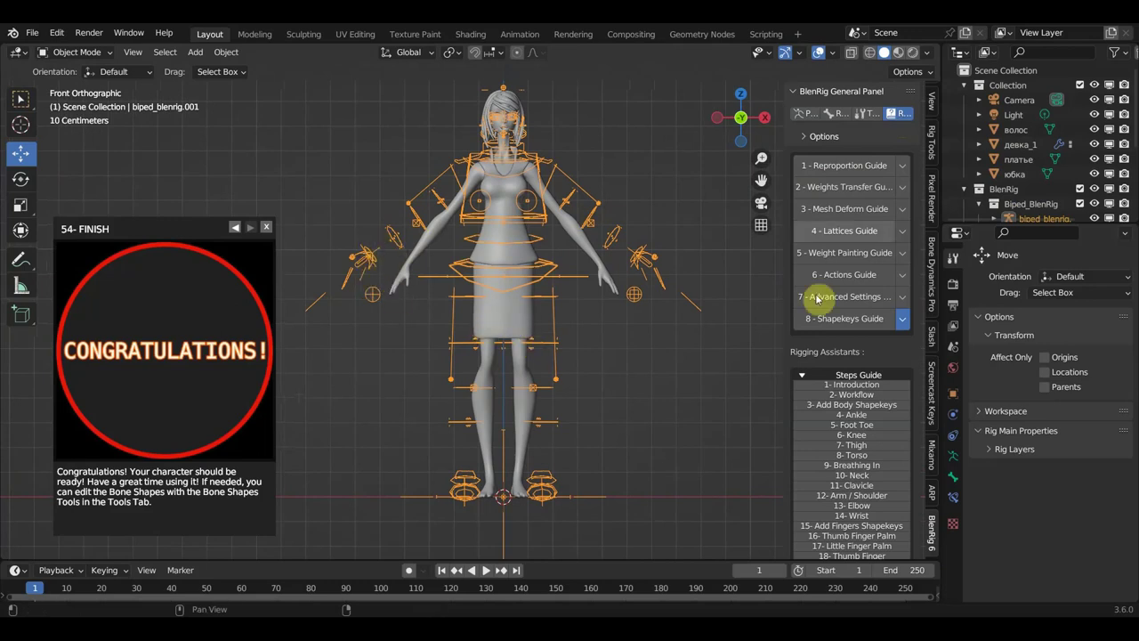
Select 1 - Reproportion Guide and browse its list of steps.
left_click(903, 165)
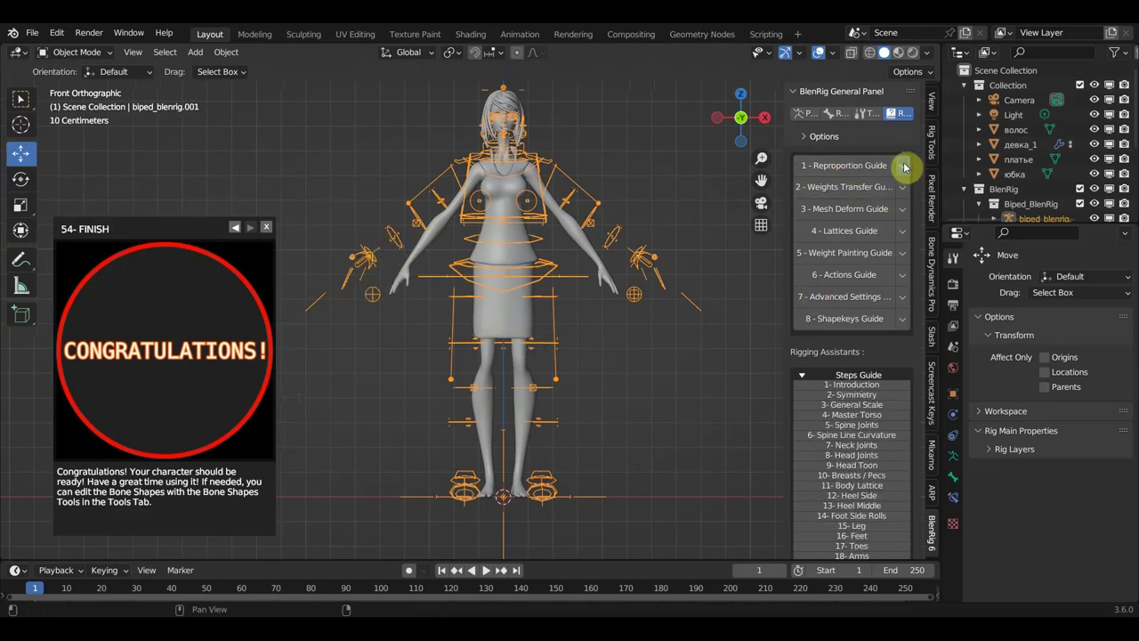
left_click(854, 171)
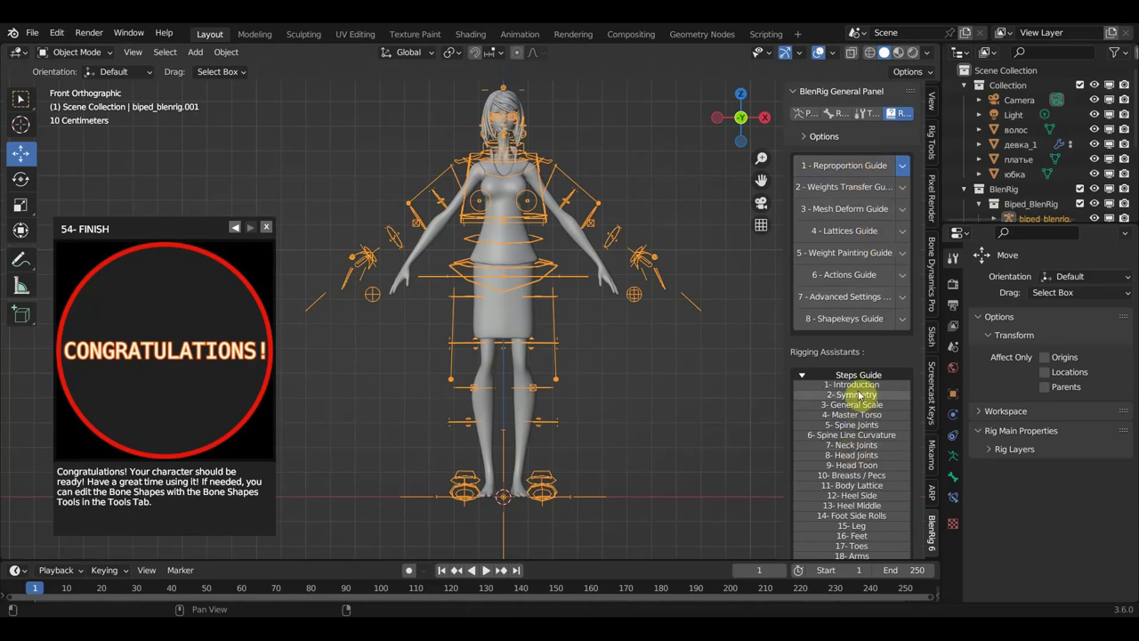
scroll(849, 418, "down", 2)
scroll(848, 437, "down", 3)
scroll(848, 437, "down", 3)
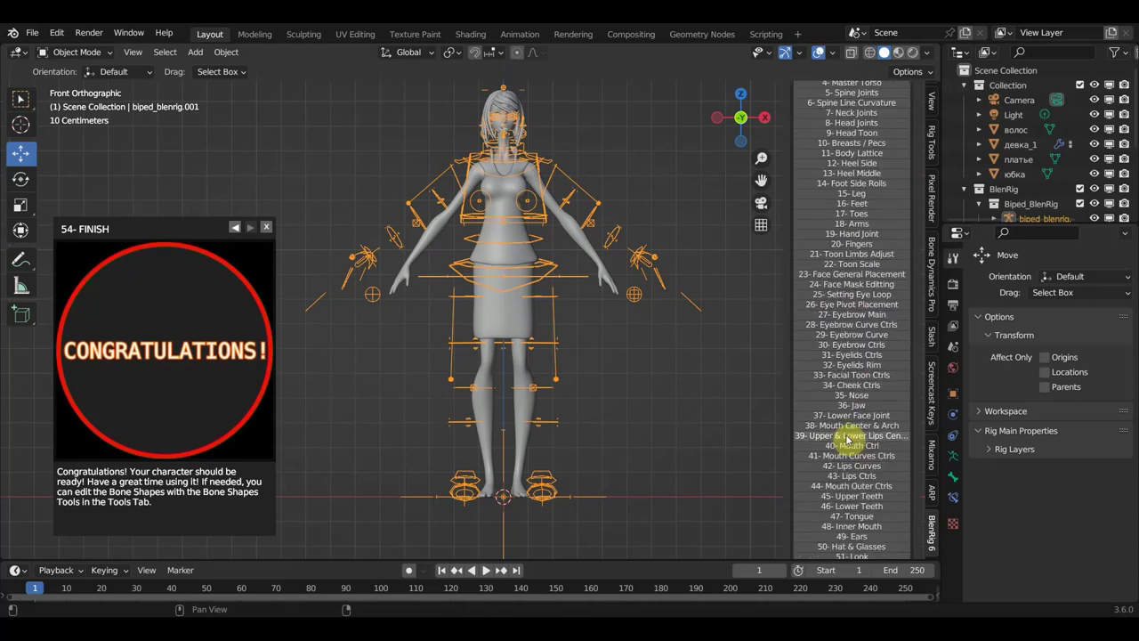
scroll(849, 439, "down", 3)
scroll(850, 436, "up", 3)
scroll(854, 429, "up", 2)
scroll(854, 429, "up", 3)
scroll(854, 427, "up", 3)
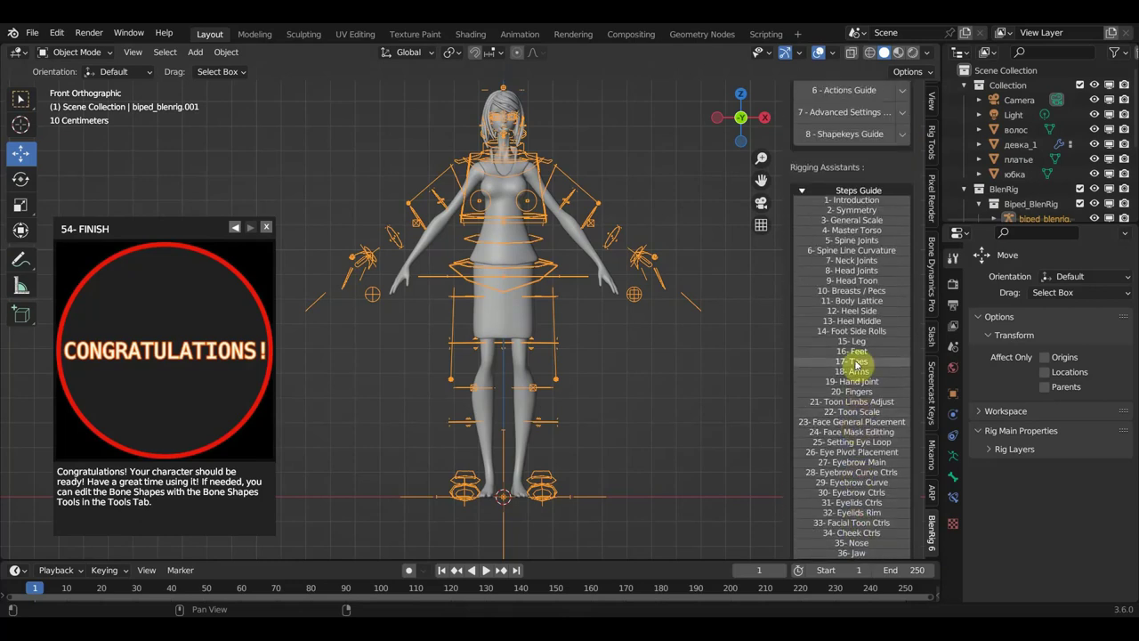
scroll(859, 365, "up", 2)
scroll(856, 365, "up", 2)
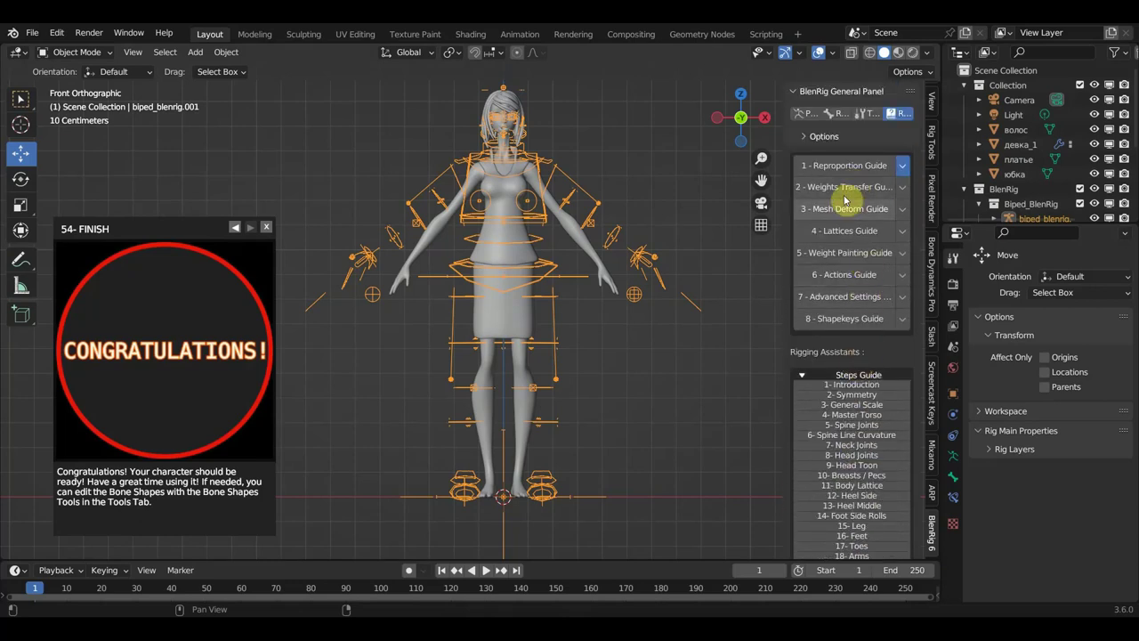
left_click(901, 188)
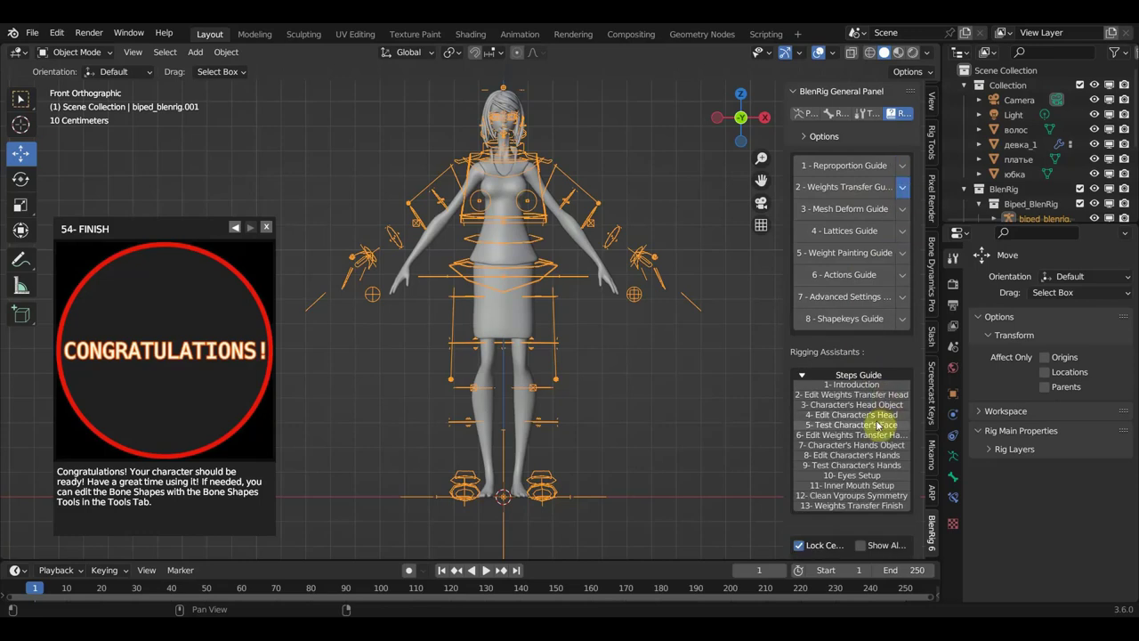
left_click(901, 166)
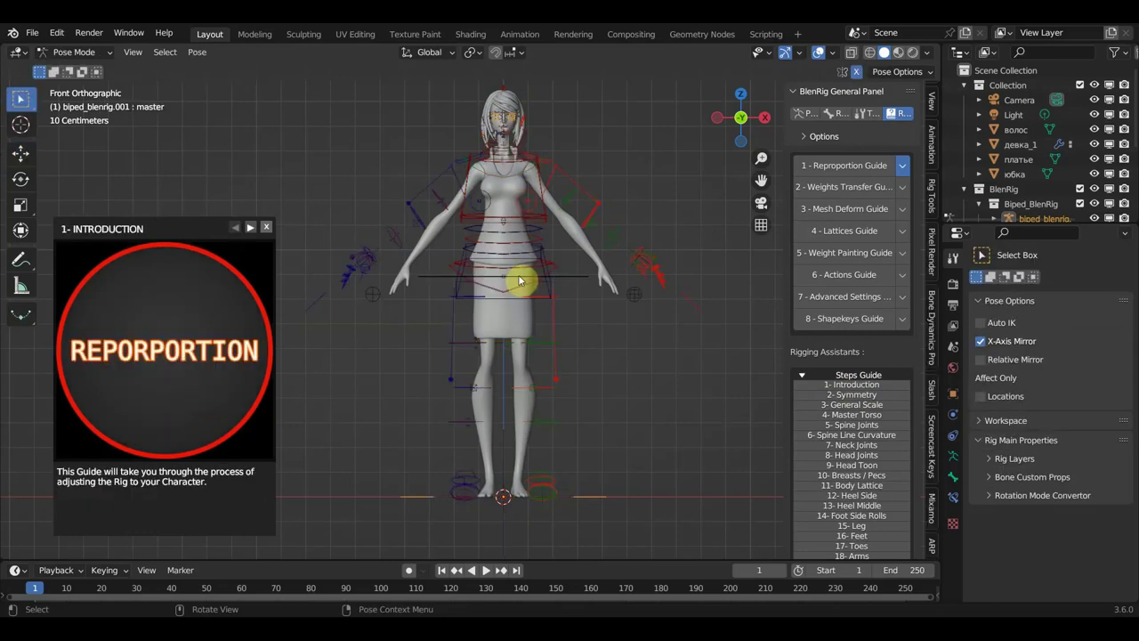
Move the right hand IK control (hand_ik_ctrl_R) to a new position.
scroll(437, 257, "up", 1)
scroll(440, 256, "up", 1)
scroll(458, 251, "down", 1)
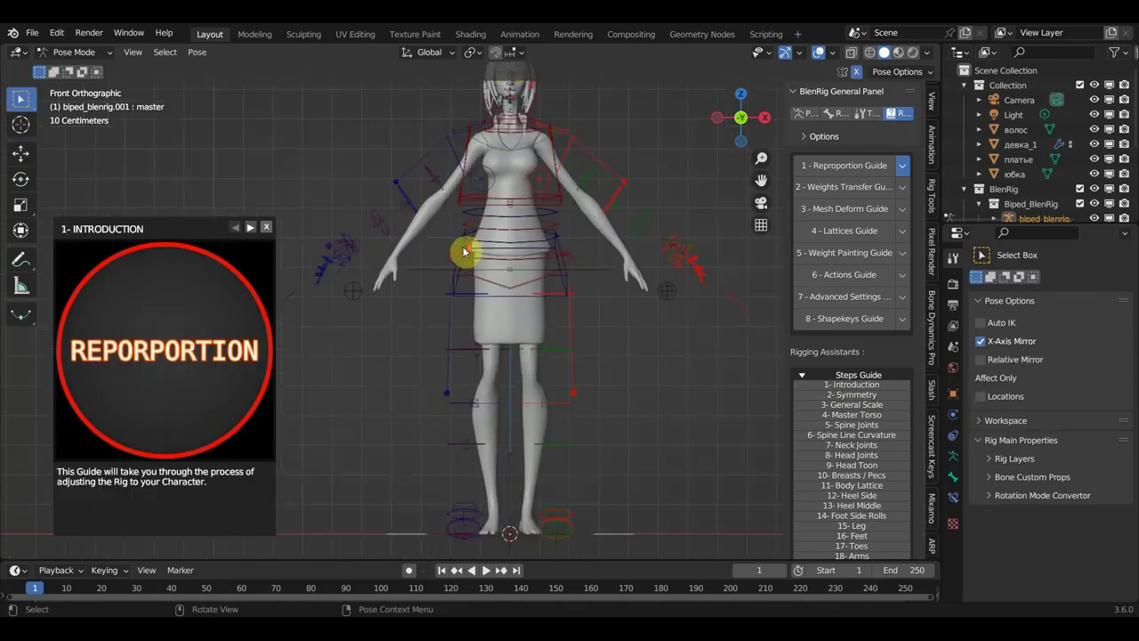
middle_click_drag(483, 254, 519, 261, "shift")
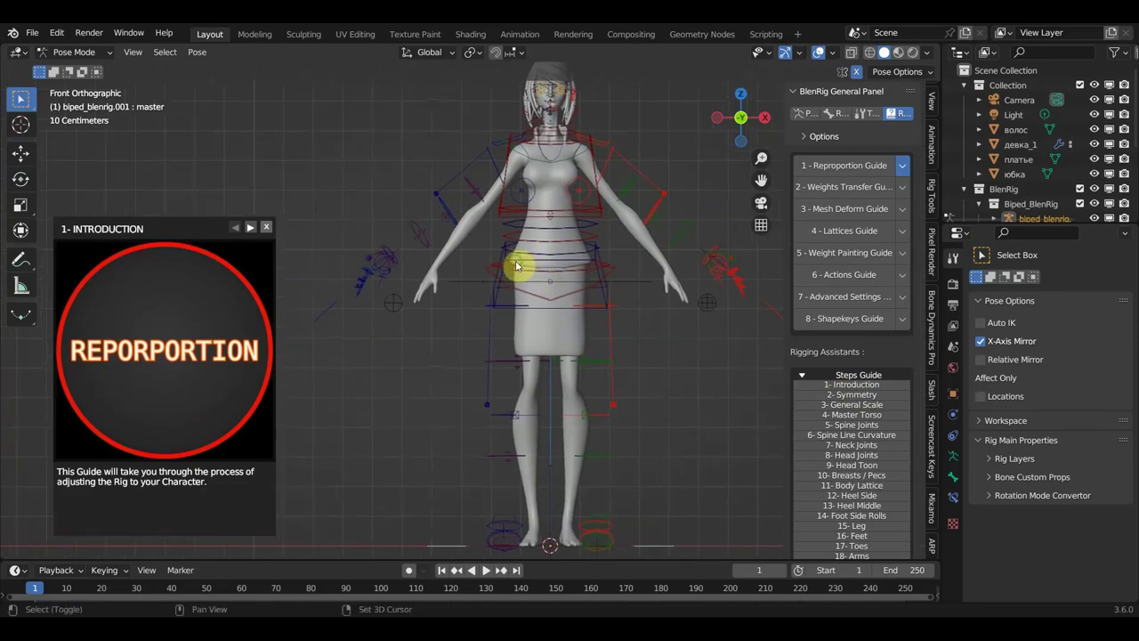
left_click(379, 258)
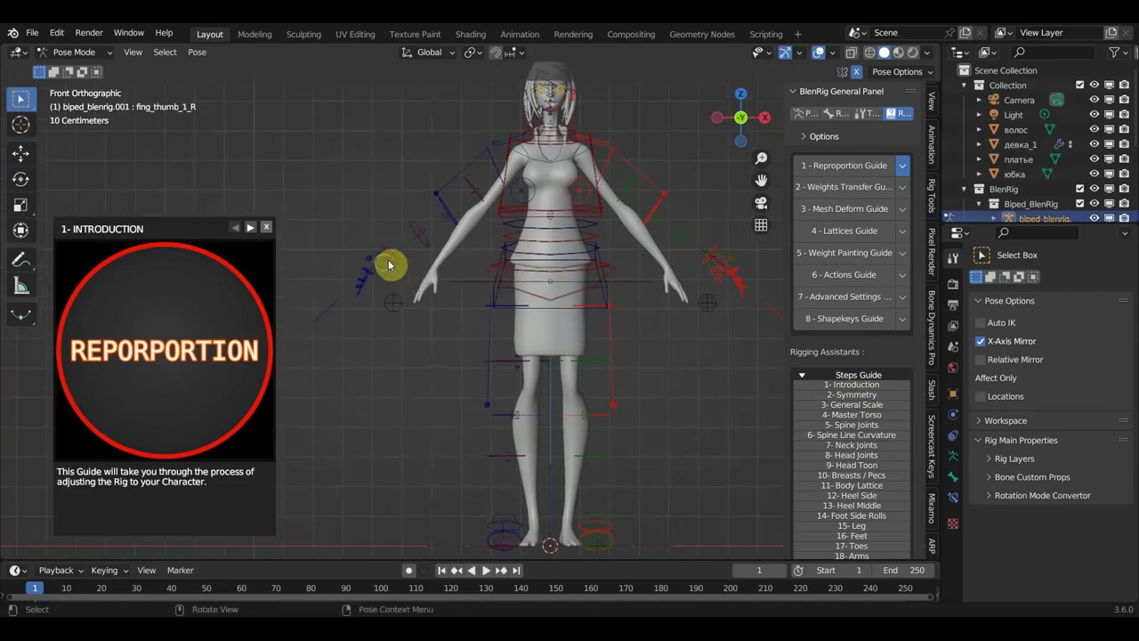
left_click(393, 263)
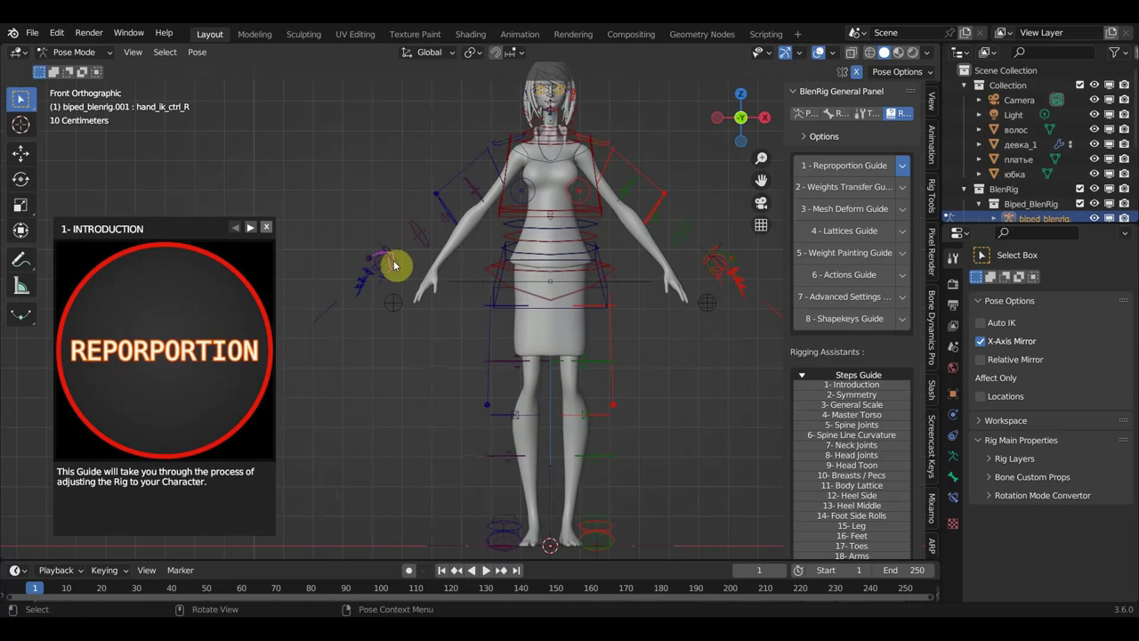
key("g")
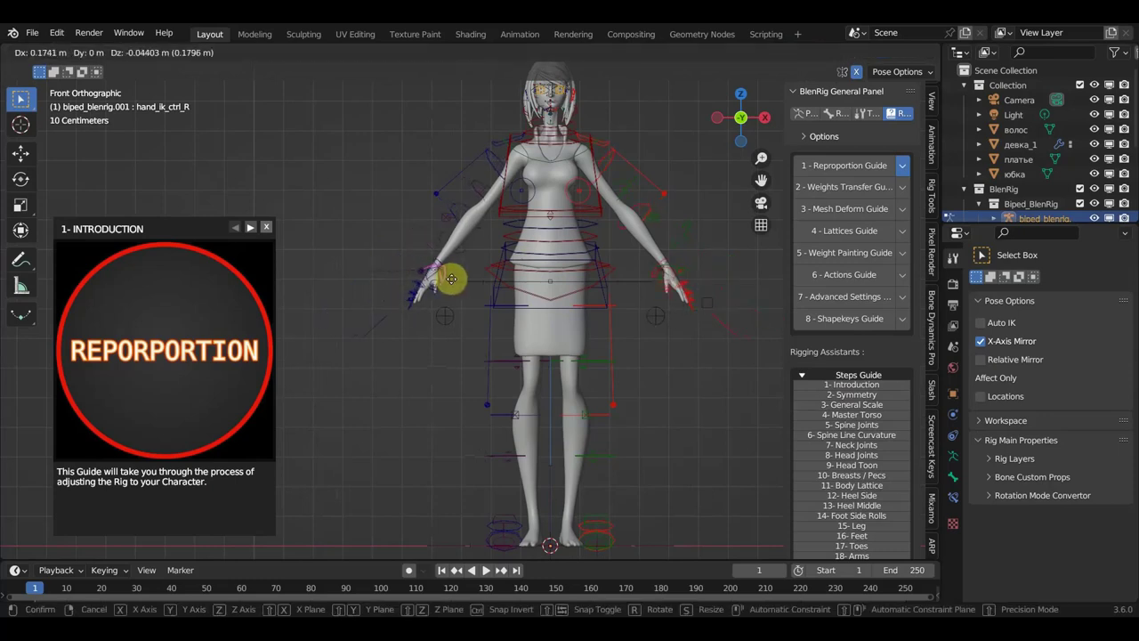
left_click(446, 279)
Orbit to a side view of the character's upper body.
scroll(483, 227, "up", 1)
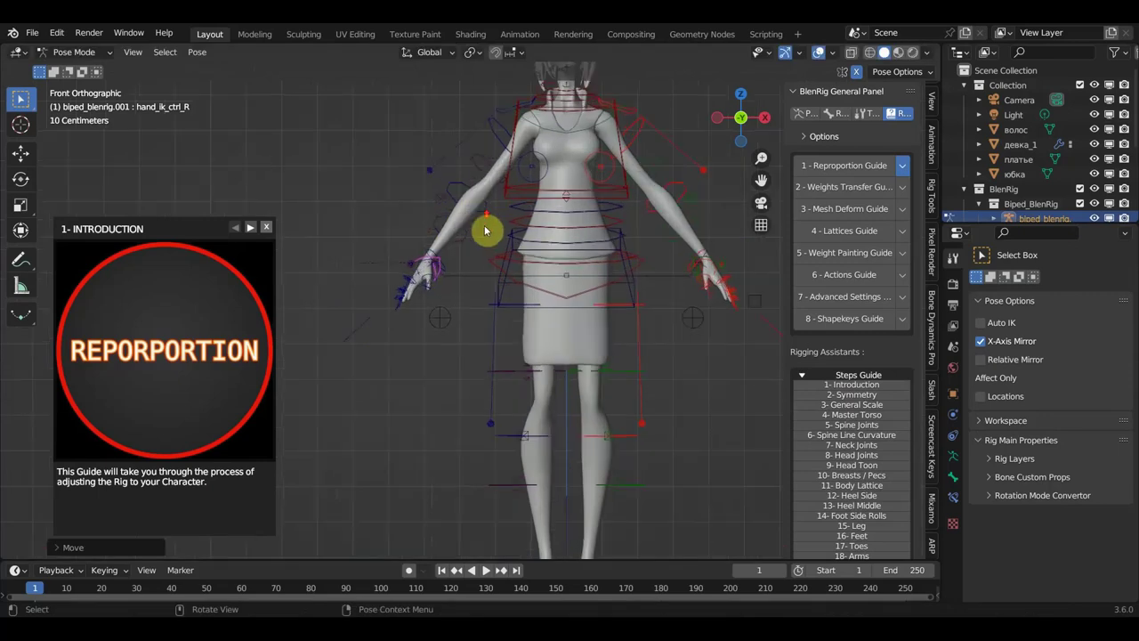
middle_click_drag(485, 204, 445, 240, "shift")
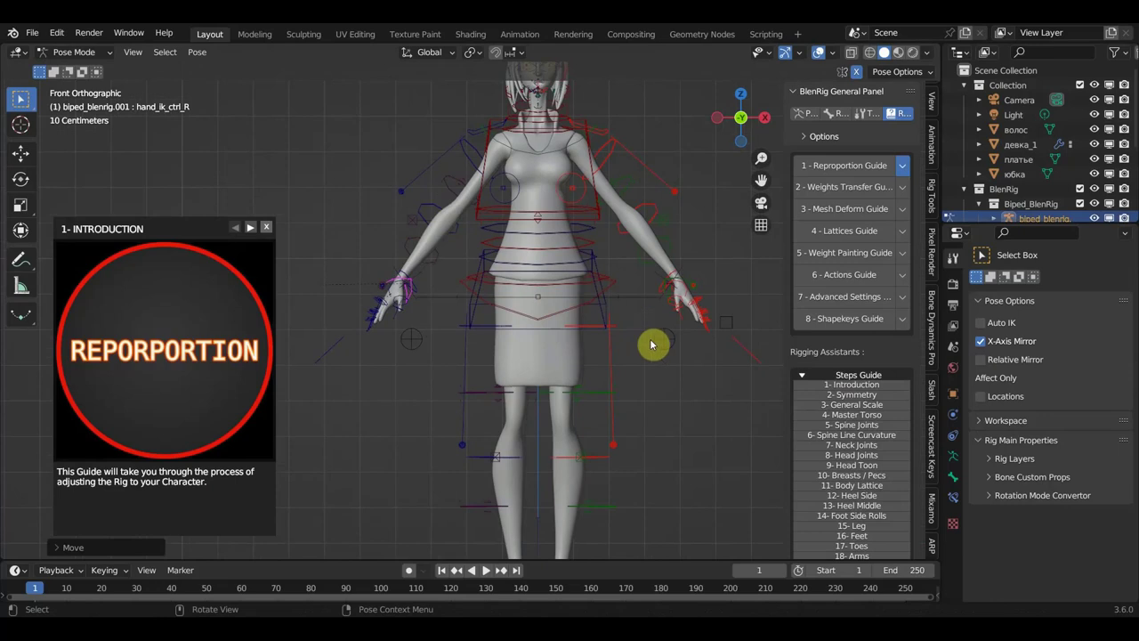
middle_click_drag(648, 397, 640, 407, "shift")
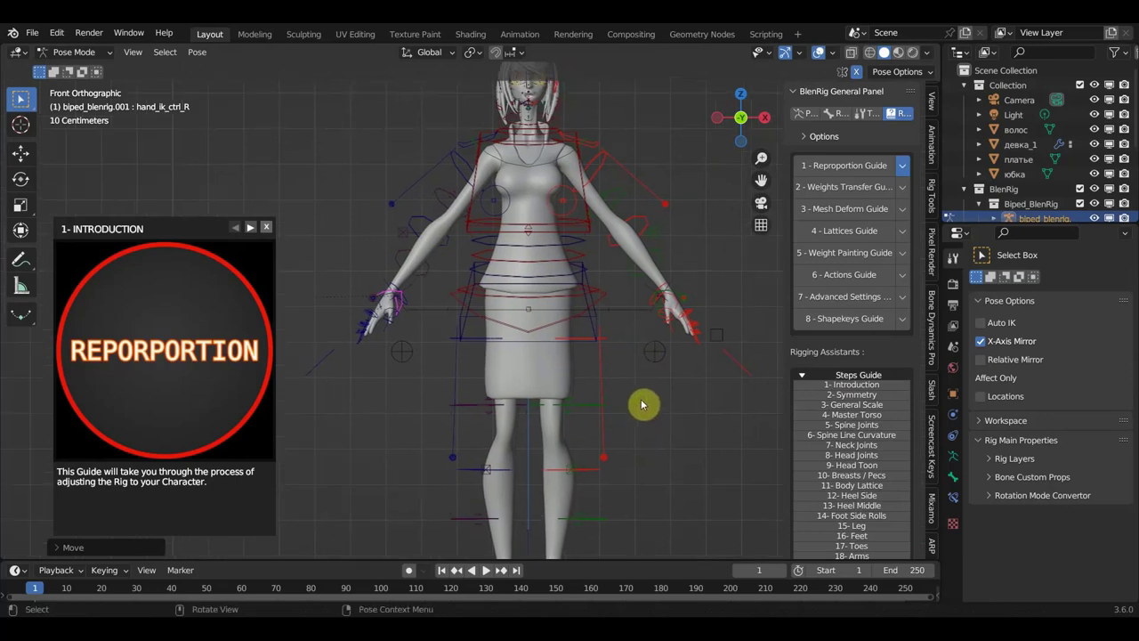
mouse_move(423, 253)
middle_mouse_down()
mouse_move(572, 273)
mouse_move(542, 284)
mouse_move(570, 323)
middle_mouse_up()
Reposition the hand IK control to match the character's hand.
scroll(556, 347, "up", 2)
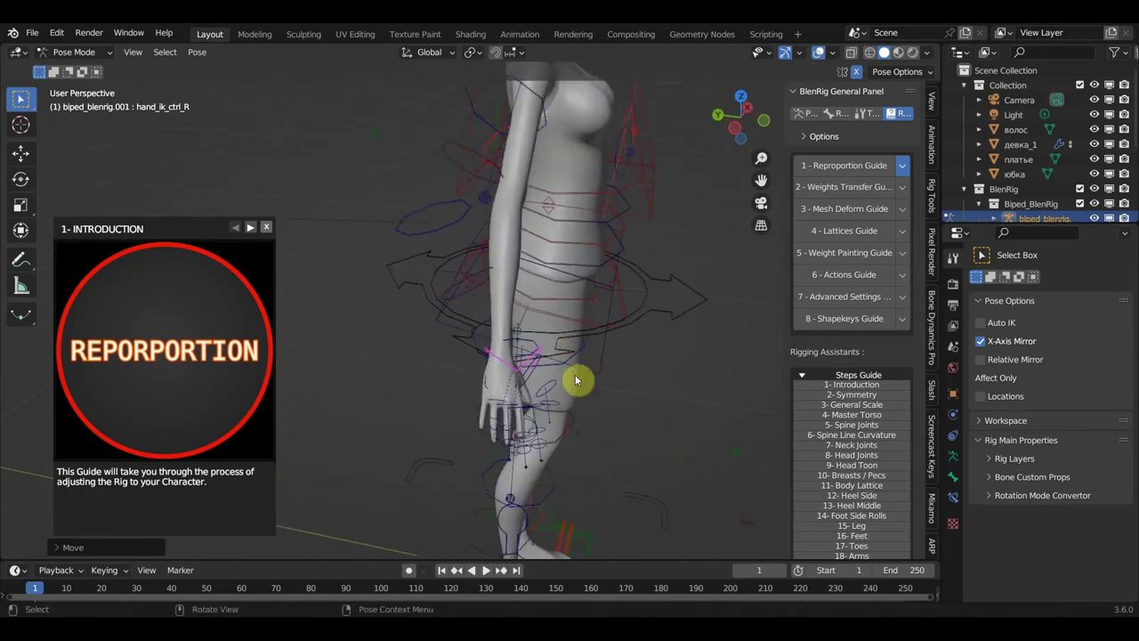
key("g")
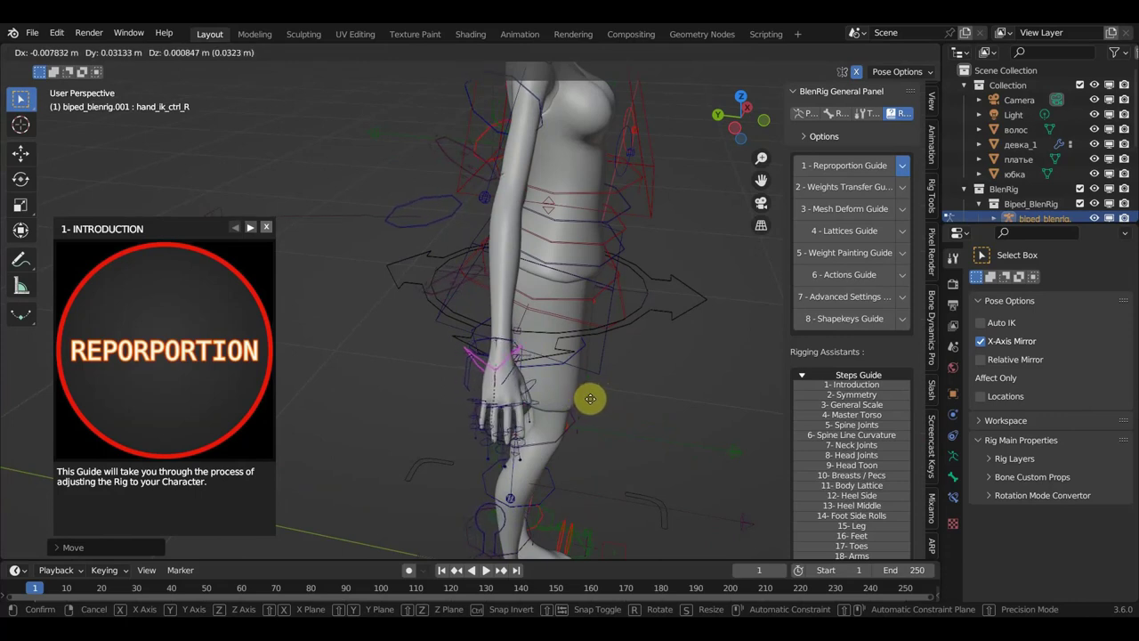
left_click(590, 398)
middle_click_drag(512, 269, 399, 245)
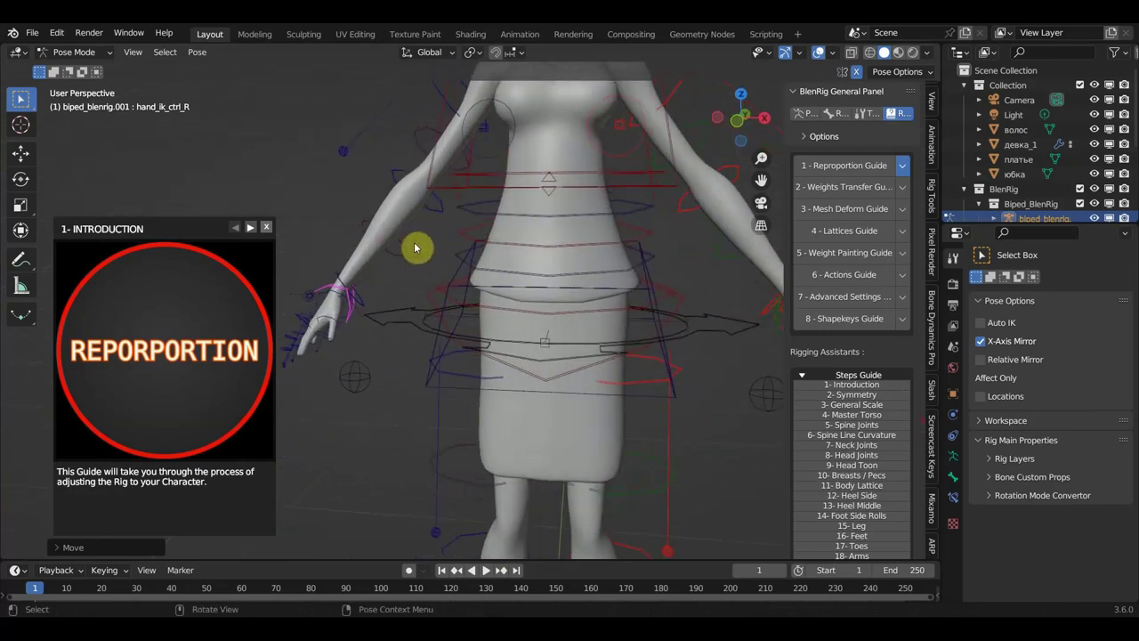
Select the right foot sole control and move it sideways under the feet in front view.
key("KP_1")
scroll(538, 307, "down", 3)
mouse_move(536, 312)
middle_mouse_down("ctrl")
mouse_move(527, 254)
mouse_move(560, 437)
mouse_move(526, 226)
mouse_move(555, 478)
mouse_move(597, 386)
middle_mouse_up("ctrl")
scroll(557, 419, "up", 4)
scroll(635, 419, "up", 2)
scroll(605, 431, "up", 1)
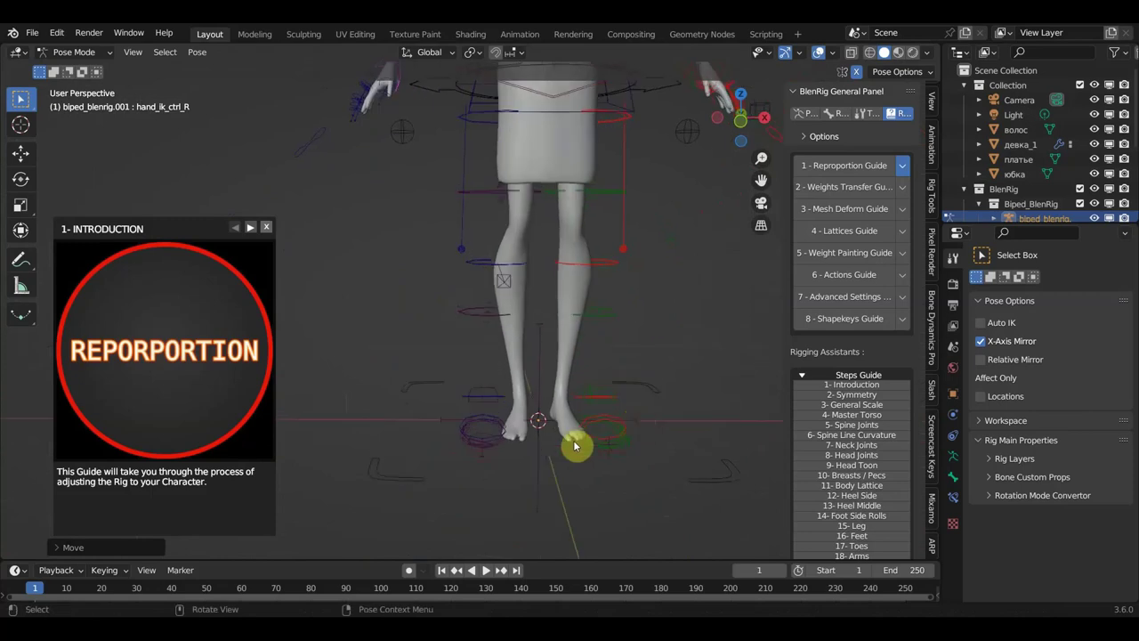
scroll(501, 462, "up", 2)
scroll(501, 461, "up", 1)
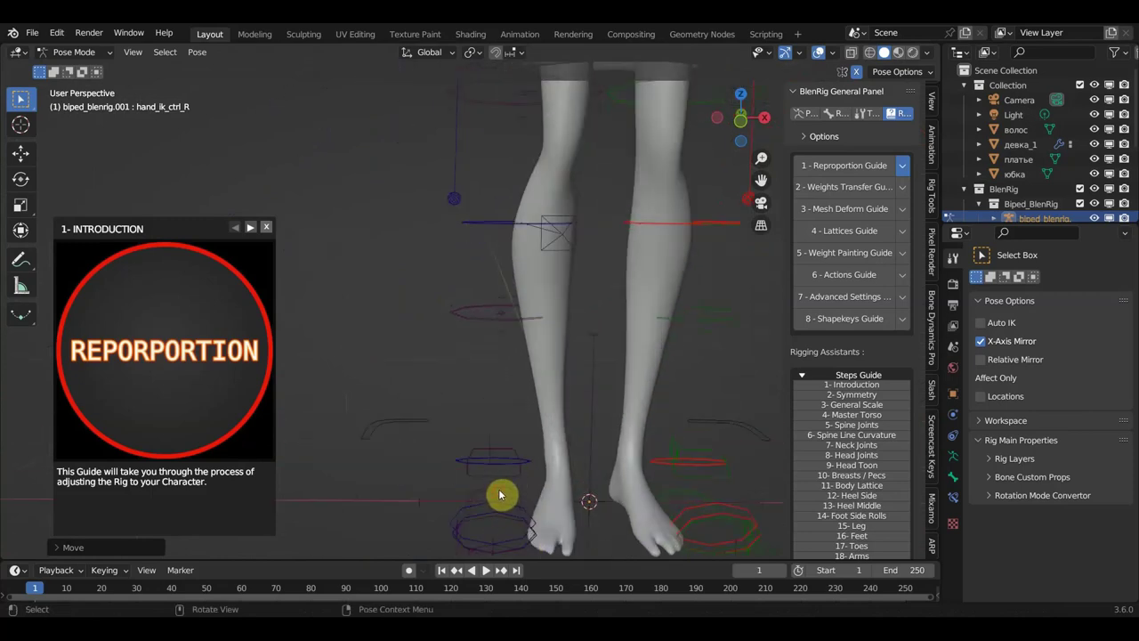
left_click(500, 494)
scroll(541, 480, "down", 2)
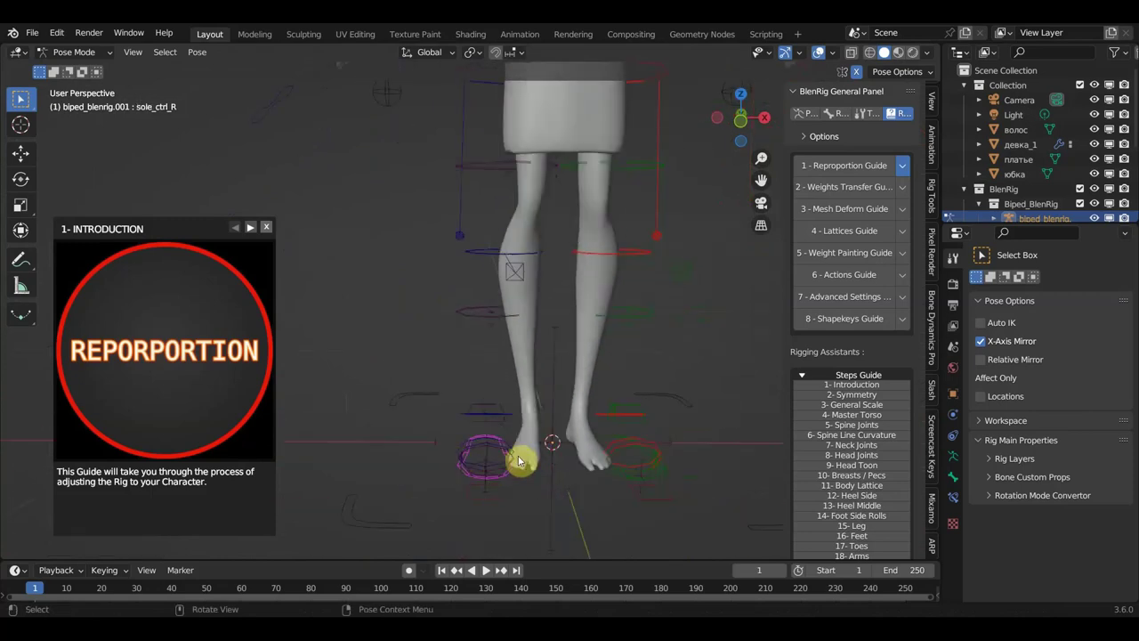
key("KP_1")
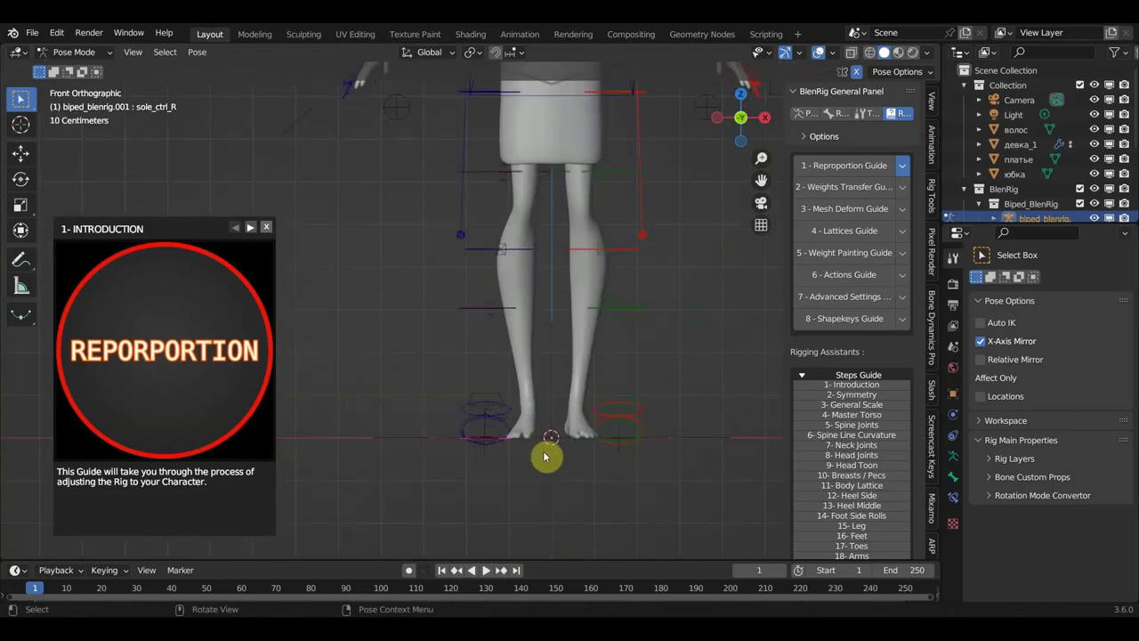
key("g")
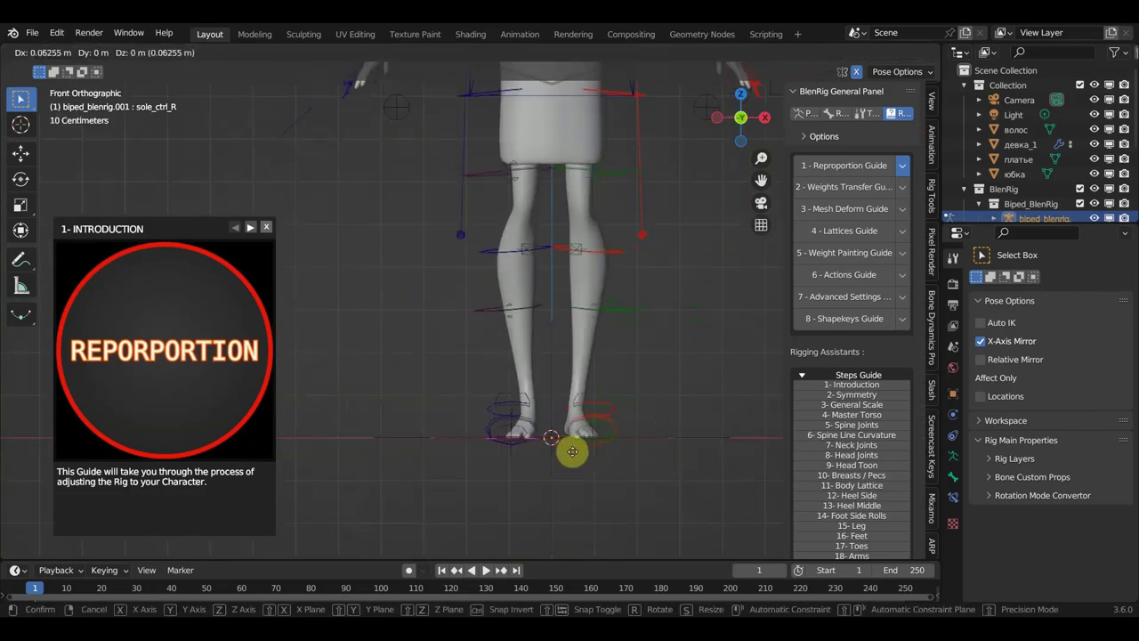
left_click(573, 456)
Rotate and reposition the foot controls from above to match the feet's direction.
mouse_move(590, 468)
middle_mouse_down()
mouse_move(570, 326)
mouse_move(560, 327)
middle_mouse_up()
key("r")
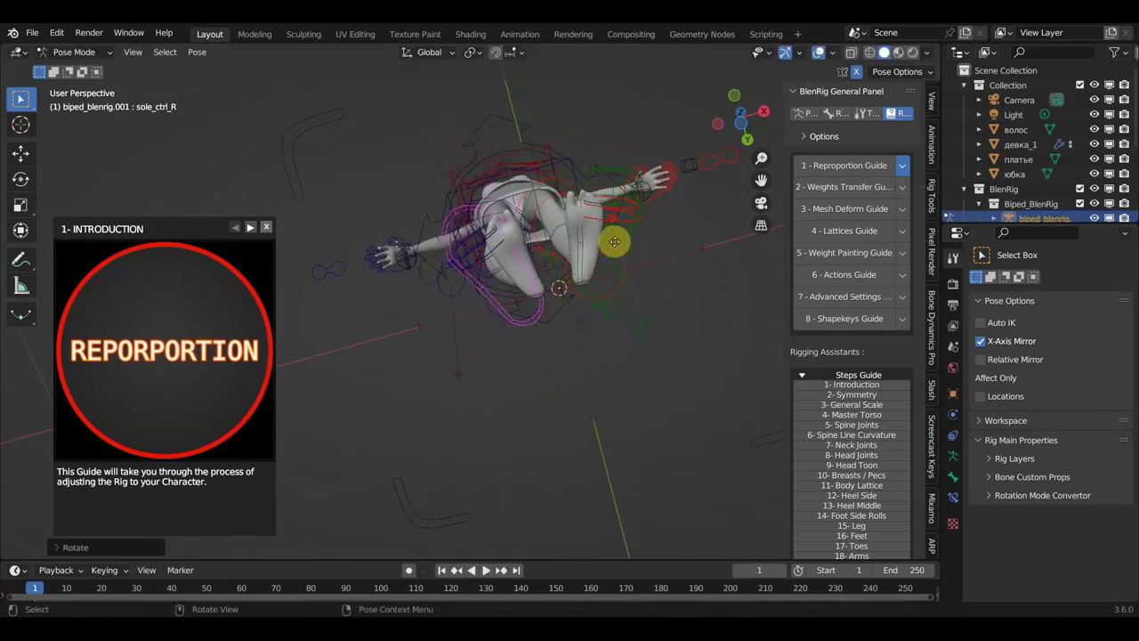
left_click(601, 234)
key("g")
left_click(624, 232)
key("r")
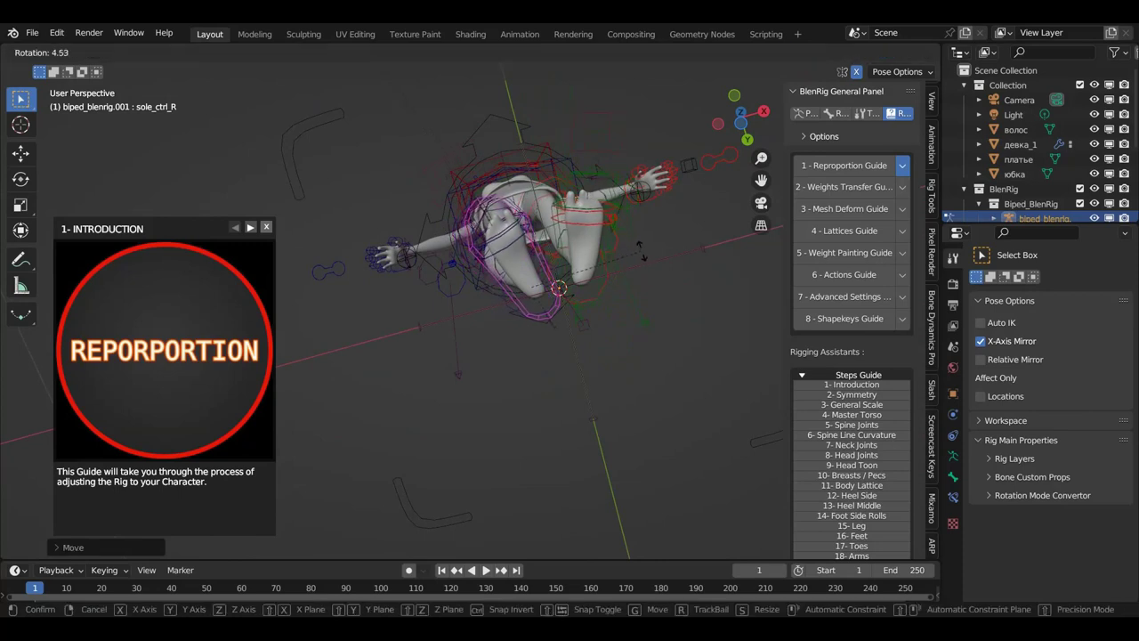
left_click(643, 258)
Place the right knee pole control in front of the knee, checked in front view.
mouse_move(638, 262)
middle_mouse_down()
mouse_move(648, 434)
mouse_move(495, 363)
middle_mouse_up()
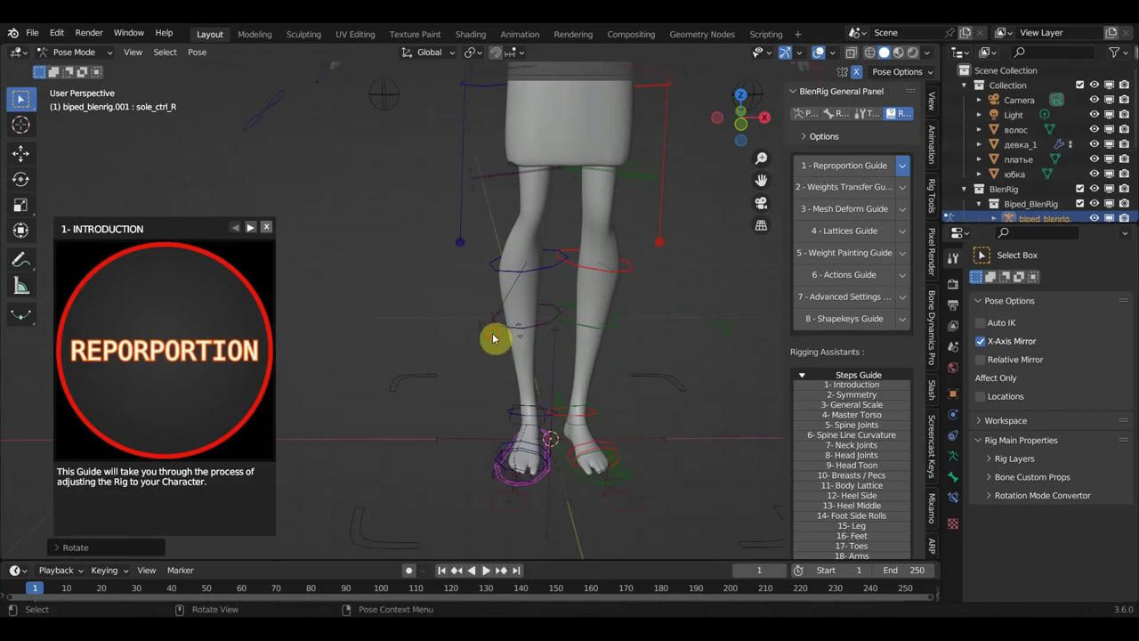
left_click(493, 338)
key("g")
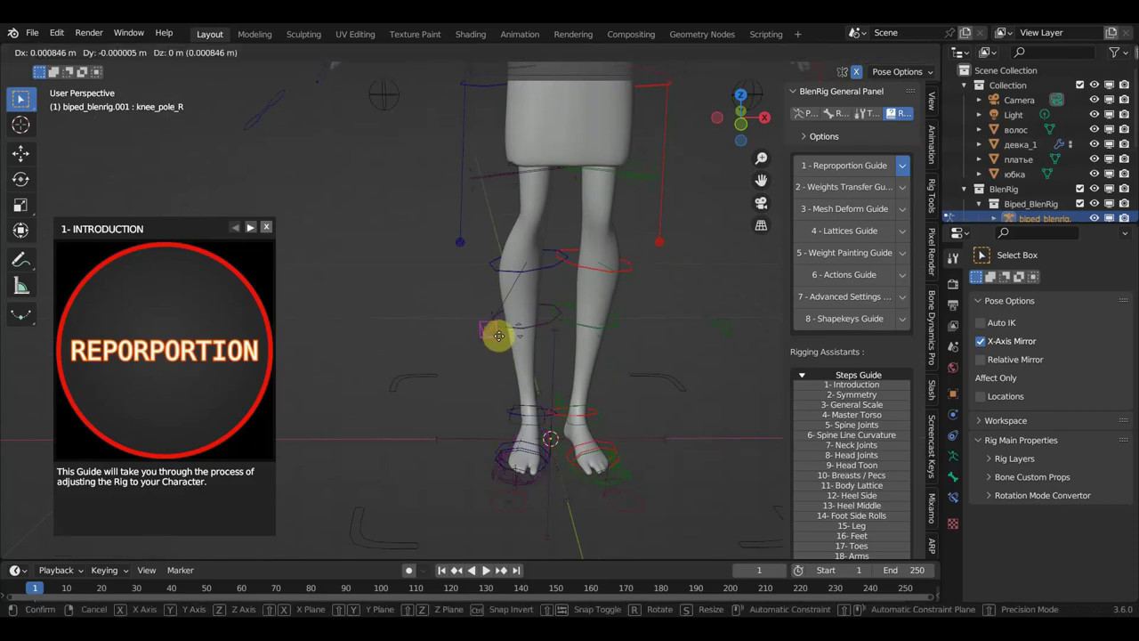
left_click(546, 341)
key("KP_1")
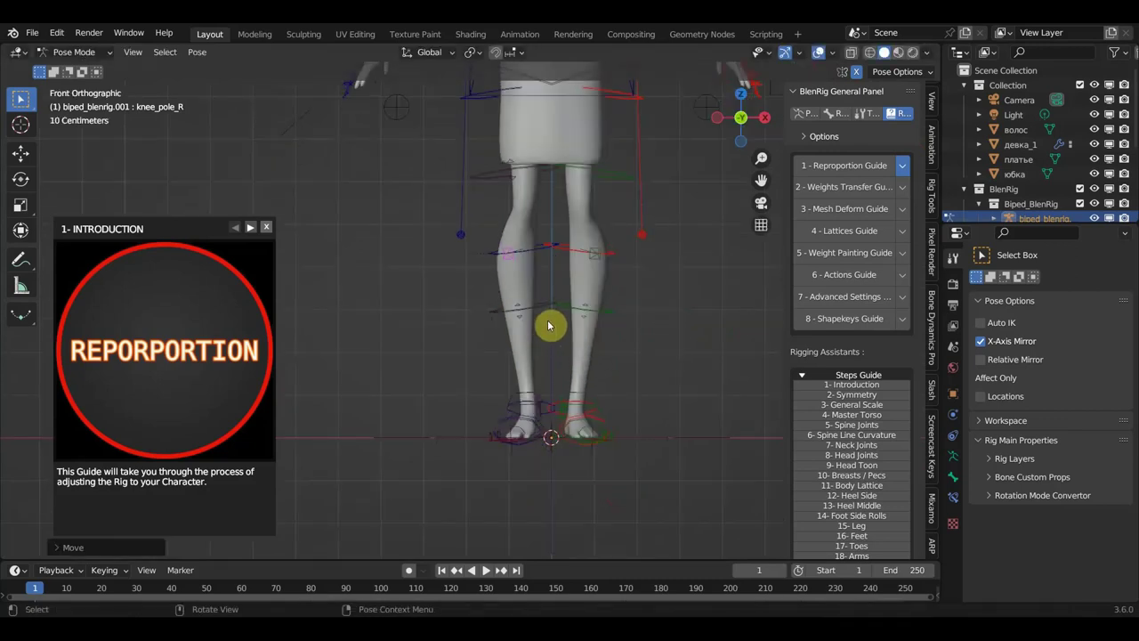
key("g")
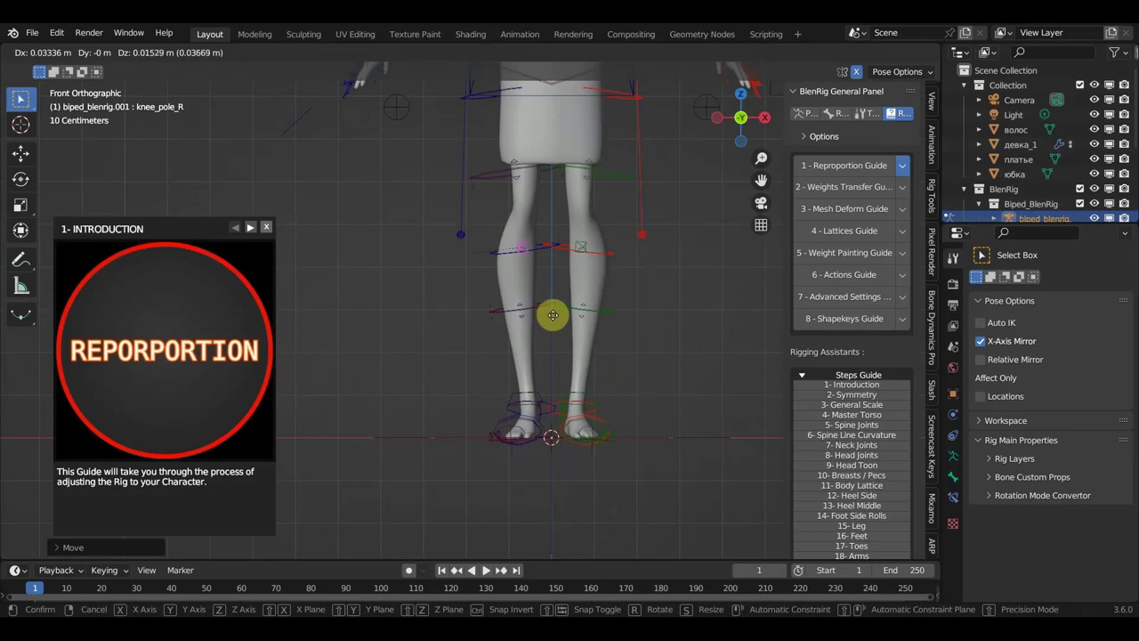
left_click(547, 322)
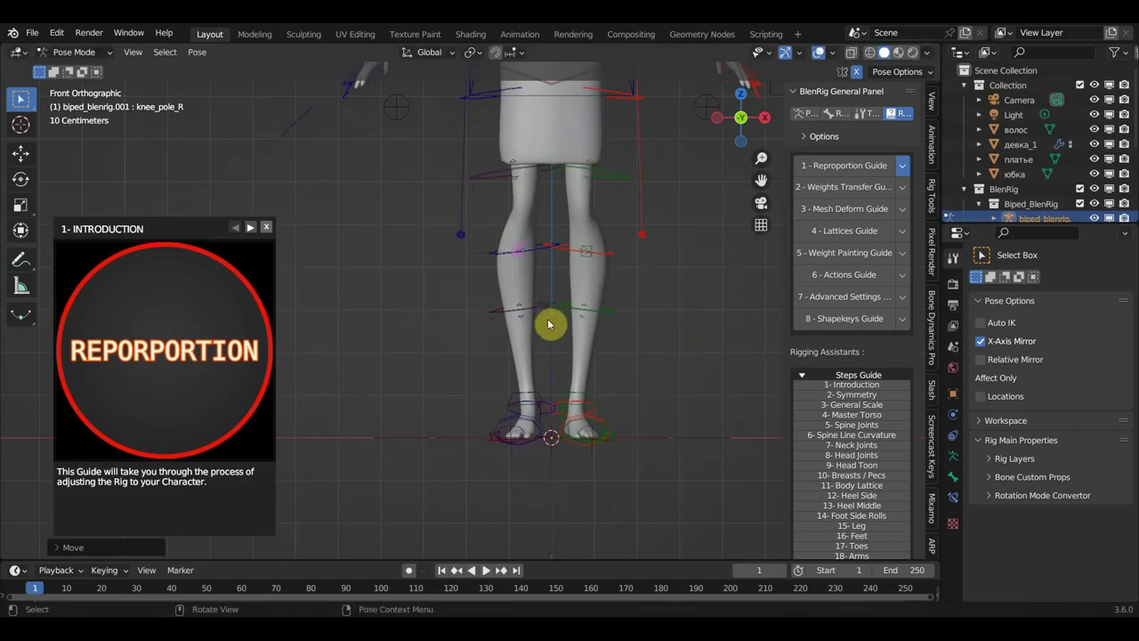
scroll(560, 323, "down", 1)
scroll(569, 317, "down", 1)
scroll(549, 342, "down", 1)
scroll(534, 369, "up", 1)
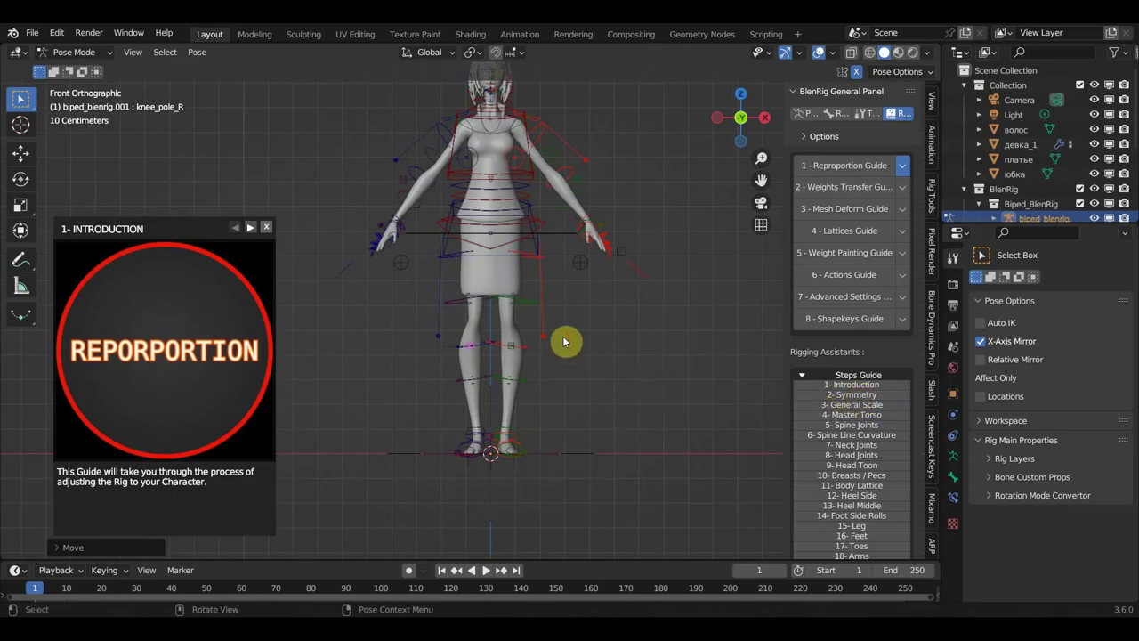
middle_click_drag(587, 329, 590, 381, "ctrl")
mouse_move(401, 294)
middle_mouse_down("ctrl")
mouse_move(368, 252)
mouse_move(385, 301)
middle_mouse_up("ctrl")
Move the mirrored wrist_str_R bones onto the character's wrists, cancelling a stray rotation.
key("Escape")
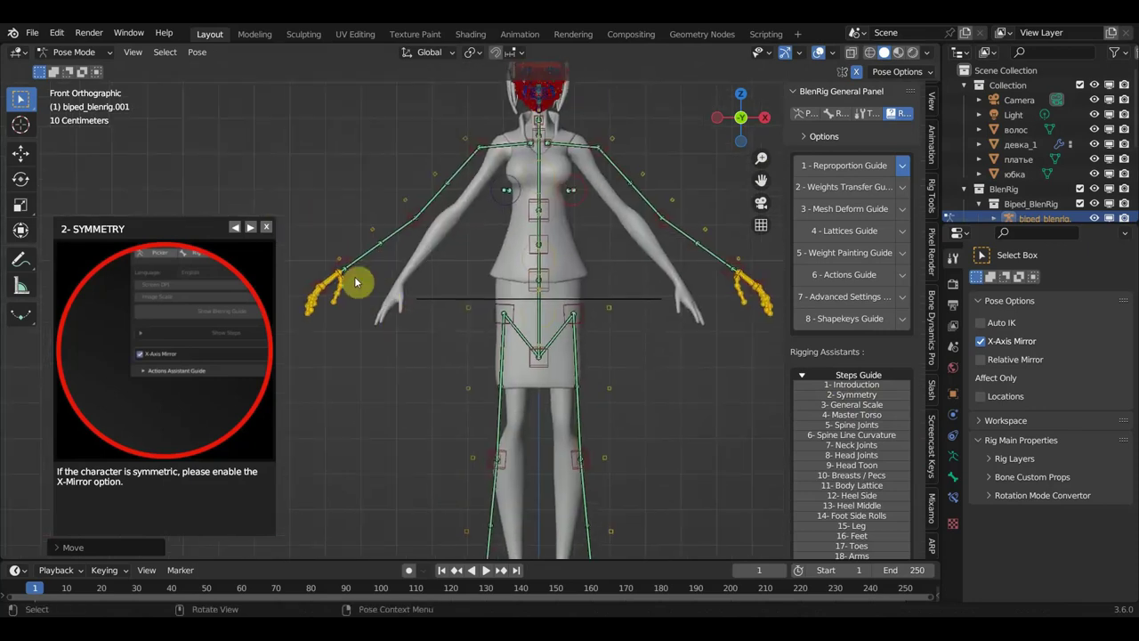
left_click(351, 278)
key("g")
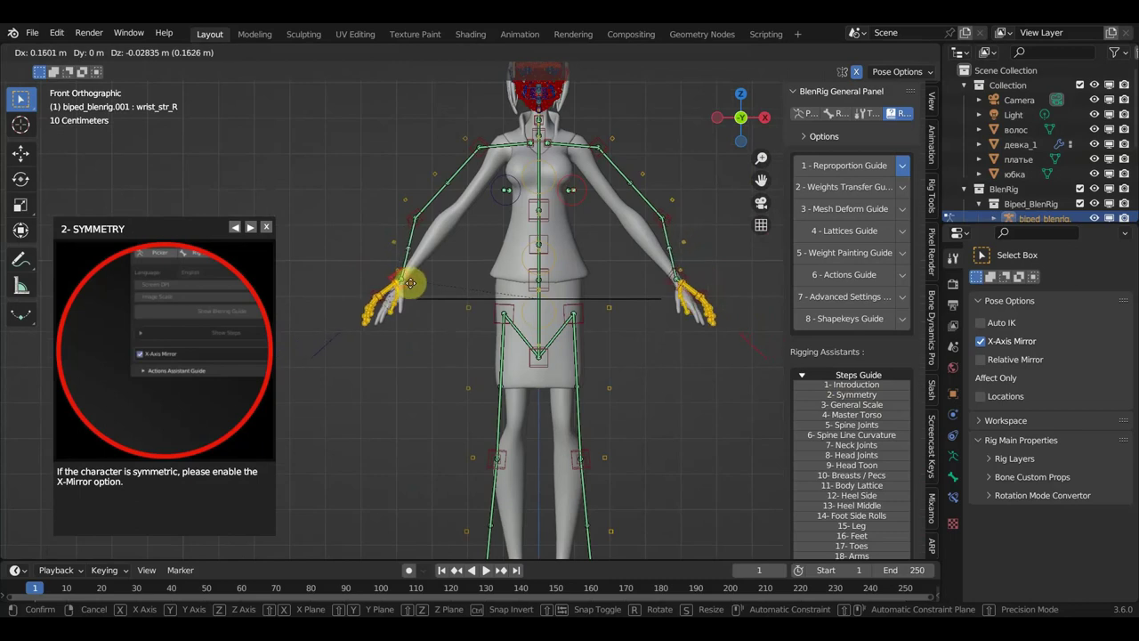
left_click(439, 297)
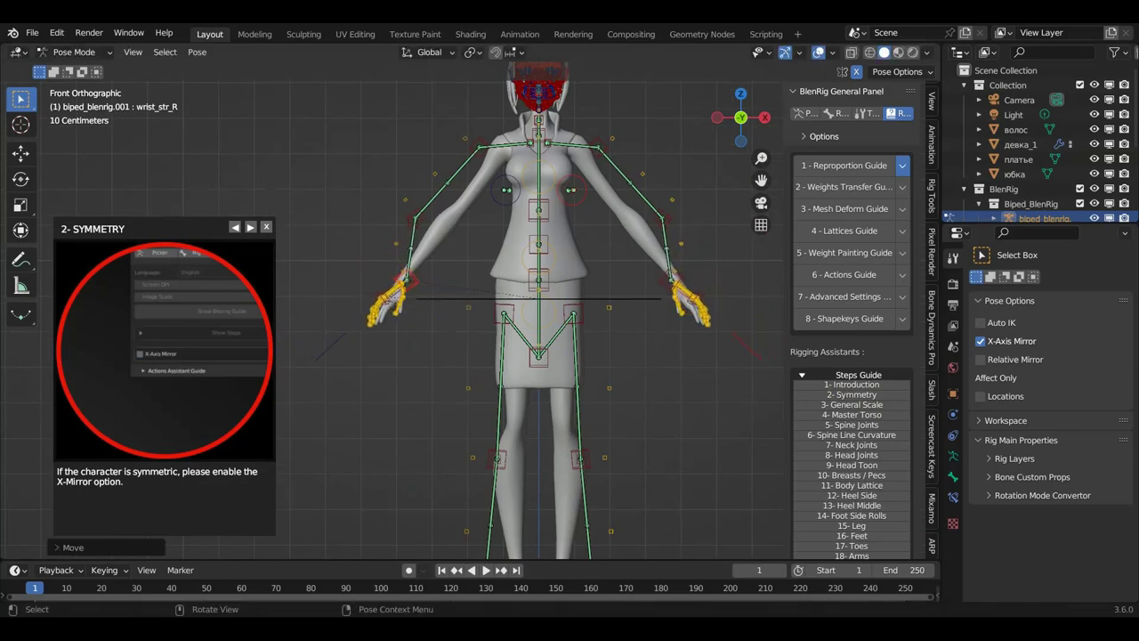
key("r")
right_click(445, 282)
key("r")
right_click(437, 276)
Move the mirrored elbow_str_R and shoulder_str_R bones onto the character's elbows and shoulders.
left_click(415, 215)
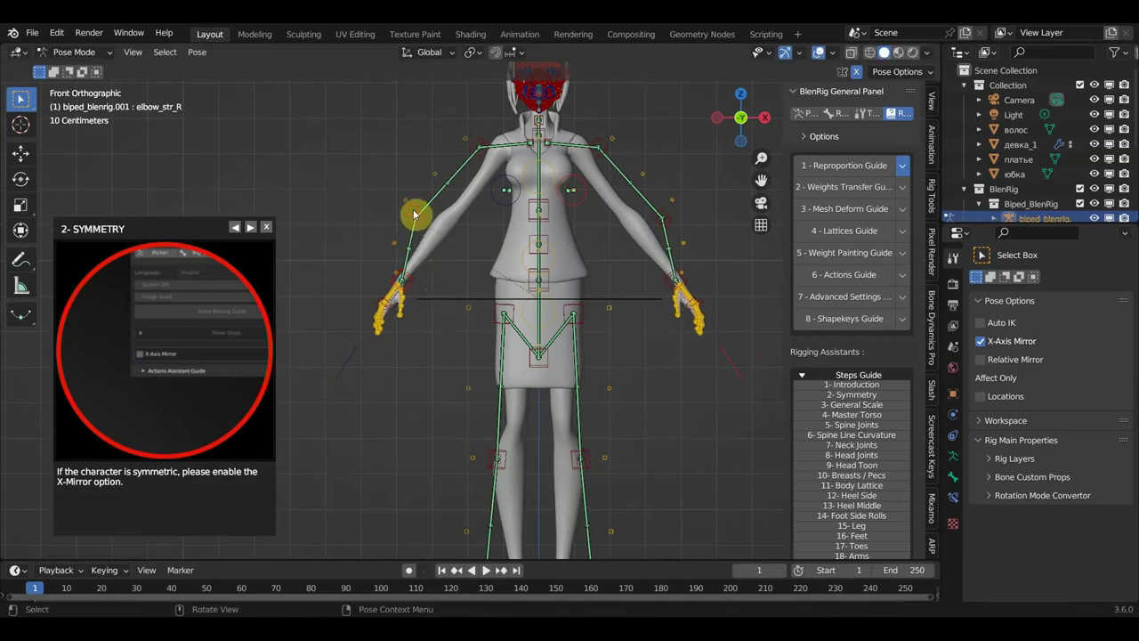
key("g")
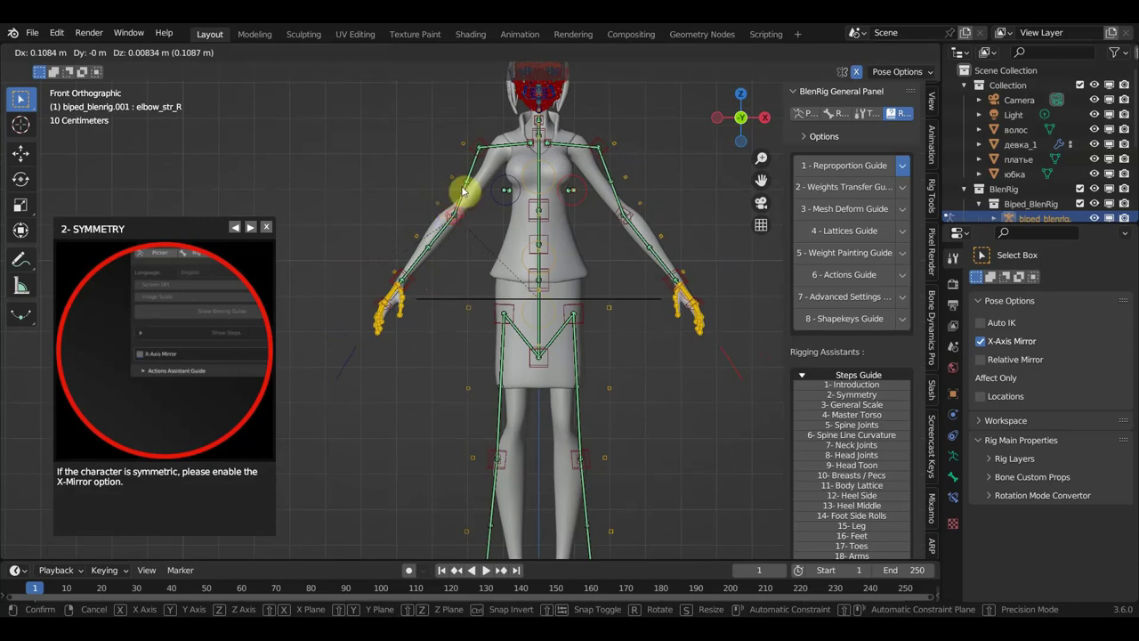
left_click(468, 182)
left_click(482, 145)
key("g")
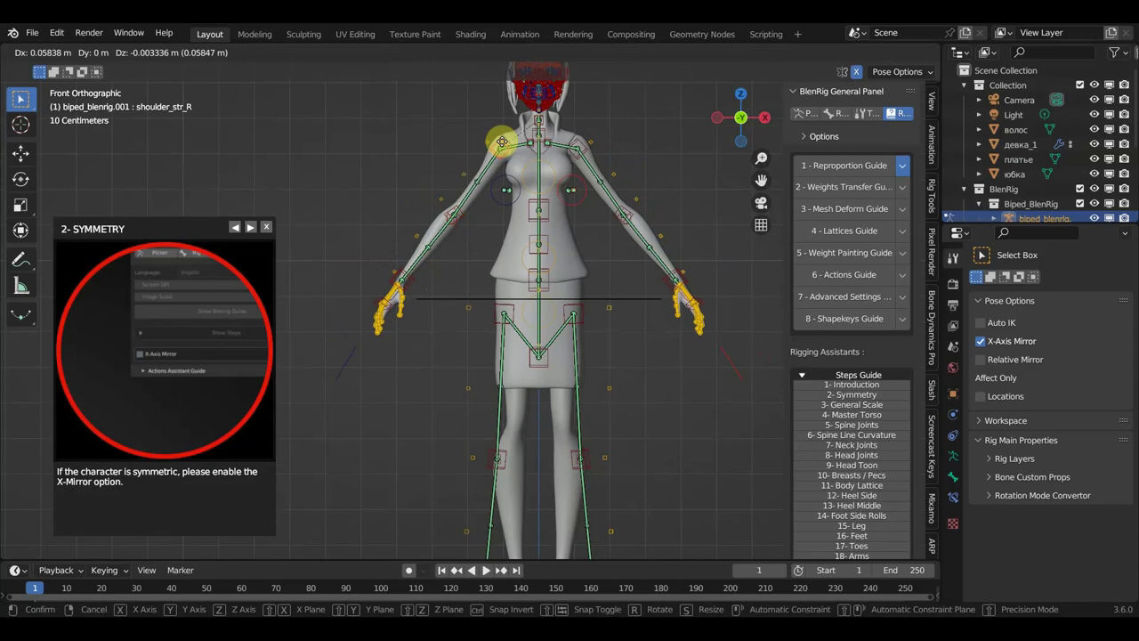
left_click(502, 158)
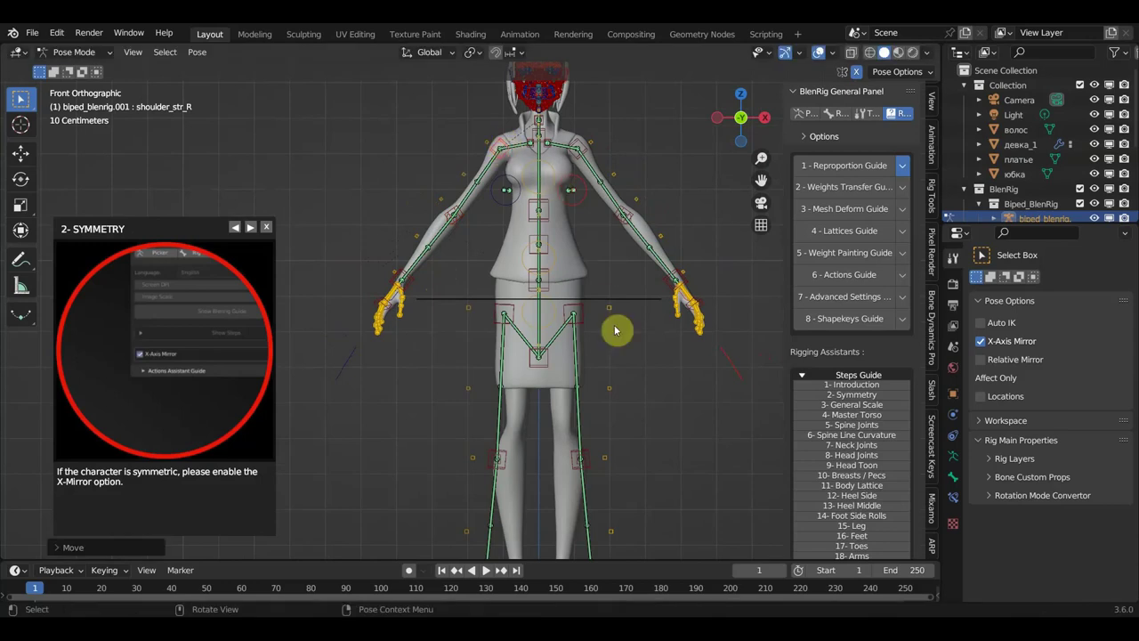
scroll(605, 371, "down", 2)
scroll(590, 397, "up", 3)
scroll(590, 394, "up", 3)
middle_click_drag(589, 394, 583, 349, "shift")
mouse_move(427, 437)
middle_mouse_down()
mouse_move(427, 472)
mouse_move(445, 485)
middle_mouse_up()
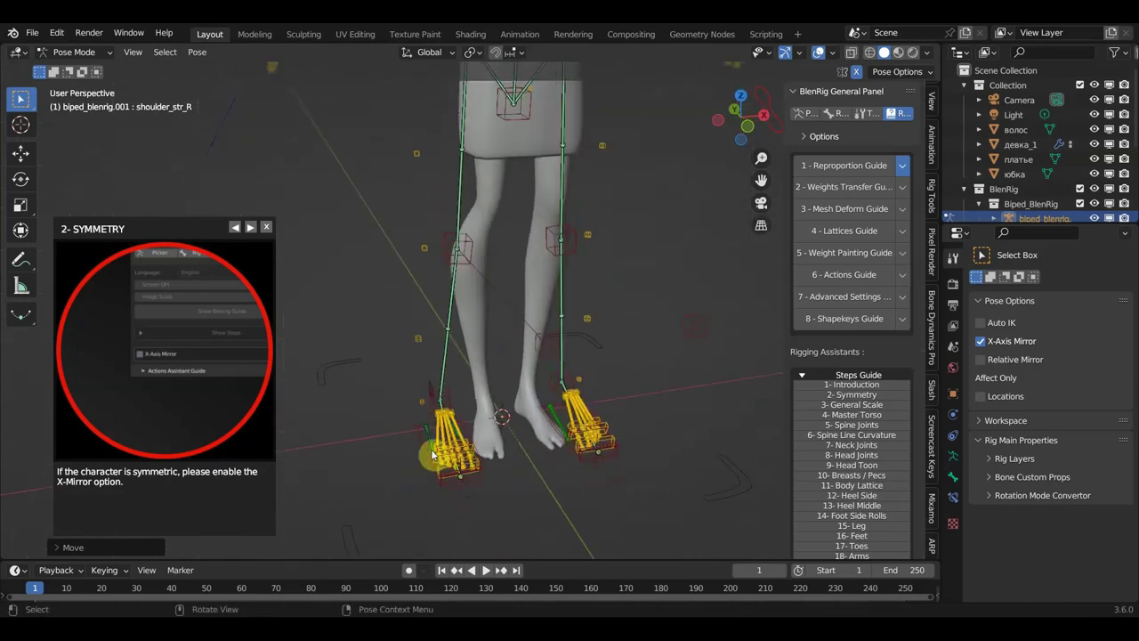
Select sole_str_R and move the mirrored foot bones inward under the feet in front view.
left_click(436, 456)
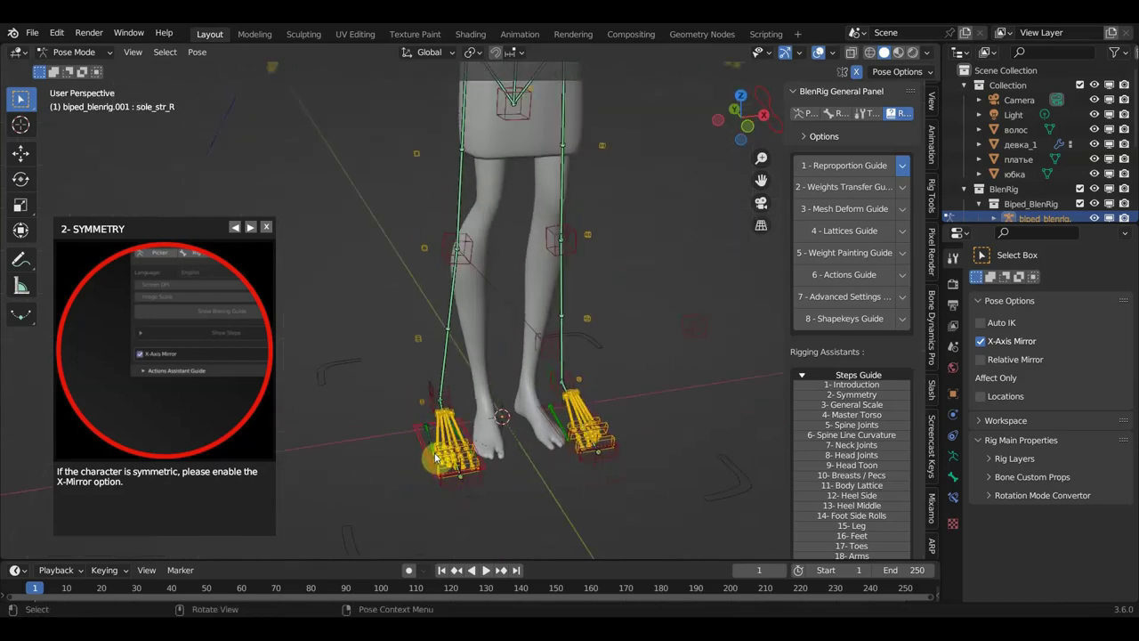
key("KP_1")
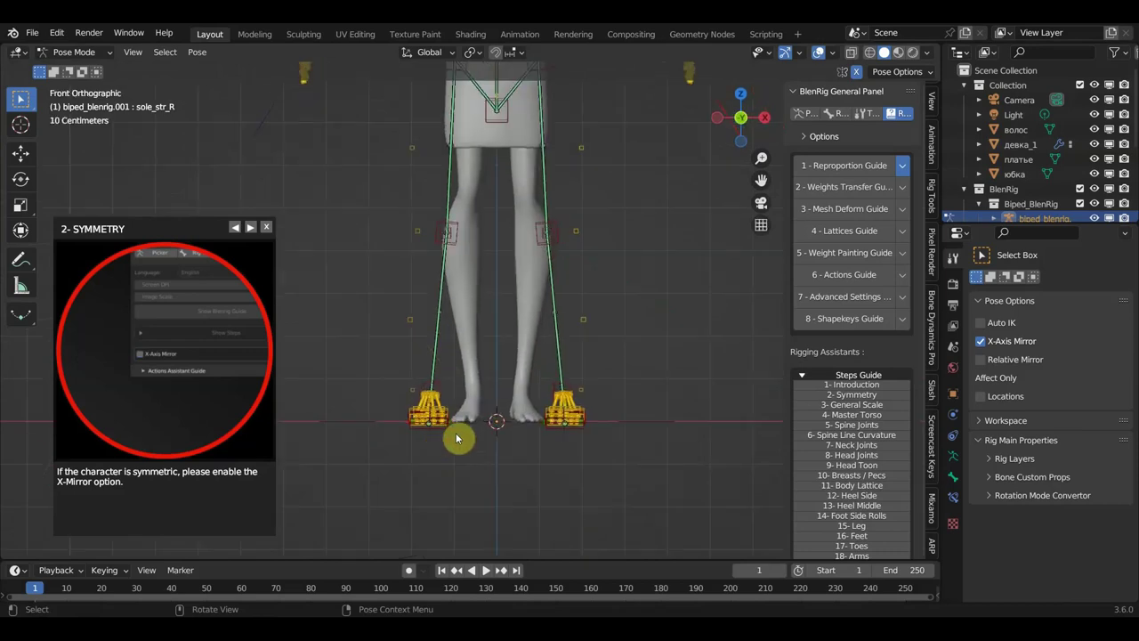
key("g")
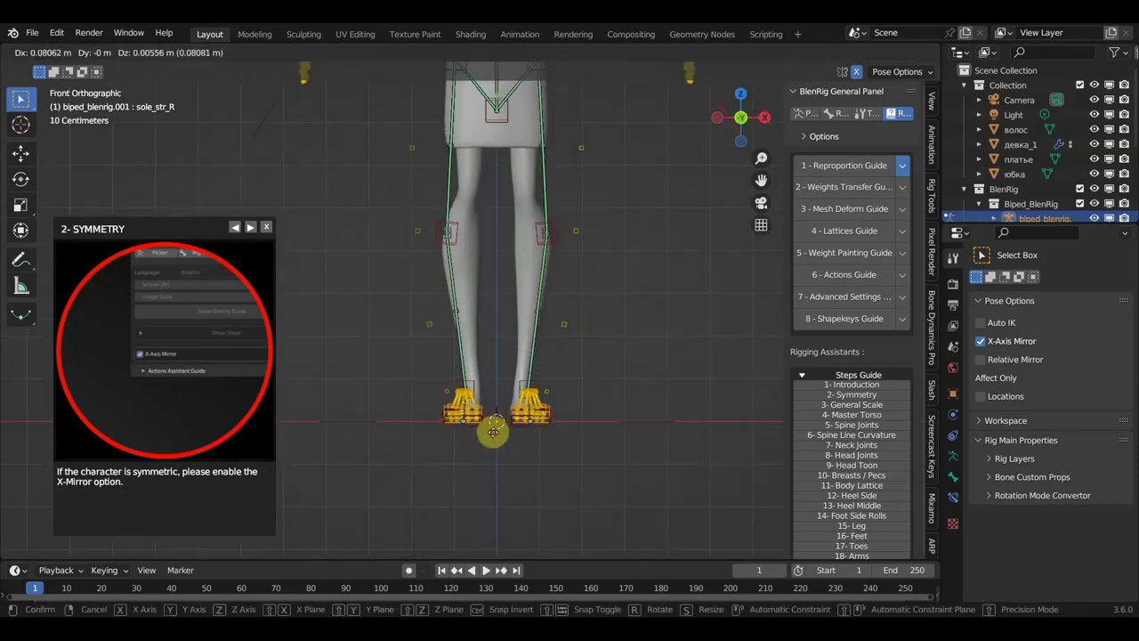
left_click(495, 436)
Rotate and nudge the foot bones to fit the feet, then return to front orthographic view.
middle_click_drag(498, 440, 478, 289)
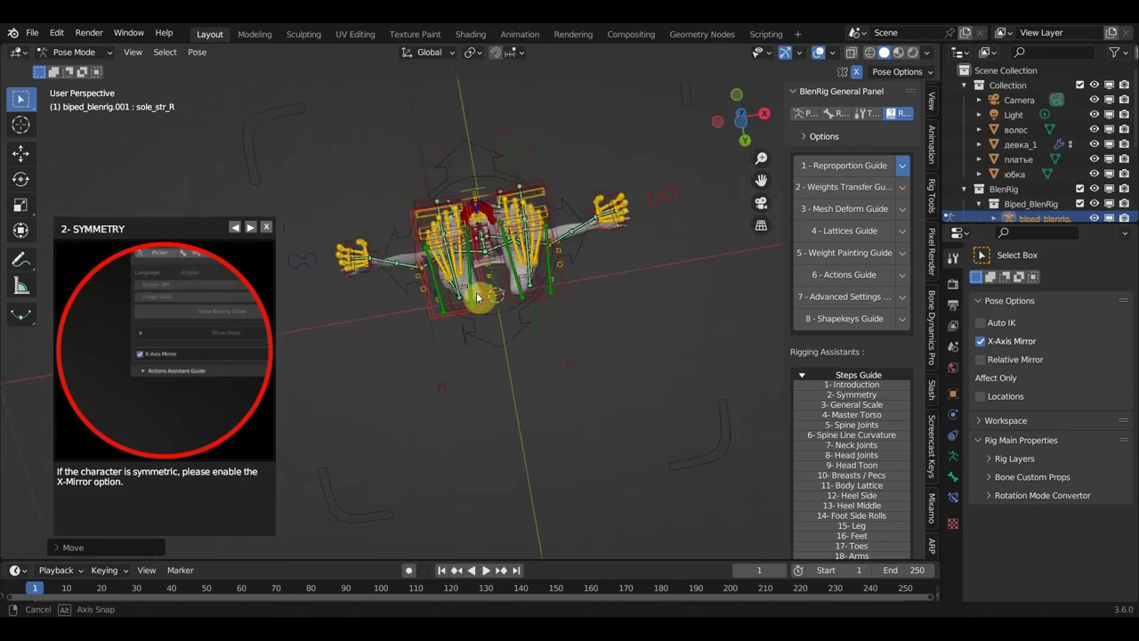
key("r")
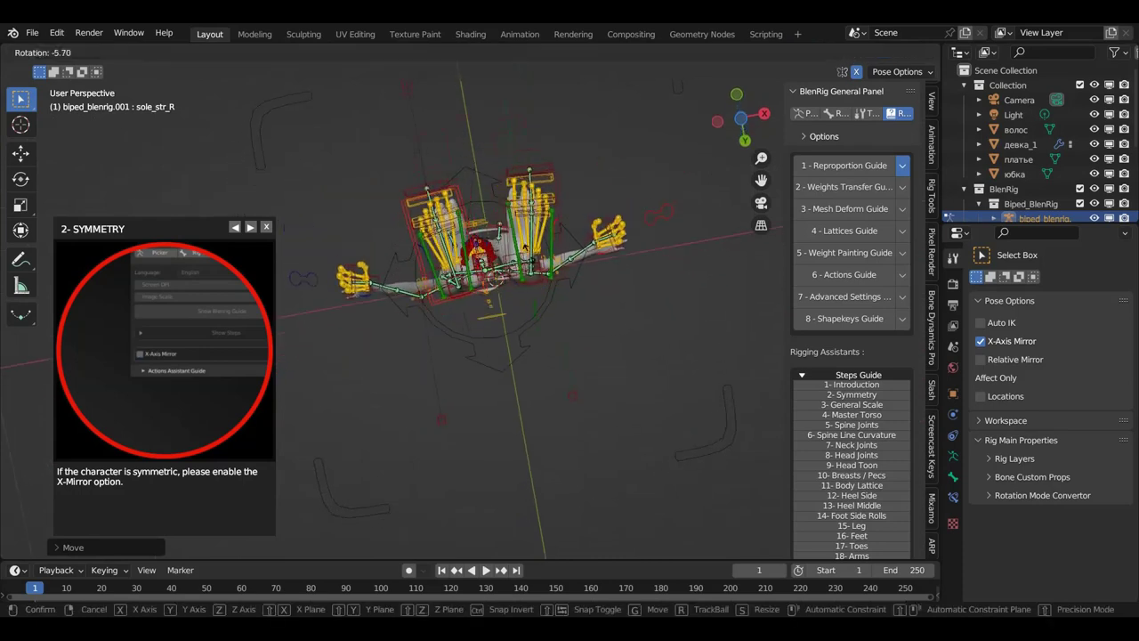
left_click(531, 249)
key("g")
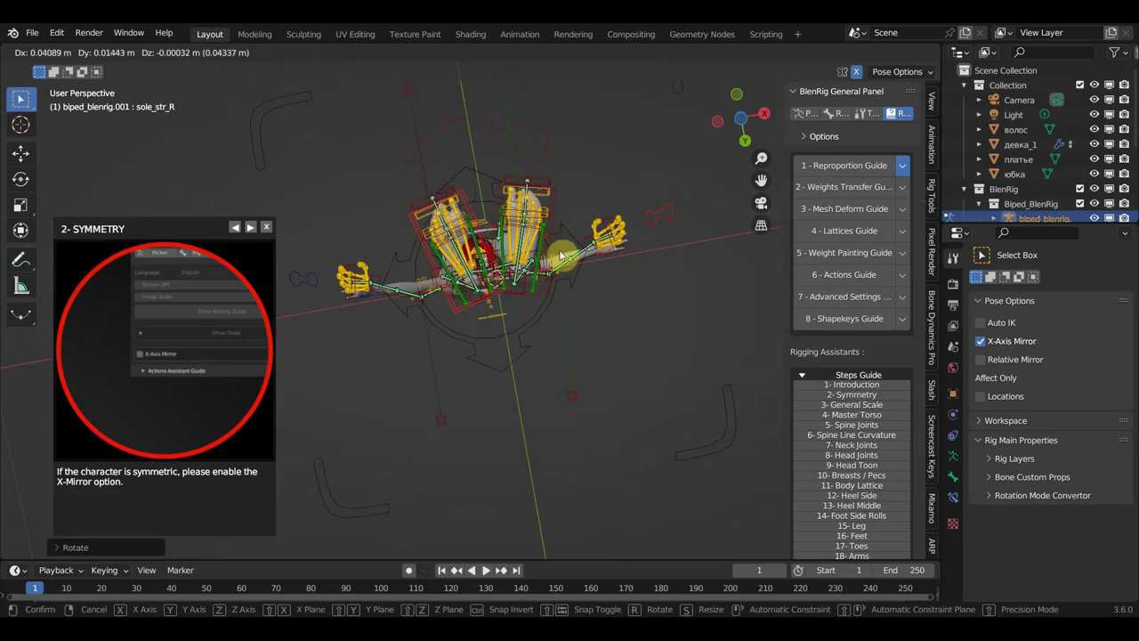
left_click(561, 256)
key("g")
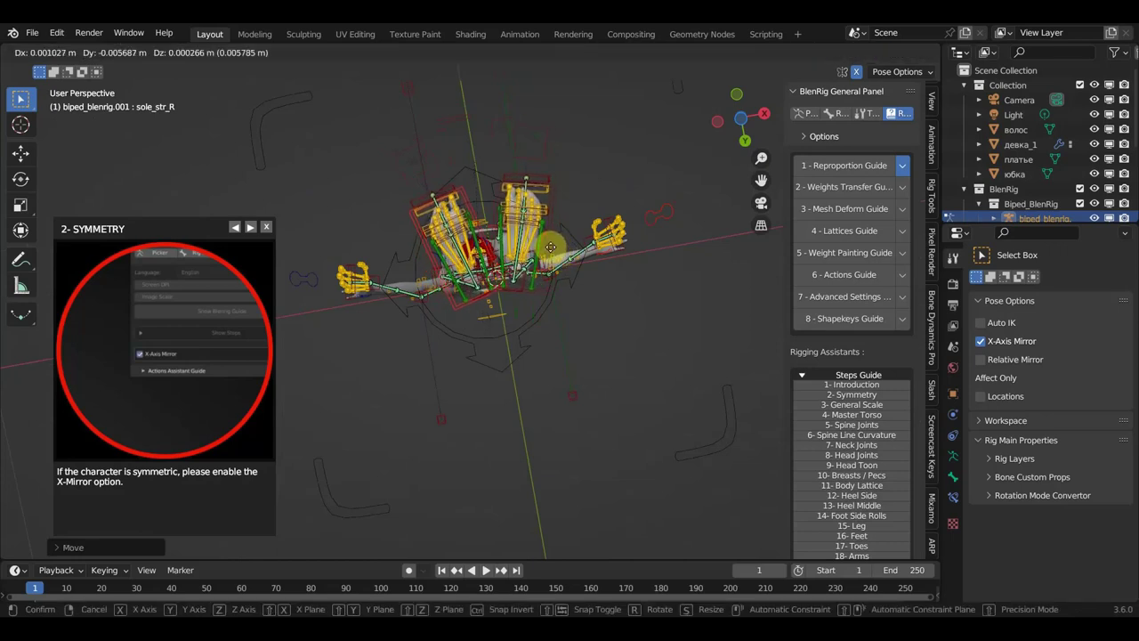
left_click(553, 267)
mouse_move(564, 315)
middle_mouse_down()
mouse_move(580, 455)
mouse_move(534, 368)
middle_mouse_up()
key("KP_1")
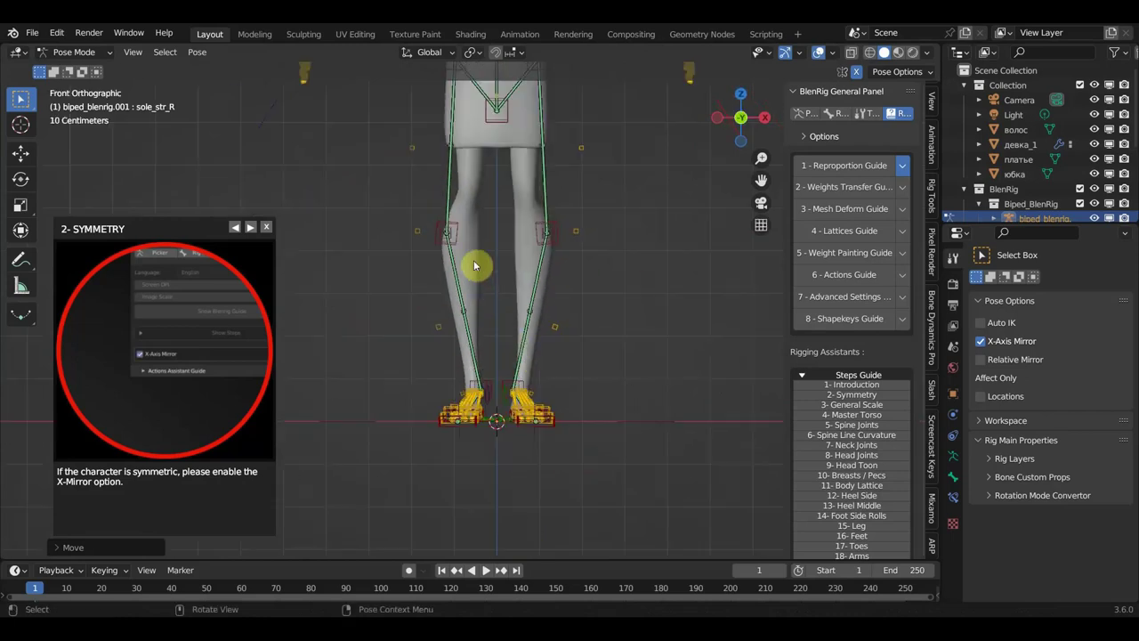
Move the mirrored knee_str_R bones into the knees, checking them in side and front views.
left_click(455, 233)
key("g")
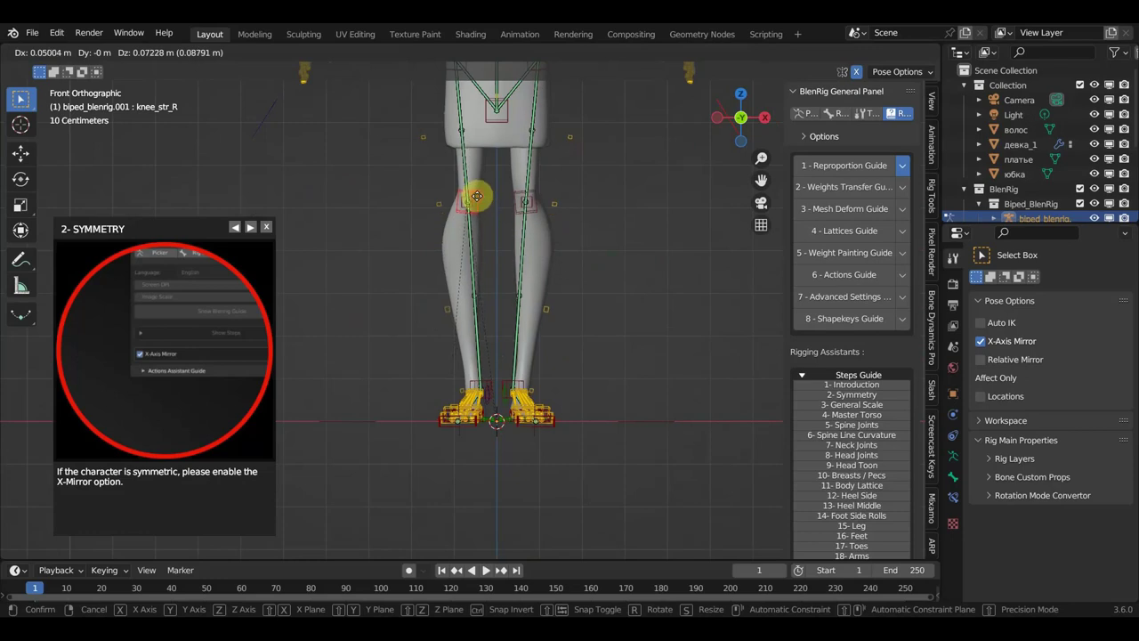
left_click(477, 196)
key("KP_3")
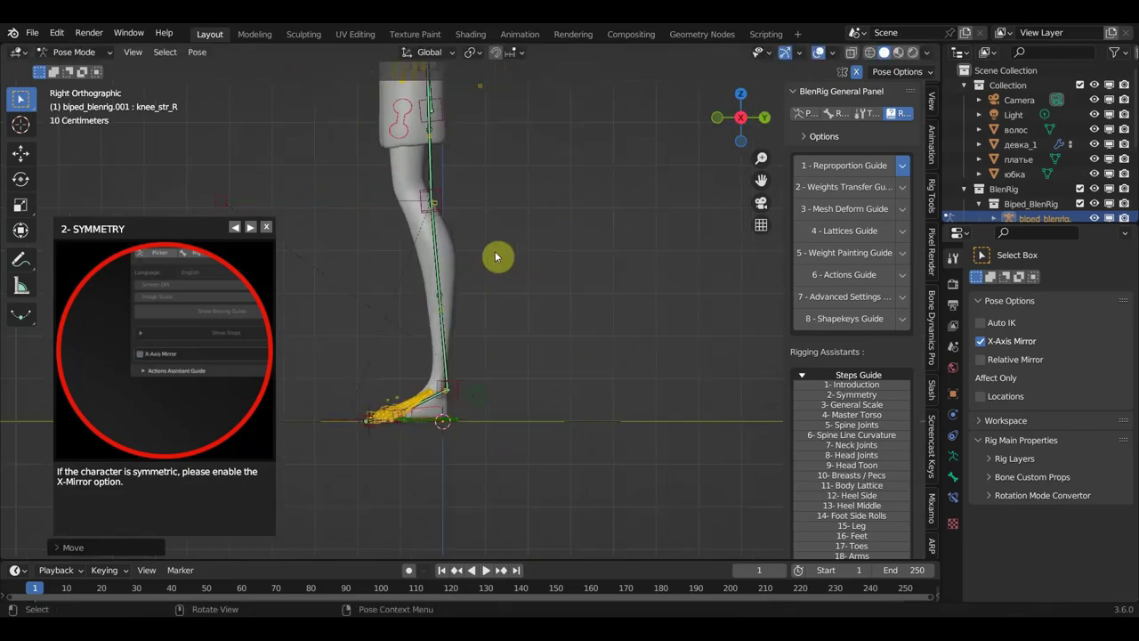
key("g")
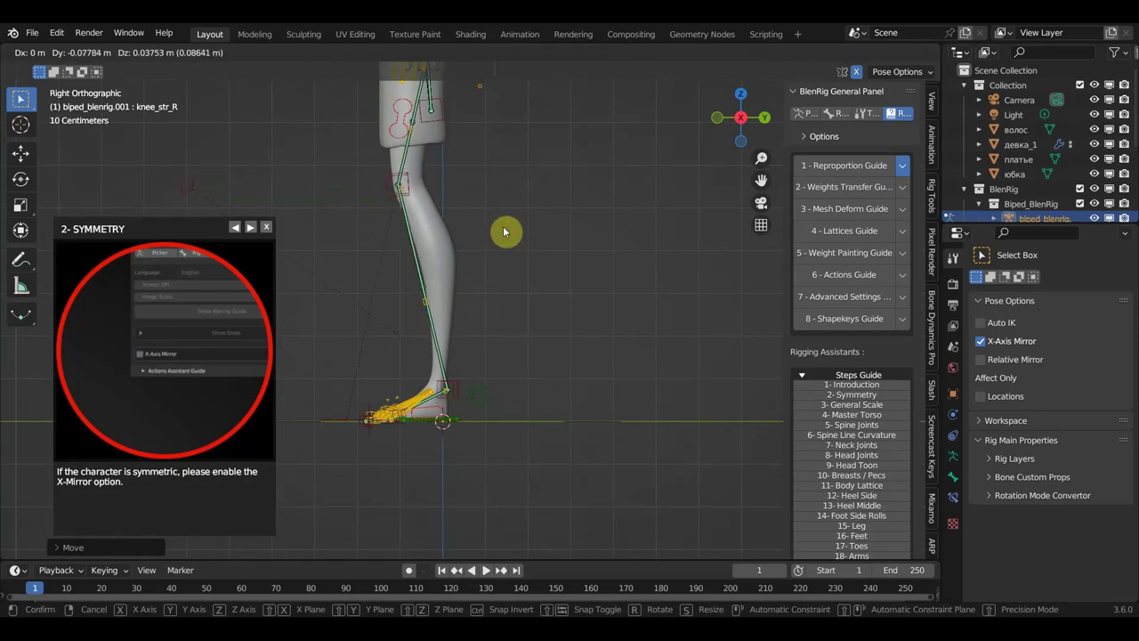
right_click(506, 231)
mouse_move(450, 432)
middle_mouse_down("shift")
mouse_move(467, 389)
mouse_move(516, 448)
mouse_move(530, 539)
middle_mouse_up("shift")
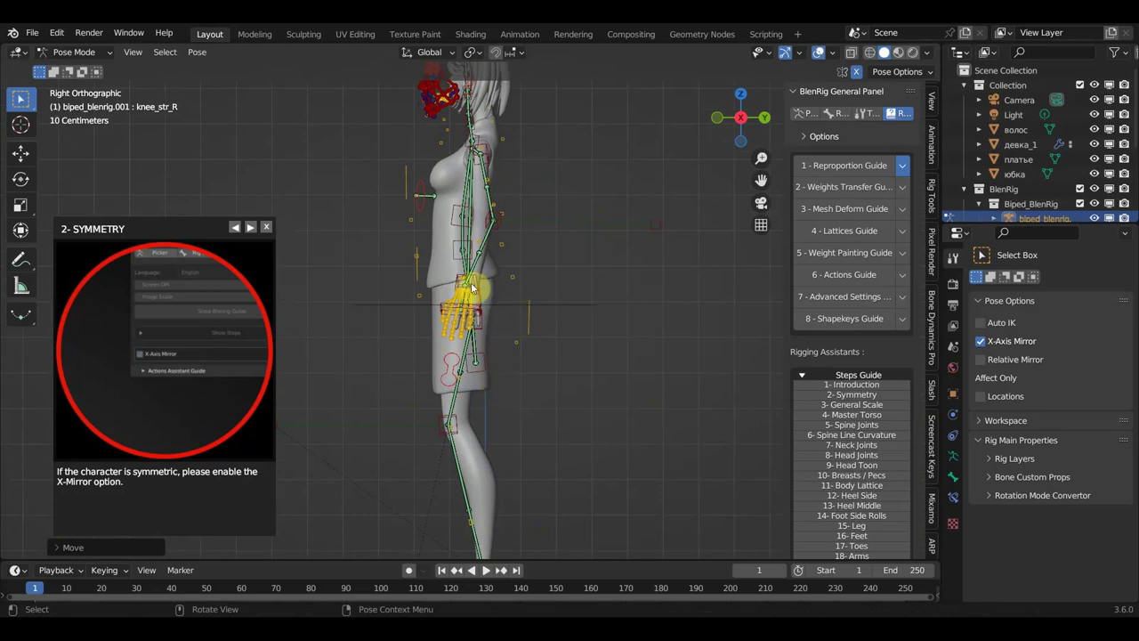
key("KP_1")
scroll(485, 287, "up", 2)
Move the breast controls, starting from breast_ctrl_L, onto the character's breasts.
mouse_move(508, 279)
middle_mouse_down("shift")
mouse_move(505, 383)
mouse_move(545, 271)
middle_mouse_up("shift")
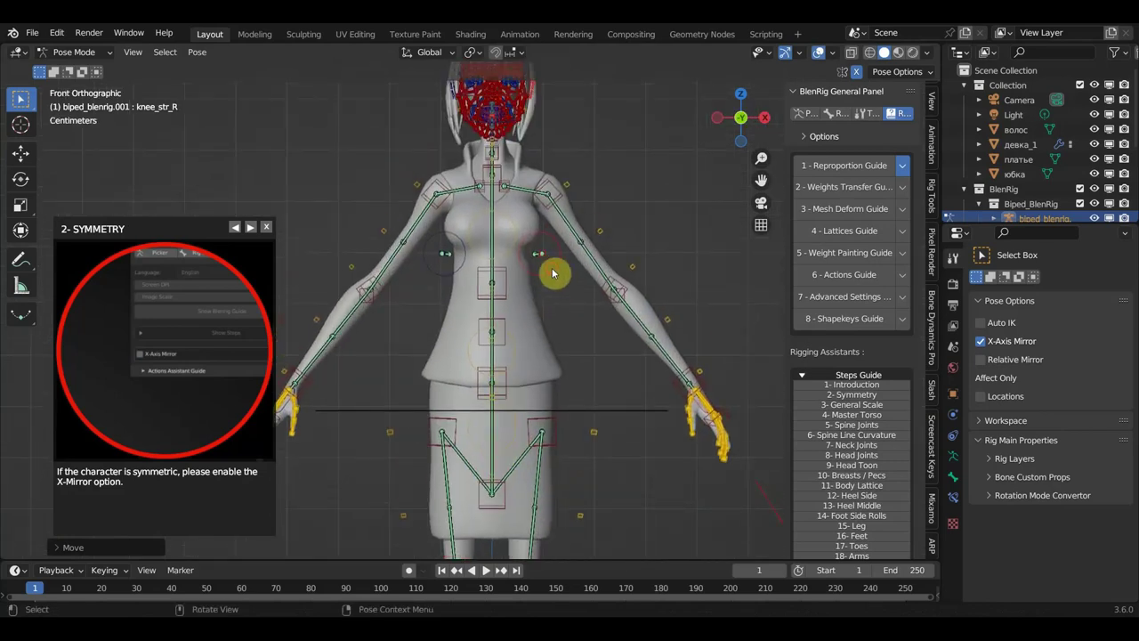
left_click(552, 273)
key("g")
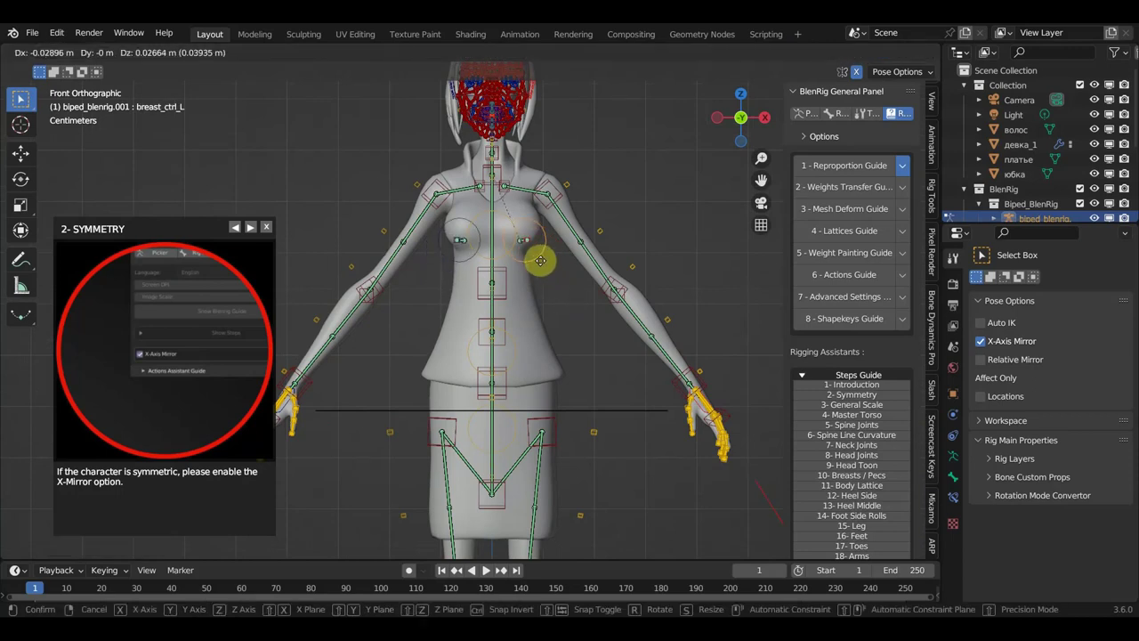
left_click(535, 260)
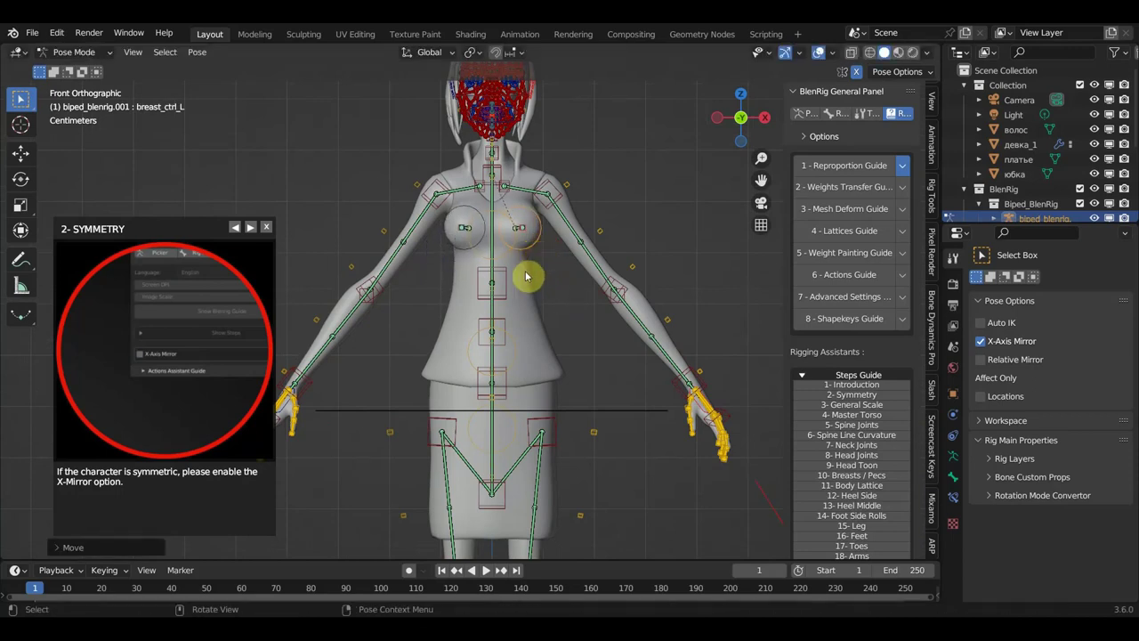
Raise spine_ctrl_3_str about 0.0116 m up the torso.
middle_click_drag(520, 406, 521, 358, "shift")
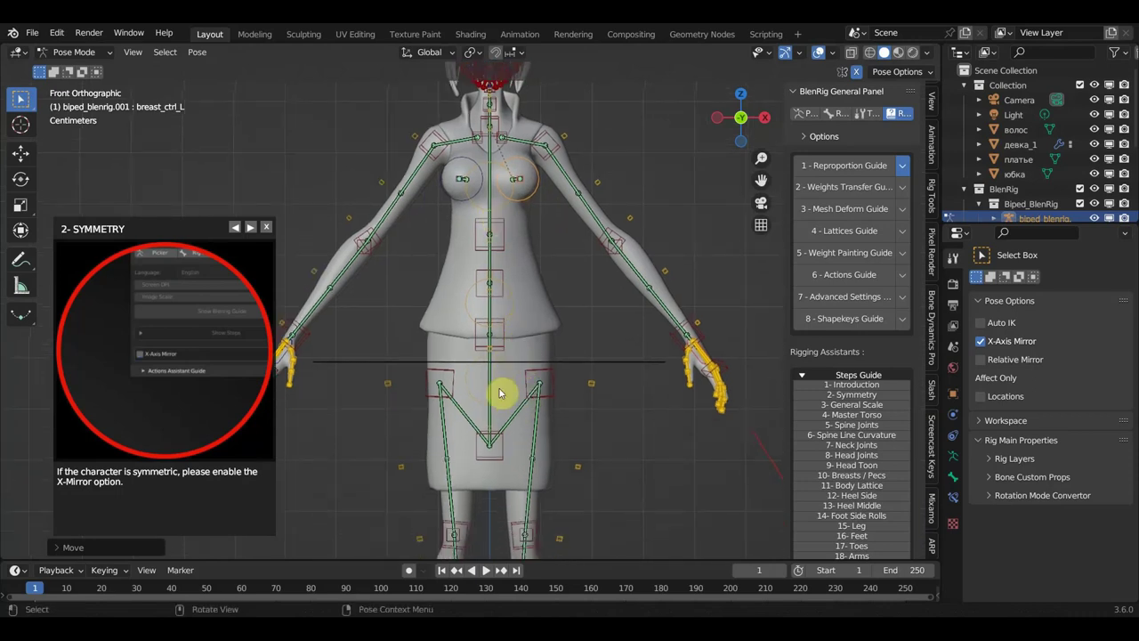
left_click(501, 214)
left_click(502, 226, "shift")
key("g")
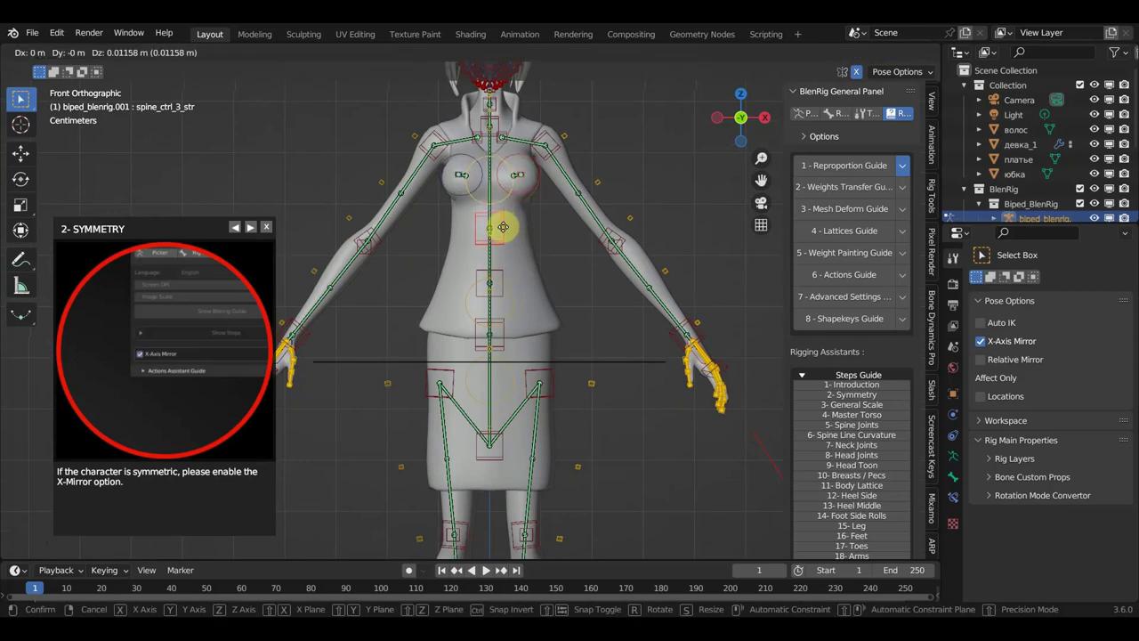
left_click(503, 233)
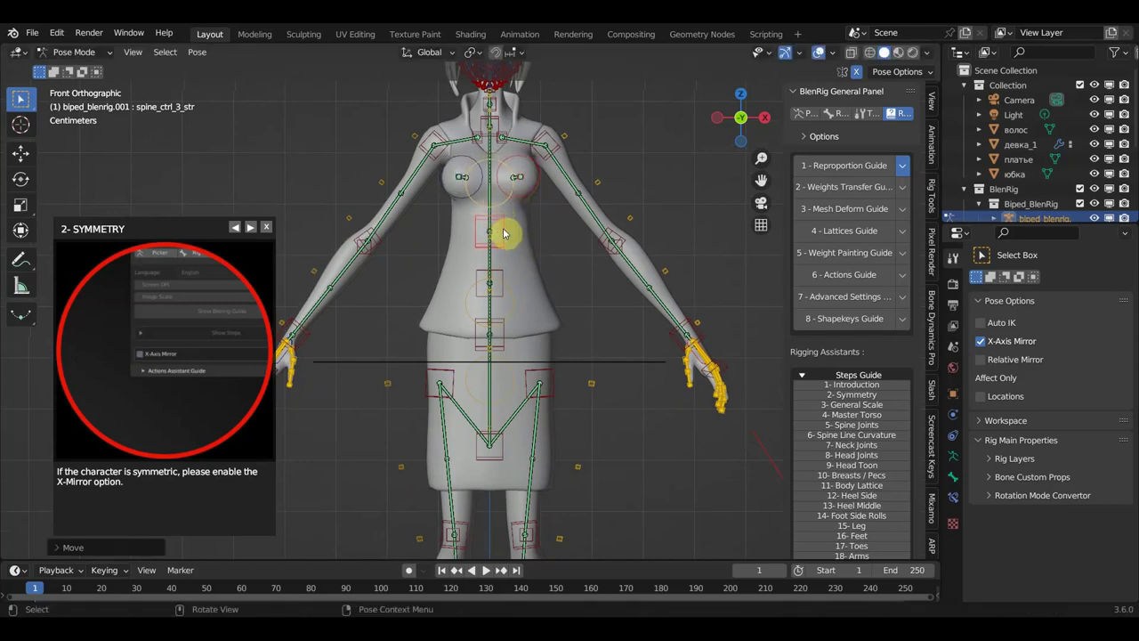
left_click(504, 206)
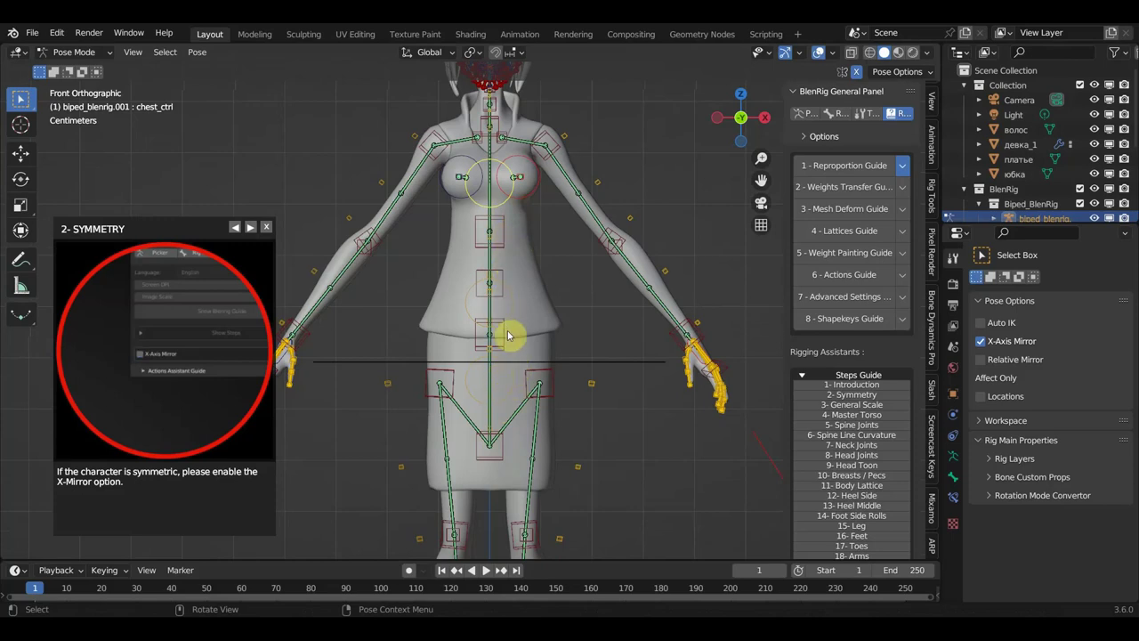
Try scaling and moving the torso bones and the left breast control, then undo those changes.
left_click_drag(517, 361, 465, 223)
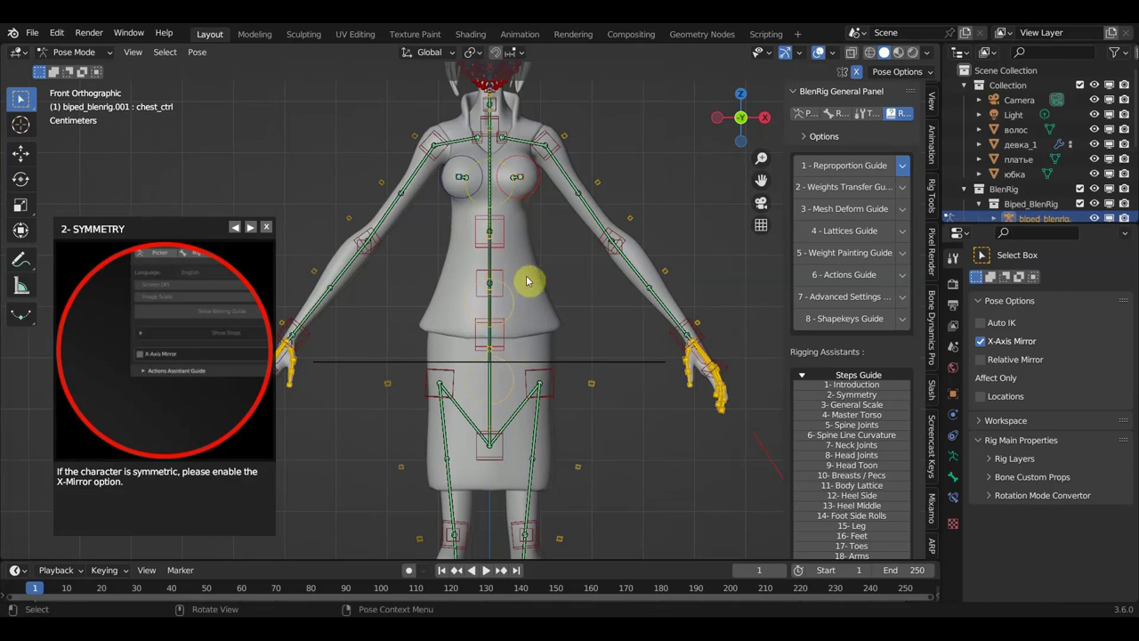
key("s")
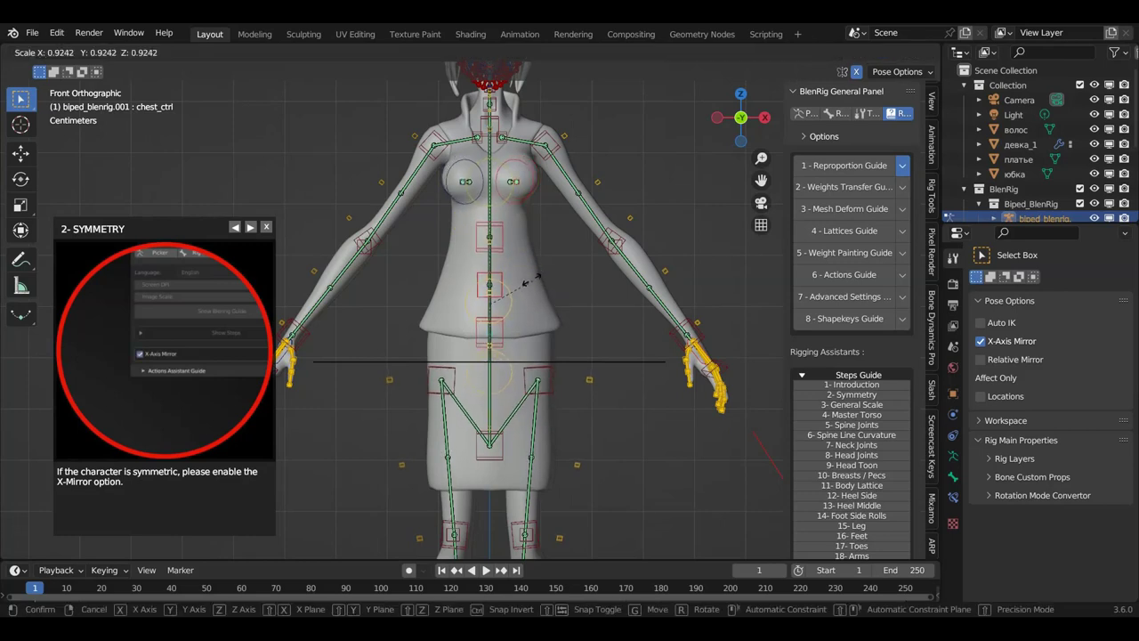
left_click(521, 294)
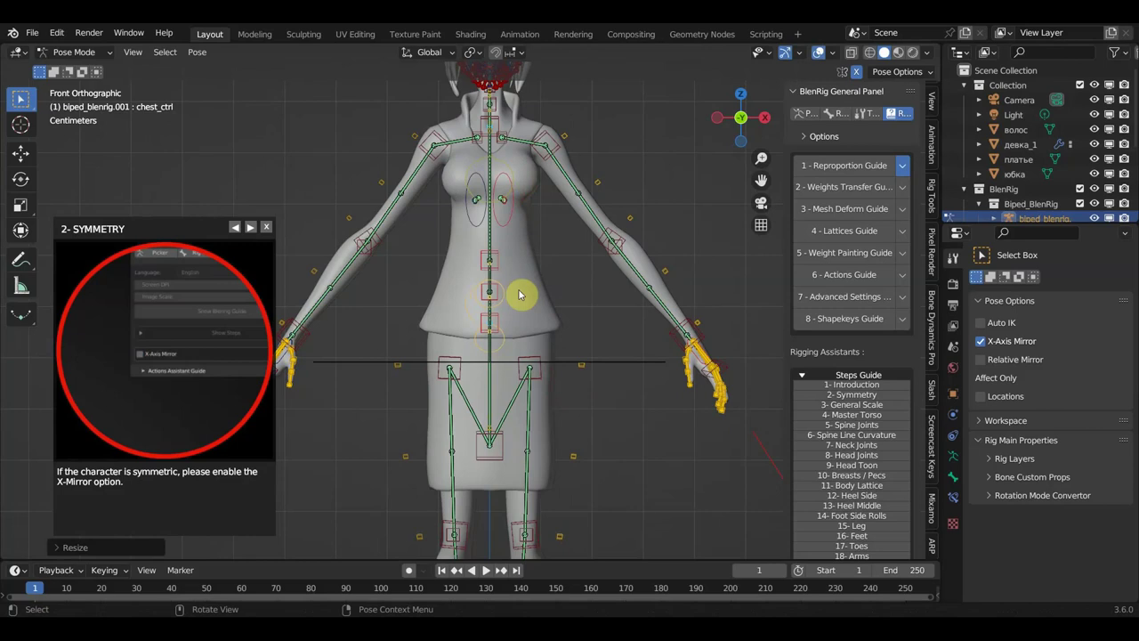
key("g")
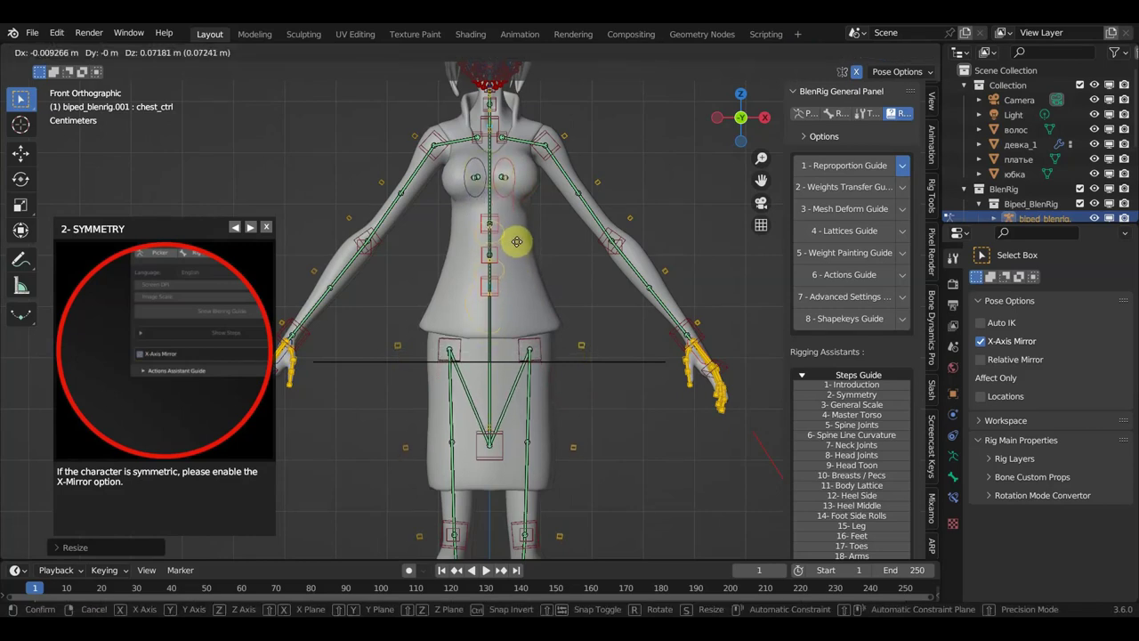
left_click(518, 244)
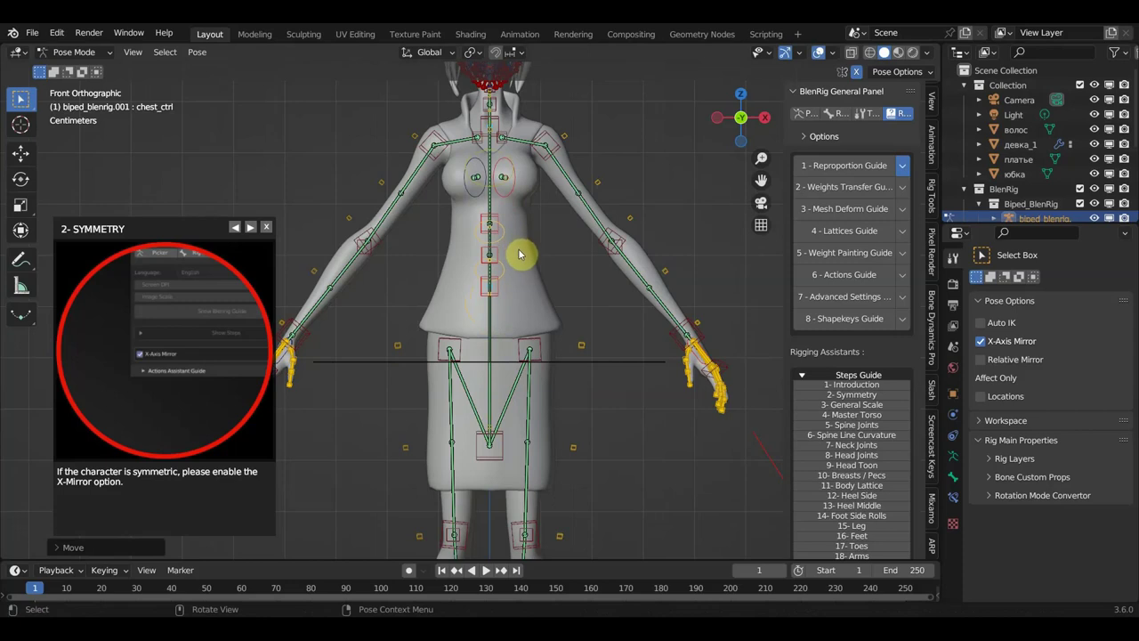
left_click(514, 184)
key("g")
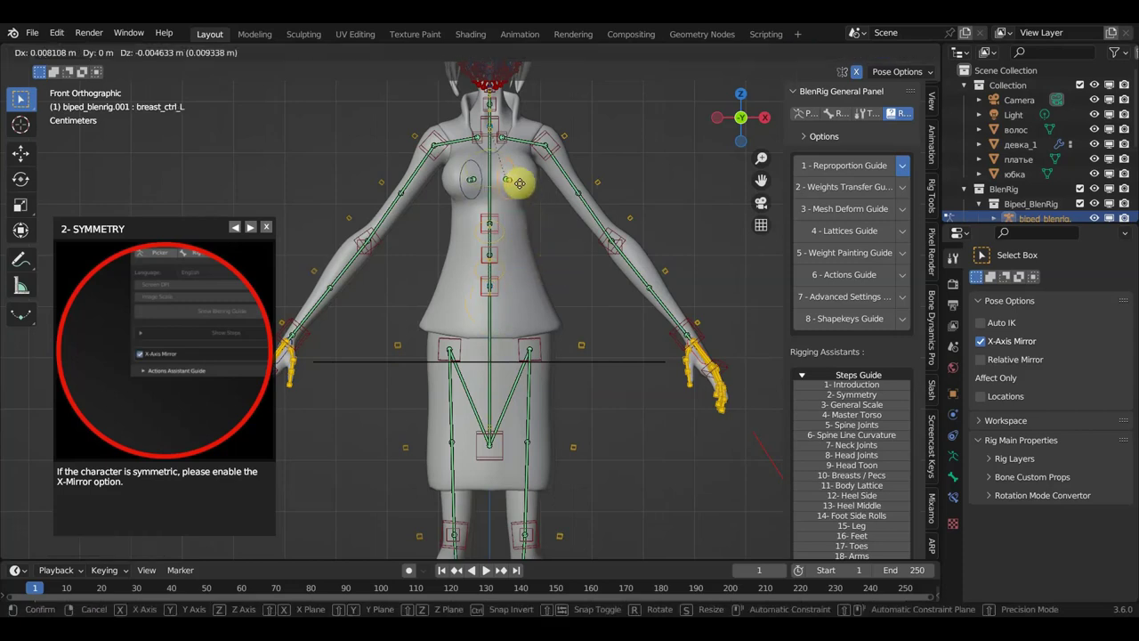
left_click(524, 186)
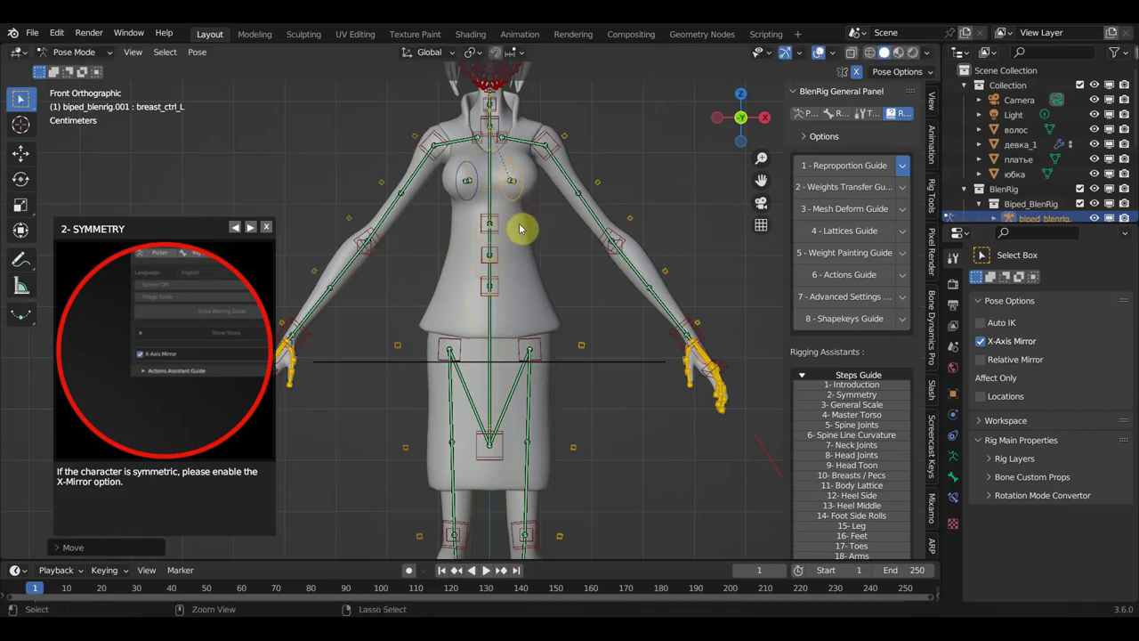
key("ctrl+z")
key("ctrl+z")
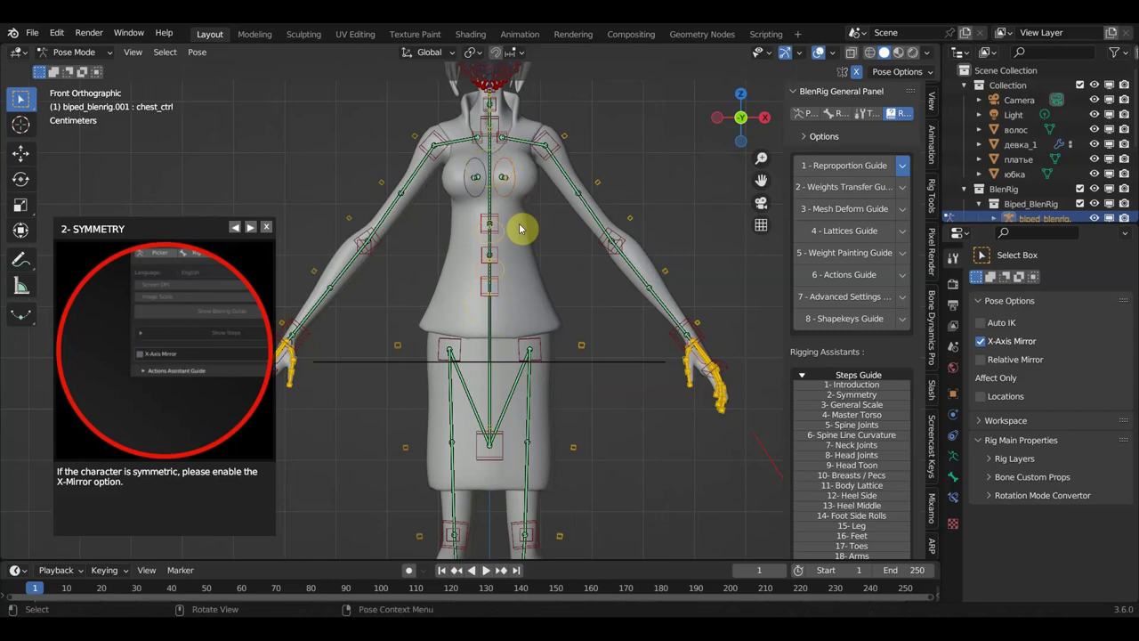
key("ctrl+z")
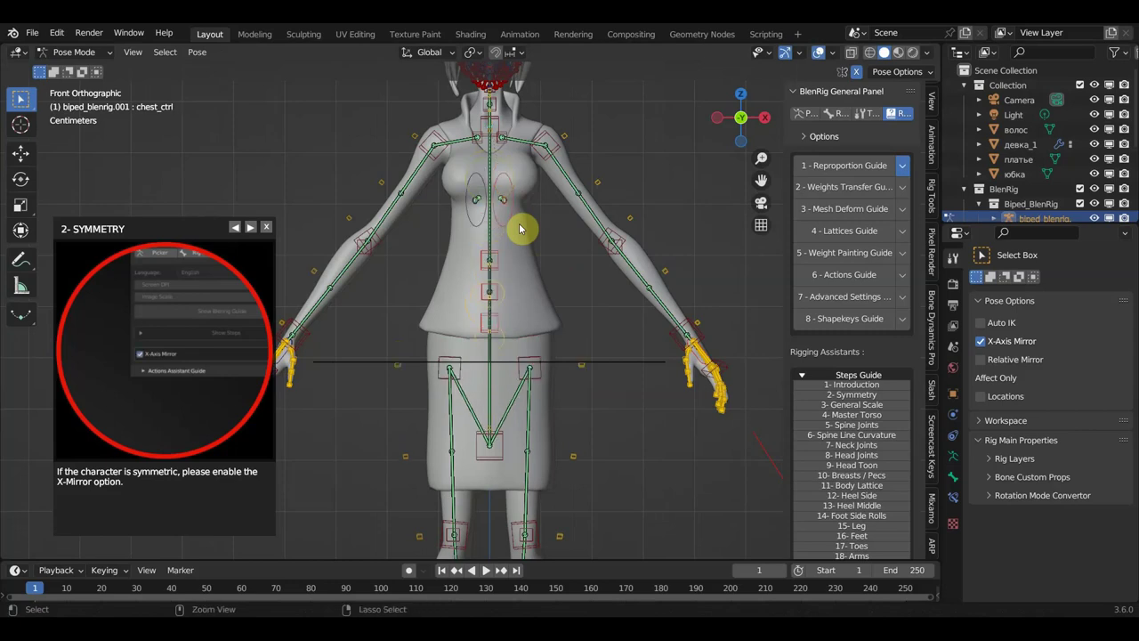
key("ctrl+z")
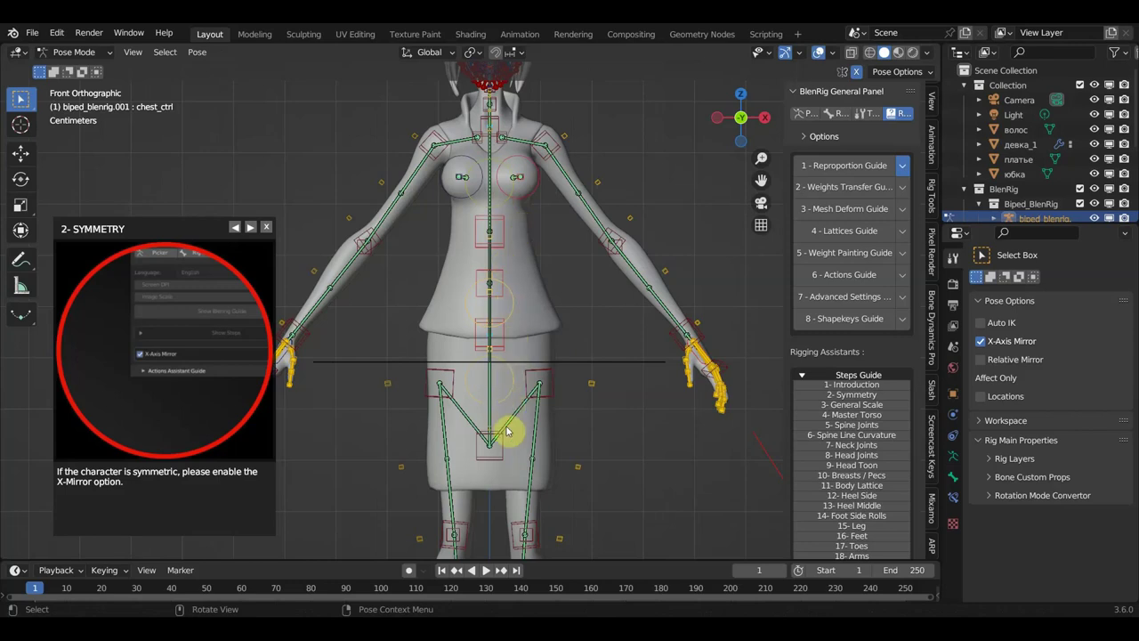
Raise the pelvis bone and reposition the left hip bone pelvis_str_L.
left_click(508, 450)
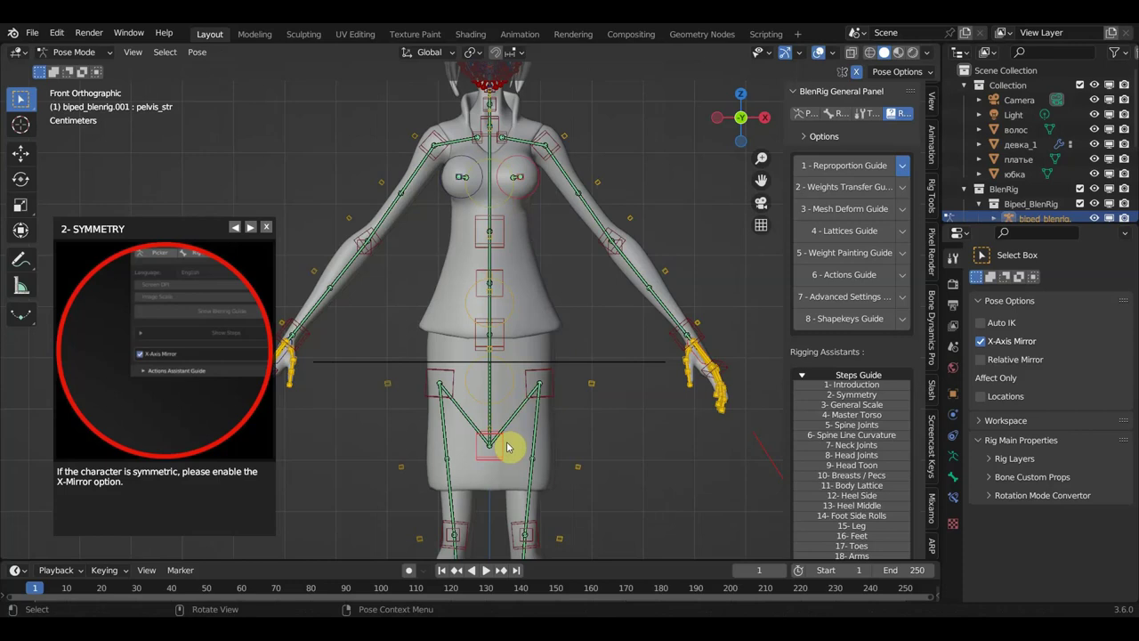
key("g")
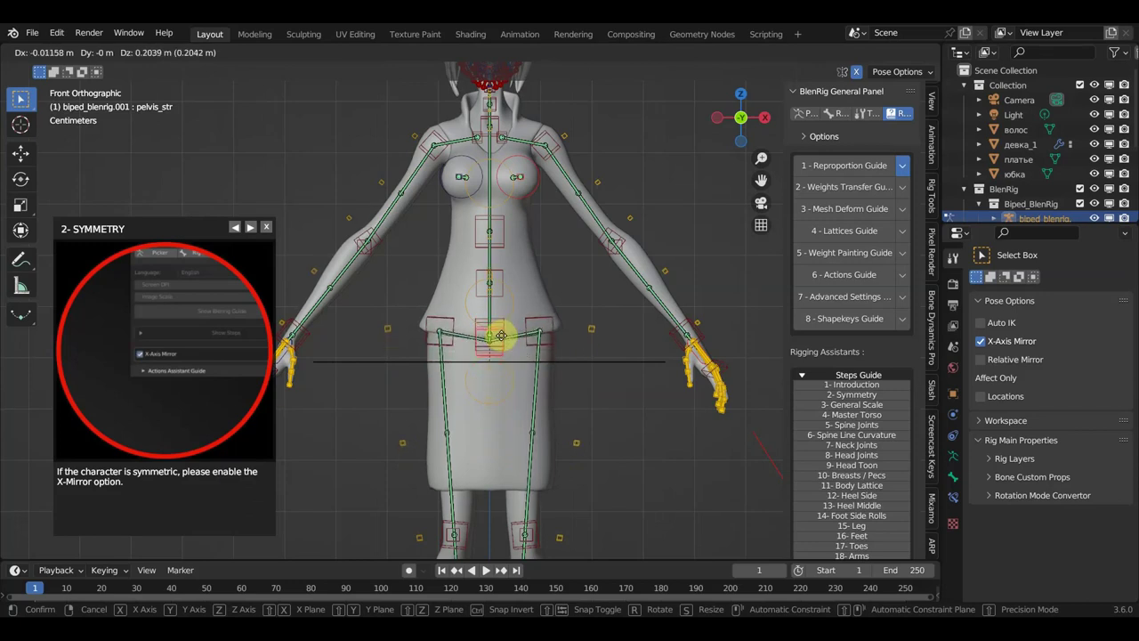
left_click(501, 331)
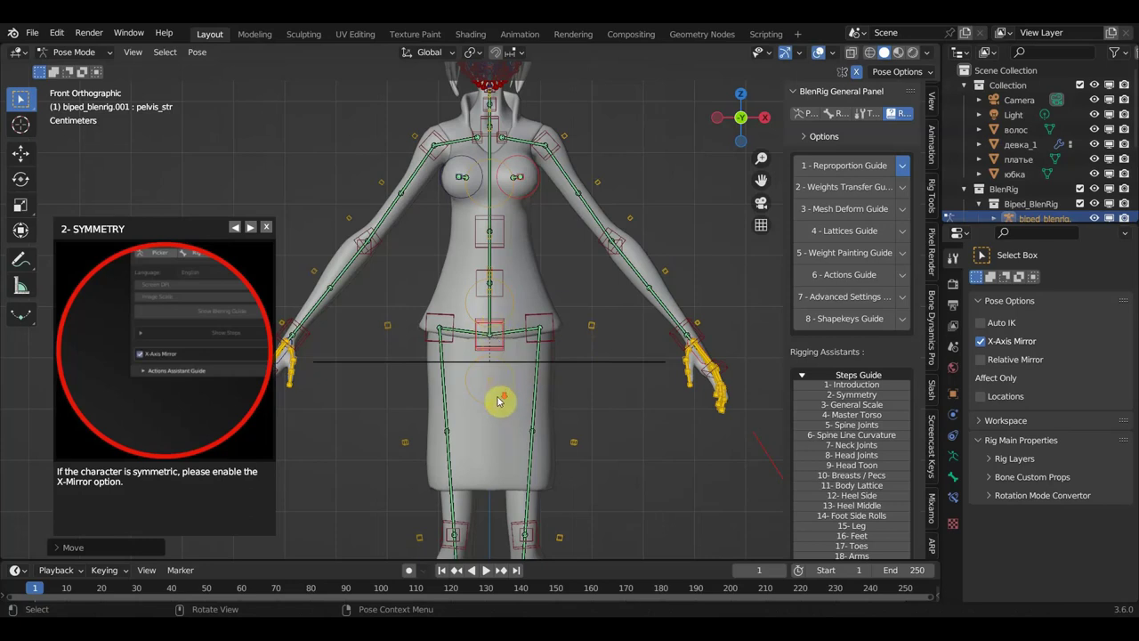
scroll(499, 400, "down", 2)
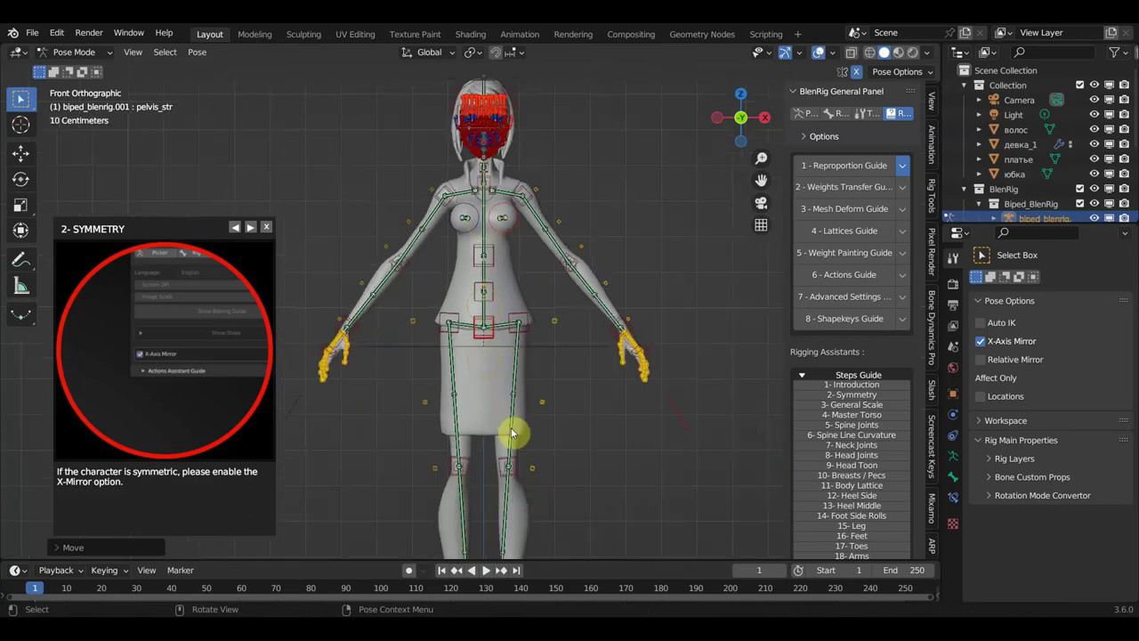
left_click(528, 320)
left_click_drag(550, 322, 540, 320)
Zoom in on the head and torso and orbit to a side profile of the rig.
scroll(539, 320, "up", 1)
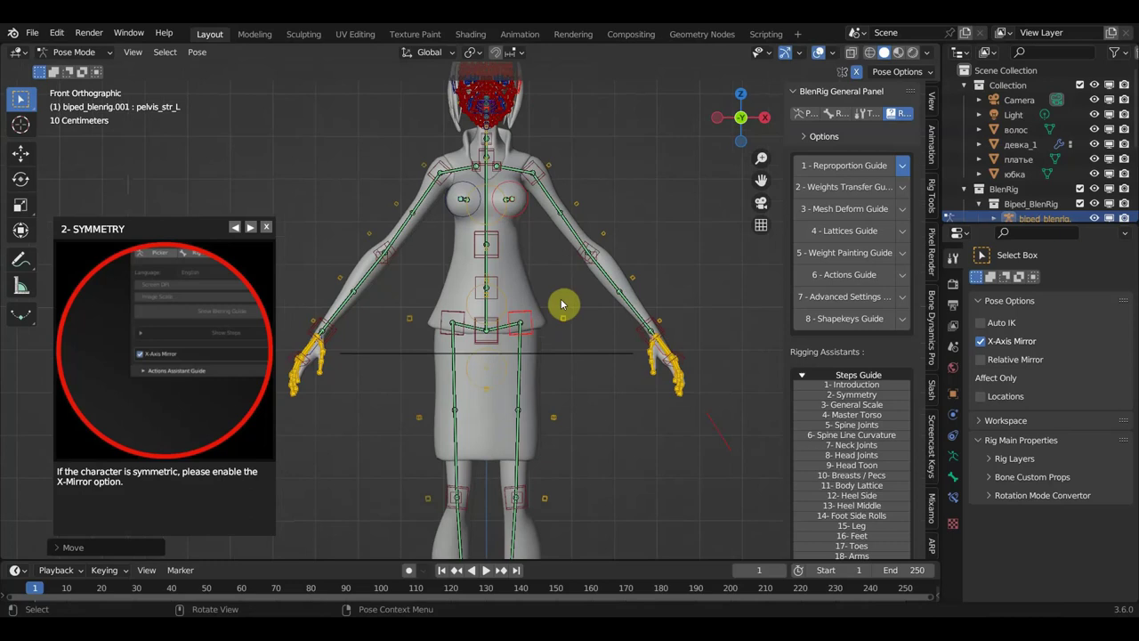
scroll(561, 305, "down", 2)
mouse_move(564, 406)
middle_mouse_down("shift")
mouse_move(590, 264)
mouse_move(569, 389)
middle_mouse_up("shift")
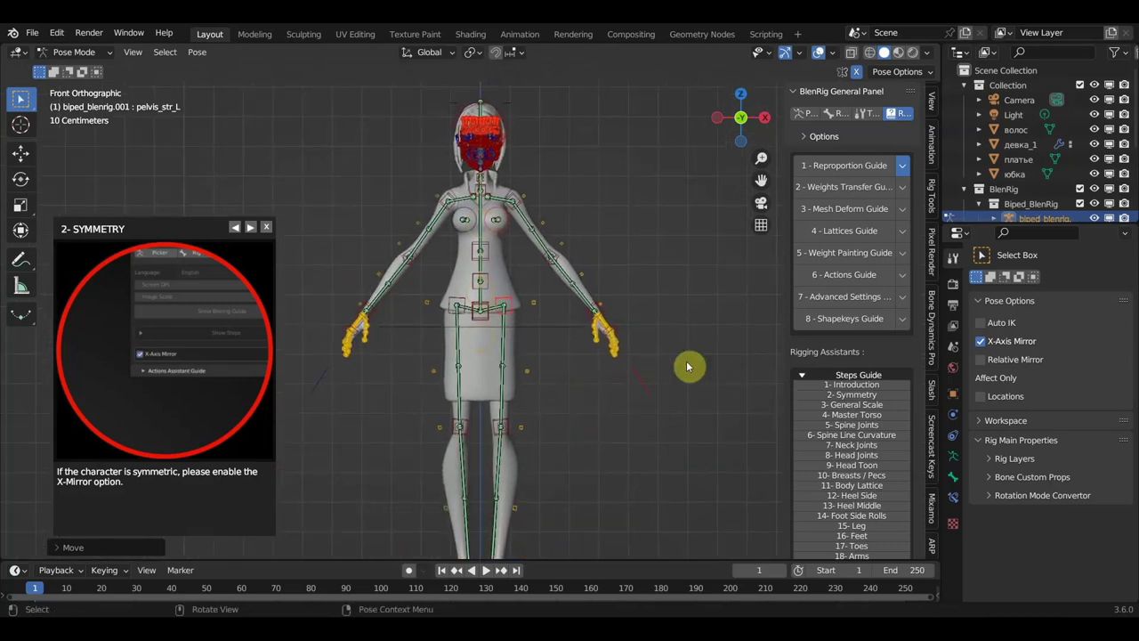
scroll(685, 378, "up", 1)
scroll(676, 445, "up", 1)
scroll(659, 471, "up", 2)
scroll(649, 400, "up", 2)
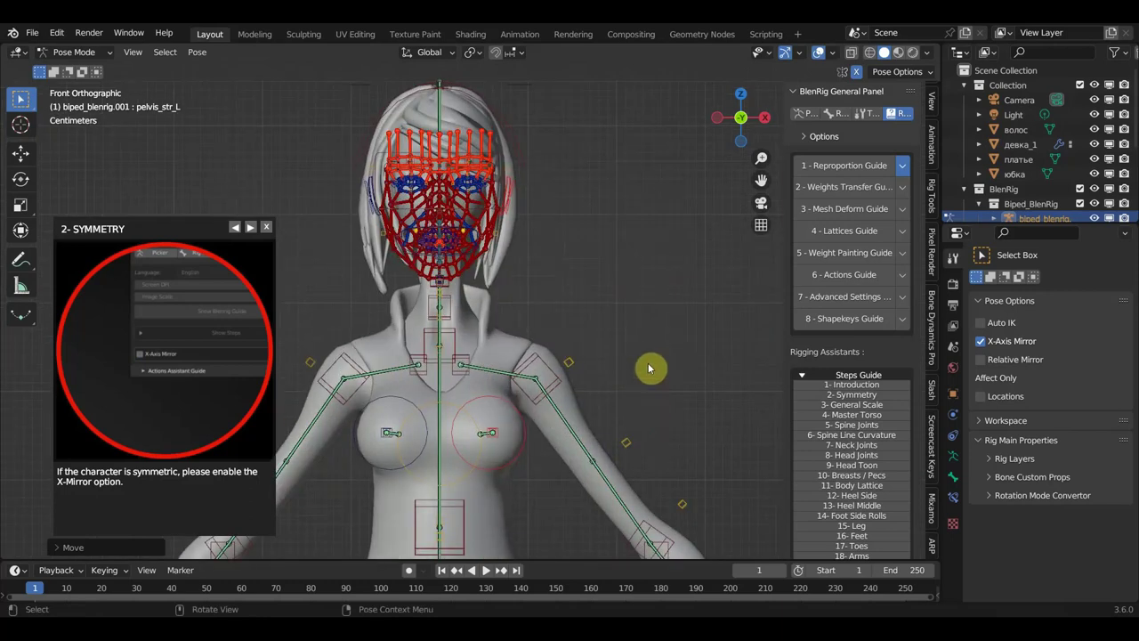
mouse_move(606, 268)
middle_mouse_down()
mouse_move(435, 285)
mouse_move(467, 265)
mouse_move(505, 274)
middle_mouse_up()
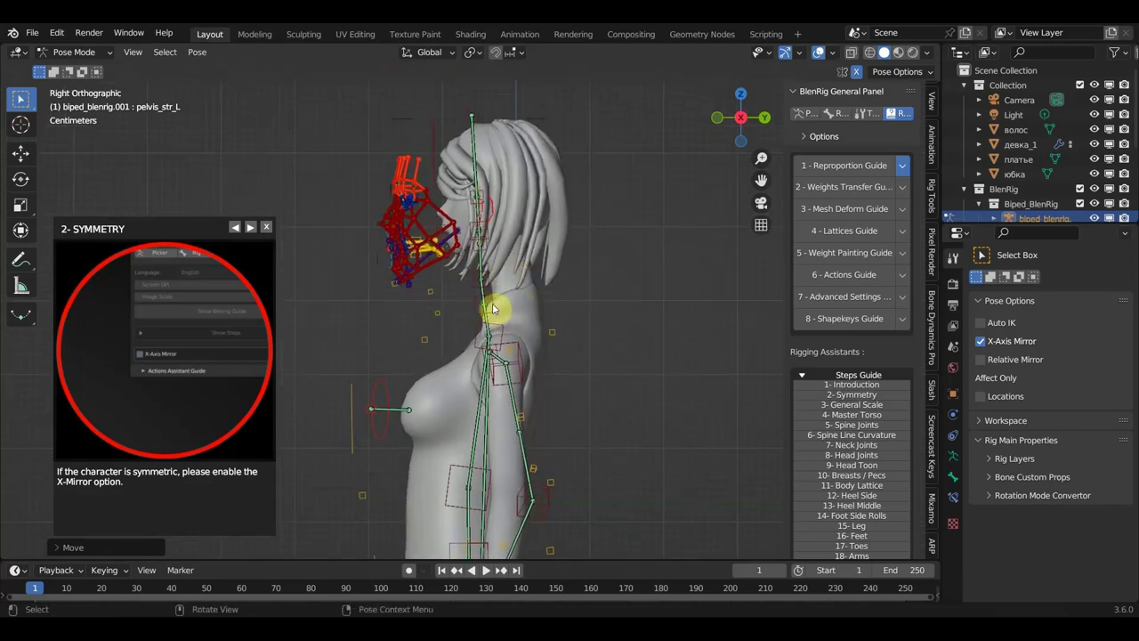
Move spine_ctrl_4_str, shoulder_str_L and elbow_str_L so they fit inside the body's side profile.
left_click(503, 330)
key("g")
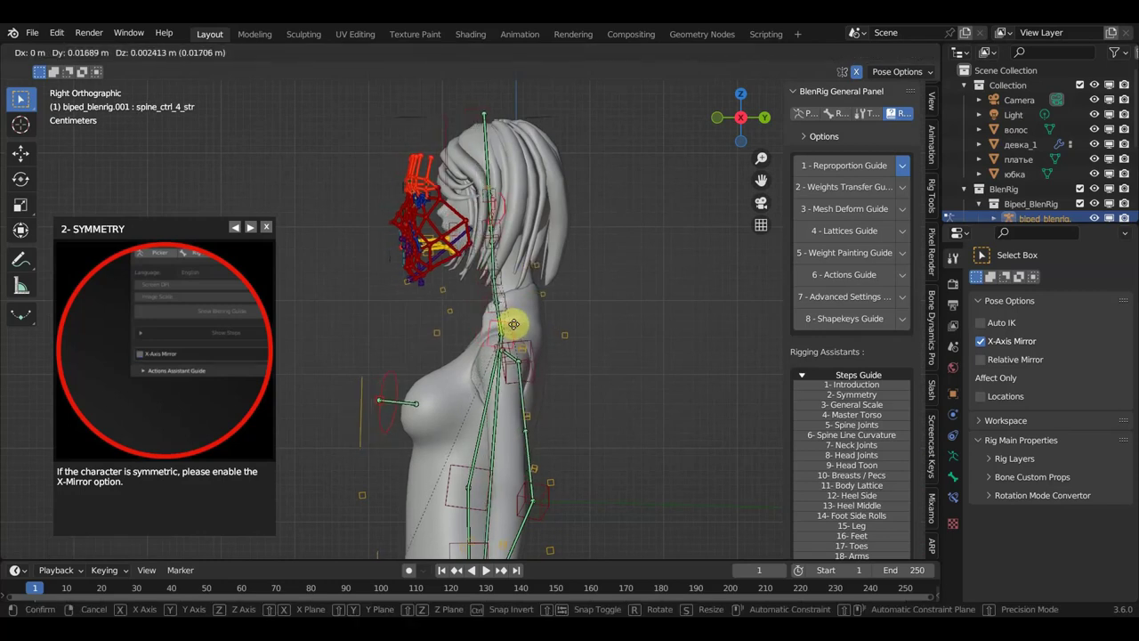
left_click(527, 358)
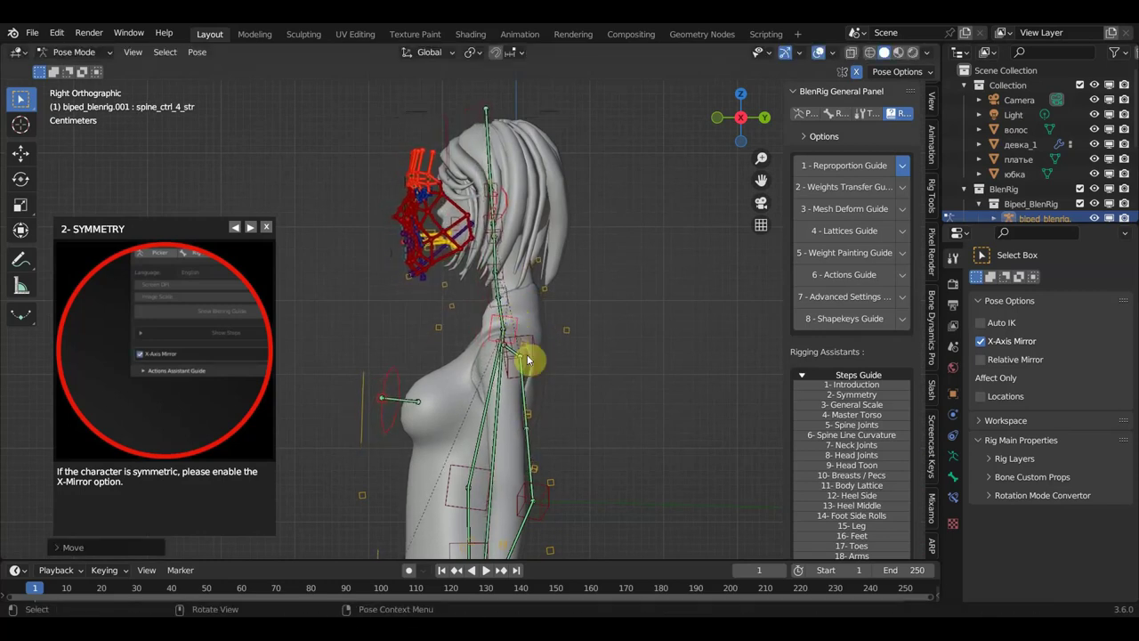
left_click(536, 353)
key("g")
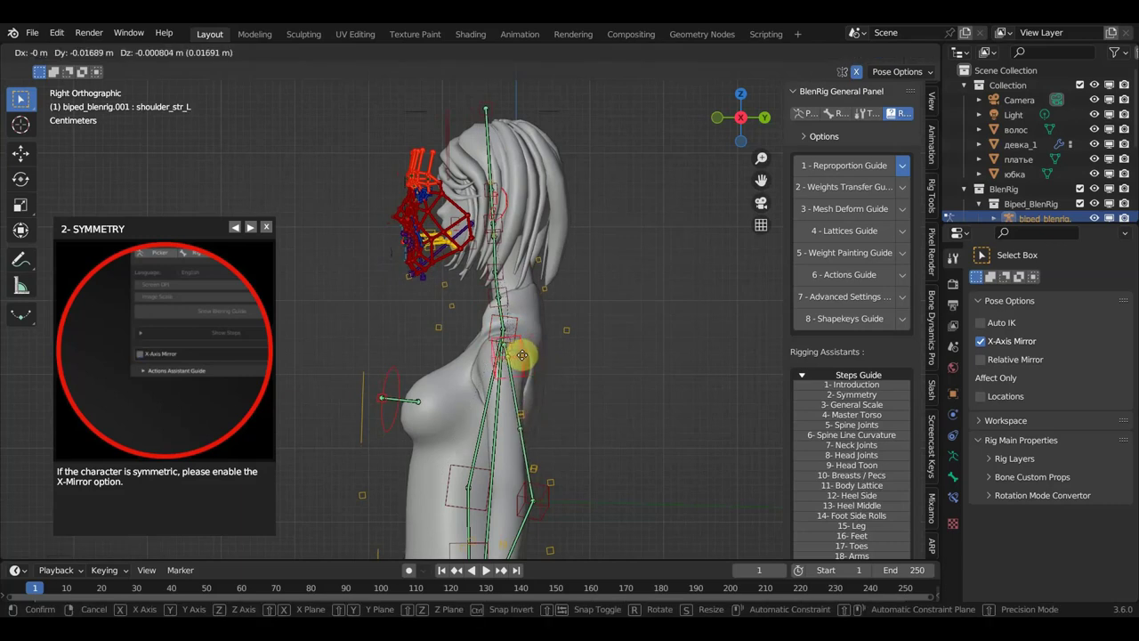
left_click(547, 442)
left_click(549, 503)
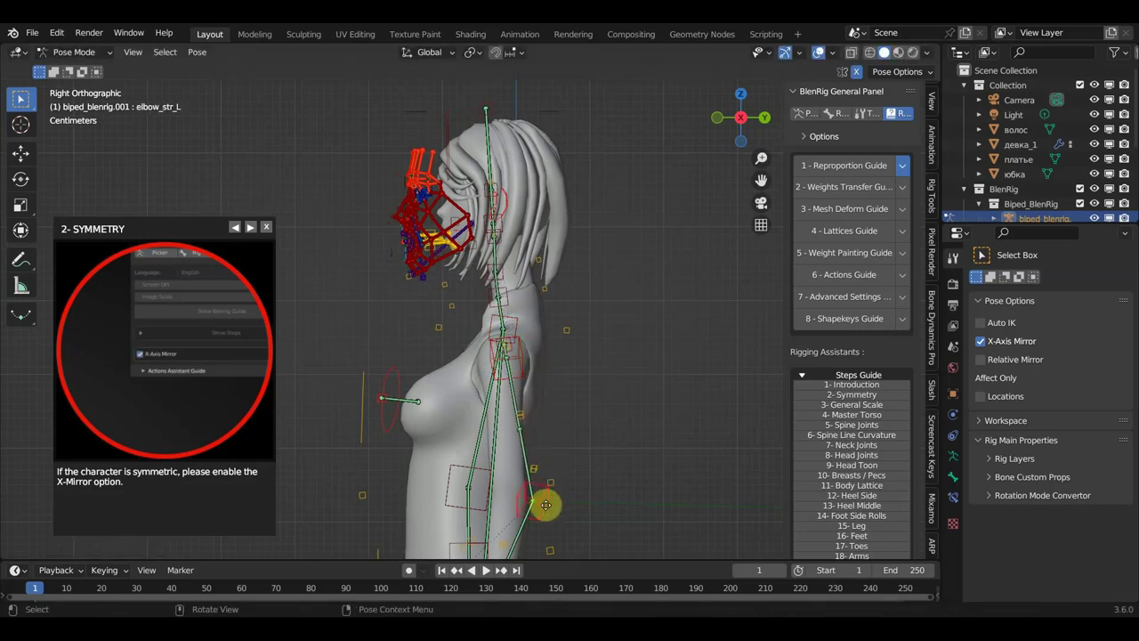
key("g")
left_click(540, 510)
scroll(544, 432, "down", 2)
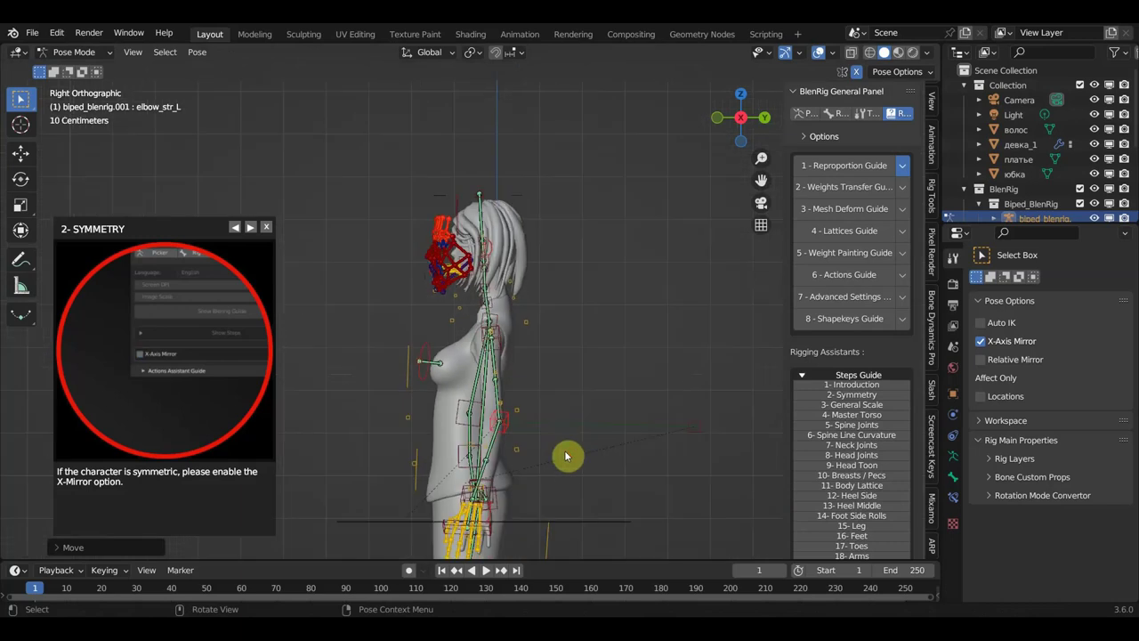
scroll(536, 471, "up", 2)
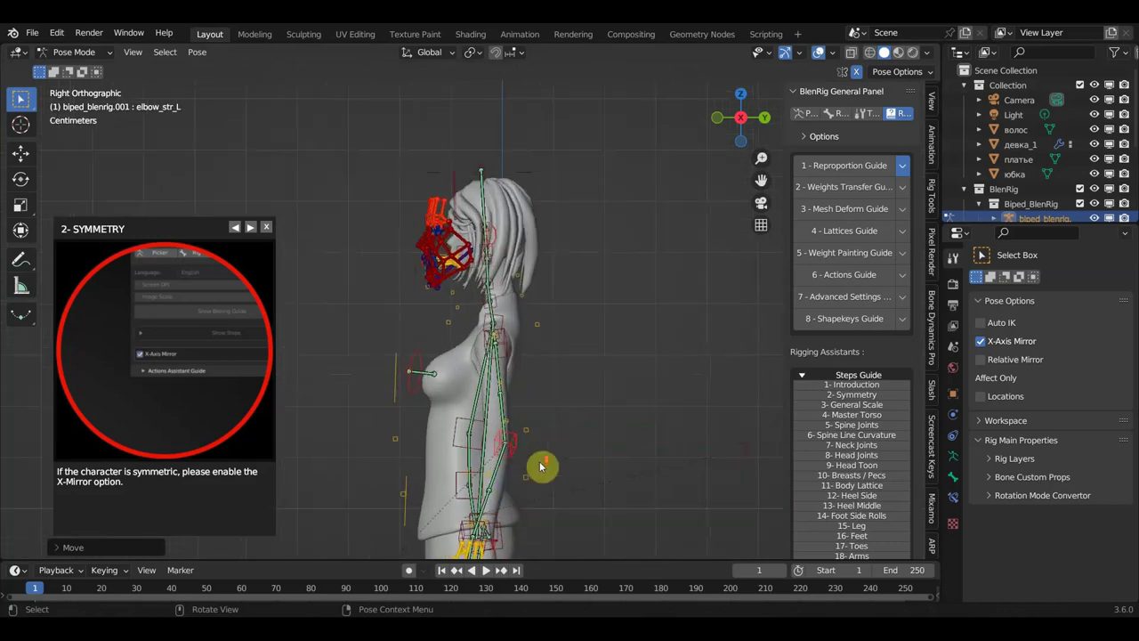
scroll(534, 255, "up", 1)
scroll(534, 255, "down", 3, "shift")
scroll(523, 354, "up", 2)
Move wrist_str_L onto the hand and scale the hand bones down.
scroll(525, 373, "up", 1)
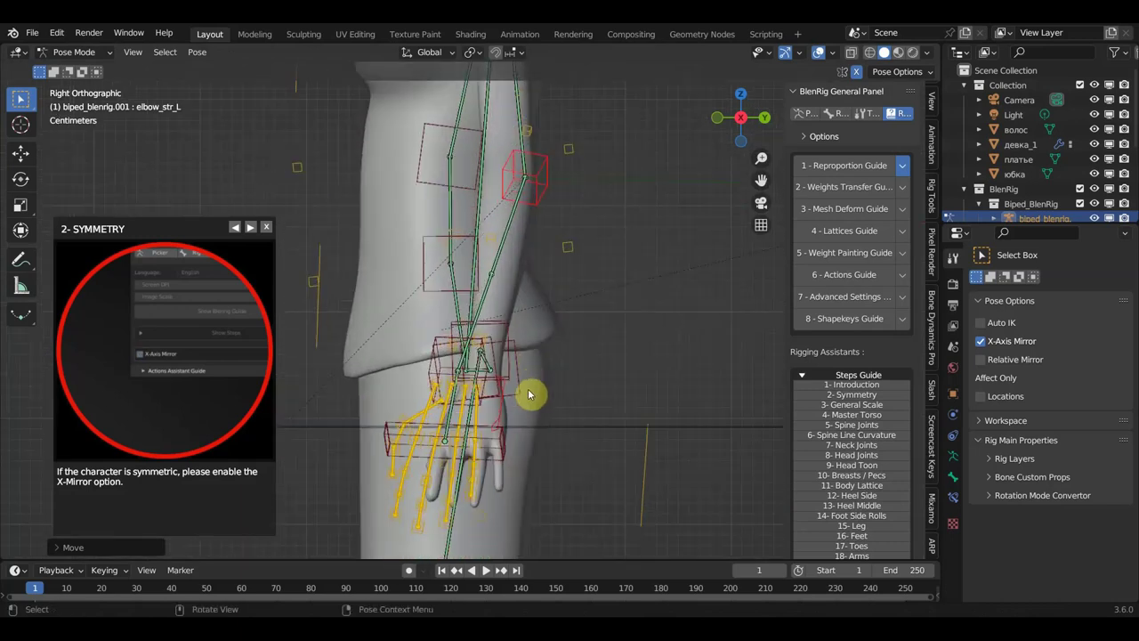
mouse_move(528, 399)
middle_mouse_down()
mouse_move(617, 409)
mouse_move(375, 395)
middle_mouse_up()
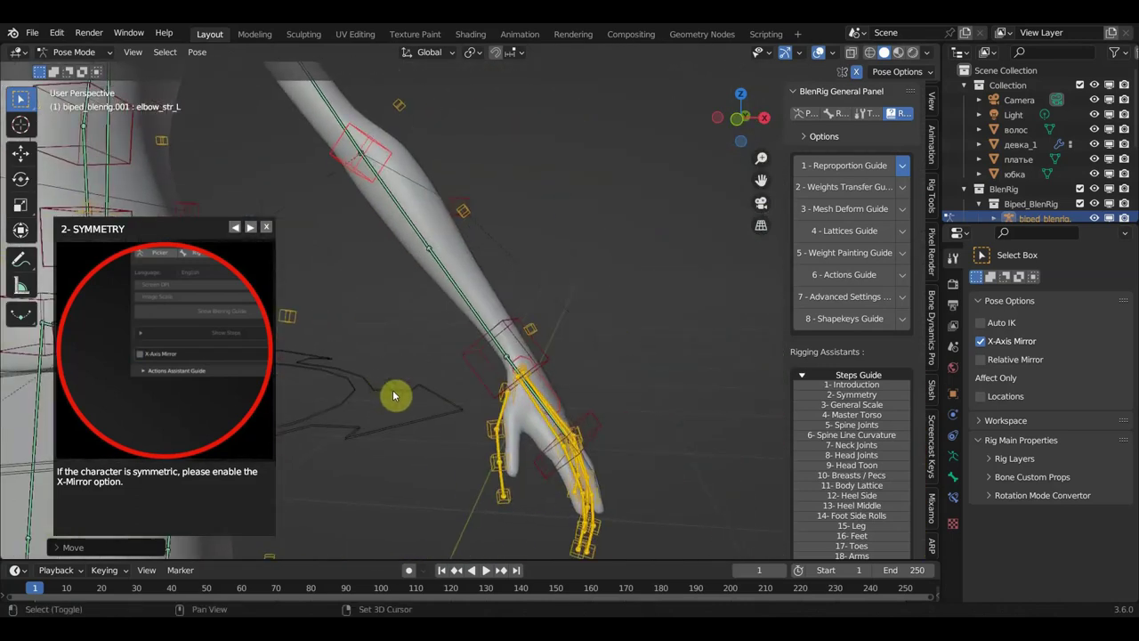
middle_click_drag(375, 395, 482, 301)
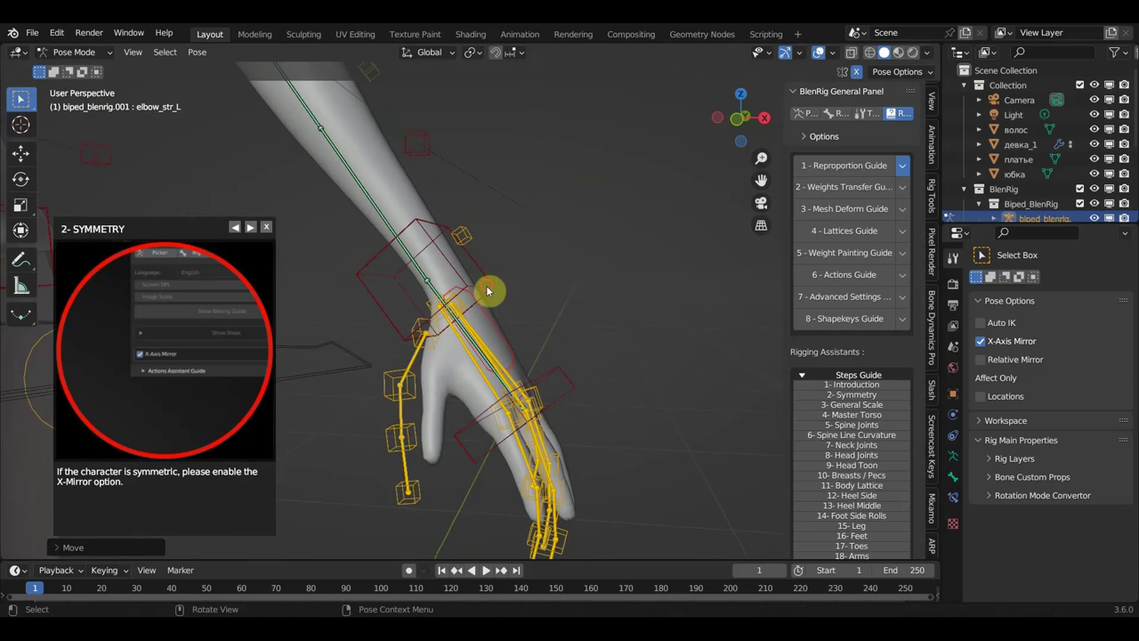
left_click(504, 306)
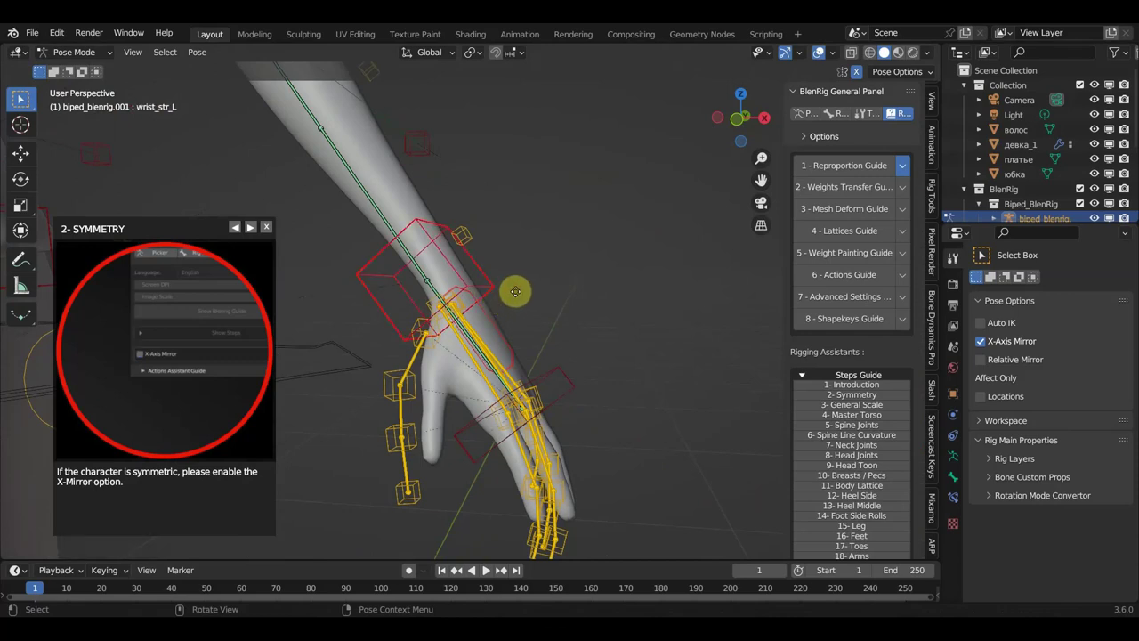
key("g")
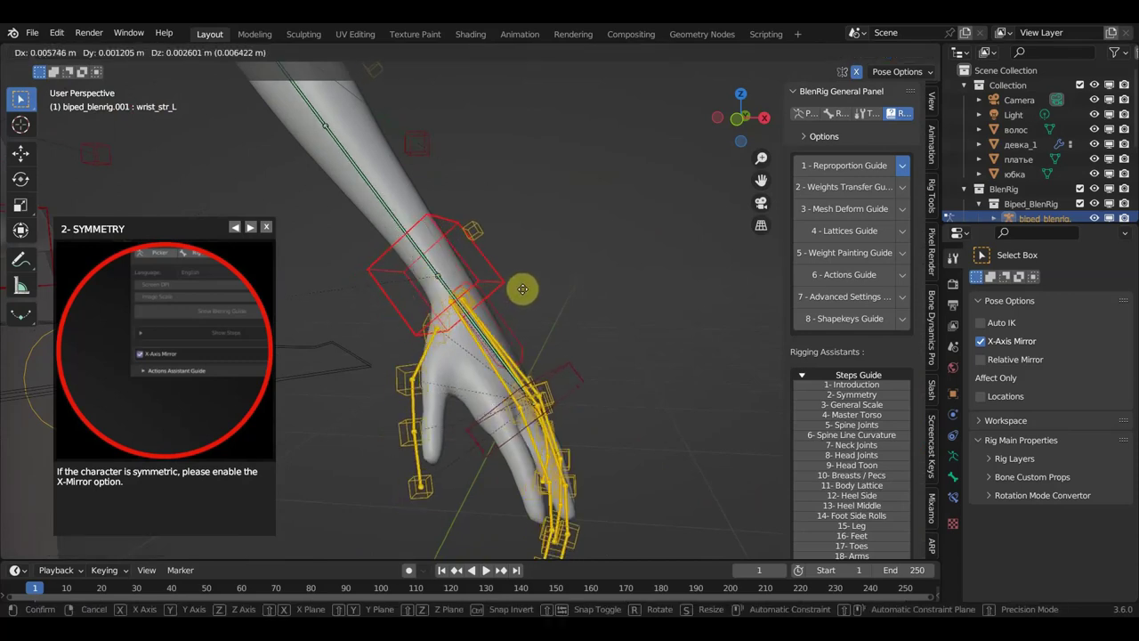
left_click(529, 289)
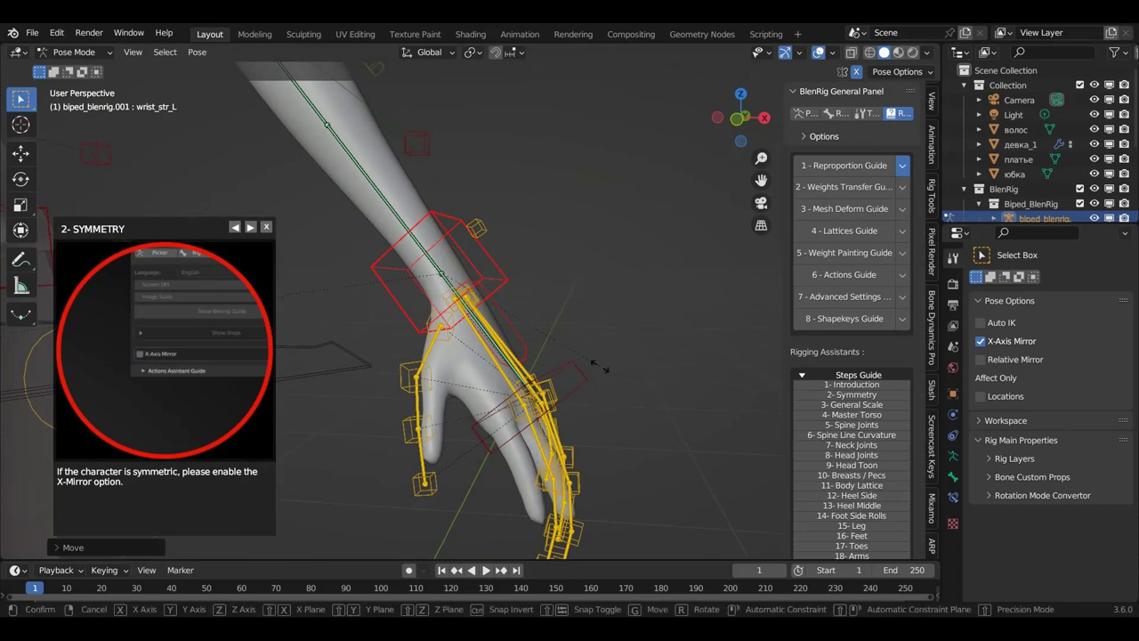
key("s")
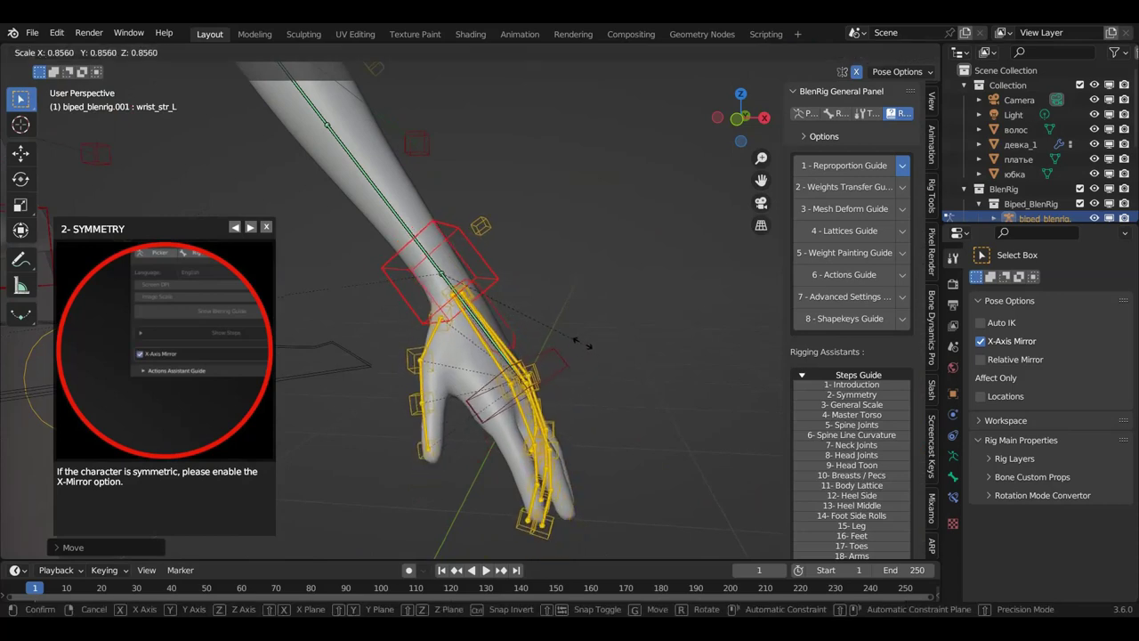
left_click(583, 348)
key("g")
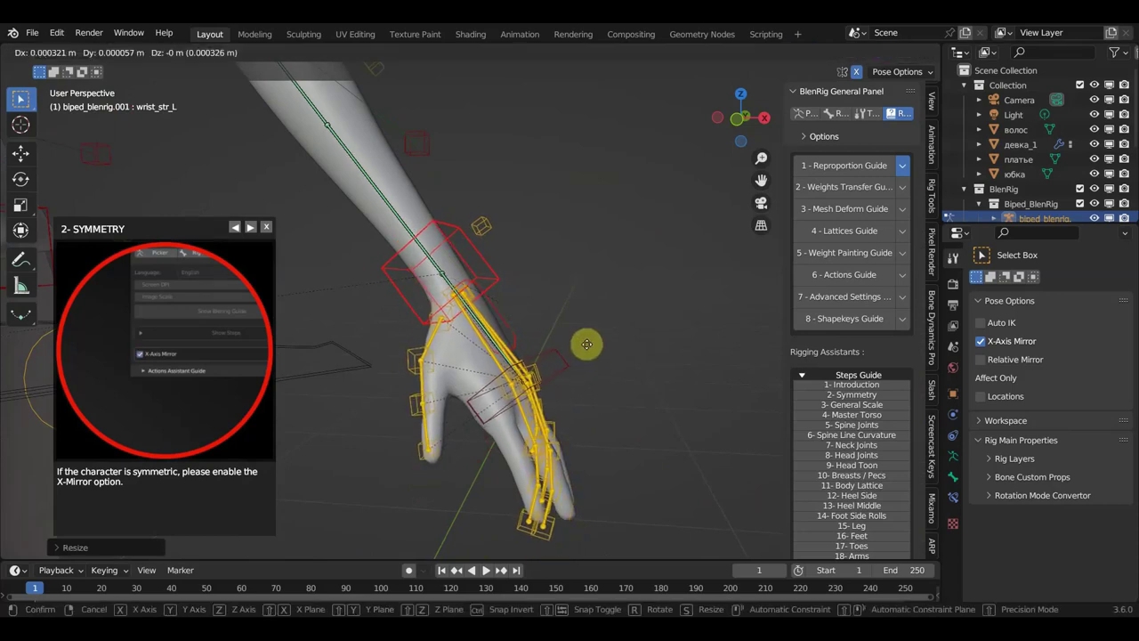
left_click(589, 348)
Move and rotate the wrist and hand bones so the finger bones line up with the mesh fingers.
middle_click_drag(538, 410, 416, 410)
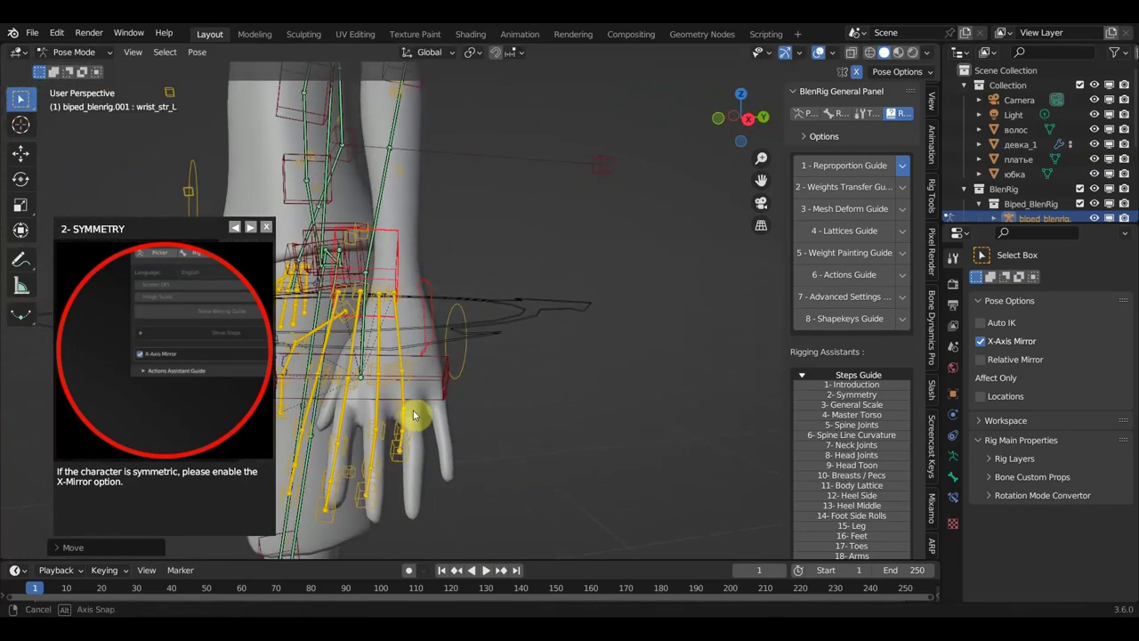
key("g")
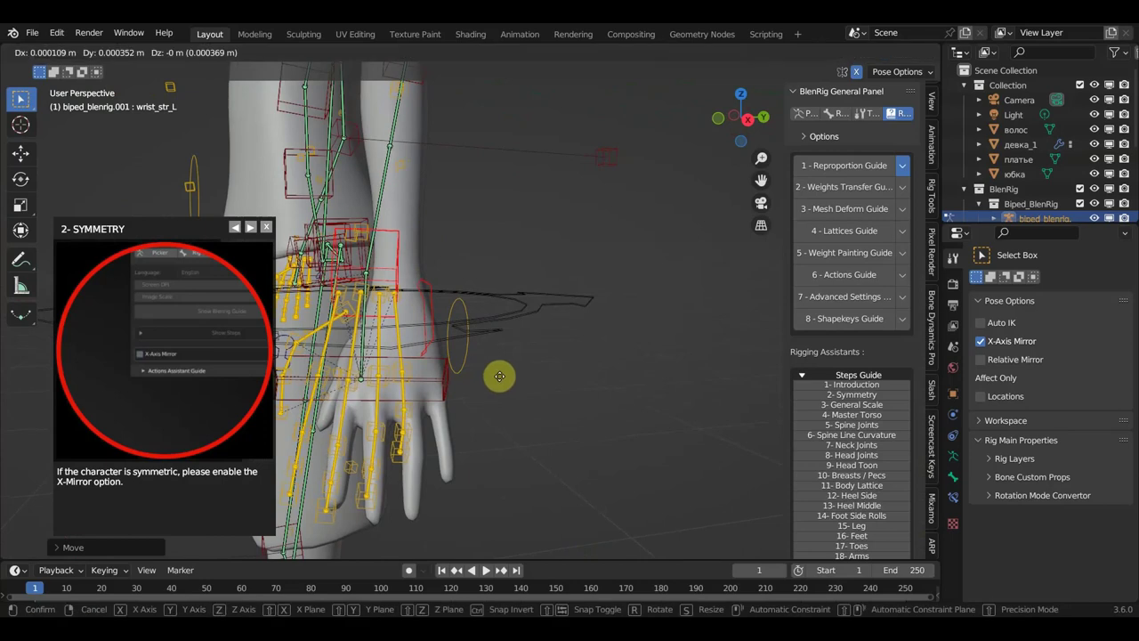
left_click(521, 378)
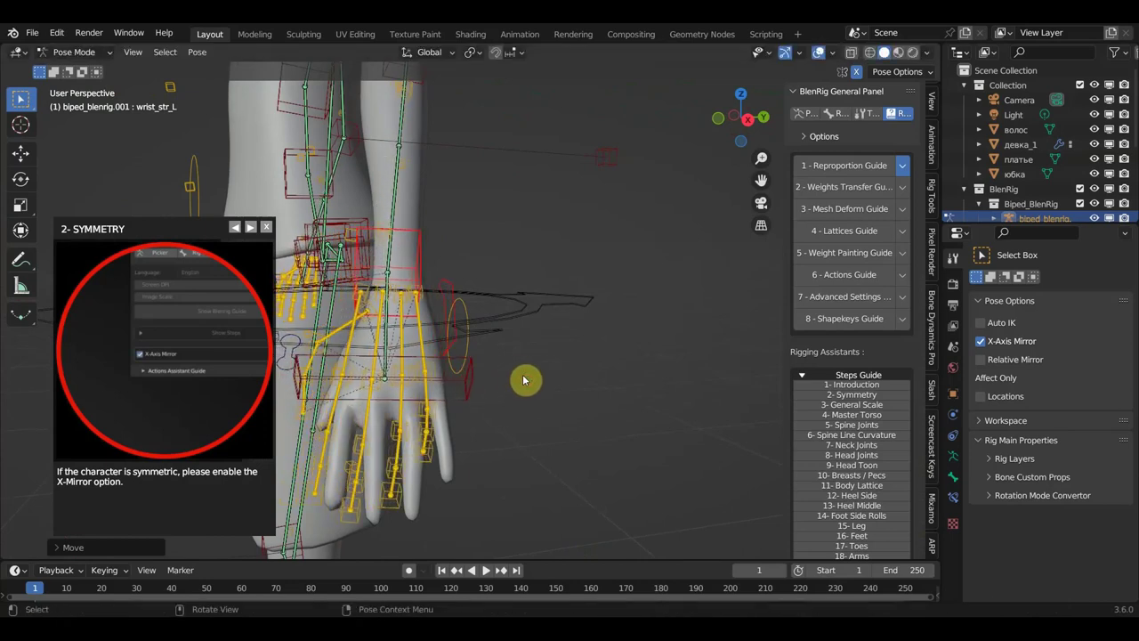
key("r")
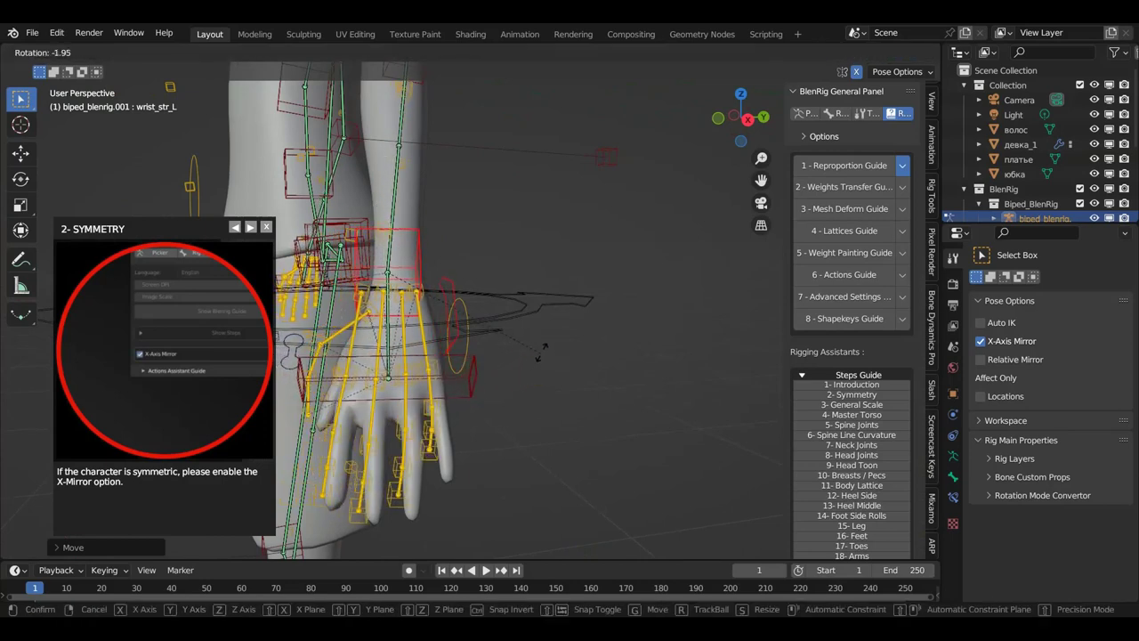
left_click(545, 352)
key("g")
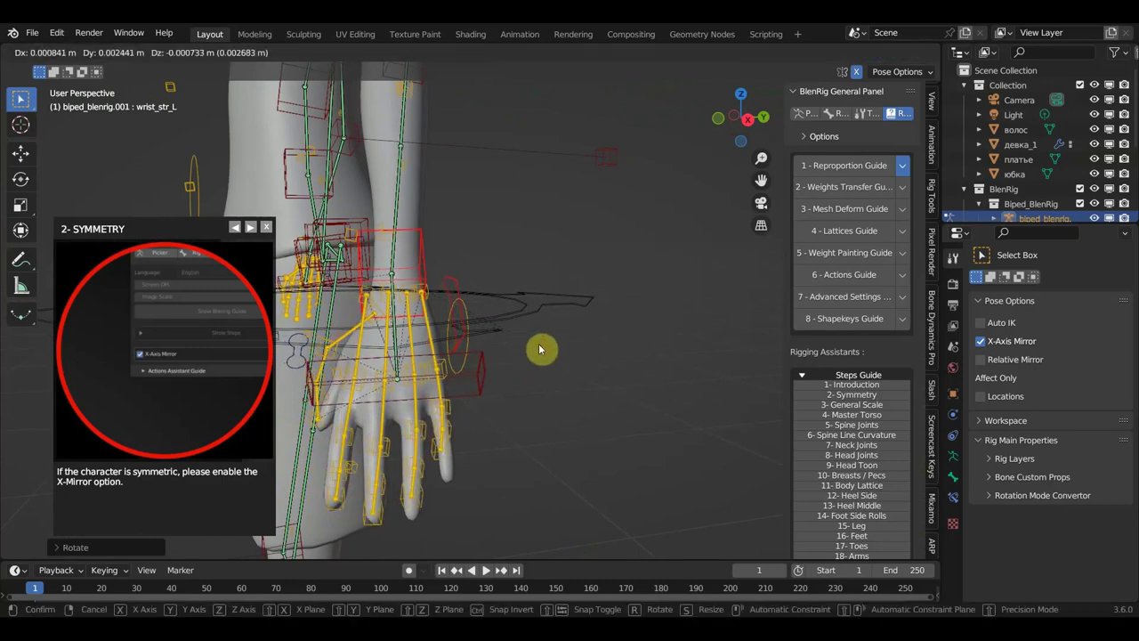
left_click(540, 348)
mouse_move(503, 418)
middle_mouse_down()
mouse_move(579, 337)
mouse_move(414, 305)
middle_mouse_up()
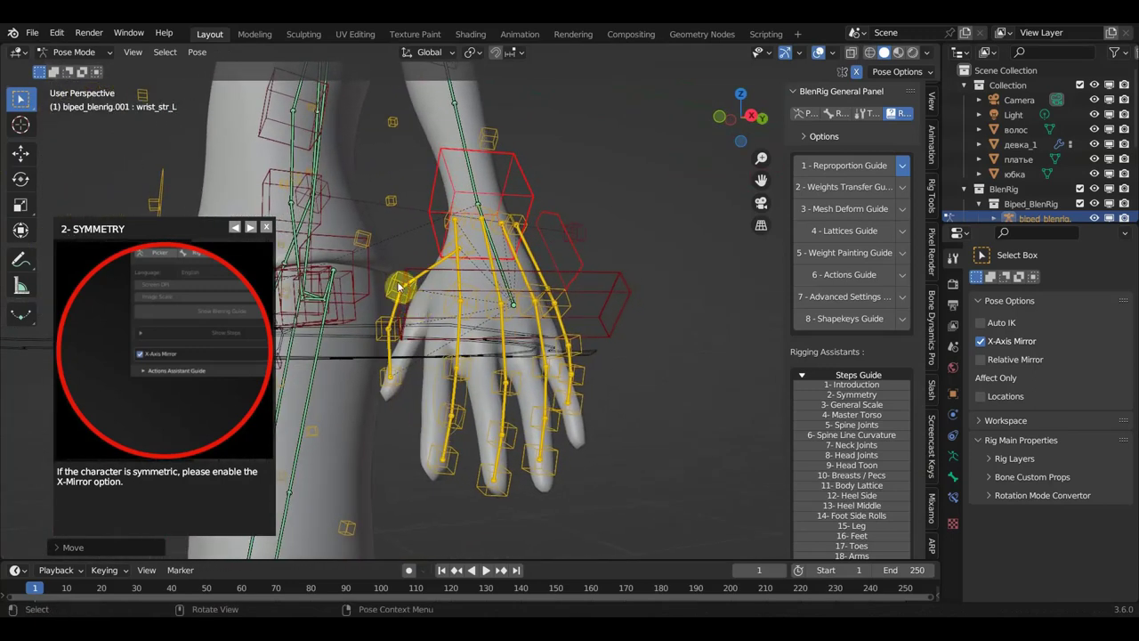
Move the thumb bones fing_thumb_str_2_L, fing_thumb_str_3_L and the thumb tip onto the mesh thumb.
left_click(398, 282)
key("g")
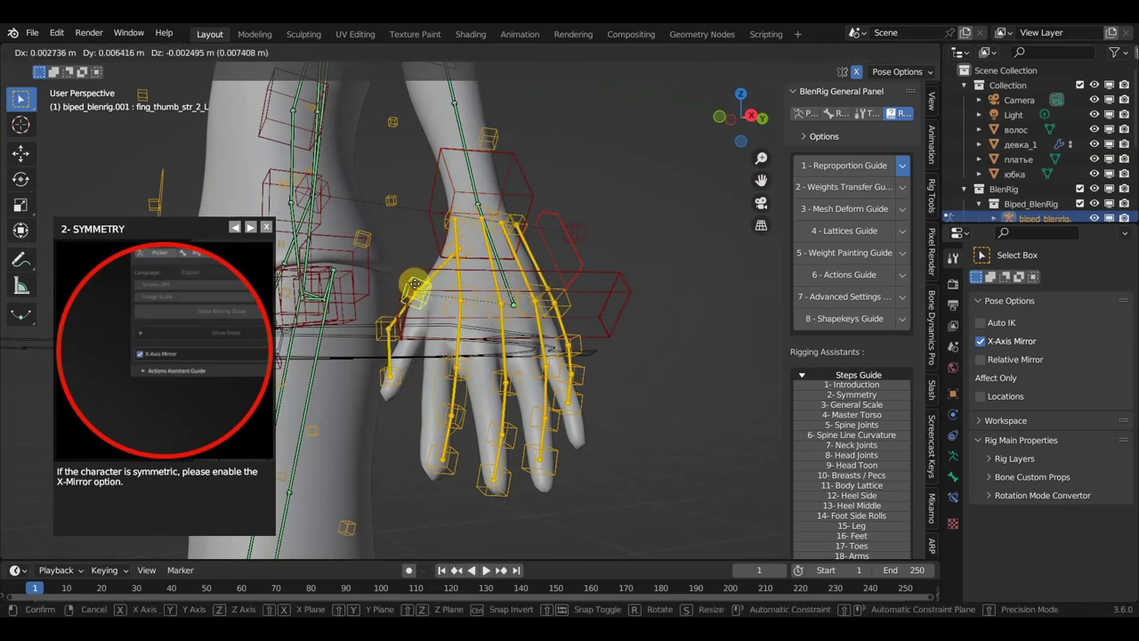
left_click(387, 325)
left_click(384, 325)
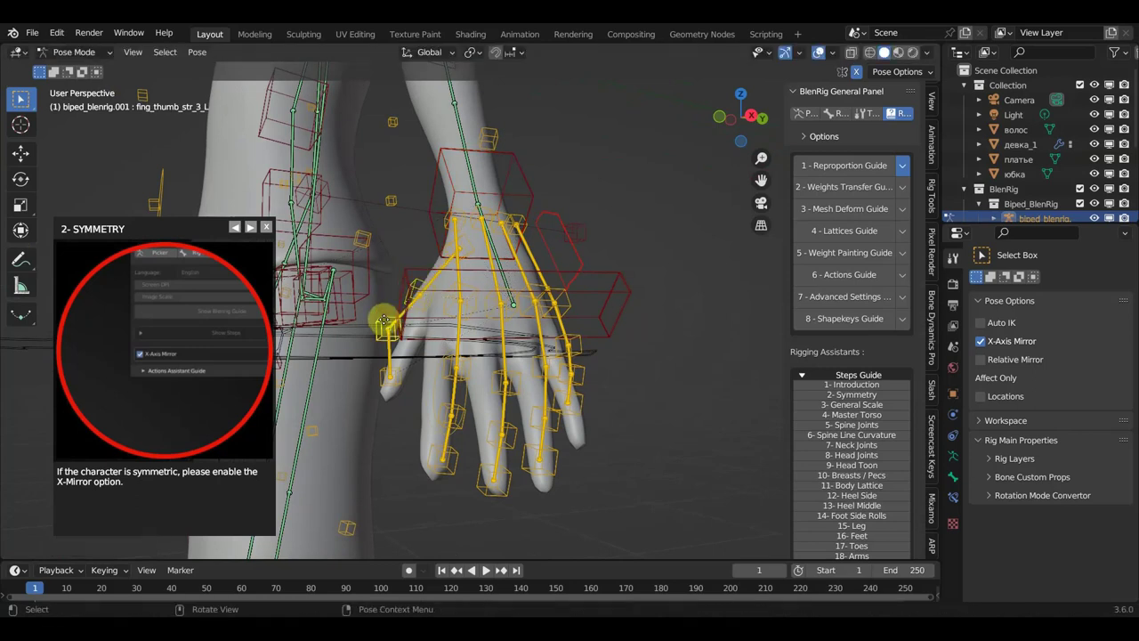
key("g")
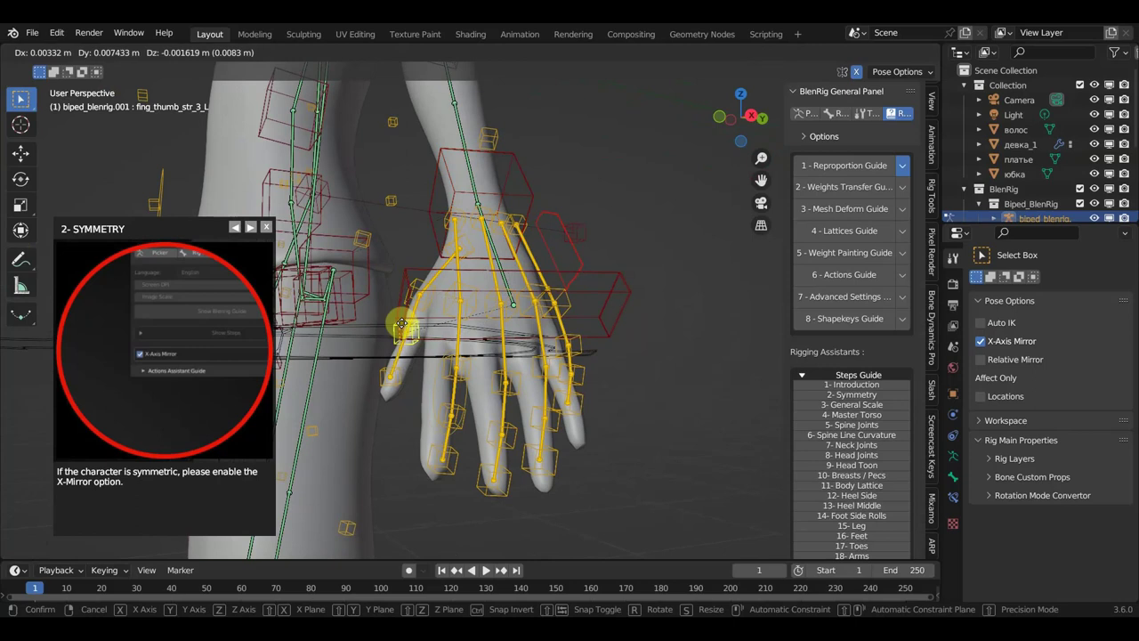
left_click(391, 363)
left_click(397, 377)
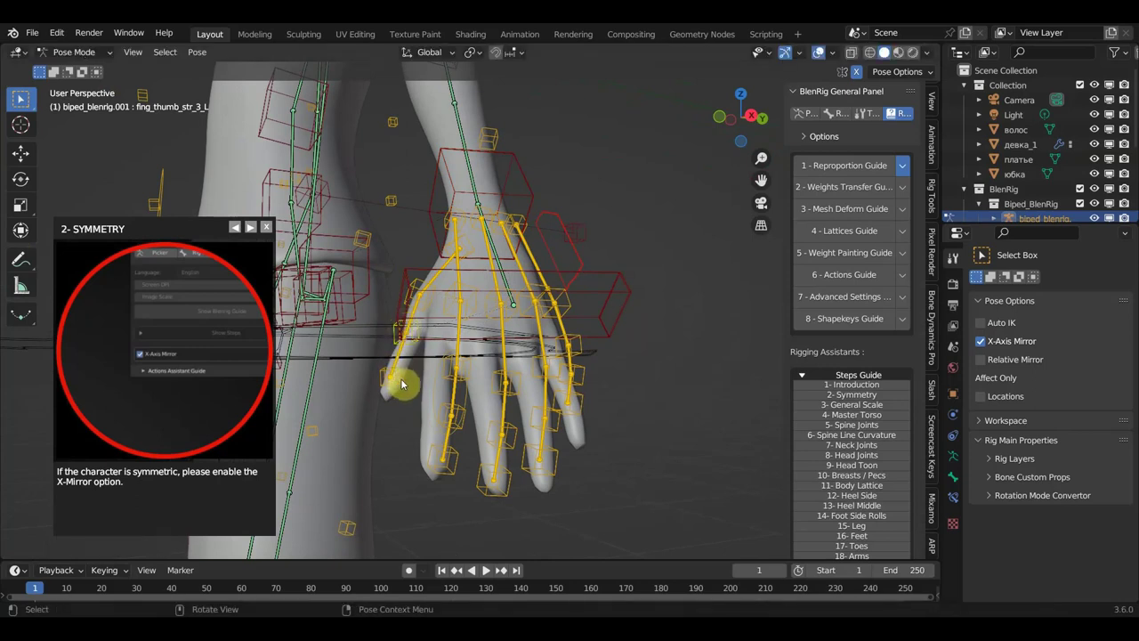
key("g")
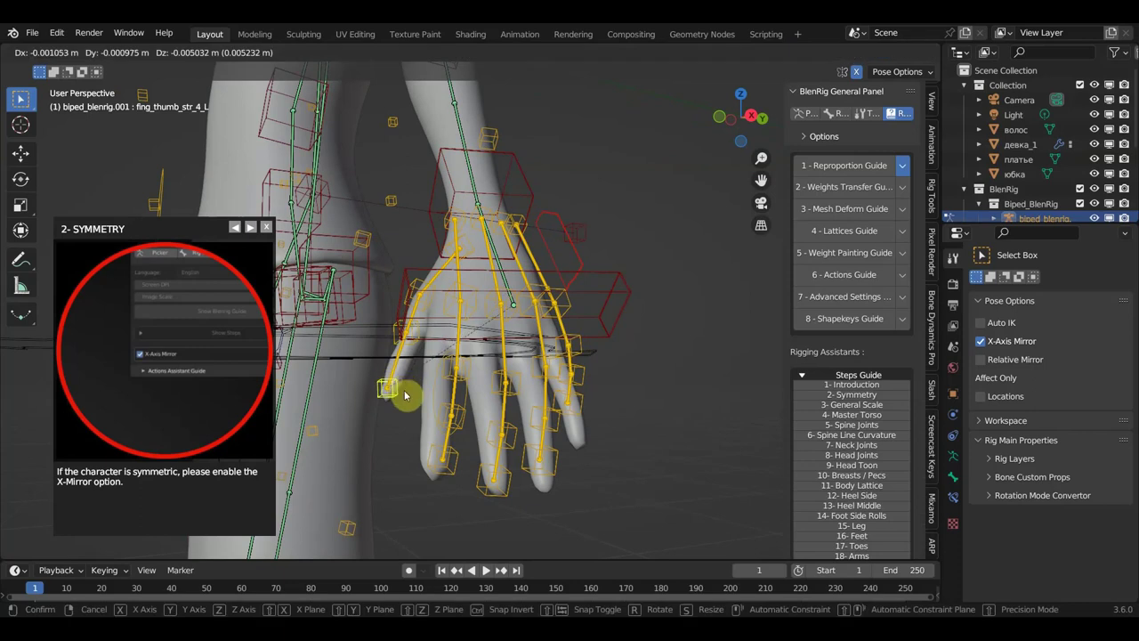
left_click(418, 331)
left_click(417, 336)
key("g")
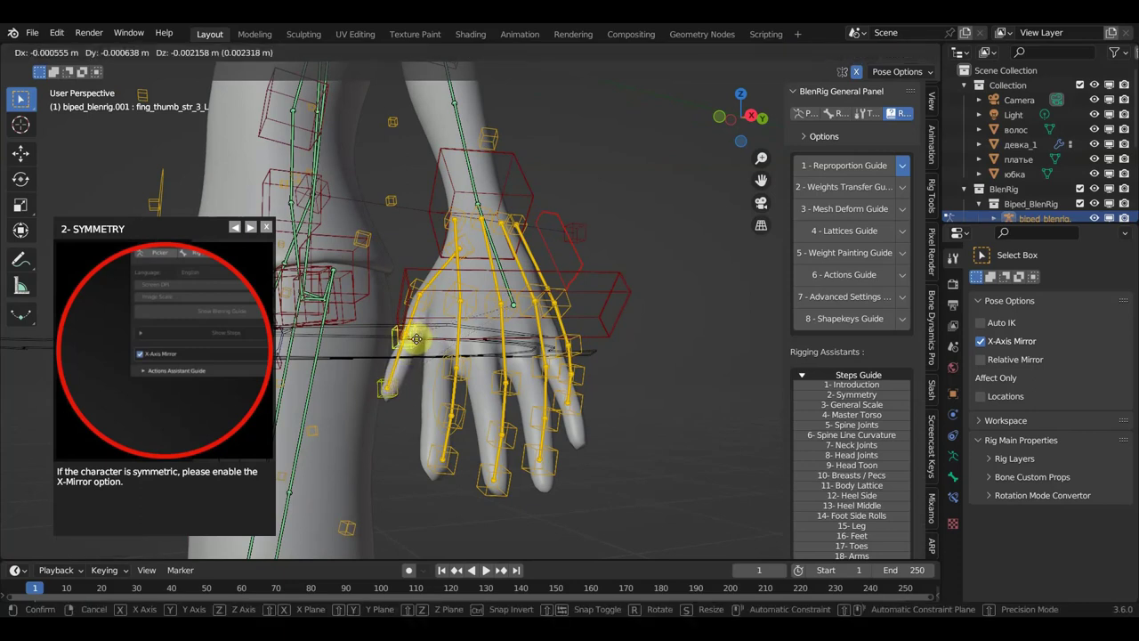
left_click(413, 341)
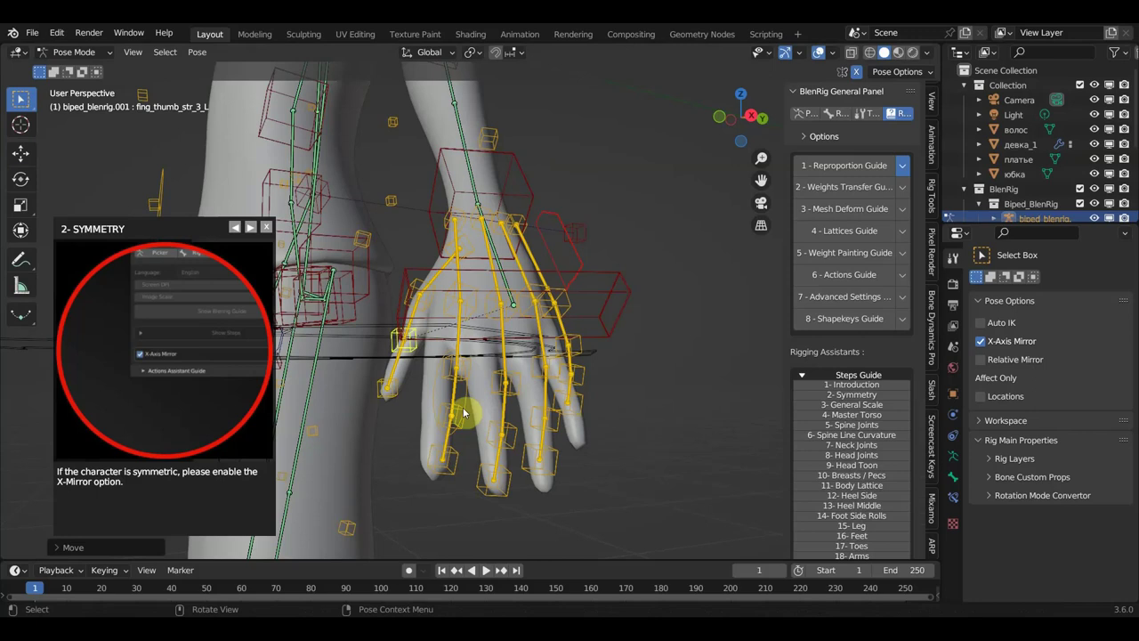
Move fing_ind_str_4_L onto the mesh index finger and orbit to check the fit.
middle_click_drag(463, 412, 438, 418)
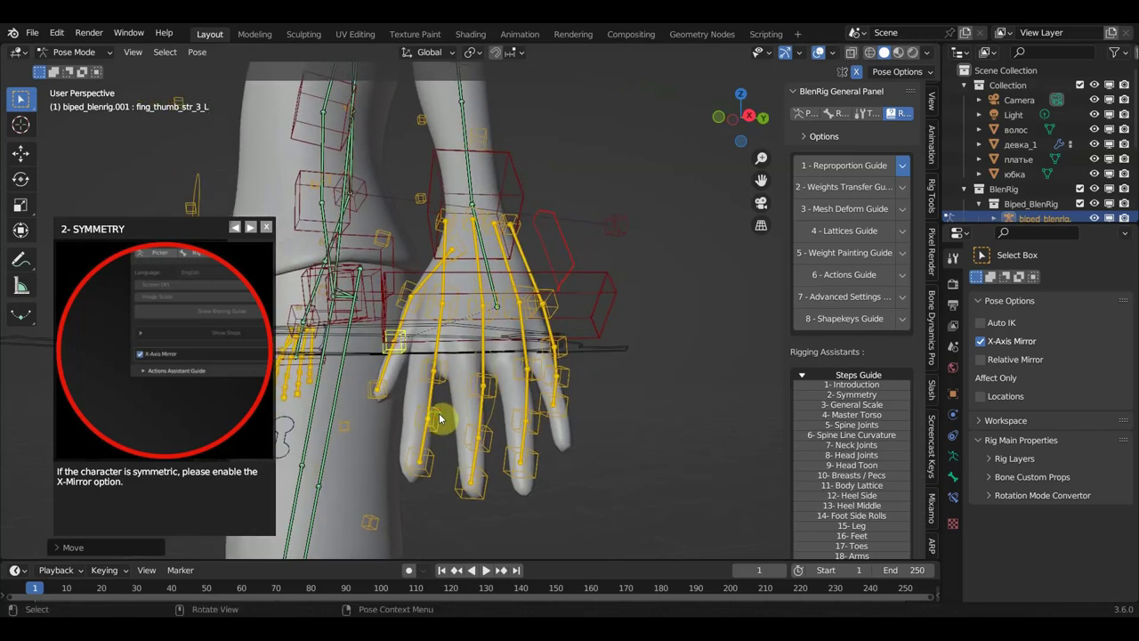
left_click(438, 412)
key("g")
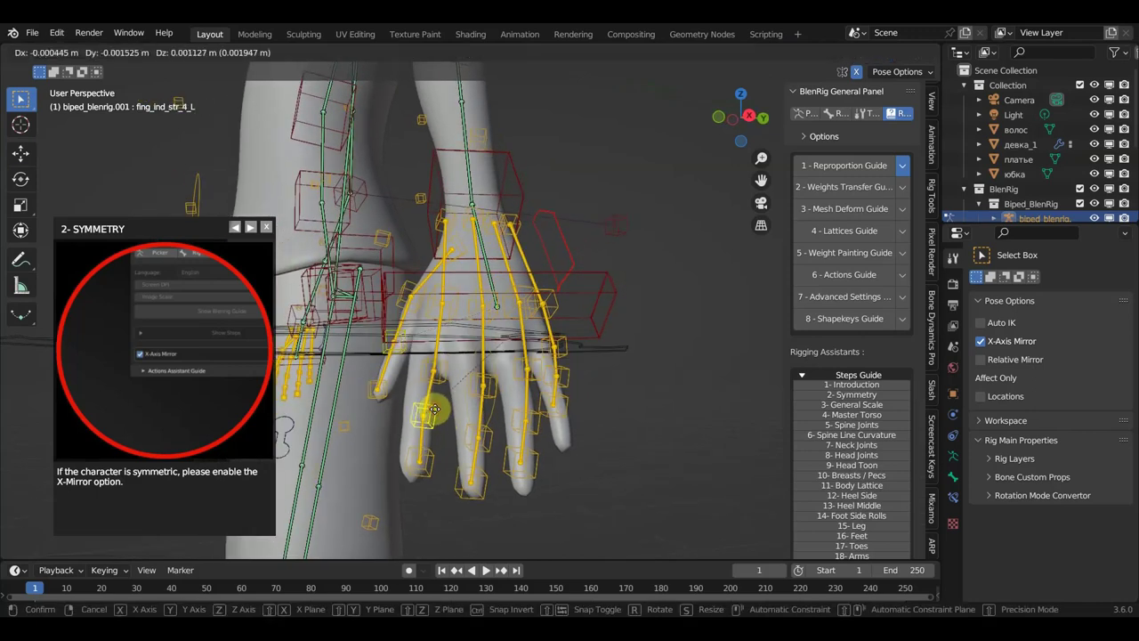
left_click(434, 410)
middle_click_drag(444, 412, 564, 420)
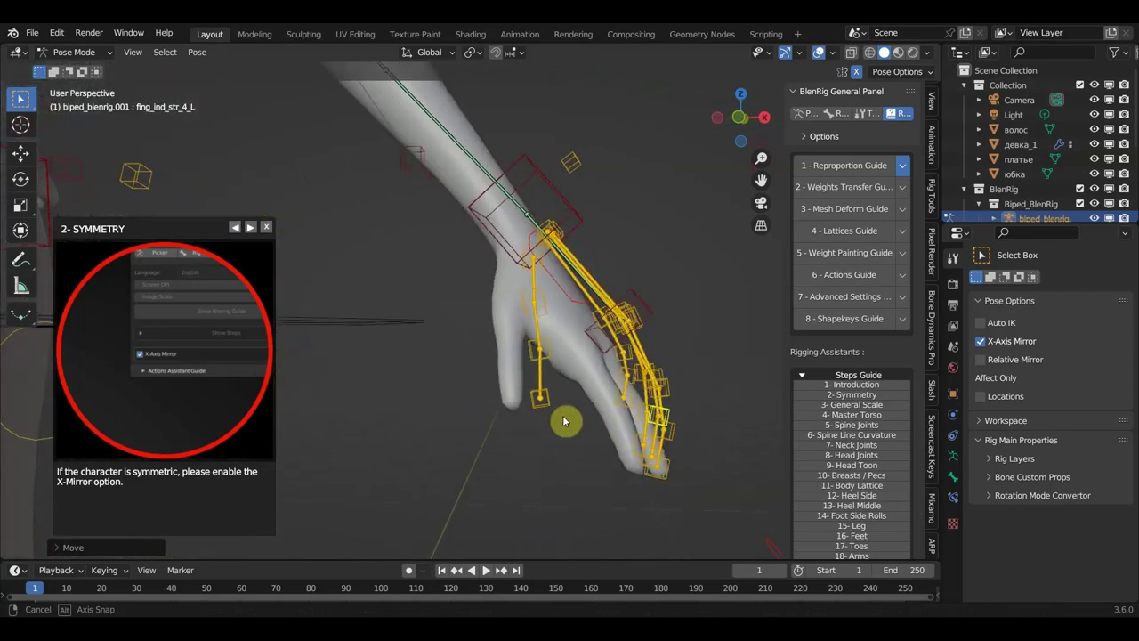
Reposition wrist_str_L in front orthographic view.
left_click(572, 219)
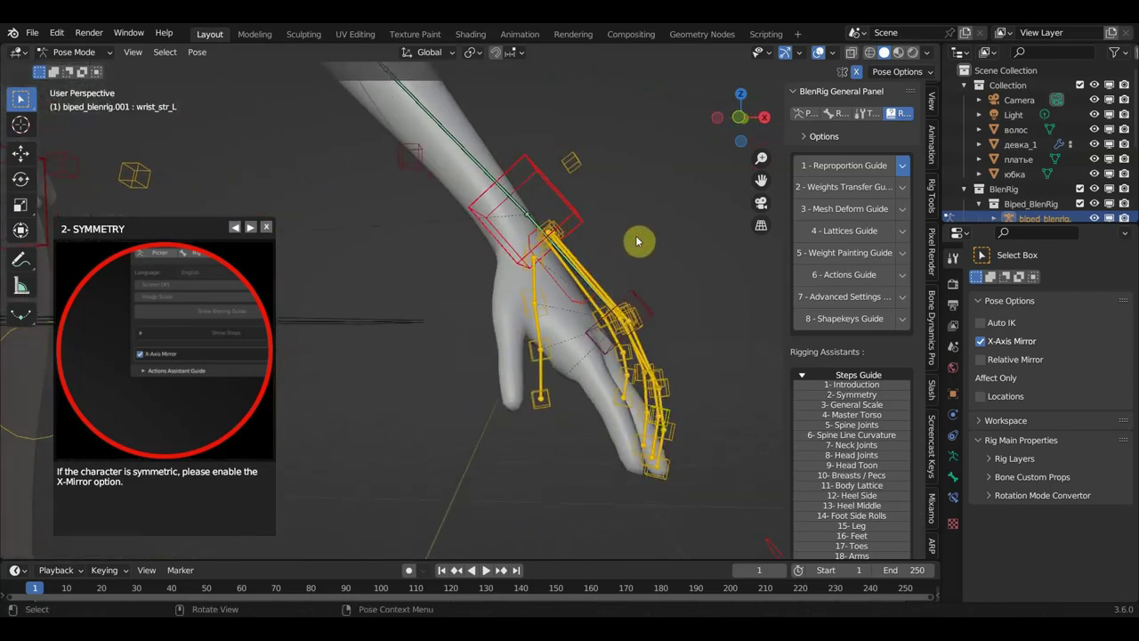
key("KP_1")
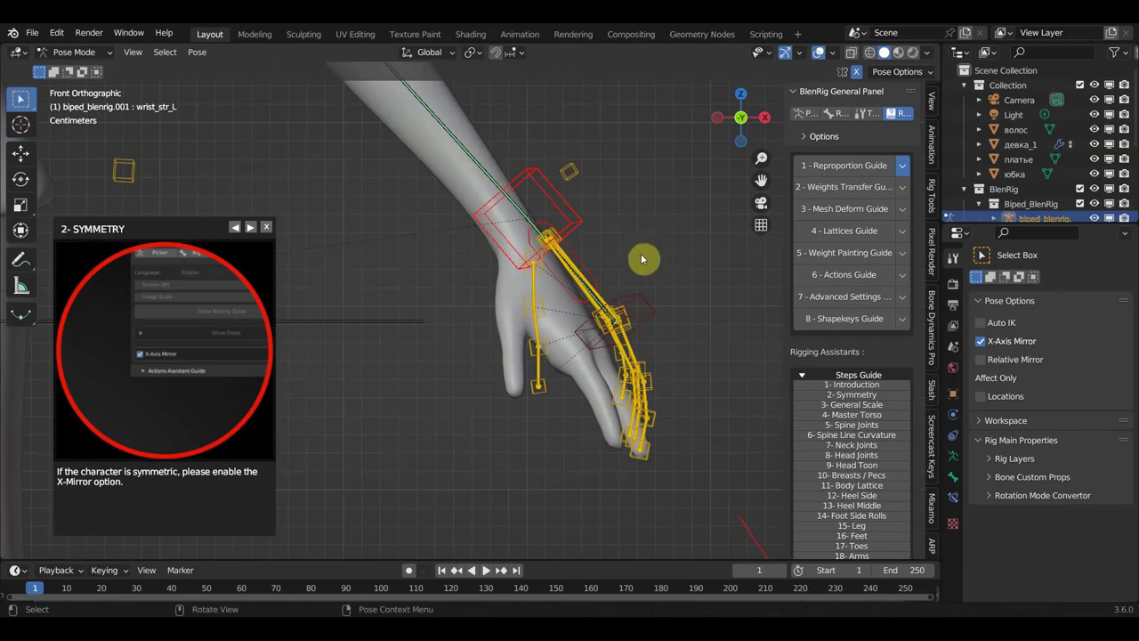
key("g")
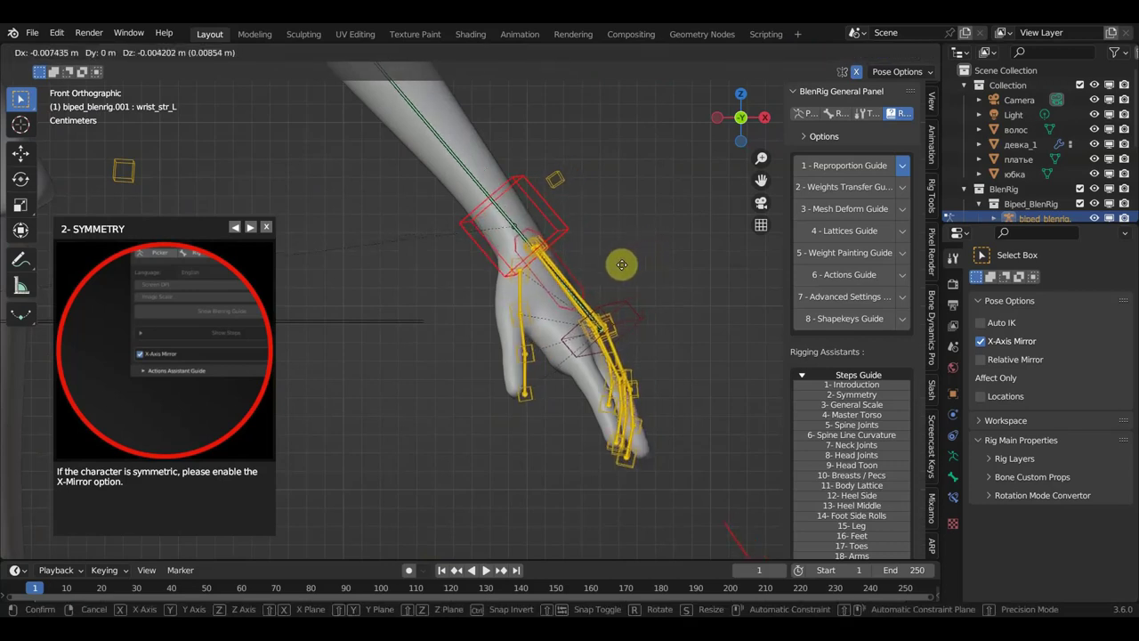
left_click(626, 303)
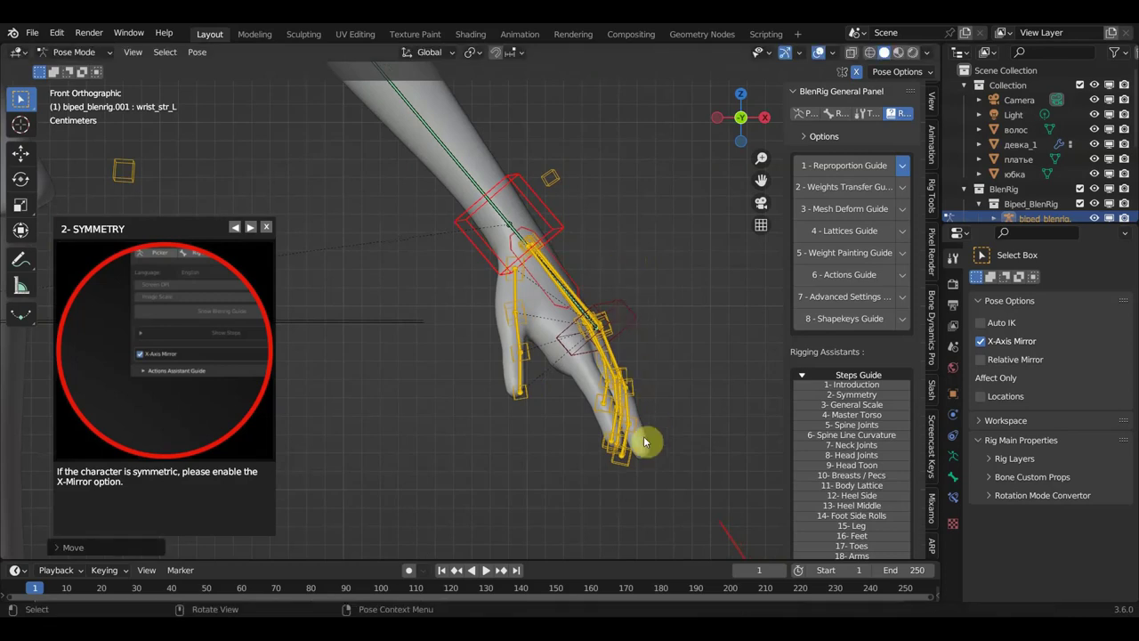
Move the pinky bones fing_lit_str_5_L, fing_lit_str_4_L and fing_lit_str_3_L into the pinky mesh.
mouse_move(632, 462)
middle_mouse_down()
mouse_move(343, 453)
mouse_move(534, 382)
mouse_move(491, 419)
middle_mouse_up()
scroll(510, 389, "up", 2)
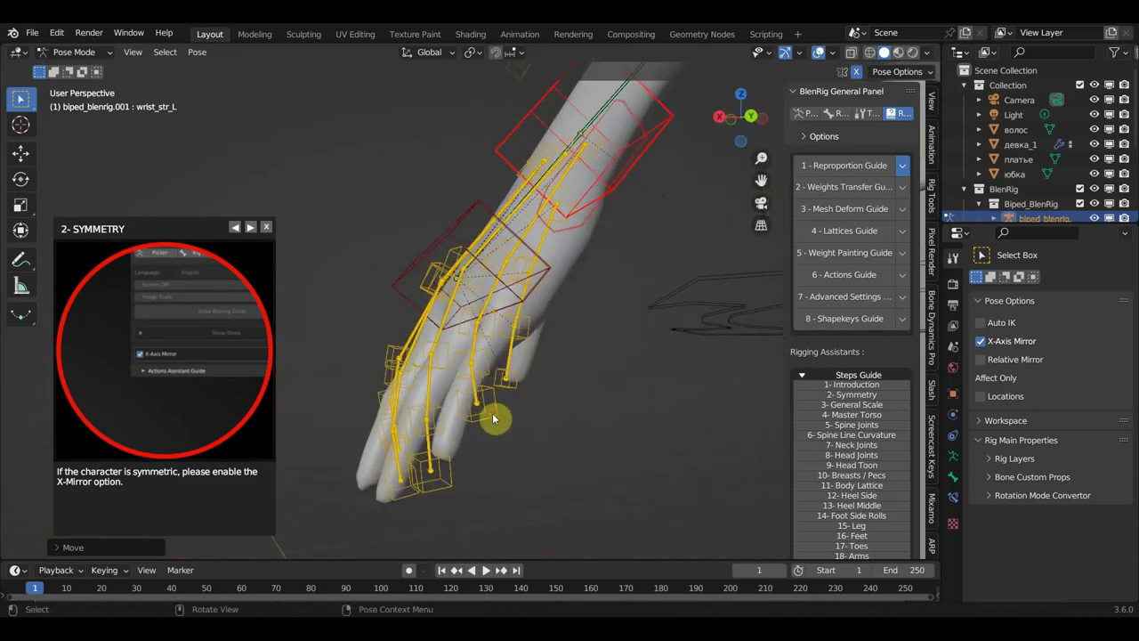
left_click(494, 419)
key("g")
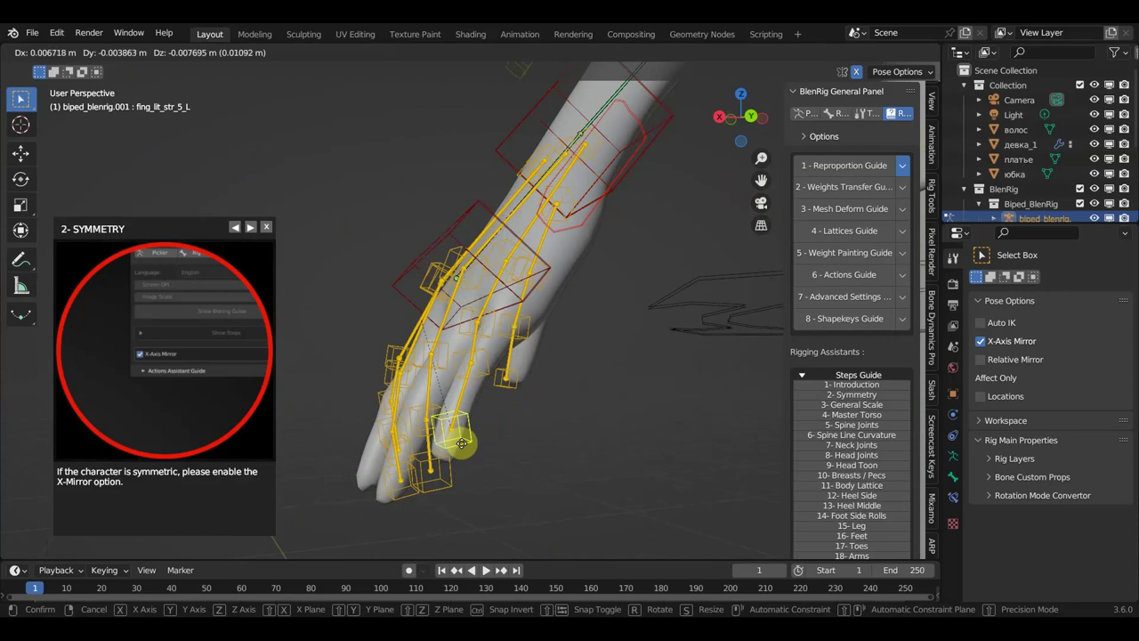
left_click(463, 450)
mouse_move(465, 450)
middle_mouse_down()
mouse_move(549, 428)
mouse_move(472, 412)
middle_mouse_up()
left_click(463, 374)
key("g")
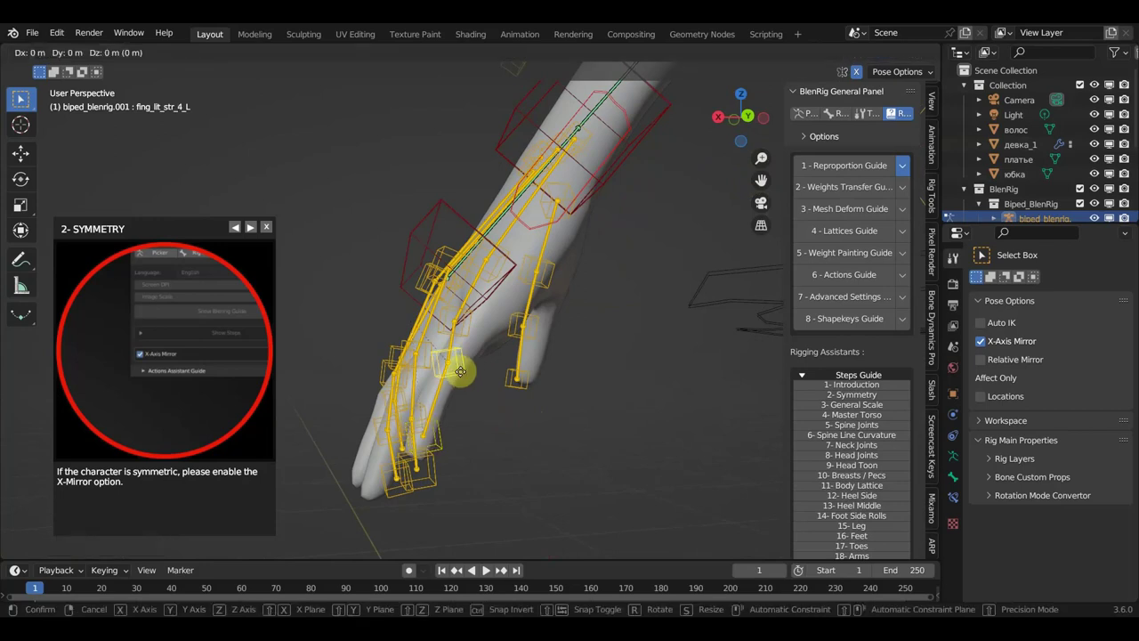
left_click(462, 383)
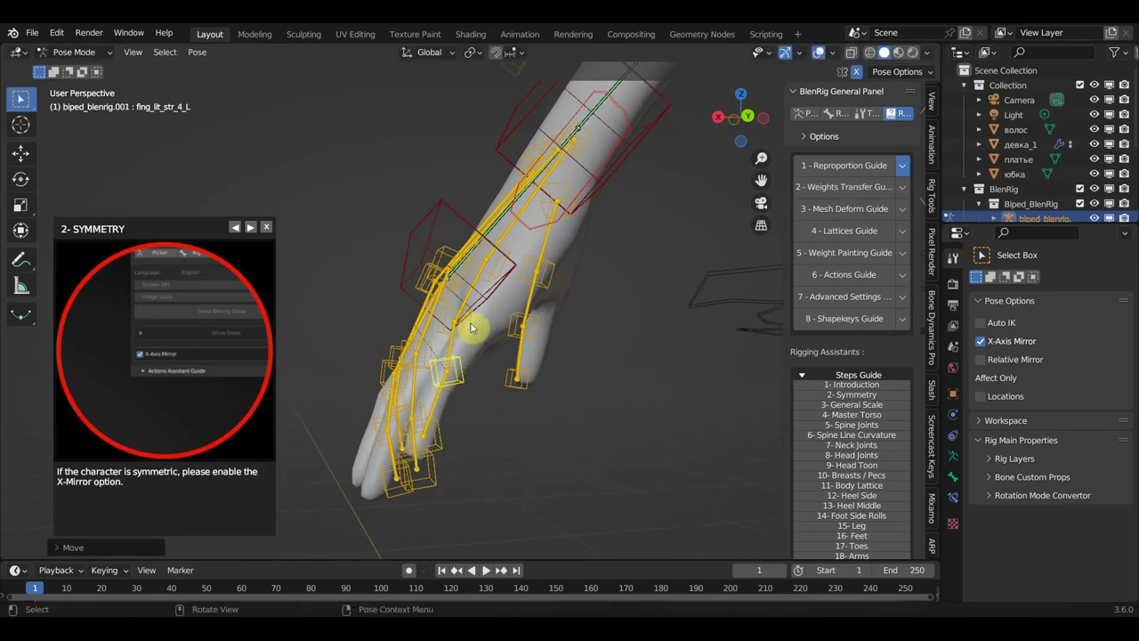
left_click(471, 328)
key("g")
left_click(485, 321)
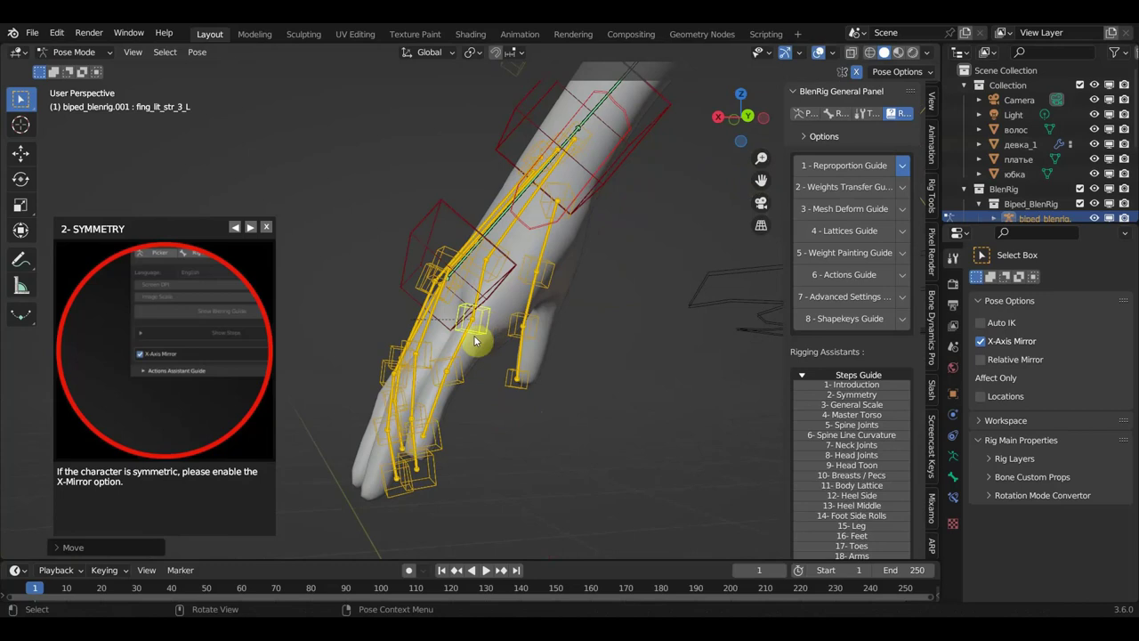
Move fing_thumb_str_3_L and the thumb tip fing_thumb_str_4_L onto the mesh thumb.
left_click(531, 331)
key("g")
left_click(526, 364)
left_click(526, 378)
key("g")
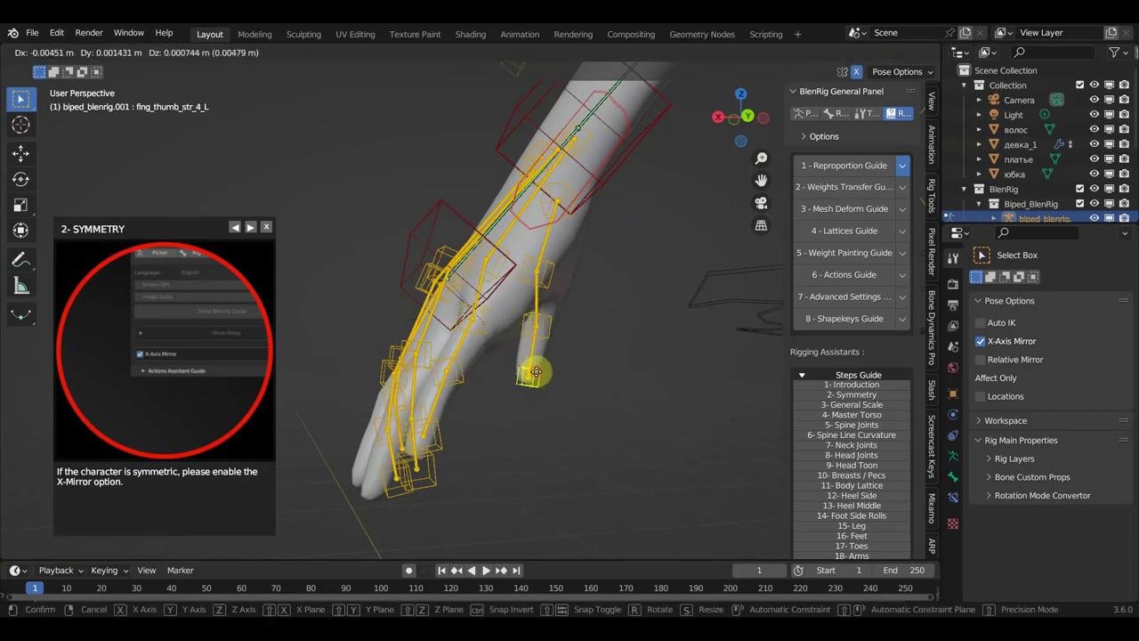
left_click(541, 310)
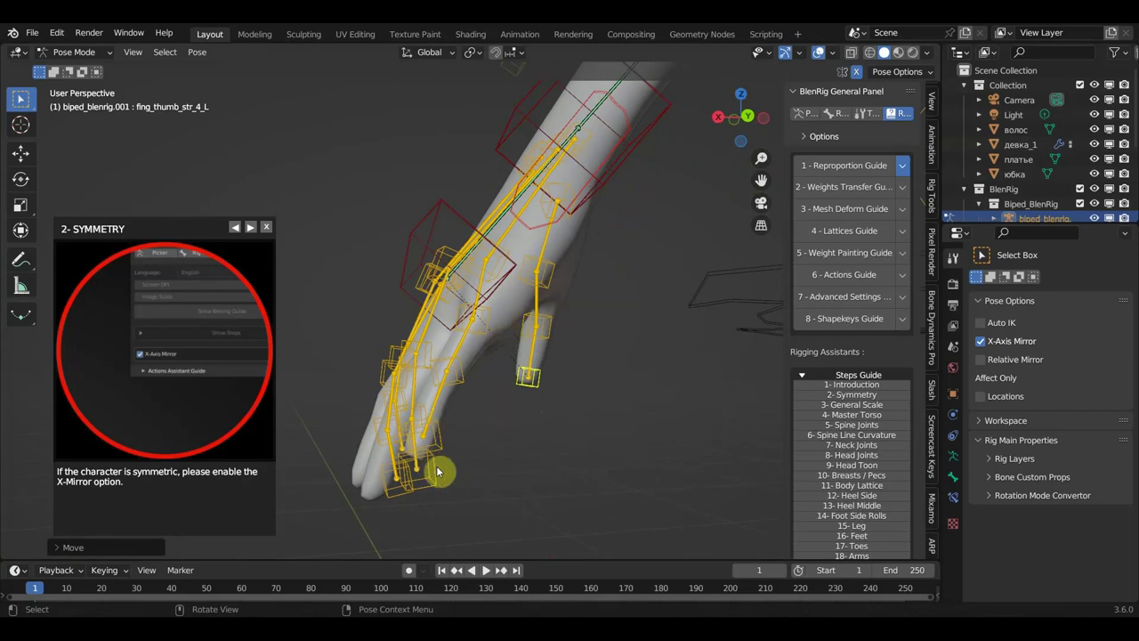
Fit the middle fingertip bone fing_mid_str_5_L onto the mesh fingertip.
middle_click_drag(427, 481, 427, 488)
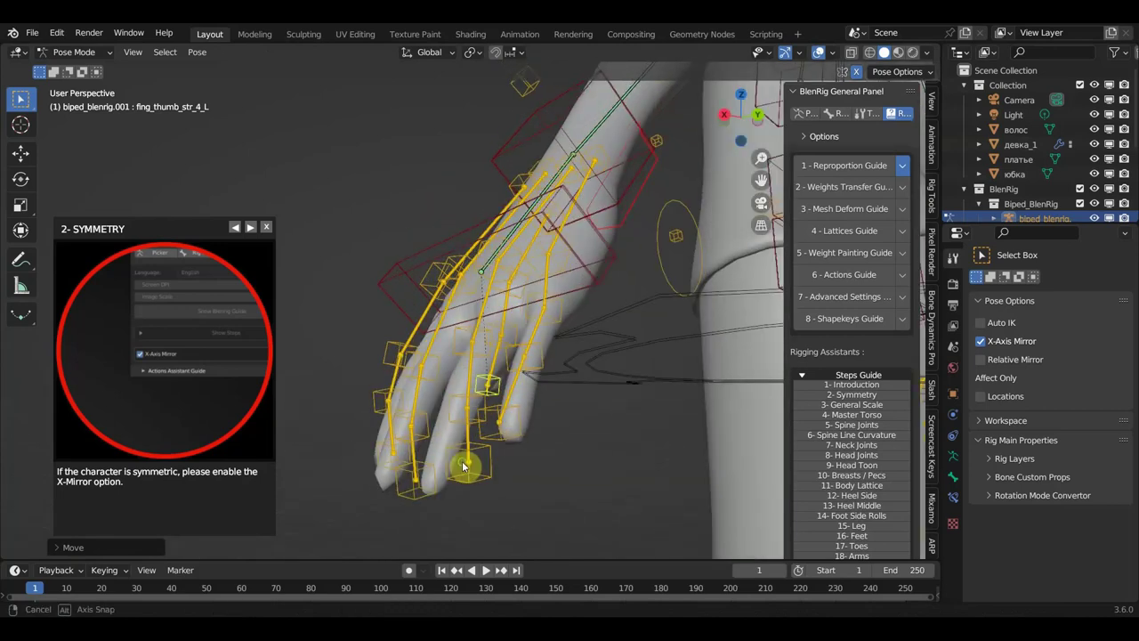
left_click(418, 495)
middle_click_drag(415, 503, 398, 499)
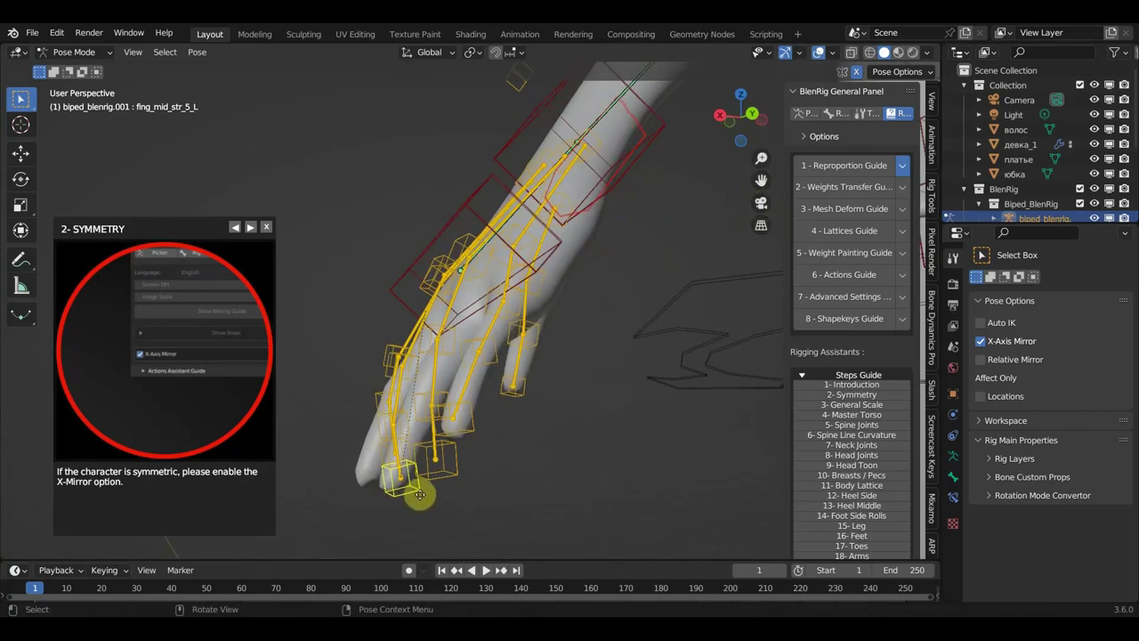
key("g")
left_click(400, 503)
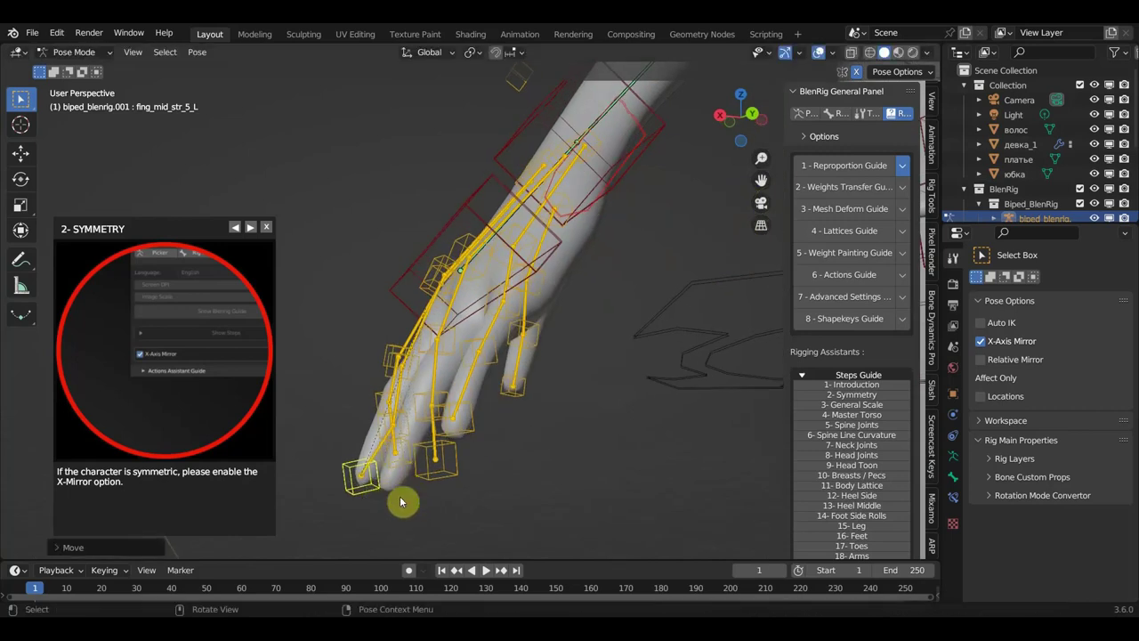
middle_click_drag(400, 502, 523, 525)
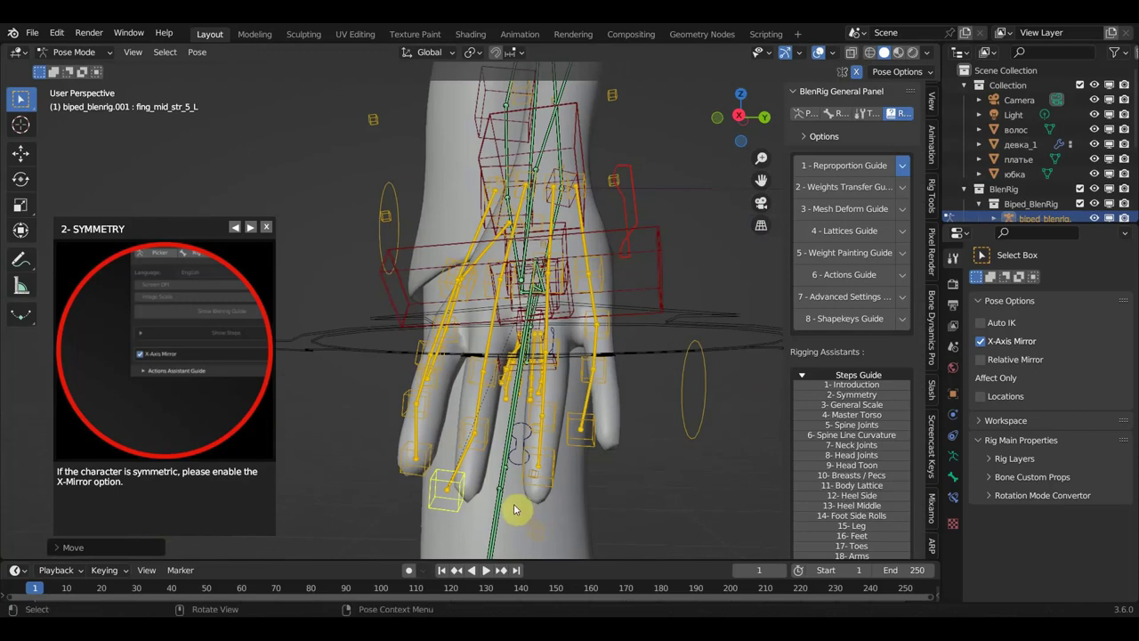
key("g")
left_click(525, 505)
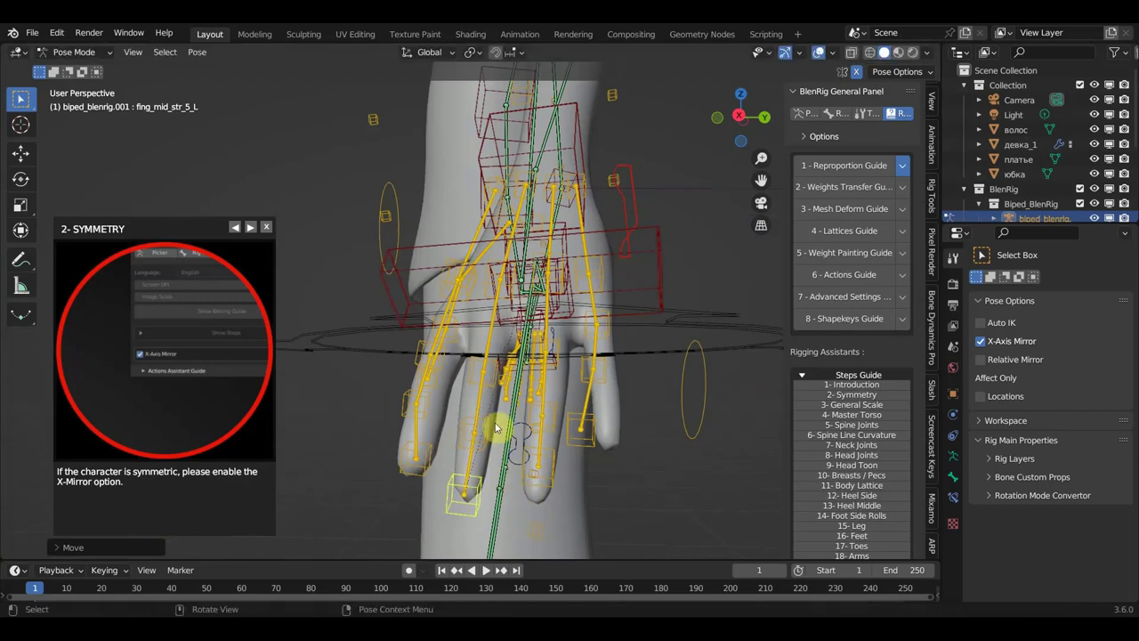
Reposition middle finger joints fing_mid_str_4_L, fing_mid_str_3_L and fing_mid_str_2_L along the mesh finger.
mouse_move(493, 381)
middle_mouse_down()
mouse_move(400, 420)
mouse_move(403, 438)
middle_mouse_up()
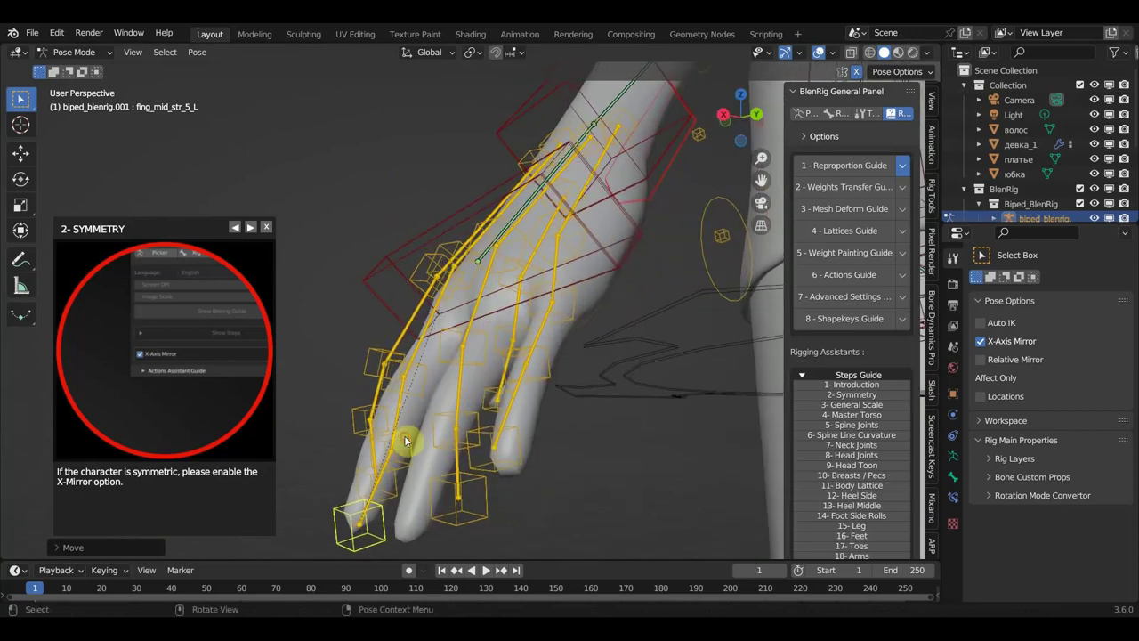
left_click(405, 441)
key("g")
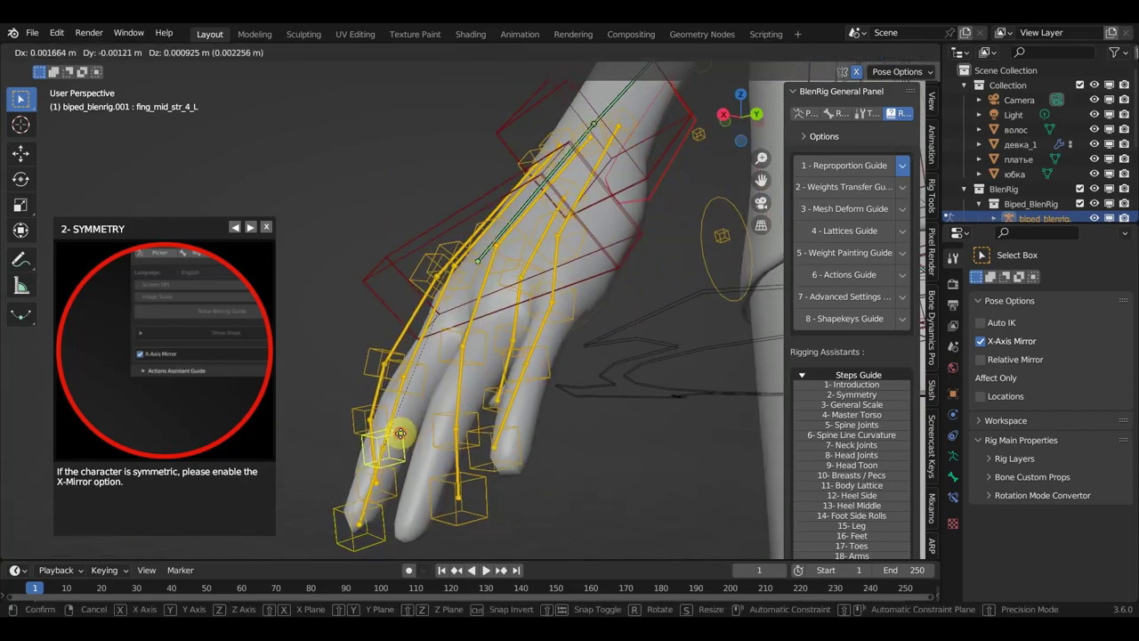
left_click(400, 433)
left_click(424, 370)
key("g")
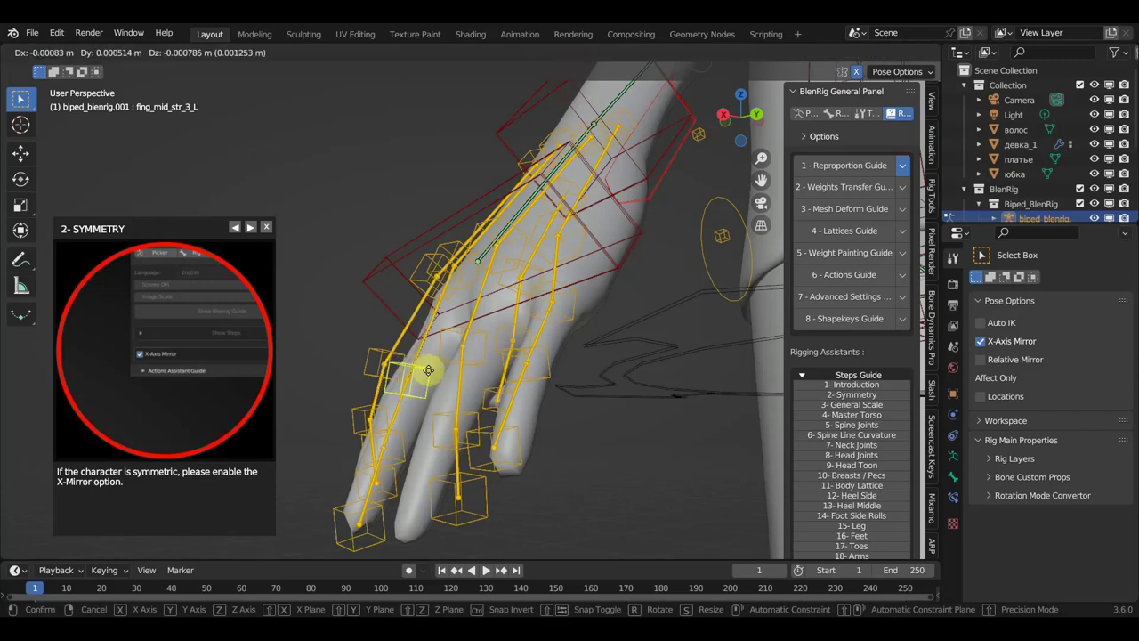
left_click(438, 350)
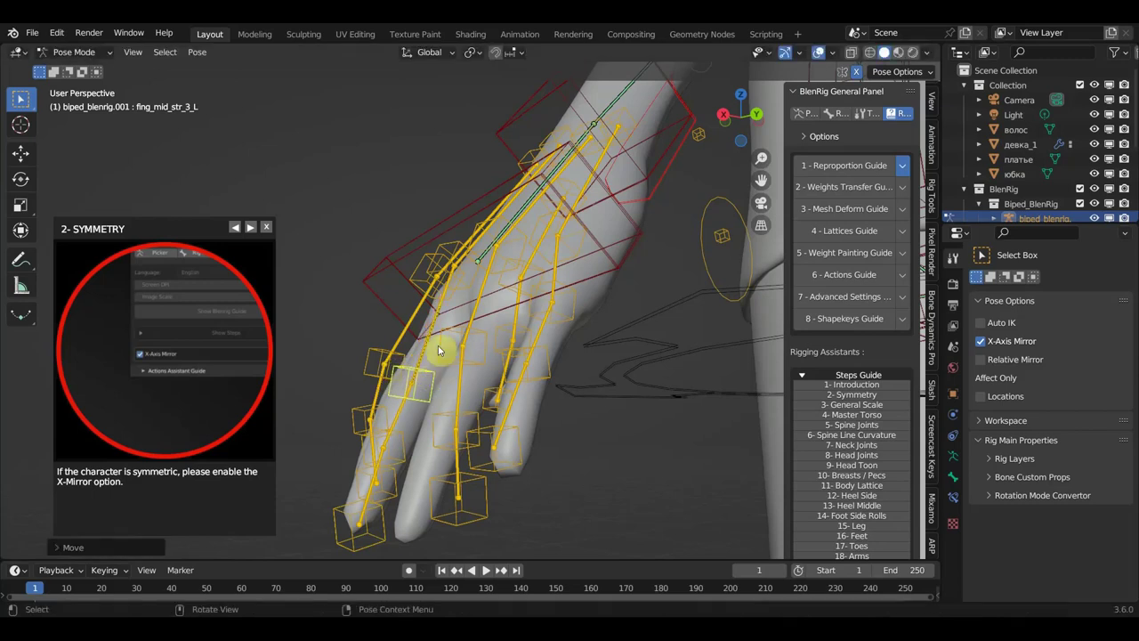
left_click(452, 296)
key("g")
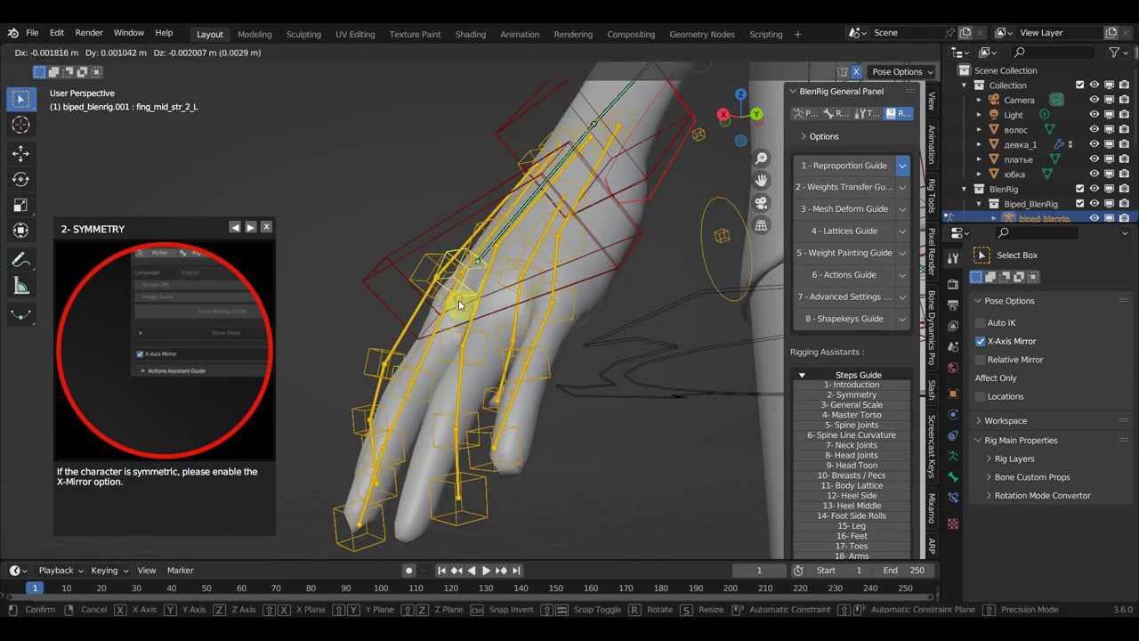
left_click(459, 299)
Move index finger joints fing_ind_str_2_L through fing_ind_str_5_L onto the mesh's index finger.
left_click(436, 299)
key("g")
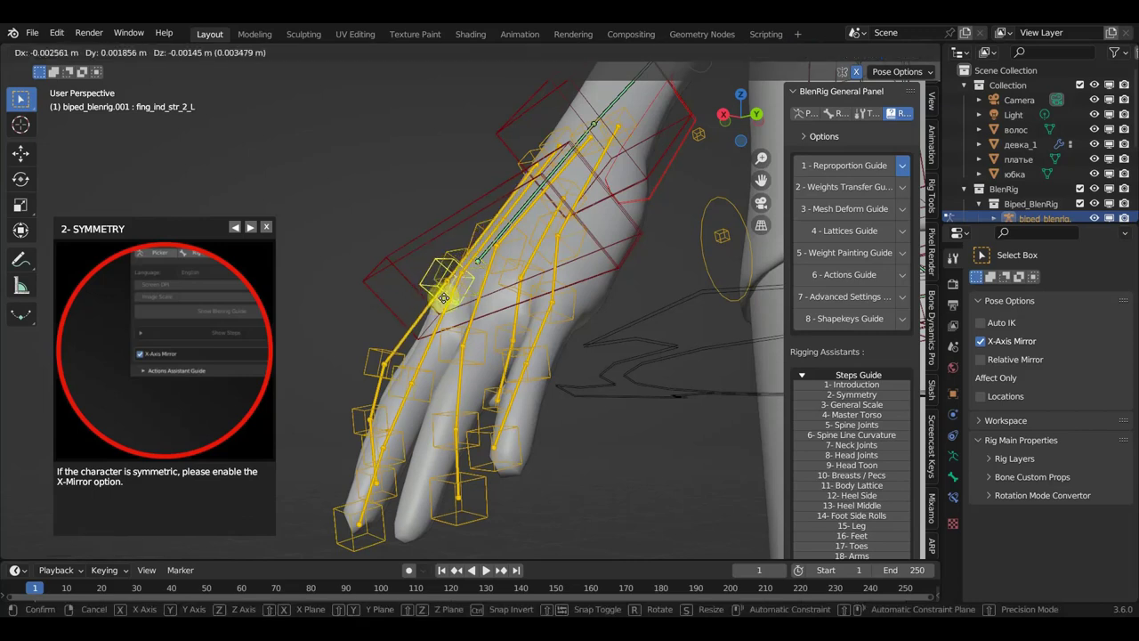
left_click(441, 296)
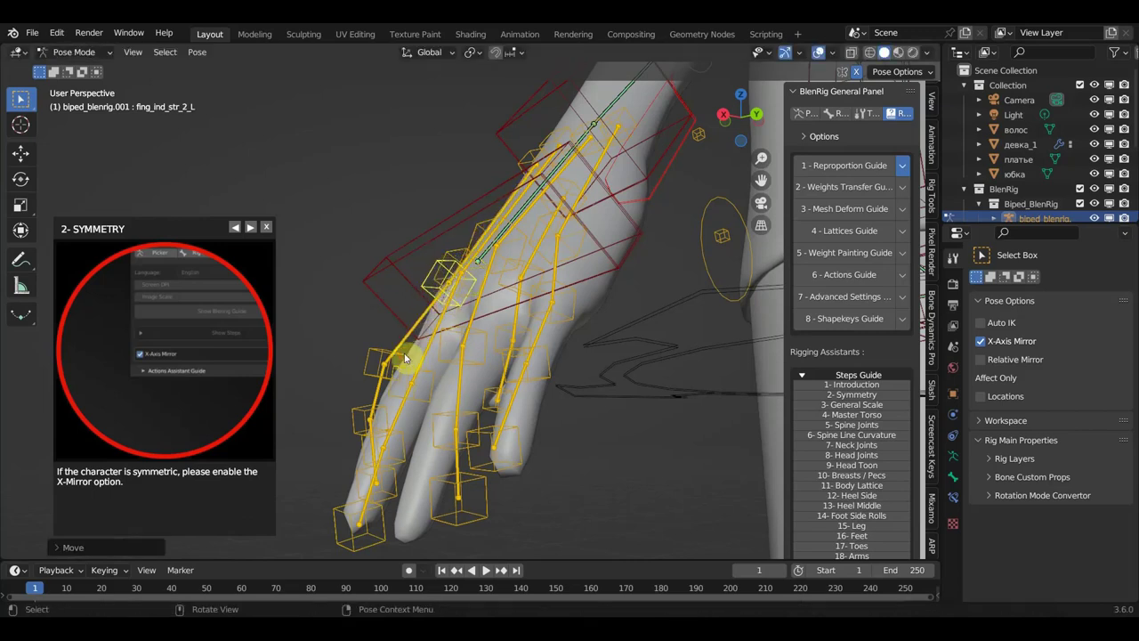
left_click(405, 357)
key("g")
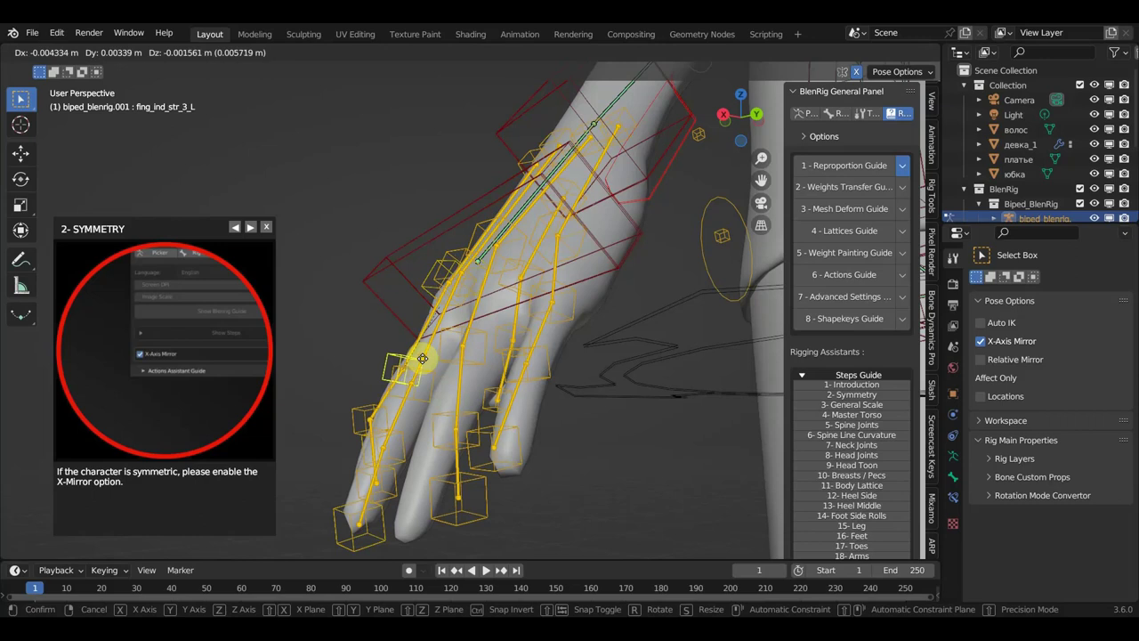
left_click(422, 359)
left_click(371, 406)
key("g")
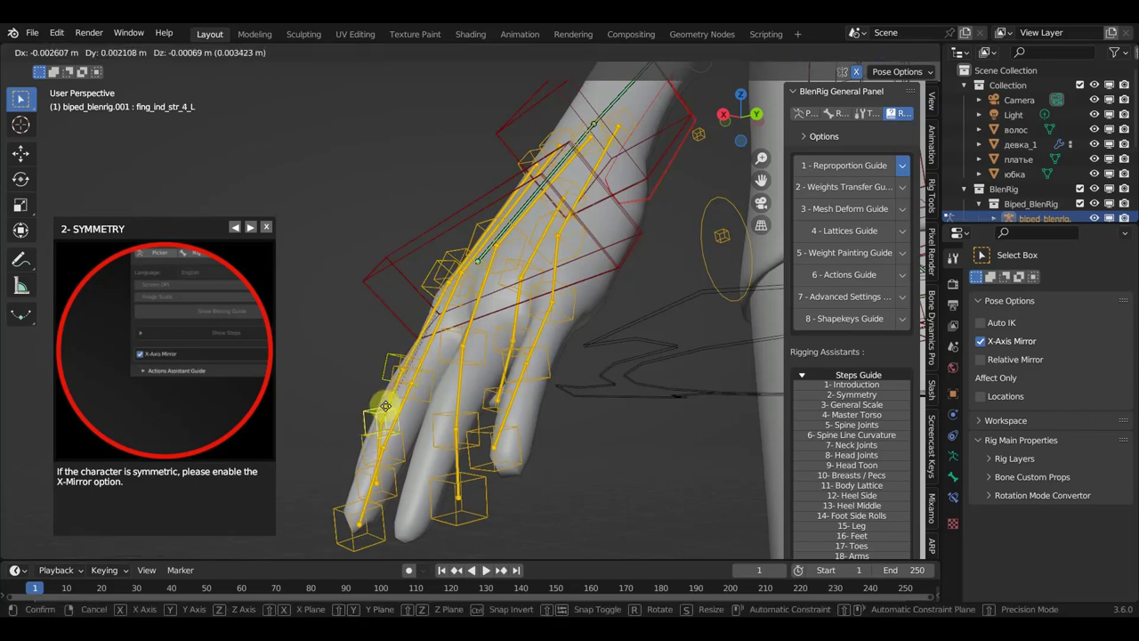
left_click(392, 427)
mouse_move(407, 467)
middle_mouse_down()
mouse_move(466, 460)
mouse_move(400, 488)
middle_mouse_up()
left_click(418, 481)
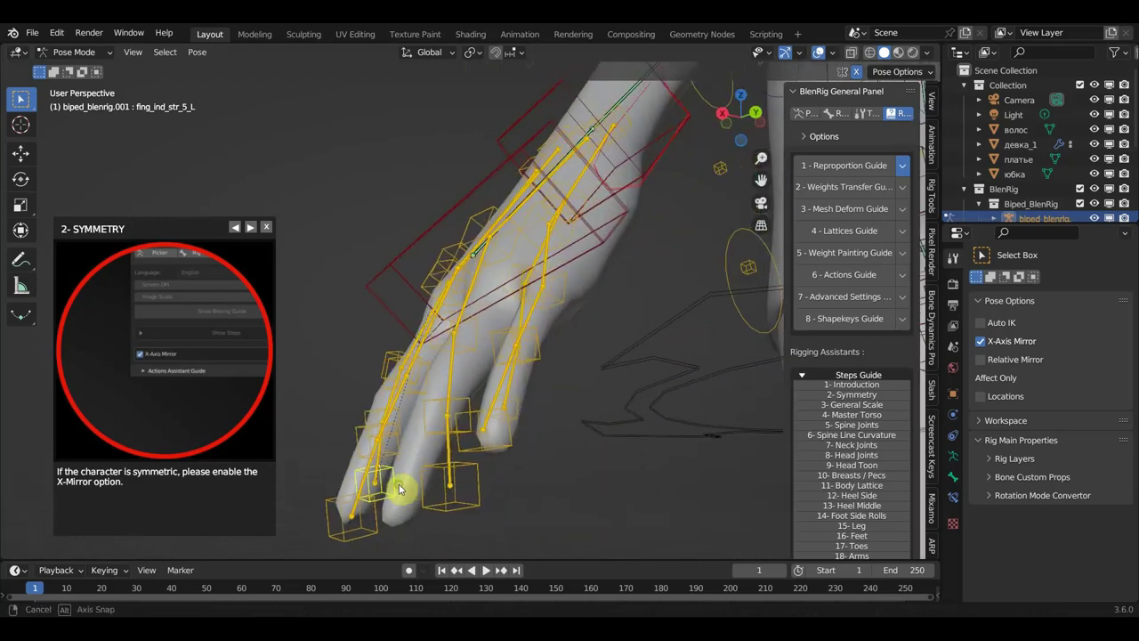
key("g")
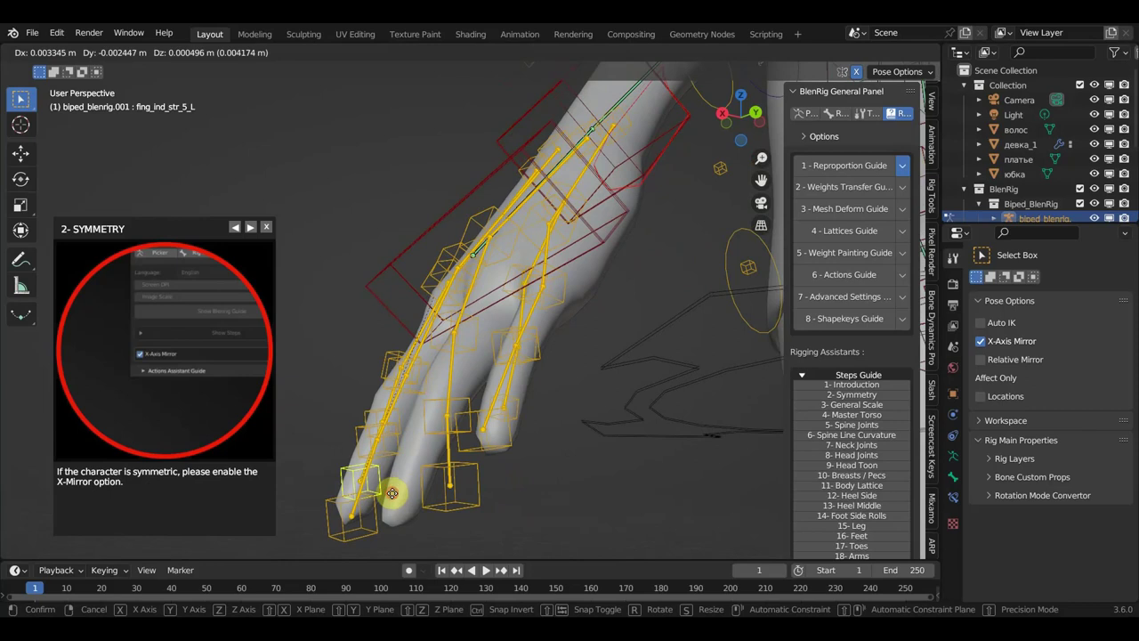
left_click(391, 493)
Place ring finger joints fing_ring_str_5_L and fing_ring_str_4_L at the ring fingertip.
left_click(469, 500)
key("g")
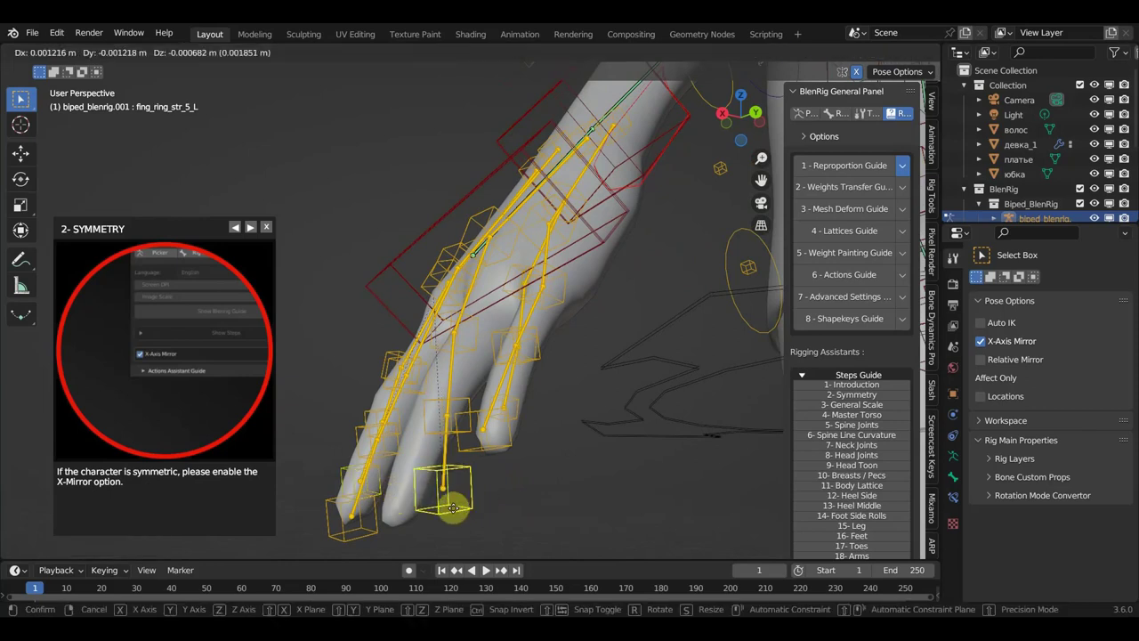
left_click(415, 525)
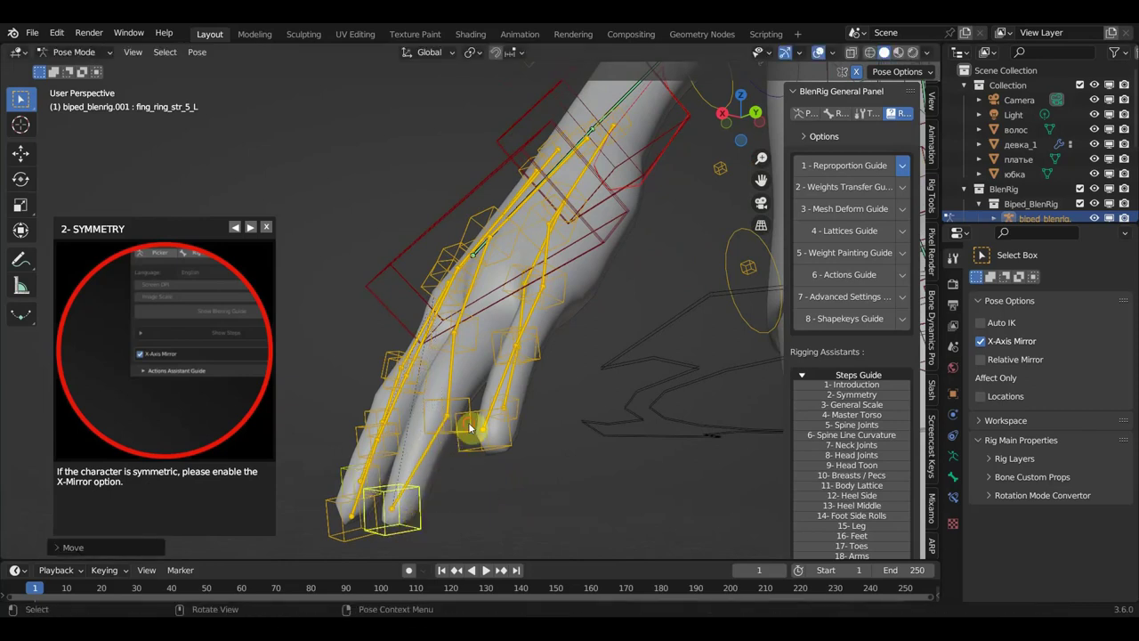
left_click(469, 428)
key("g")
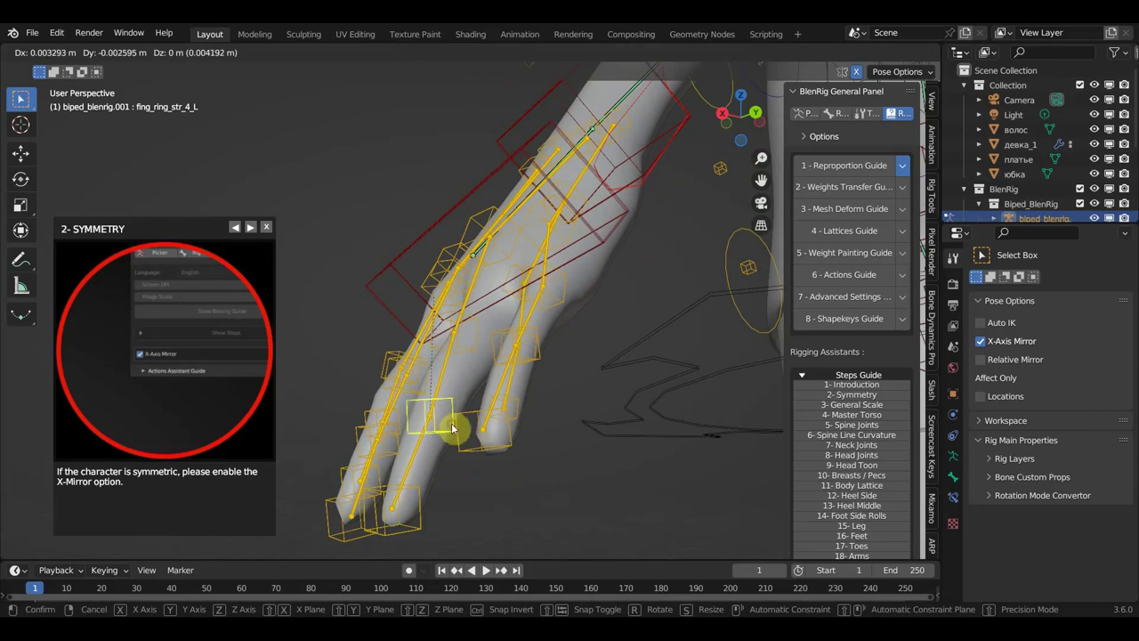
left_click(452, 429)
From the front, place little finger joints fing_lit_str_5_L and fing_lit_str_4_L over the little finger.
middle_click_drag(521, 450, 572, 478)
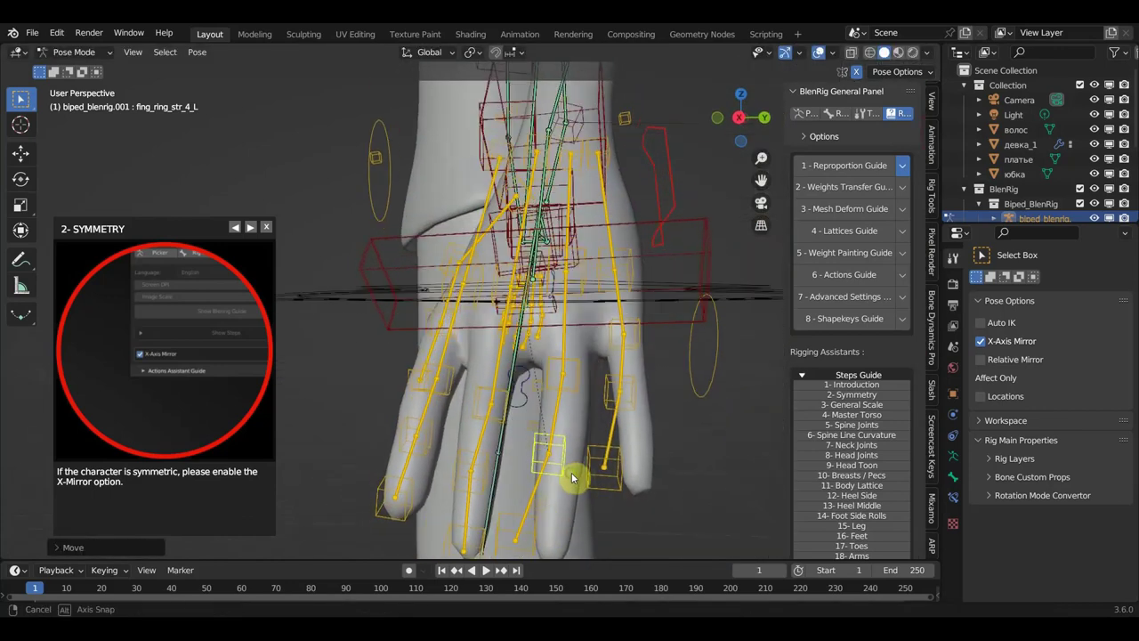
left_click(620, 487)
key("g")
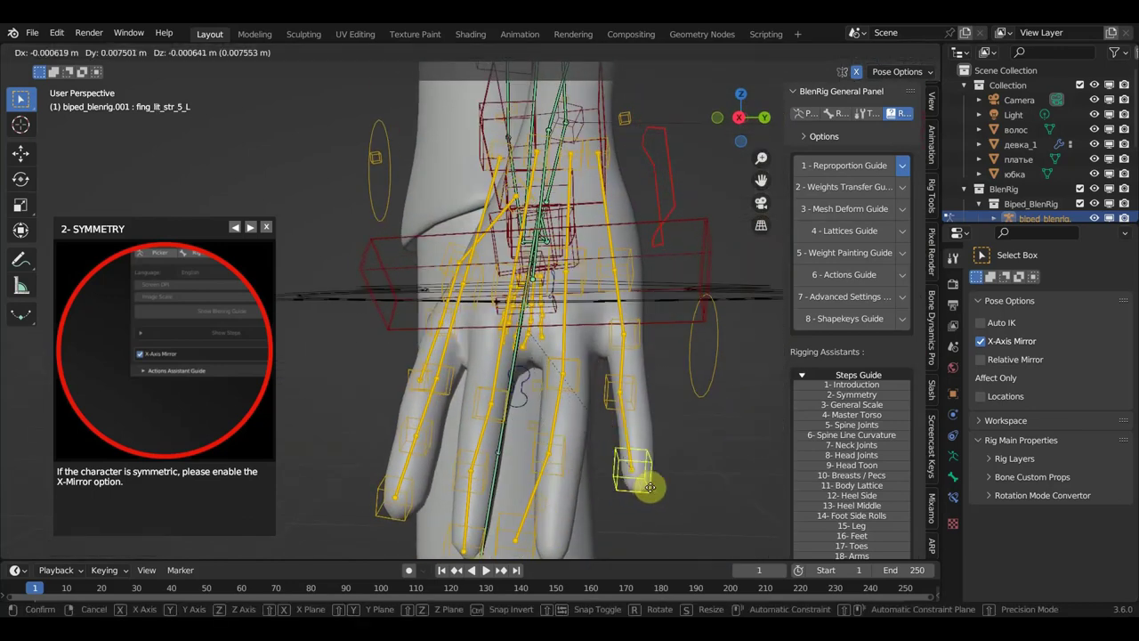
left_click(650, 484)
left_click(637, 400)
key("g")
left_click(649, 396)
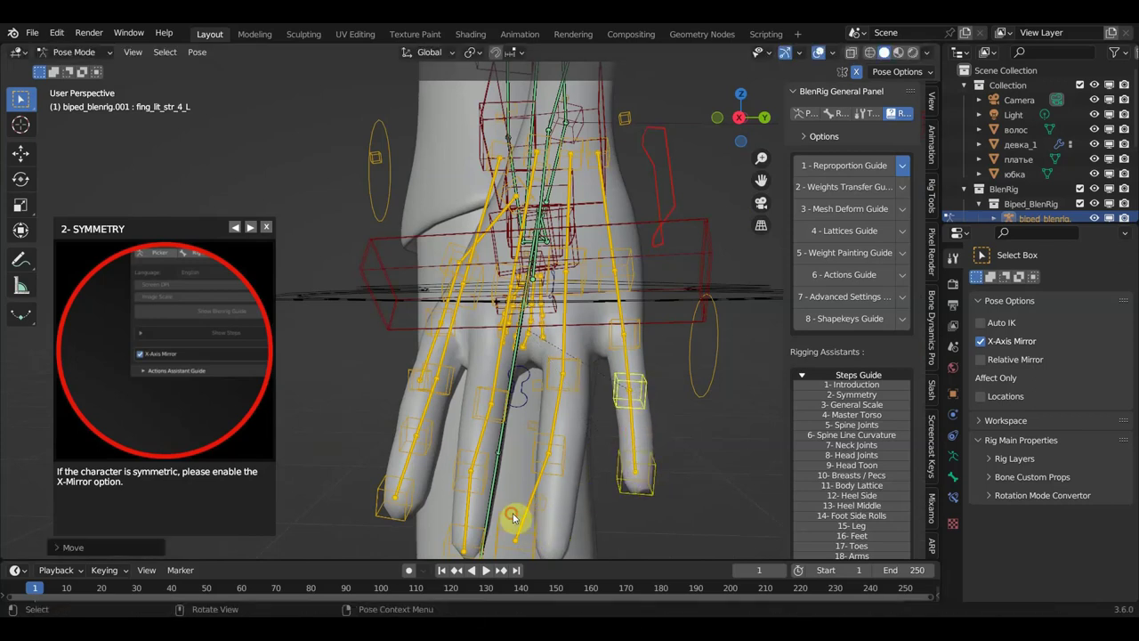
Adjust ring finger joints fing_ring_str_5_L and fing_ring_str_4_L to fit the ring finger.
left_click(512, 517)
key("g")
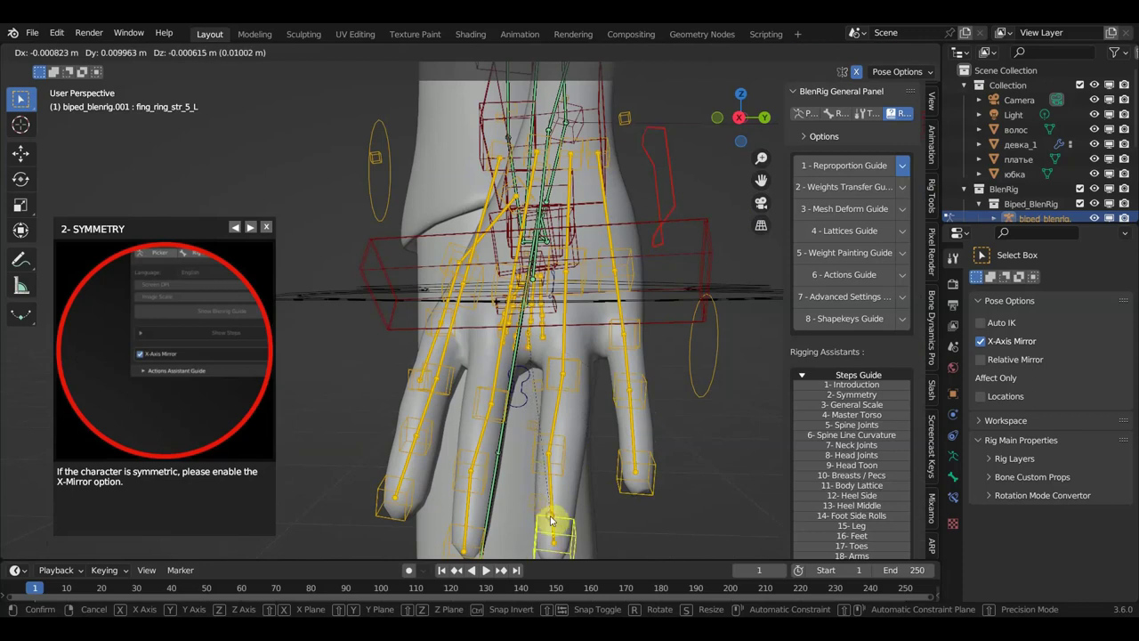
left_click(550, 520)
left_click(566, 441)
key("g")
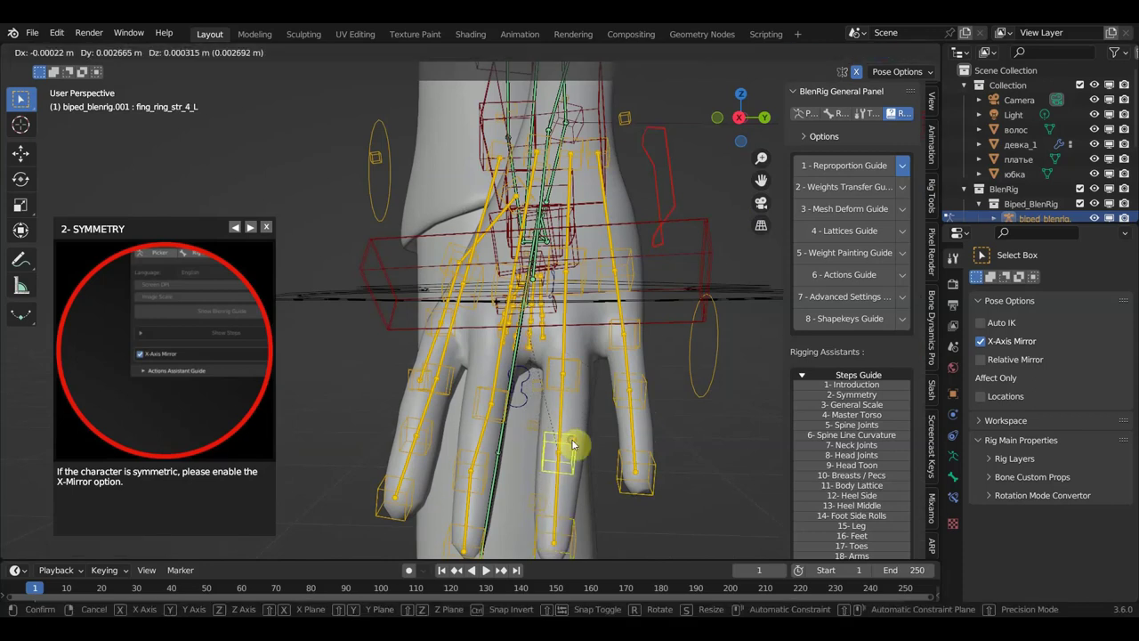
left_click(571, 445)
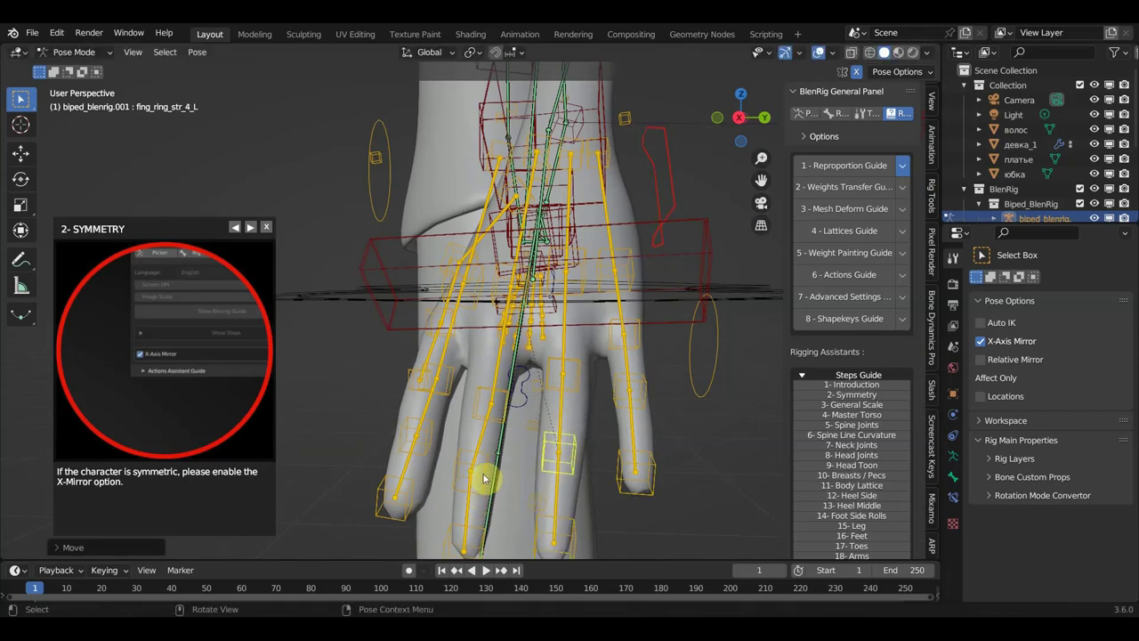
Move middle finger joints fing_mid_str_3_L and fing_mid_str_2_L over the middle finger and knuckle.
left_click(479, 391)
key("g")
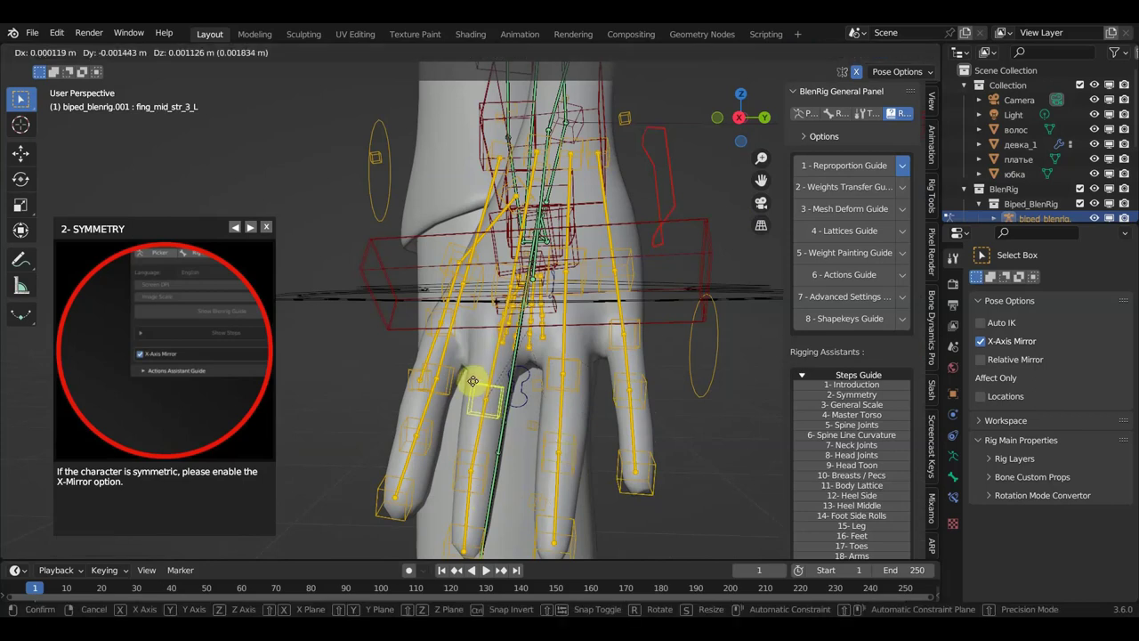
left_click(474, 388)
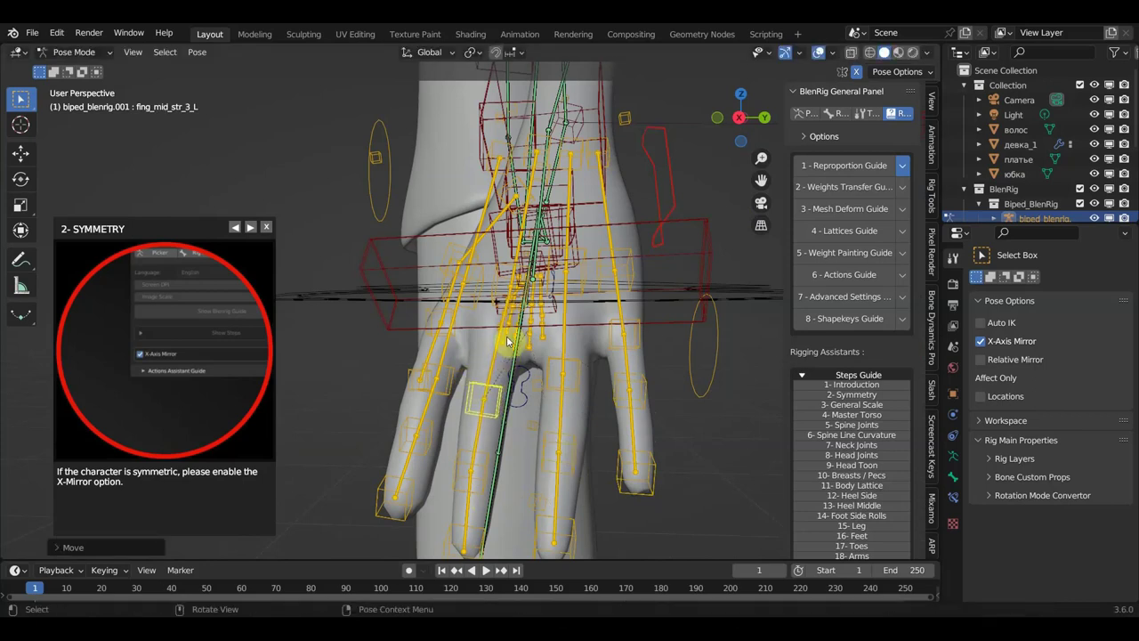
left_click(495, 296)
key("g")
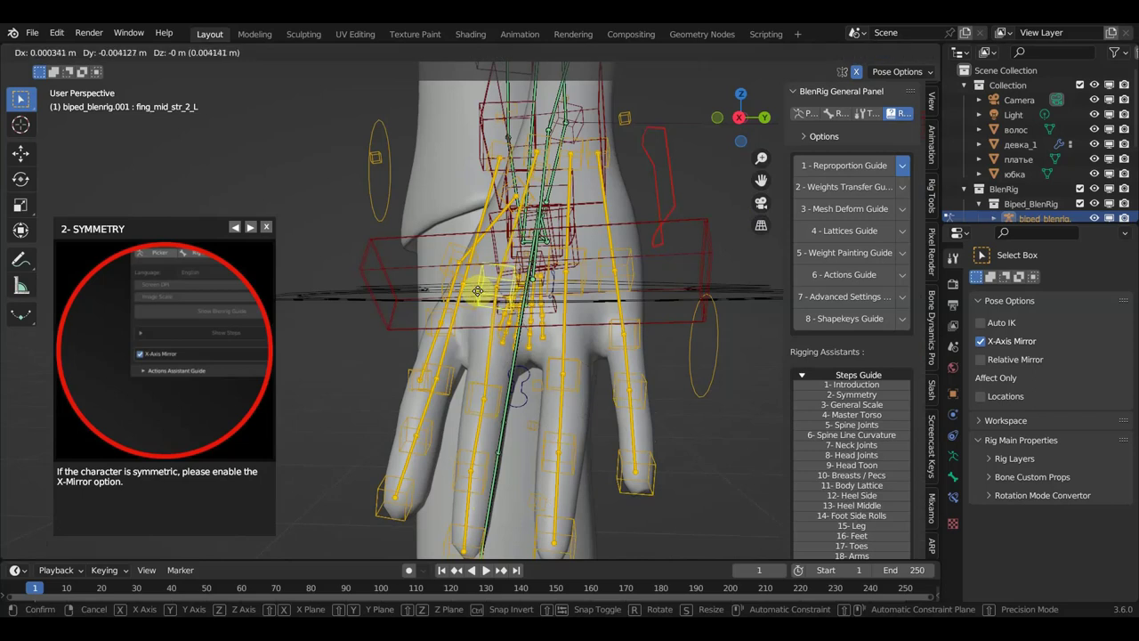
left_click(546, 303)
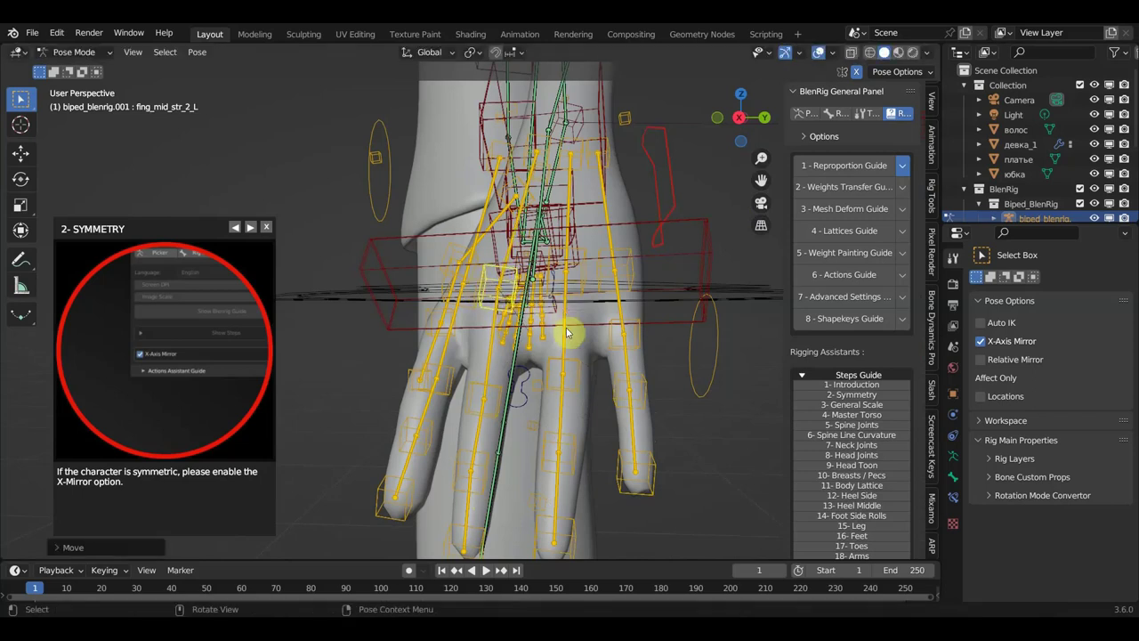
Adjust a middle finger joint and index joints fing_ind_str_3_L, 4_L and 5_L inside the fingers.
middle_click_drag(563, 319, 587, 333)
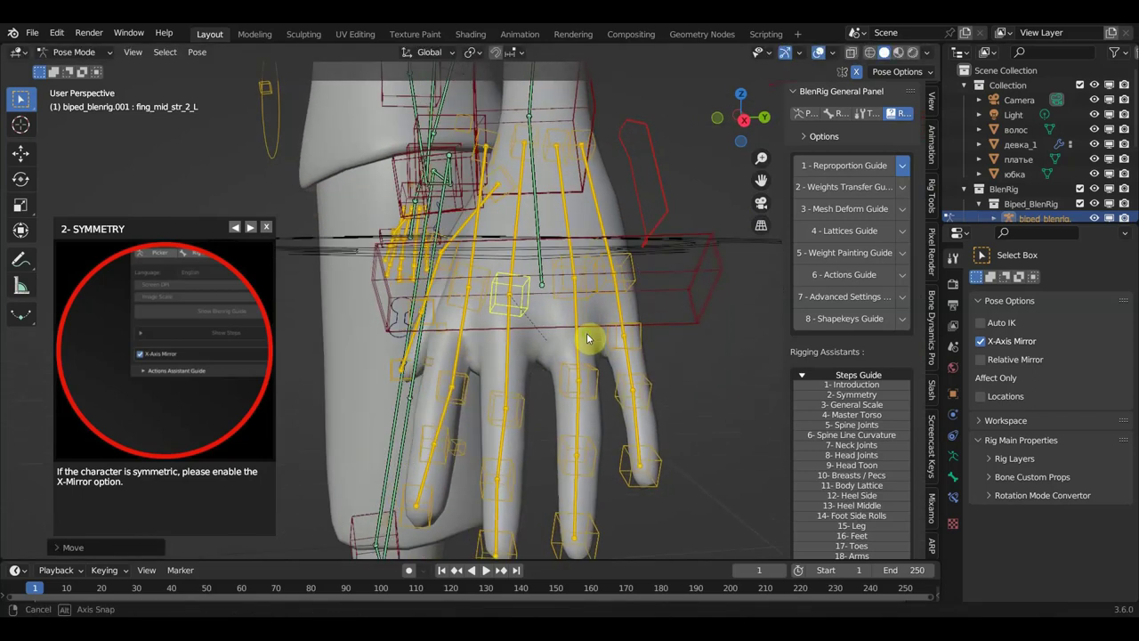
middle_click_drag(533, 471, 528, 473)
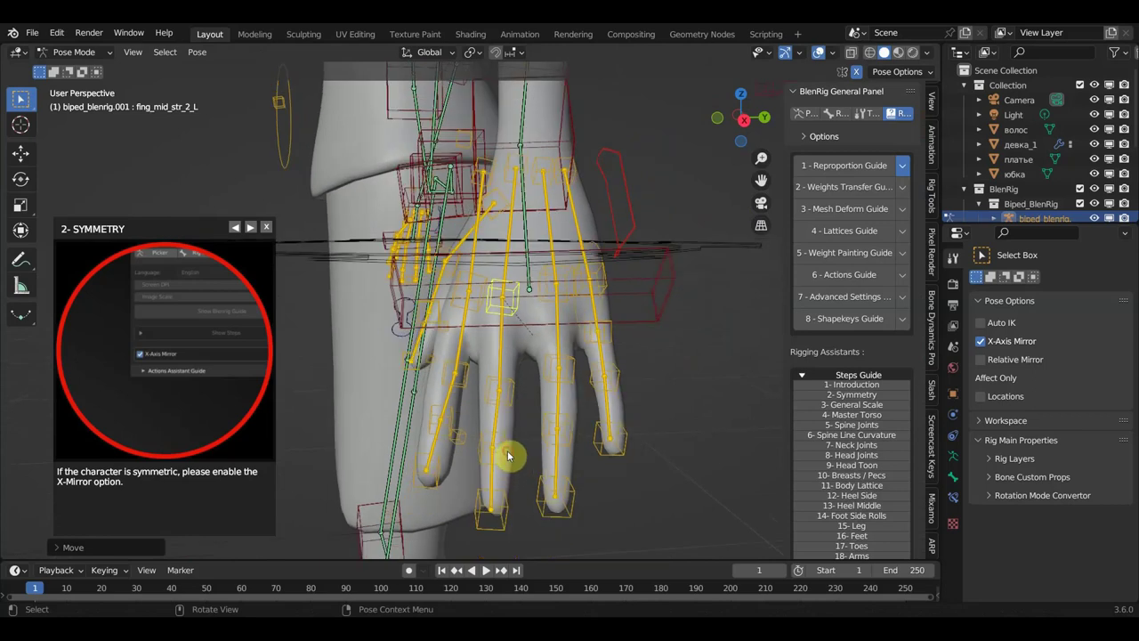
left_click(507, 451)
key("g")
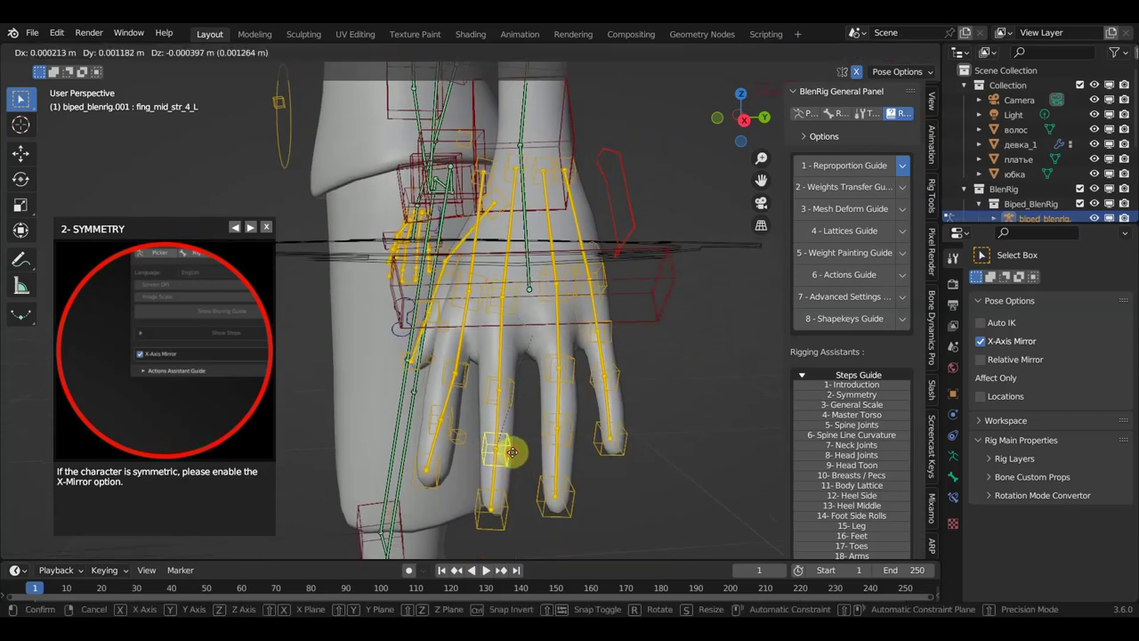
left_click(513, 452)
left_click(460, 380)
key("g")
left_click(451, 391)
left_click(448, 416)
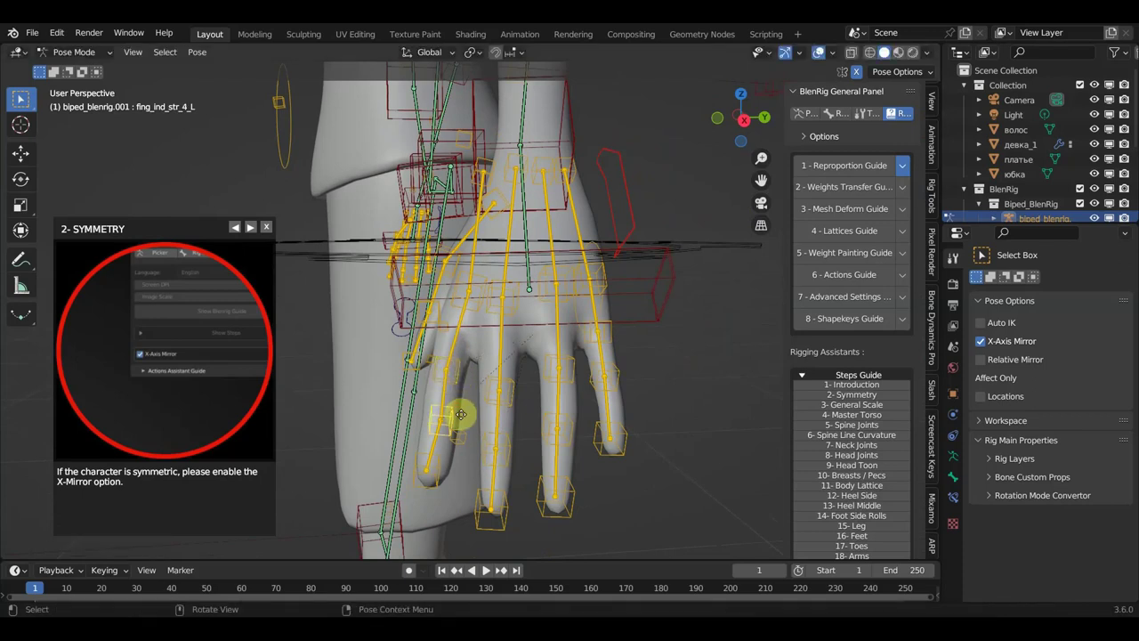
key("g")
left_click(452, 429)
left_click(442, 463)
key("g")
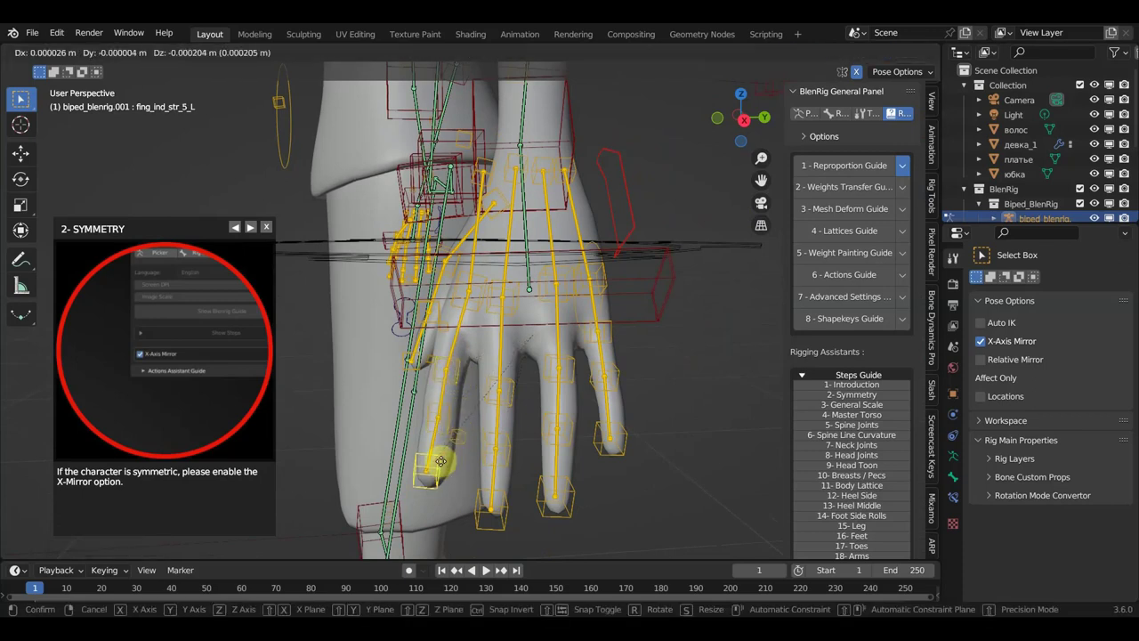
left_click(443, 462)
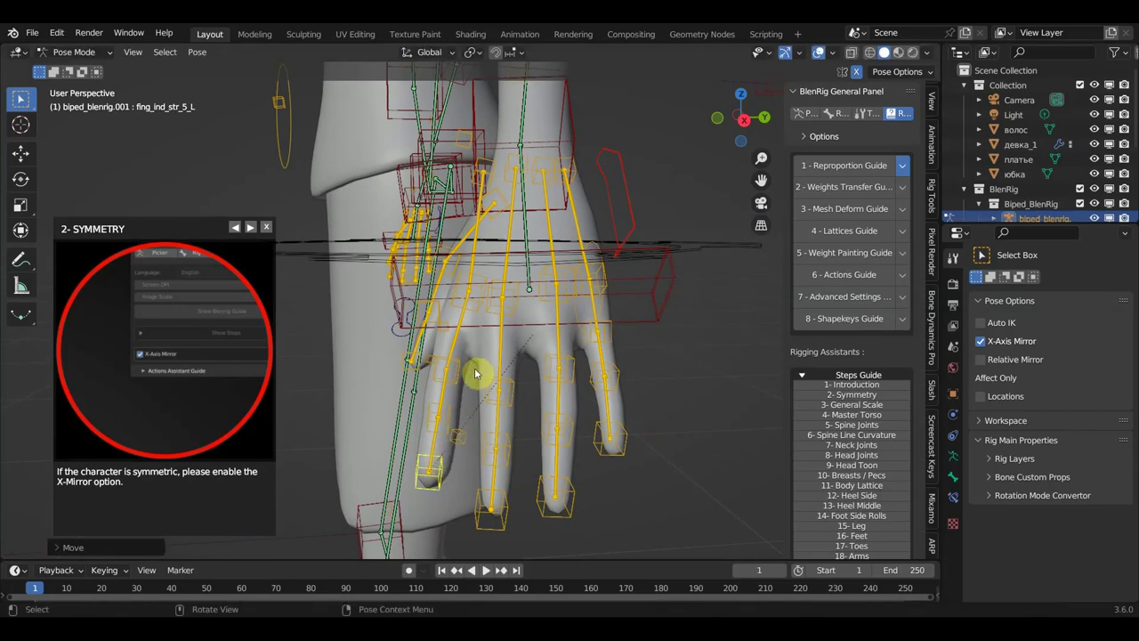
From the side, reposition index joints fing_ind_str_3_L, fing_ind_str_4_L and knuckle fing_ind_str_2_L.
mouse_move(579, 363)
middle_mouse_down()
mouse_move(608, 415)
mouse_move(555, 427)
mouse_move(713, 424)
mouse_move(590, 421)
mouse_move(655, 409)
mouse_move(631, 402)
middle_mouse_up()
middle_click_drag(507, 347, 503, 347)
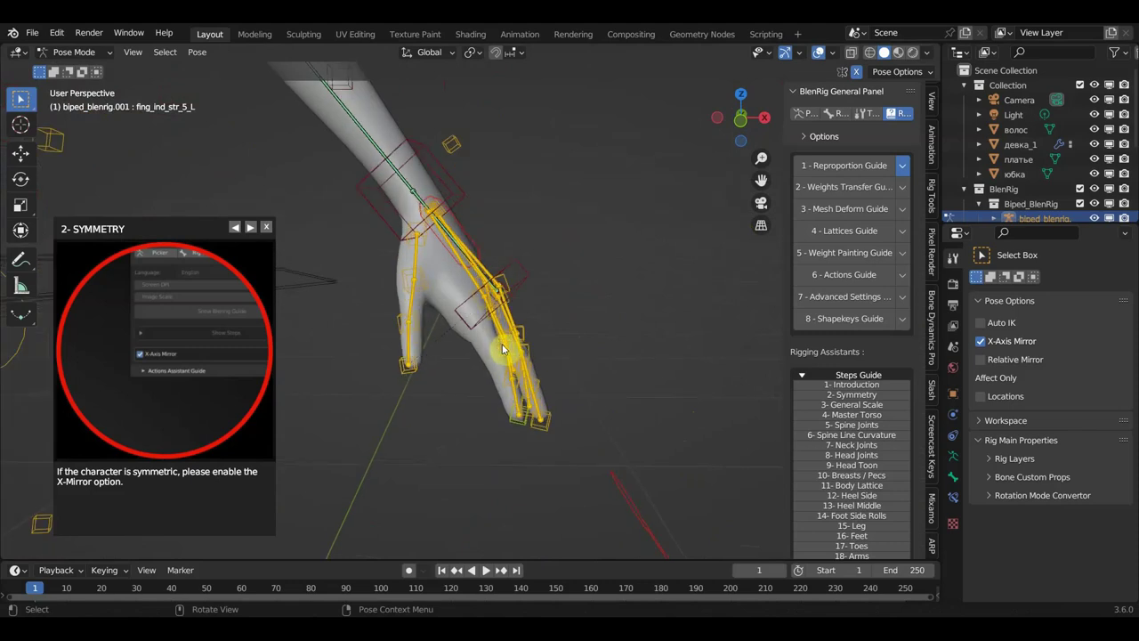
key("g")
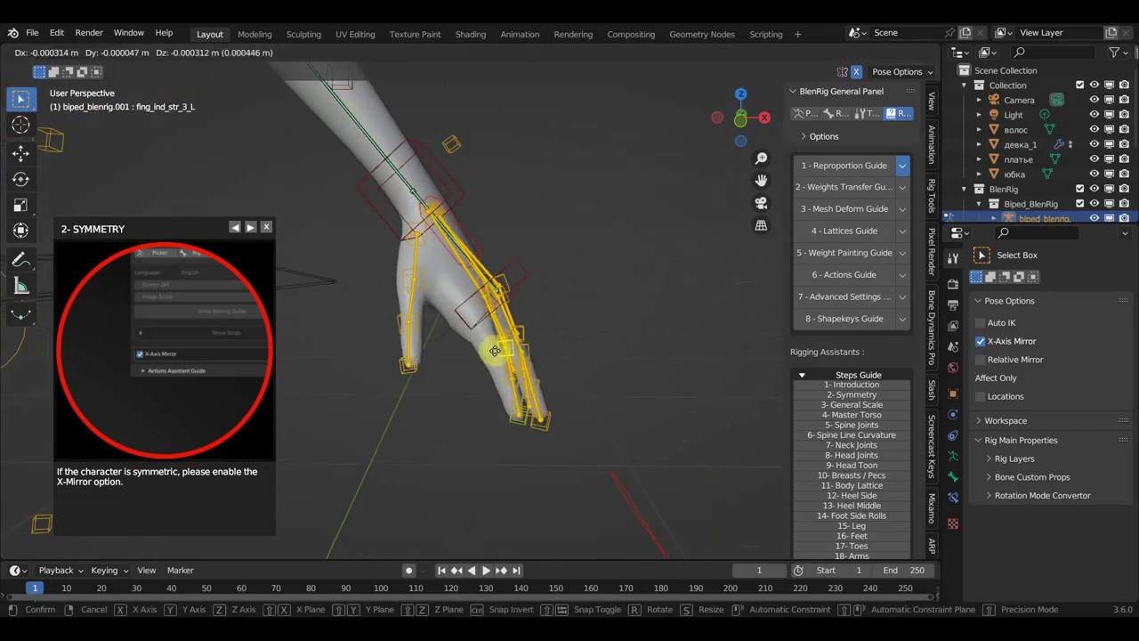
left_click(498, 365)
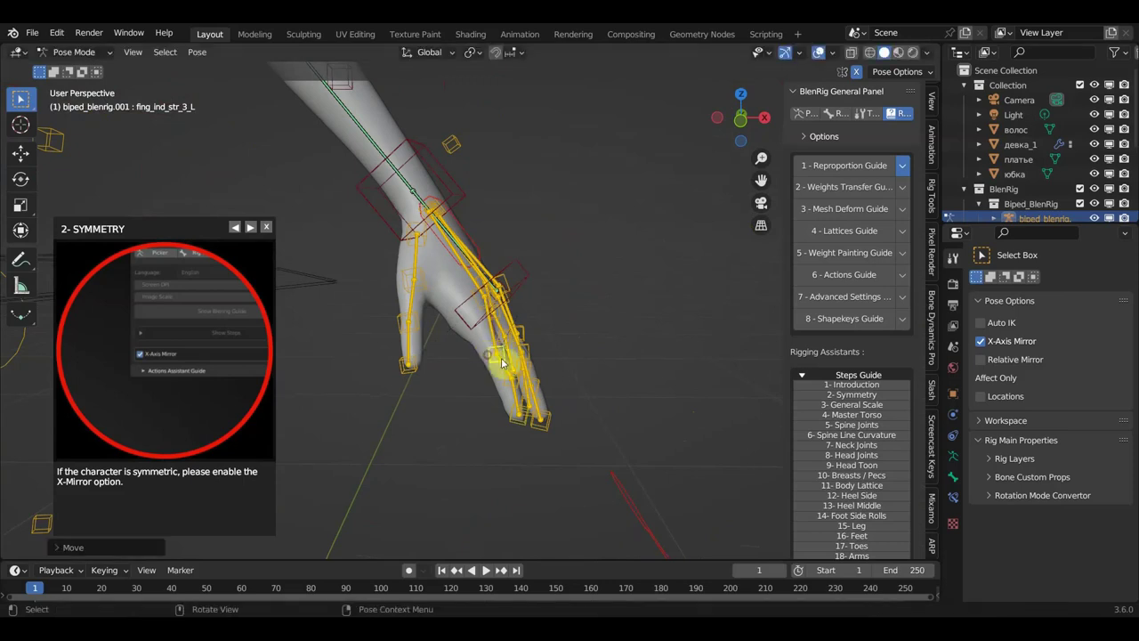
left_click(514, 383)
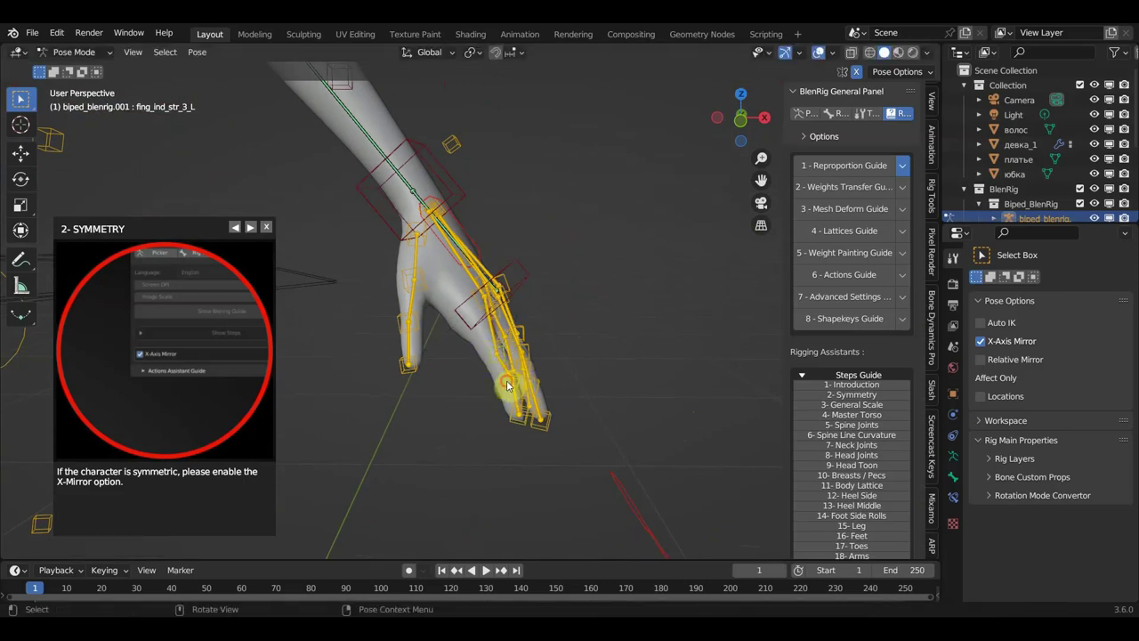
key("g")
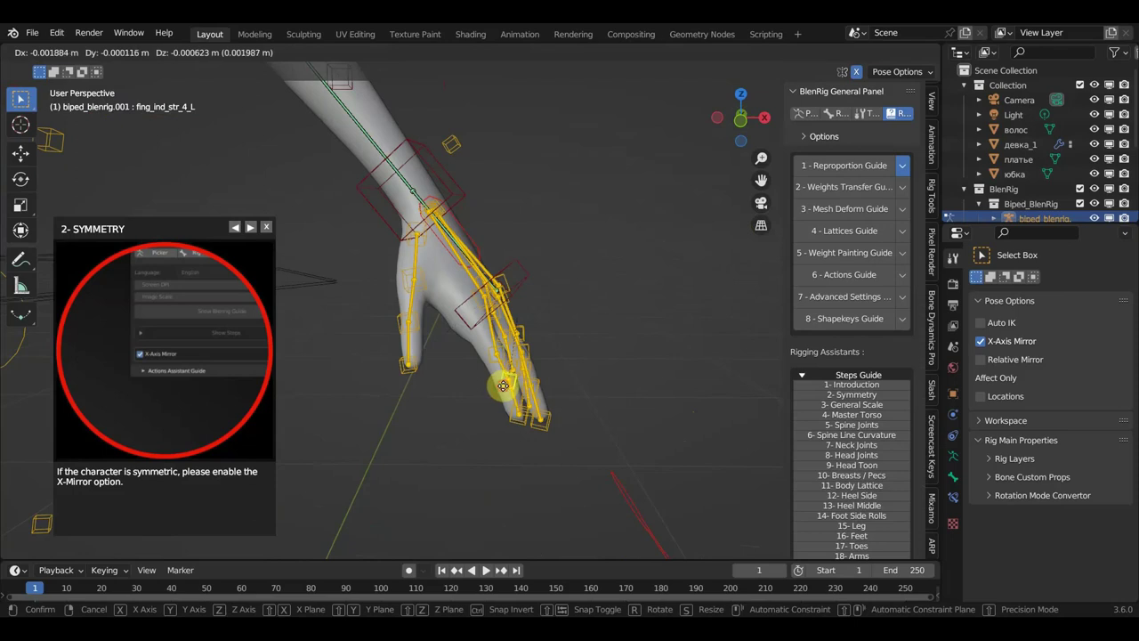
left_click(491, 341)
left_click(483, 307)
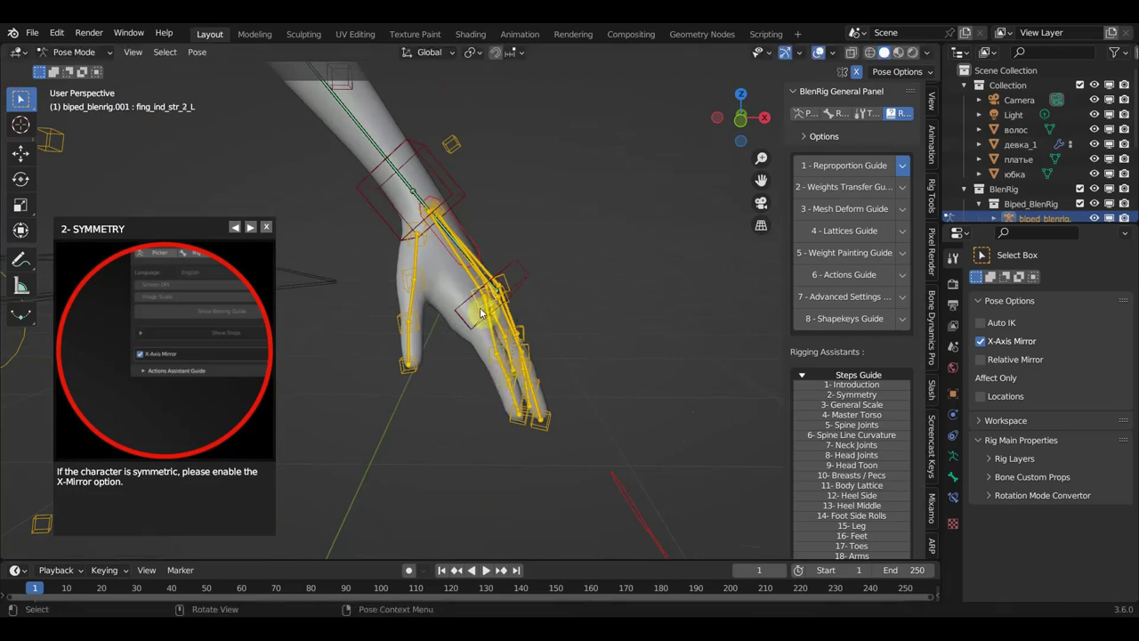
key("g")
left_click(472, 318)
Refine one more finger joint's position as seen from the back of the hand.
middle_click_drag(472, 316, 461, 405)
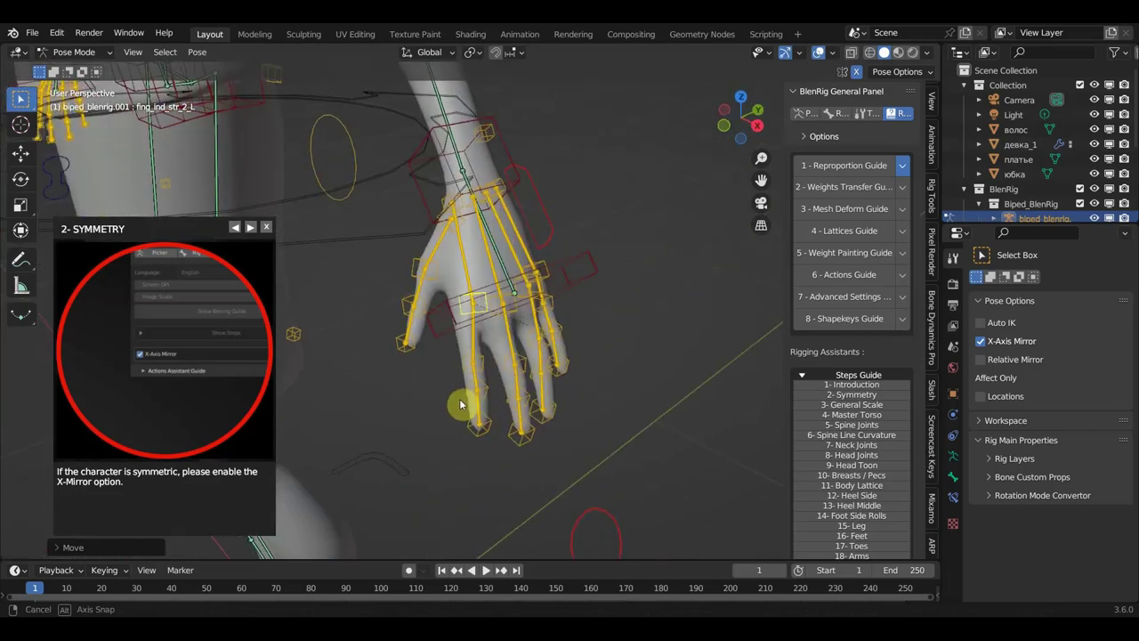
middle_click_drag(461, 405, 450, 388)
scroll(450, 387, "up", 2)
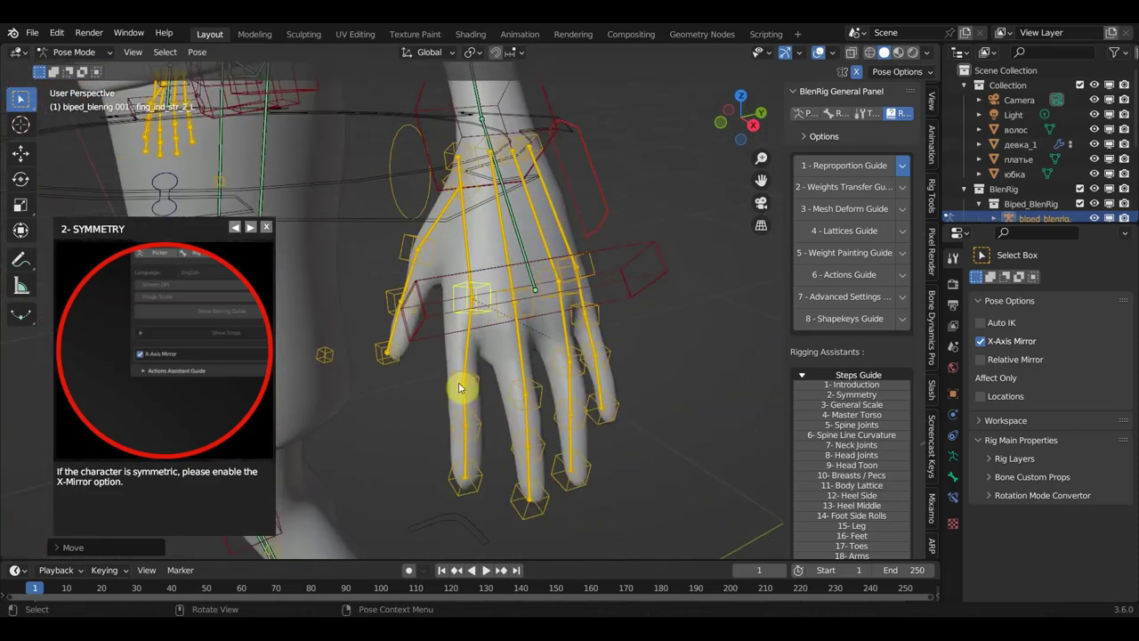
left_click(475, 384)
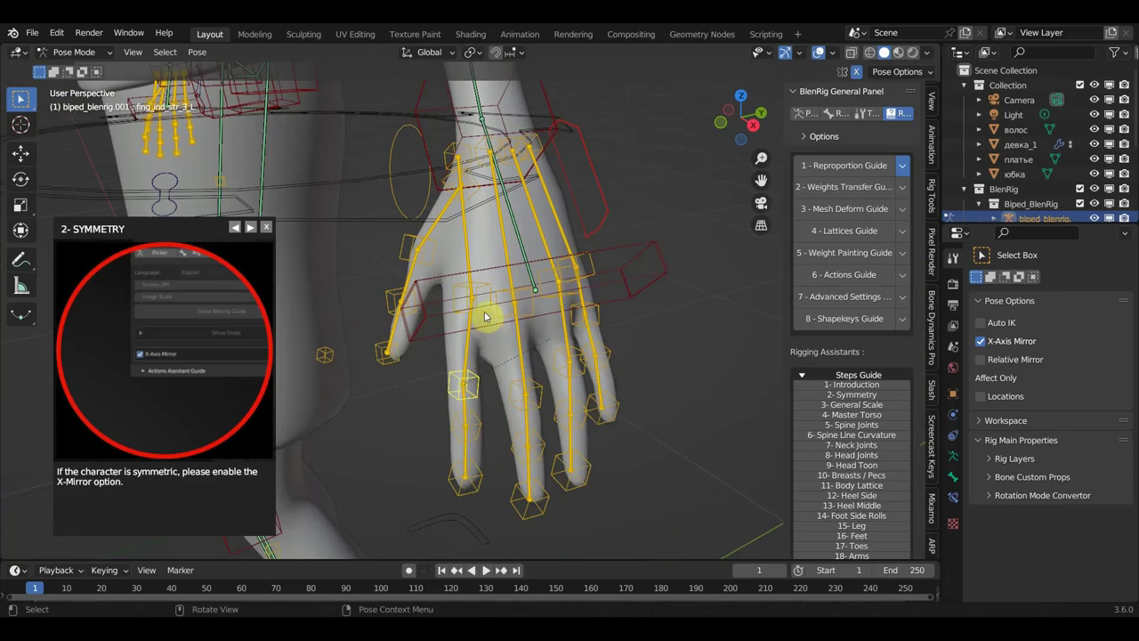
left_click(486, 313)
key("g")
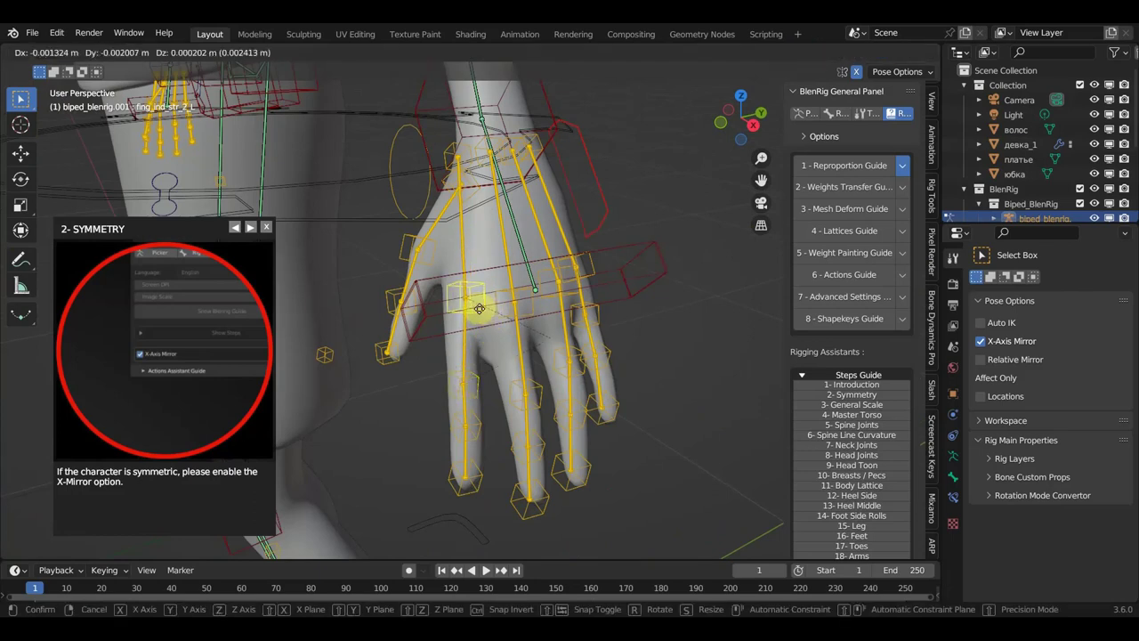
left_click(507, 335)
middle_click_drag(507, 335, 601, 338)
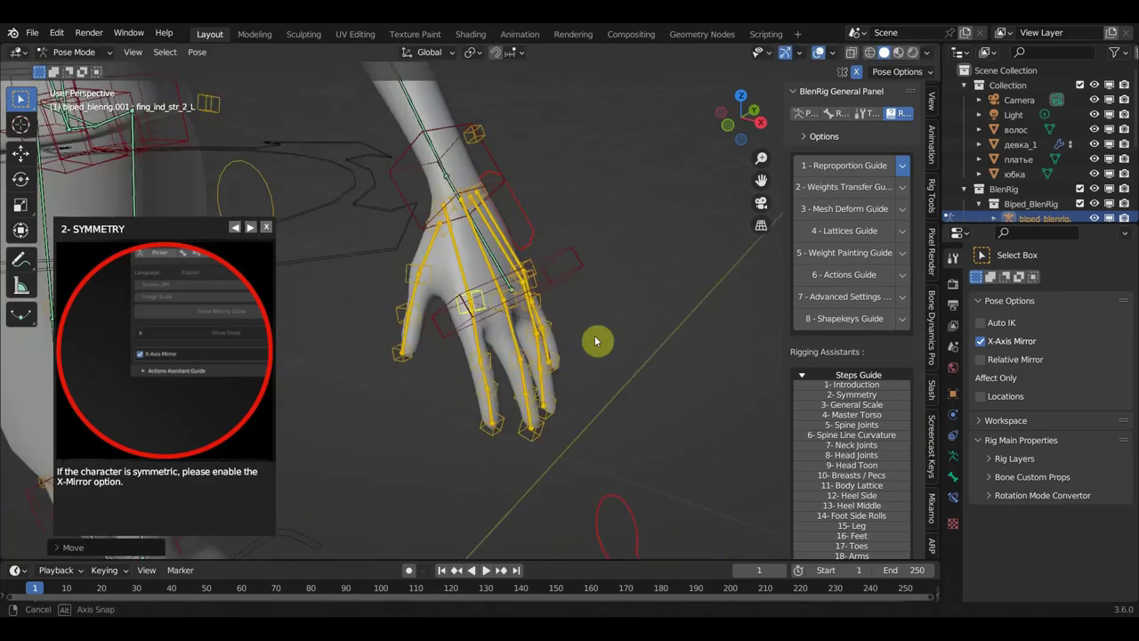
key("KP_1")
Nudge the ankle_str_R bone slightly so it sits at the character's right ankle.
scroll(495, 381, "down", 5)
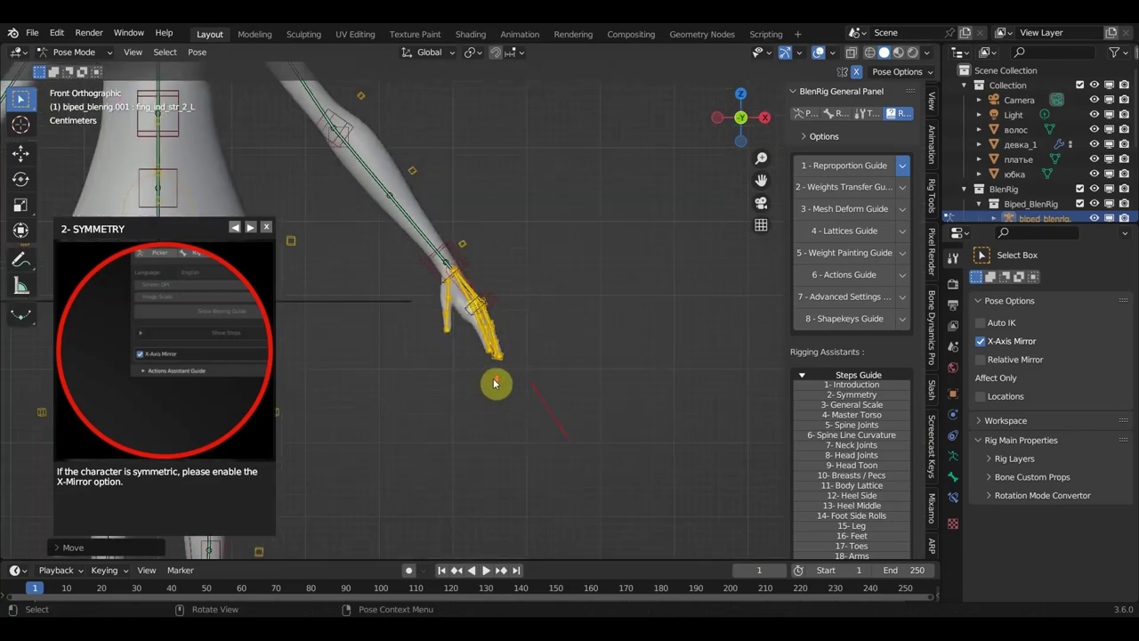
scroll(489, 388, "down", 2)
middle_click_drag(529, 380, 582, 374, "shift")
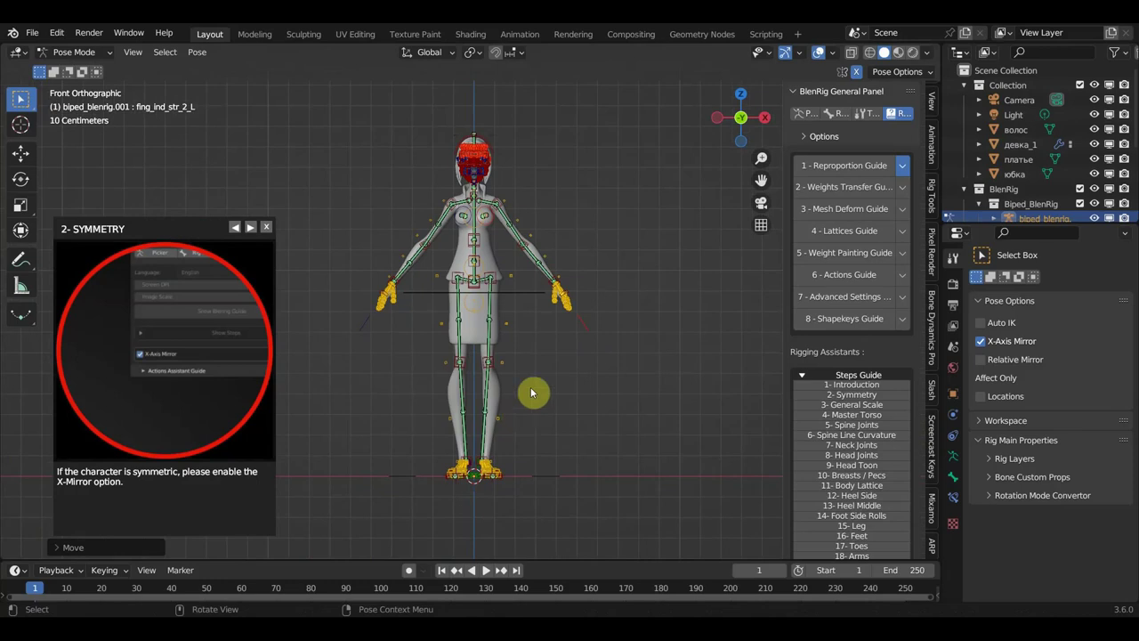
scroll(485, 454, "up", 1)
scroll(486, 453, "up", 1)
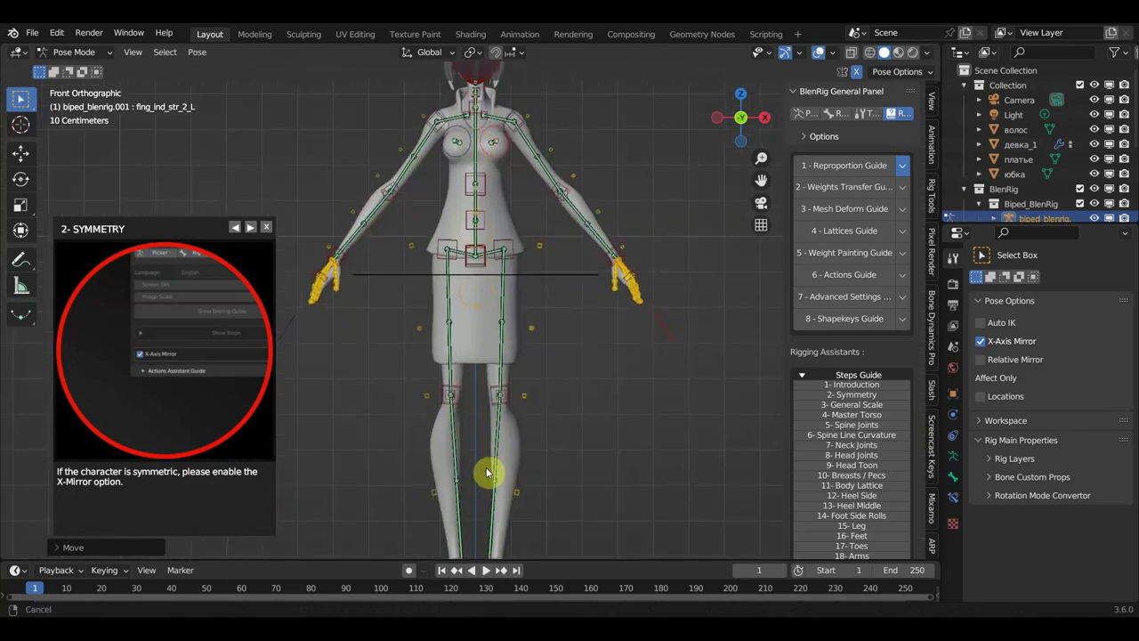
scroll(488, 444, "up", 1)
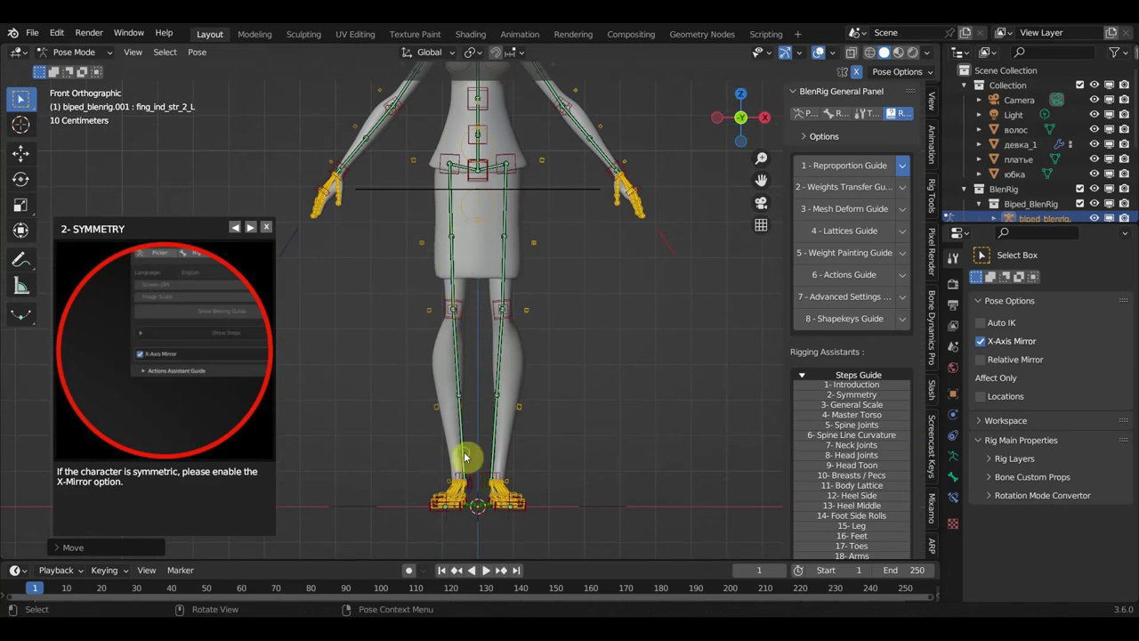
middle_click_drag(468, 466, 464, 485)
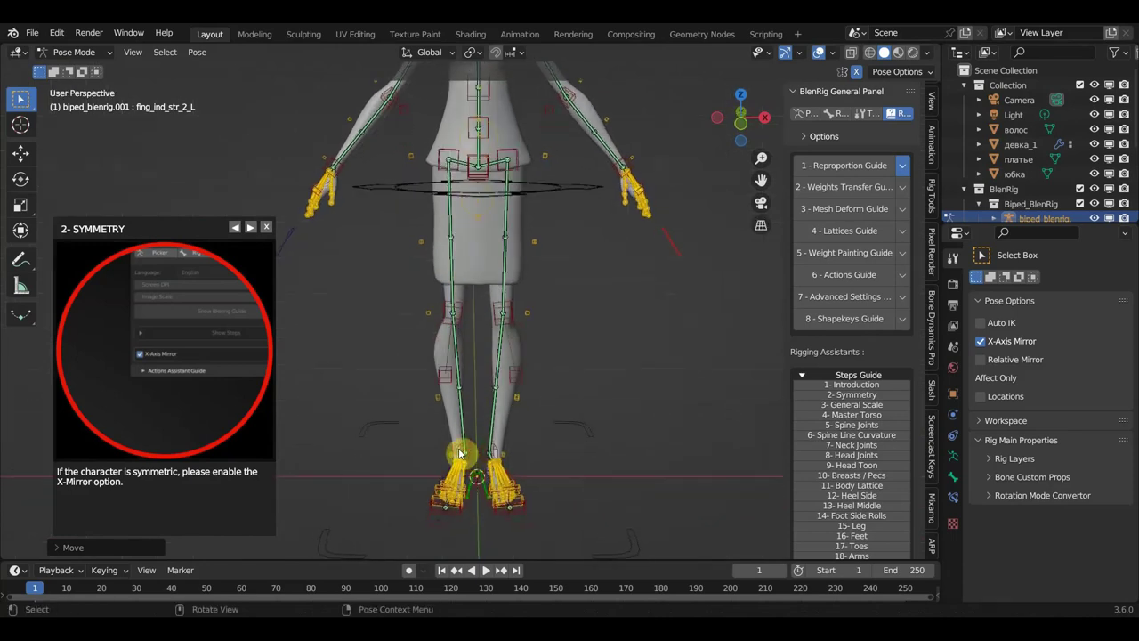
left_click(470, 451)
key("g")
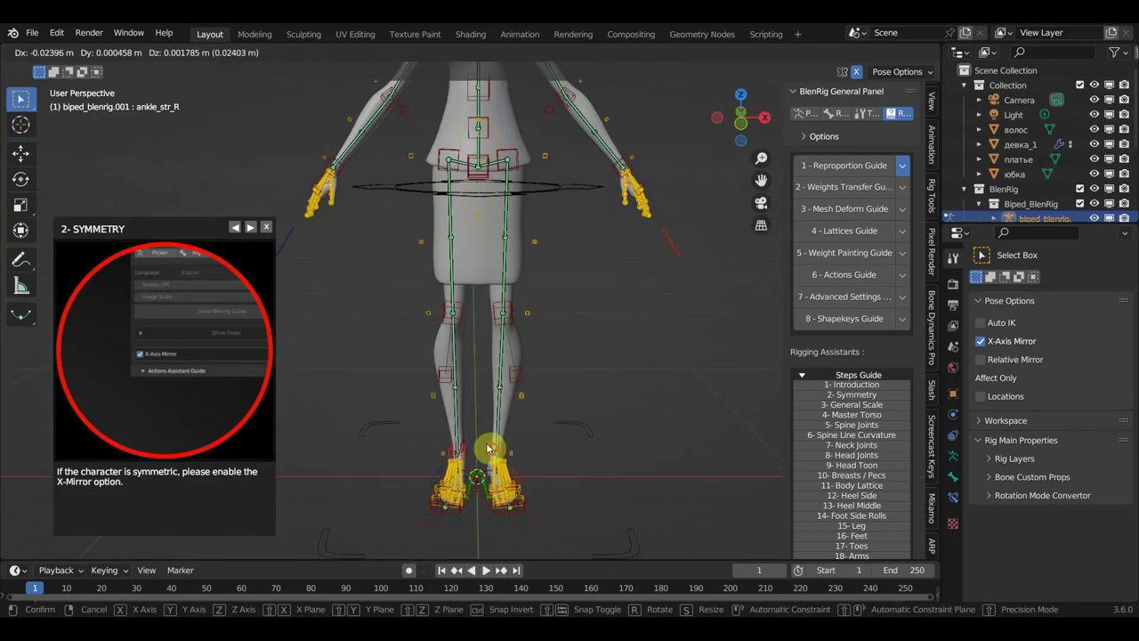
left_click(488, 449)
mouse_move(534, 386)
middle_mouse_down()
mouse_move(520, 366)
mouse_move(356, 351)
mouse_move(527, 372)
middle_mouse_up()
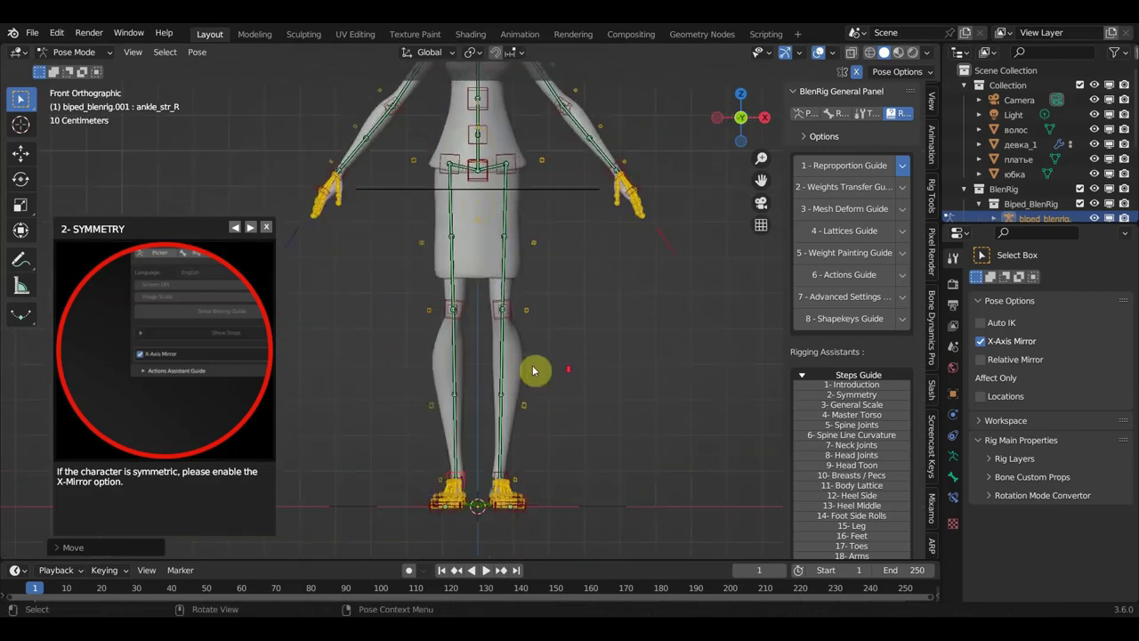
scroll(534, 371, "down", 1)
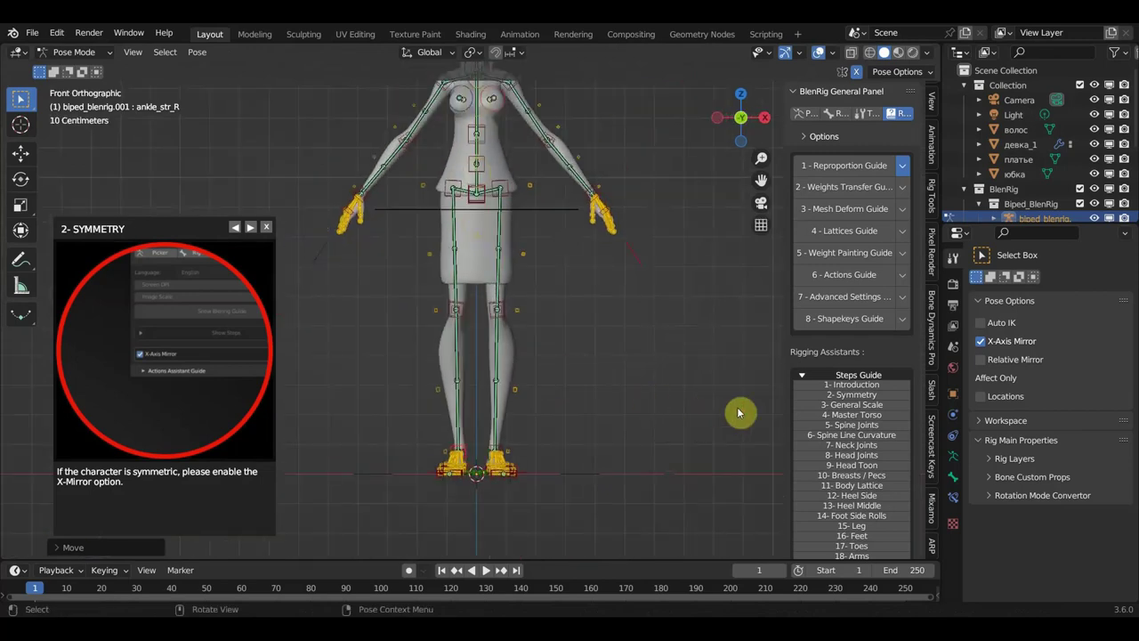
Show the guide's '3- General Scale' step and check the rig in front orthographic view.
left_click(852, 406)
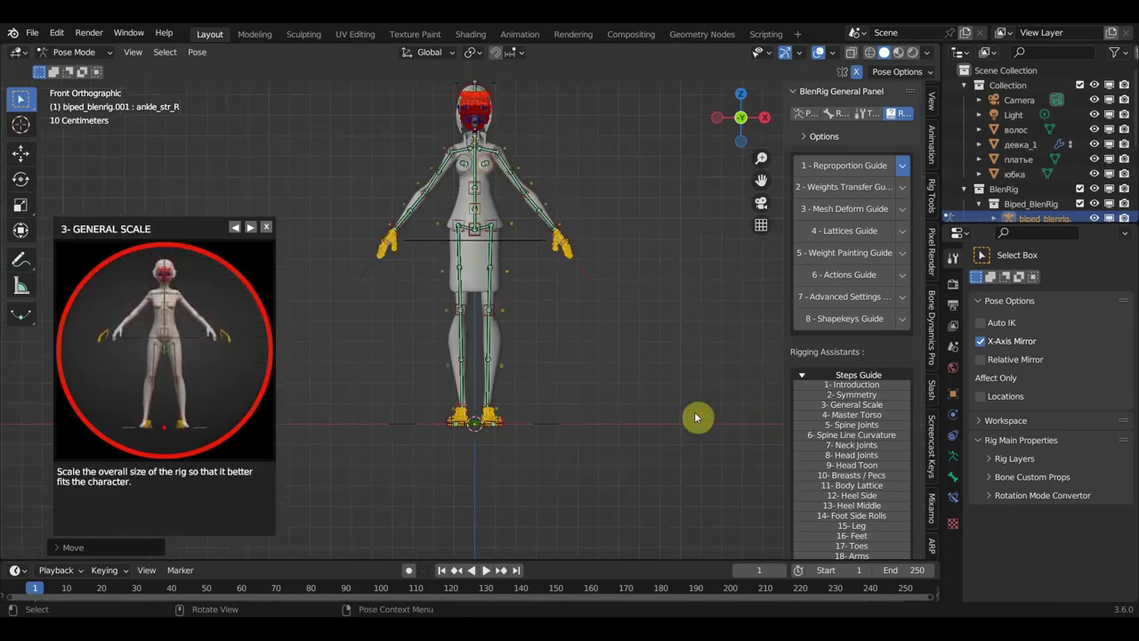
scroll(697, 418, "up", 2)
middle_click_drag(661, 335, 661, 422, "shift")
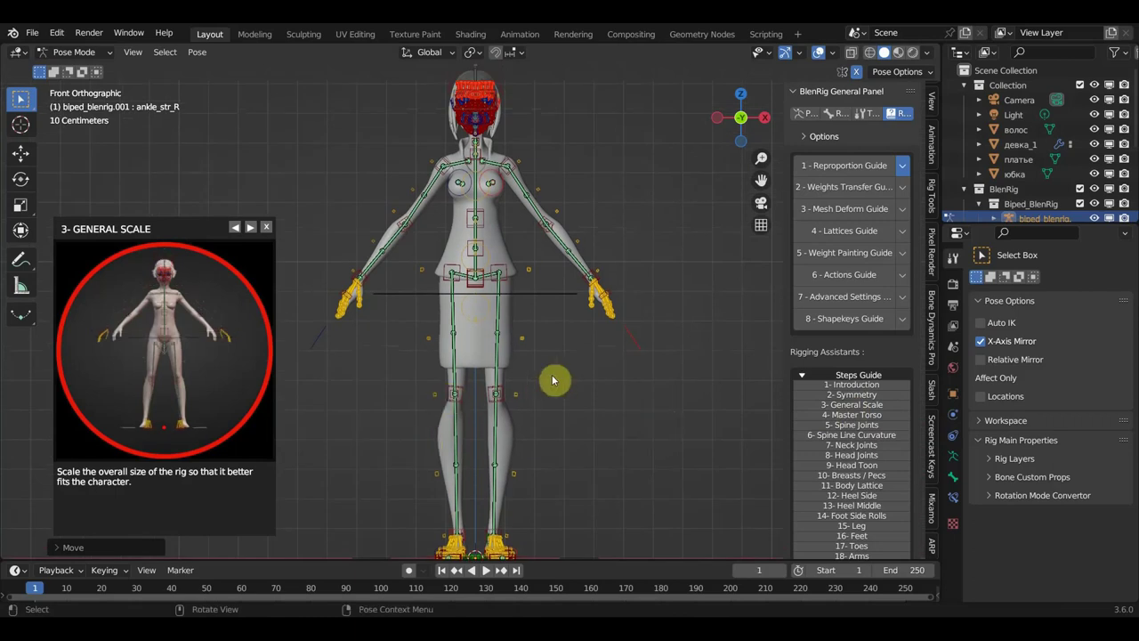
mouse_move(552, 380)
middle_mouse_down()
mouse_move(631, 427)
mouse_move(676, 421)
mouse_move(552, 411)
middle_mouse_up()
key("KP_1")
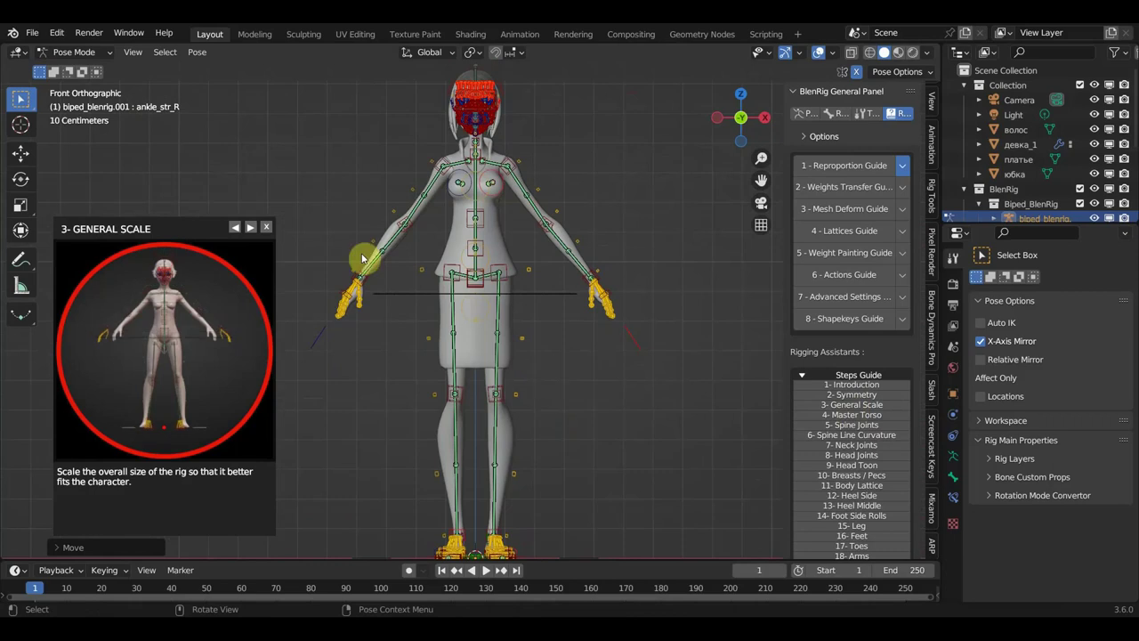
Save the project as девка1.blend.
left_click(33, 33)
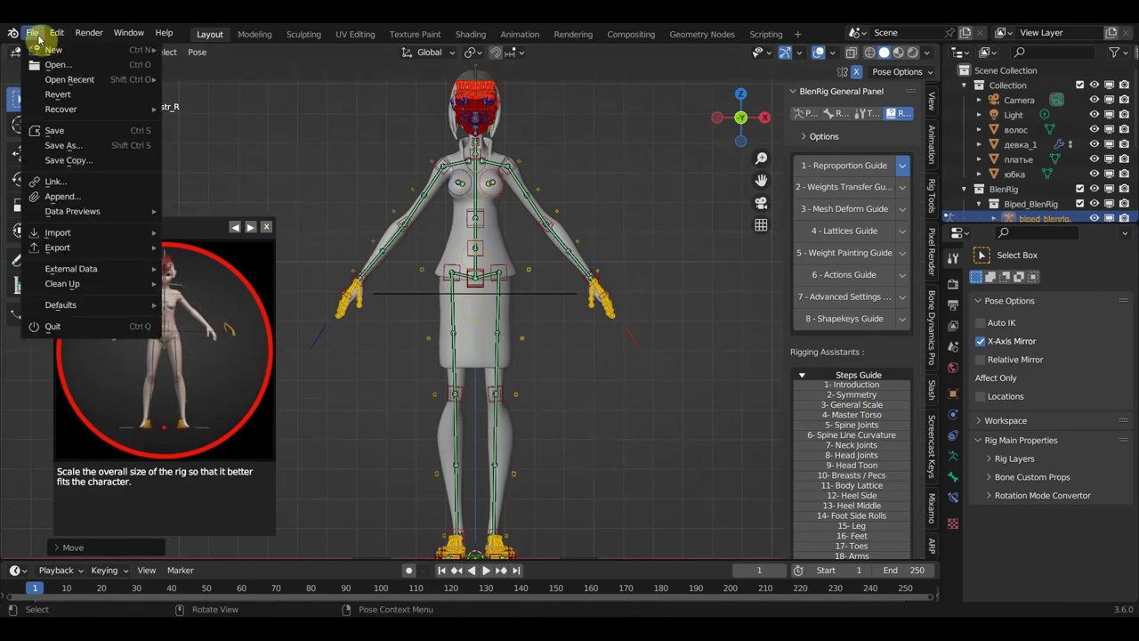
left_click(62, 130)
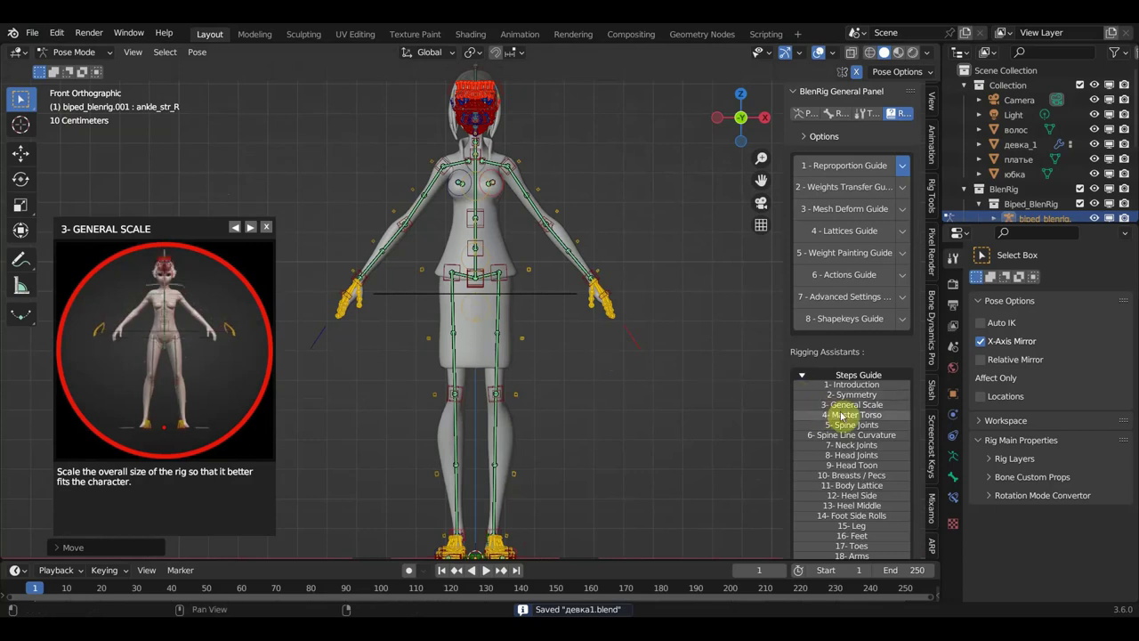
scroll(852, 435, "down", 3)
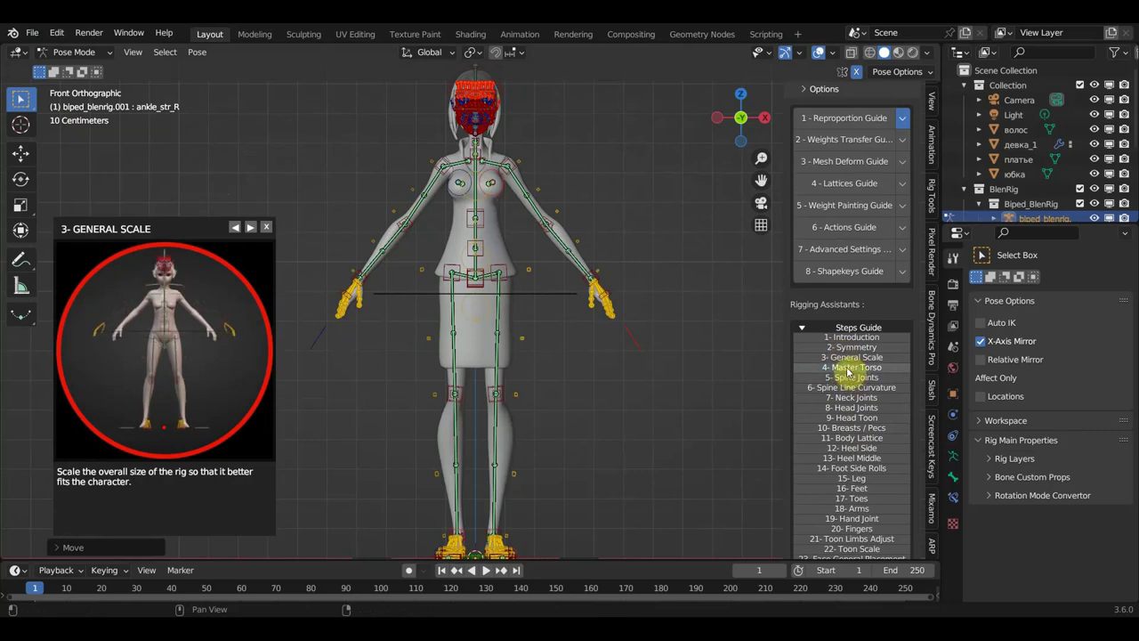
Go through '4- Master Torso', checking hip height from the side, then on to '5- Spine Joints'.
left_click(848, 367)
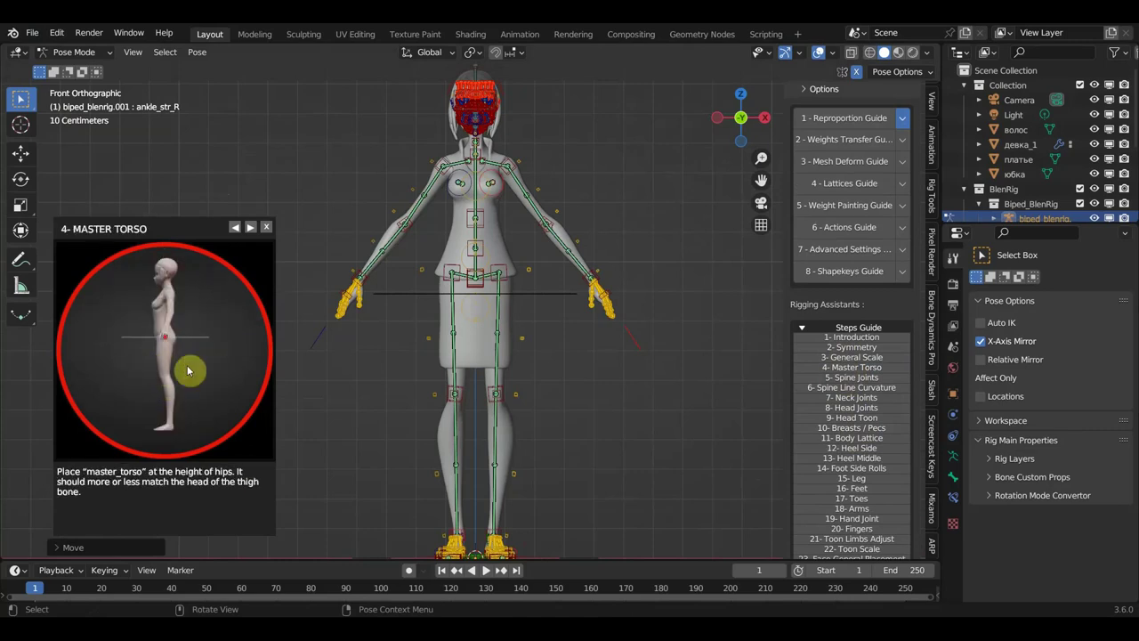
middle_click_drag(481, 352, 402, 412)
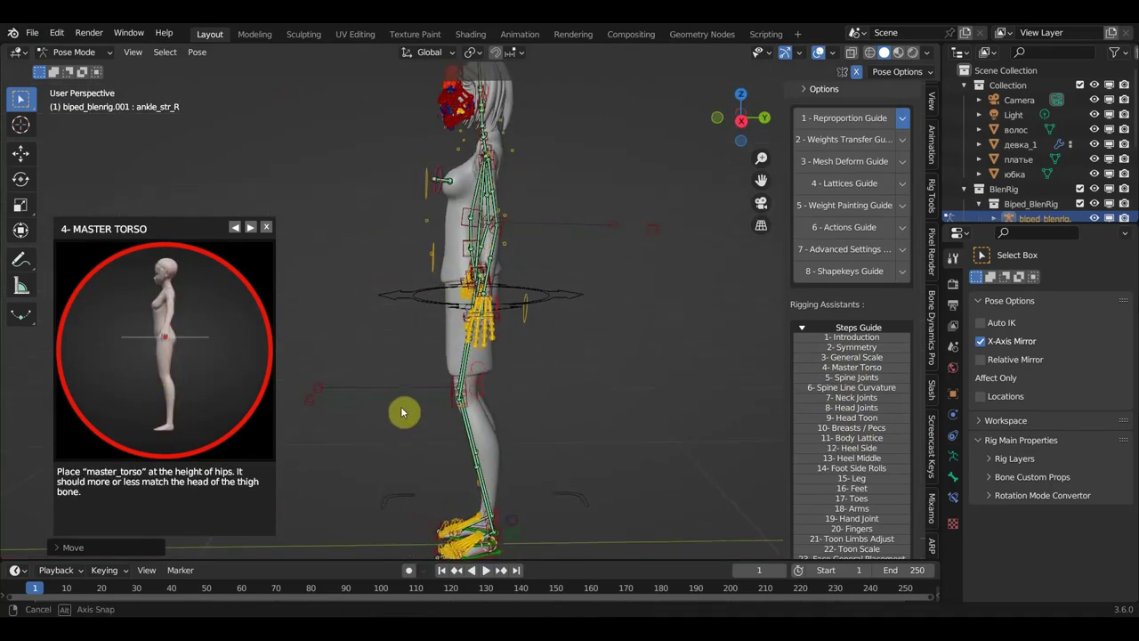
middle_click_drag(403, 412, 403, 409)
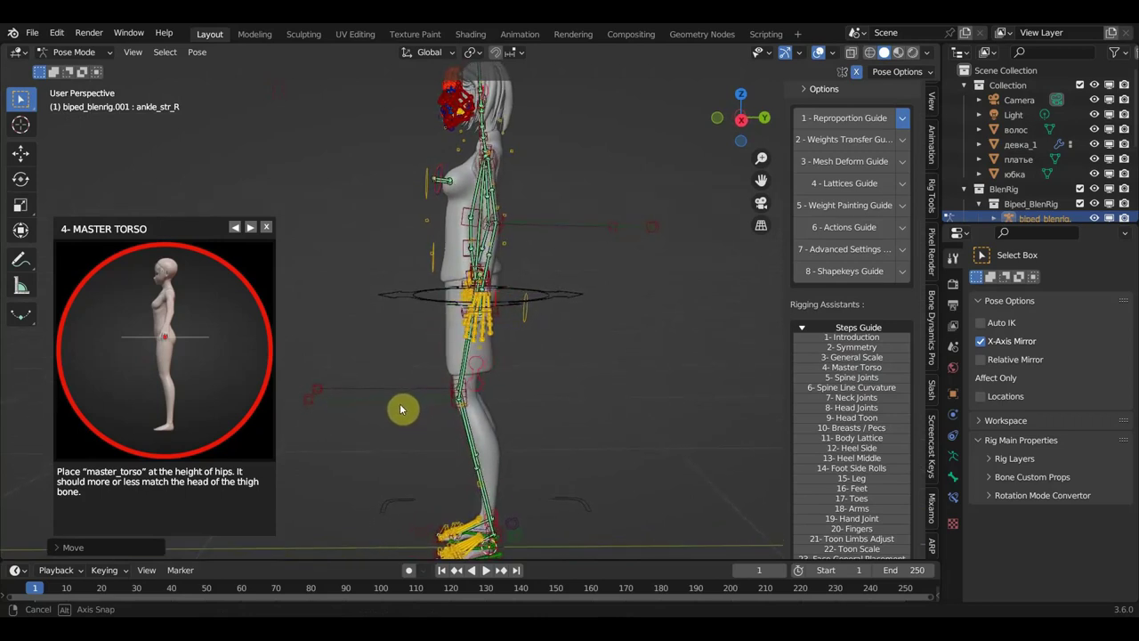
middle_click_drag(402, 409, 521, 401)
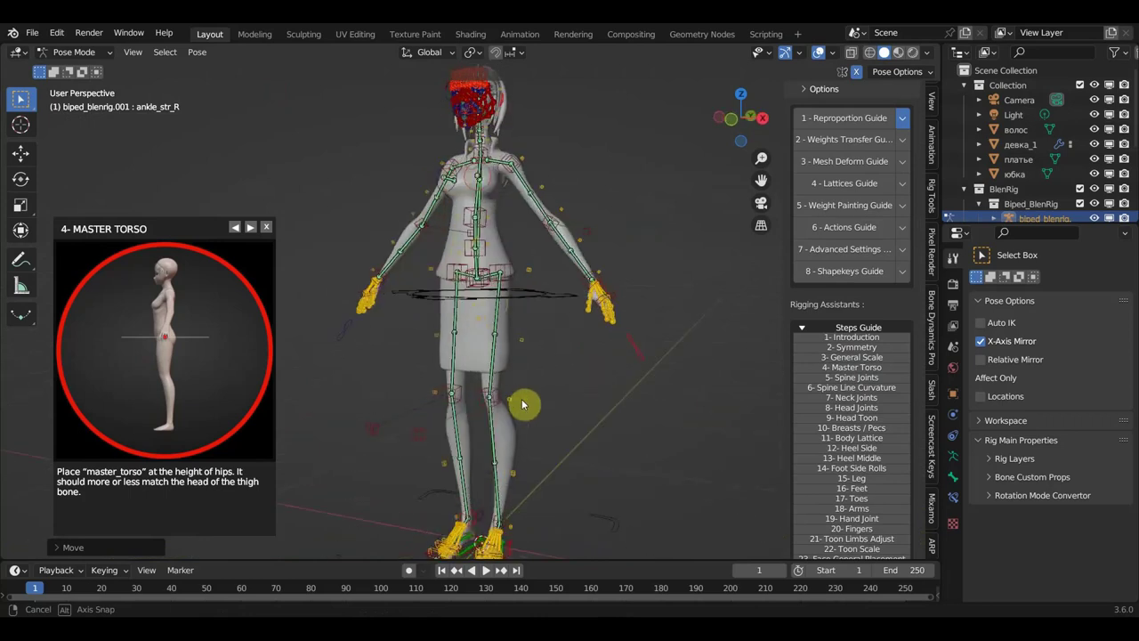
left_click(854, 380)
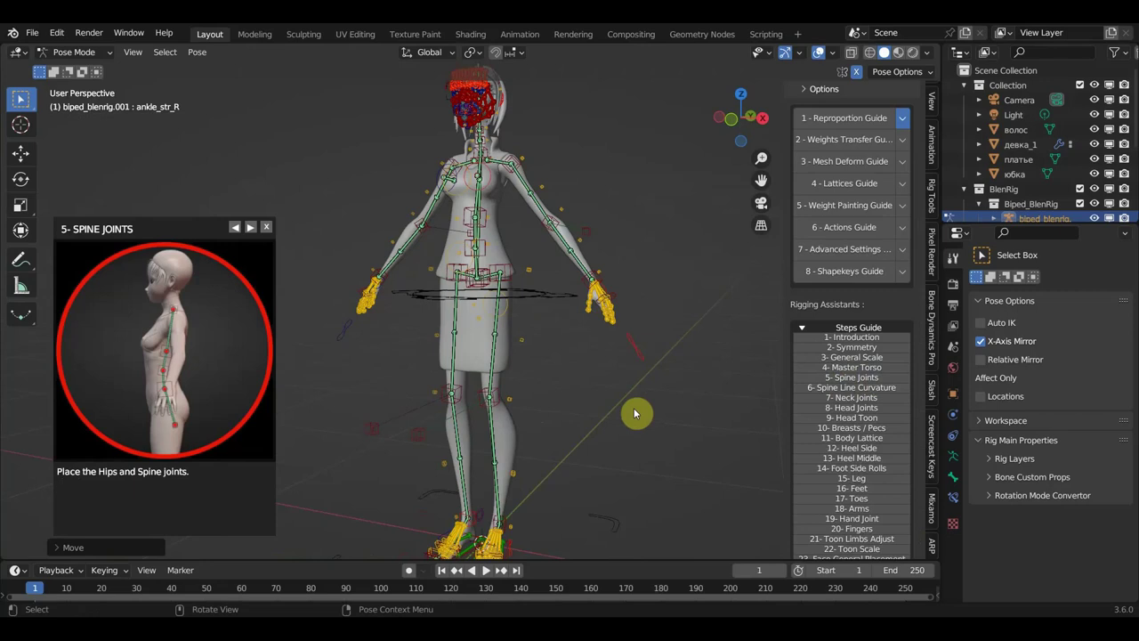
In right orthographic view framed on the torso, run the '6- Spine Line Curvature' guide step.
key("KP_3")
scroll(635, 415, "up", 2)
scroll(617, 394, "up", 2)
middle_click_drag(610, 386, 622, 489, "shift")
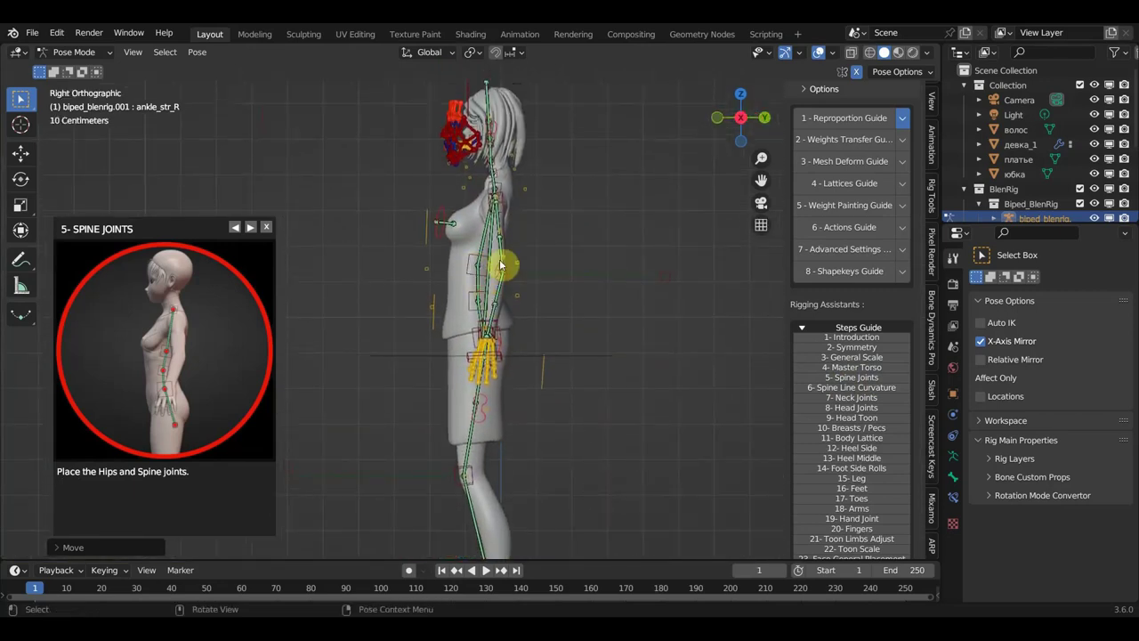
scroll(471, 245, "up", 2)
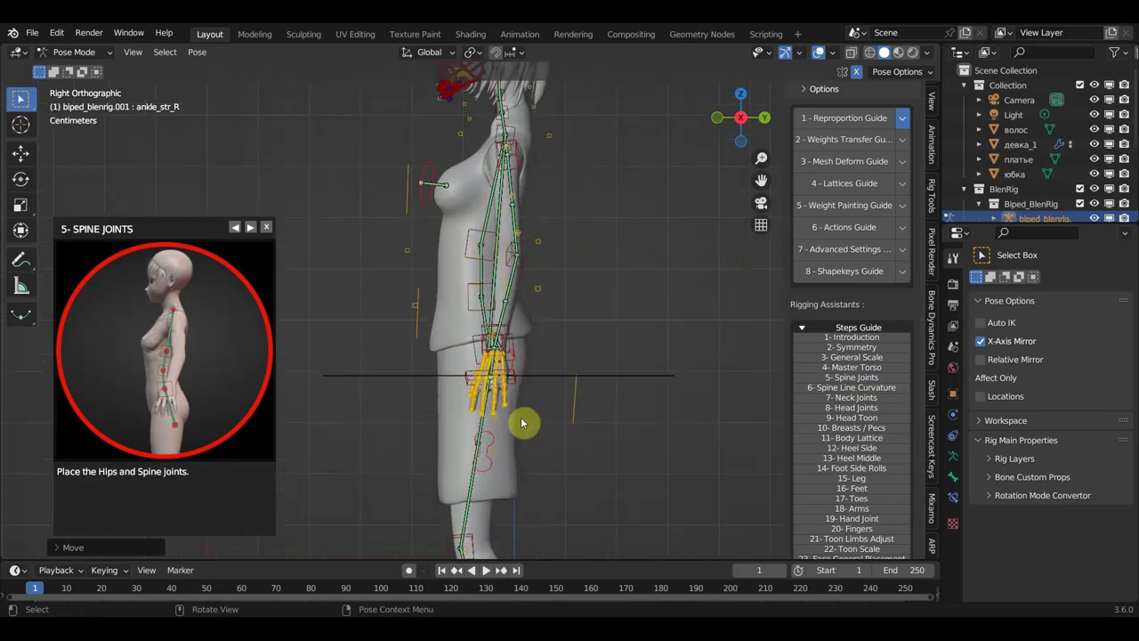
scroll(571, 491, "down", 2)
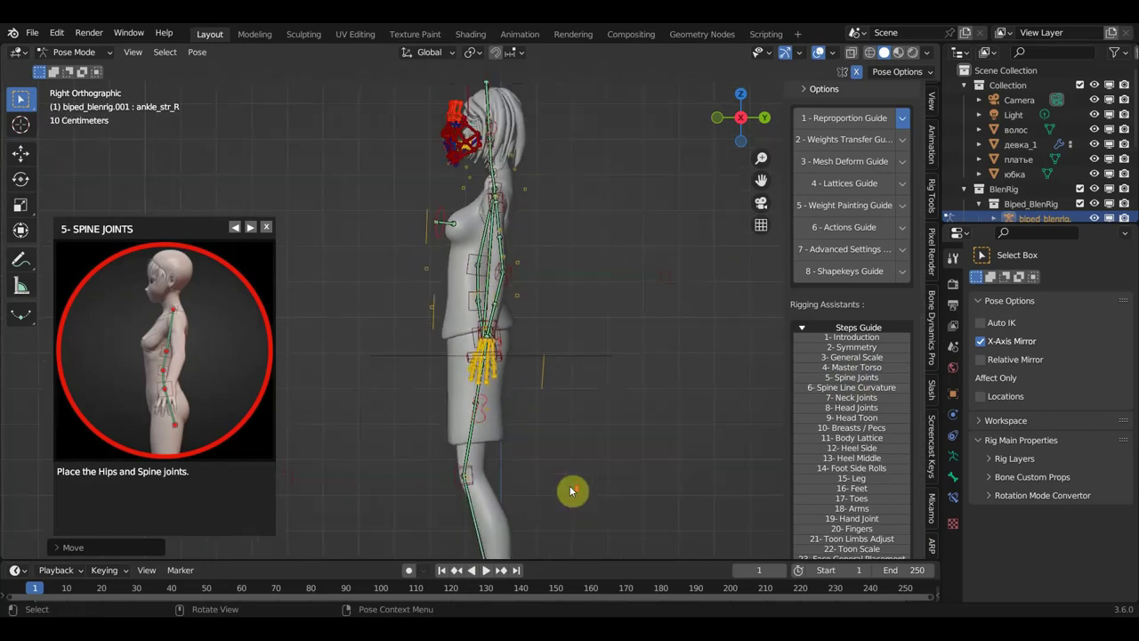
left_click(858, 395)
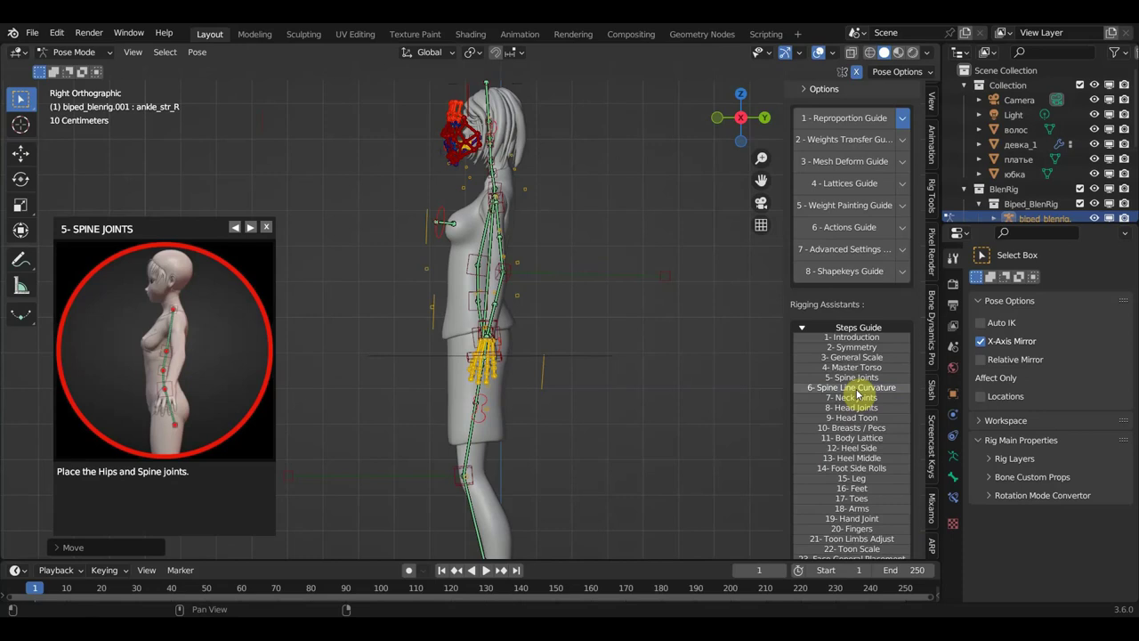
left_click(856, 390)
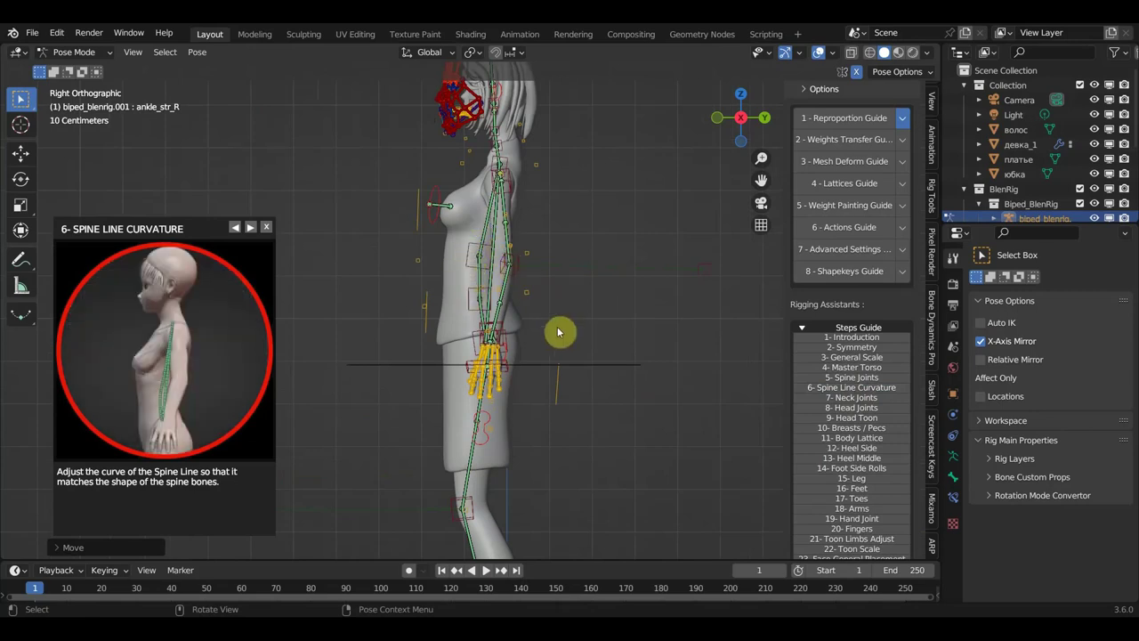
Zoom out and select '8- Head Joints' in the Steps Guide list.
scroll(593, 391, "down", 1)
scroll(594, 400, "down", 1)
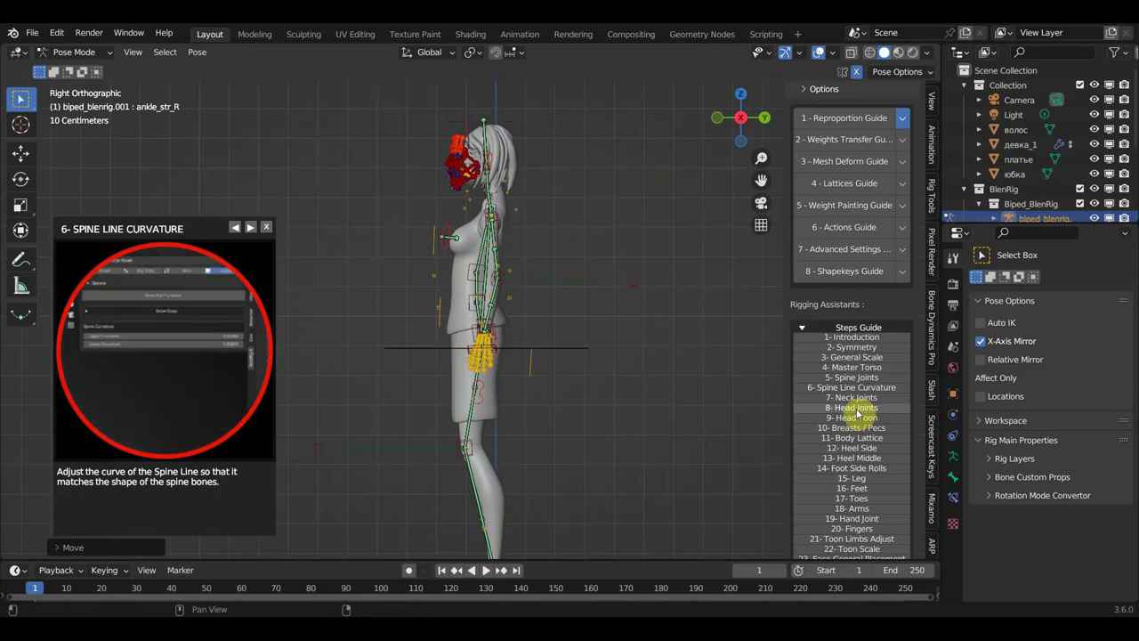
left_click(856, 411)
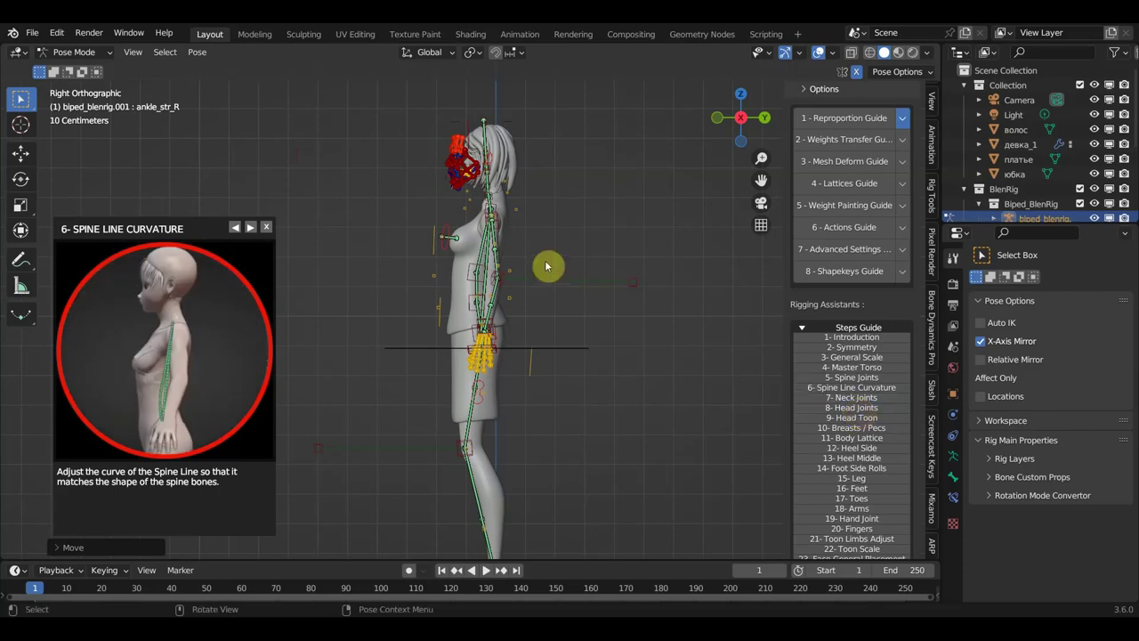
In side view, move the lower and upper neck control joints to follow the neck.
scroll(555, 229, "up", 2)
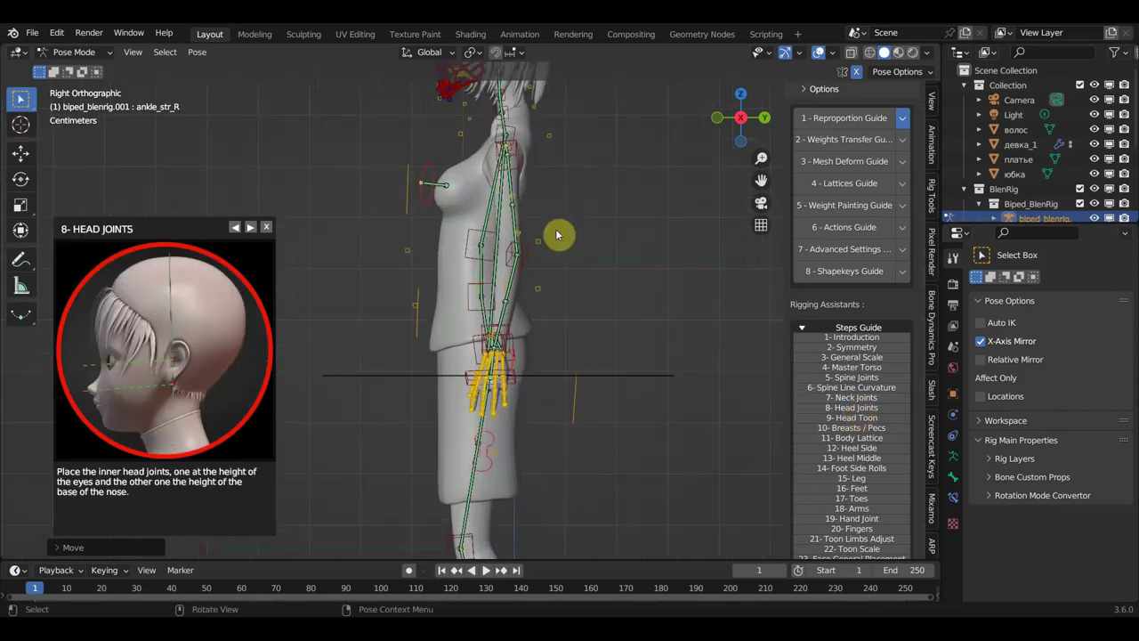
mouse_move(585, 234)
middle_mouse_down("ctrl")
mouse_move(584, 331)
mouse_move(542, 326)
middle_mouse_up("ctrl")
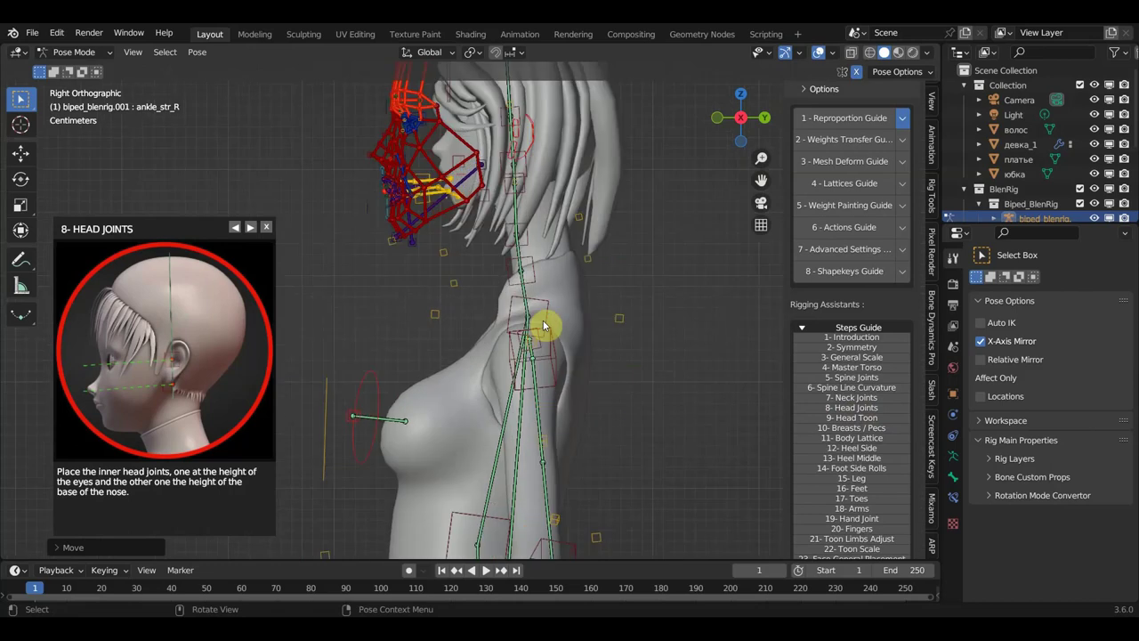
scroll(563, 310, "down", 1)
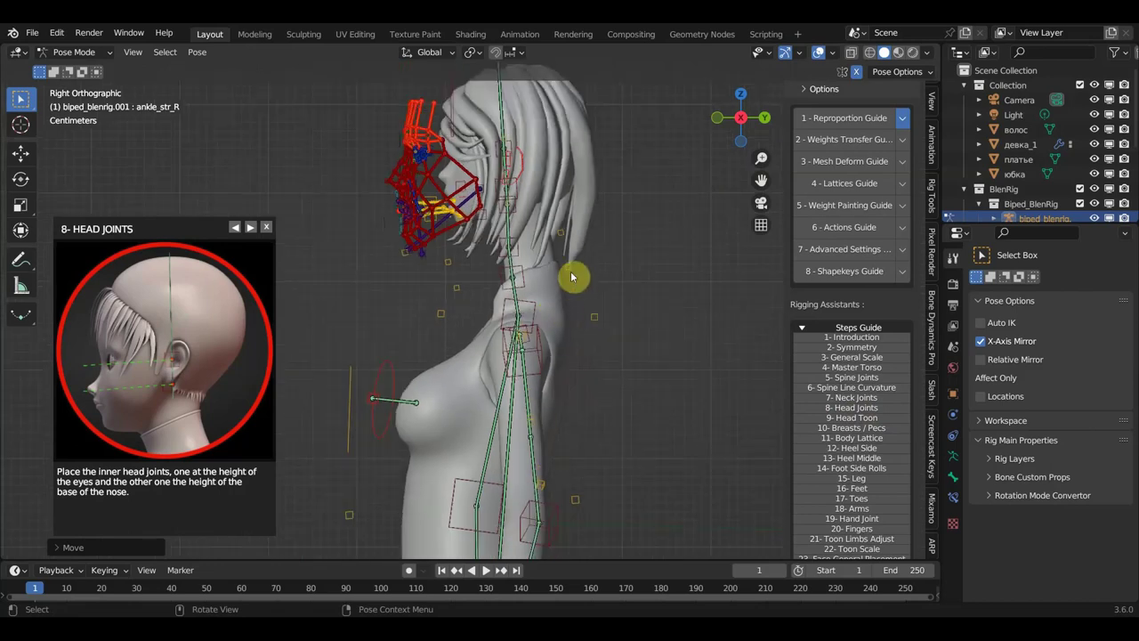
left_click(523, 274)
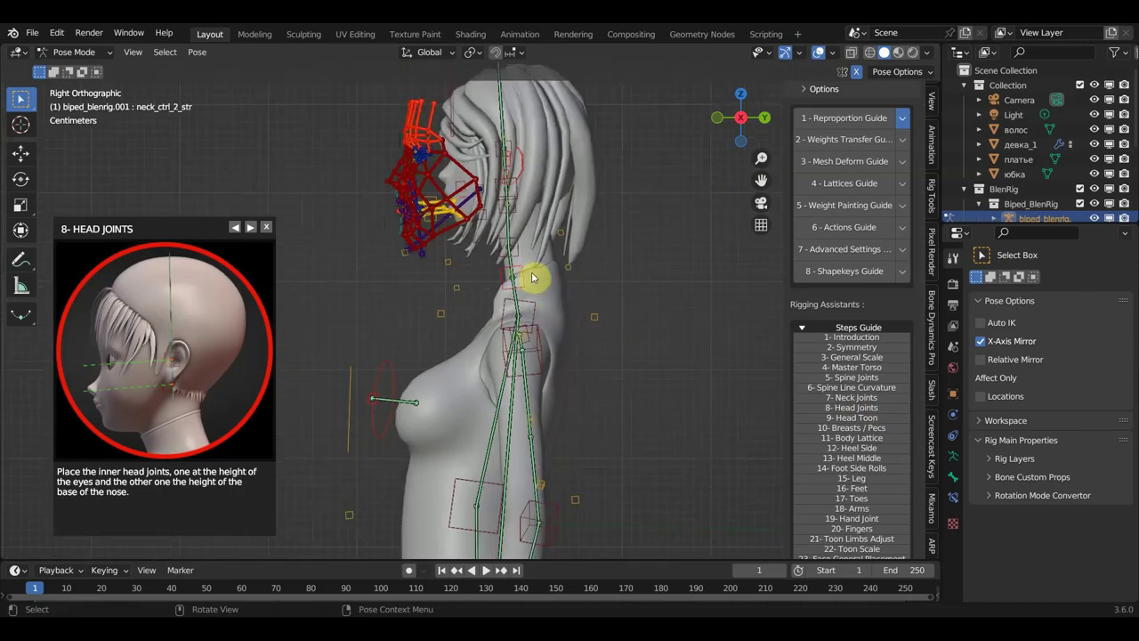
key("g")
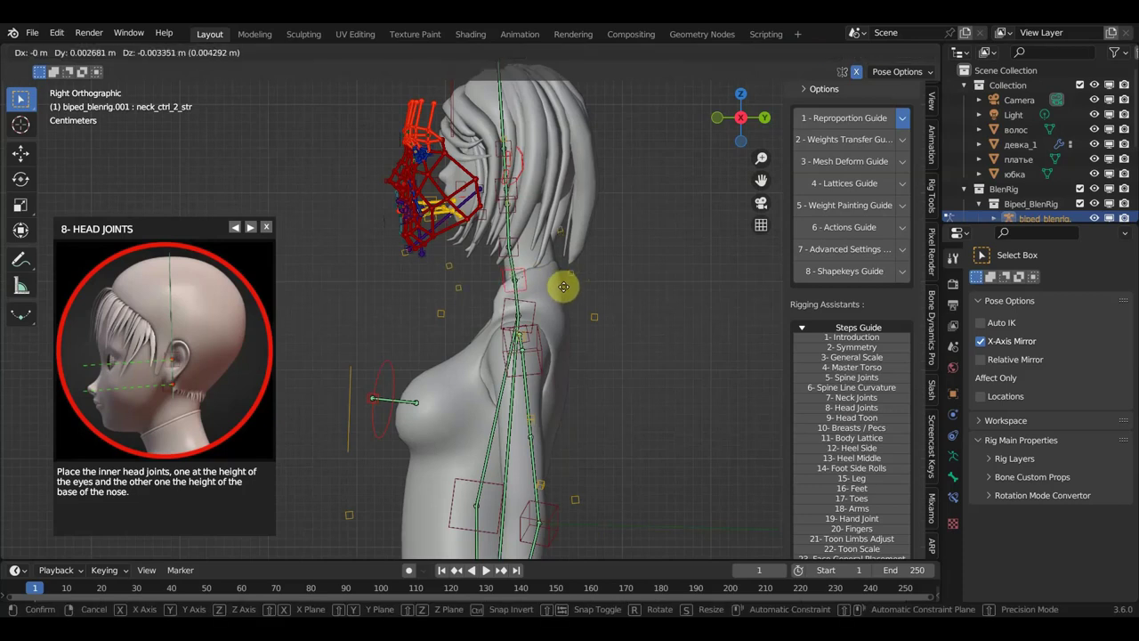
left_click(572, 283)
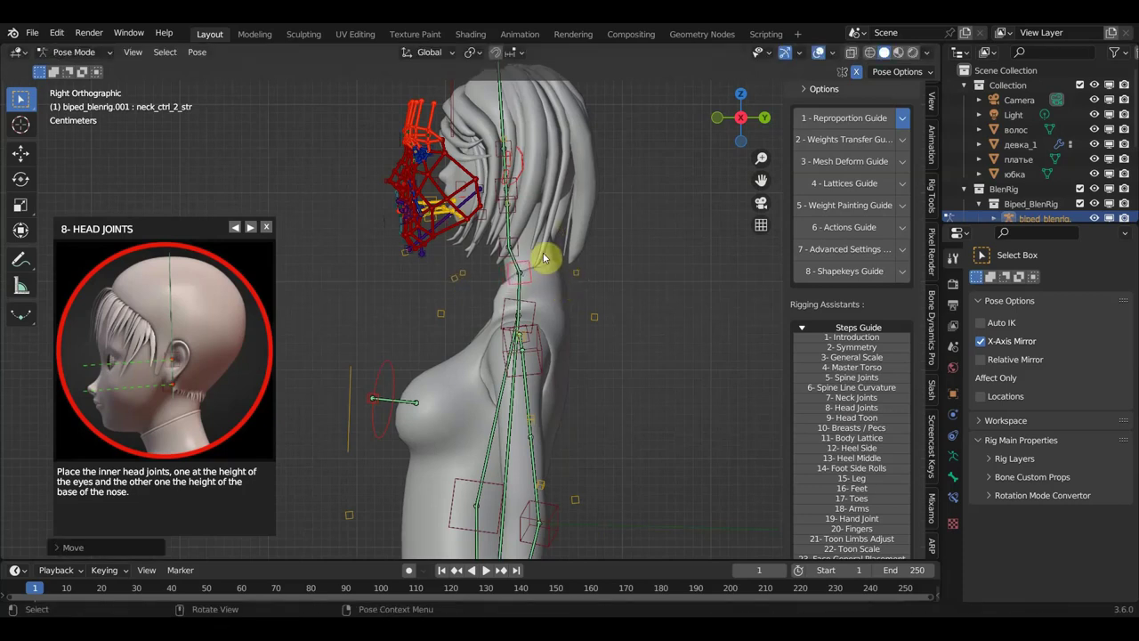
left_click(520, 242)
key("g")
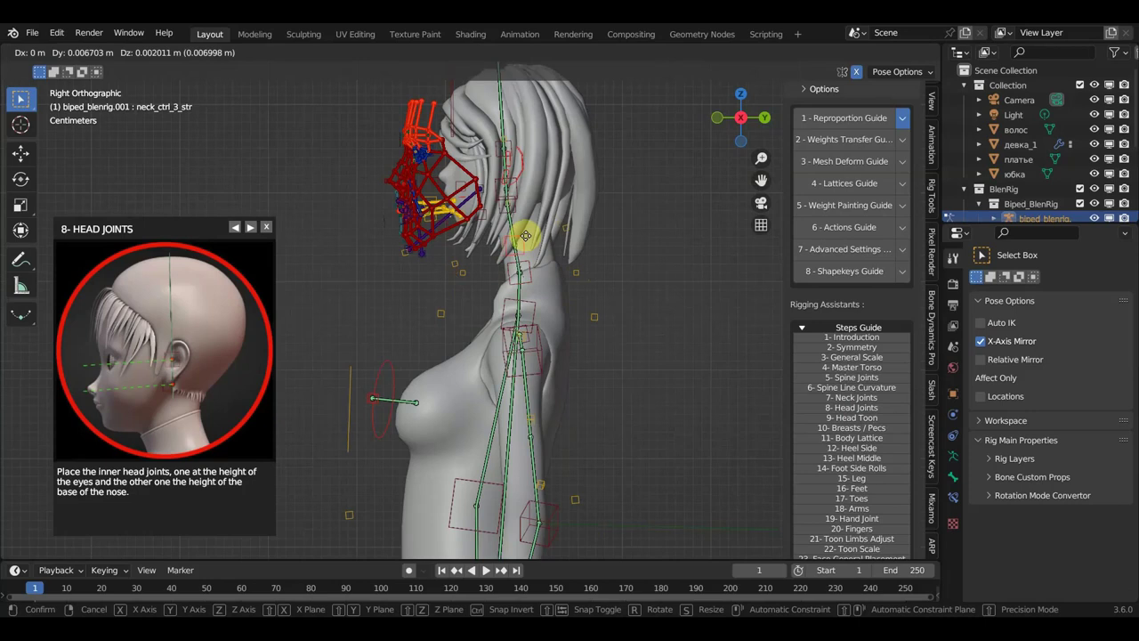
left_click(526, 240)
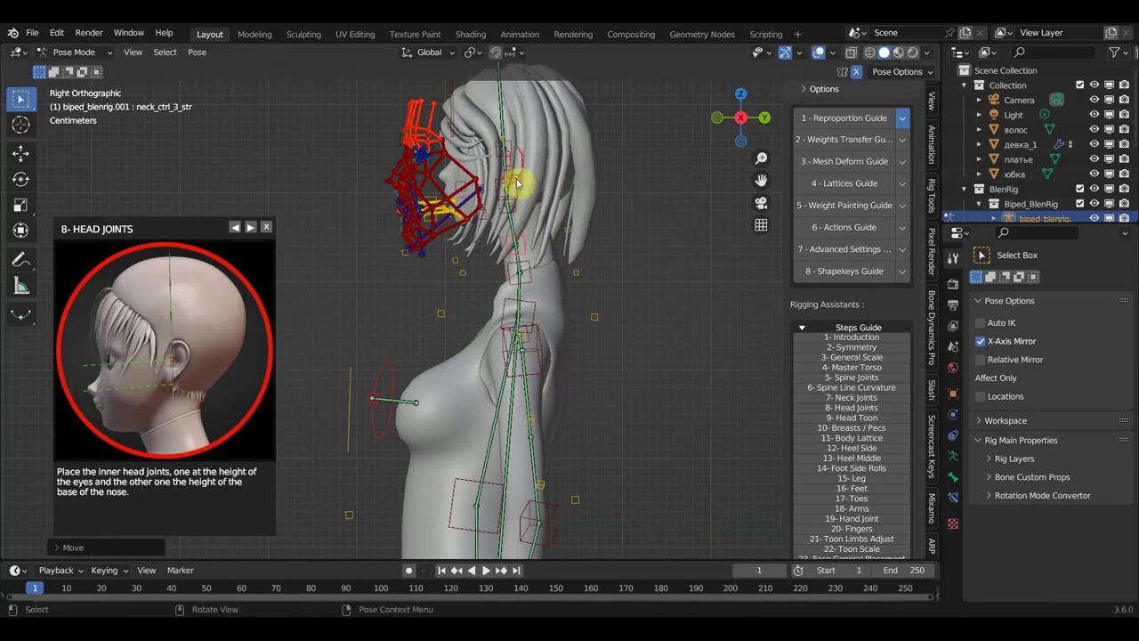
Reposition head_mid_1_str and the top neck control joint to fit the head.
left_click(522, 191)
left_click(522, 188)
key("g")
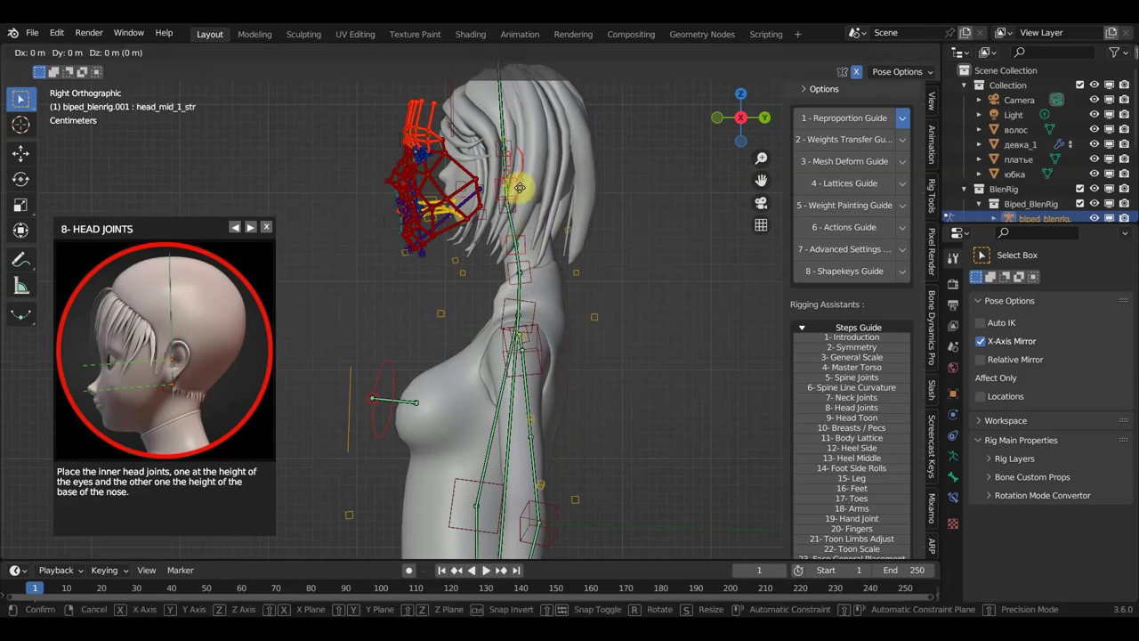
left_click(516, 203)
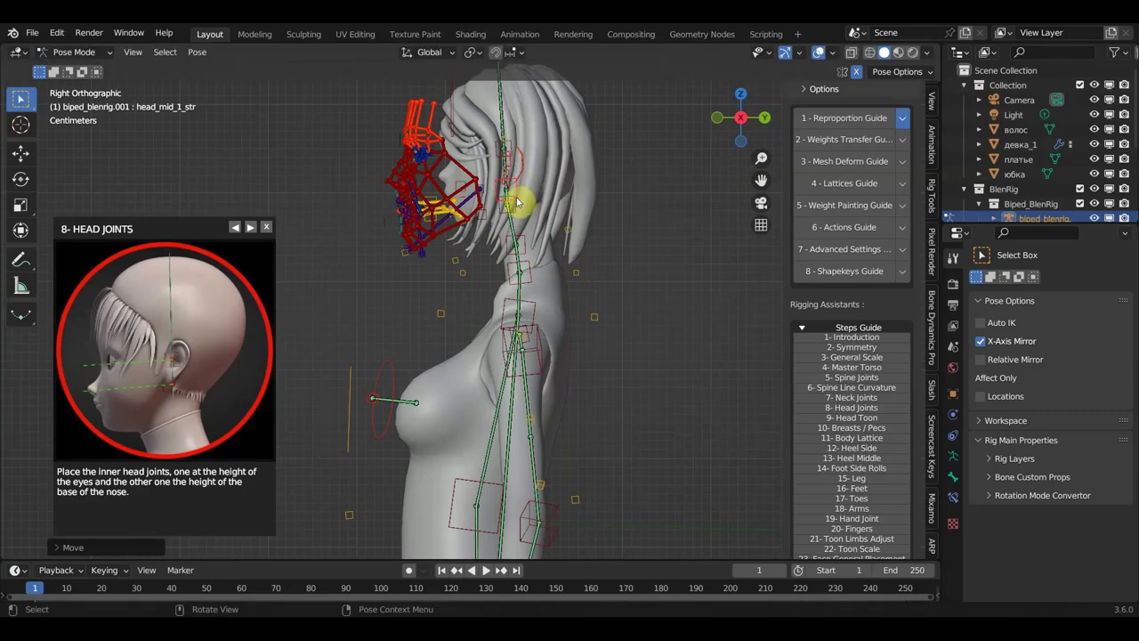
left_click(516, 200)
key("g")
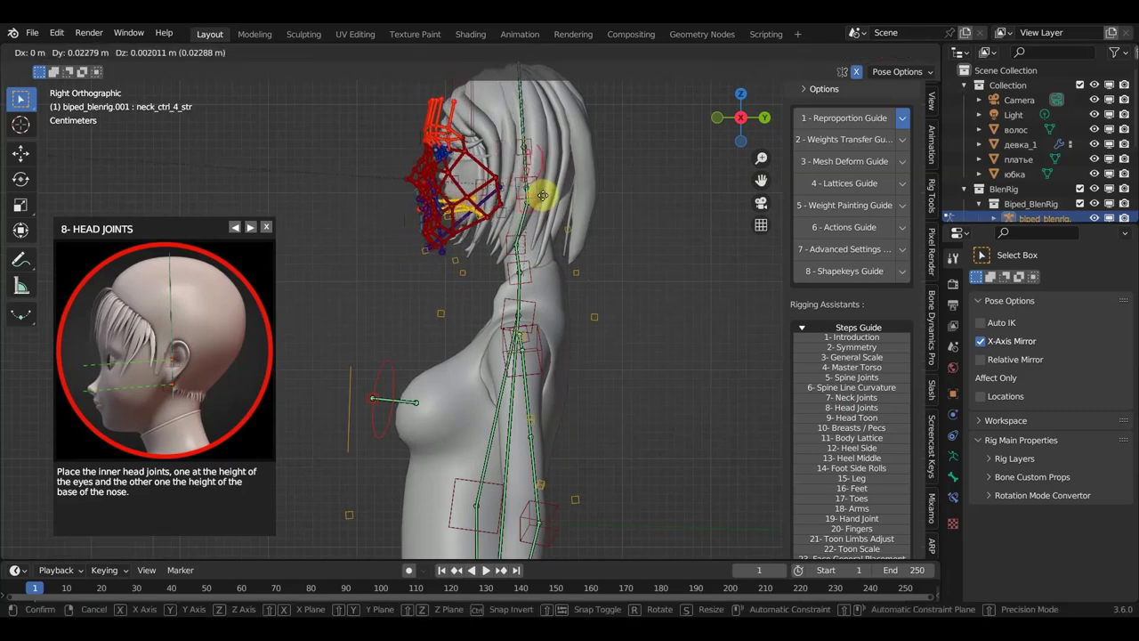
left_click(545, 200)
Drag one more neck control joint into place along the neck.
left_click_drag(527, 248, 538, 308)
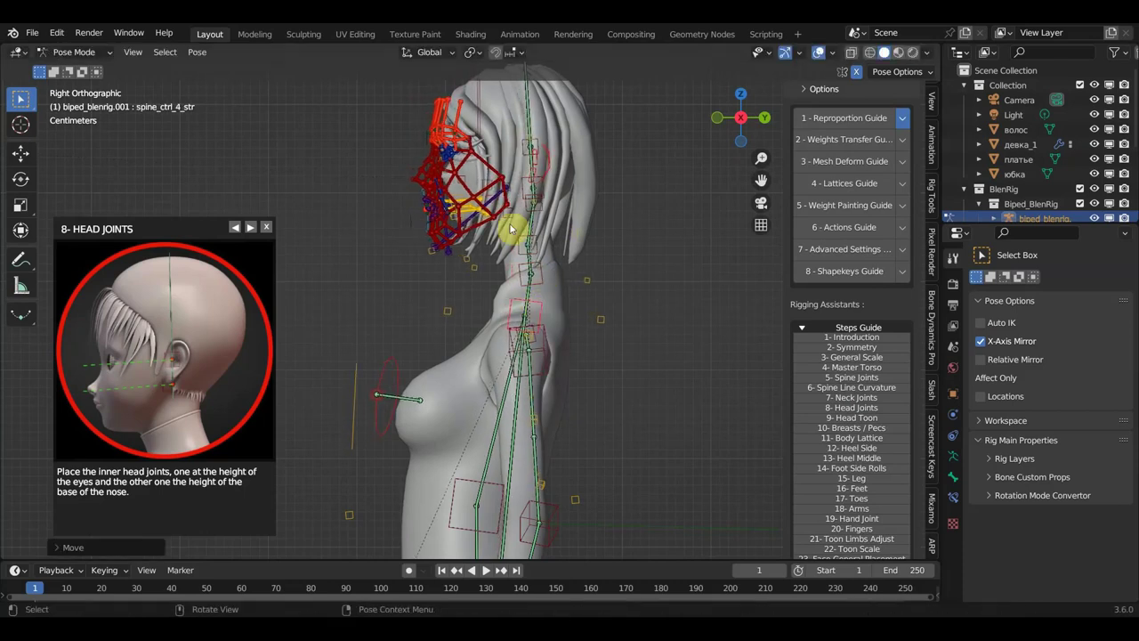
scroll(508, 236, "down", 1)
scroll(499, 335, "down", 1)
scroll(516, 173, "up", 1)
scroll(514, 174, "up", 1)
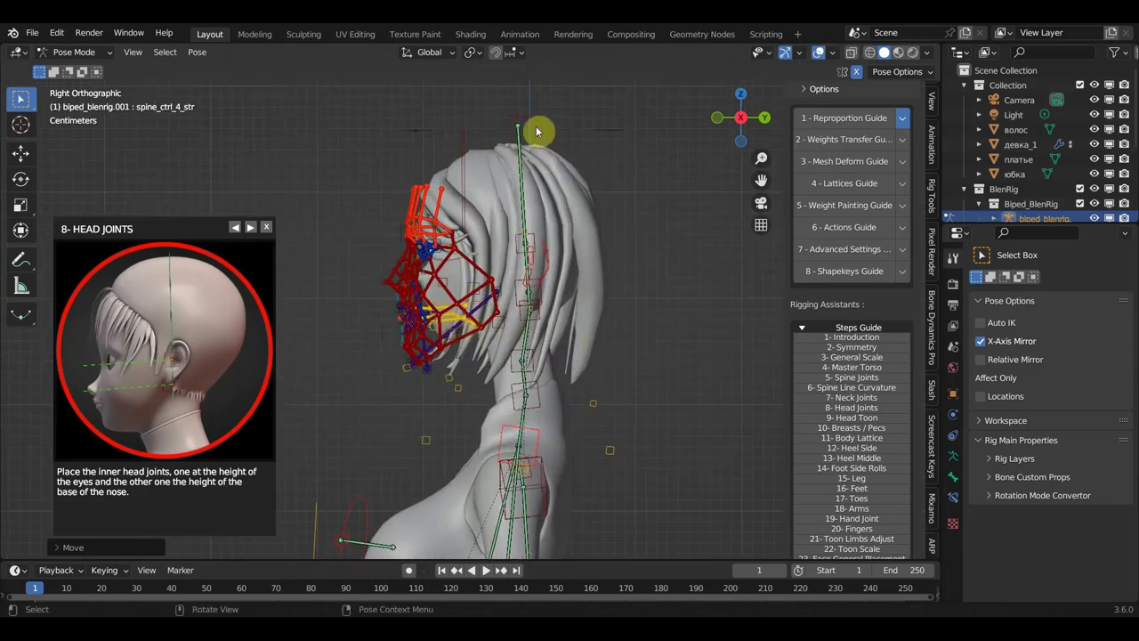
mouse_move(394, 330)
middle_mouse_down()
mouse_move(598, 319)
mouse_move(486, 322)
middle_mouse_up()
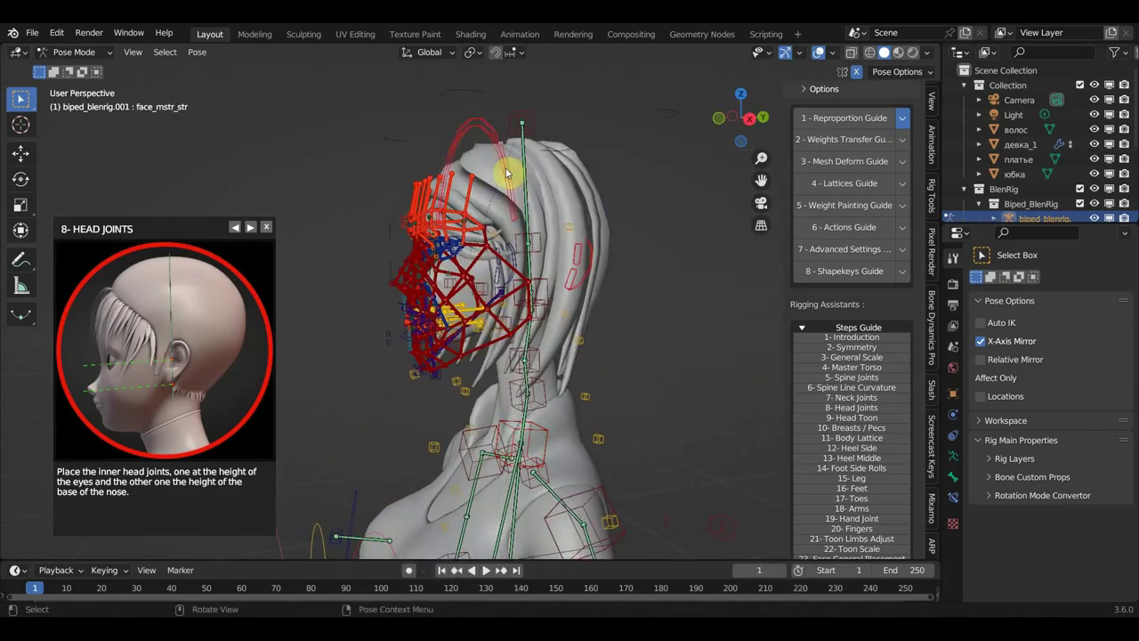
In front view, scale the face_mstr_str face rig down to fit the face.
key("KP_1")
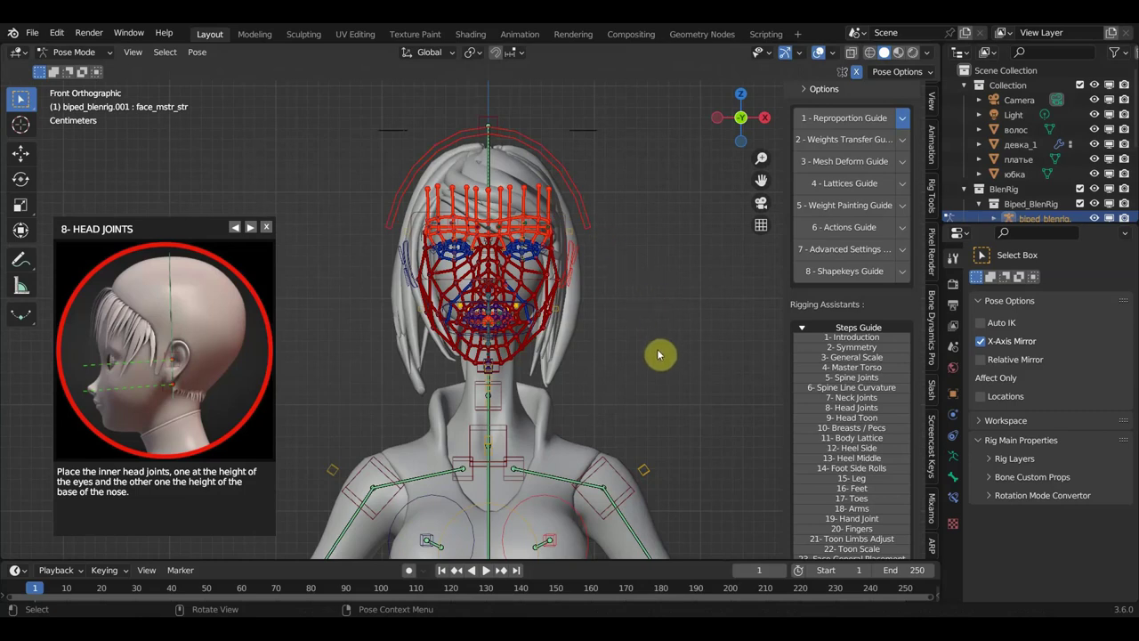
key("s")
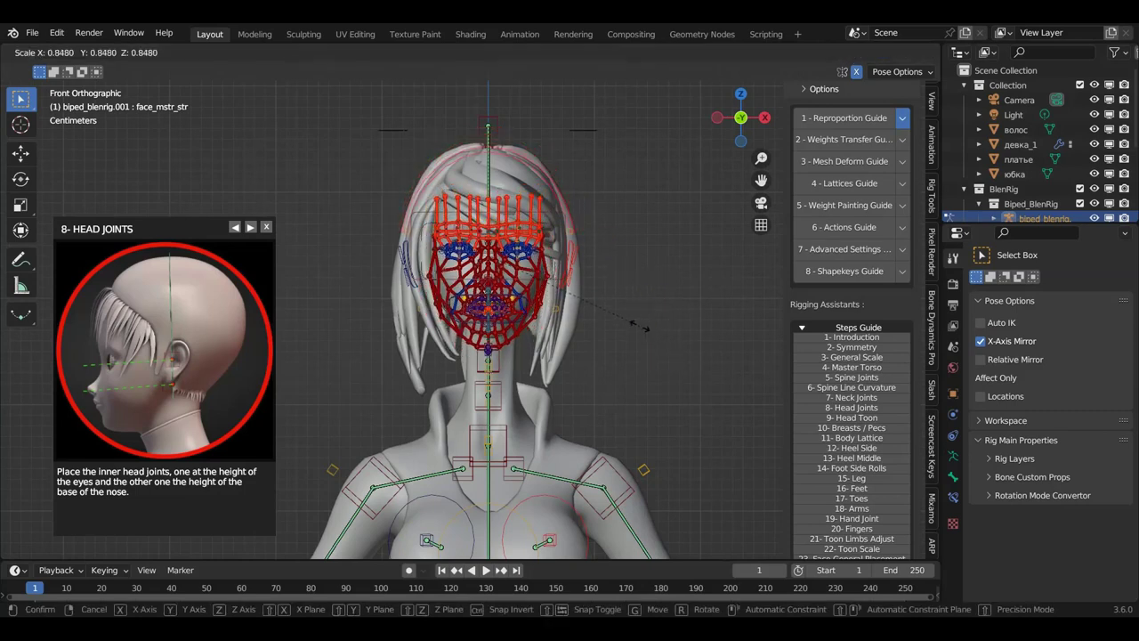
left_click(645, 330)
middle_click_drag(579, 359, 488, 352)
From the right side view, shrink the face rig further (about 0.84) and move it onto the face.
key("KP_3")
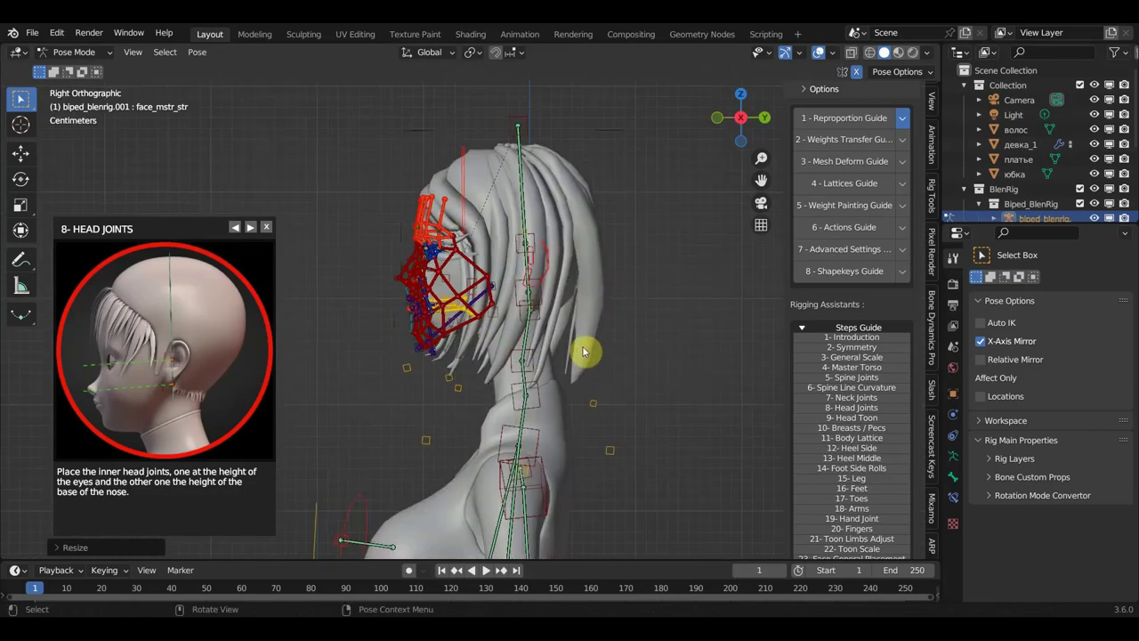
scroll(579, 332, "up", 1)
scroll(605, 343, "up", 2)
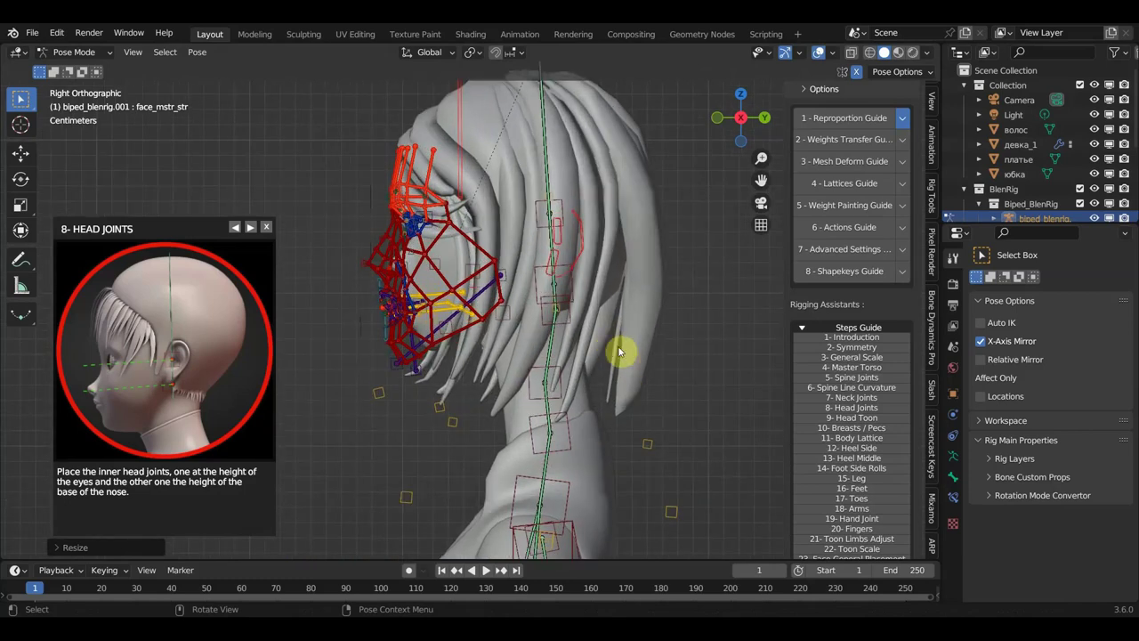
key("s")
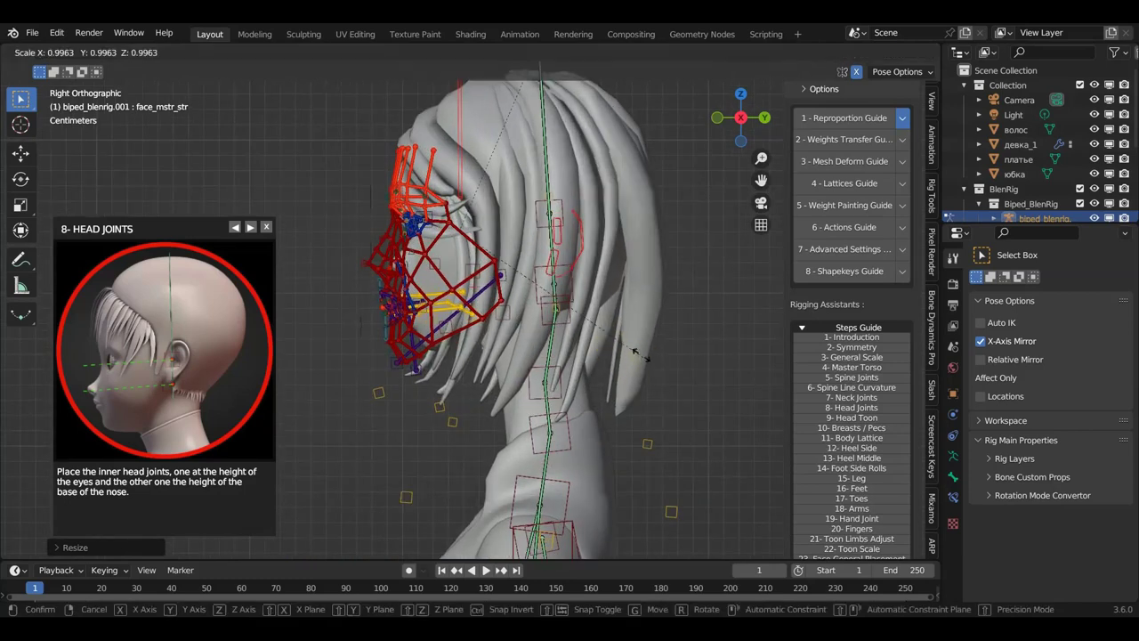
left_click(611, 344)
key("g")
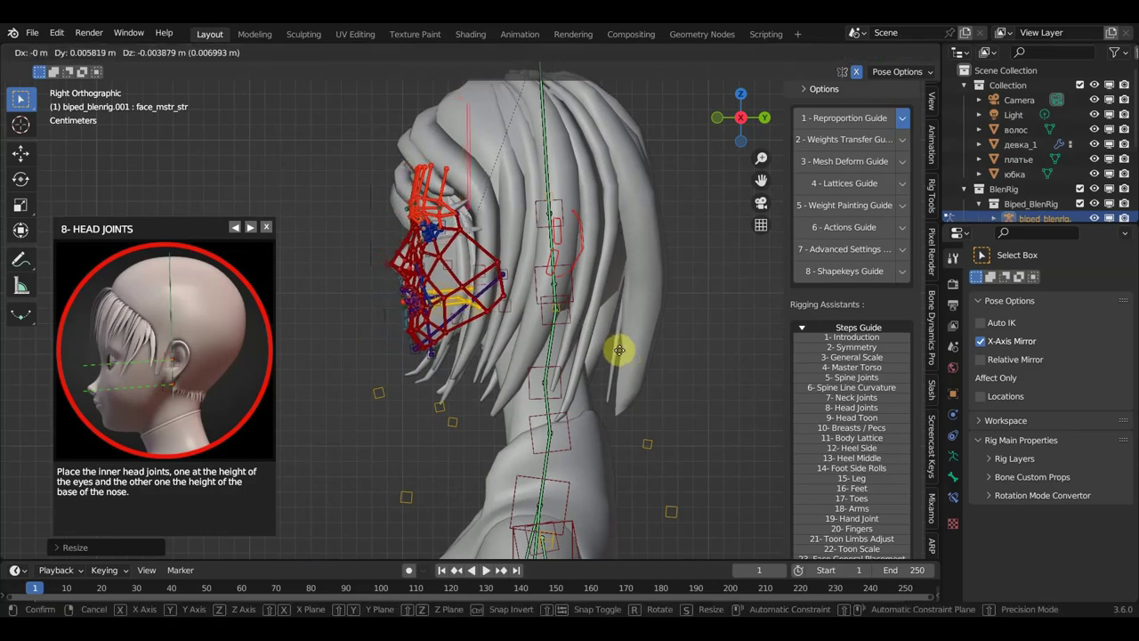
left_click(619, 351)
key("KP_1")
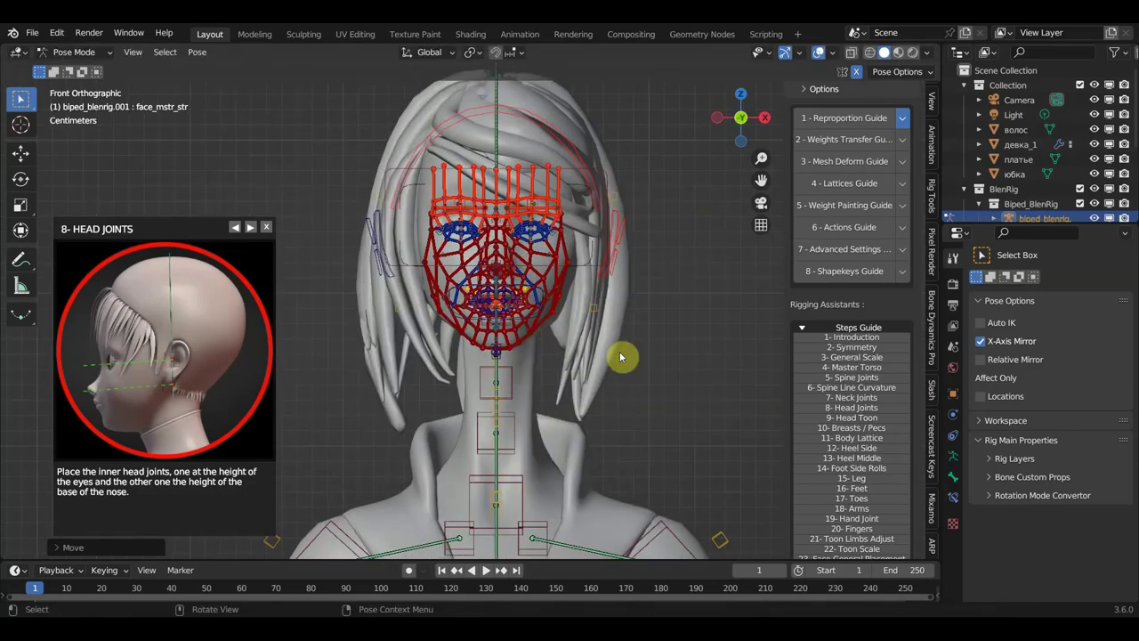
Move the main head bone at the top of the rig into a new position.
scroll(606, 329, "up", 4)
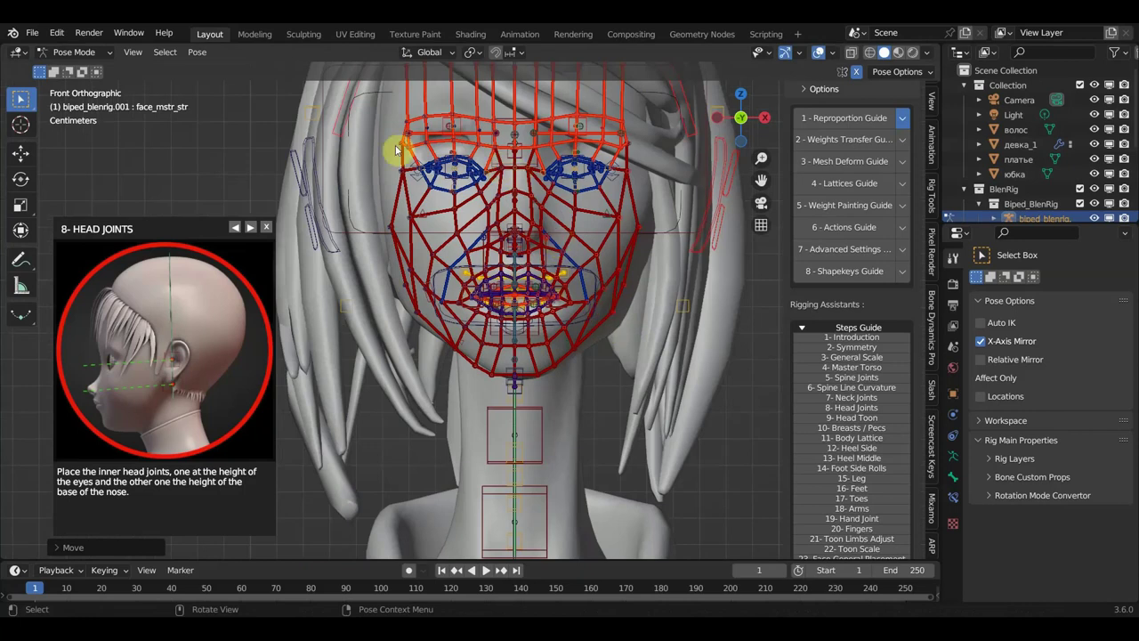
scroll(512, 197, "down", 4)
scroll(516, 211, "up", 1, "shift")
scroll(521, 267, "up", 2, "shift")
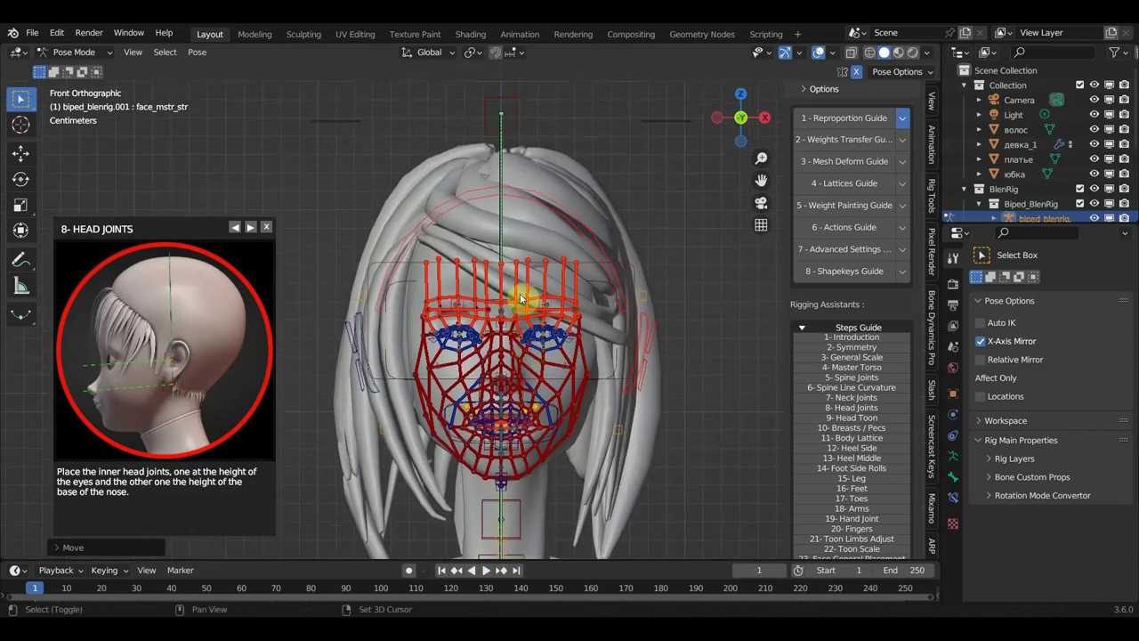
left_click(510, 105)
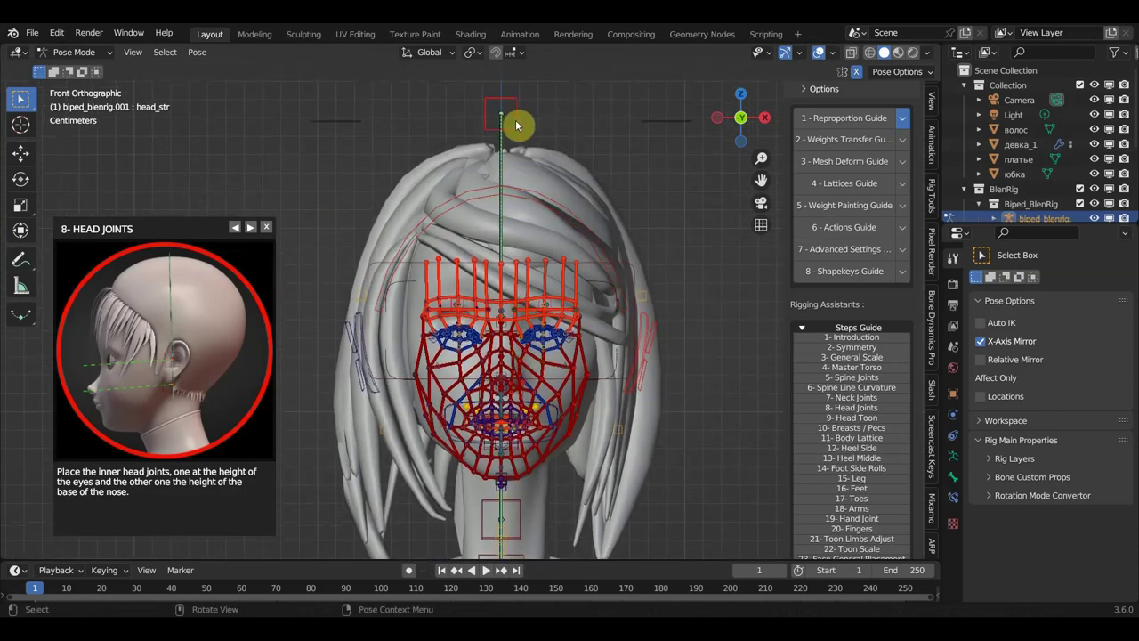
key("g")
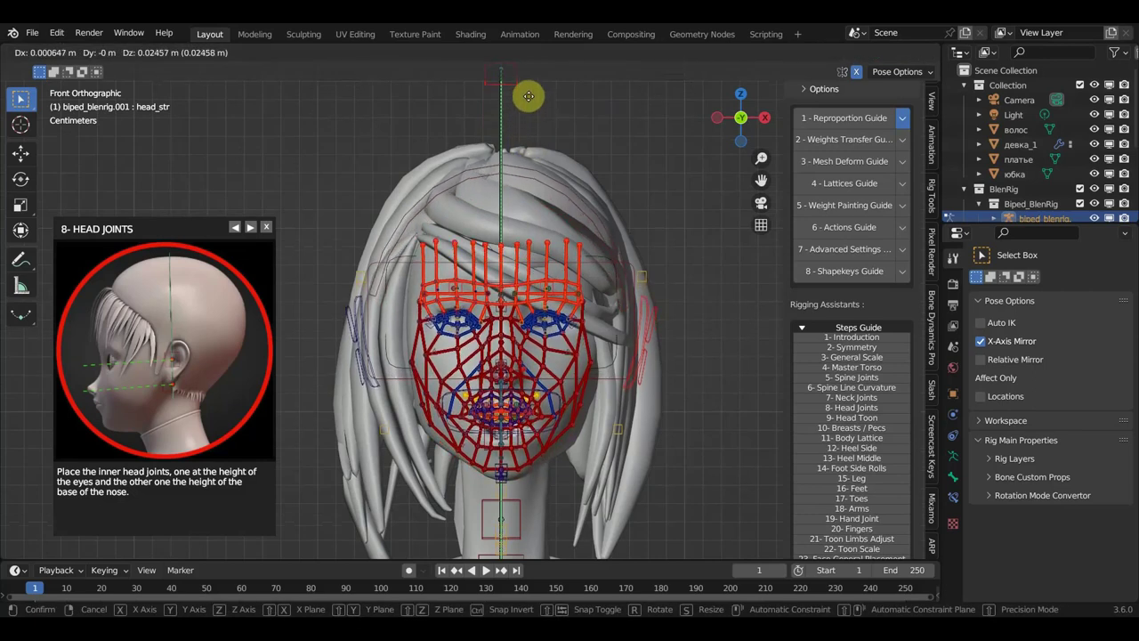
left_click(528, 98)
Zoom in on the mouth and move the jaw bone under the chin.
scroll(587, 347, "up", 1)
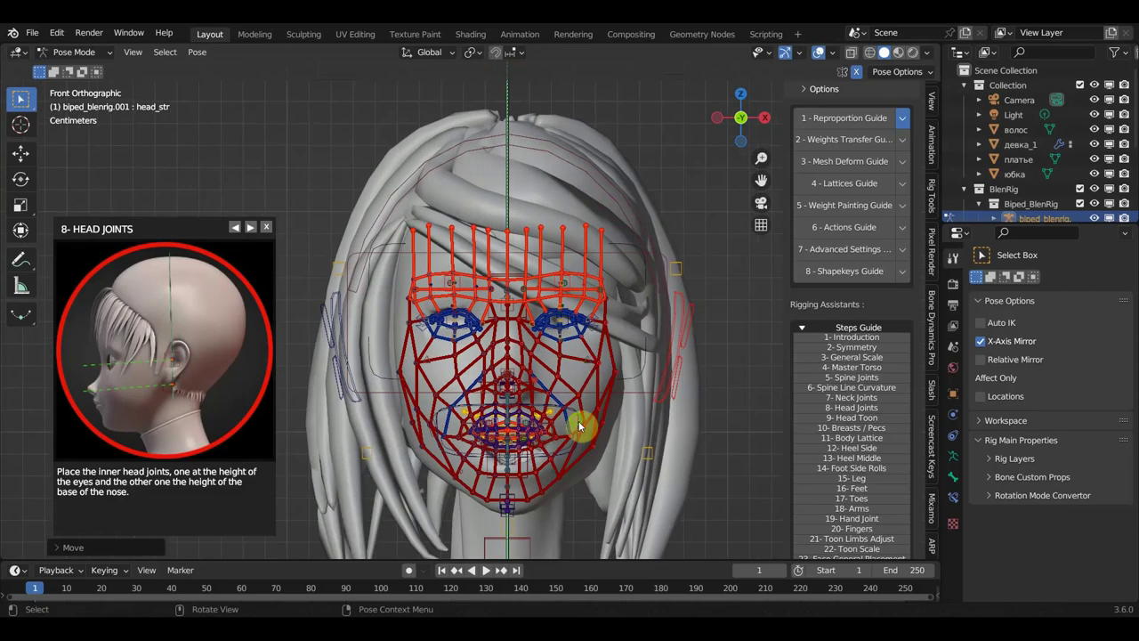
middle_click_drag(578, 421, 546, 255, "shift")
scroll(485, 263, "up", 1)
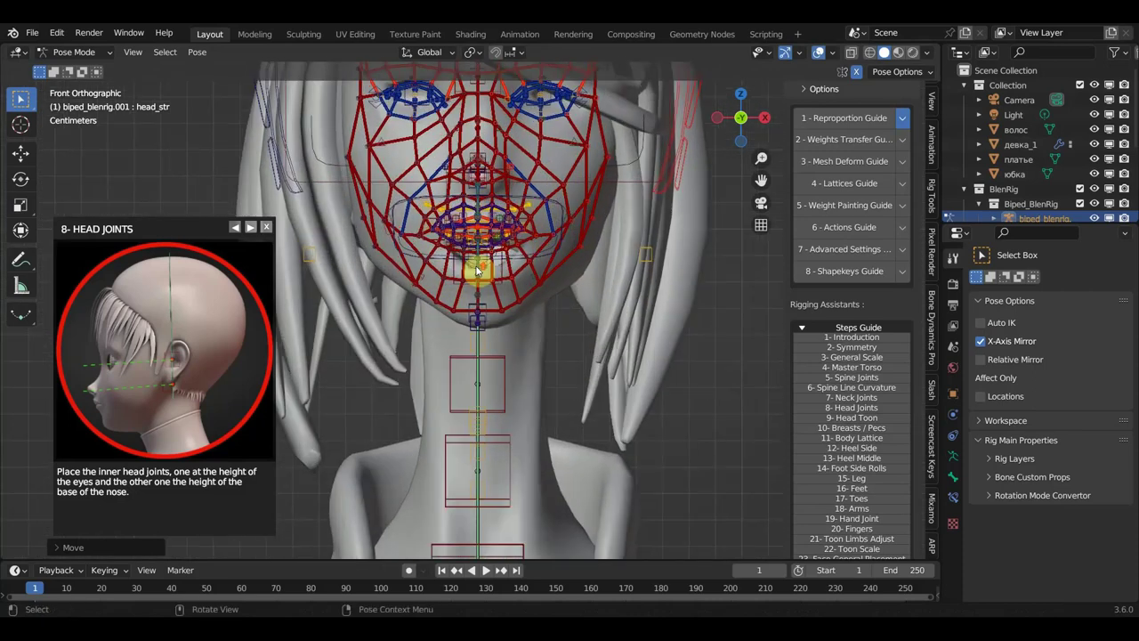
scroll(503, 258, "up", 1)
middle_click_drag(517, 255, 520, 286, "shift")
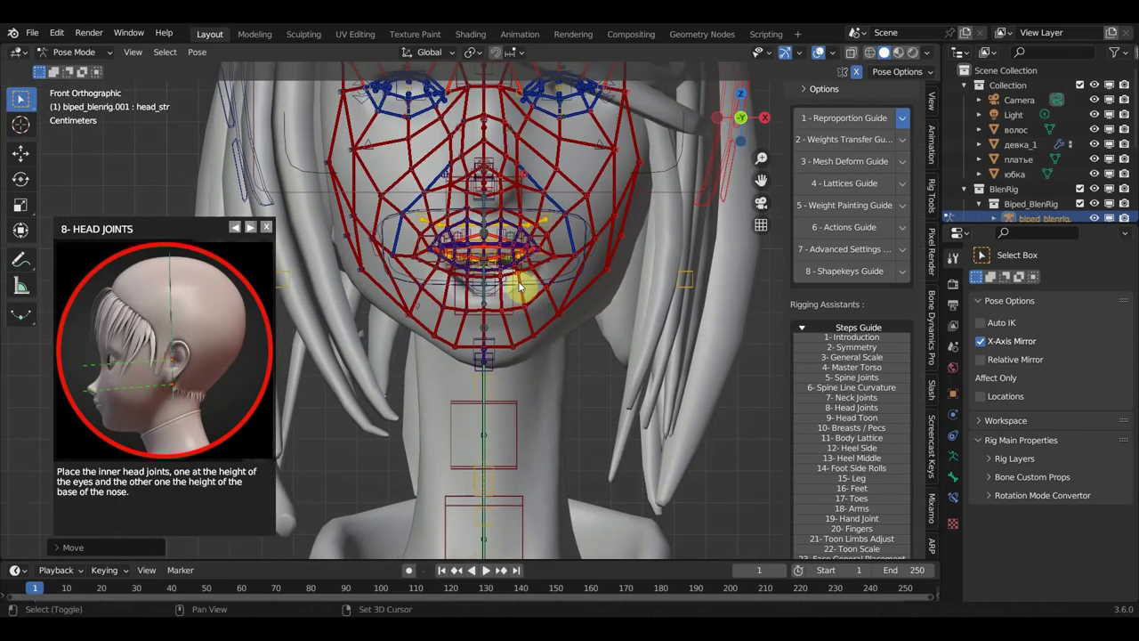
scroll(520, 286, "up", 1)
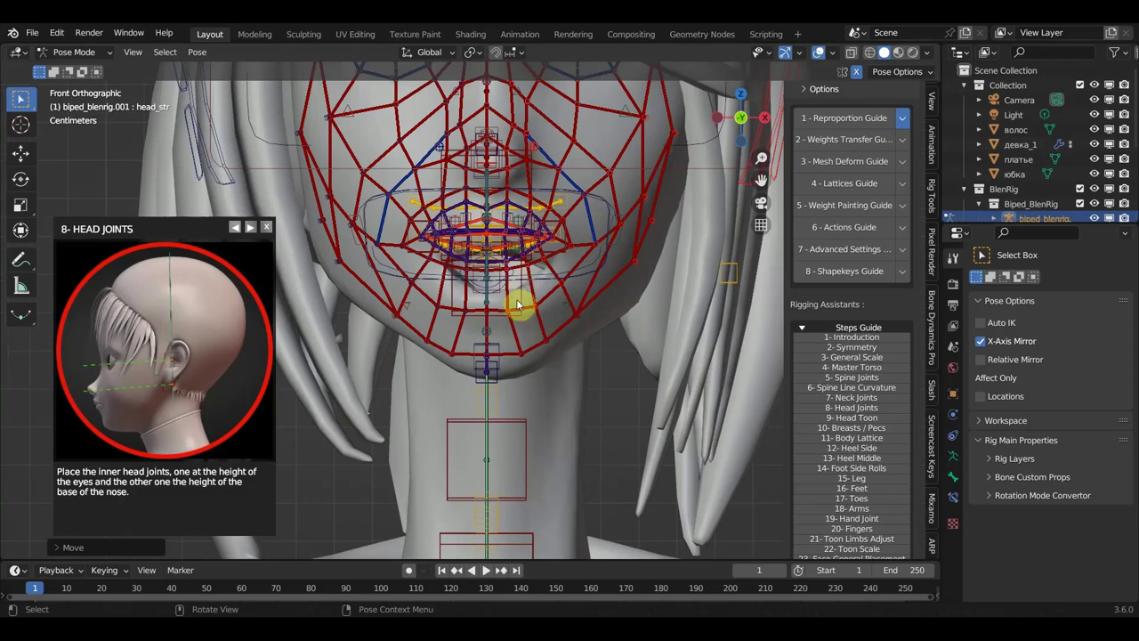
left_click(525, 304)
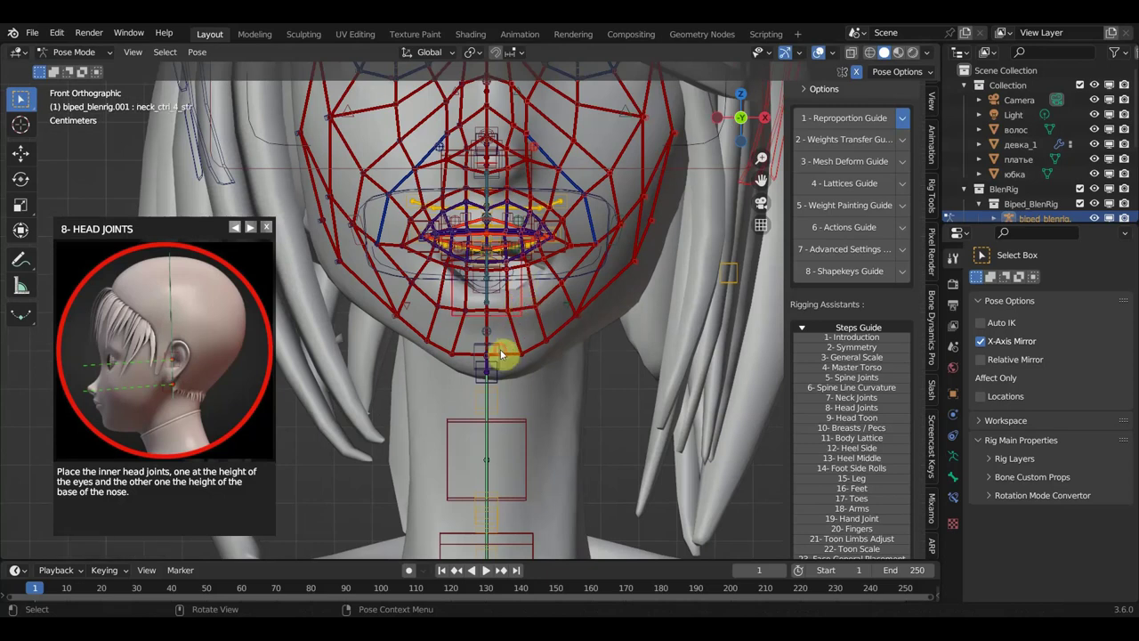
key("g")
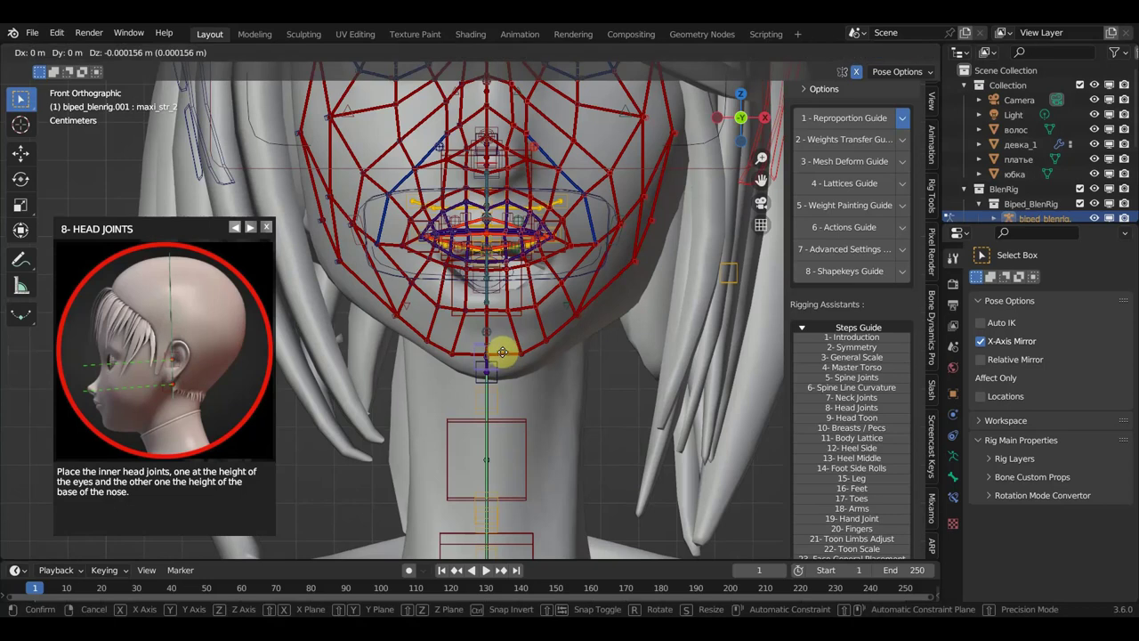
left_click(503, 356)
Reposition the mouth location bone and nudge the neck_ctrl_4_str control down slightly.
left_click(498, 381)
key("g")
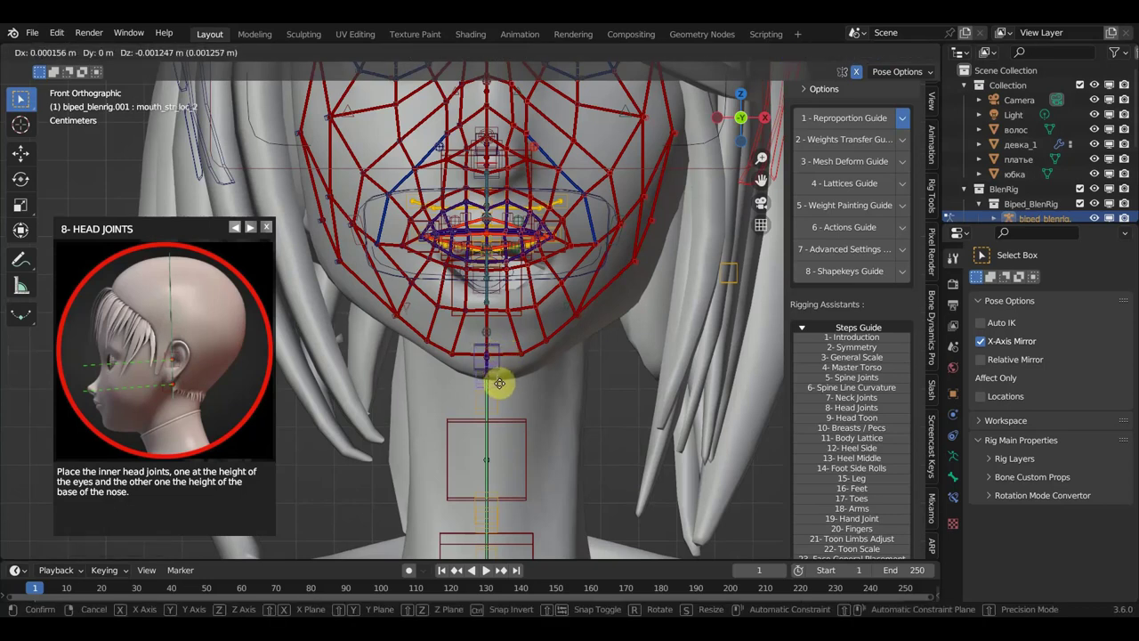
left_click(490, 349)
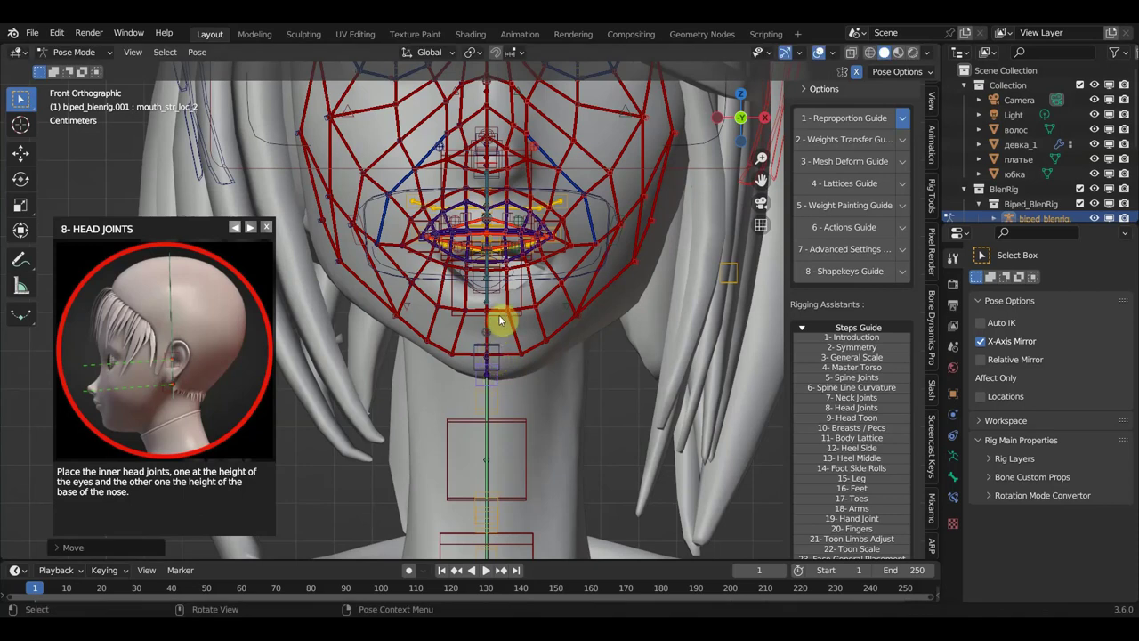
left_click(503, 321)
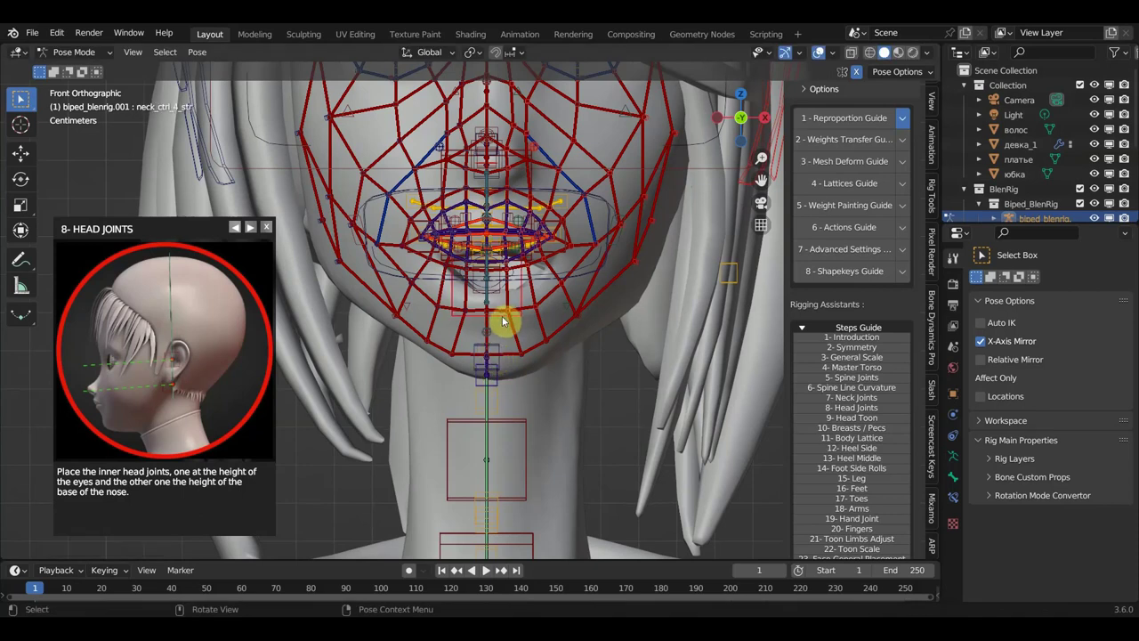
key("g")
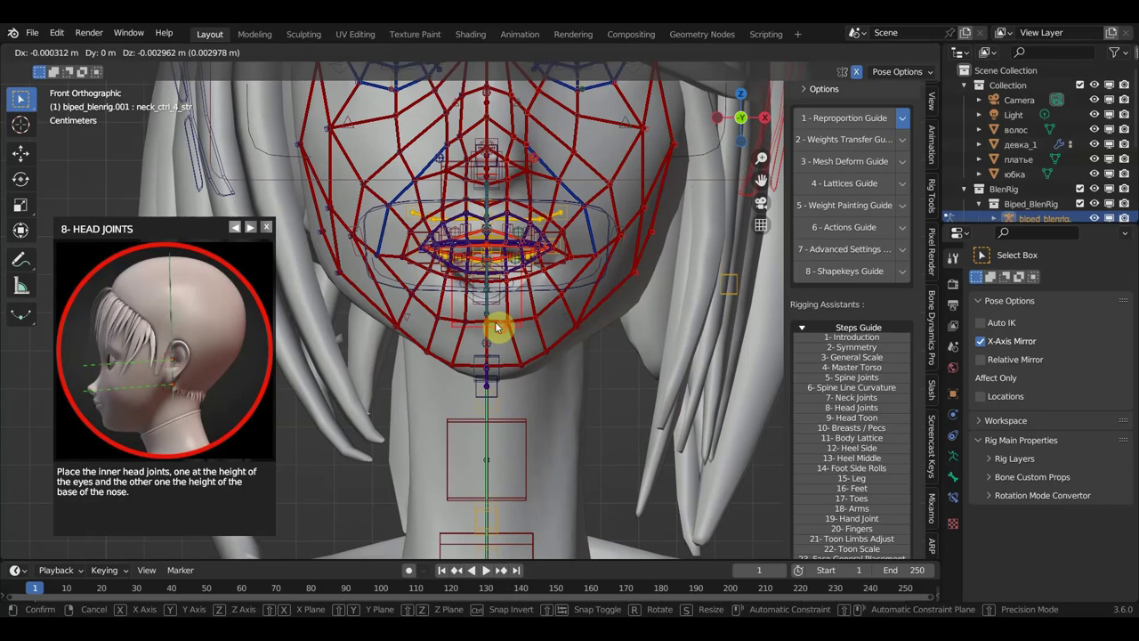
left_click(496, 327)
With the whole head in view, move the head_str bone above the head up slightly.
scroll(503, 324, "down", 1)
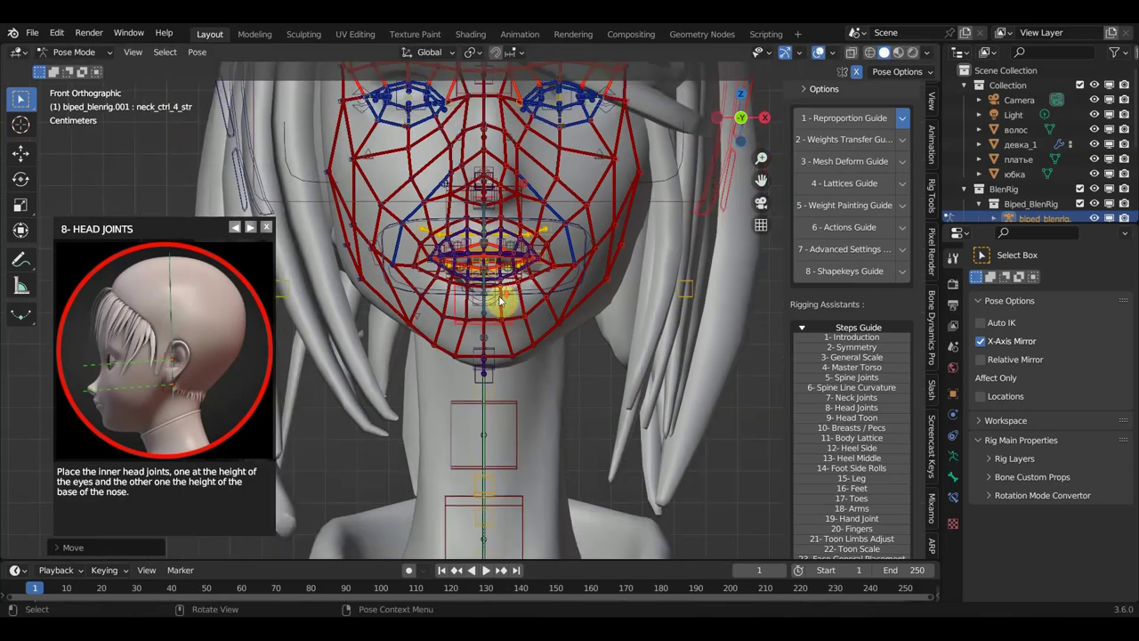
scroll(507, 316, "down", 2)
middle_click_drag(484, 203, 483, 230, "shift")
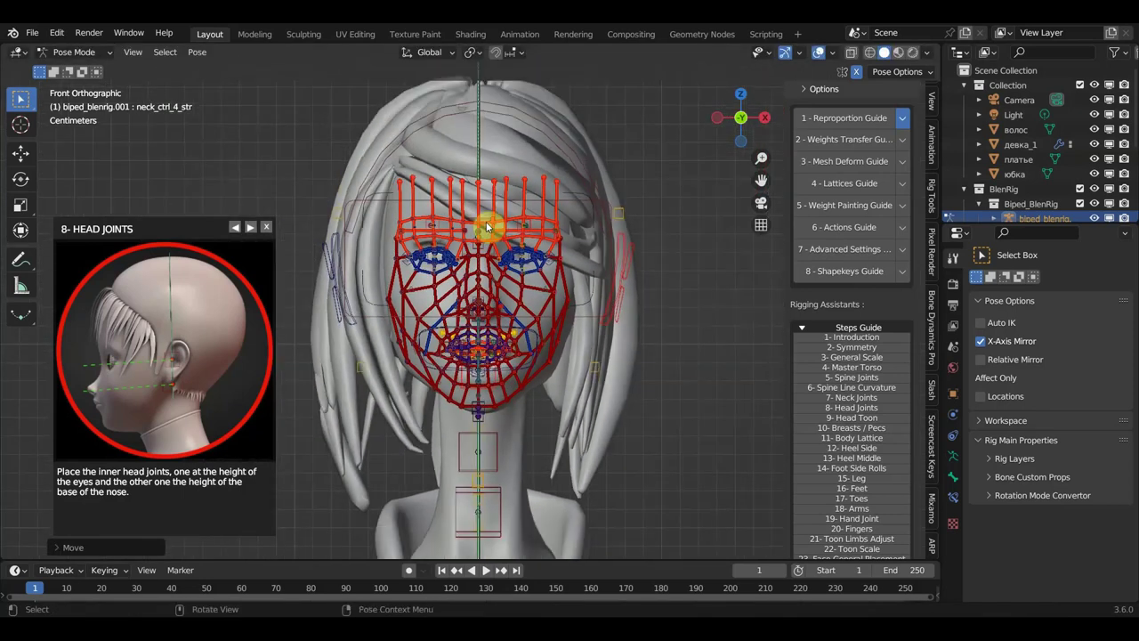
scroll(488, 133, "down", 3)
middle_click_drag(483, 102, 478, 110, "shift")
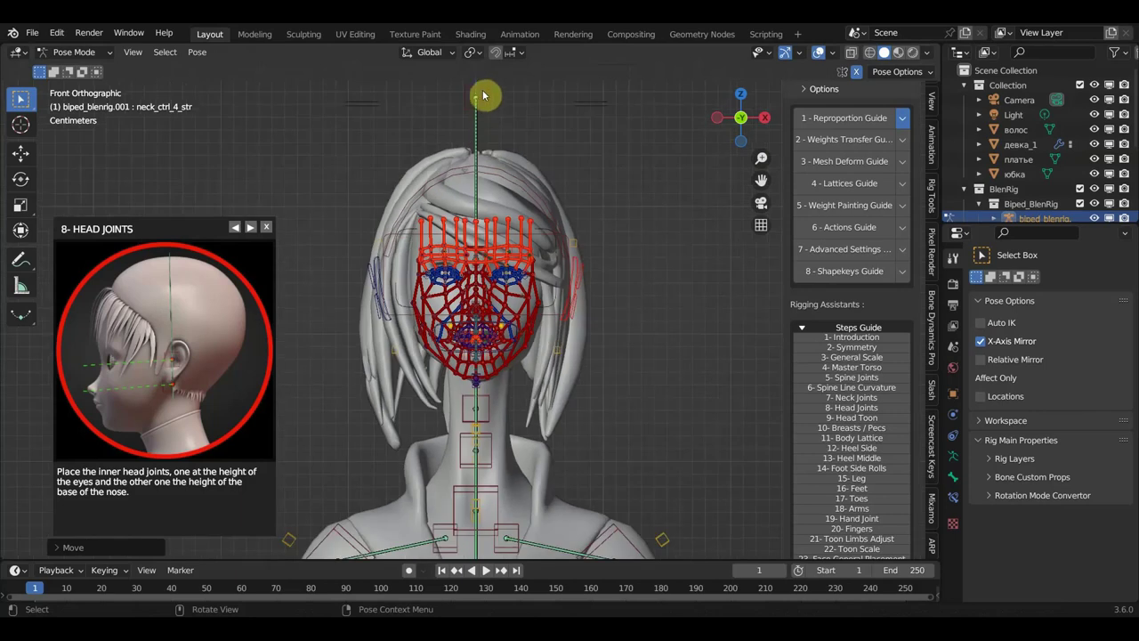
left_click(485, 96)
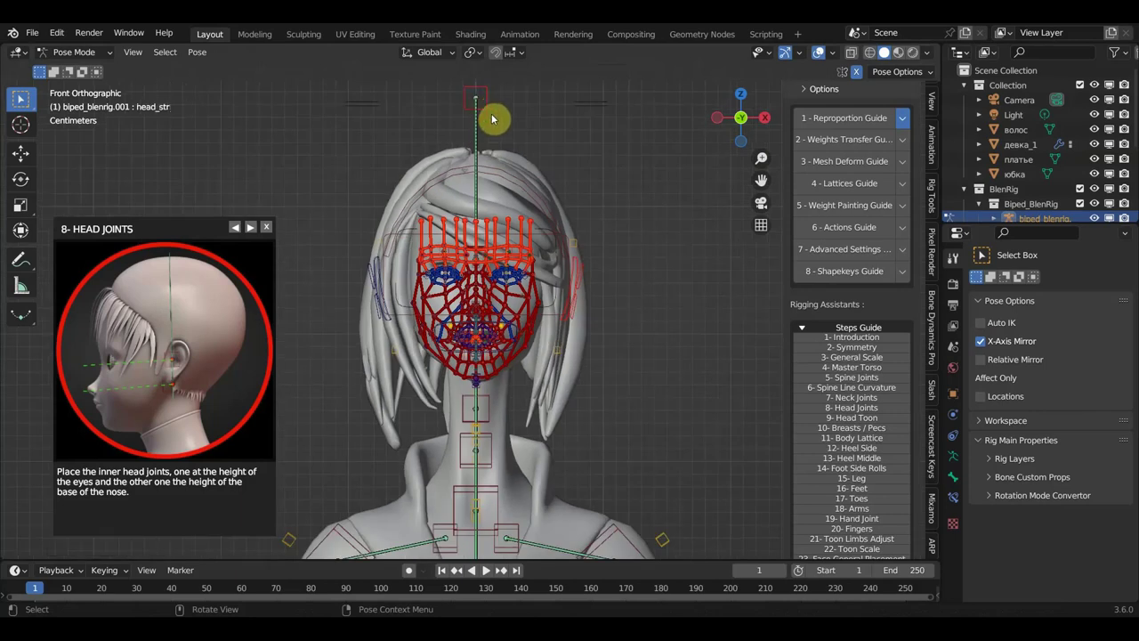
key("g")
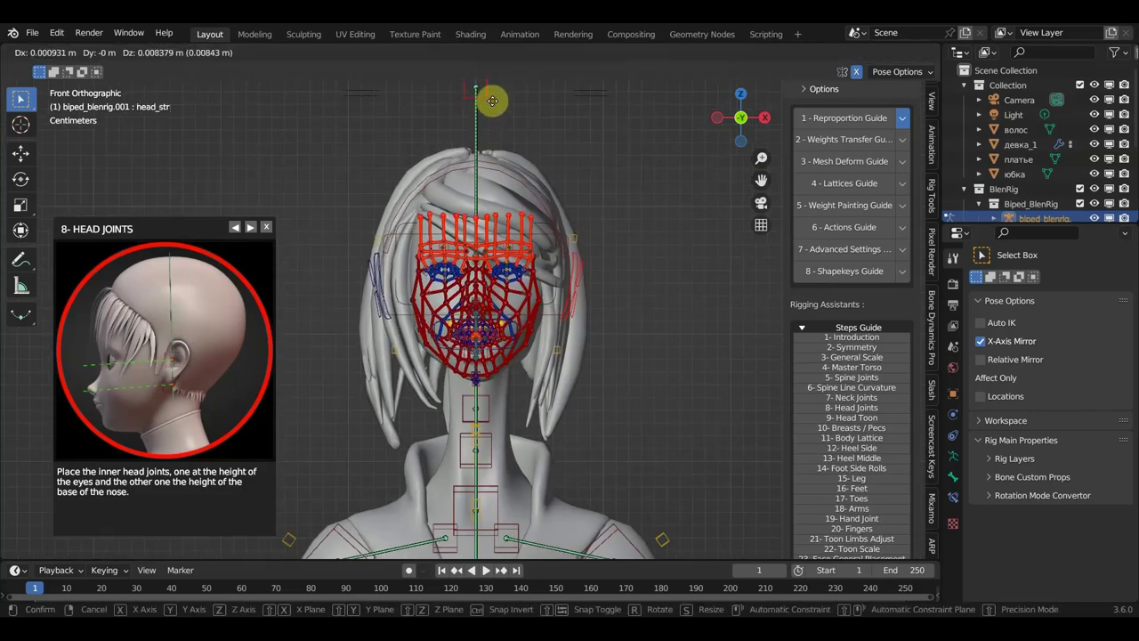
left_click(494, 104)
scroll(509, 284, "up", 4)
Centre the view on the mouth rig and reposition the neck control bone below the mouth.
scroll(516, 329, "up", 1)
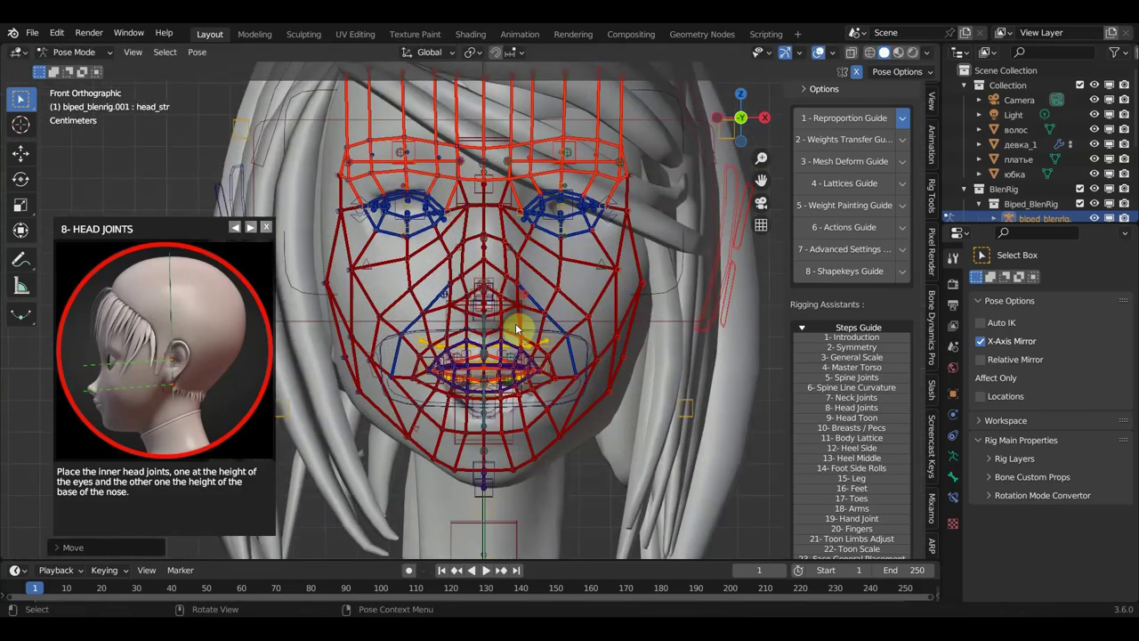
left_click_drag(516, 297, 513, 283)
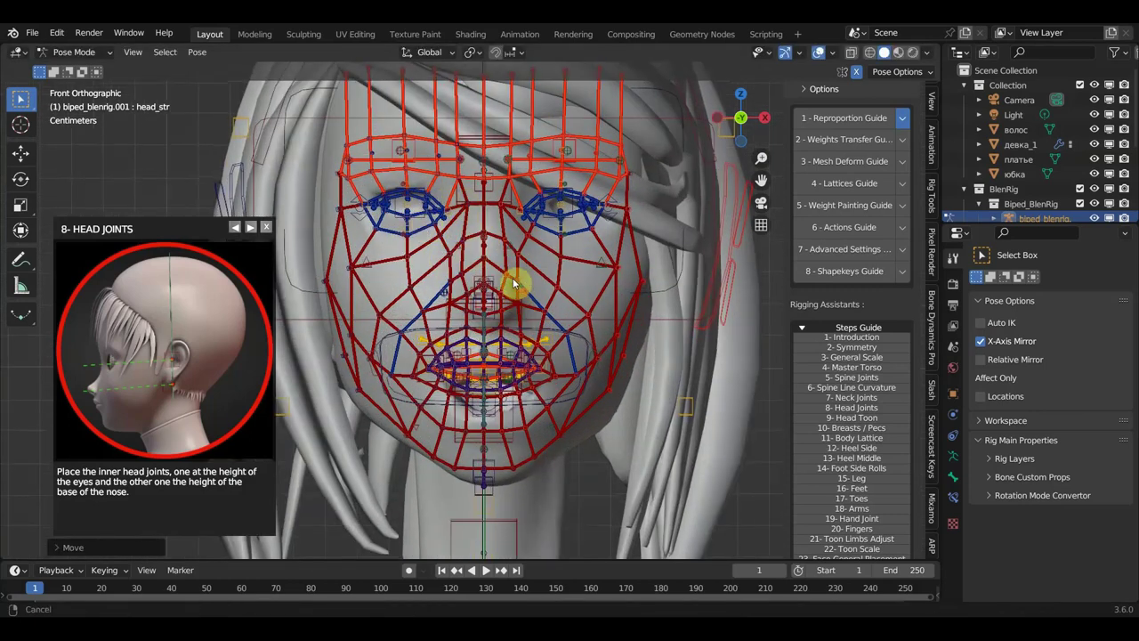
scroll(514, 285, "up", 1)
scroll(507, 298, "up", 1)
scroll(515, 306, "up", 1)
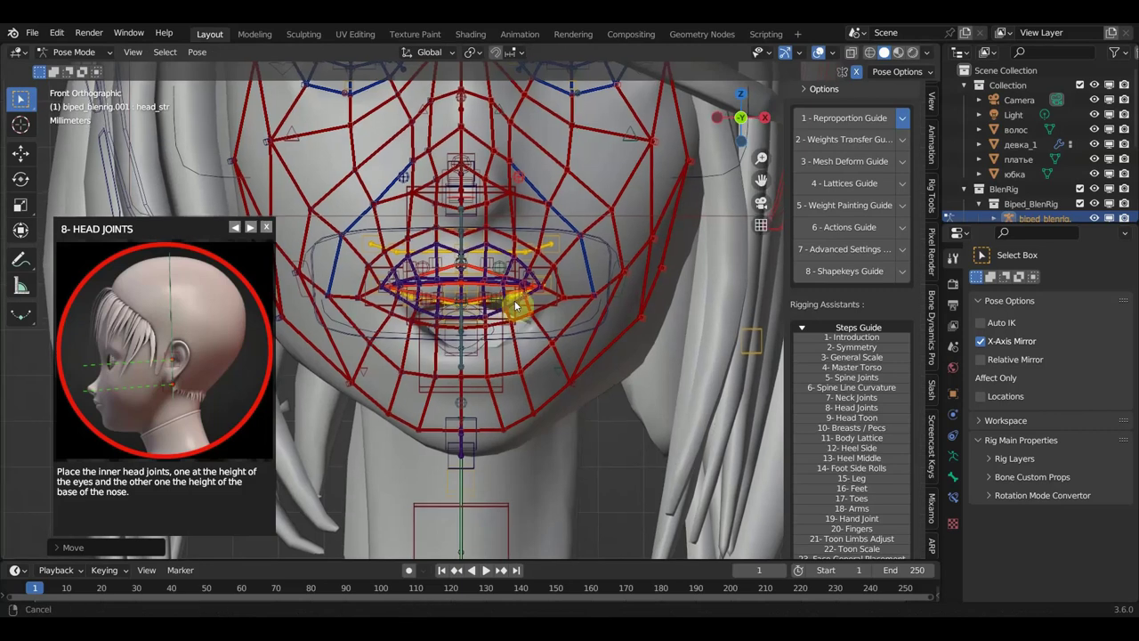
middle_click_drag(515, 305, 534, 290, "shift")
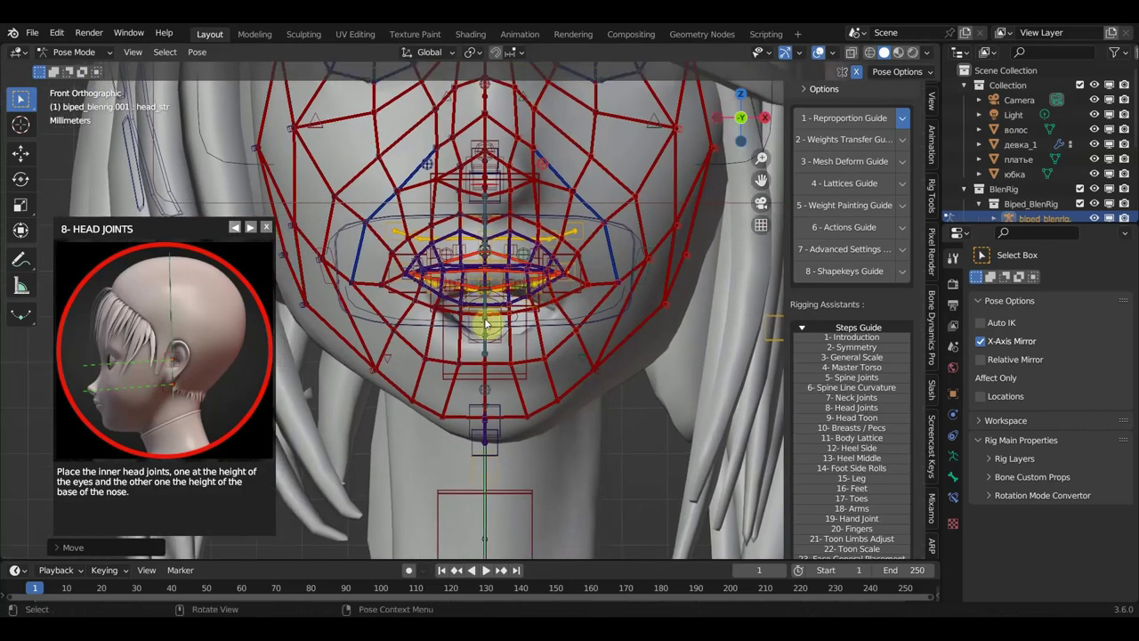
left_click(524, 368)
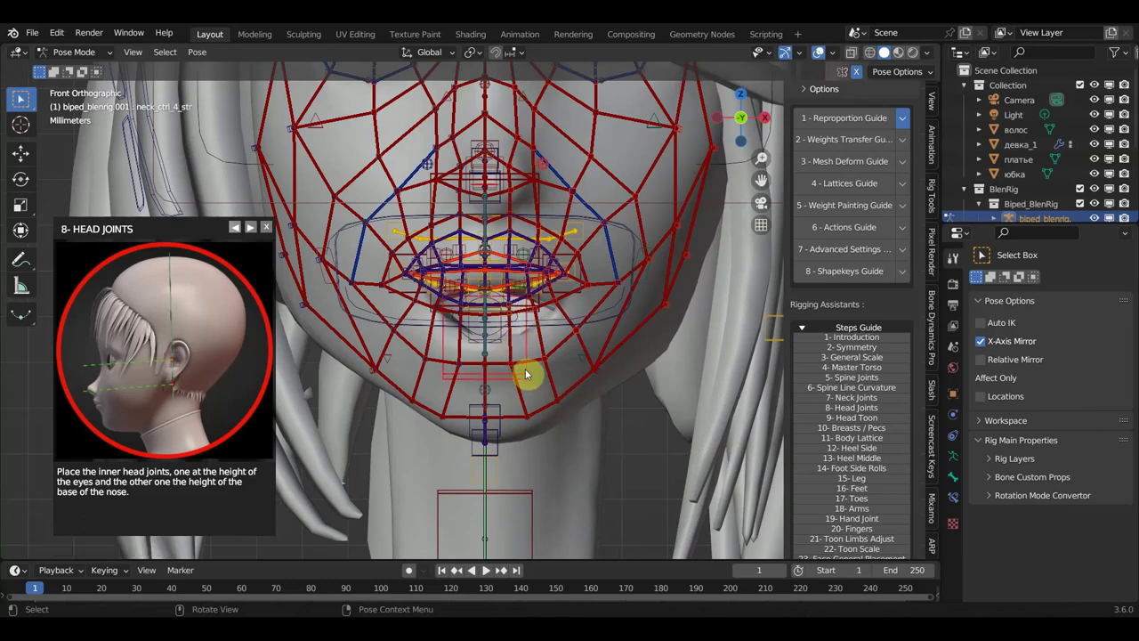
key("g")
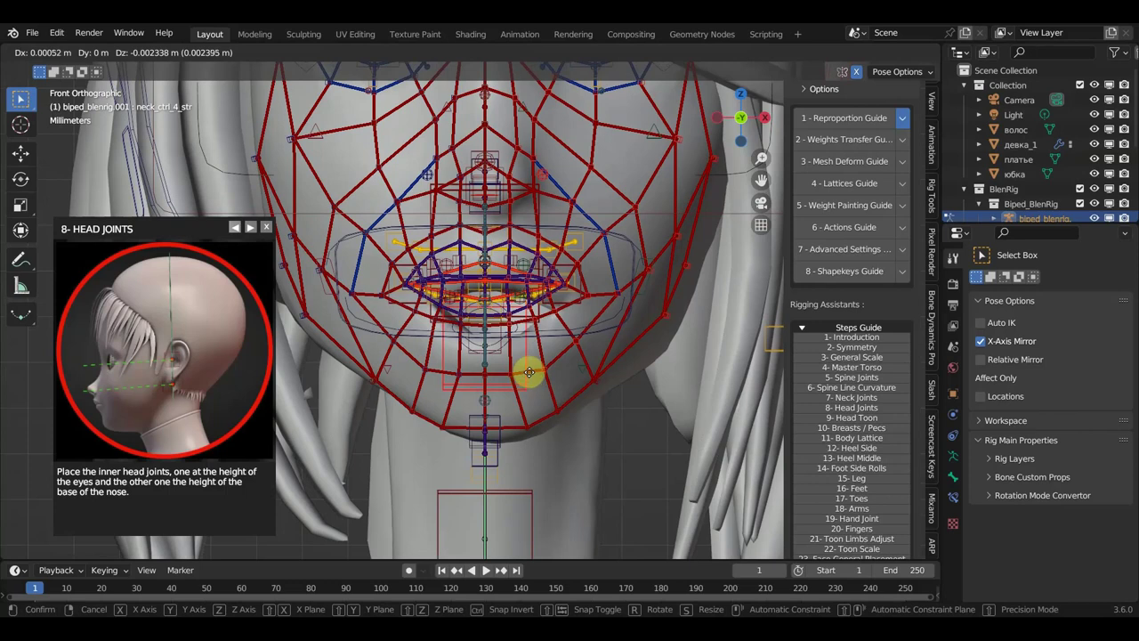
left_click(528, 371)
scroll(523, 374, "down", 2)
key("g")
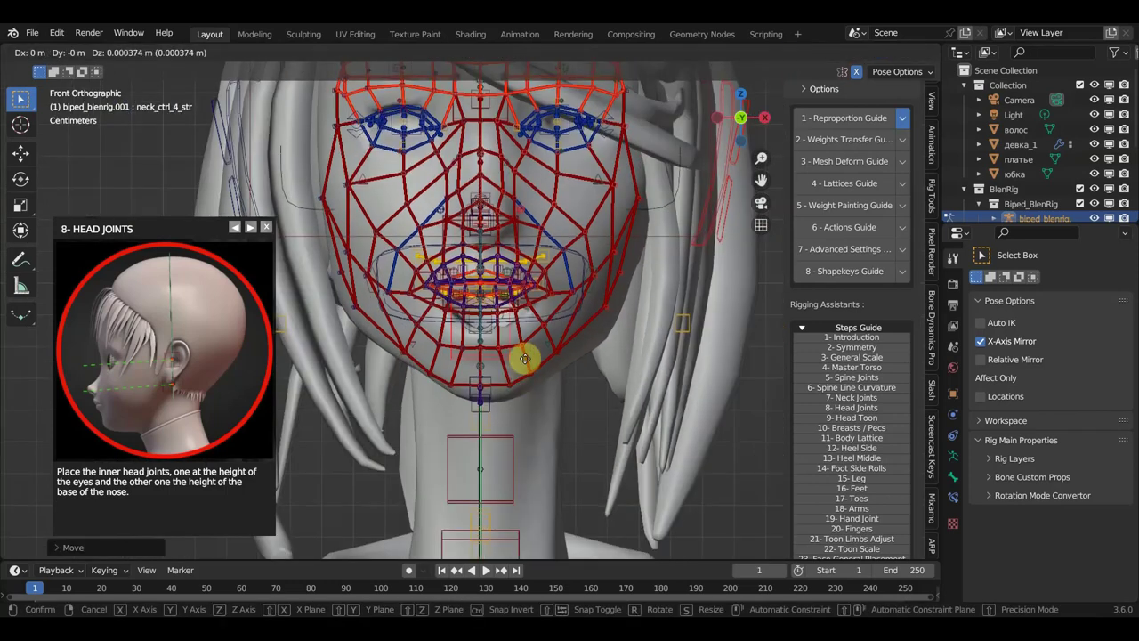
left_click(548, 300)
Move the mid head bone near the mouth downward, then adjust its position again.
left_click(488, 286)
scroll(489, 287, "up", 2)
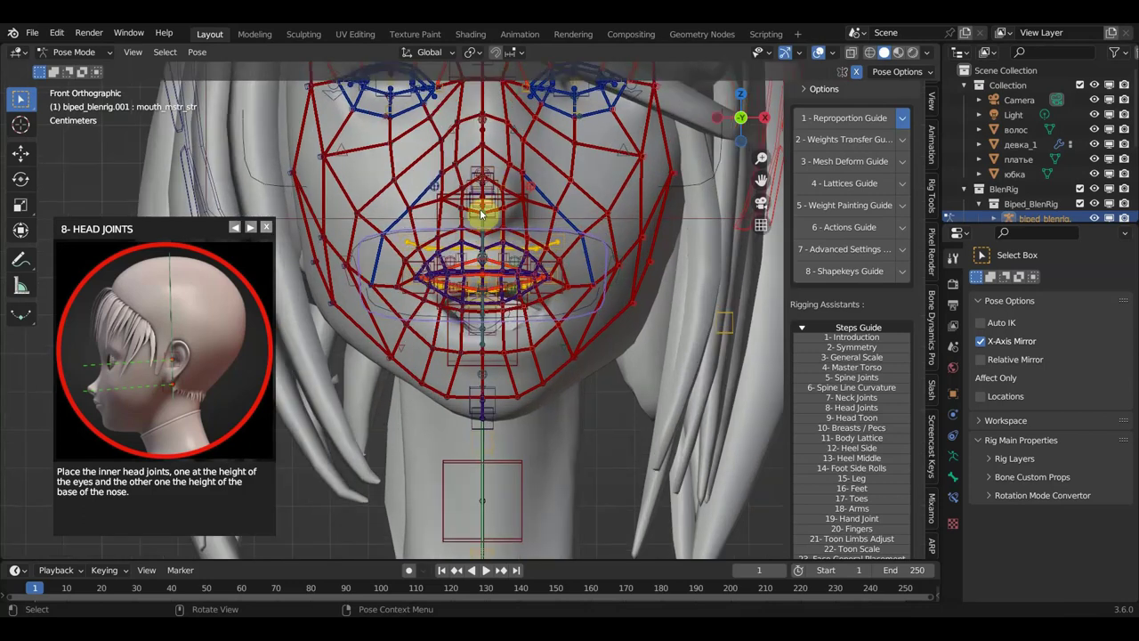
scroll(509, 267, "up", 2)
scroll(489, 284, "up", 1)
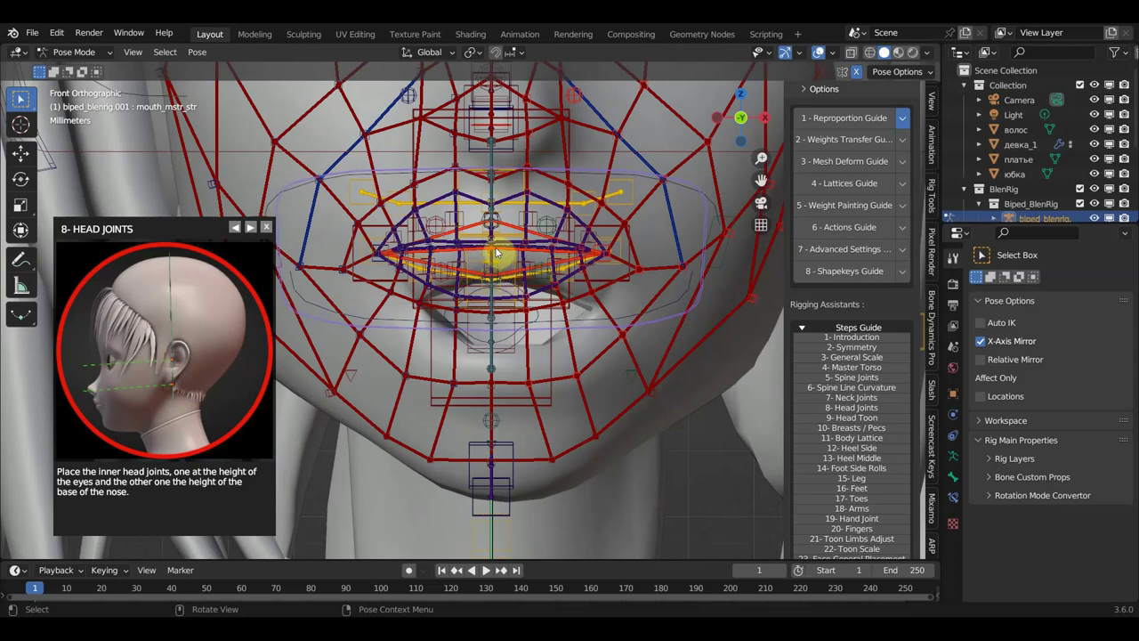
left_click(414, 293)
key("g")
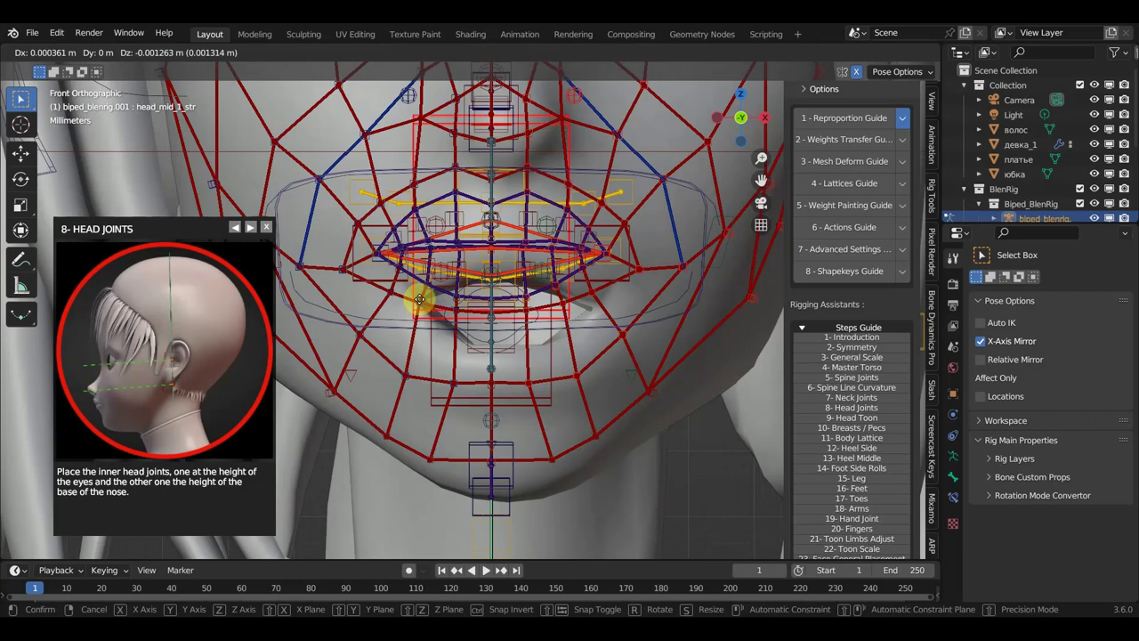
left_click(433, 299)
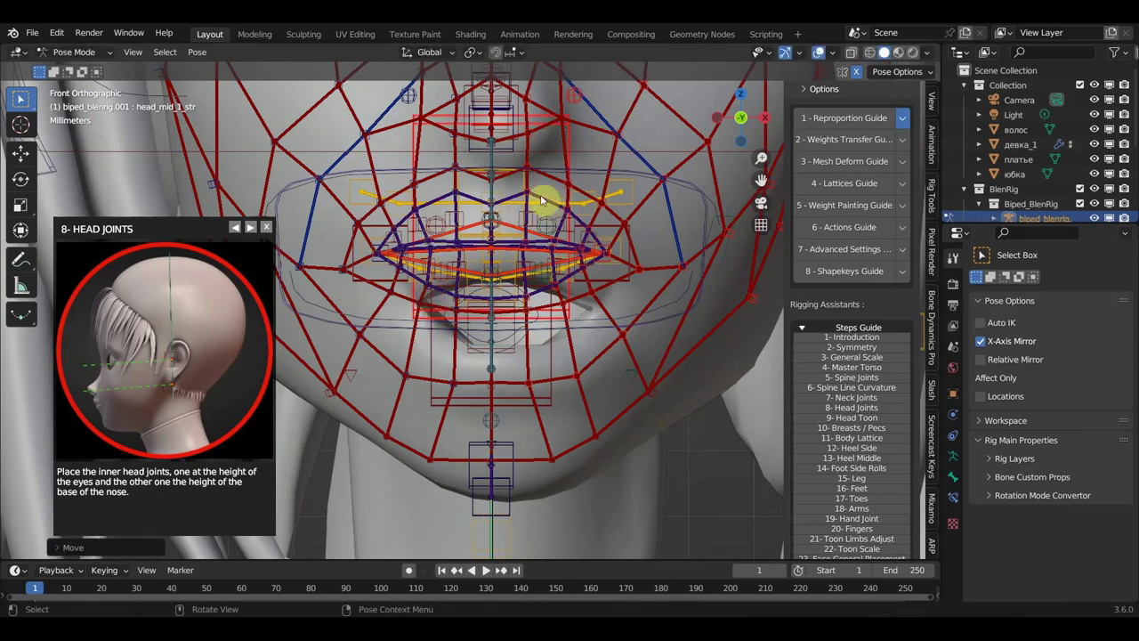
left_click(460, 171)
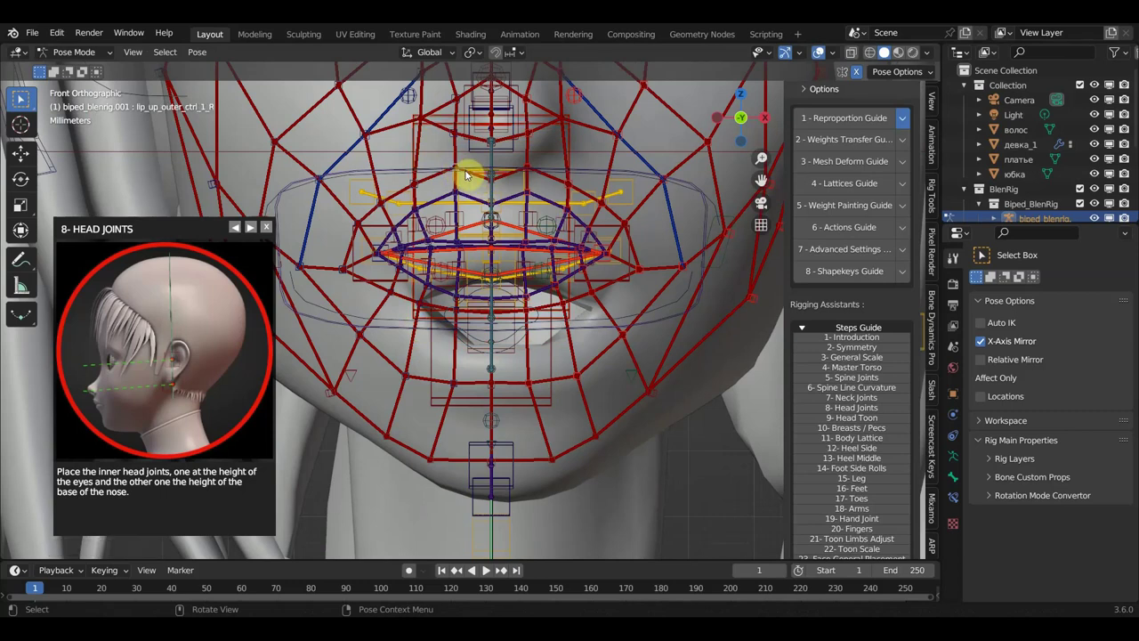
left_click(571, 135)
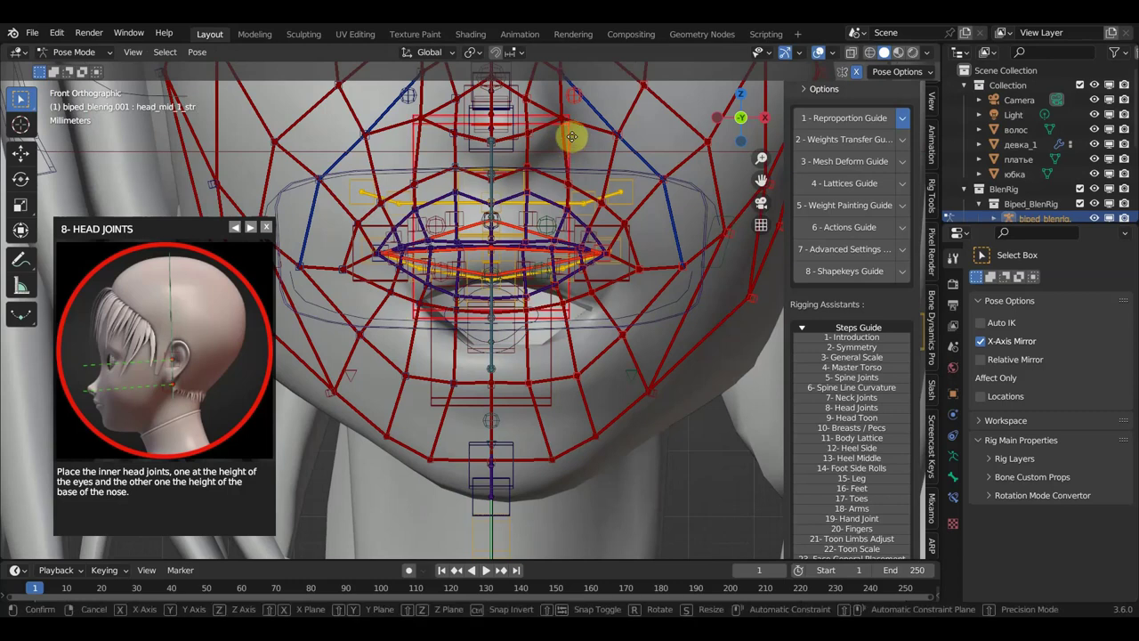
key("g")
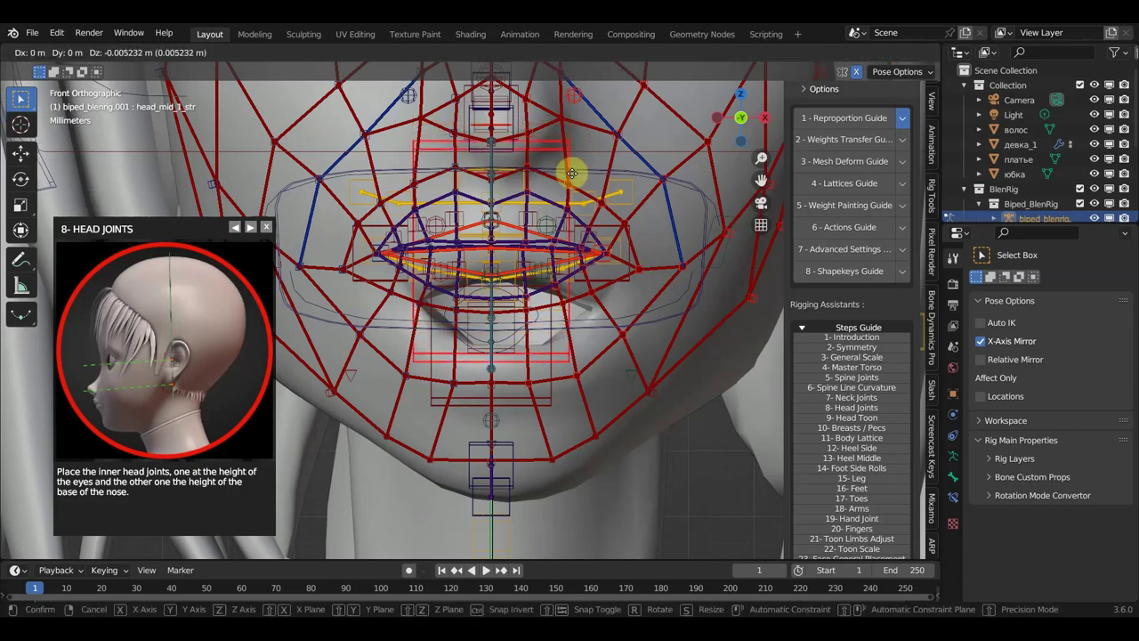
left_click(576, 168)
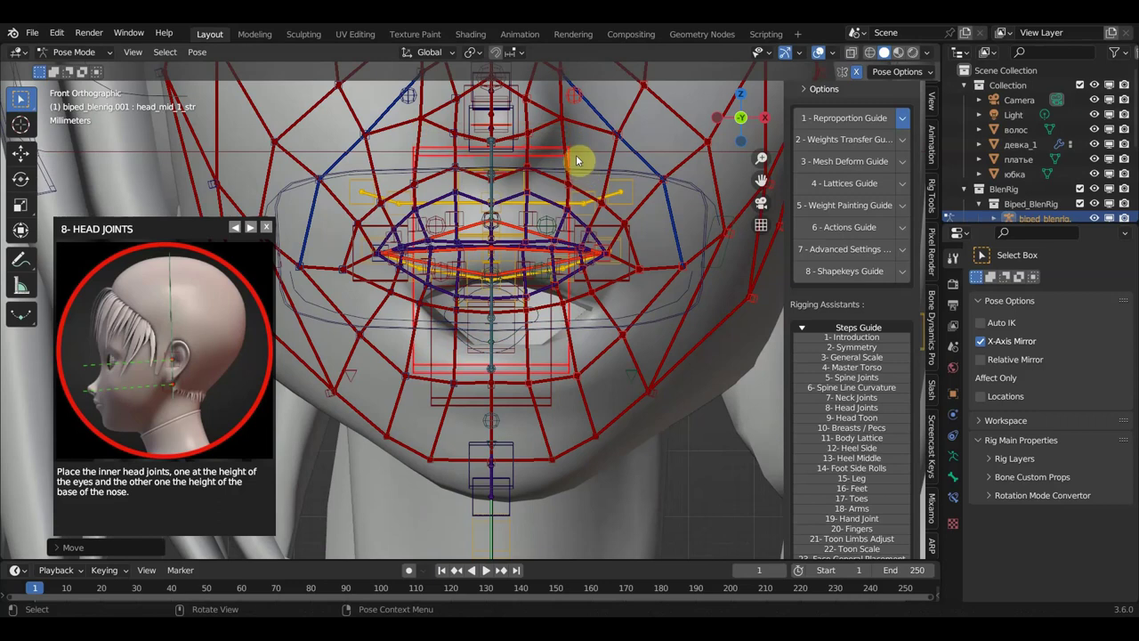
Move the mouth master bone, enlarge the mouth rig to fit the lips, and shift it lower.
left_click(593, 176)
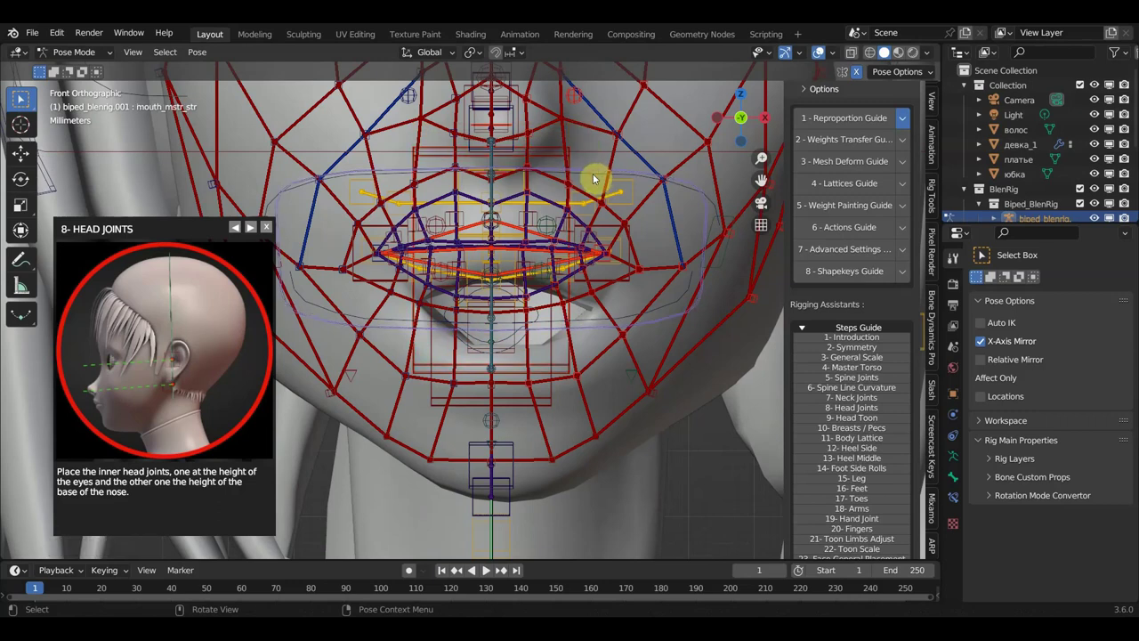
key("g")
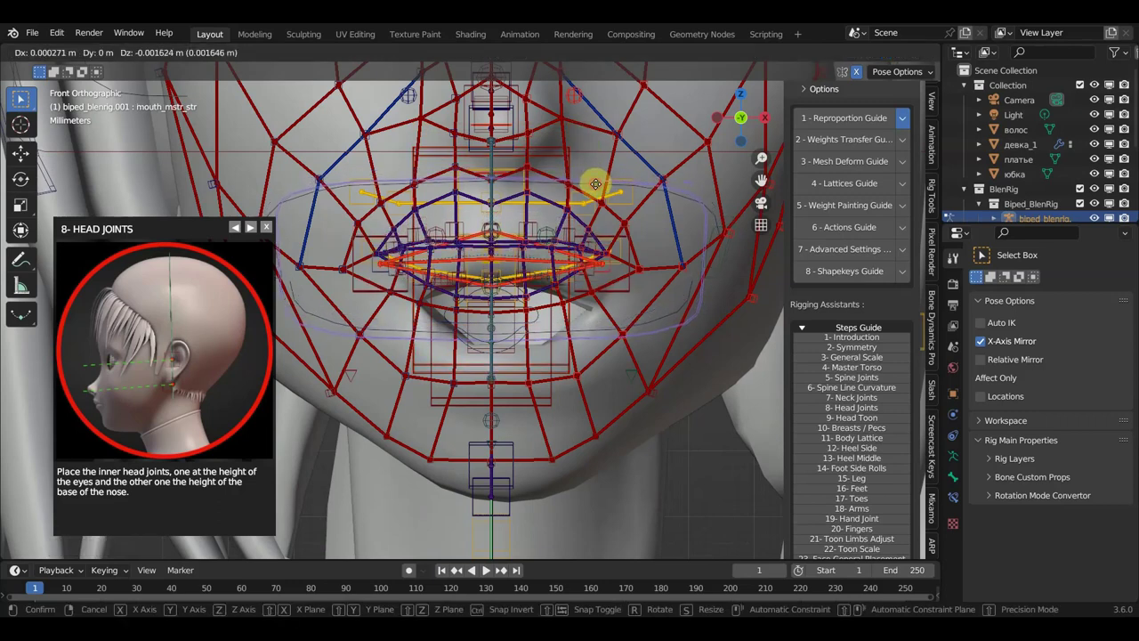
left_click(596, 187)
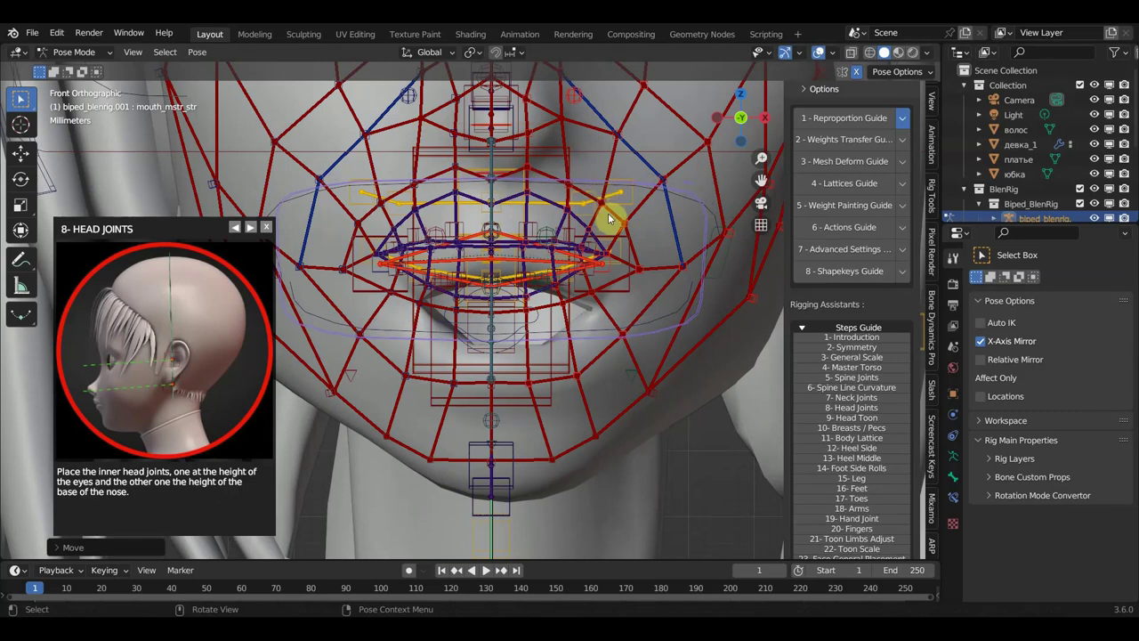
key("s")
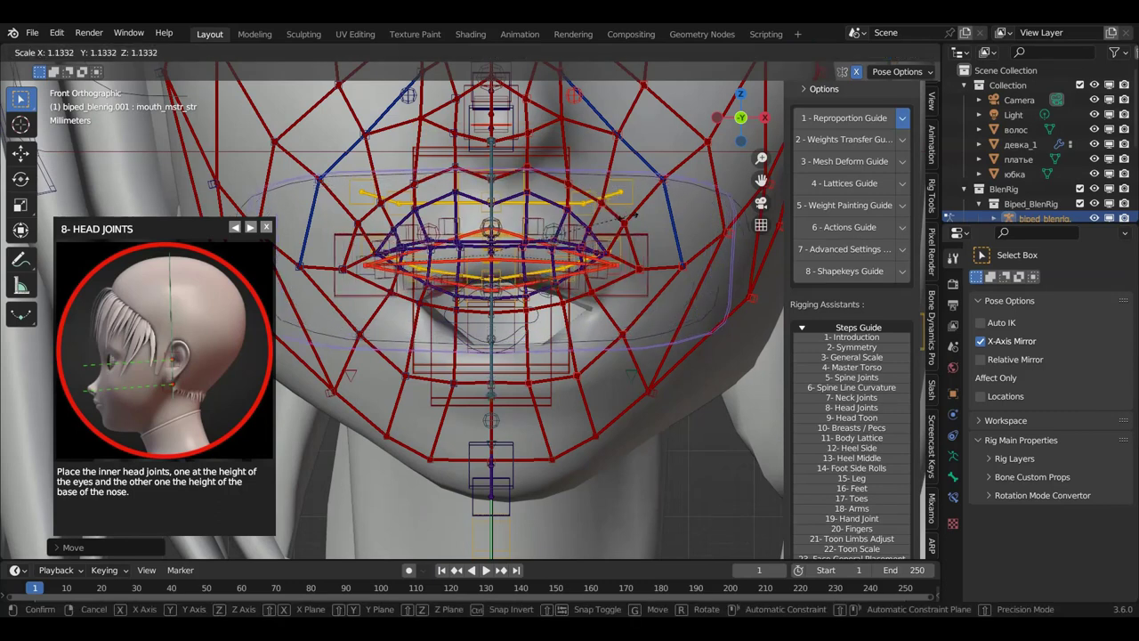
left_click(621, 212)
key("g")
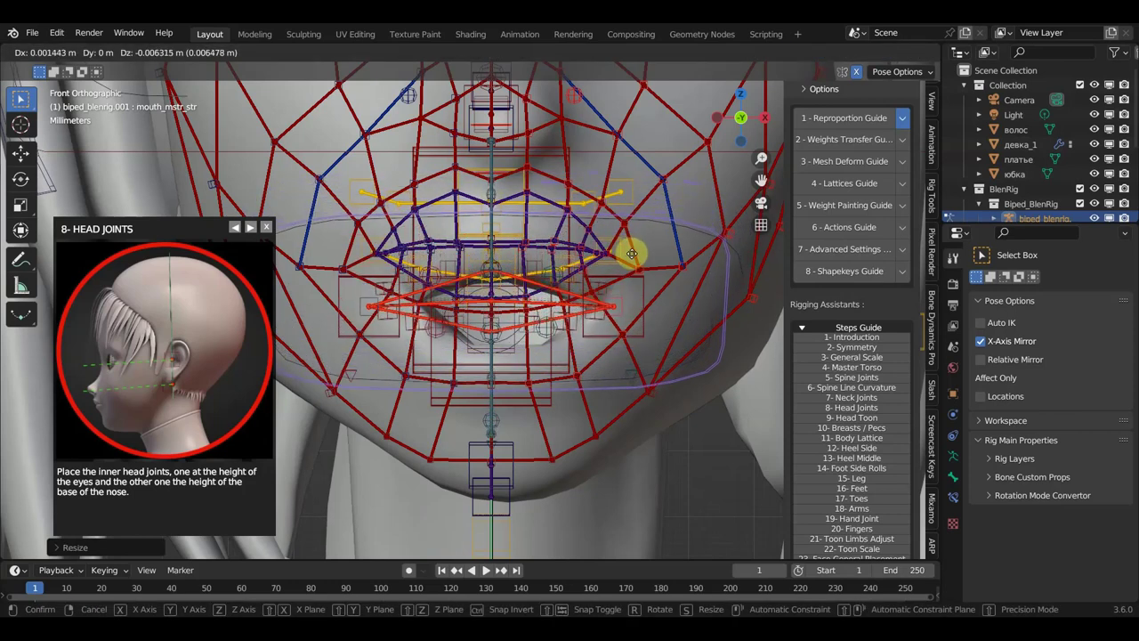
left_click(631, 256)
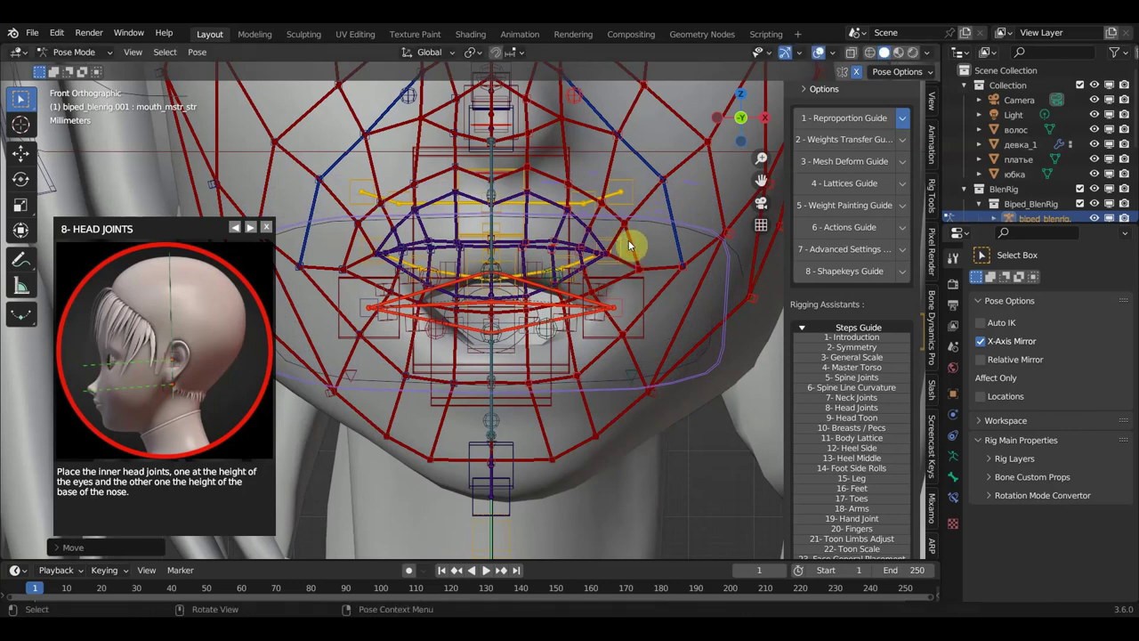
Reposition the upper teeth, tongue_str and mouth_floor bones inside the mouth.
left_click(530, 199)
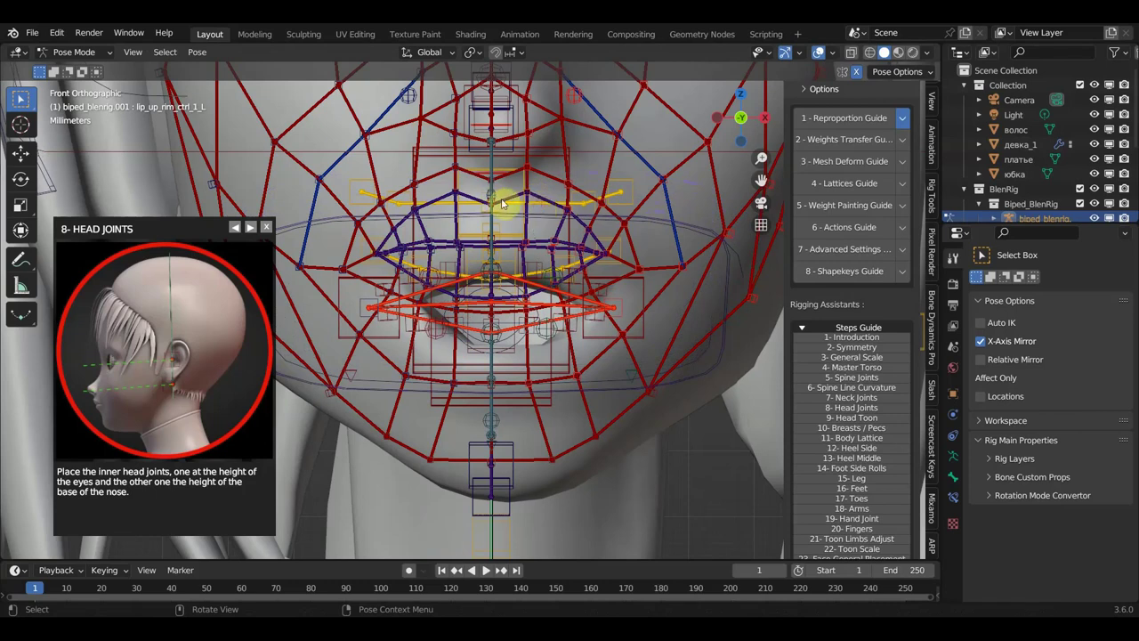
left_click(507, 175)
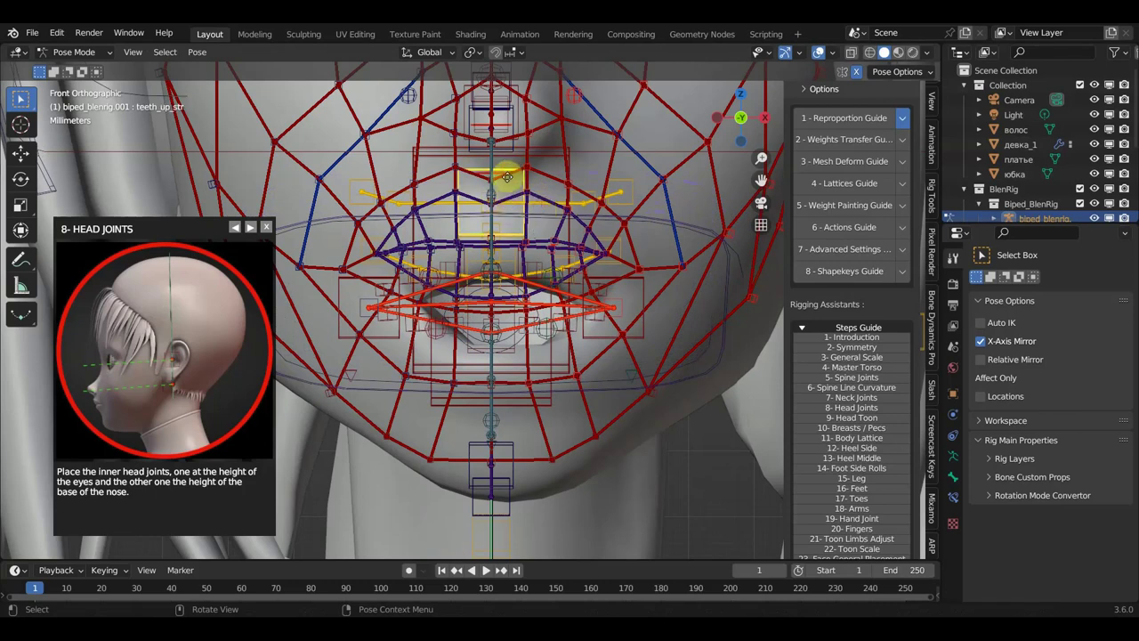
key("g")
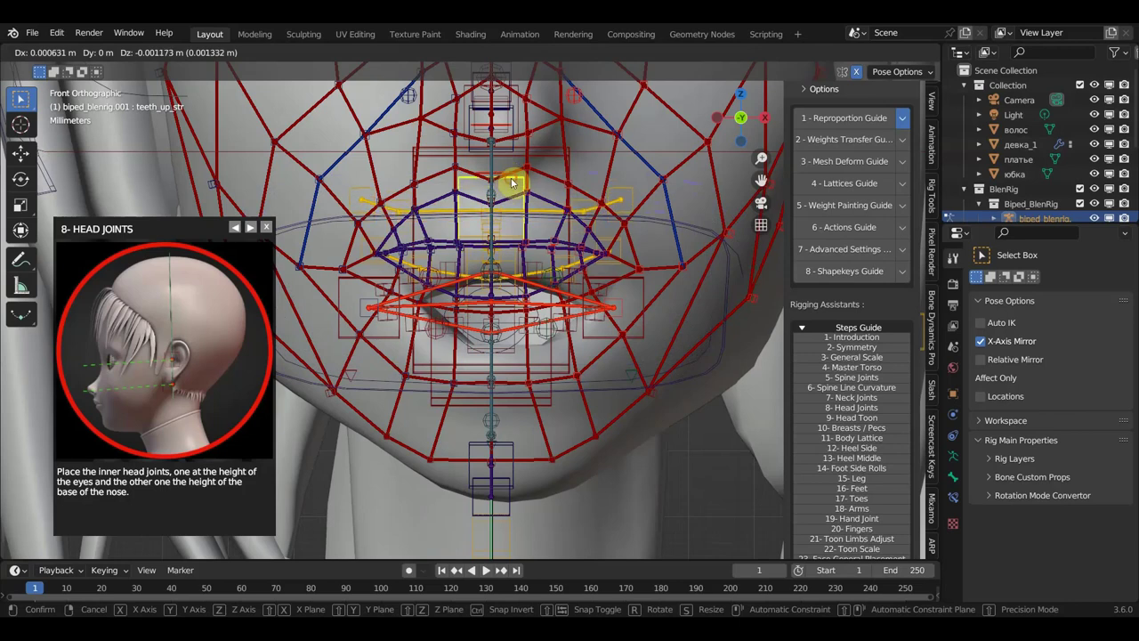
left_click(511, 182)
left_click(512, 262)
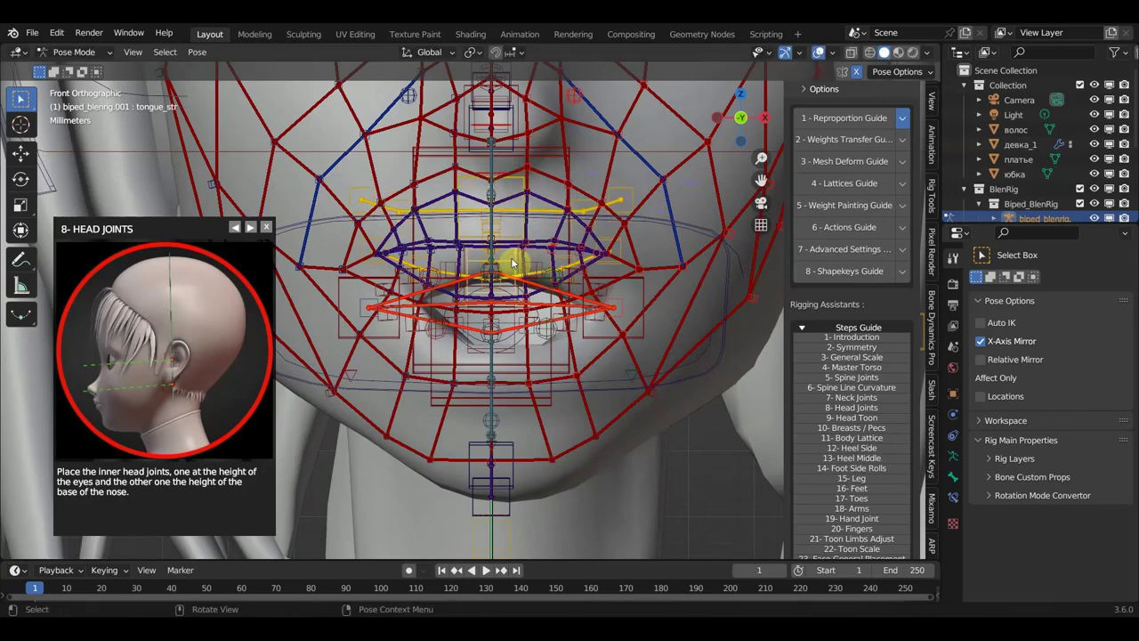
key("g")
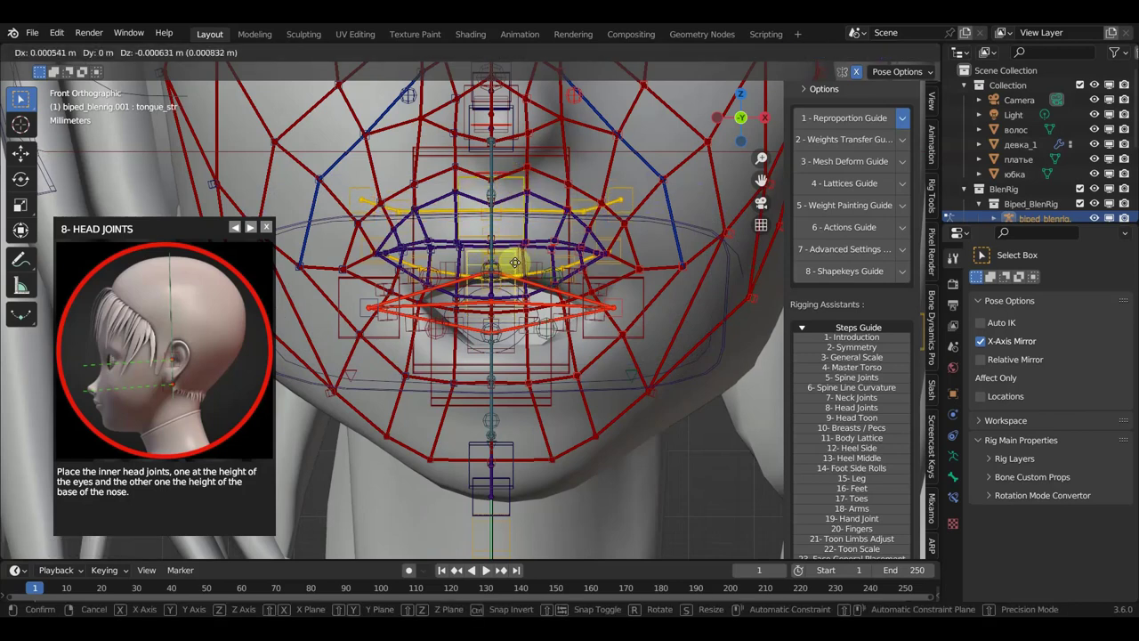
left_click(516, 266)
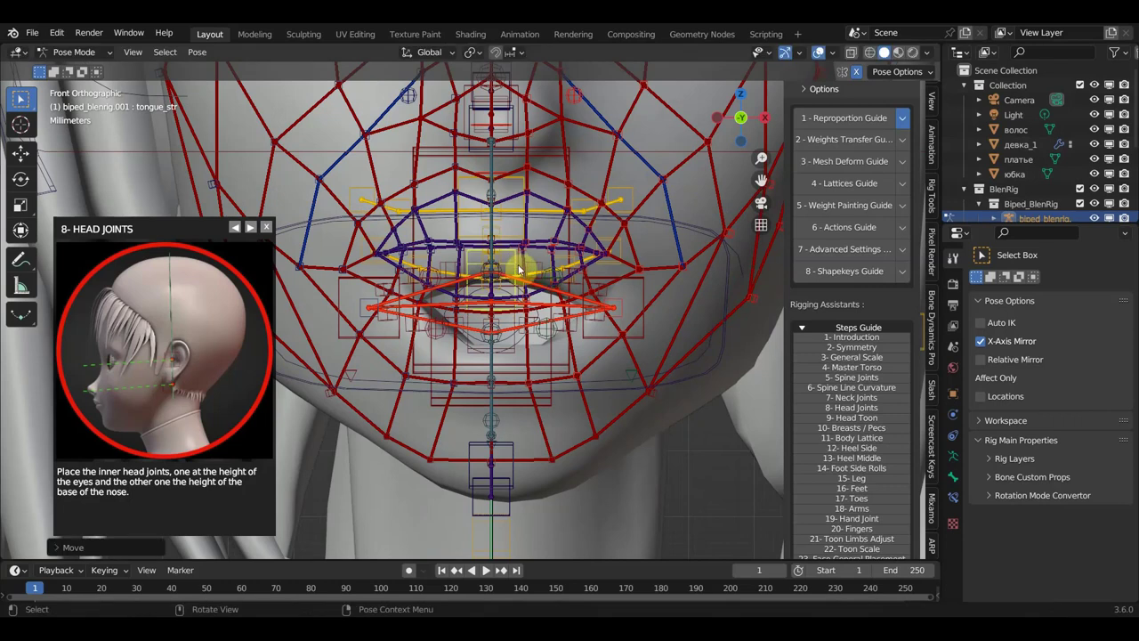
left_click(514, 321)
key("g")
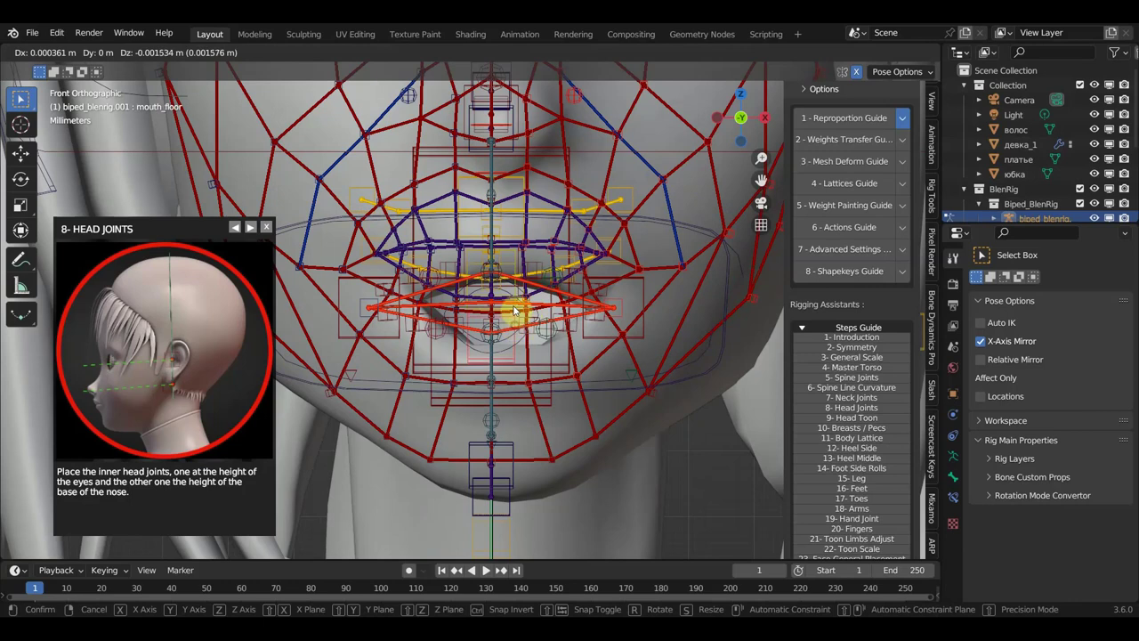
left_click(511, 299)
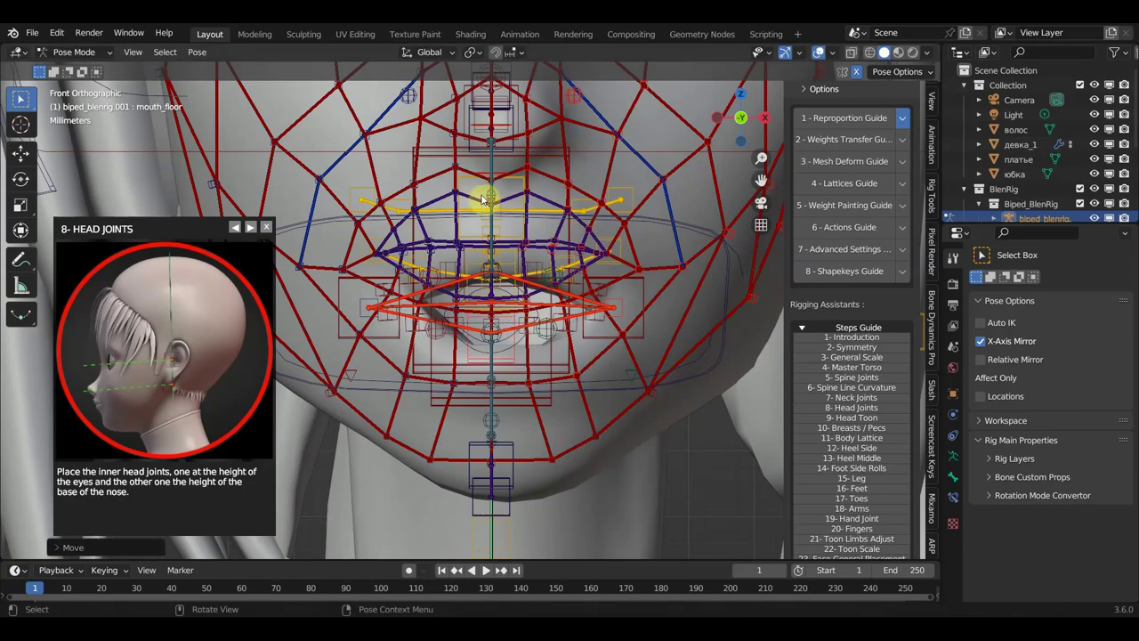
Move the head_mid_1_str middle head joint bone into place.
left_click(439, 159)
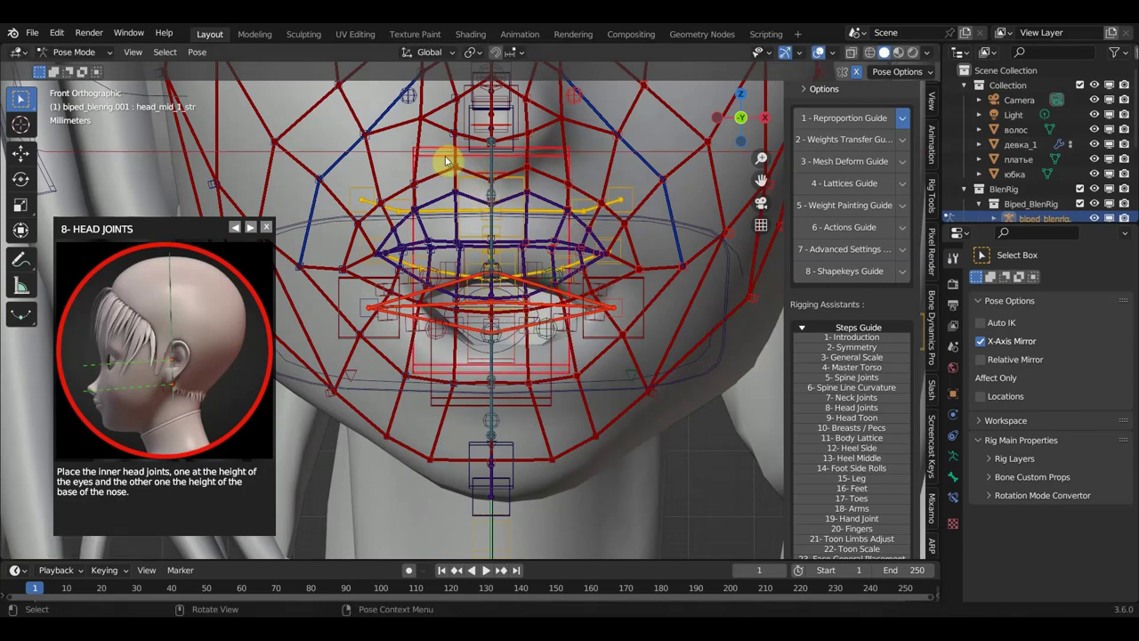
left_click(447, 165)
key("g")
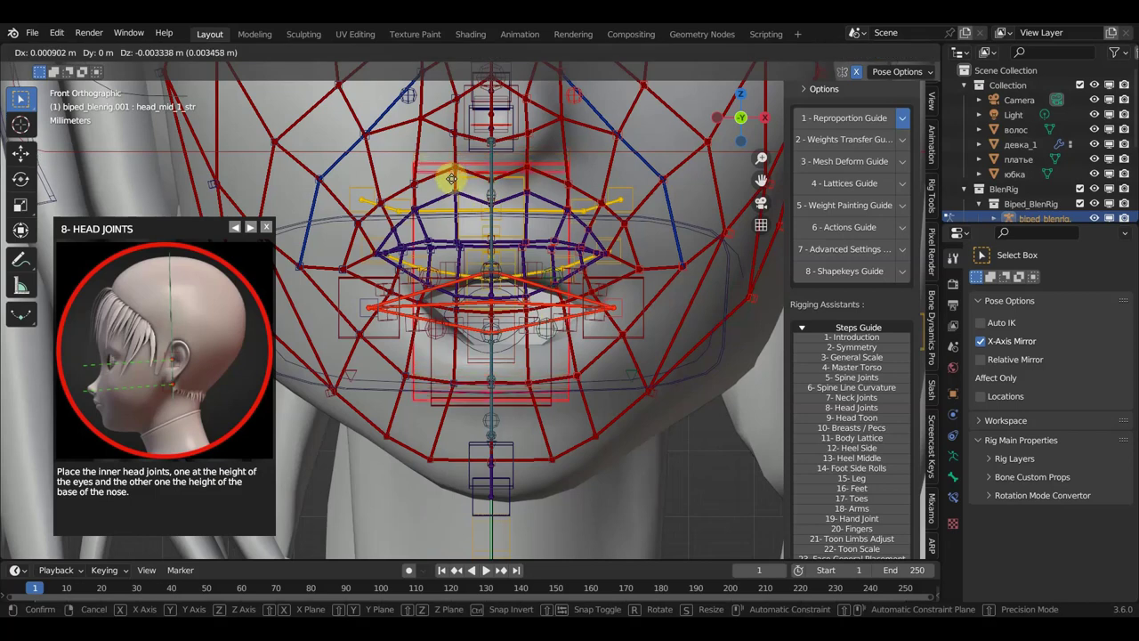
left_click(451, 178)
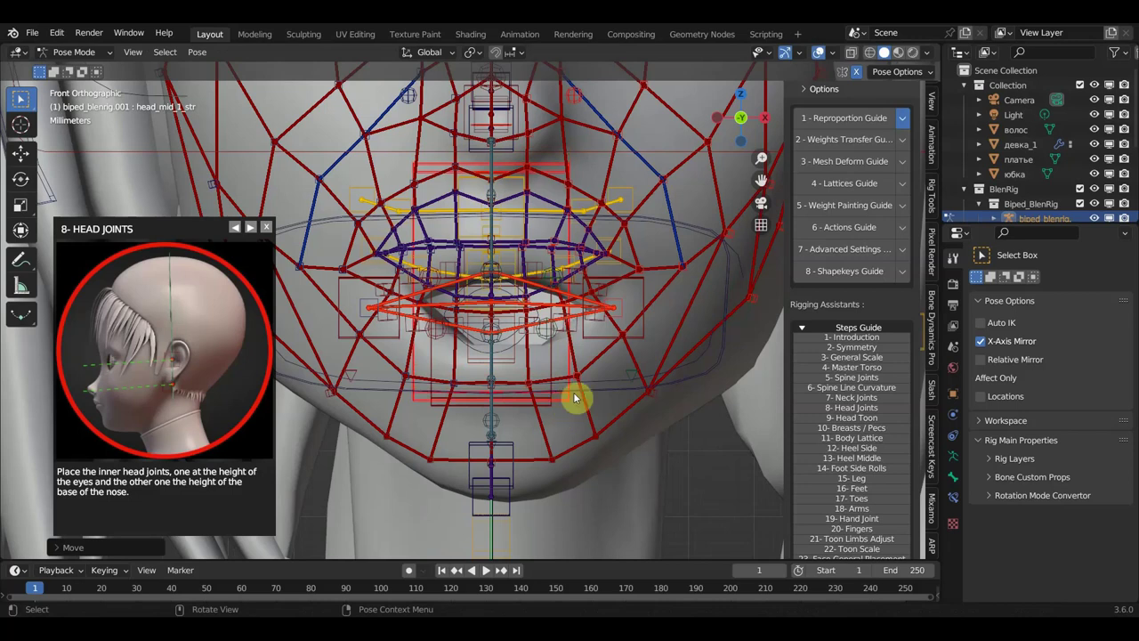
Move the teeth_up_str upper teeth bone up slightly.
scroll(592, 392, "down", 1)
scroll(557, 372, "up", 1)
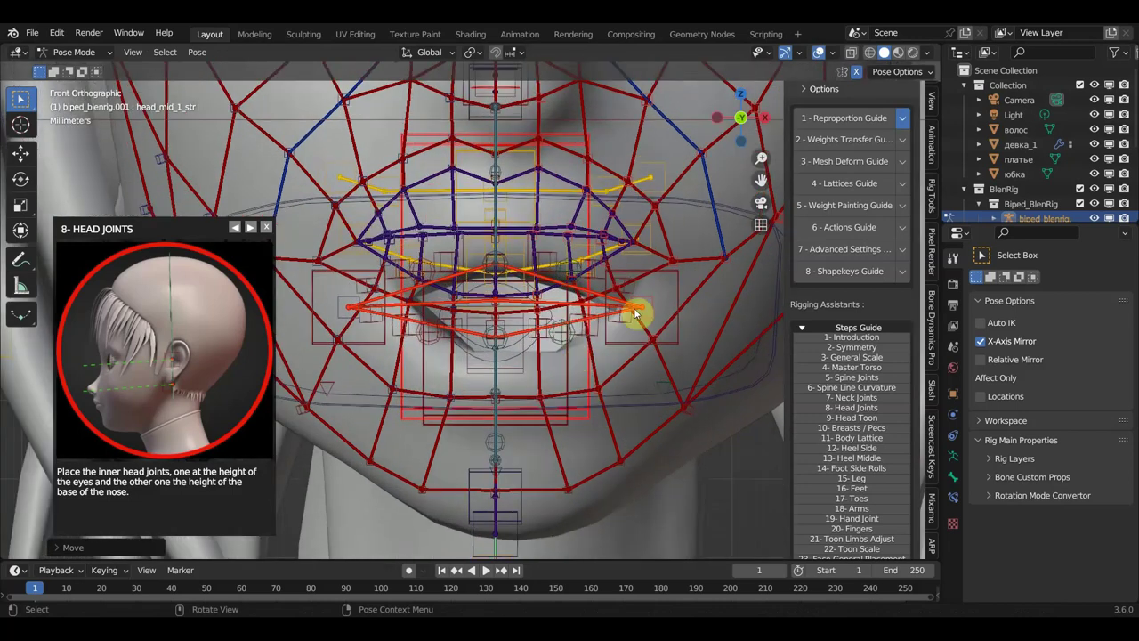
scroll(644, 292, "down", 1)
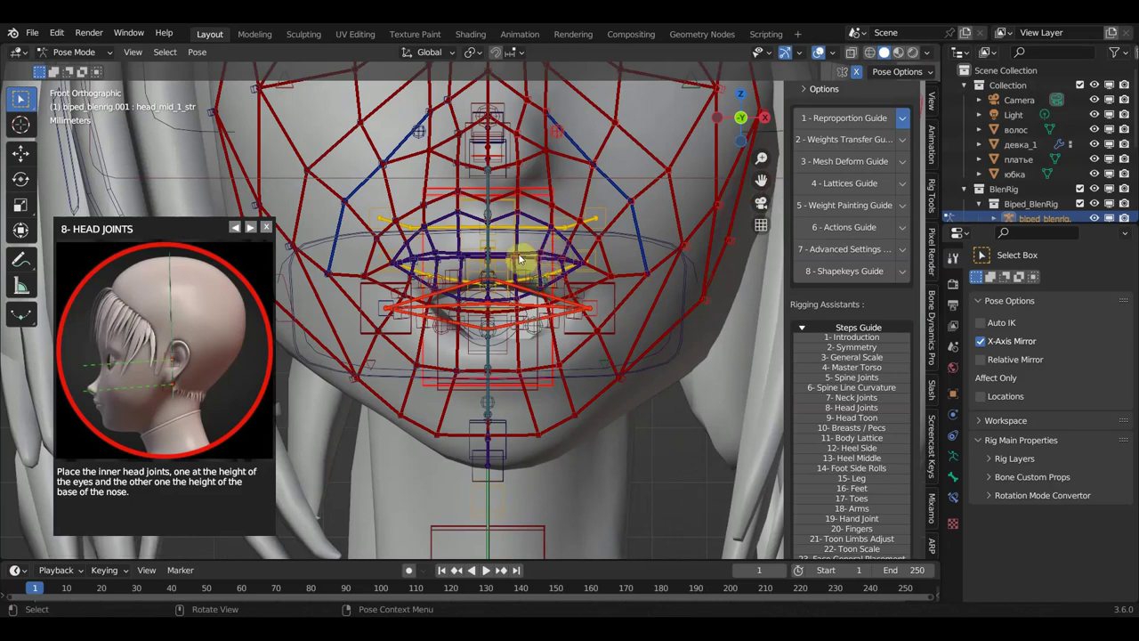
scroll(512, 267, "up", 1)
scroll(511, 273, "up", 1)
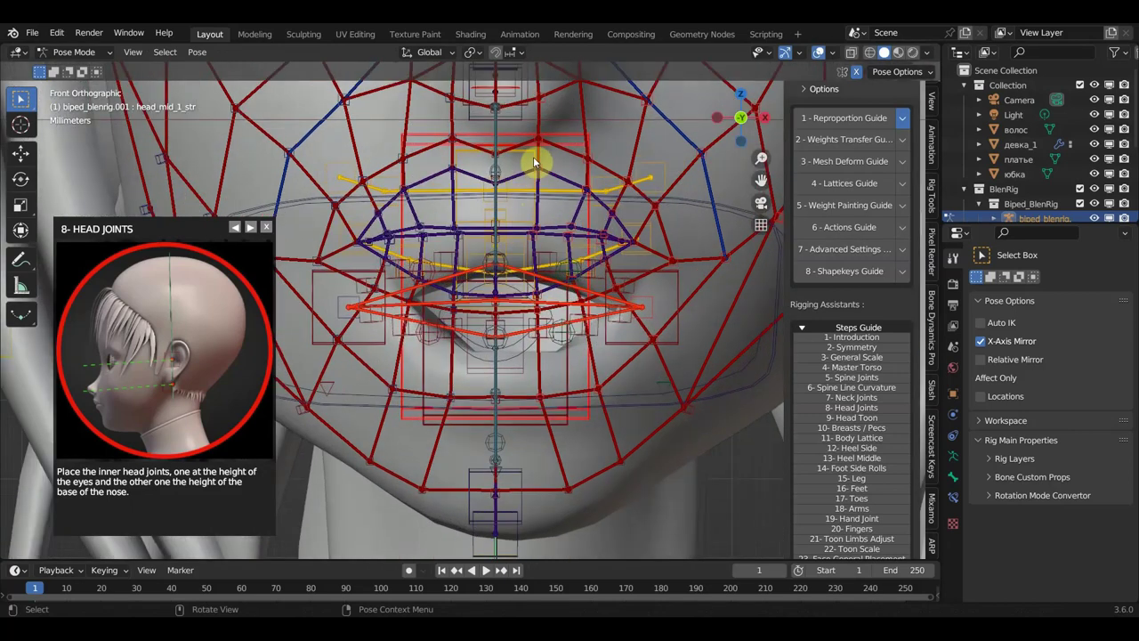
left_click(531, 155)
key("g")
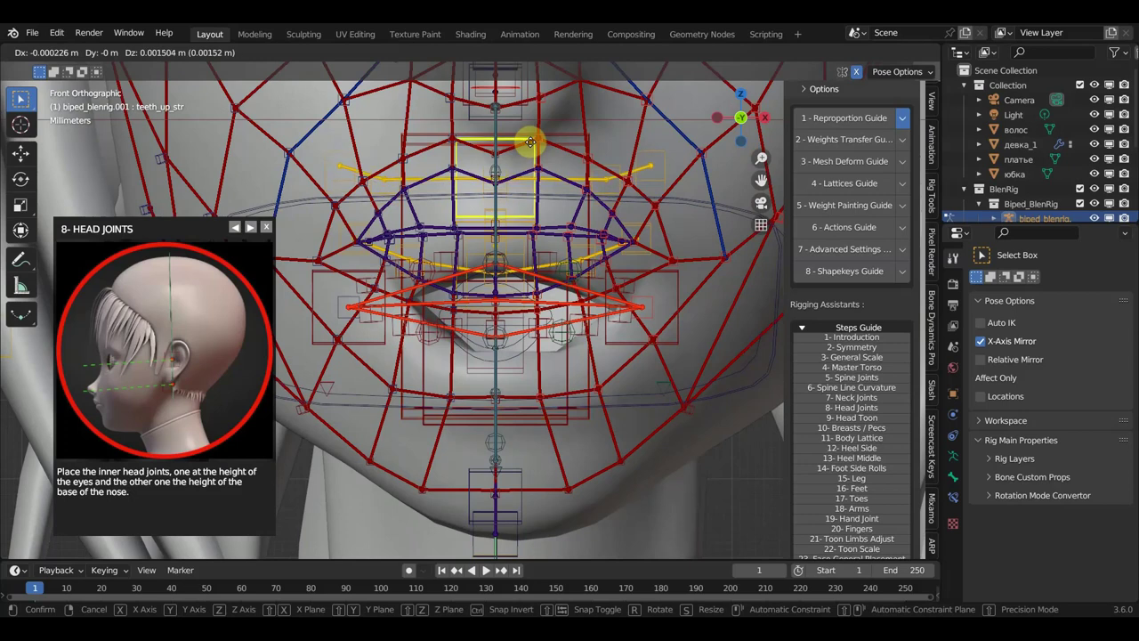
left_click(529, 147)
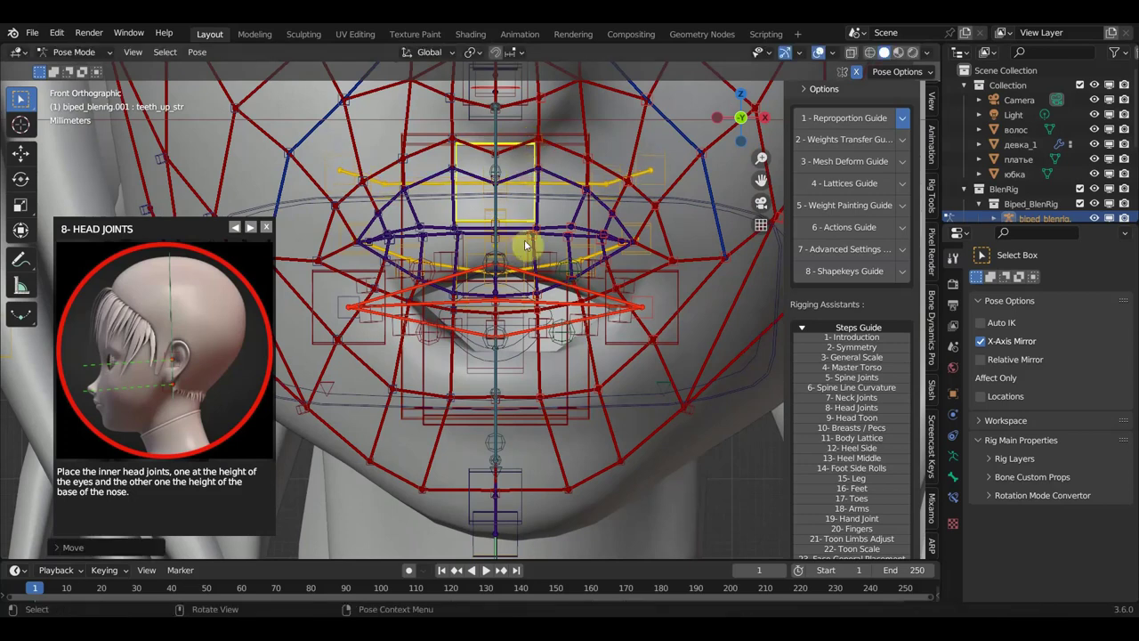
Reposition the tongue_str and tongue_1_str tongue bones.
left_click(520, 245)
left_click(518, 245)
key("g")
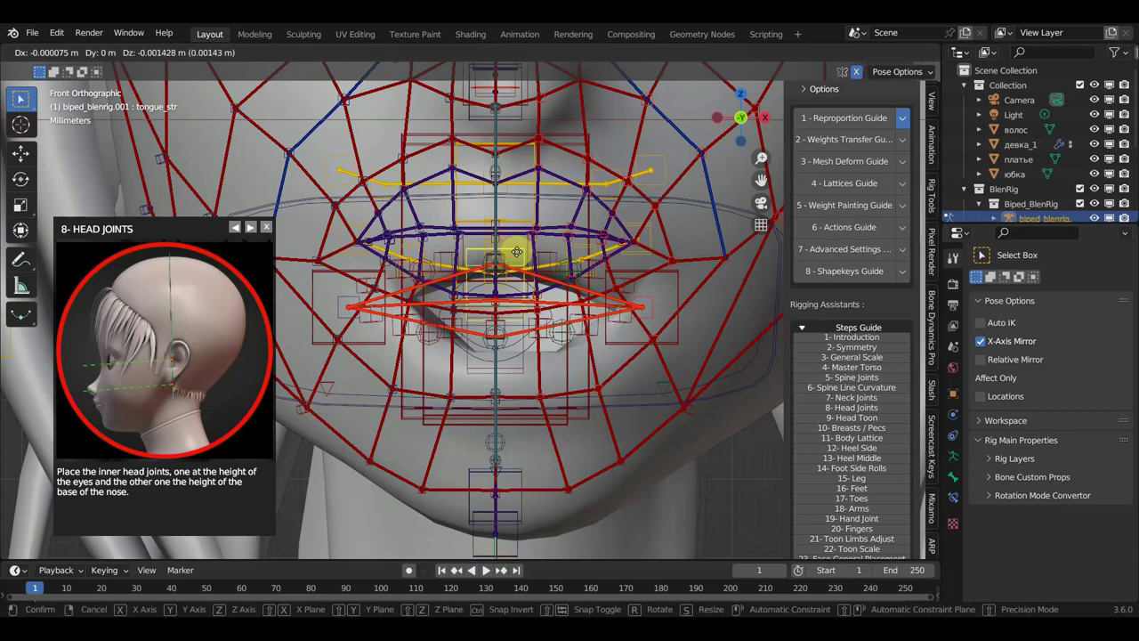
left_click(519, 244)
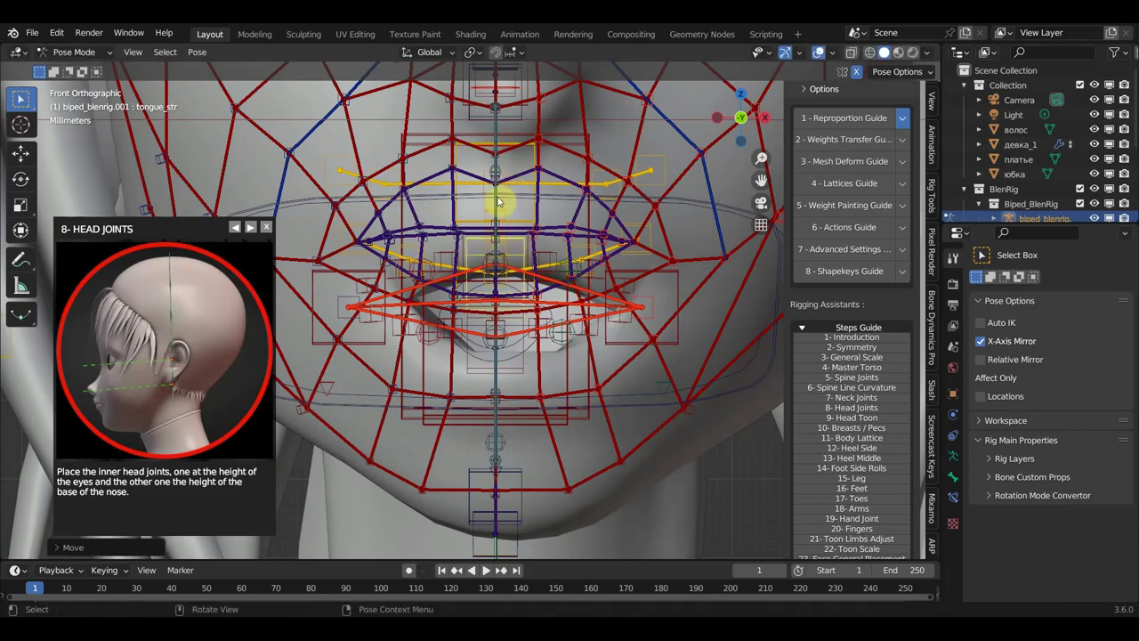
left_click(505, 216)
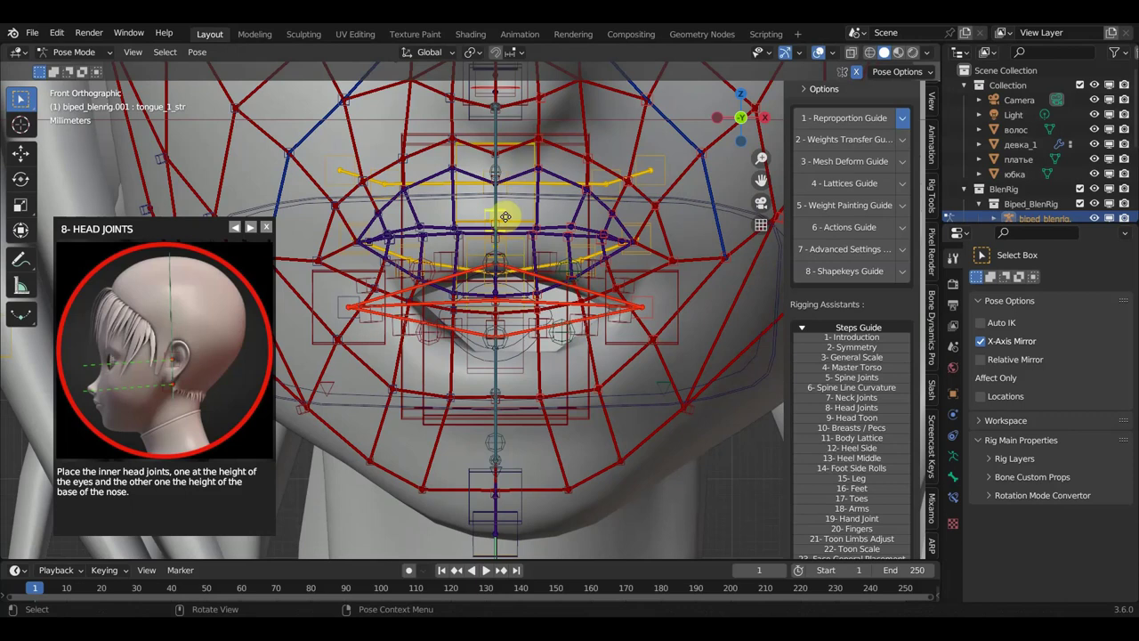
key("g")
left_click(513, 228)
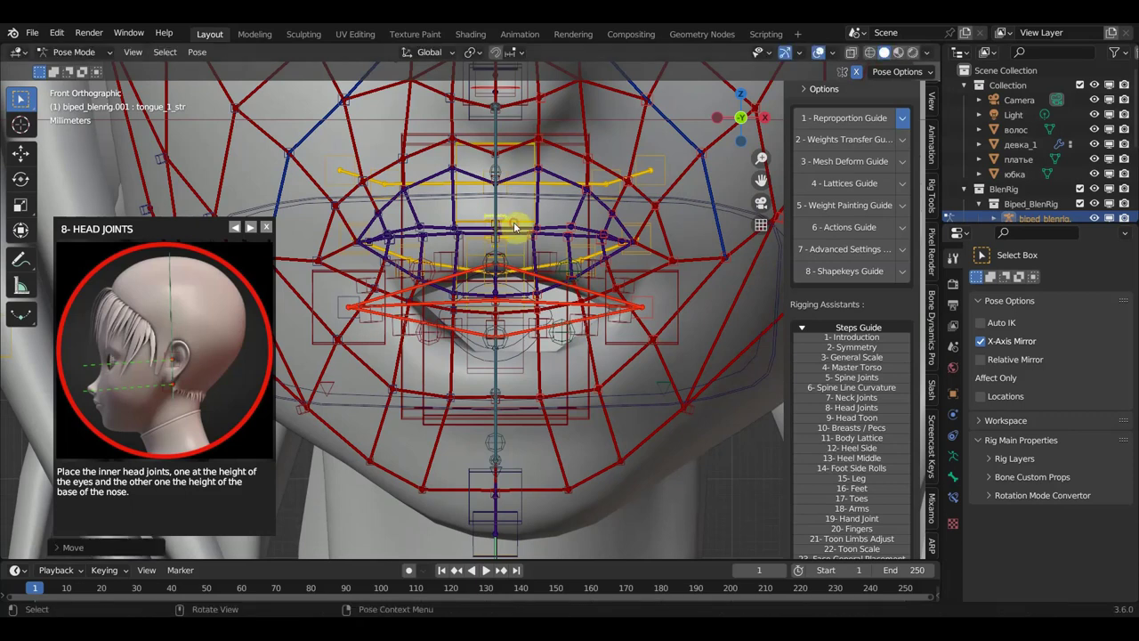
Move the teeth_low_ctrl_str_R lower teeth control beside the mouth.
left_click(514, 227)
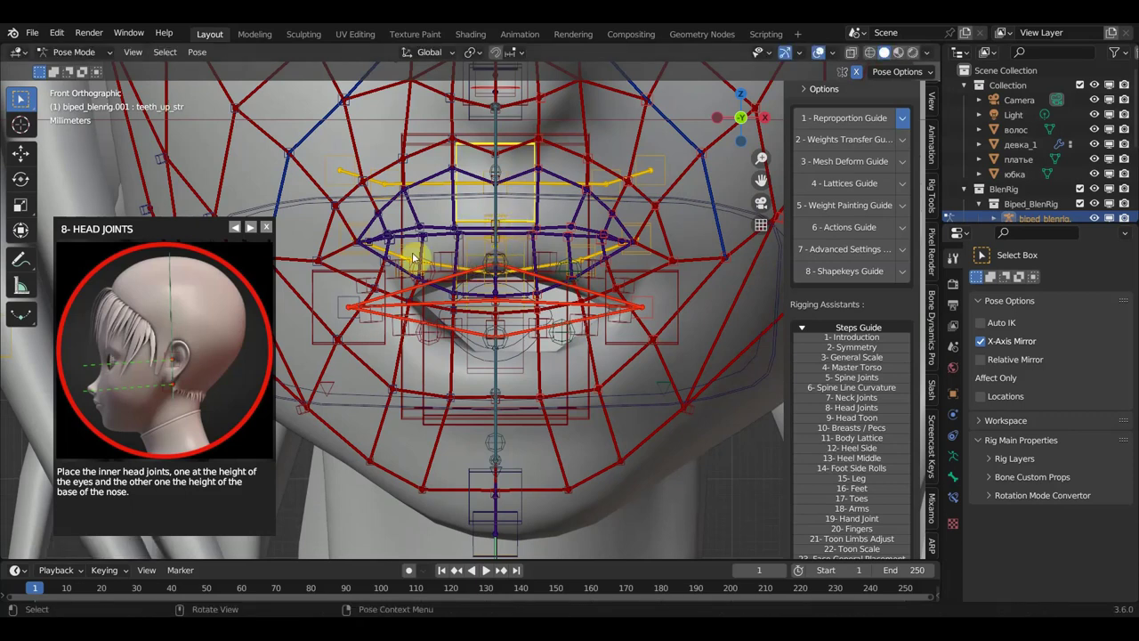
left_click(343, 236)
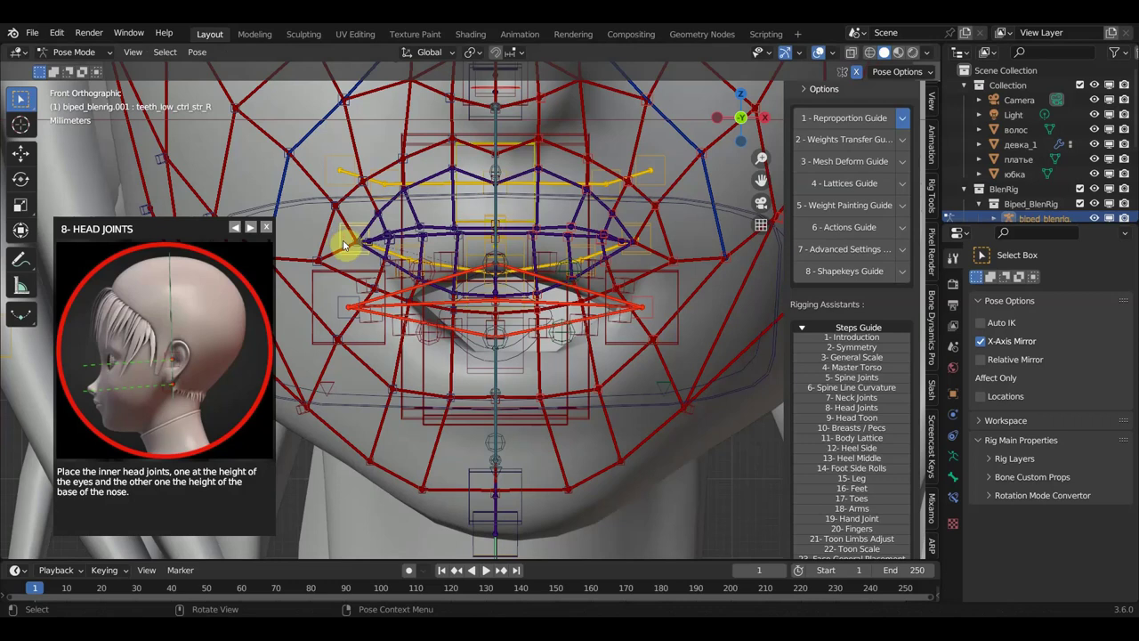
key("g")
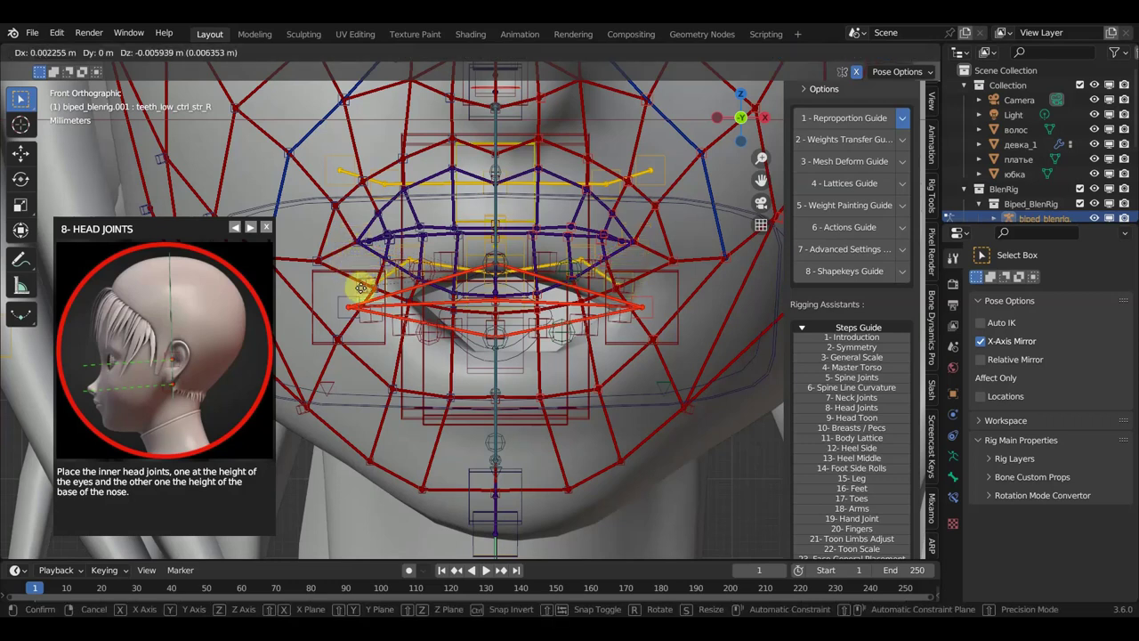
left_click(343, 247)
Zoom out and move the mirrored ear_L bones onto the ear.
scroll(509, 311, "down", 2)
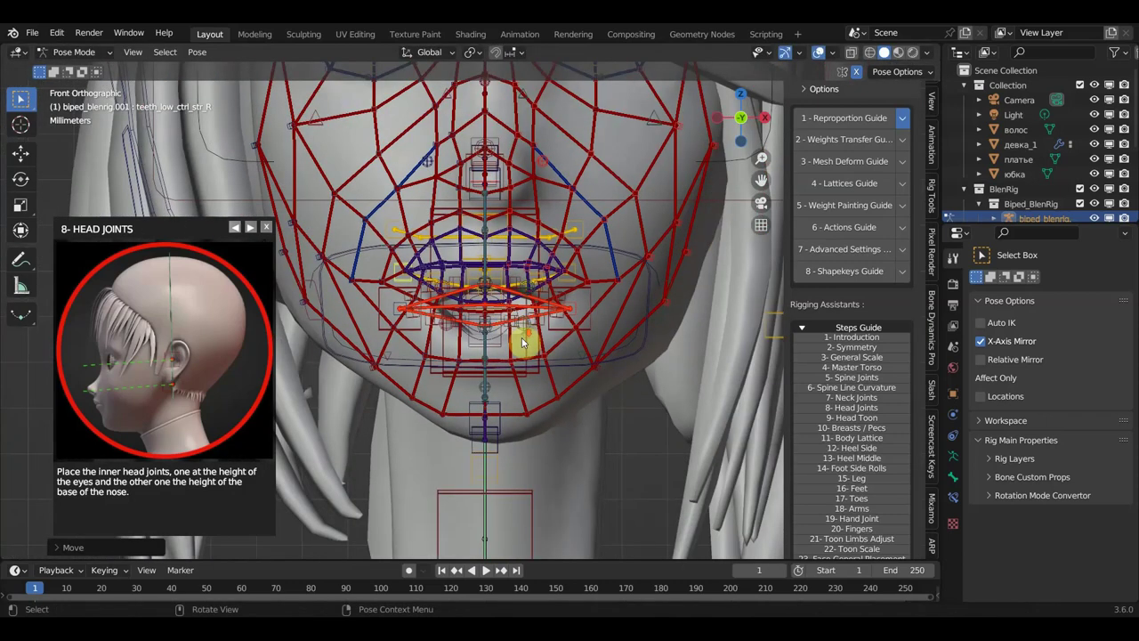
scroll(518, 338, "down", 2)
scroll(523, 352, "down", 2)
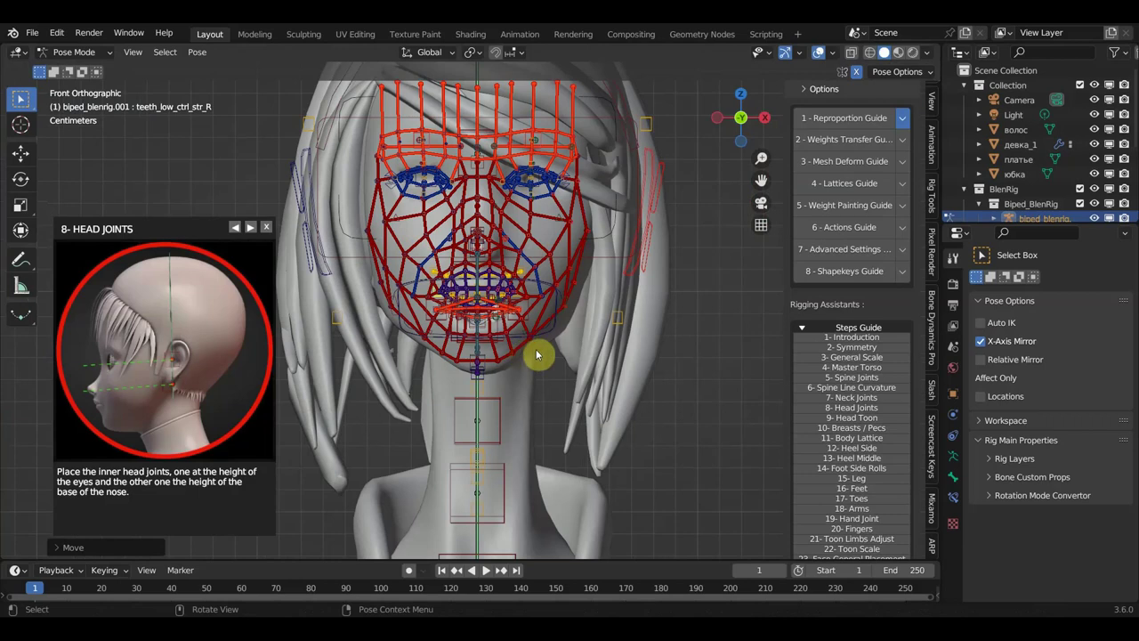
left_click(644, 210)
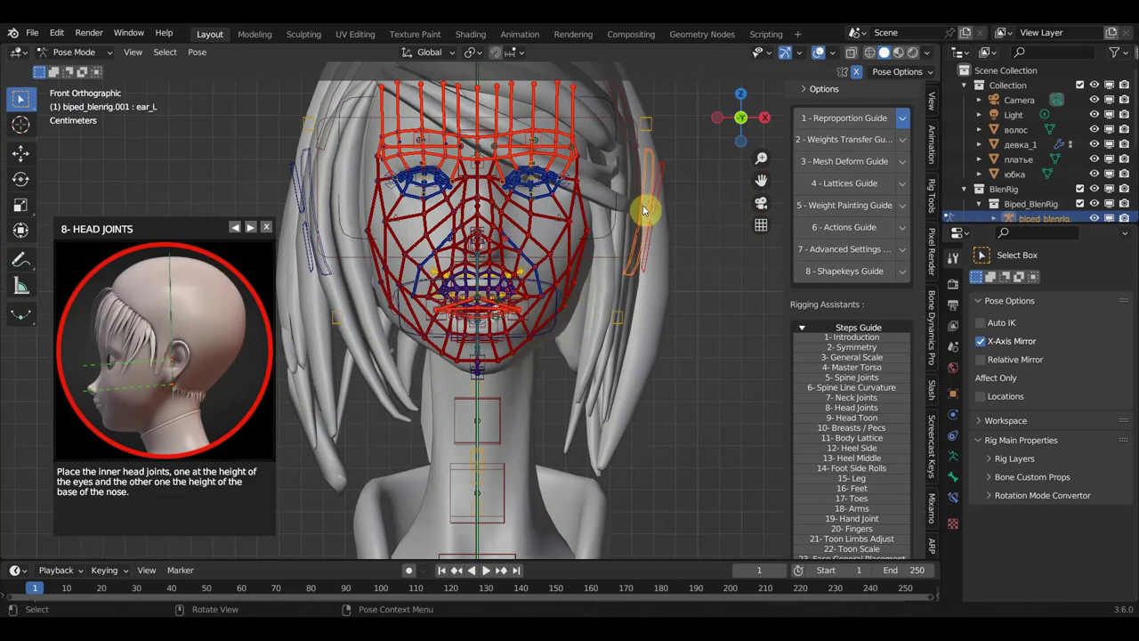
key("g")
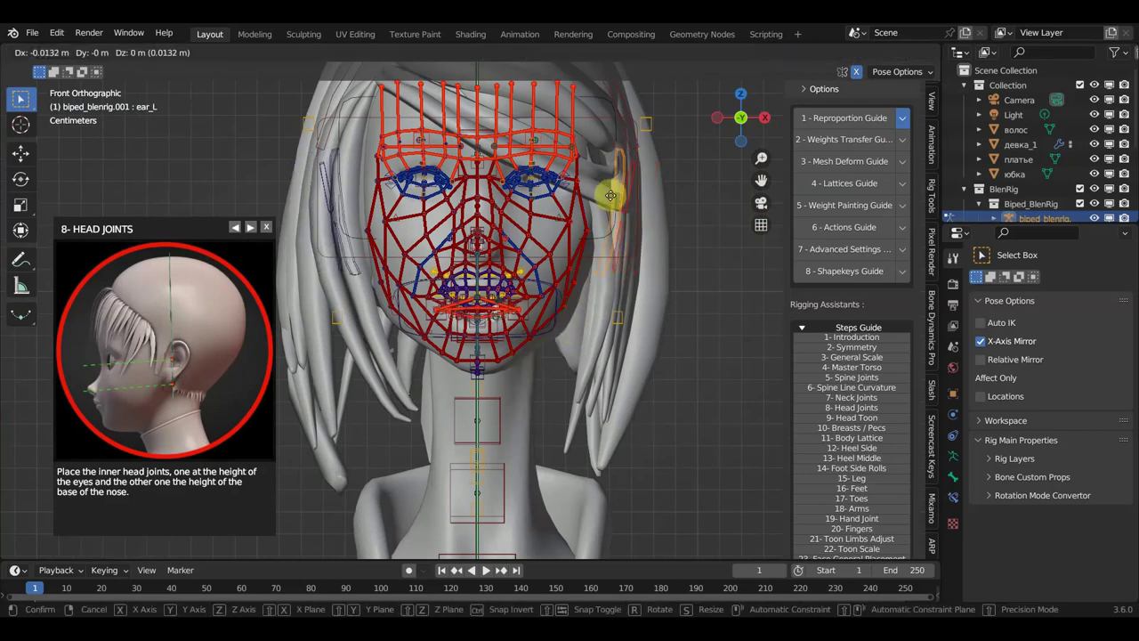
left_click(598, 197)
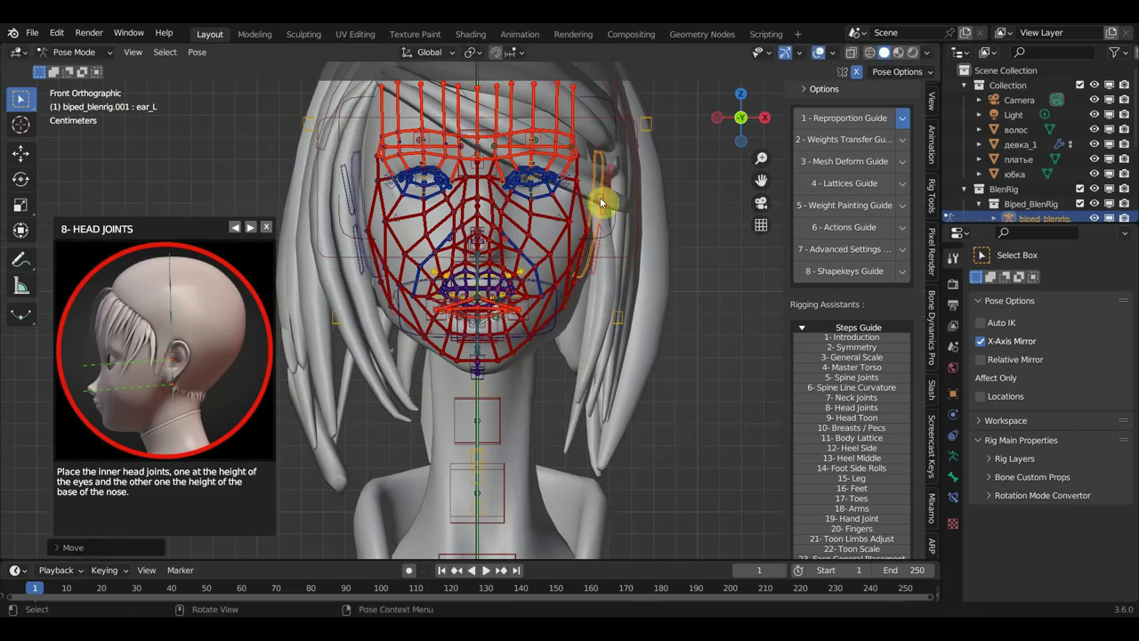
left_click(635, 258)
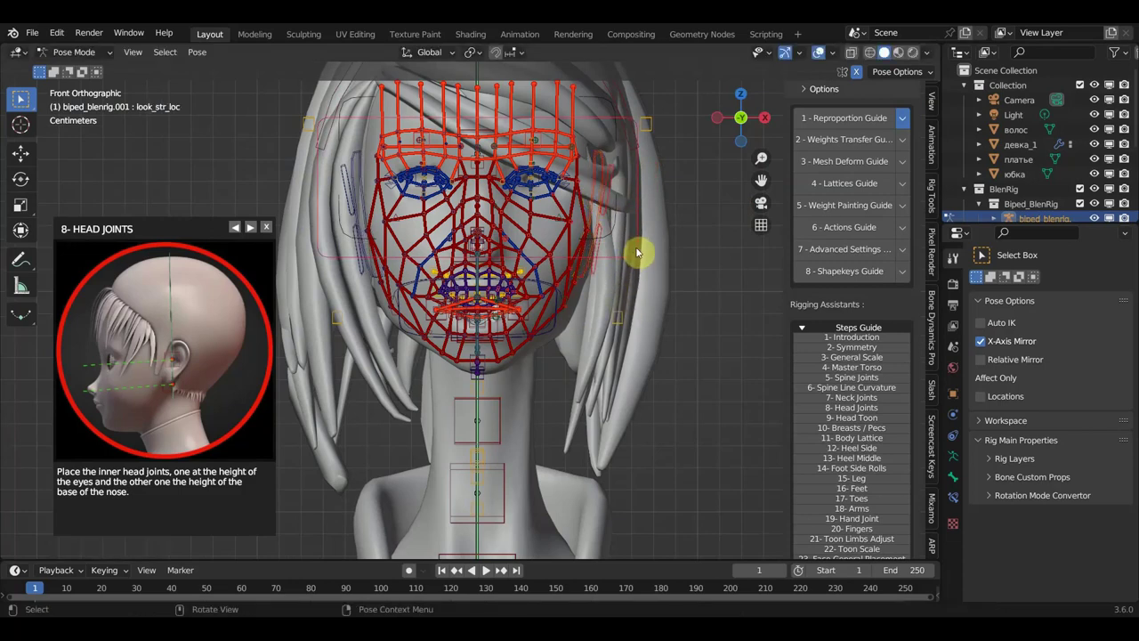
Move the face_toon_mid control into place beside the head.
left_click(612, 317)
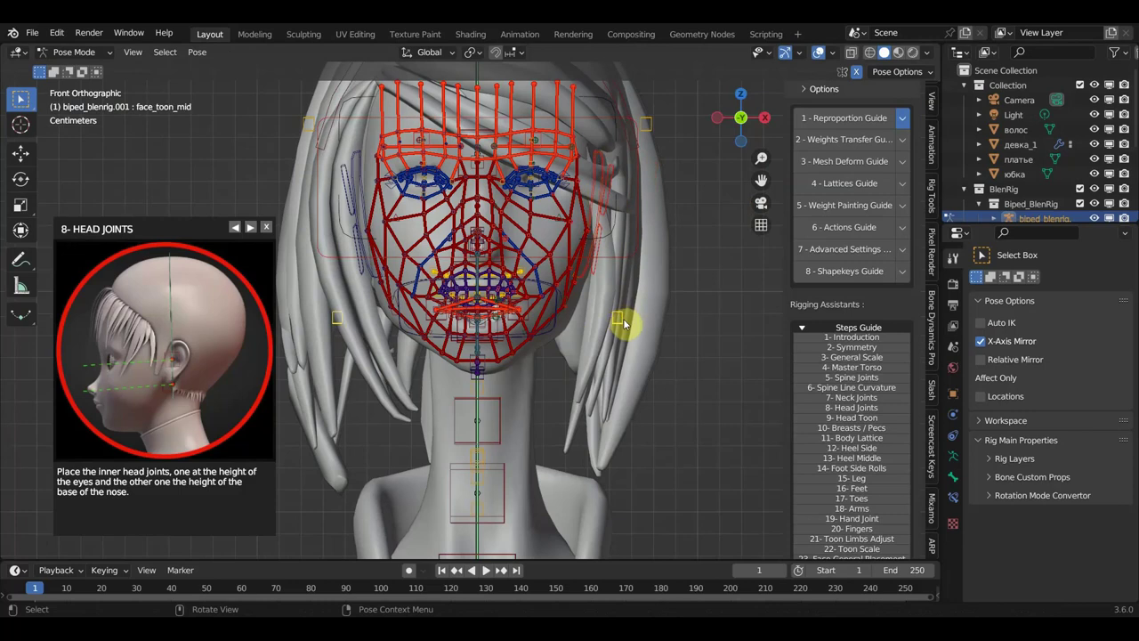
key("g")
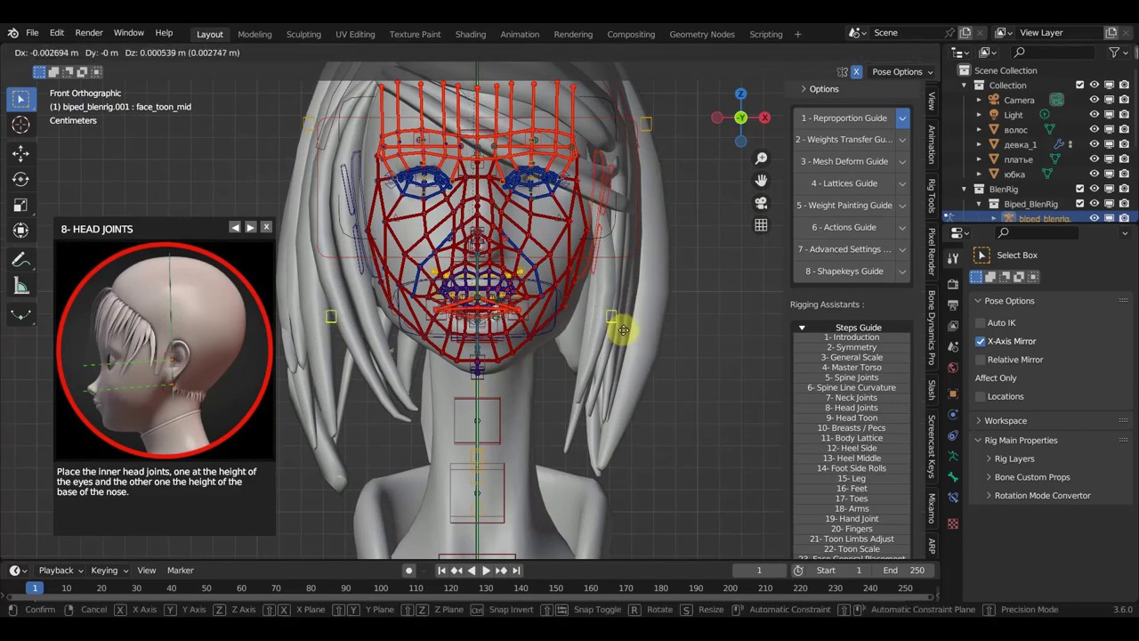
left_click(625, 330)
scroll(620, 405, "down", 2)
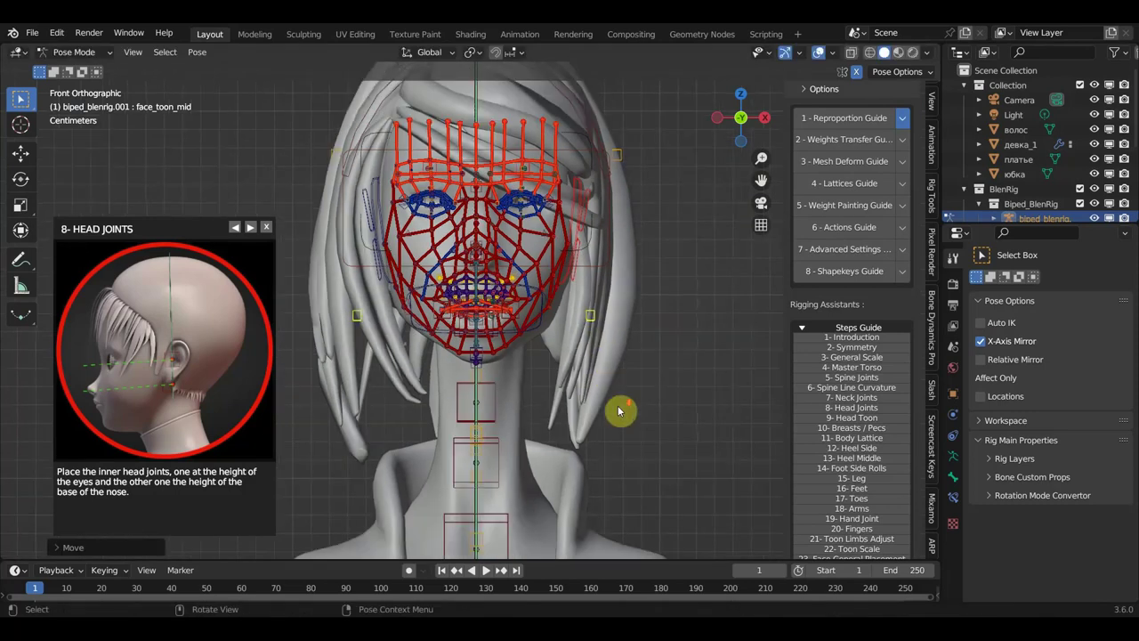
scroll(618, 413, "down", 2)
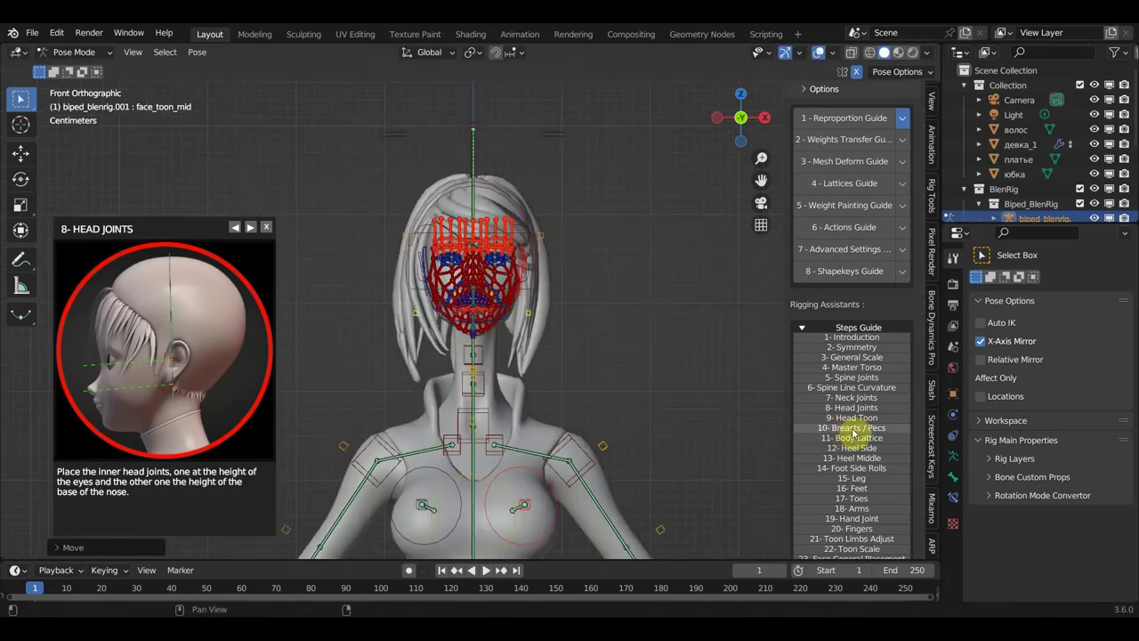
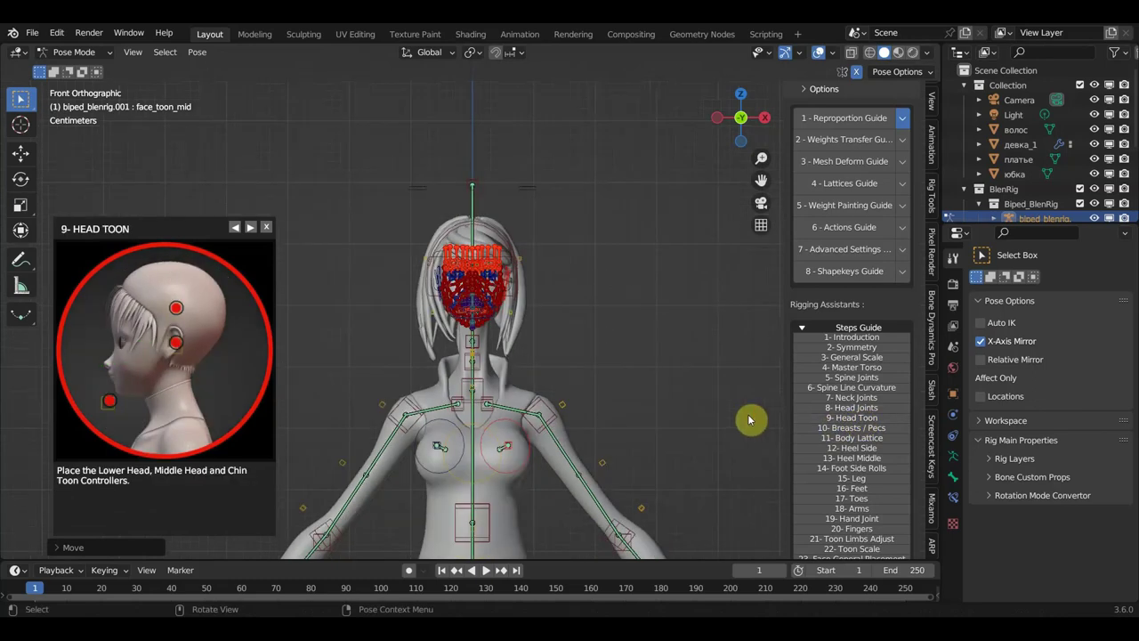
In right side view, move the maxi_str_1 controller against the cheek.
middle_click_drag(749, 419, 599, 432)
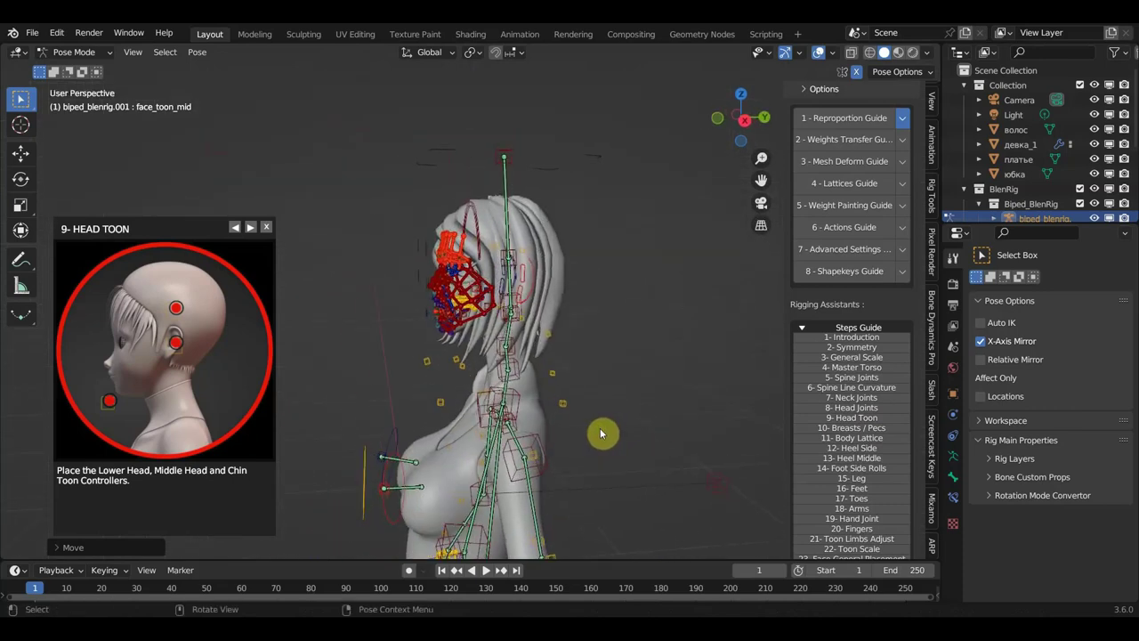
key("KP_3")
scroll(596, 400, "up", 2)
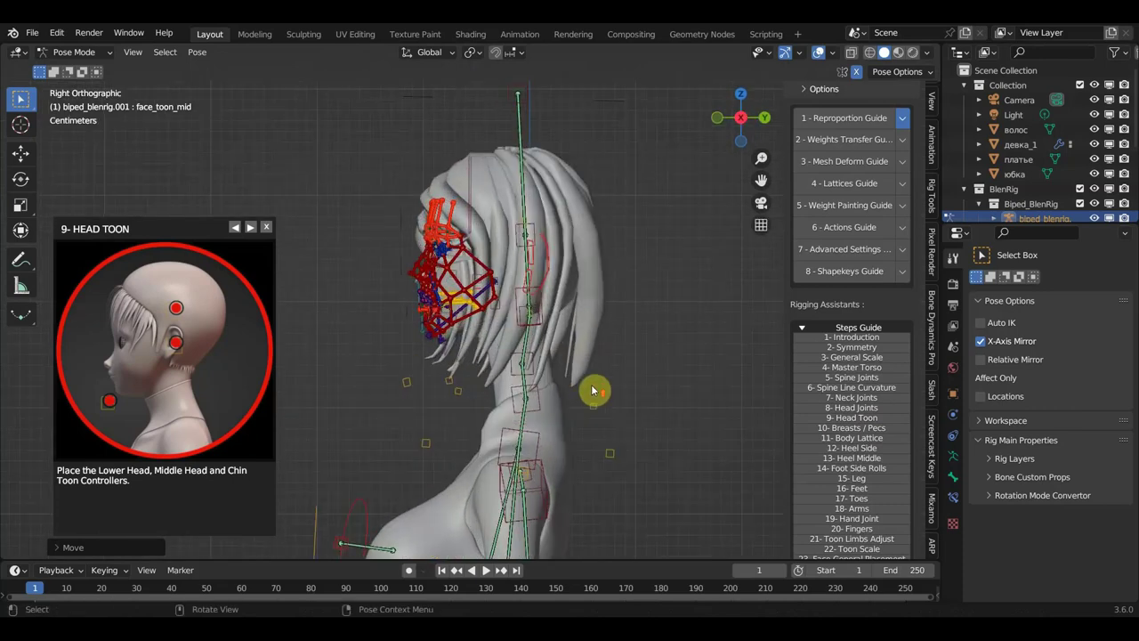
scroll(569, 383, "up", 1)
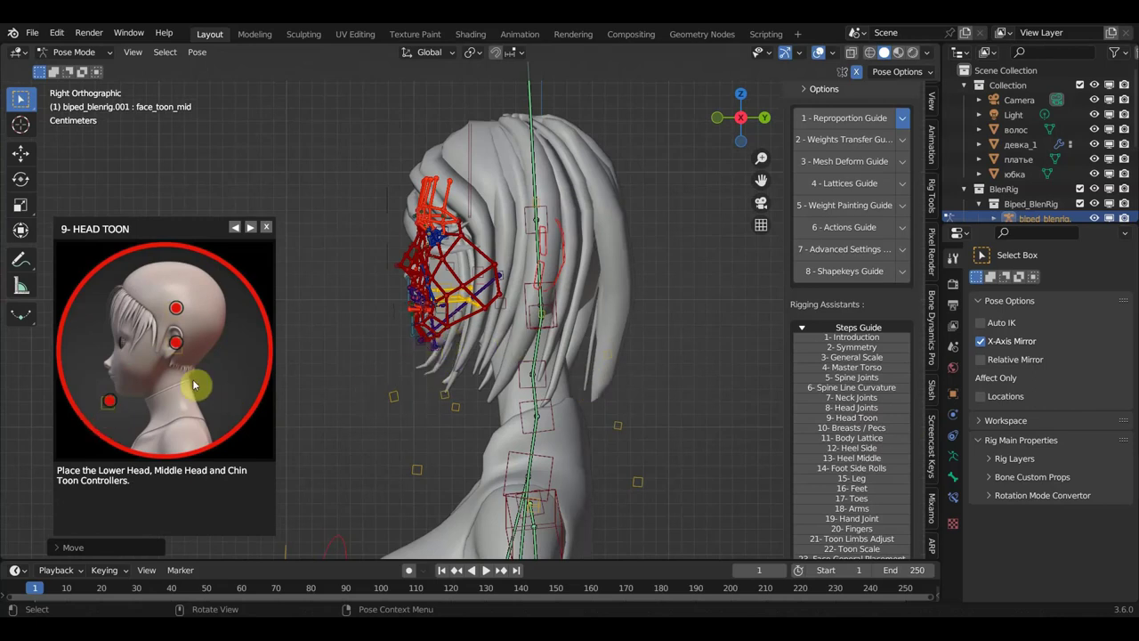
mouse_move(536, 242)
left_mouse_down()
mouse_move(553, 227)
mouse_move(563, 260)
mouse_move(546, 263)
left_mouse_up()
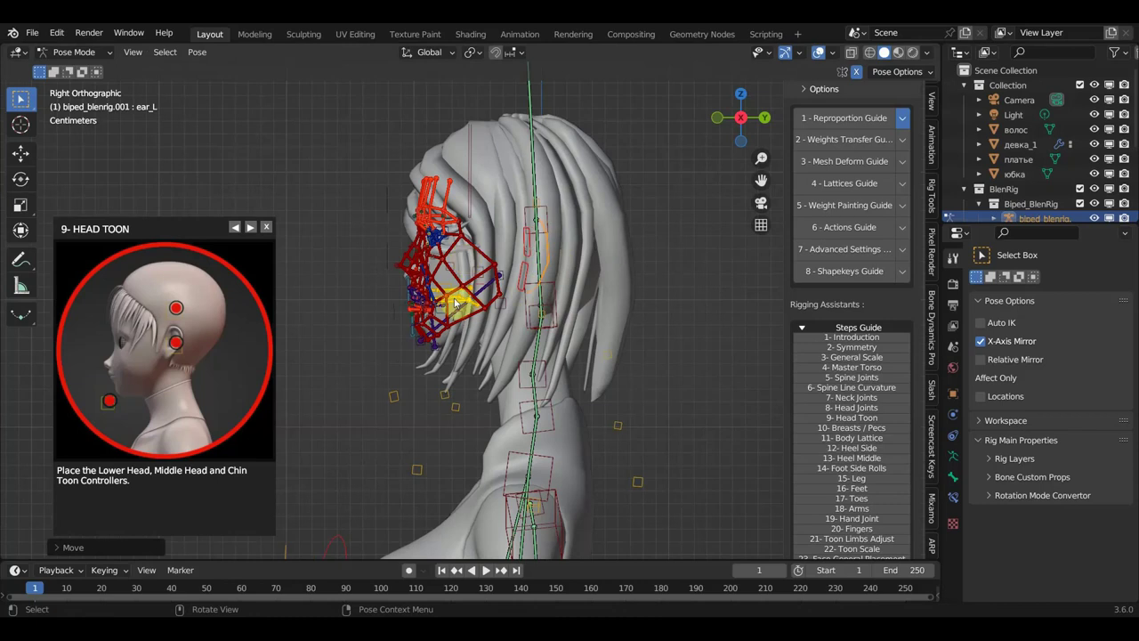
scroll(454, 304, "up", 2)
left_click_drag(527, 252, 521, 282)
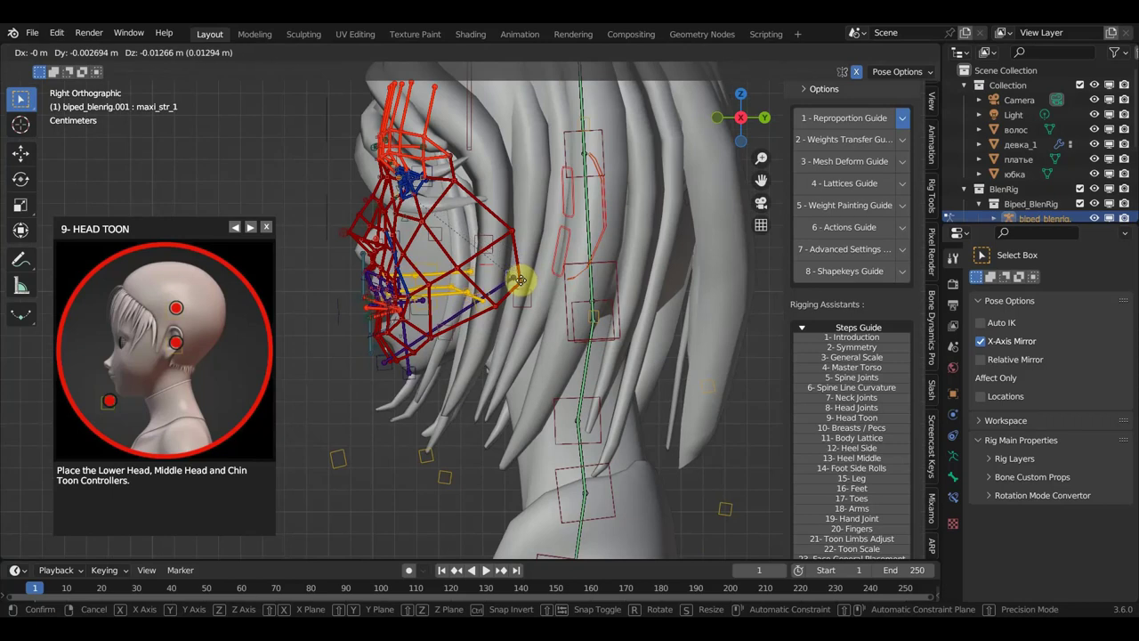
mouse_move(521, 280)
left_mouse_down()
mouse_move(525, 271)
mouse_move(534, 298)
mouse_move(526, 263)
mouse_move(492, 241)
left_mouse_up()
Move the soft_palate controller toward the front of the face.
left_click(531, 298)
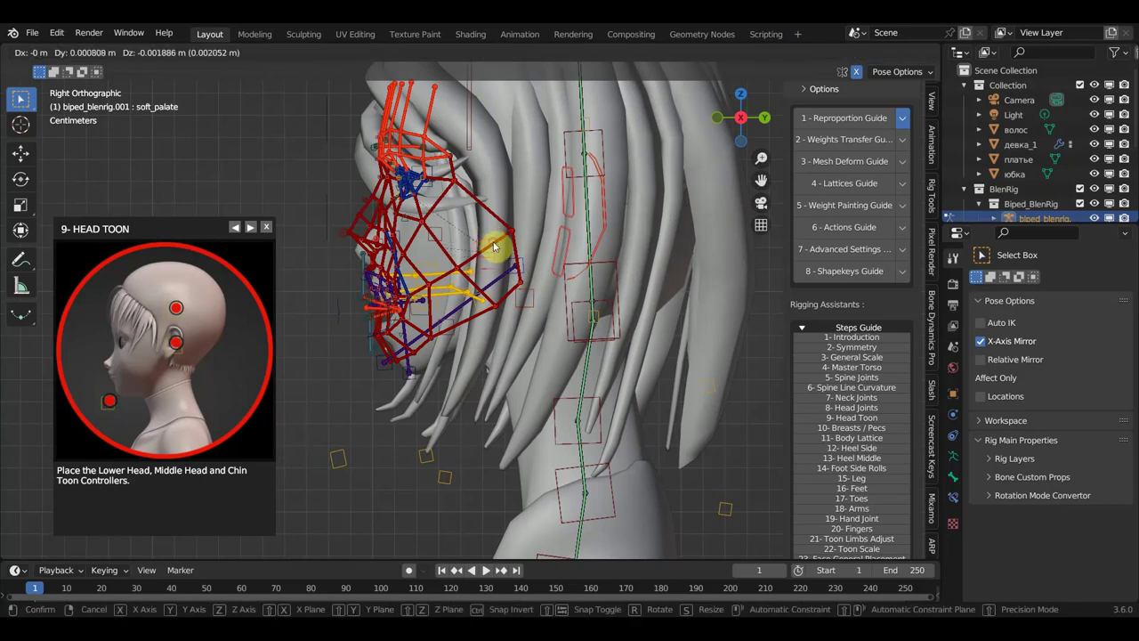
left_click_drag(492, 241, 402, 247)
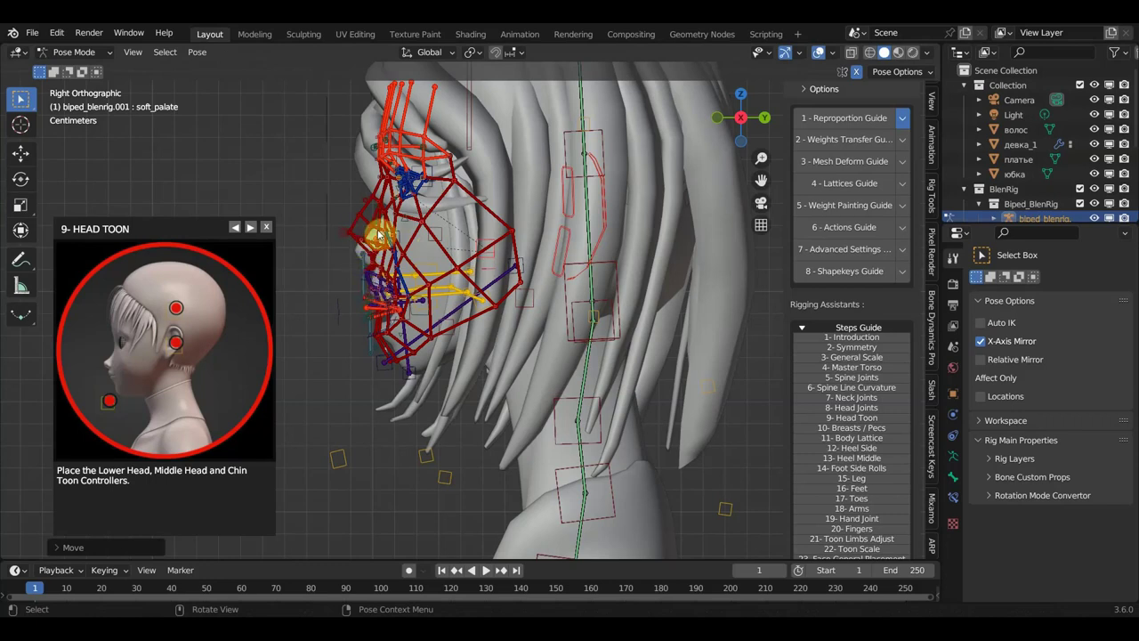
scroll(381, 238, "down", 1)
scroll(422, 249, "down", 1)
scroll(432, 240, "down", 1)
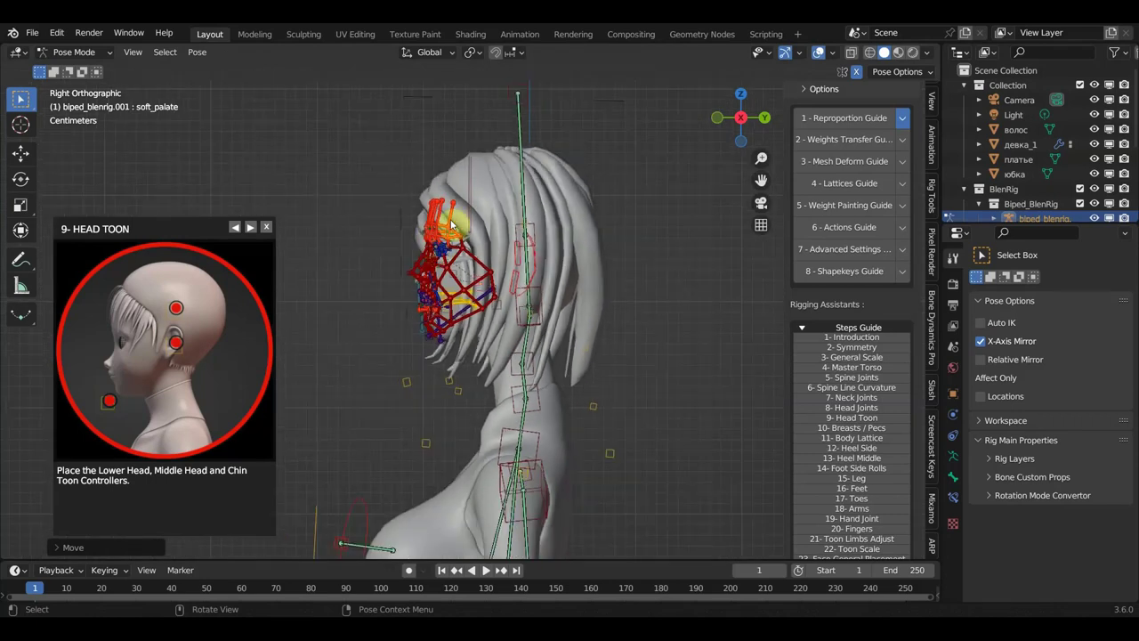
scroll(502, 156, "down", 1)
Lower the head_str controller onto the top of the head.
left_click(505, 158)
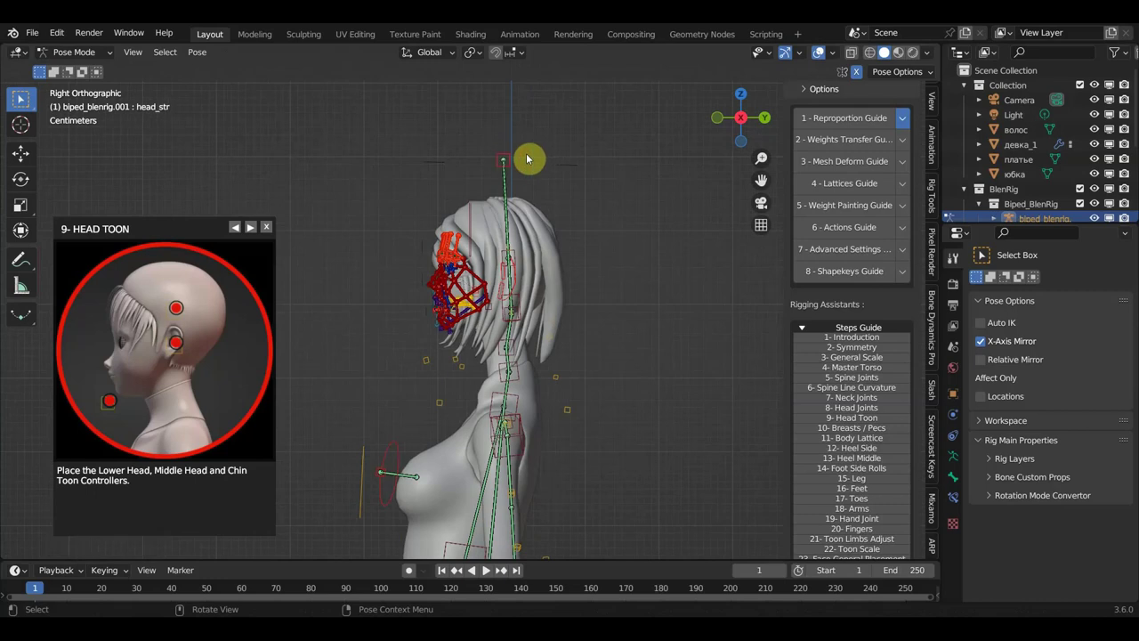
key("g")
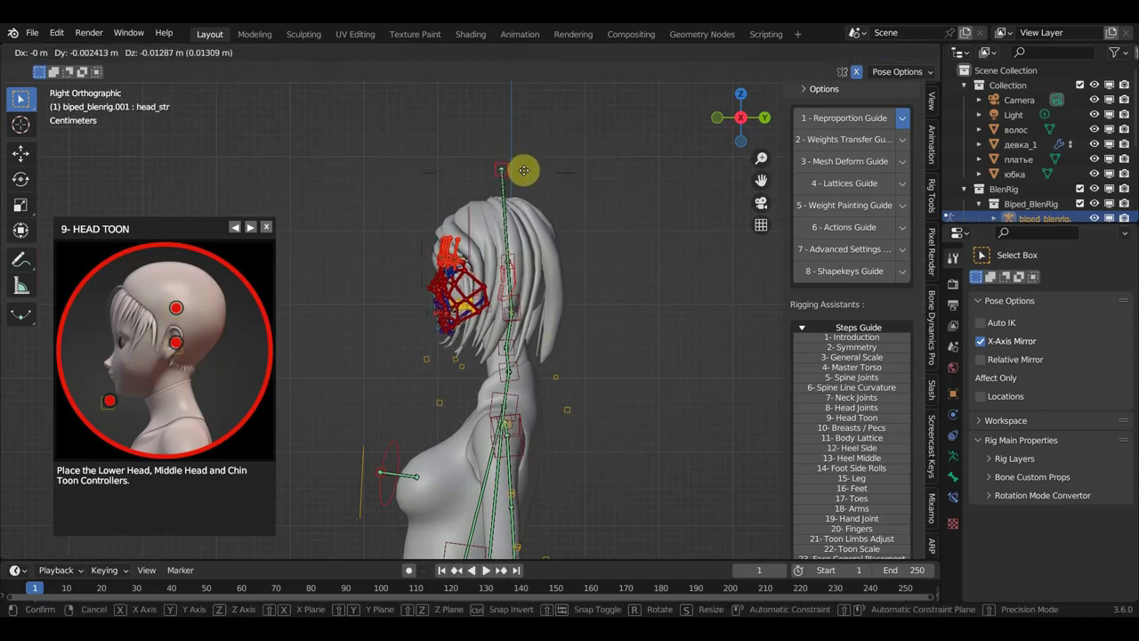
left_click(521, 173)
scroll(494, 243, "up", 5)
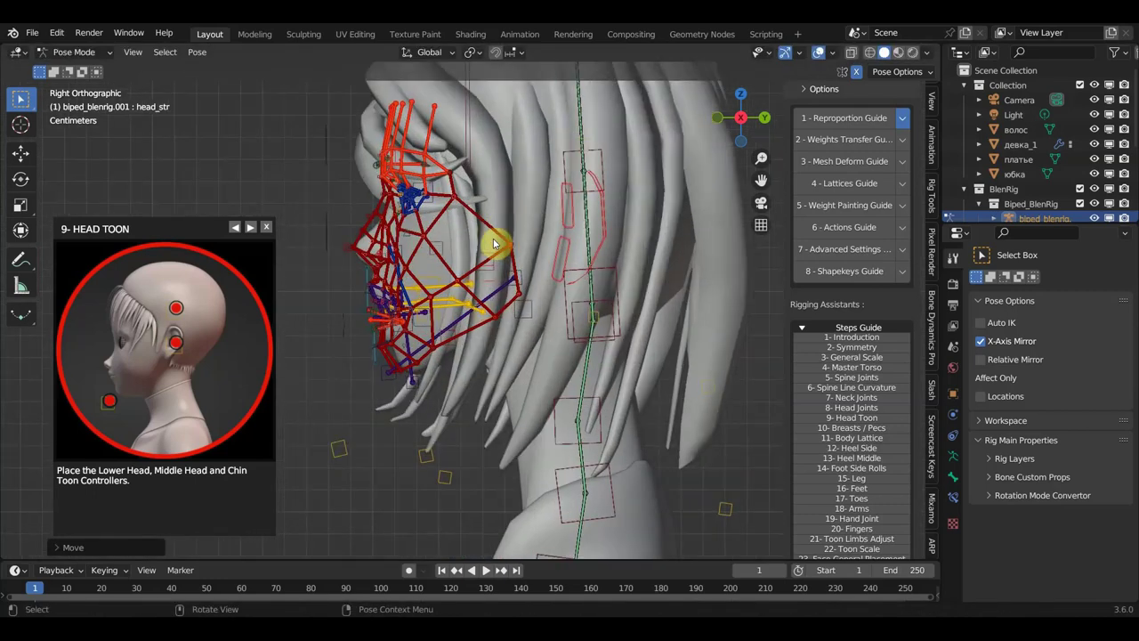
Reposition the mouth_mstr_str controller at the lips.
mouse_move(495, 243)
middle_mouse_down()
mouse_move(661, 250)
mouse_move(494, 251)
middle_mouse_up()
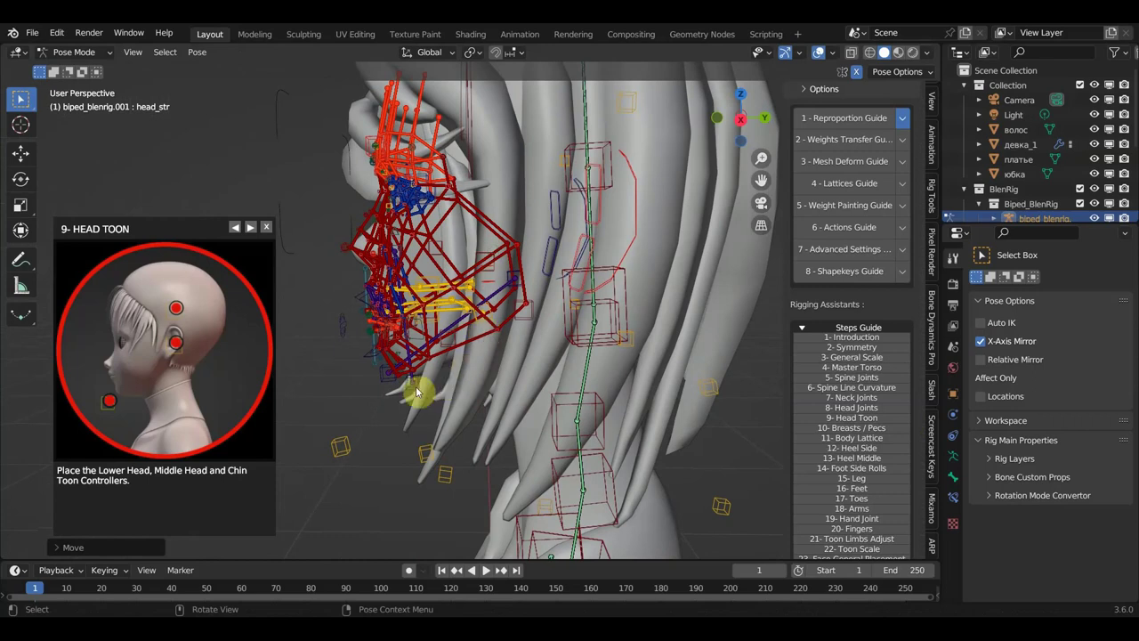
left_click(379, 368)
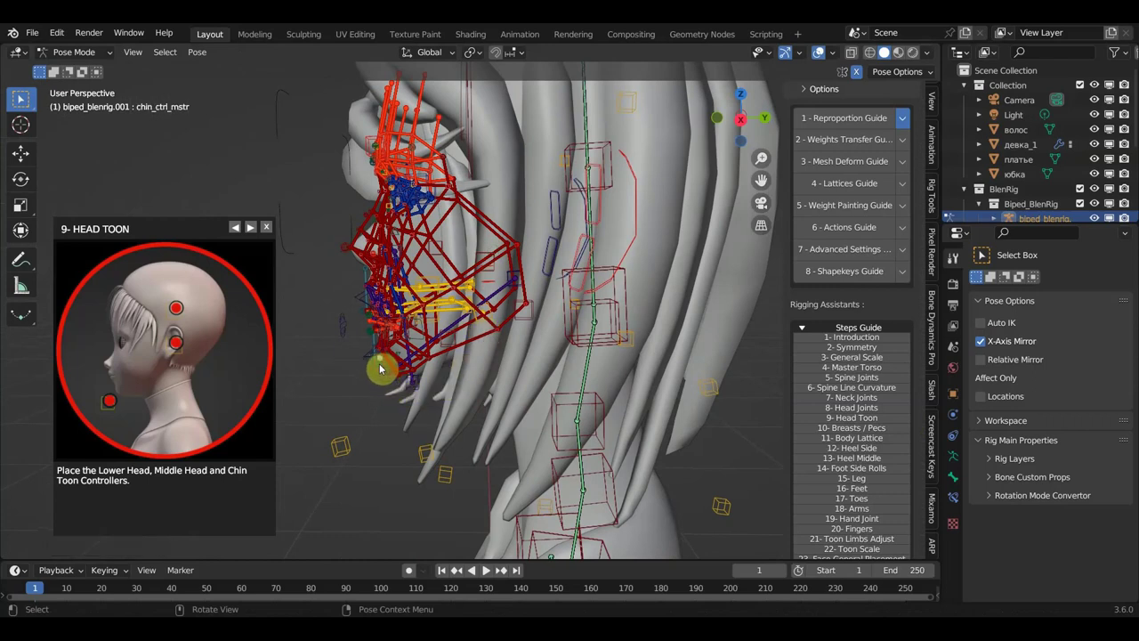
left_click(370, 374)
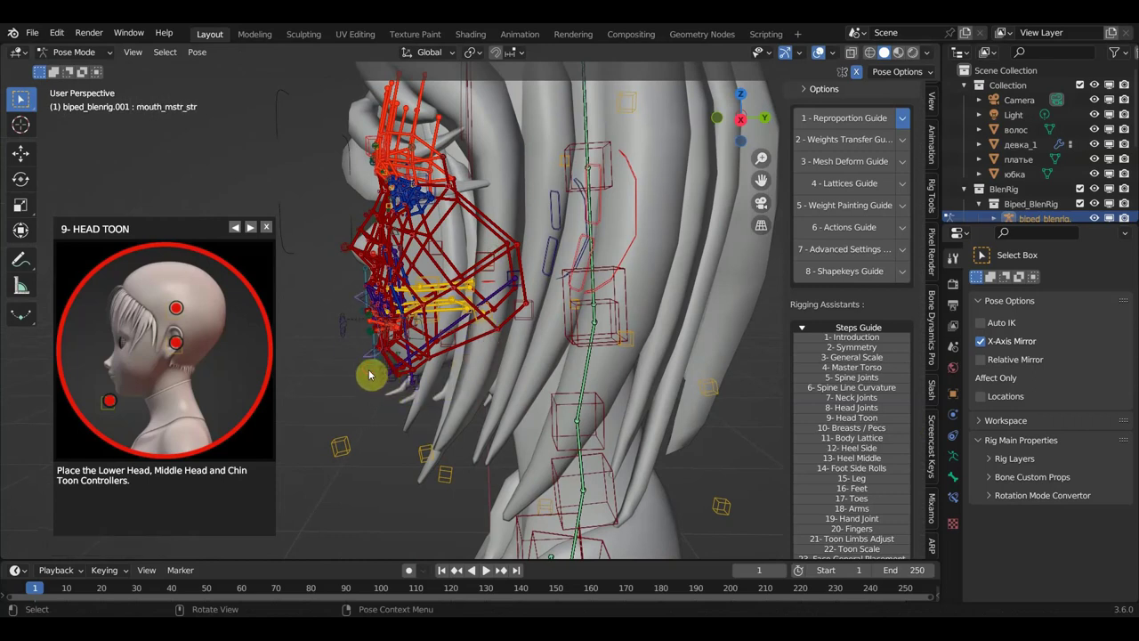
key("g")
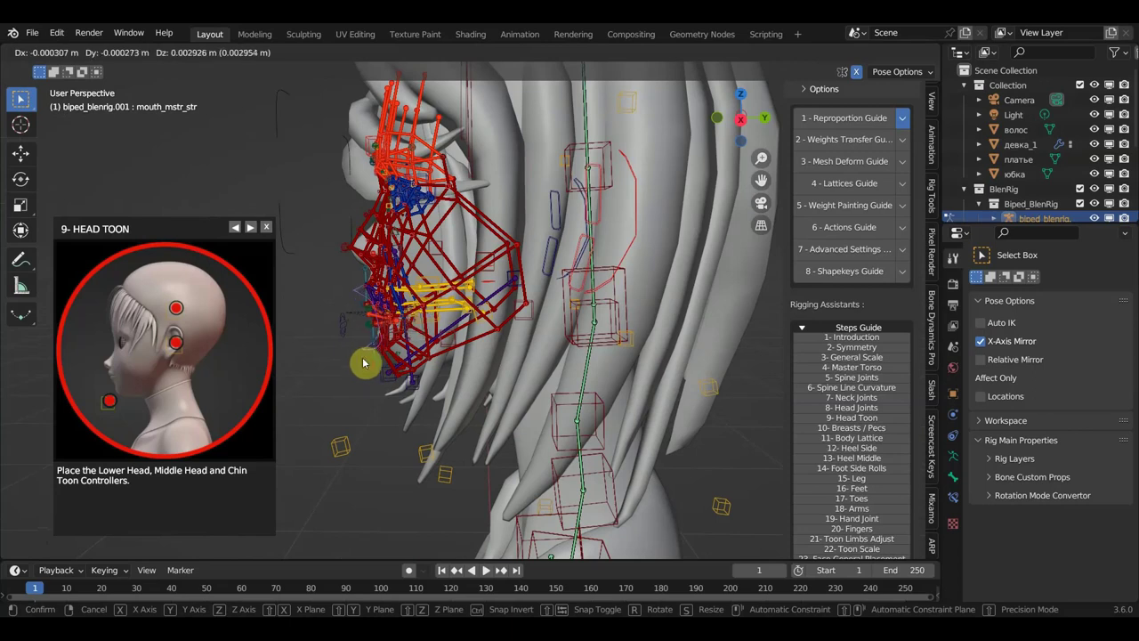
left_click(364, 362)
mouse_move(364, 362)
middle_mouse_down()
mouse_move(542, 357)
mouse_move(394, 382)
mouse_move(420, 390)
middle_mouse_up()
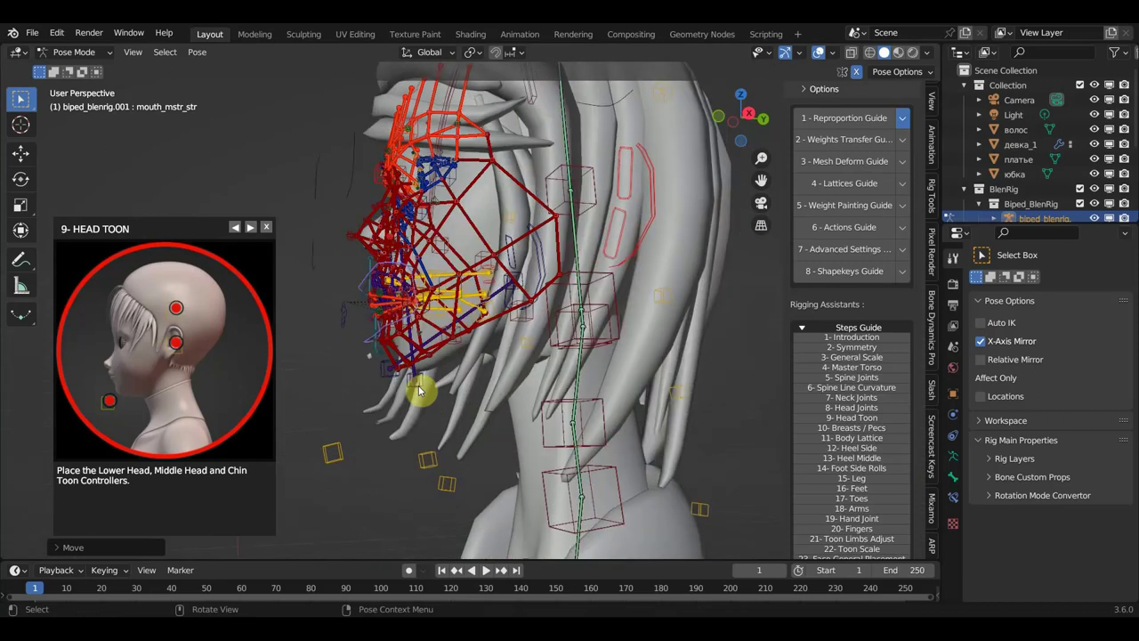
In right side view, move mouth_str_loc_2 down toward the jaw and select jaw_line_ctrl_3_str_L.
key("KP_3")
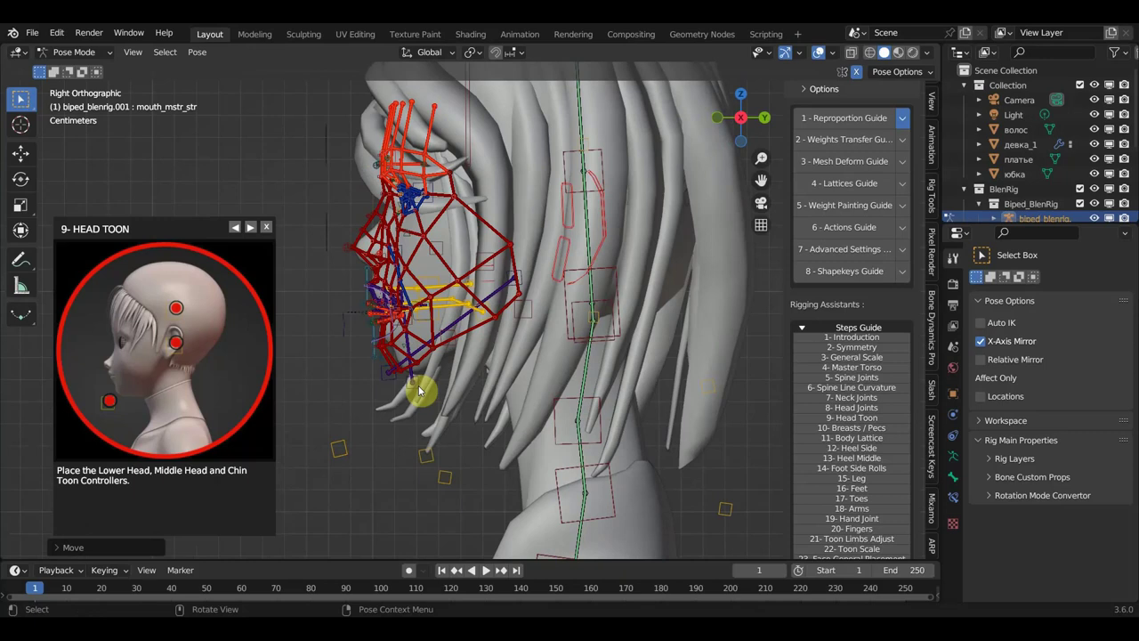
scroll(422, 403, "up", 1)
scroll(422, 403, "up", 1)
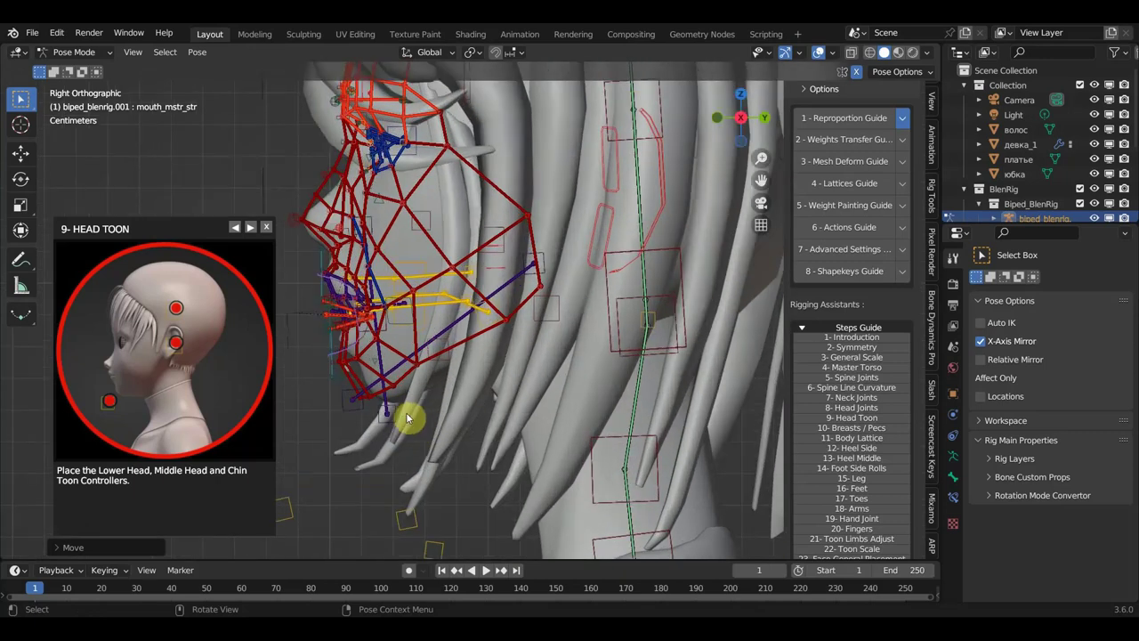
left_click(397, 411)
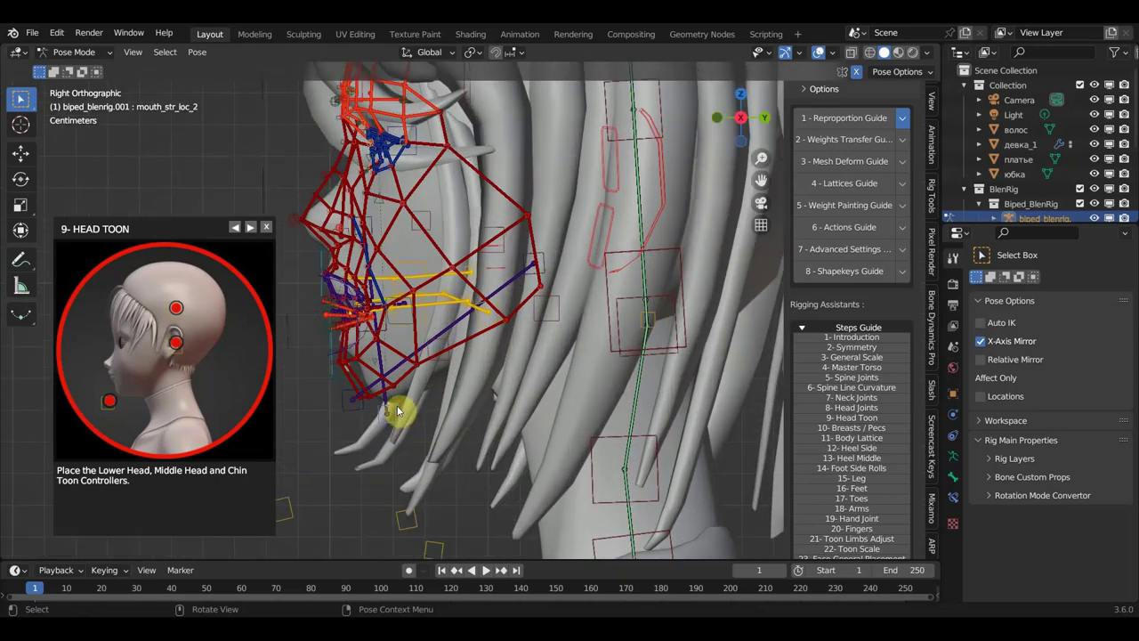
left_click_drag(397, 411, 420, 430)
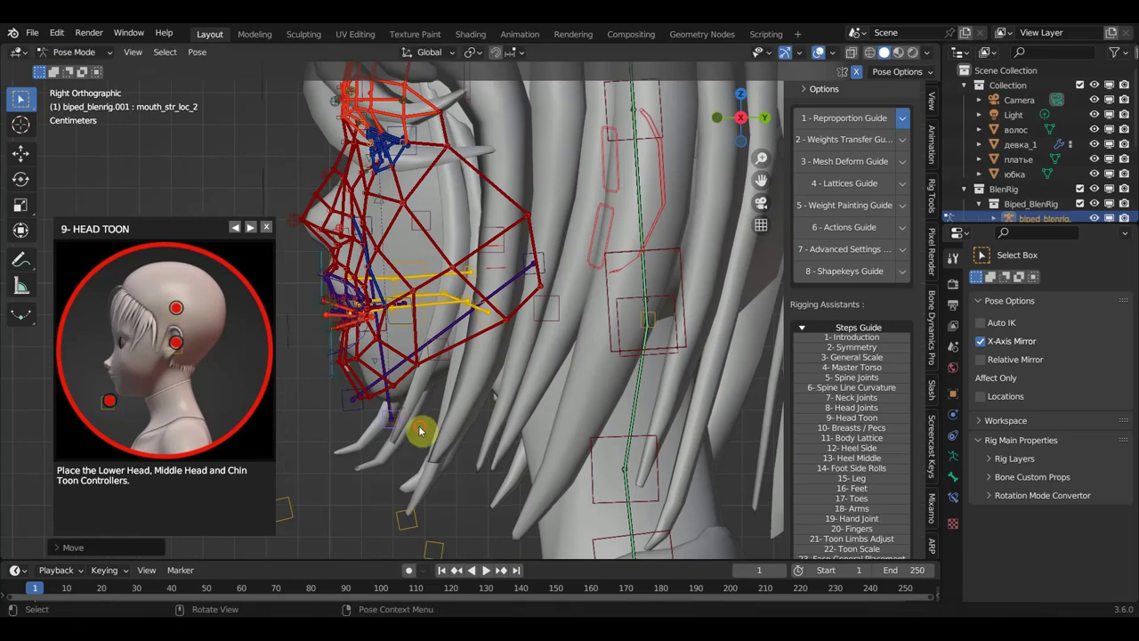
left_click(423, 434)
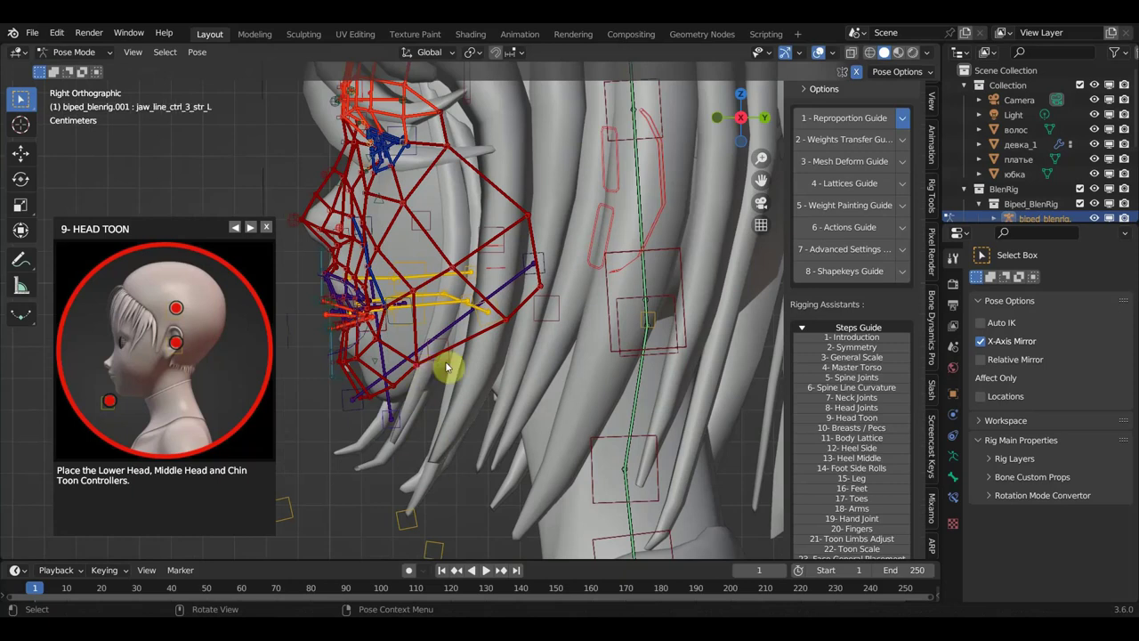
scroll(447, 367, "down", 2)
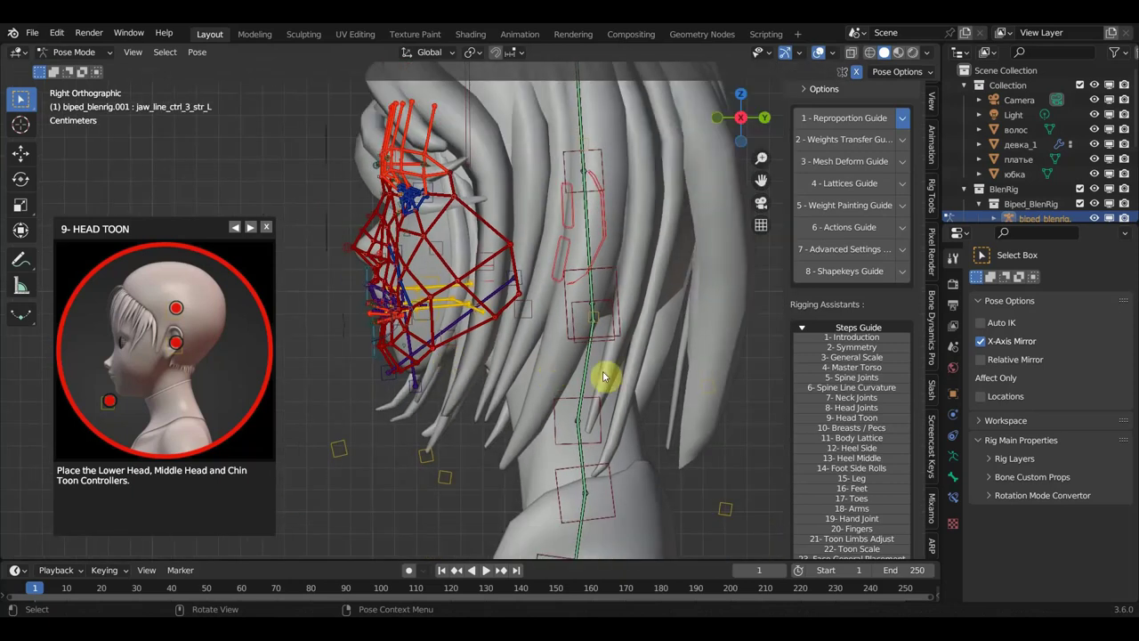
Open step 10, Breasts / Pecs, and move breast_ctrl_L over the left chest.
left_click(857, 432)
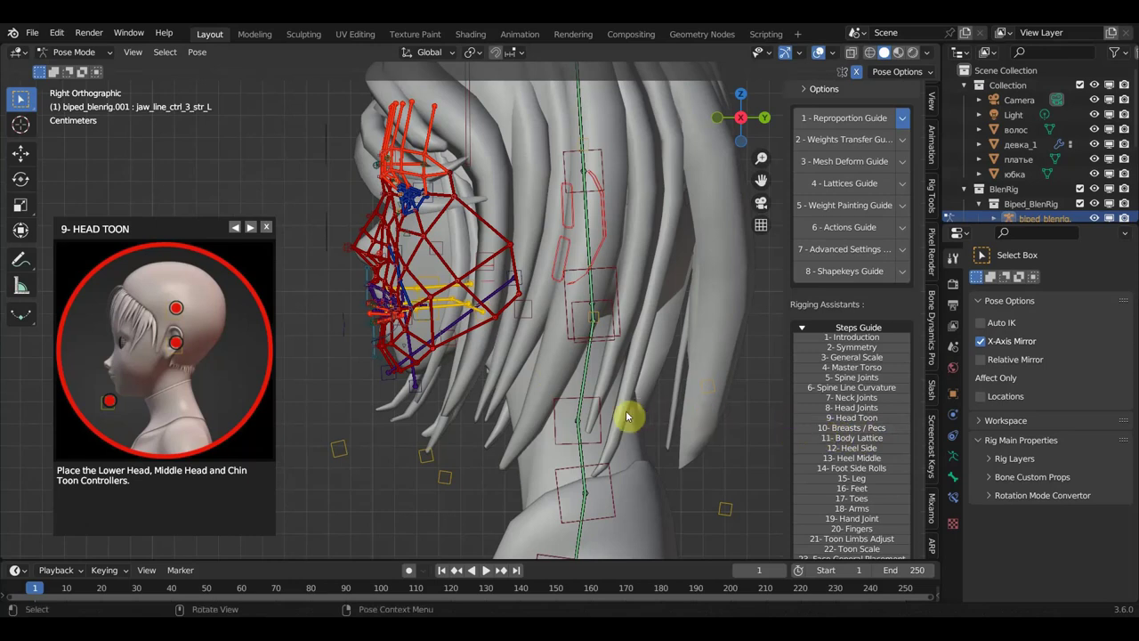
mouse_move(539, 411)
middle_mouse_down()
mouse_move(634, 428)
mouse_move(623, 394)
mouse_move(643, 265)
mouse_move(631, 297)
middle_mouse_up()
left_click(575, 404)
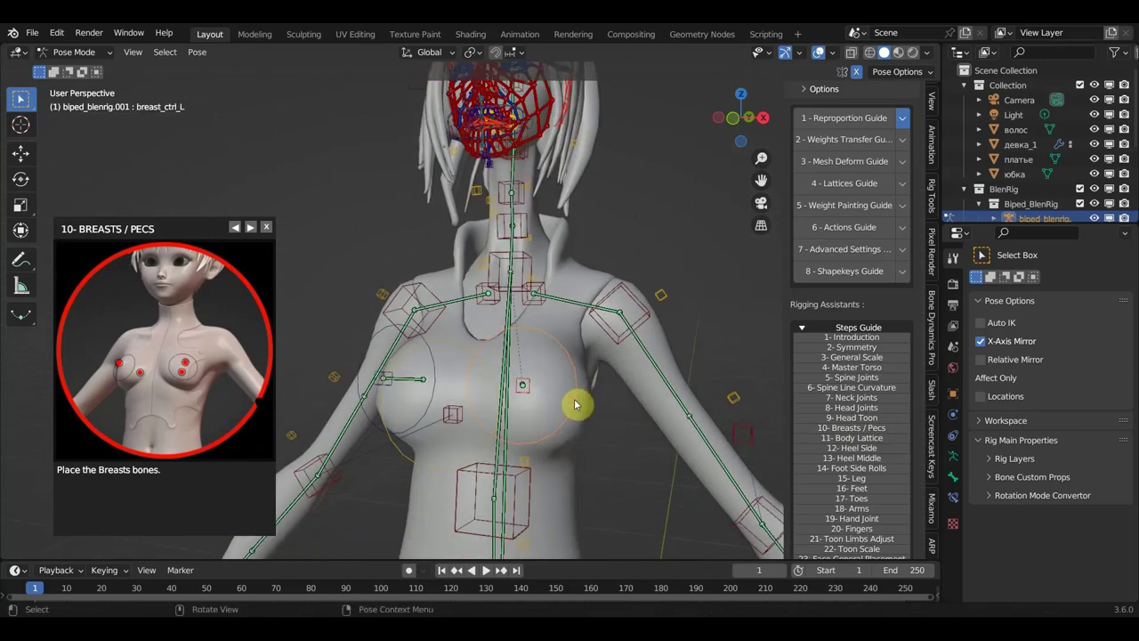
key("g")
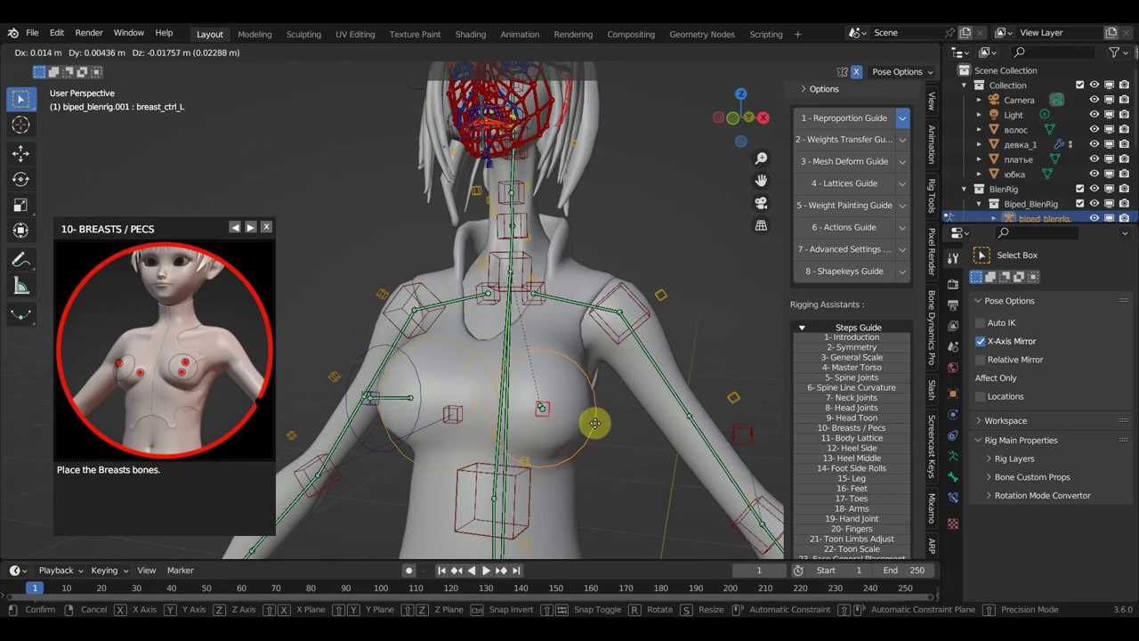
left_click(596, 429)
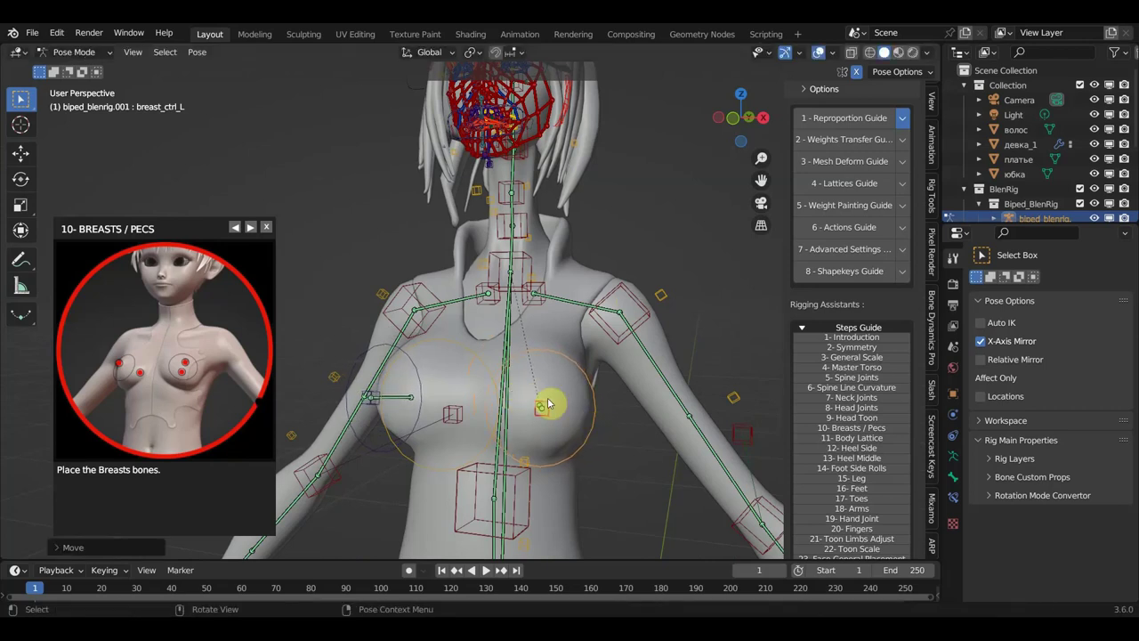
Open the Body Lattice step and place the breast controller on the breast in right side view.
left_click(859, 440)
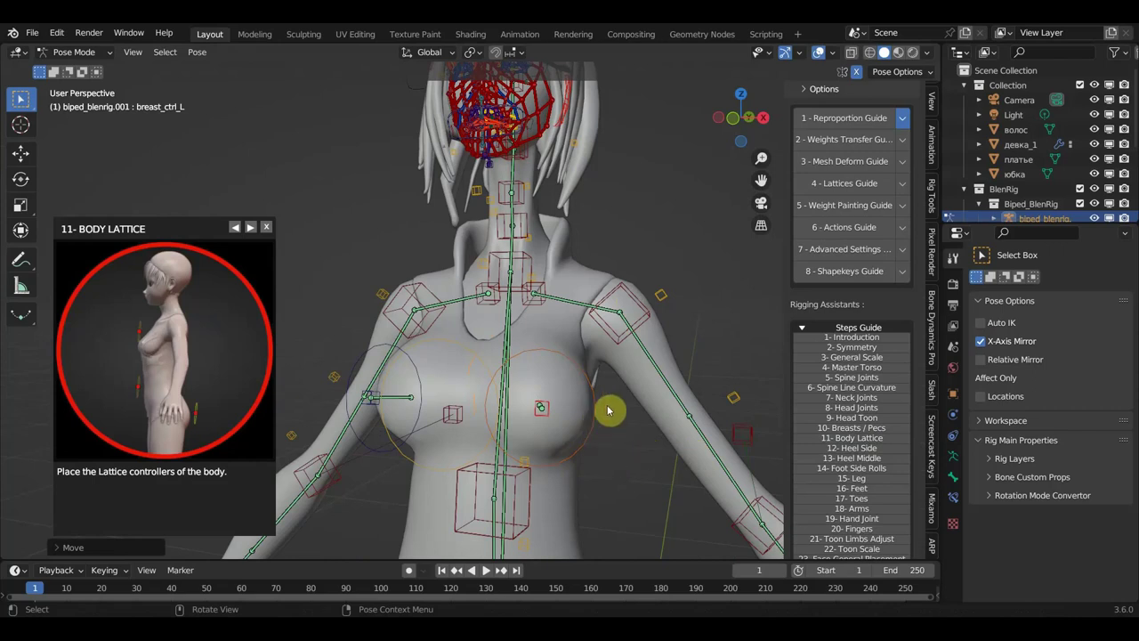
mouse_move(605, 437)
middle_mouse_down()
mouse_move(487, 453)
mouse_move(447, 444)
middle_mouse_up()
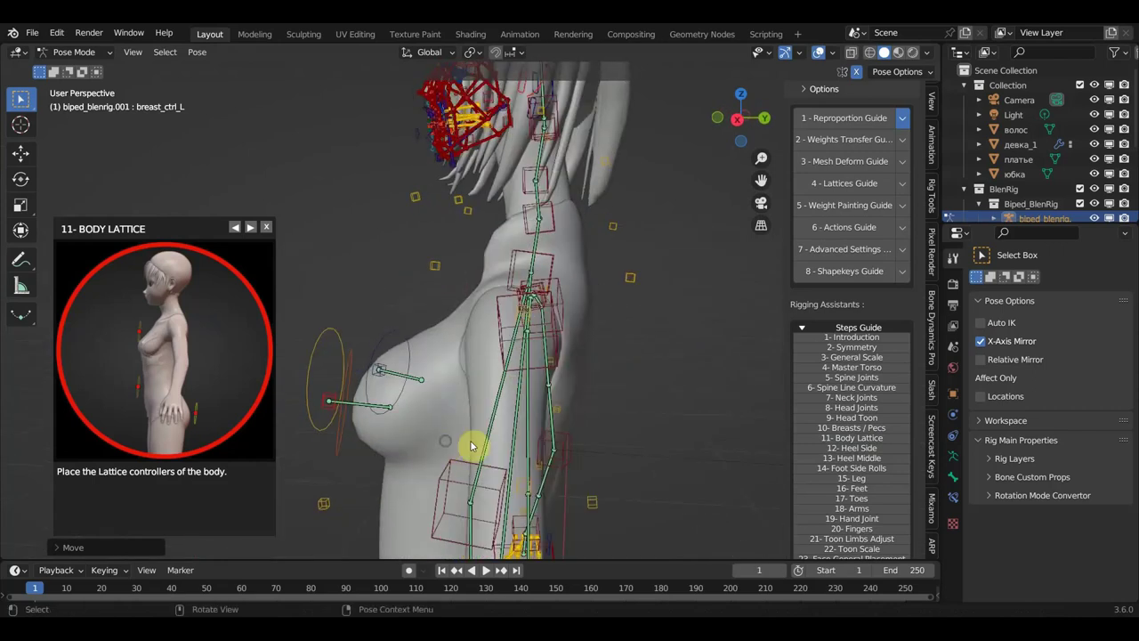
key("KP_3")
scroll(559, 451, "down", 3)
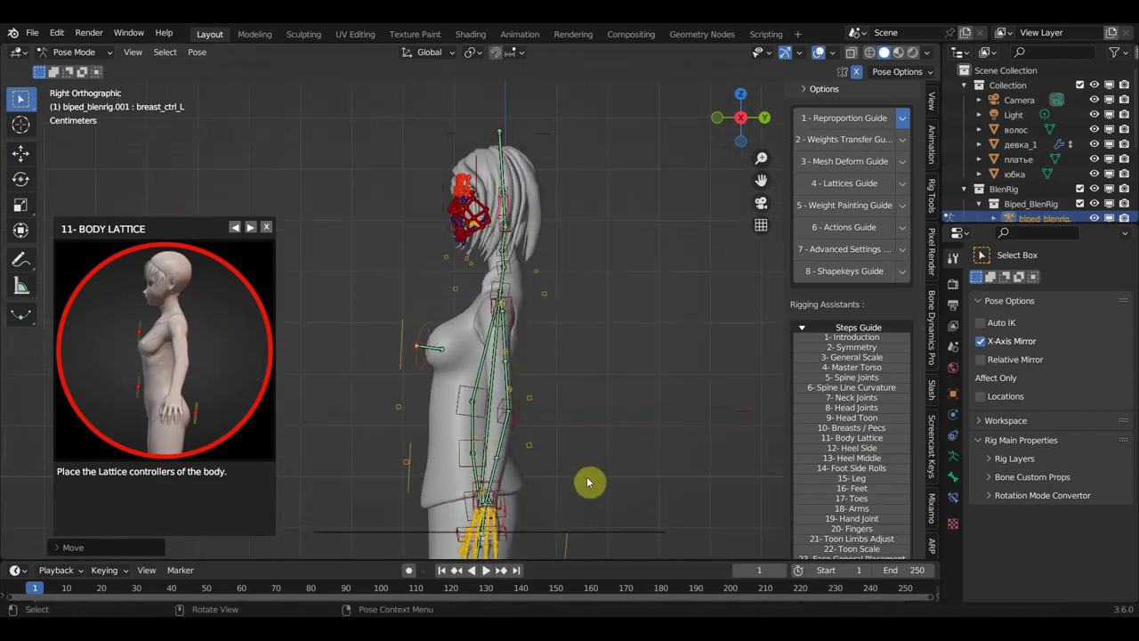
scroll(587, 400, "down", 2, "shift")
scroll(587, 358, "down", 2, "shift")
scroll(560, 372, "up", 1)
scroll(555, 383, "up", 1)
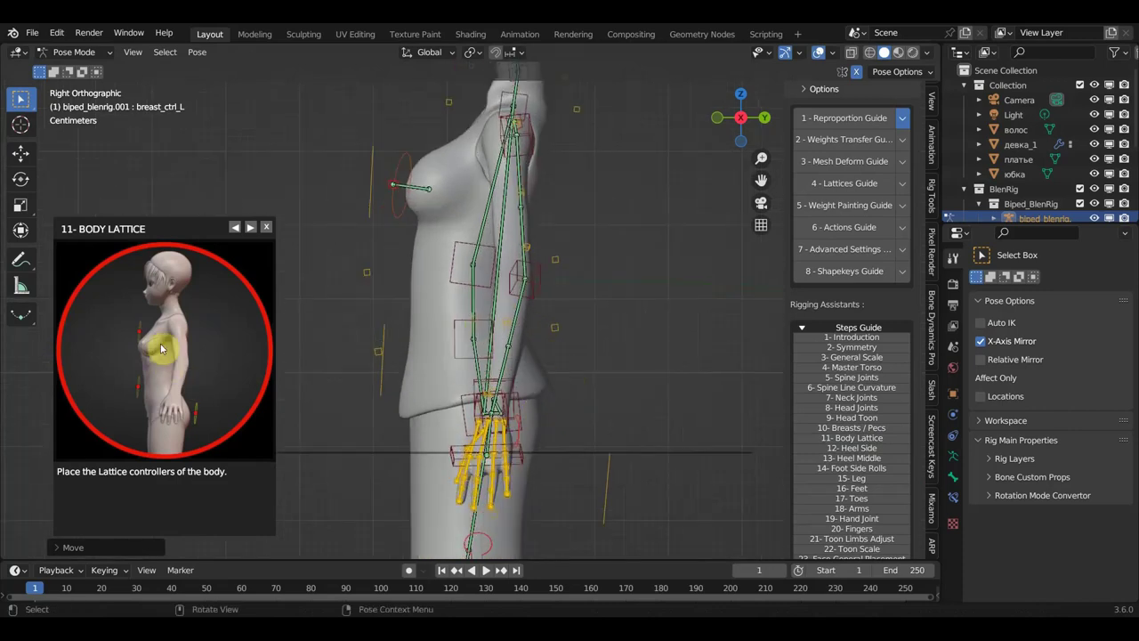
left_click(412, 178)
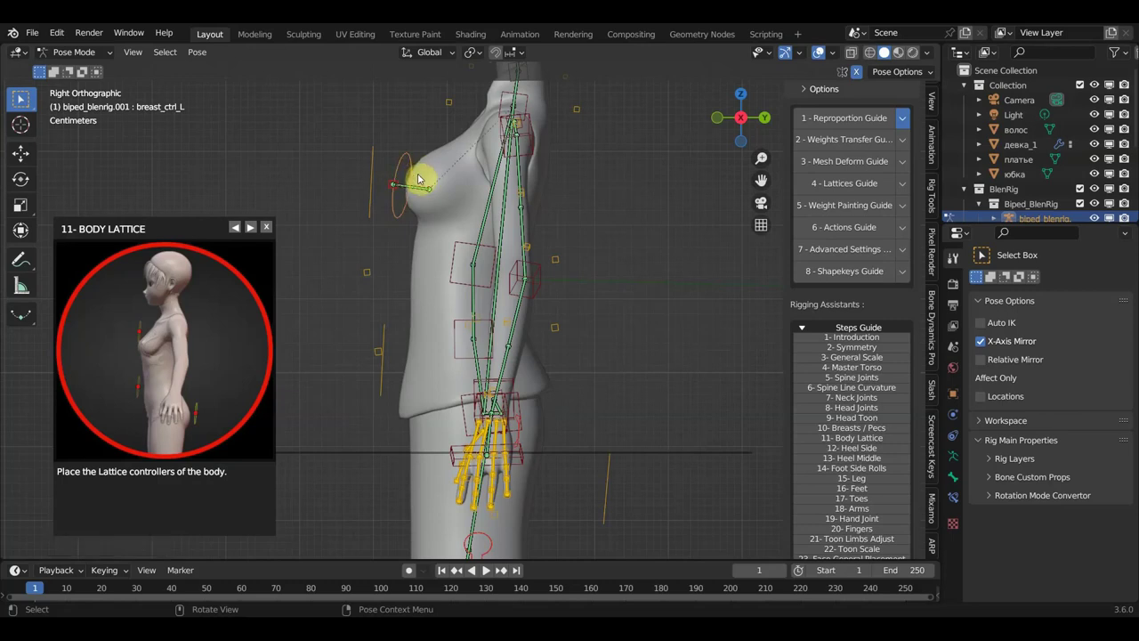
key("g")
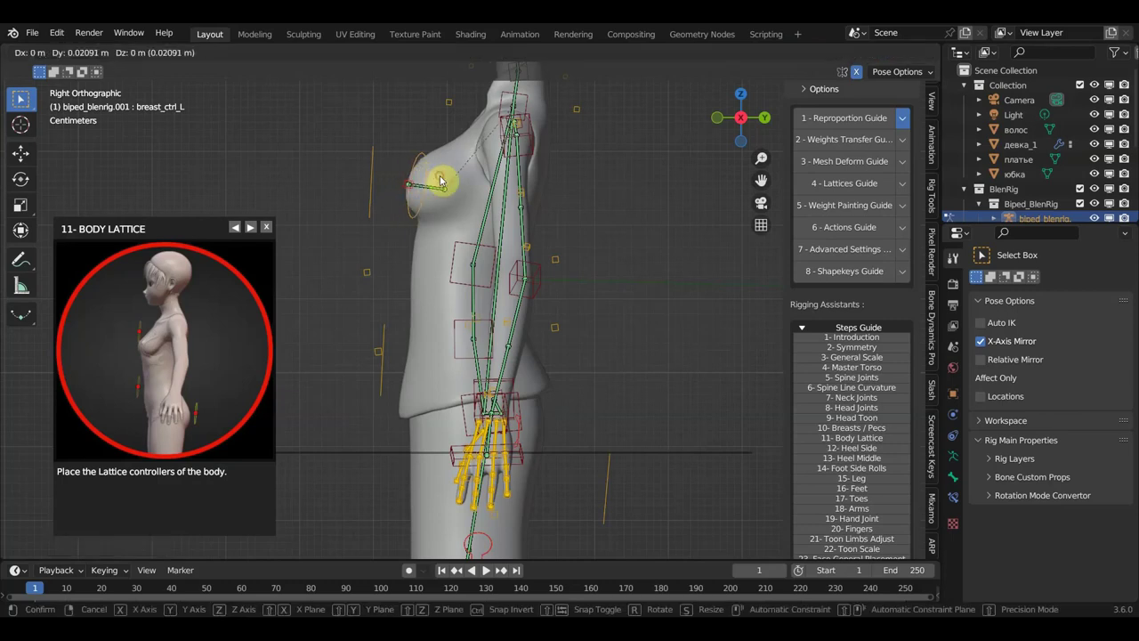
left_click(440, 181)
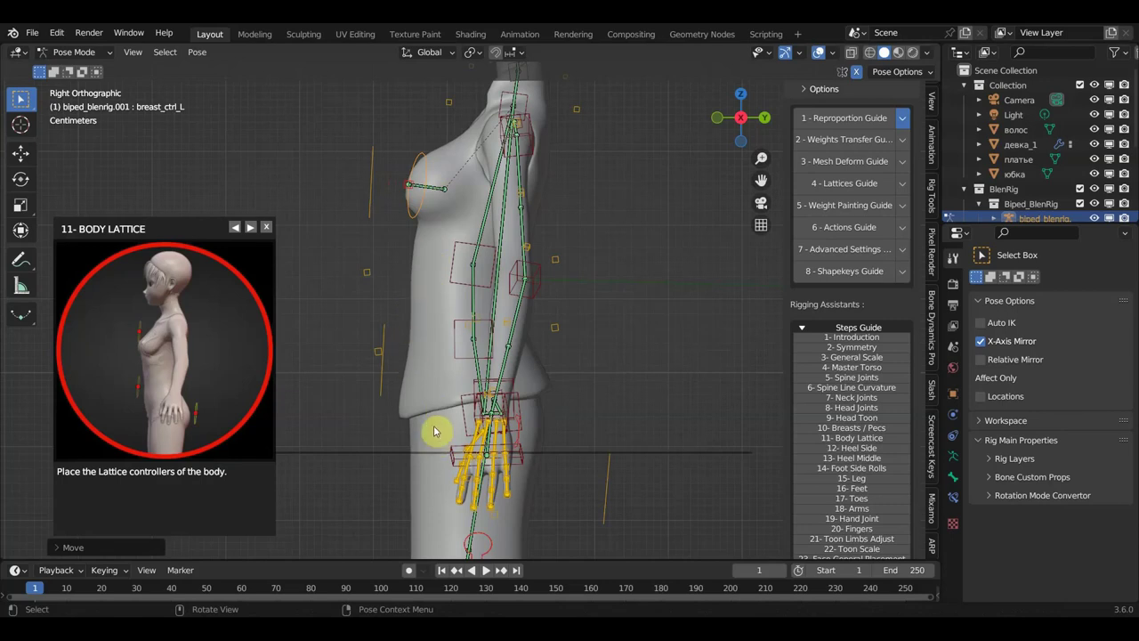
Place the belly, chest and butt controllers against the body outline.
left_click(387, 371)
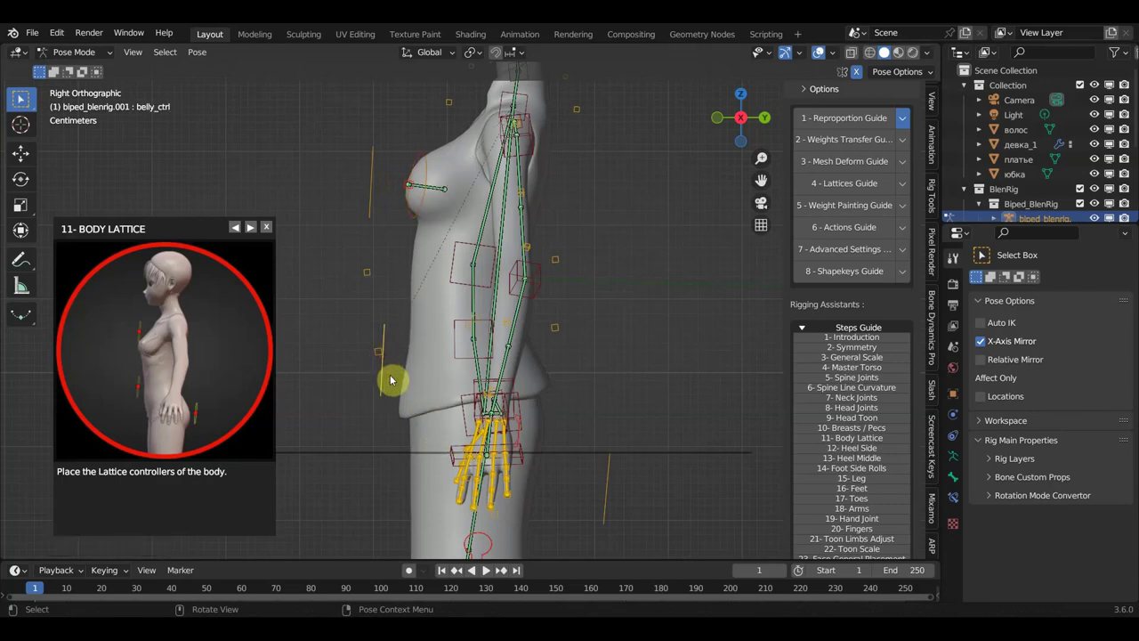
key("g")
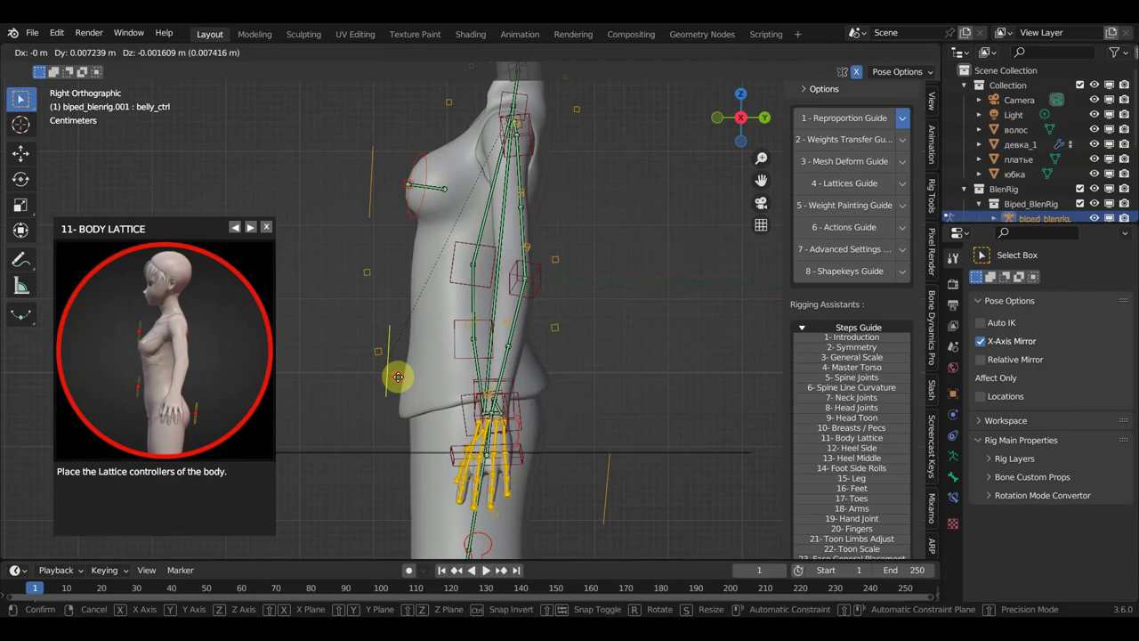
left_click(398, 377)
key("g")
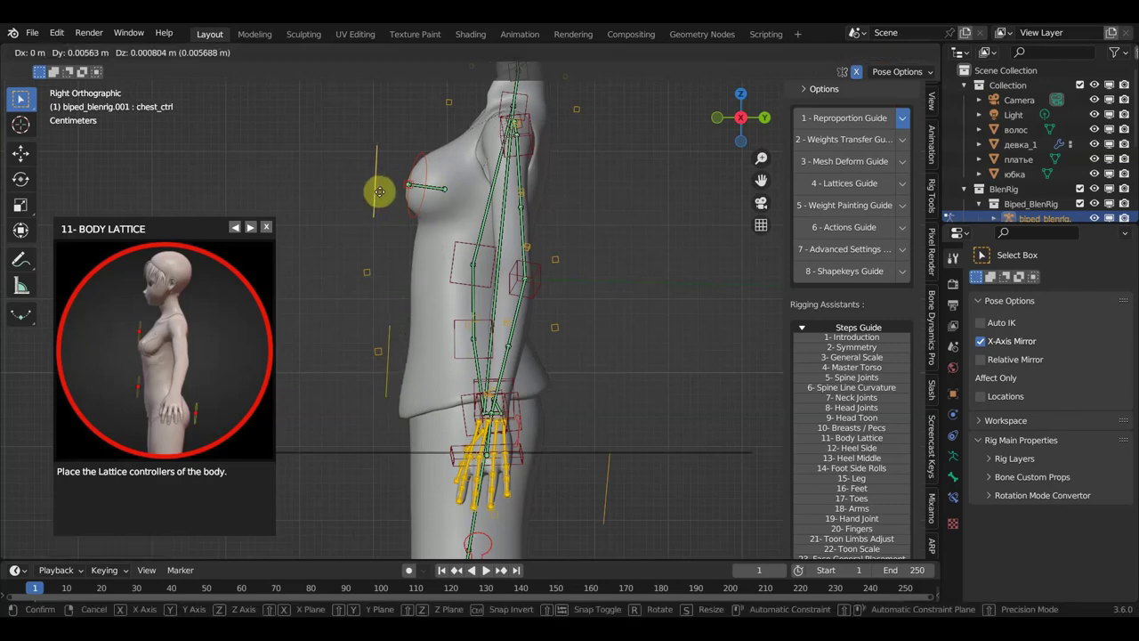
left_click(391, 199)
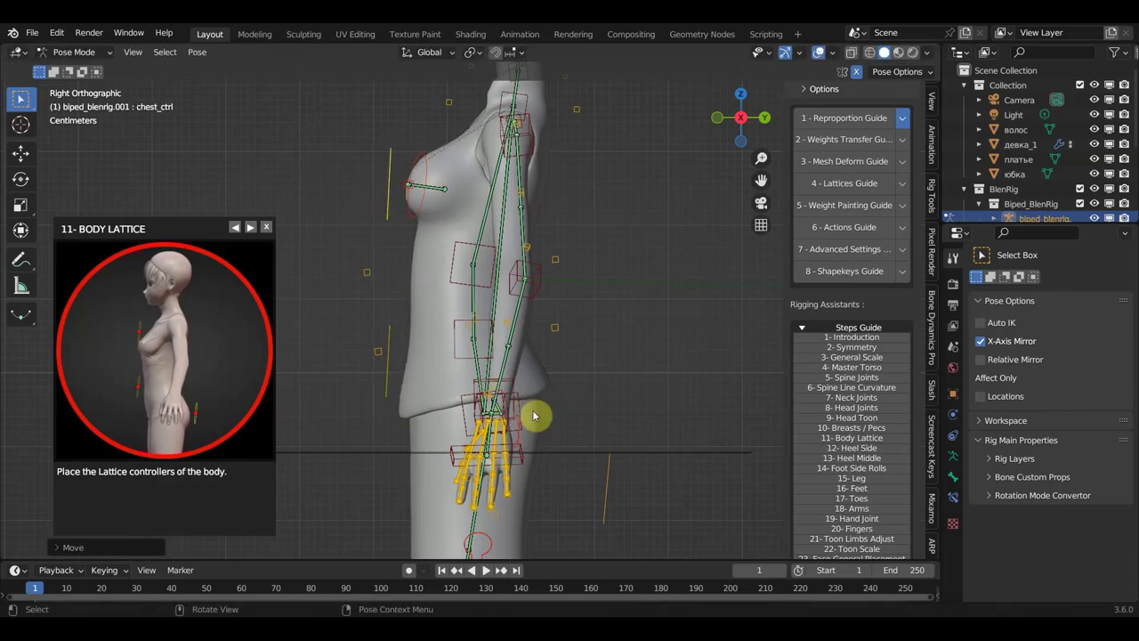
left_click(606, 490)
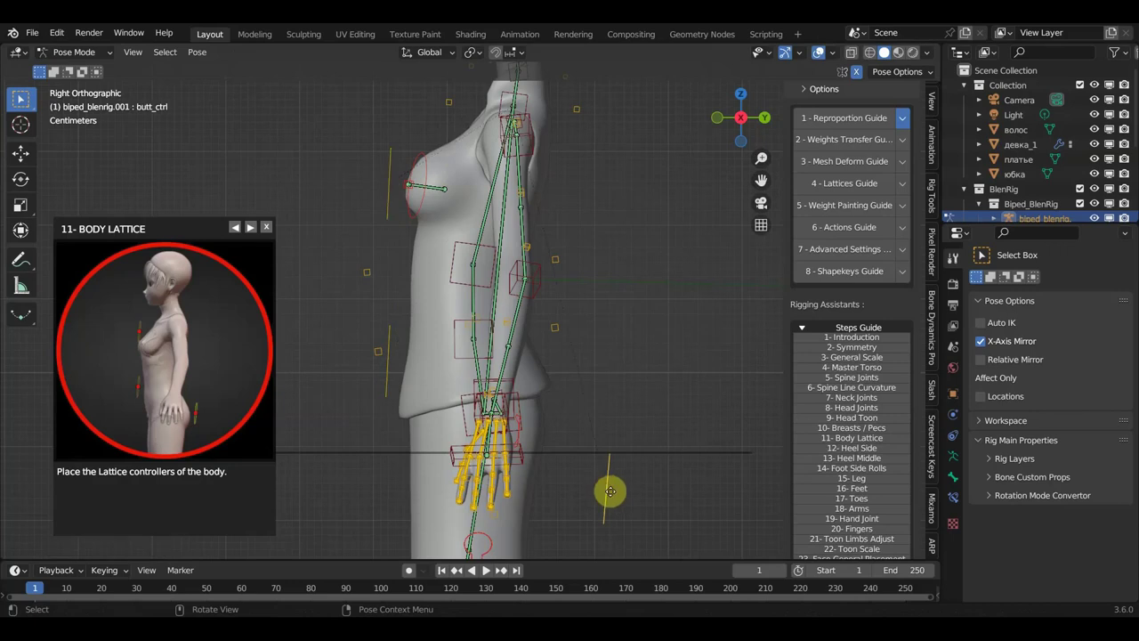
key("g")
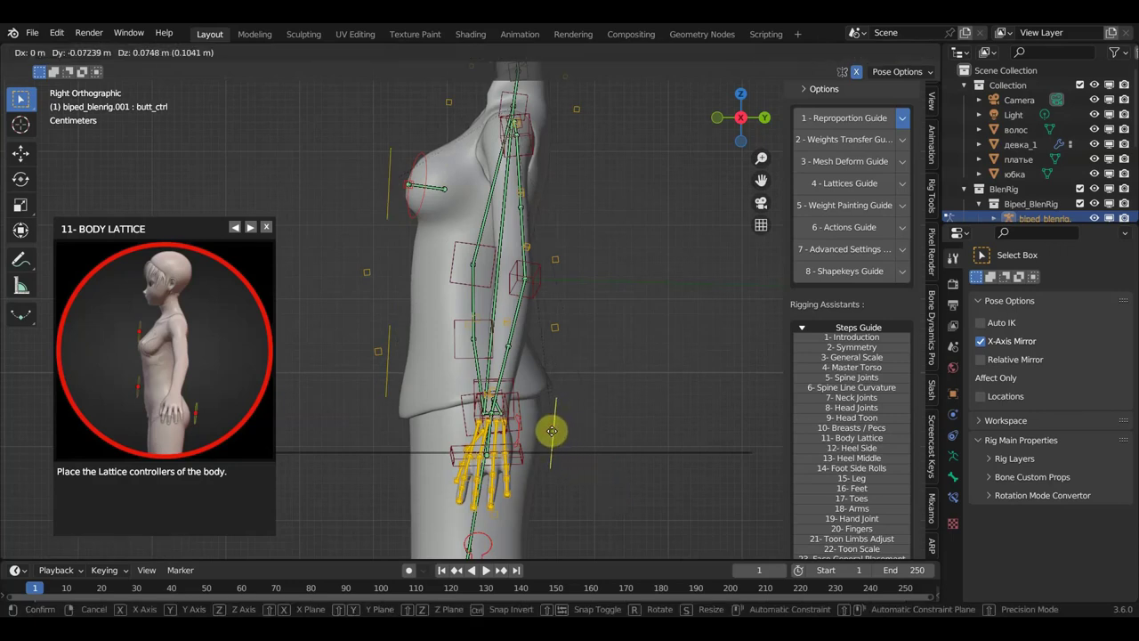
left_click(552, 431)
scroll(589, 463, "down", 2)
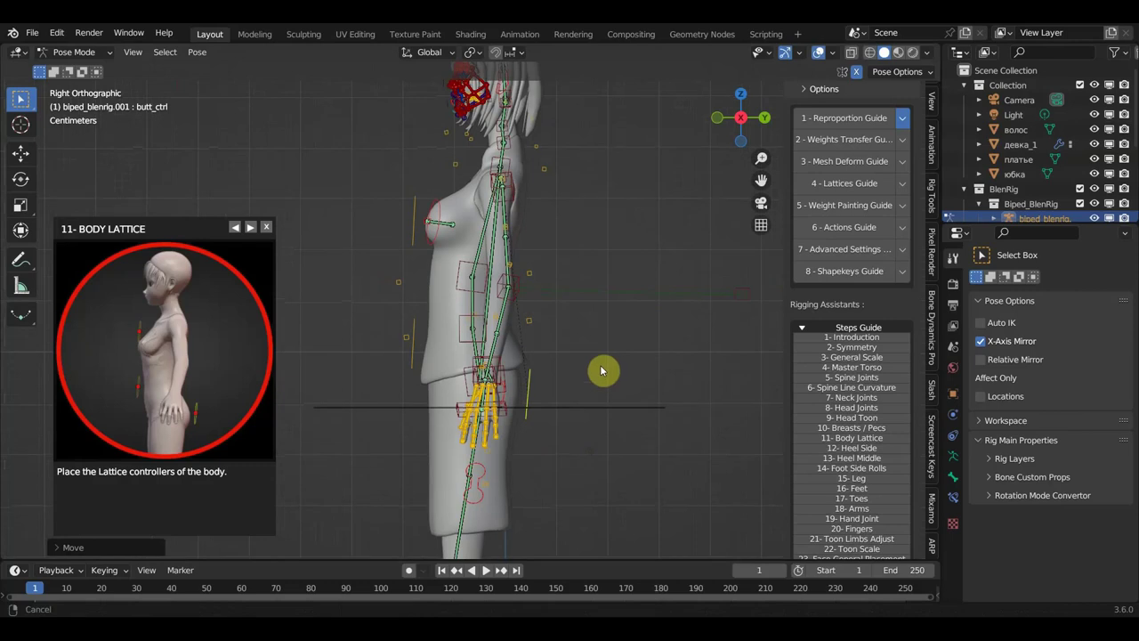
scroll(601, 370, "down", 3, "shift")
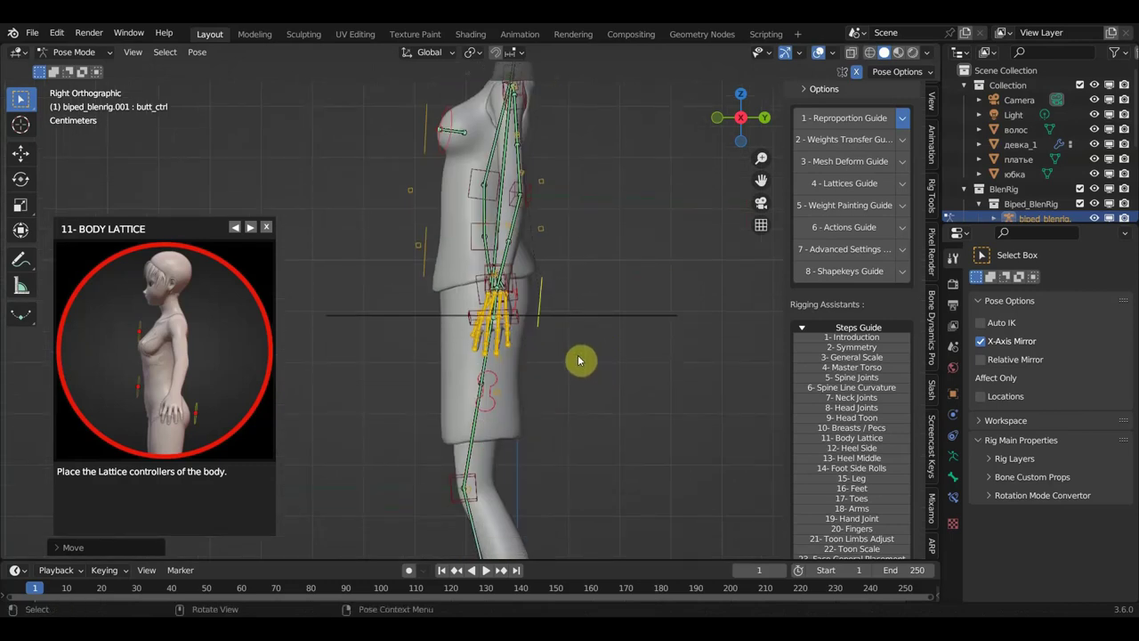
Readjust the belly, chest and butt controllers to sit on the body surface.
left_click(427, 251)
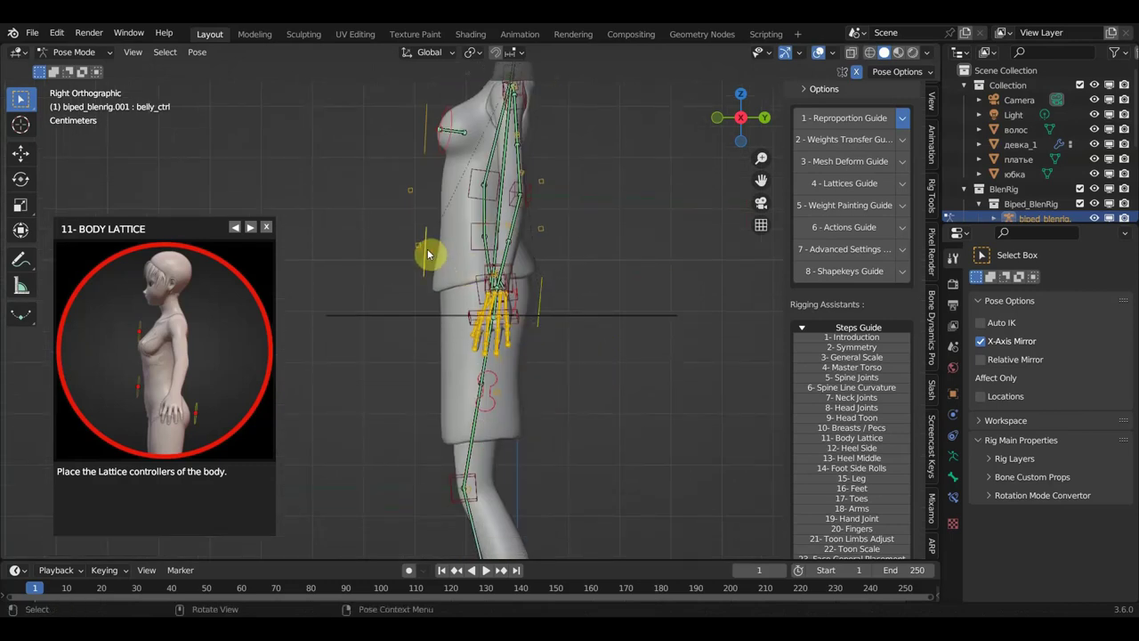
key("g")
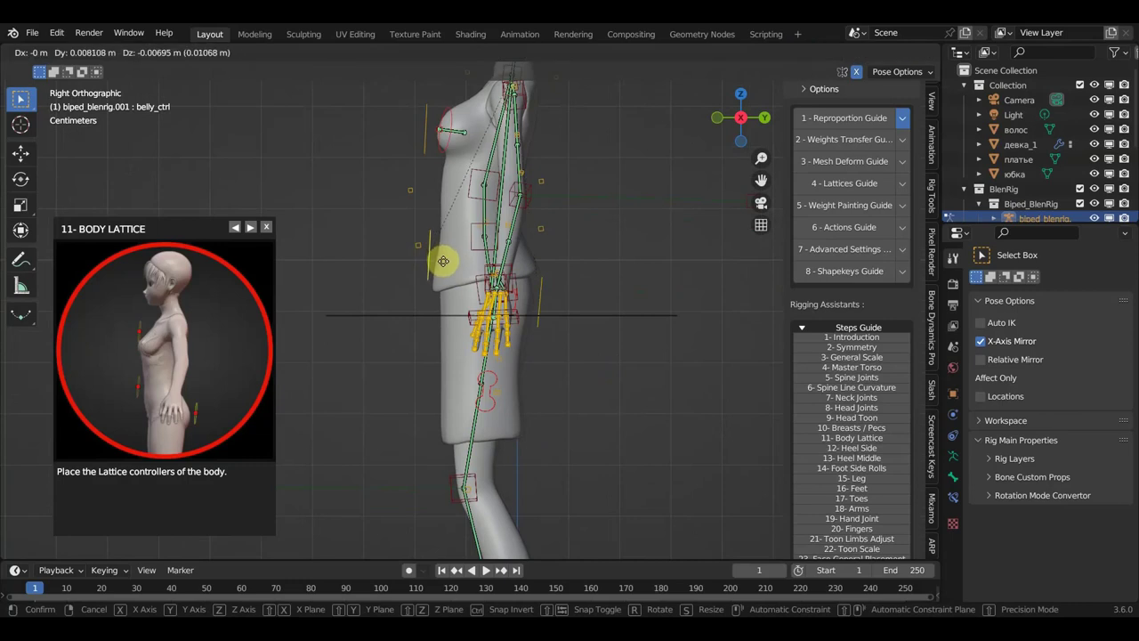
left_click(443, 263)
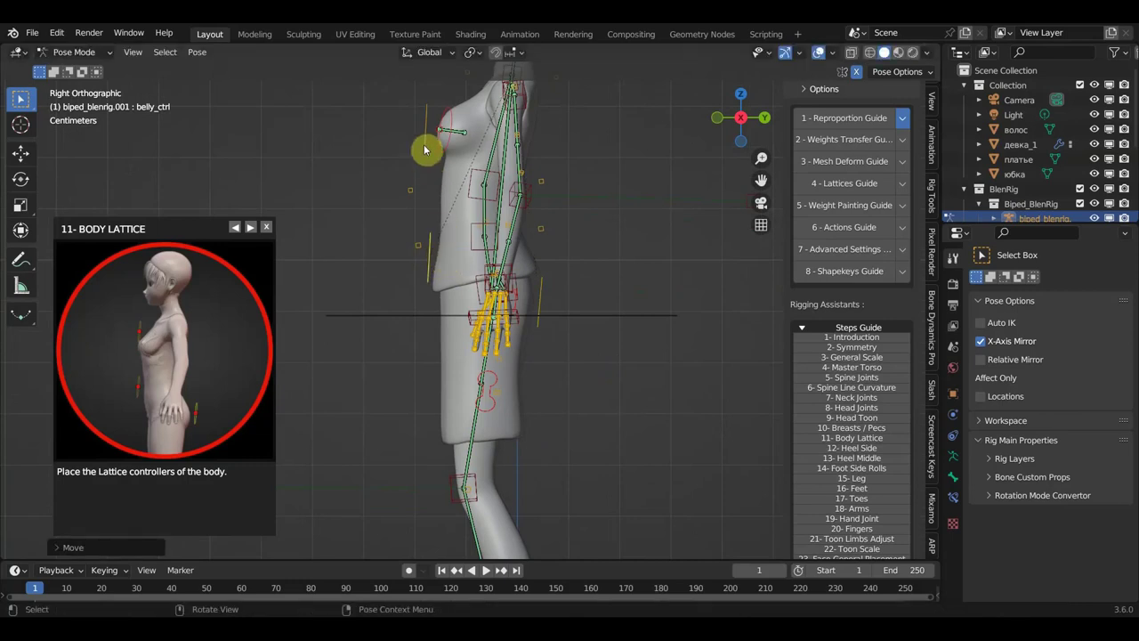
left_click(426, 150)
key("g")
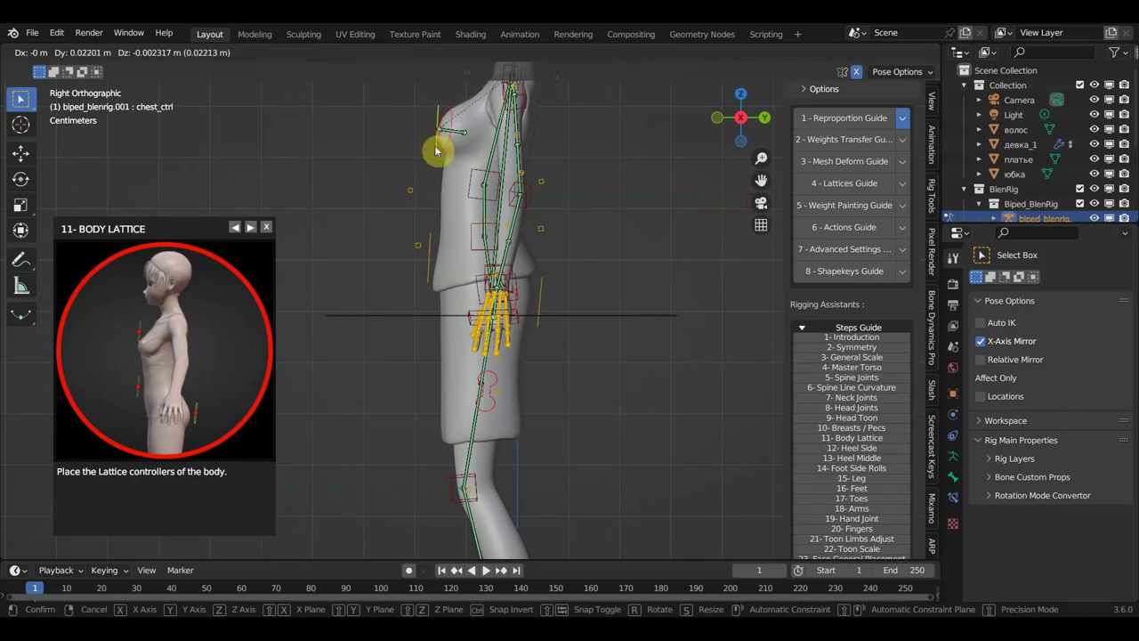
left_click(436, 151)
left_click(542, 314)
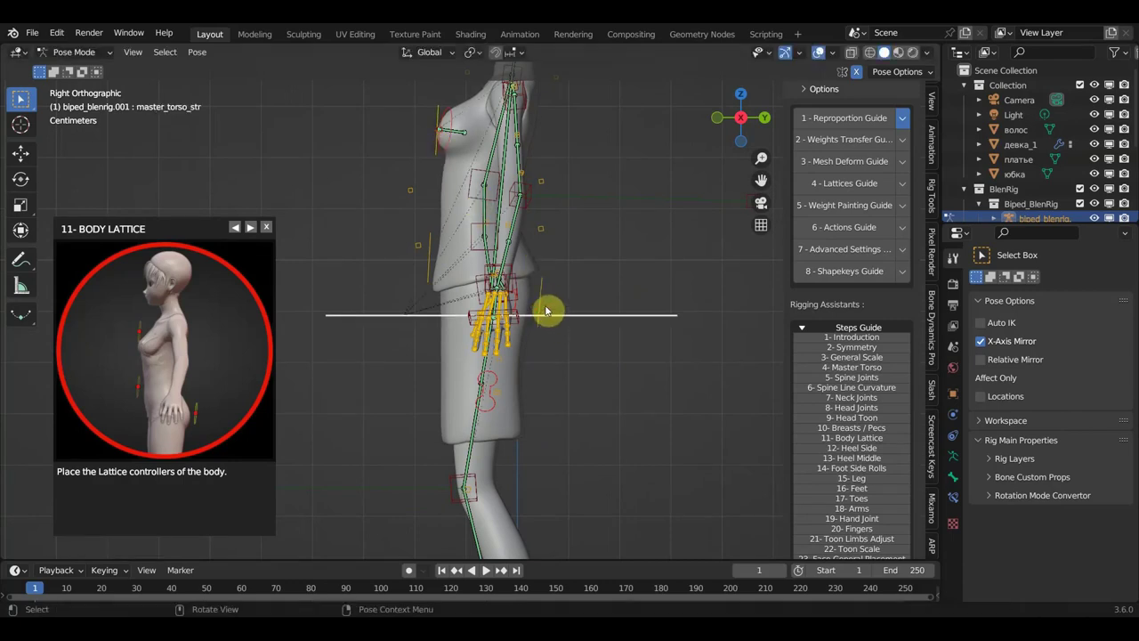
left_click(542, 293)
key("g")
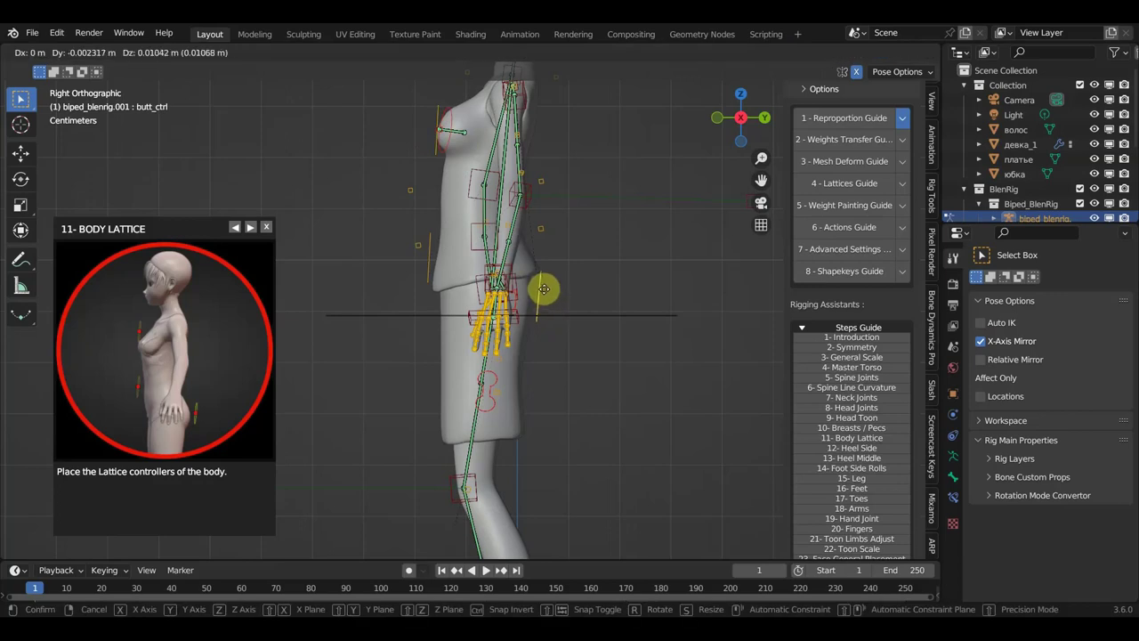
left_click(536, 288)
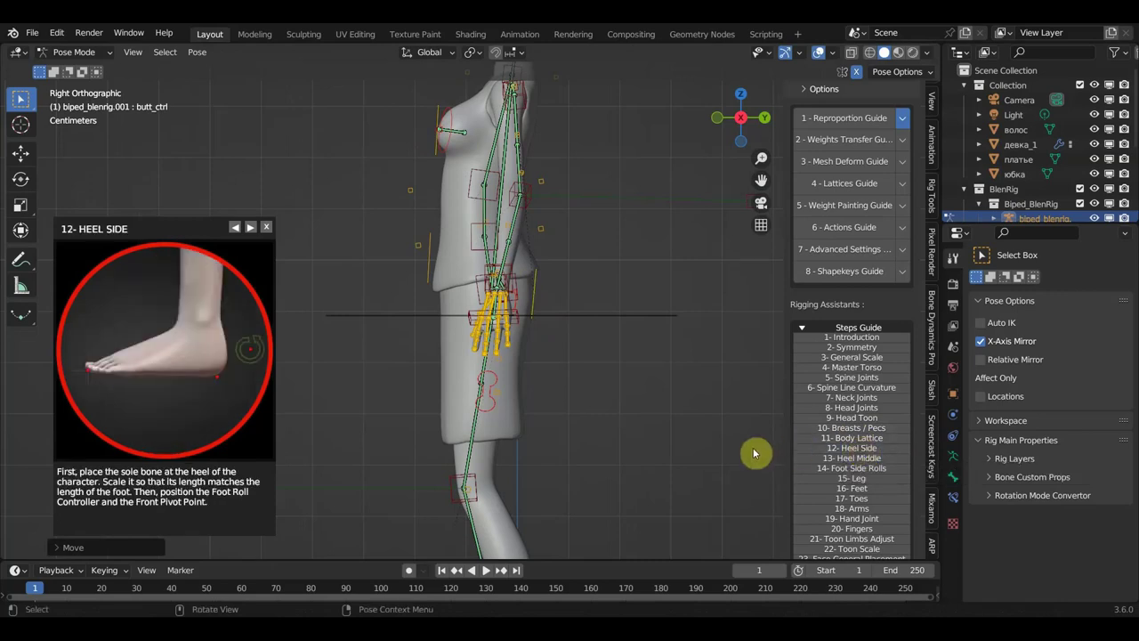
Bring the feet into view and move ankle_str_L to the left ankle joint.
mouse_move(711, 496)
middle_mouse_down("shift")
mouse_move(627, 247)
mouse_move(582, 389)
mouse_move(602, 283)
middle_mouse_up("shift")
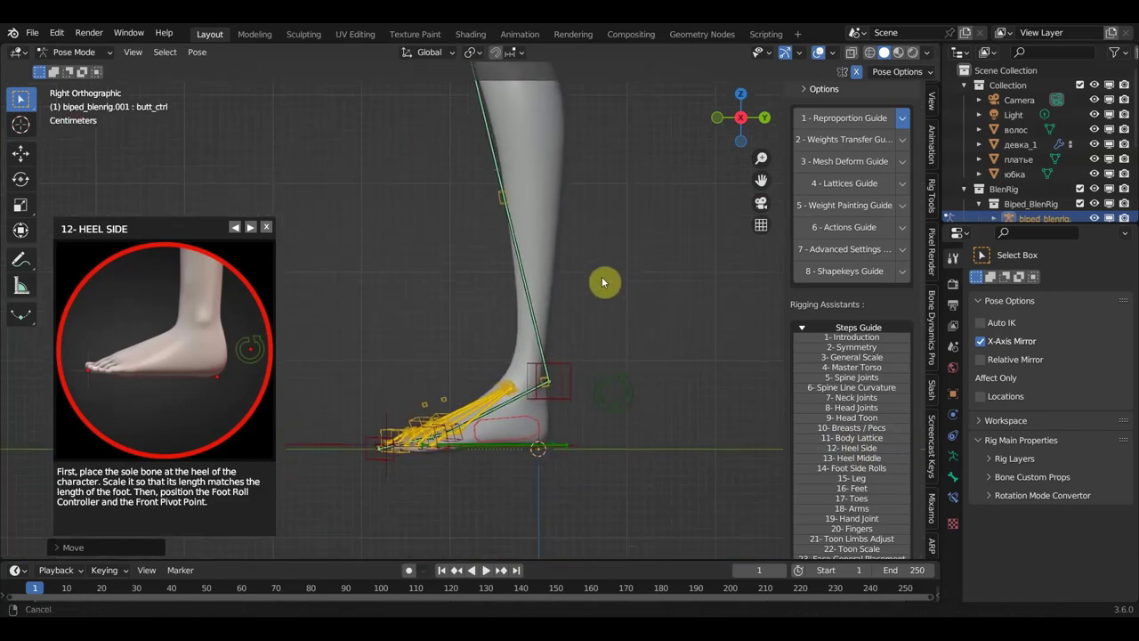
mouse_move(472, 458)
middle_mouse_down()
mouse_move(437, 481)
mouse_move(434, 458)
middle_mouse_up()
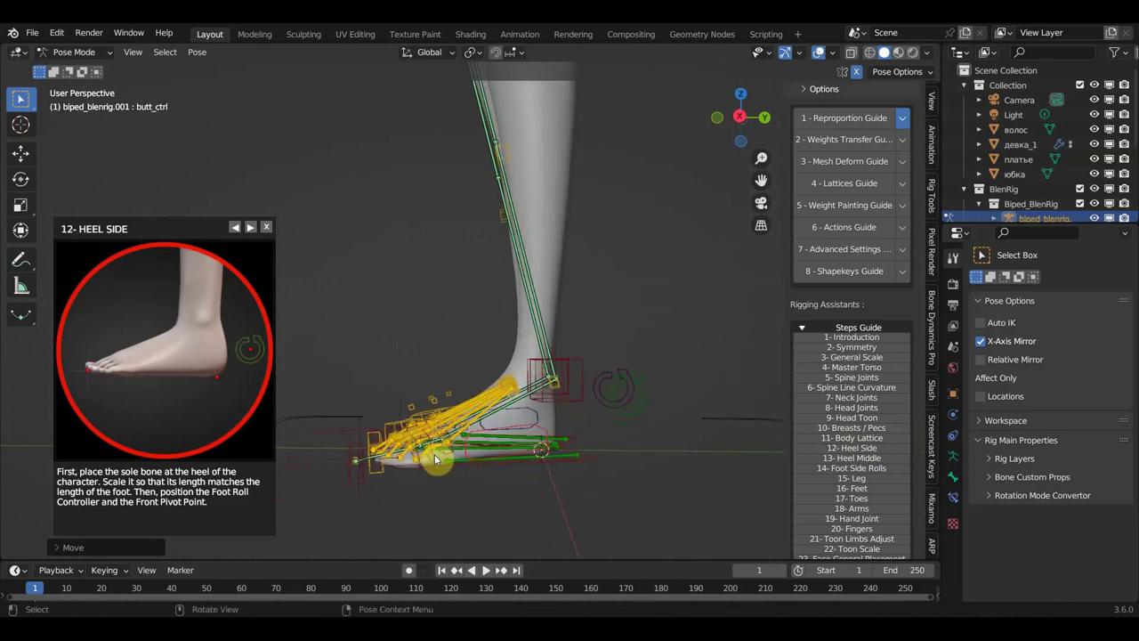
middle_click_drag(436, 460, 435, 458)
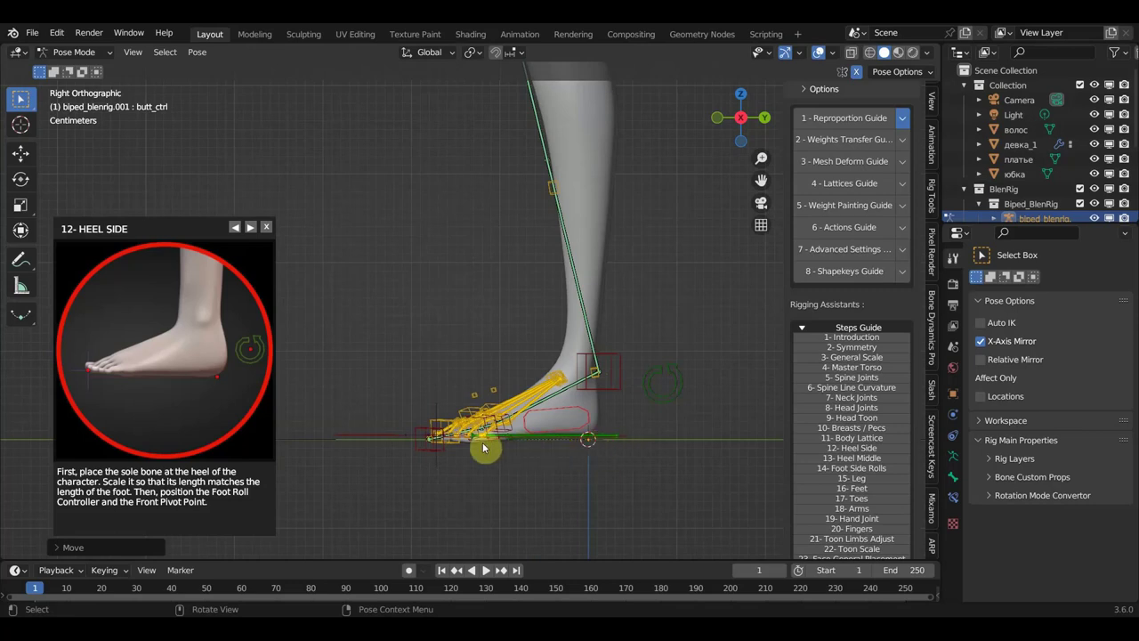
left_click(620, 379)
key("g")
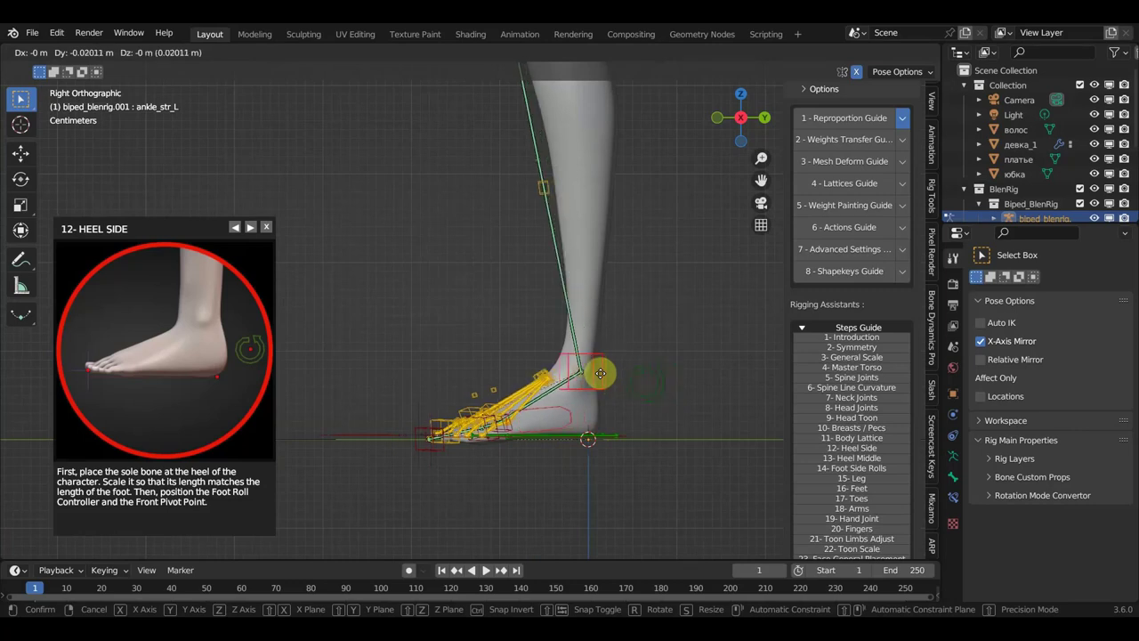
left_click(601, 379)
mouse_move(590, 447)
middle_mouse_down()
mouse_move(605, 488)
mouse_move(598, 509)
mouse_move(592, 449)
mouse_move(651, 539)
mouse_move(686, 529)
mouse_move(656, 513)
mouse_move(666, 518)
mouse_move(661, 457)
middle_mouse_up()
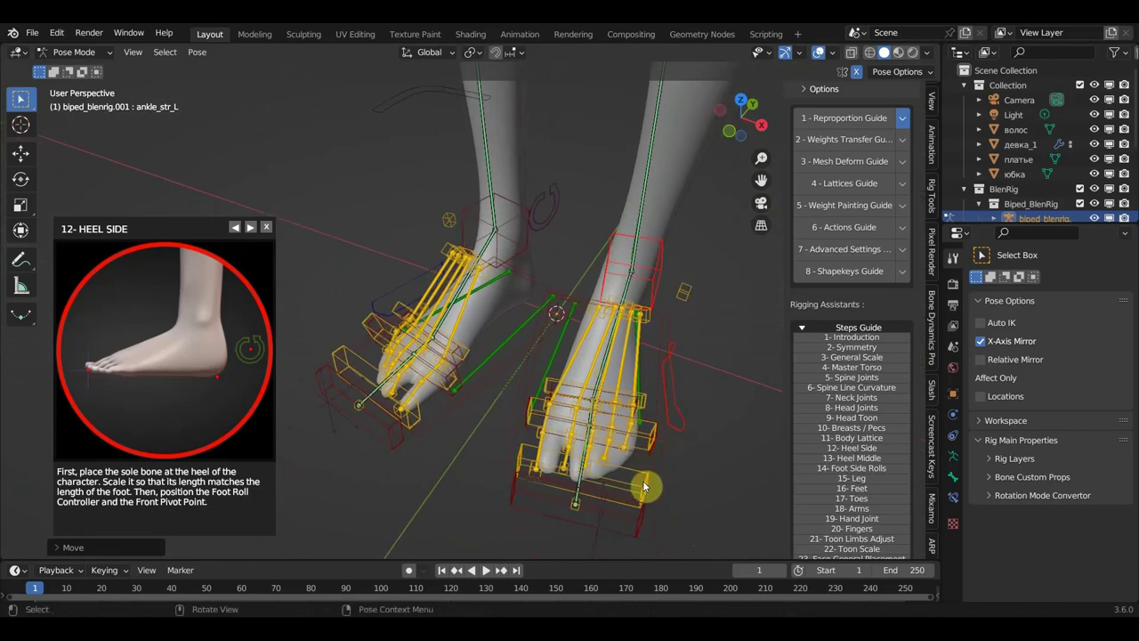
Place toes_str_3_L, toes_str_2_L and toes_str_1_L along the top of the toes.
left_click(645, 485)
key("g")
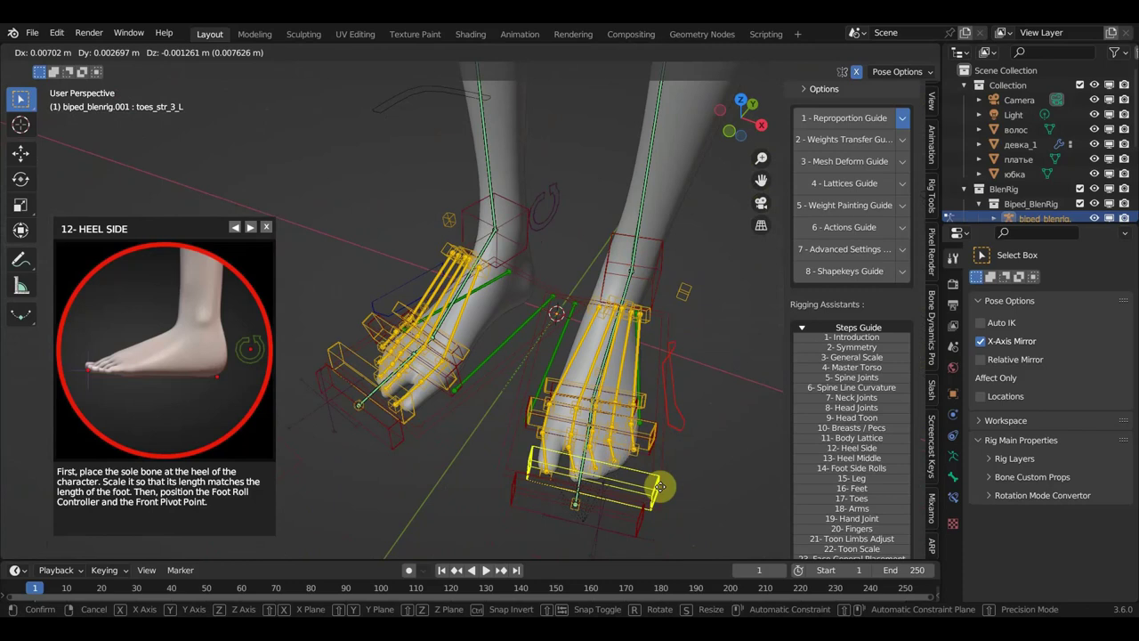
left_click(659, 482)
left_click(652, 436)
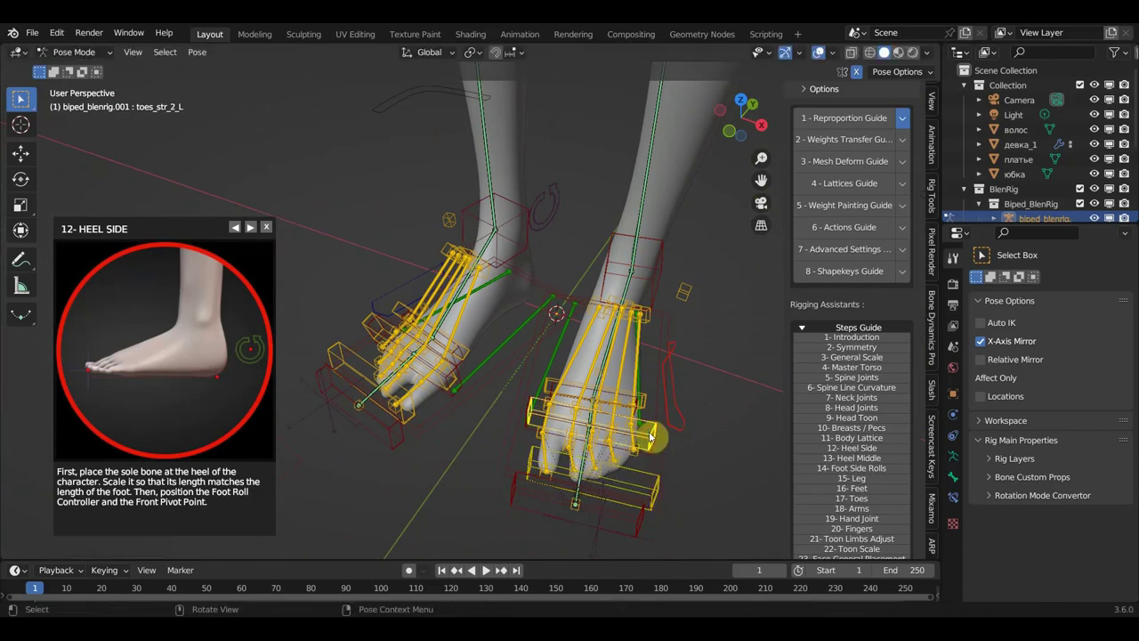
key("g")
left_click(646, 400)
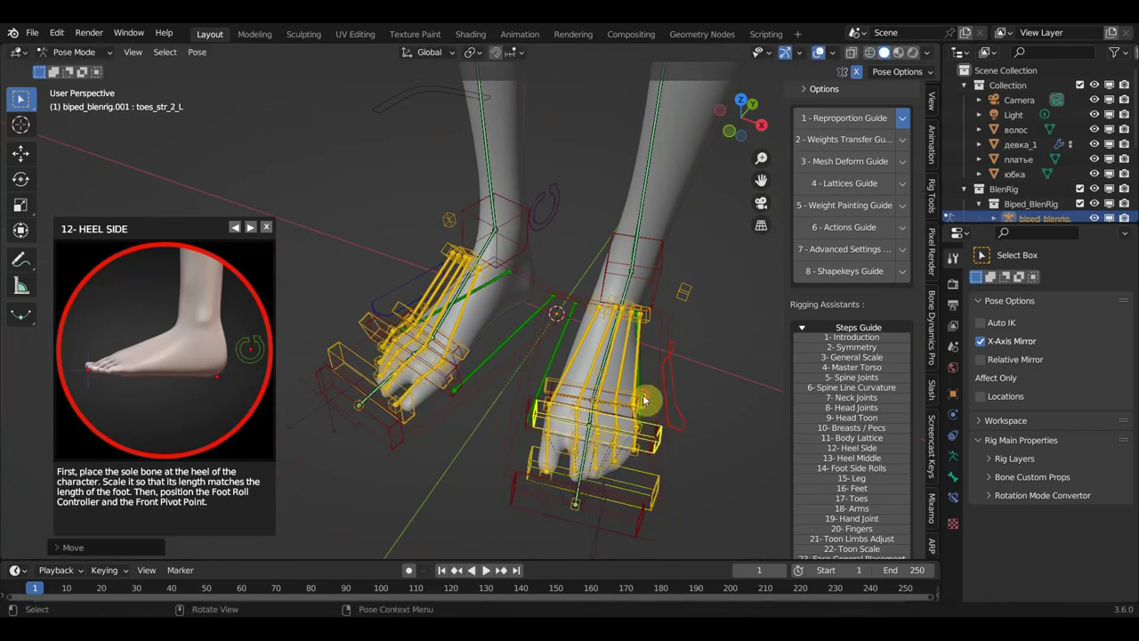
left_click(647, 399)
key("g")
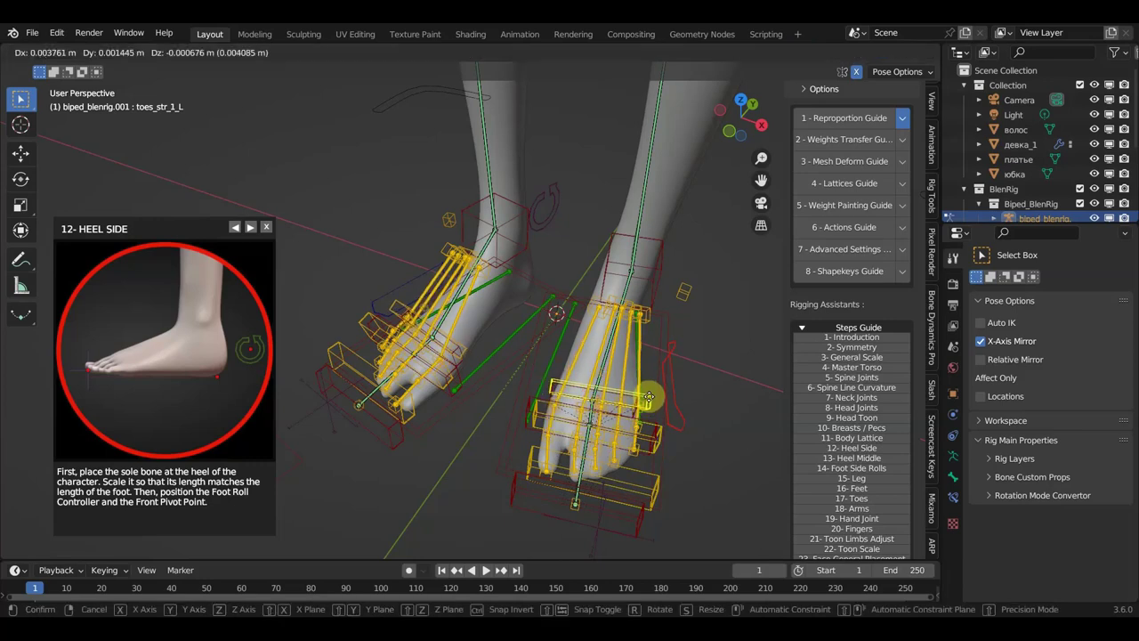
left_click(648, 400)
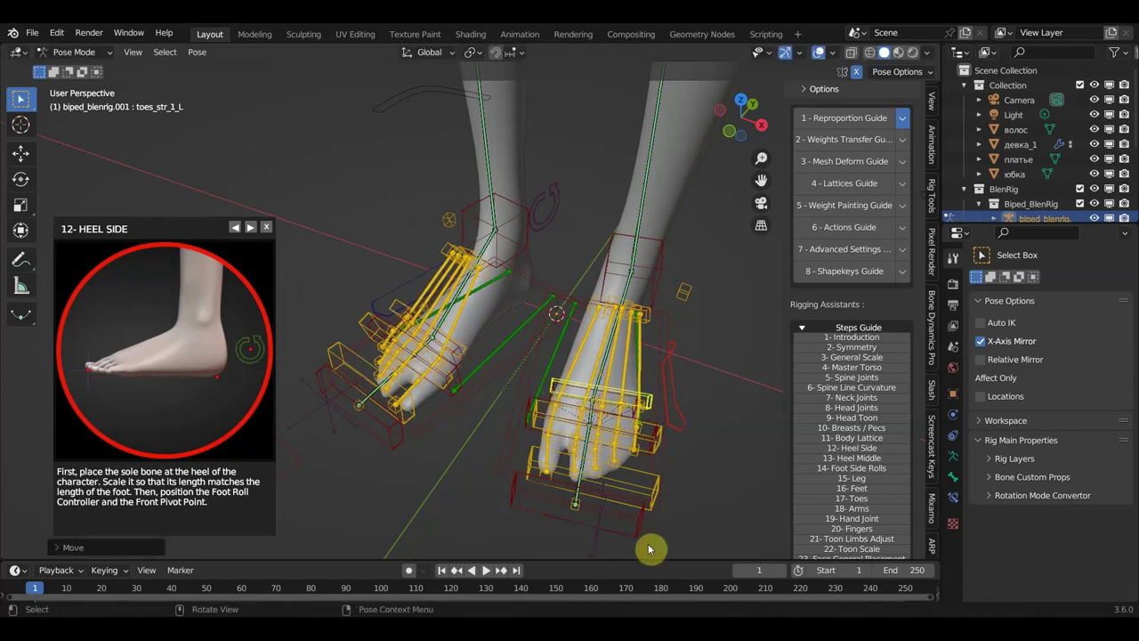
Hide the stray heel bone and select toes_str_1_L in right side view.
mouse_move(654, 520)
middle_mouse_down()
mouse_move(541, 451)
mouse_move(664, 462)
middle_mouse_up()
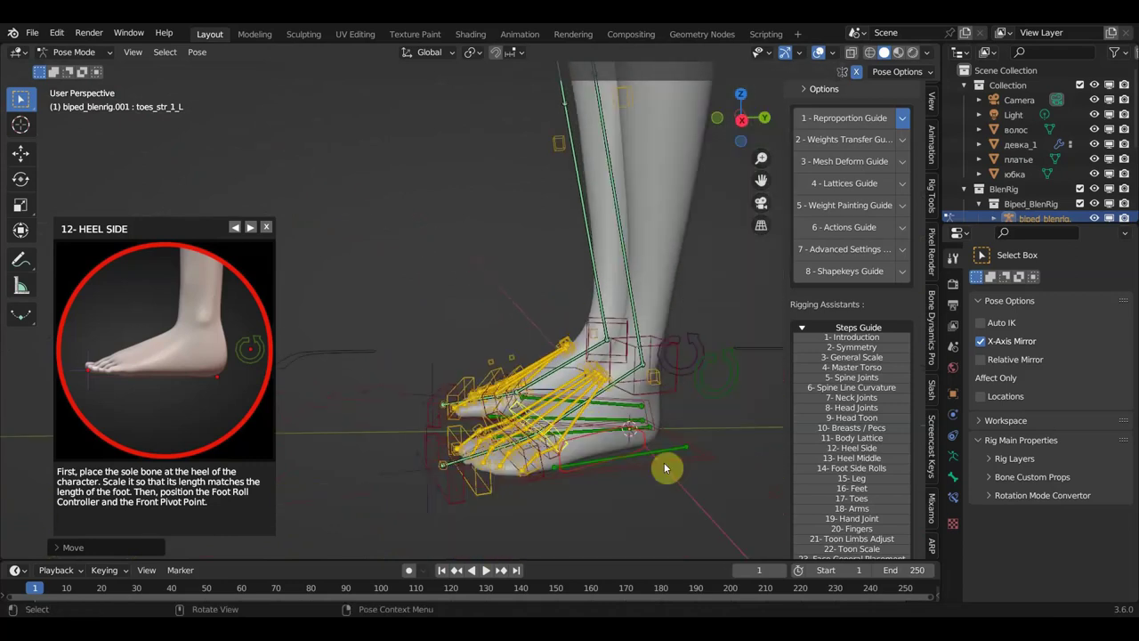
key("KP_3")
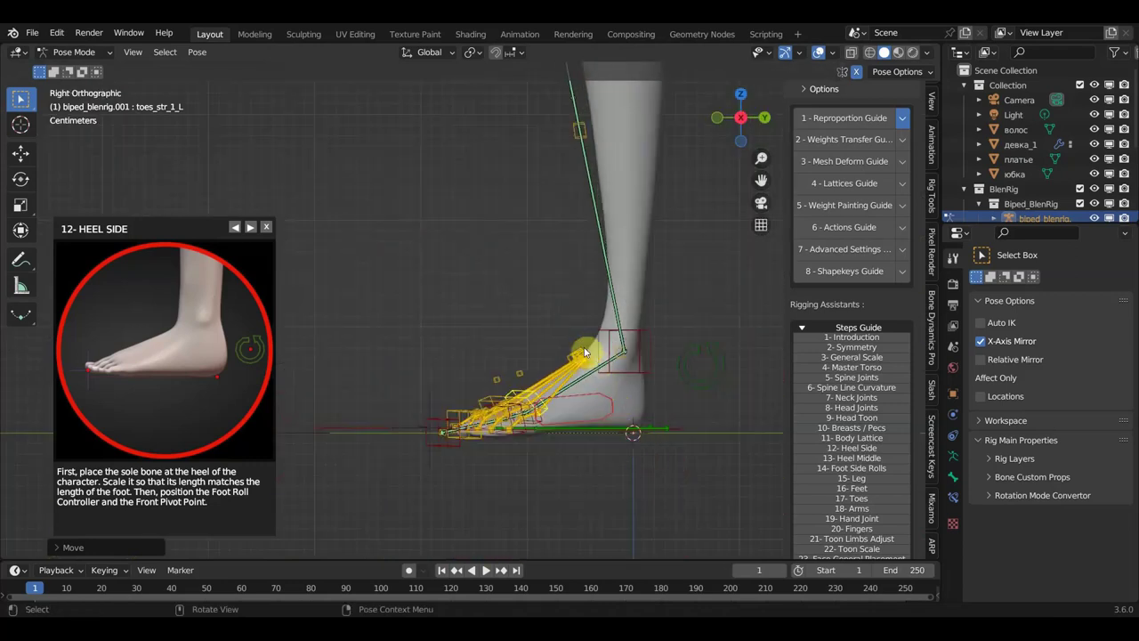
left_click_drag(587, 365, 584, 354)
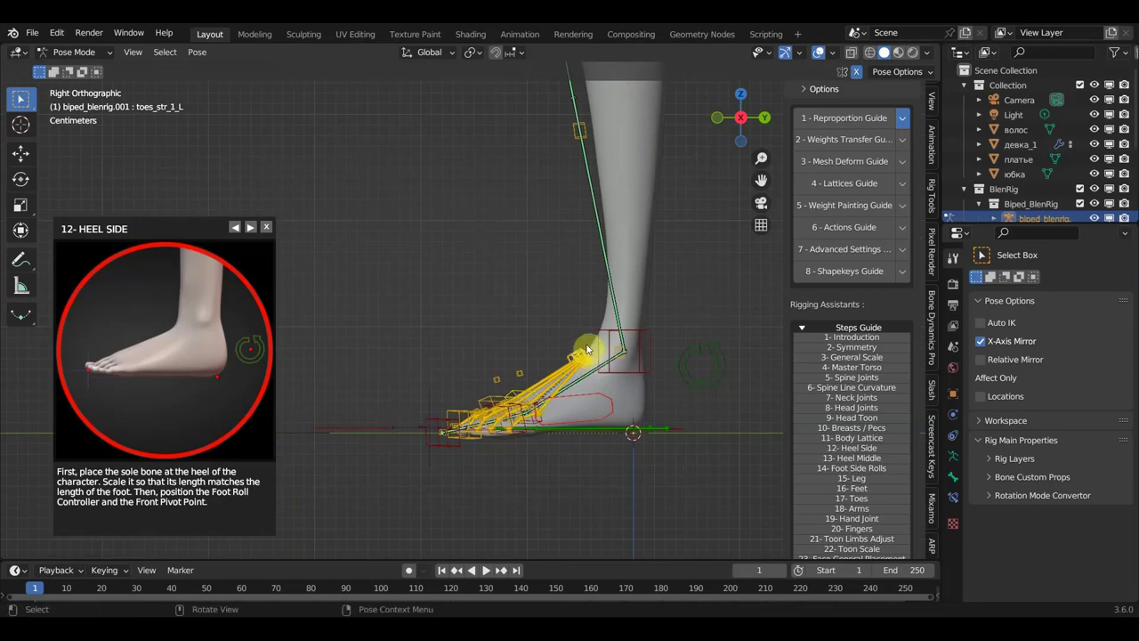
key("h")
mouse_move(608, 362)
middle_mouse_down()
mouse_move(653, 402)
mouse_move(595, 377)
middle_mouse_up()
key("KP_3")
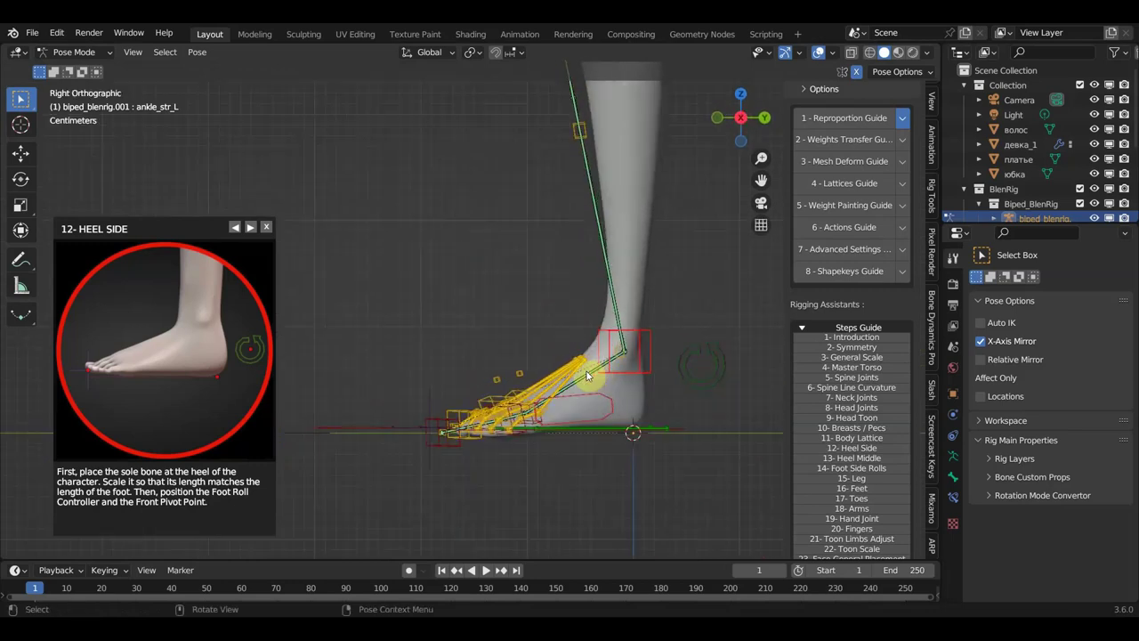
left_click(586, 376, "ctrl")
scroll(592, 352, "down", 1)
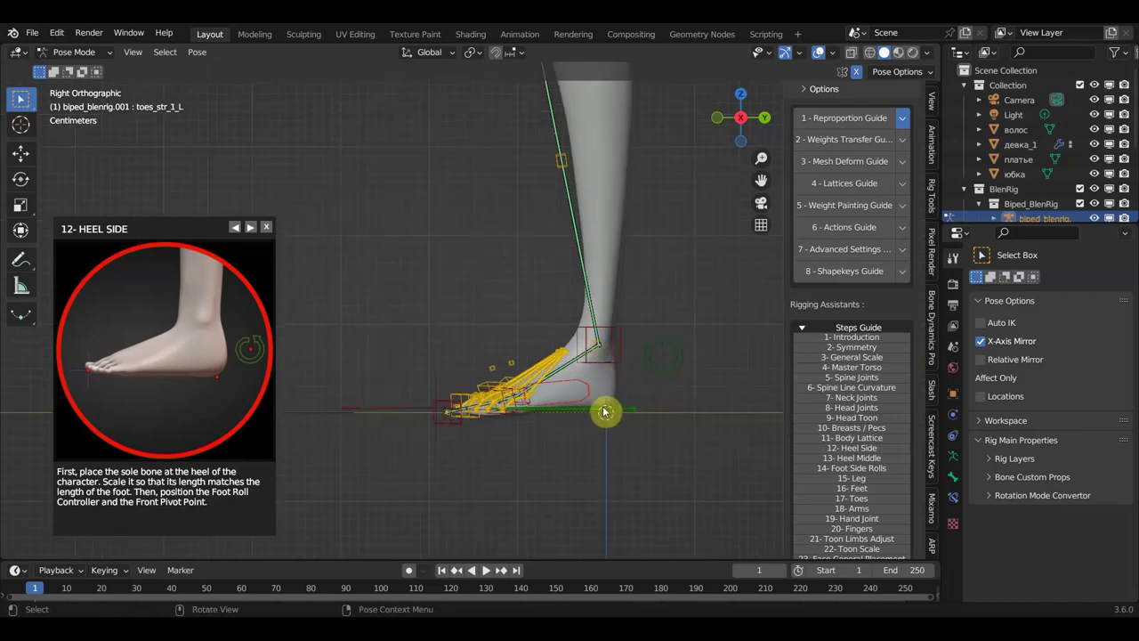
Save девка1.blend and advance the guide to step 13, Heel Middle.
left_click(42, 42)
left_click(71, 130)
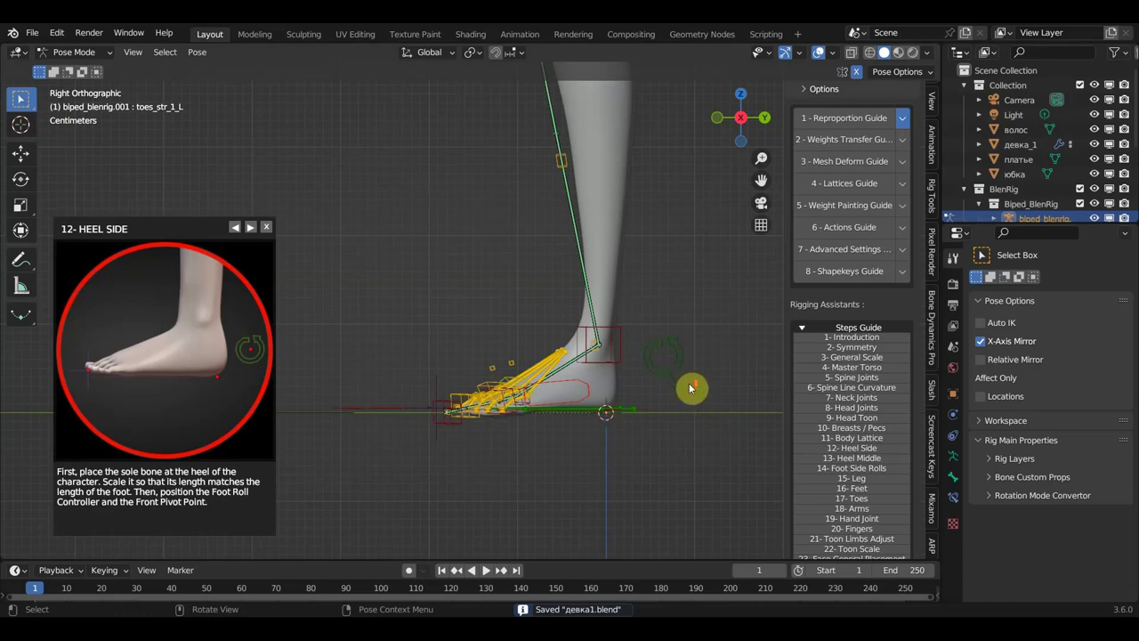
middle_click_drag(682, 414, 650, 405, "ctrl")
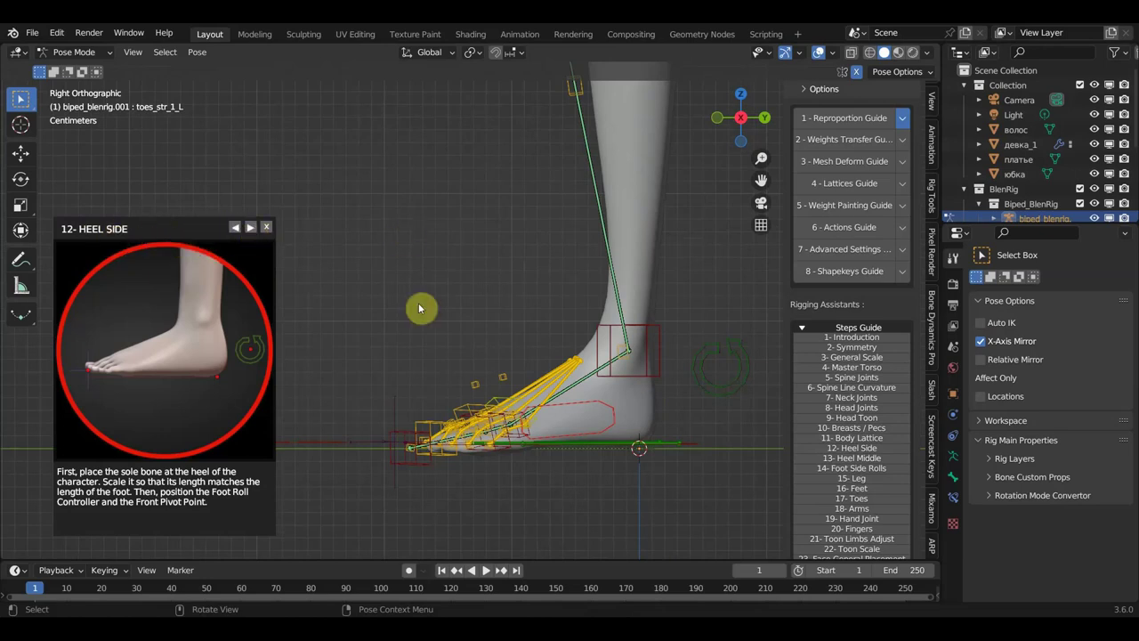
left_click(848, 461)
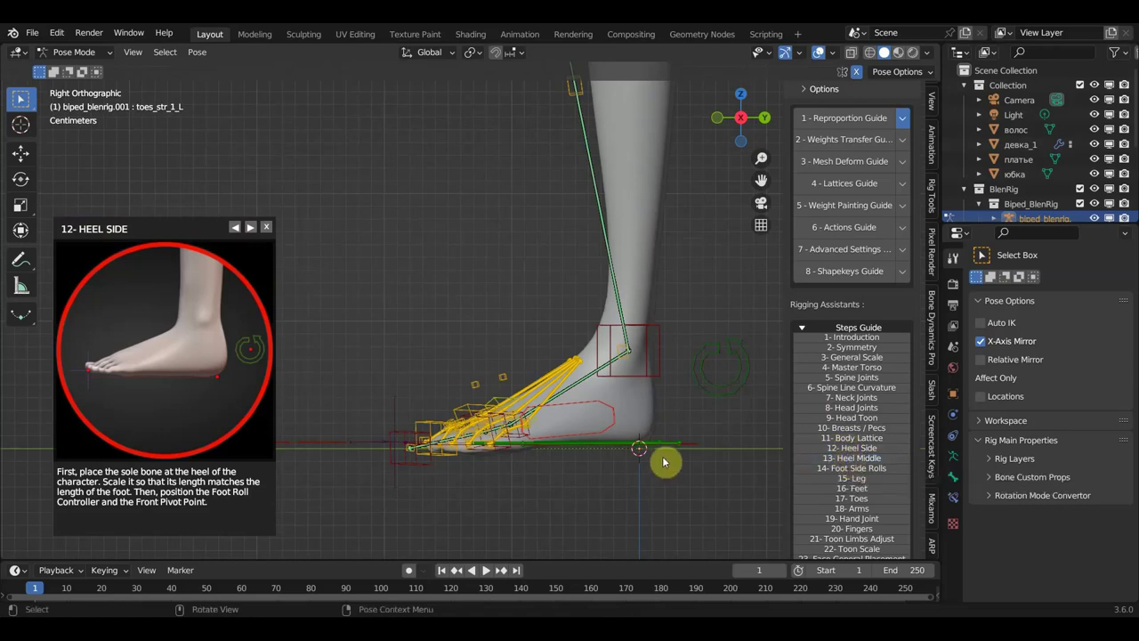
Enlarge and rotate foot_ctrl_frame_L in front of the foot.
middle_click_drag(658, 457, 605, 320)
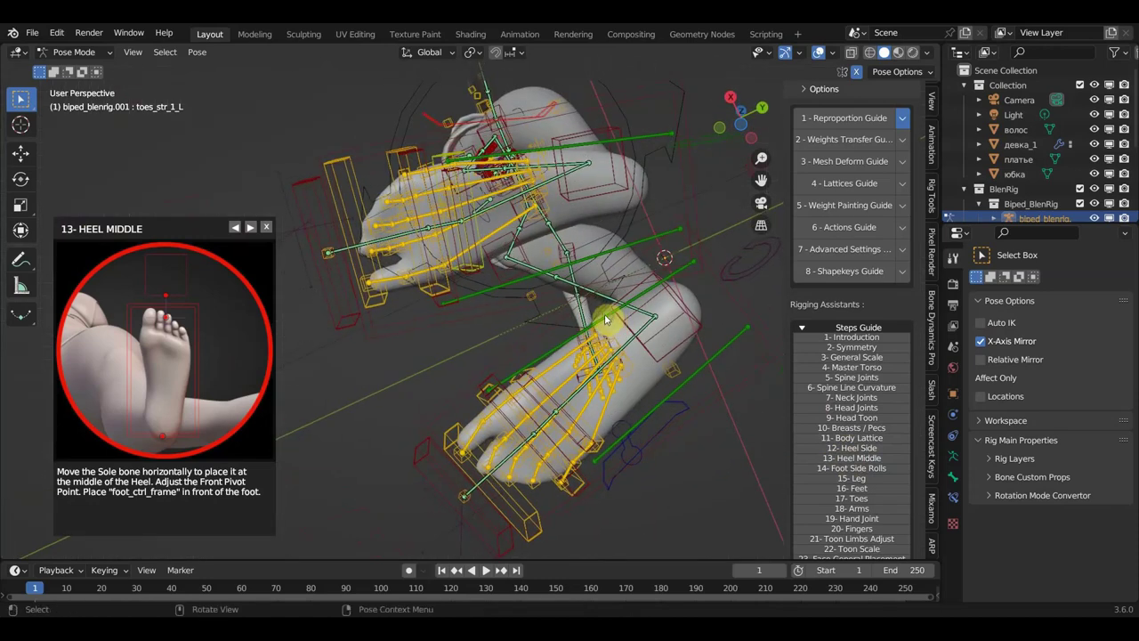
middle_click_drag(354, 301, 361, 278)
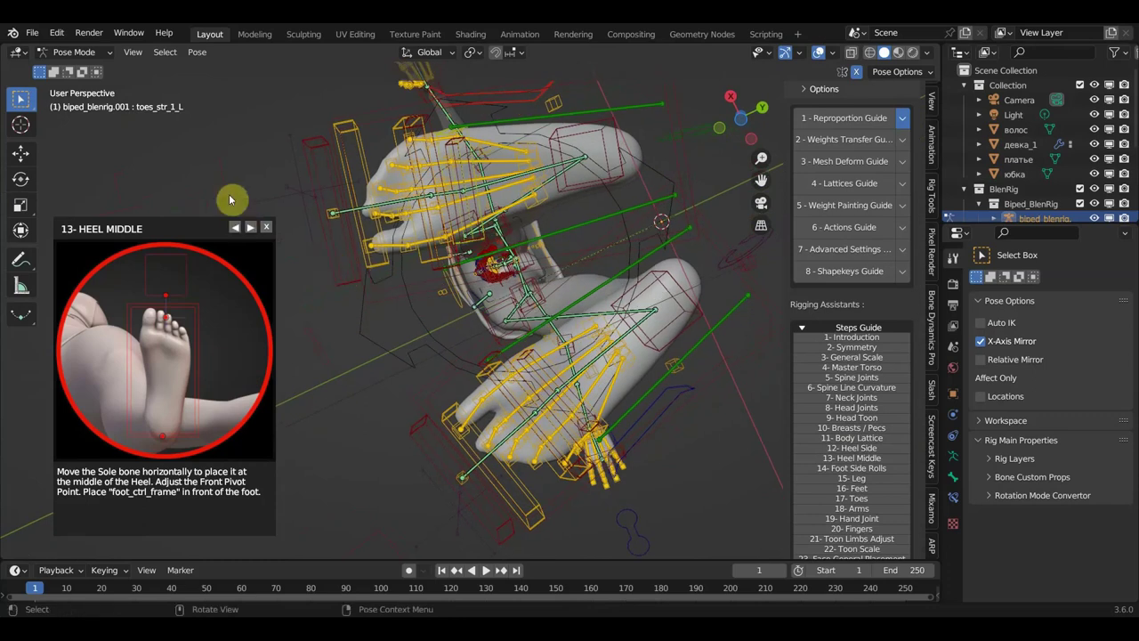
key("ctrl+z")
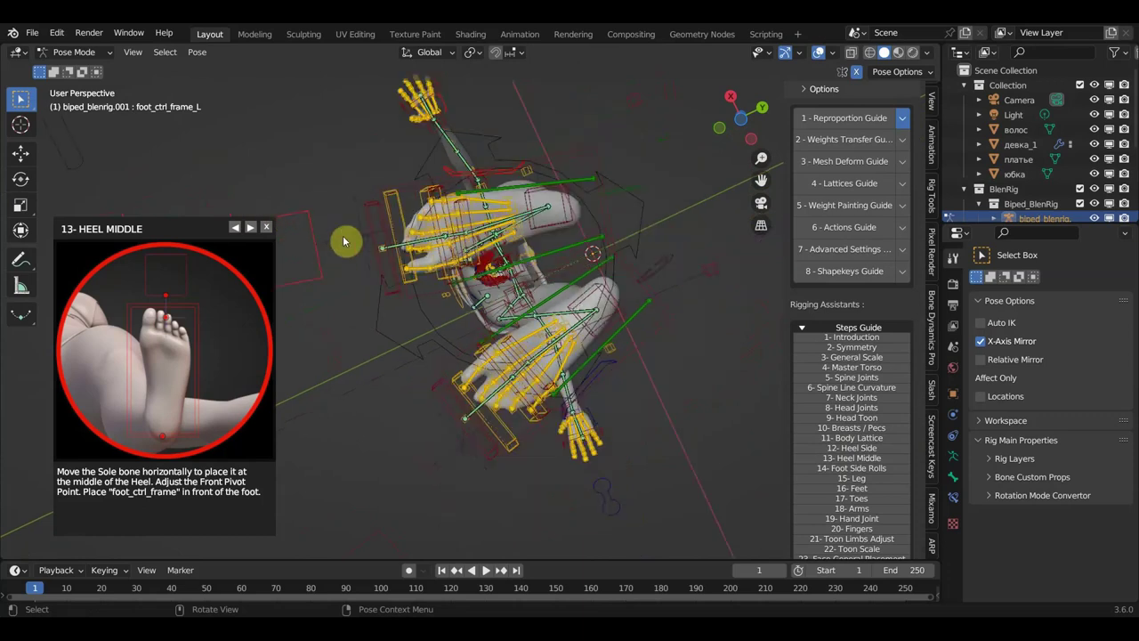
key("s")
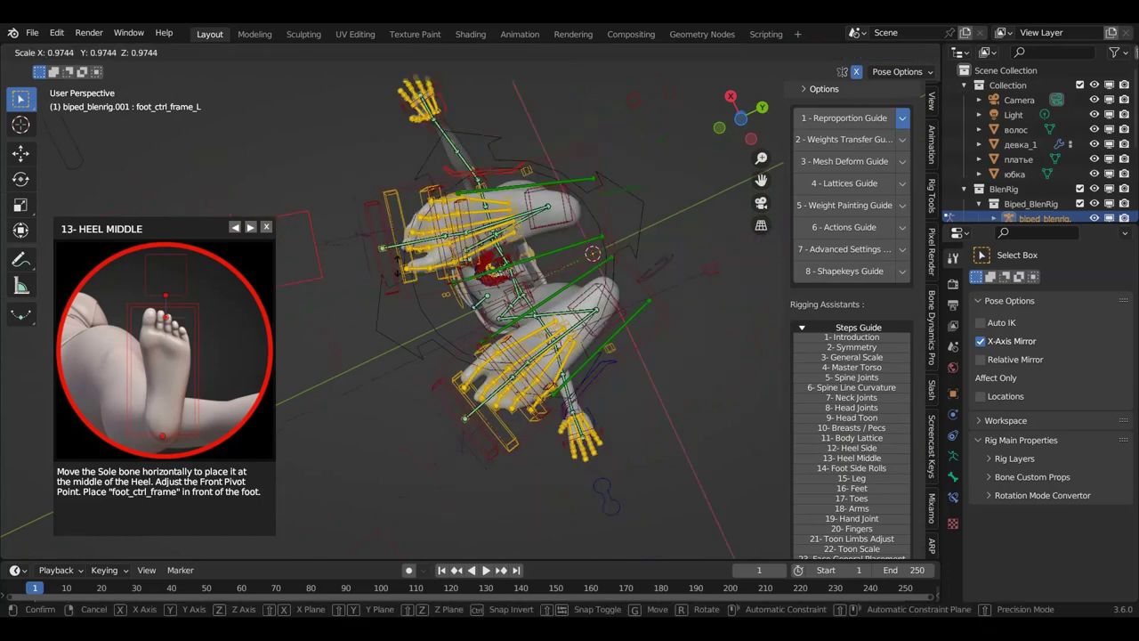
right_click(364, 272)
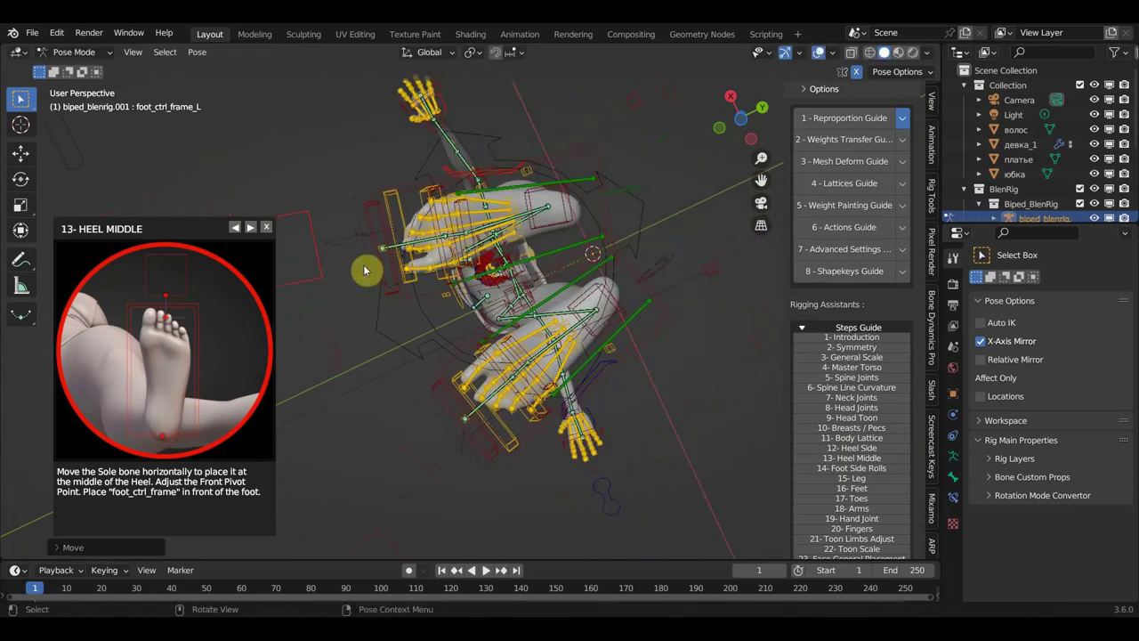
key("s")
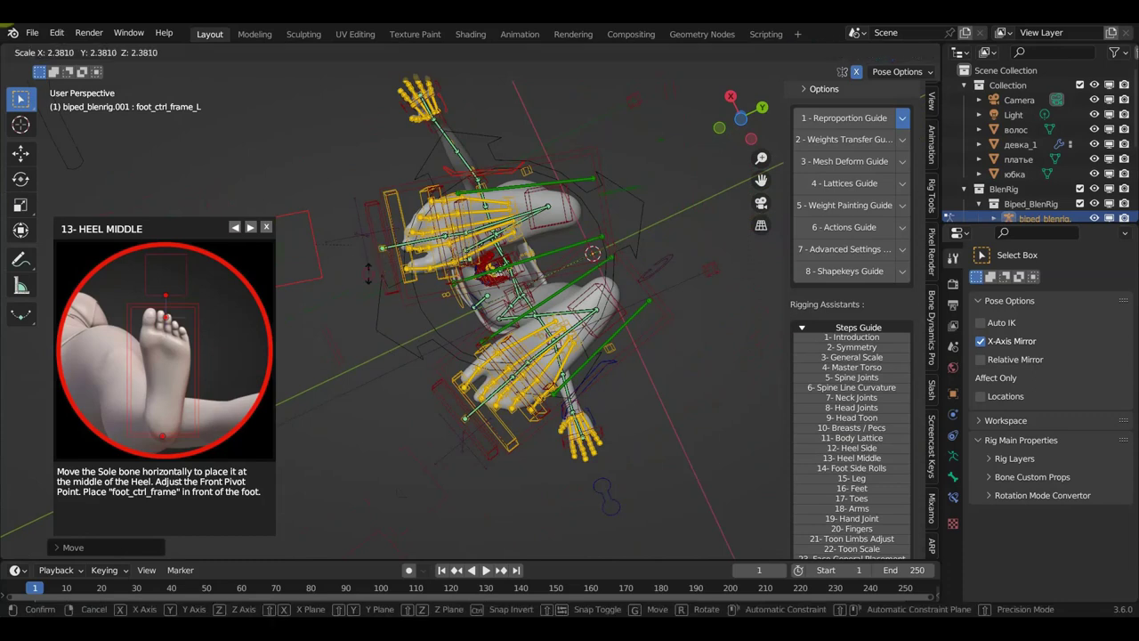
key("r")
left_click(370, 251)
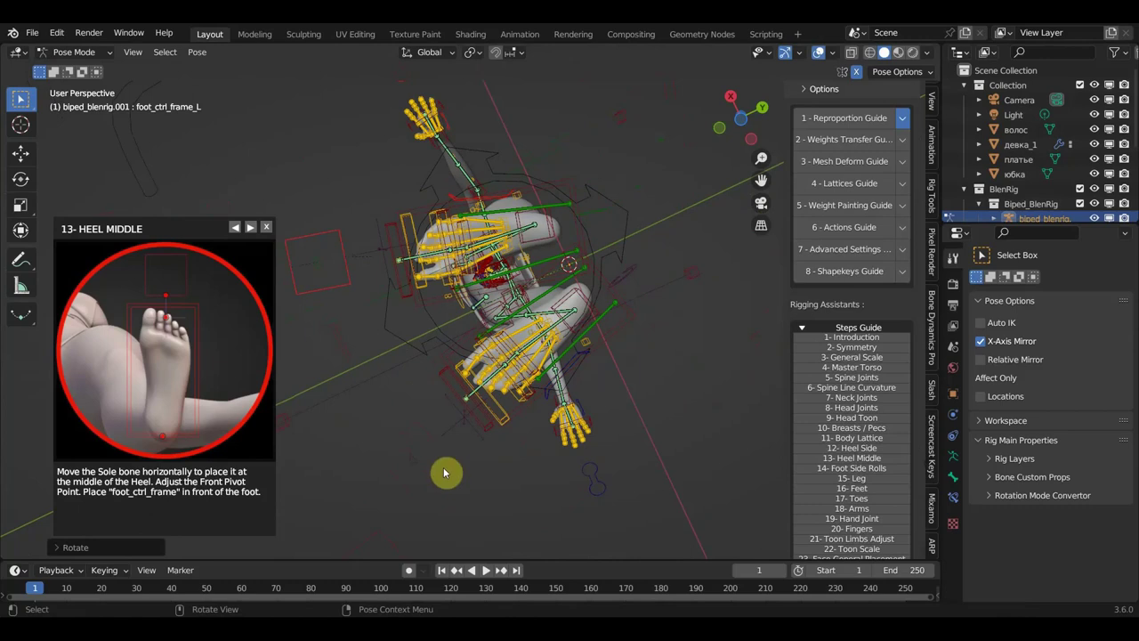
Adjust the angle and position of the toe_str_2_L bone.
scroll(384, 304, "up", 2)
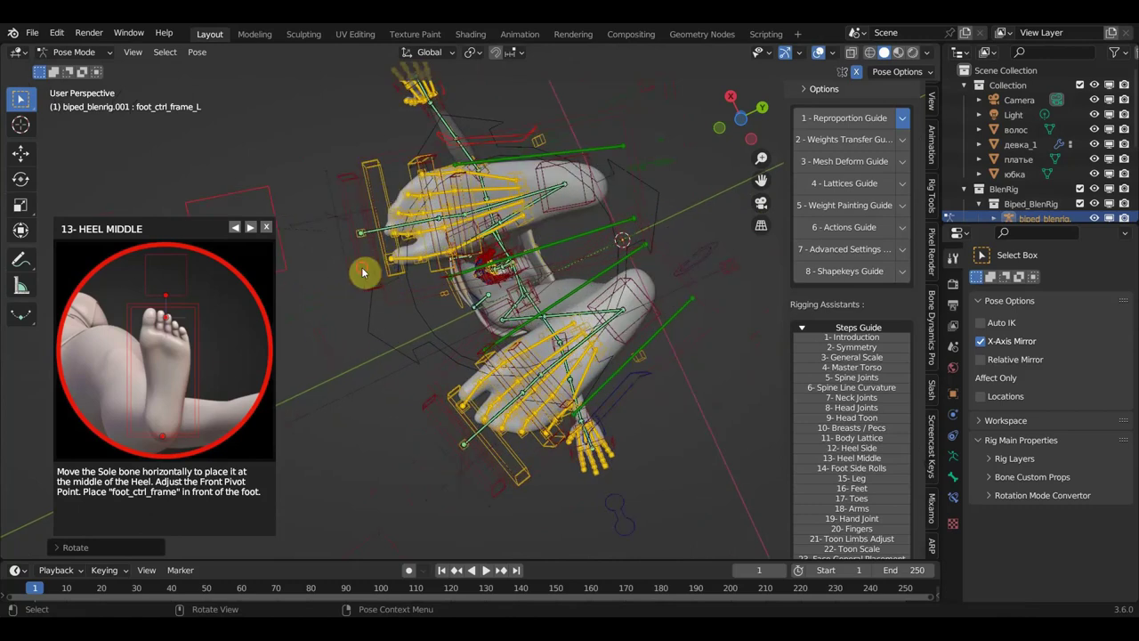
left_click(363, 267)
key("g")
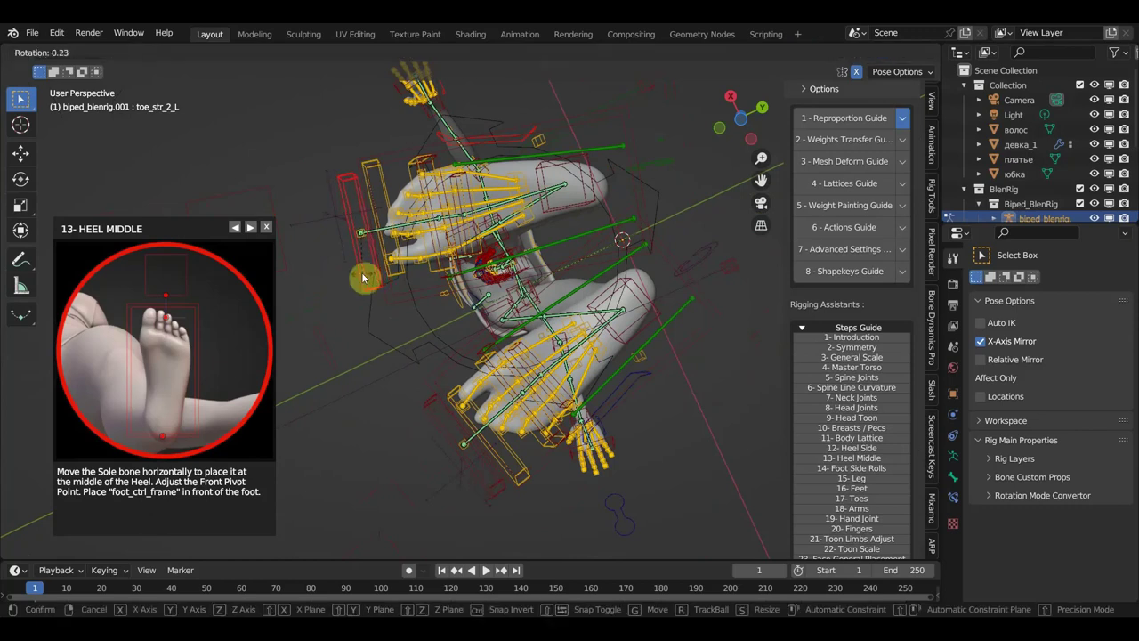
left_click(363, 274)
key("g")
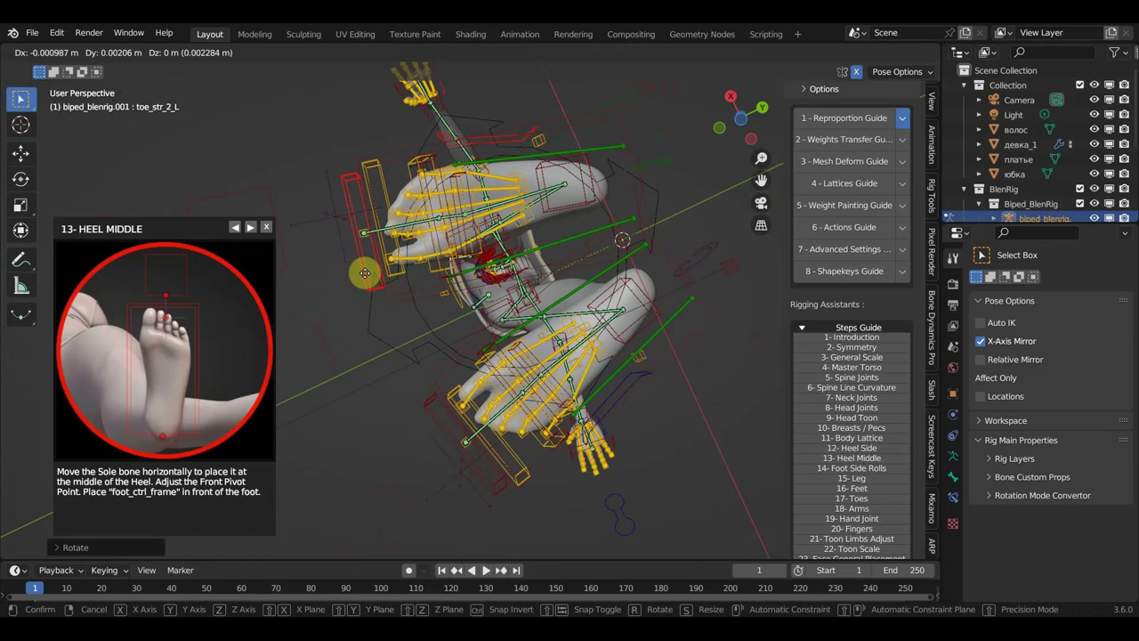
left_click(365, 273)
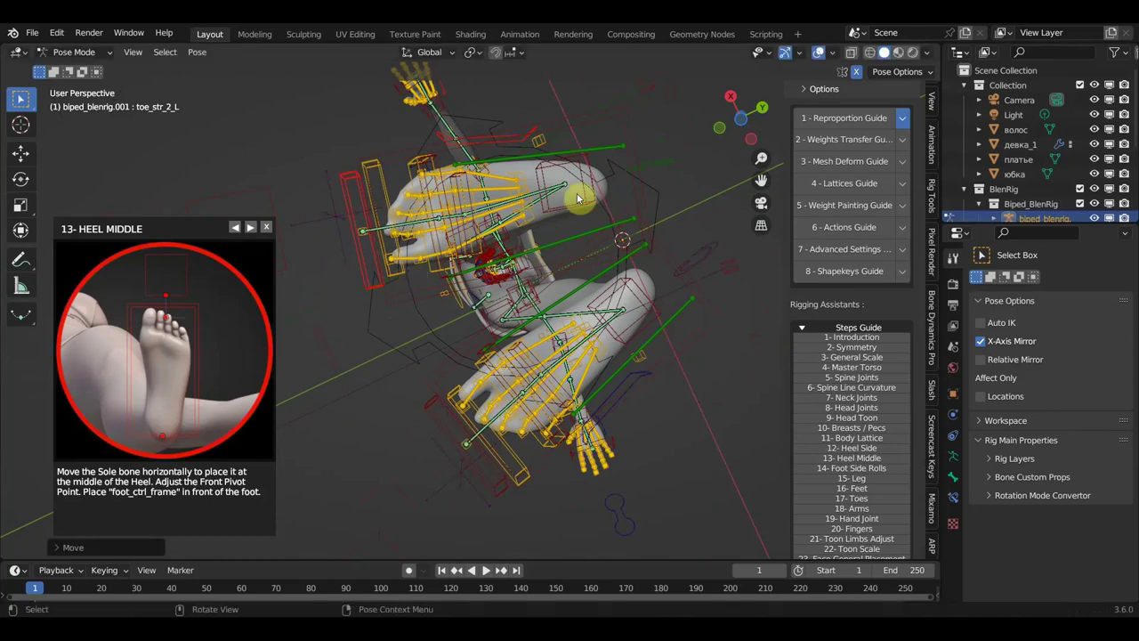
left_click(625, 138)
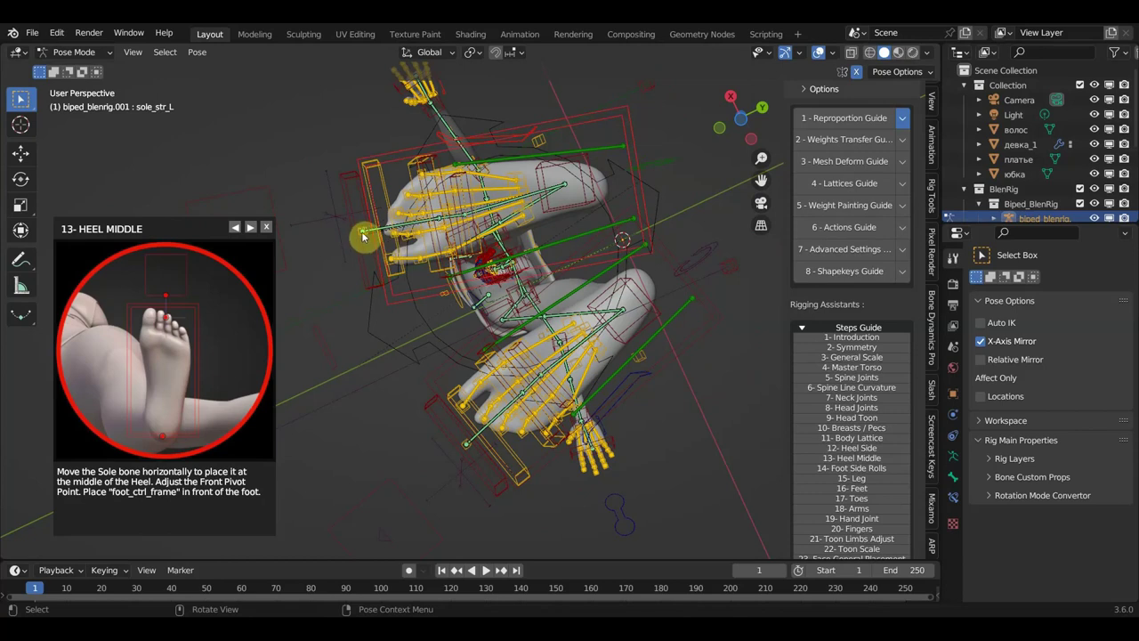
Move sole_str_L to mid-heel, shrink it slightly and nudge its position.
left_click_drag(363, 236, 377, 235)
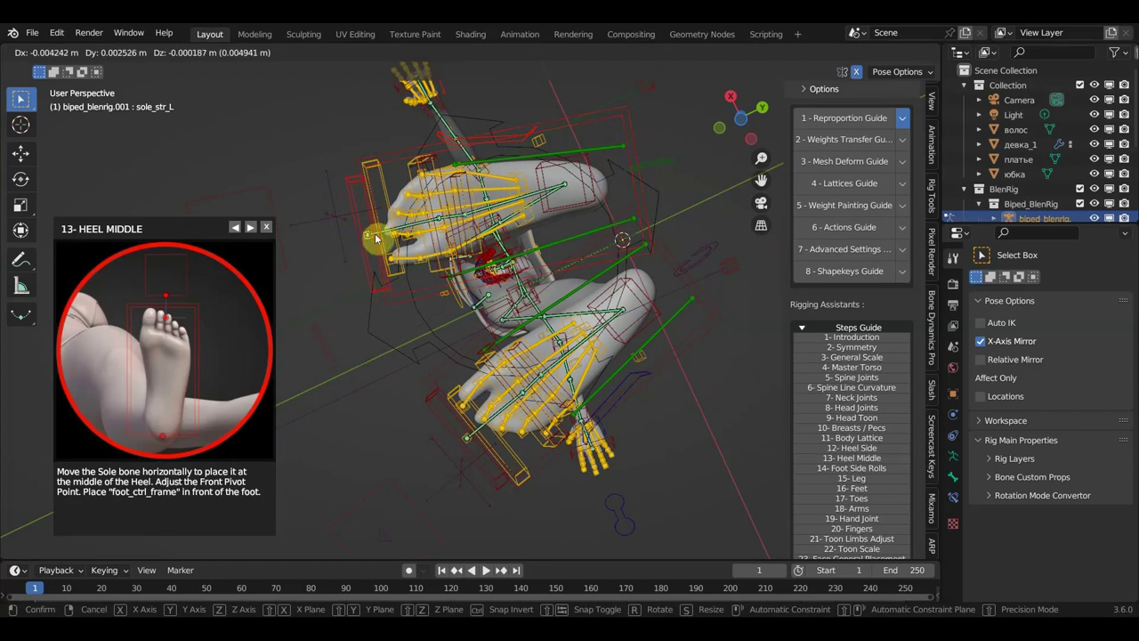
left_click_drag(378, 235, 377, 237)
left_click(640, 196)
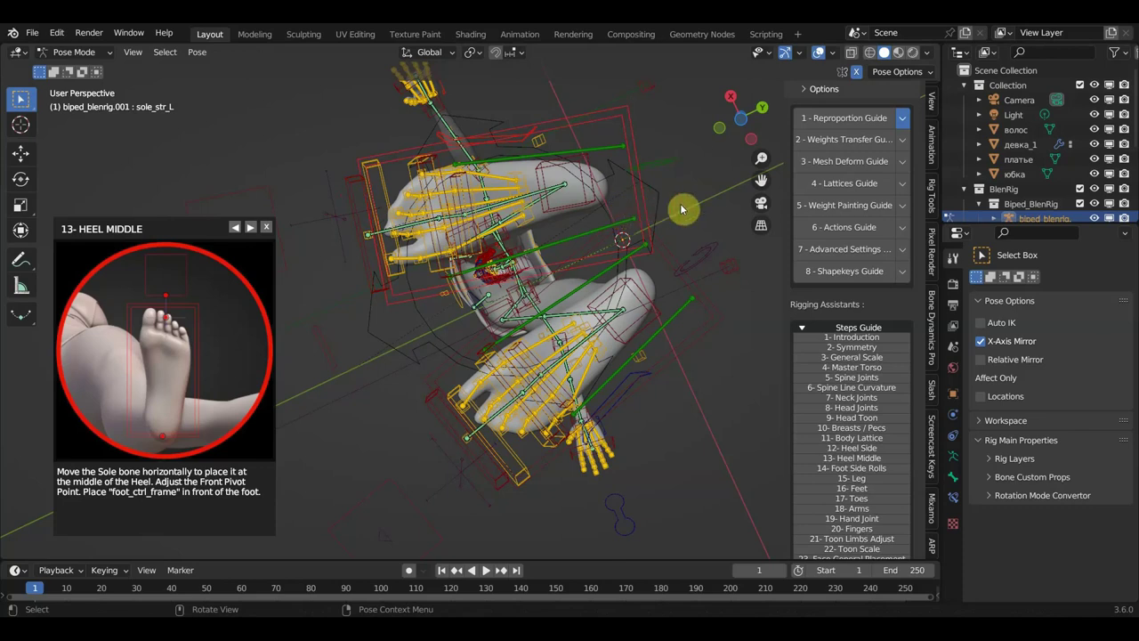
key("s")
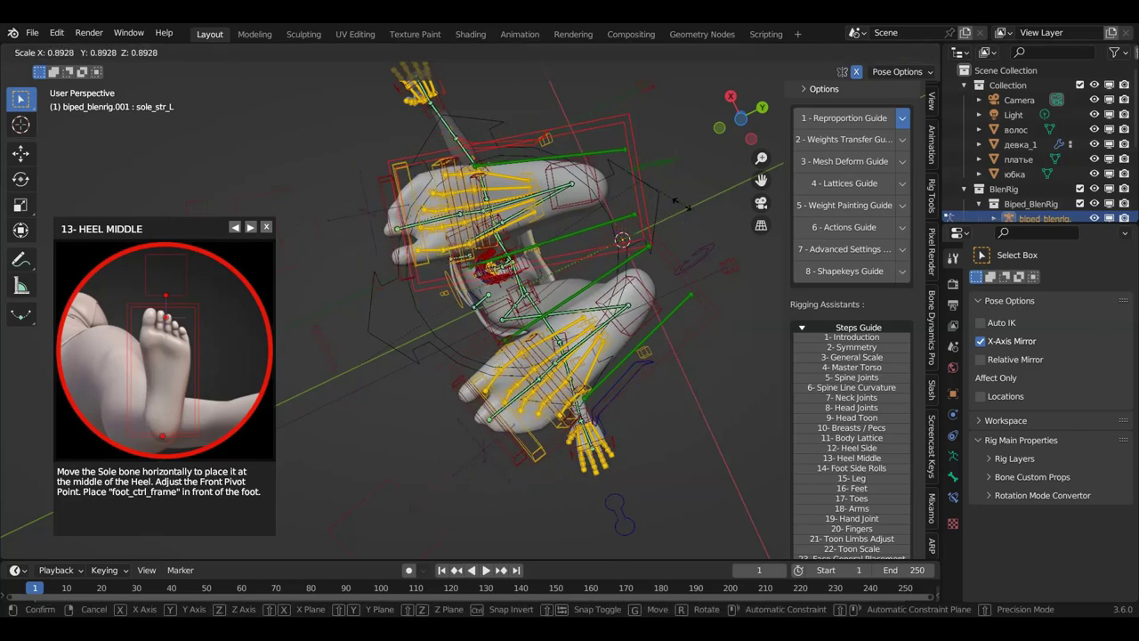
left_click(676, 209)
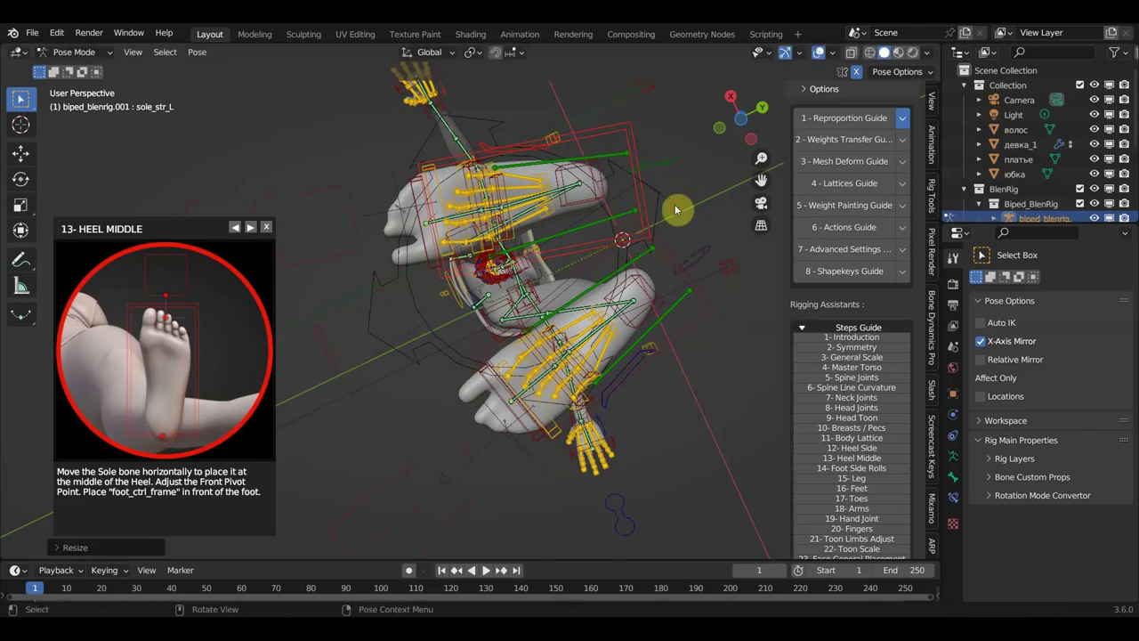
key("g")
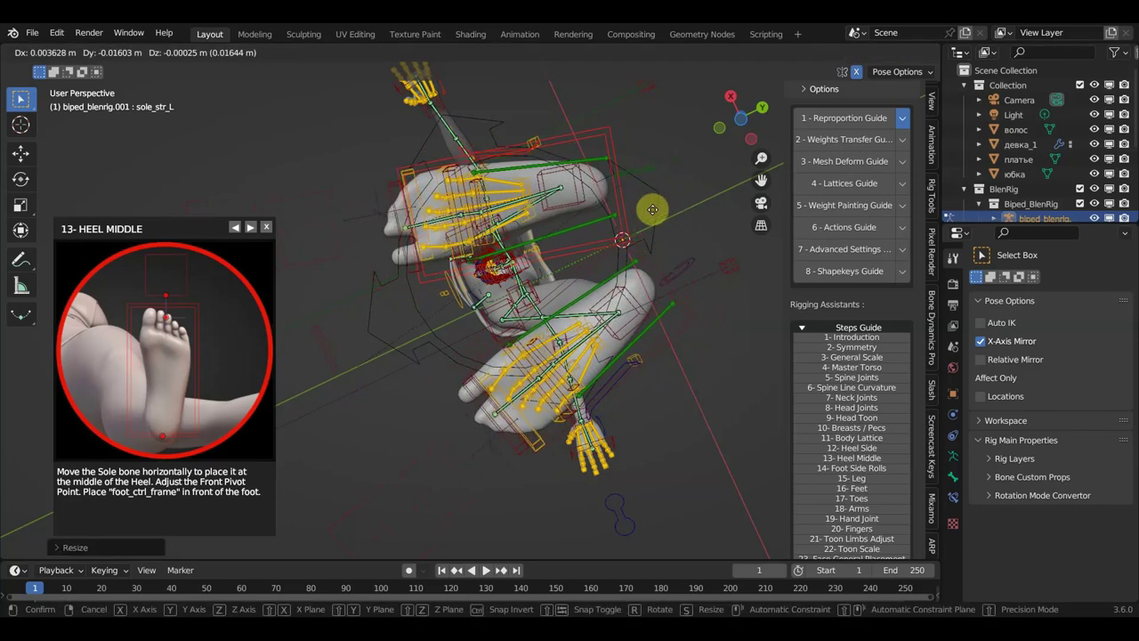
left_click(654, 214)
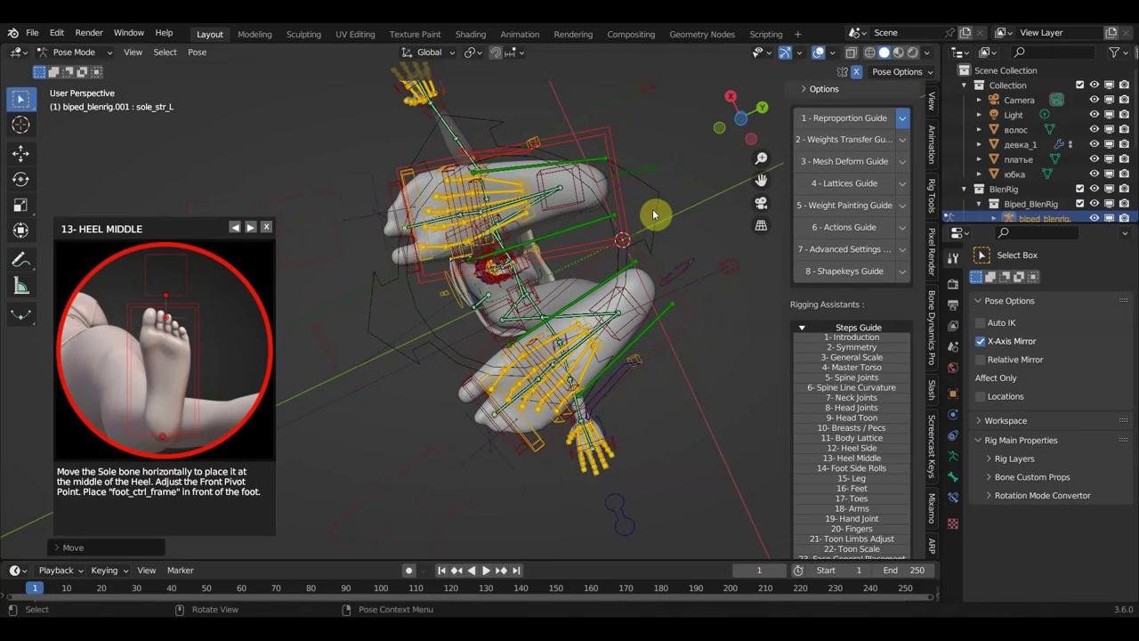
key("ctrl+z")
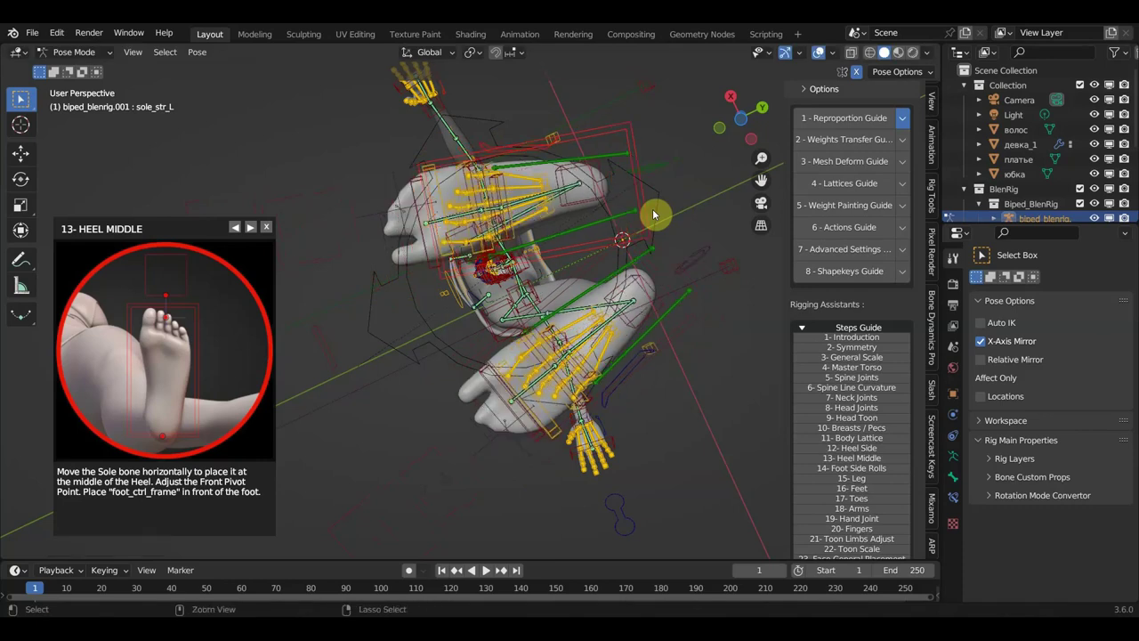
key("ctrl+z")
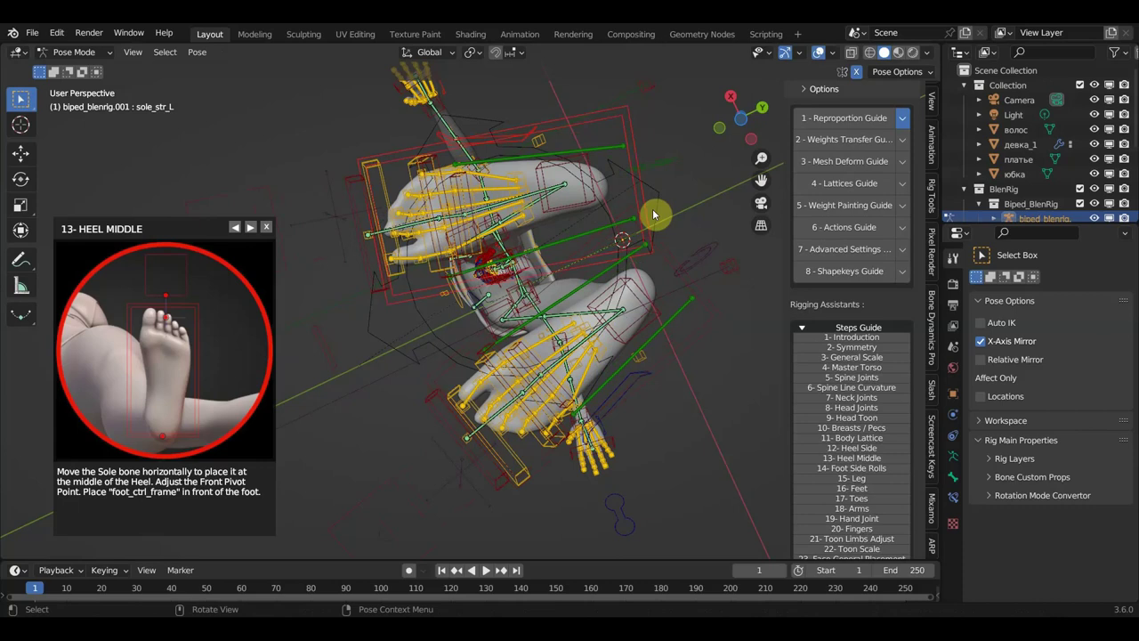
mouse_move(656, 215)
middle_mouse_down()
mouse_move(669, 411)
mouse_move(660, 376)
middle_mouse_up()
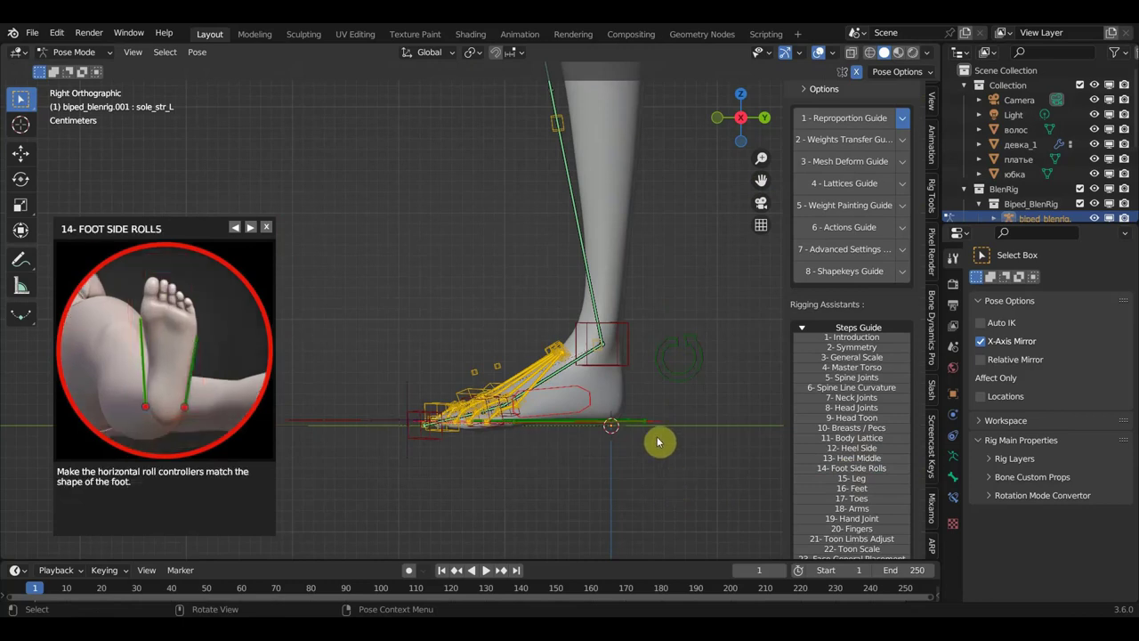
Move the left foot's inner side-roll controller to the foot's inner edge.
middle_click_drag(658, 442, 582, 279)
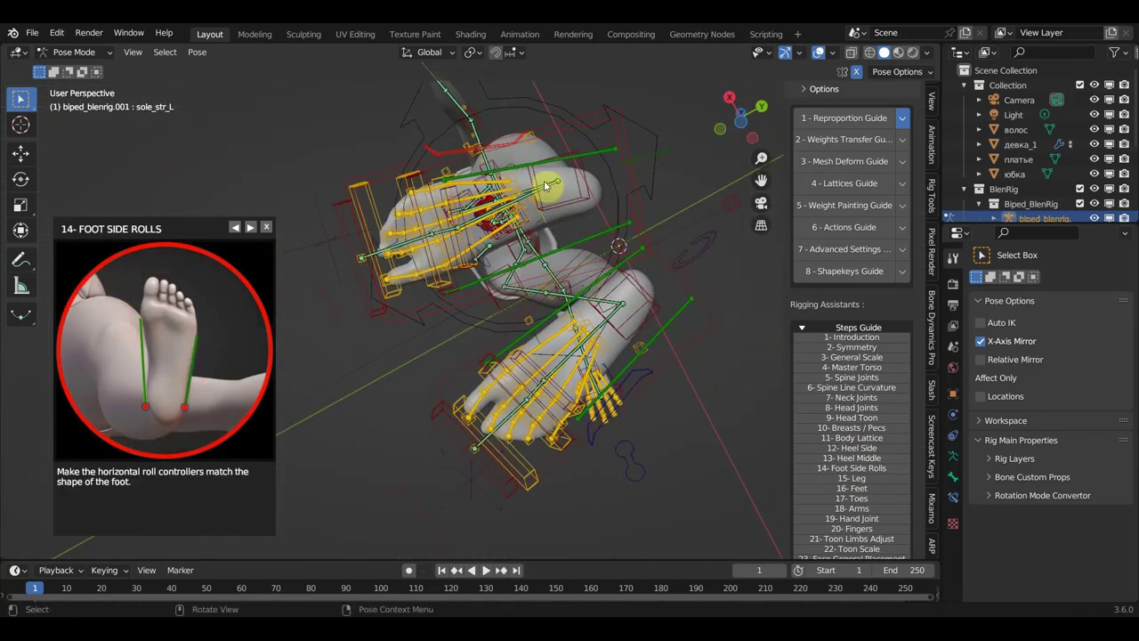
left_click(563, 254)
middle_click_drag(563, 254, 537, 251)
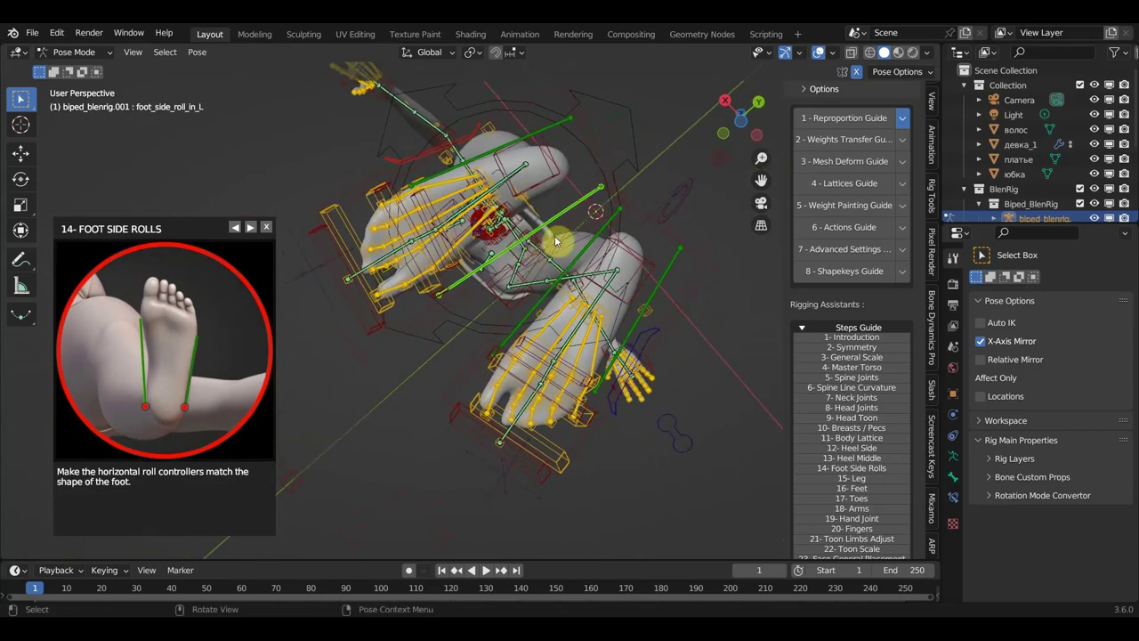
left_click(602, 190)
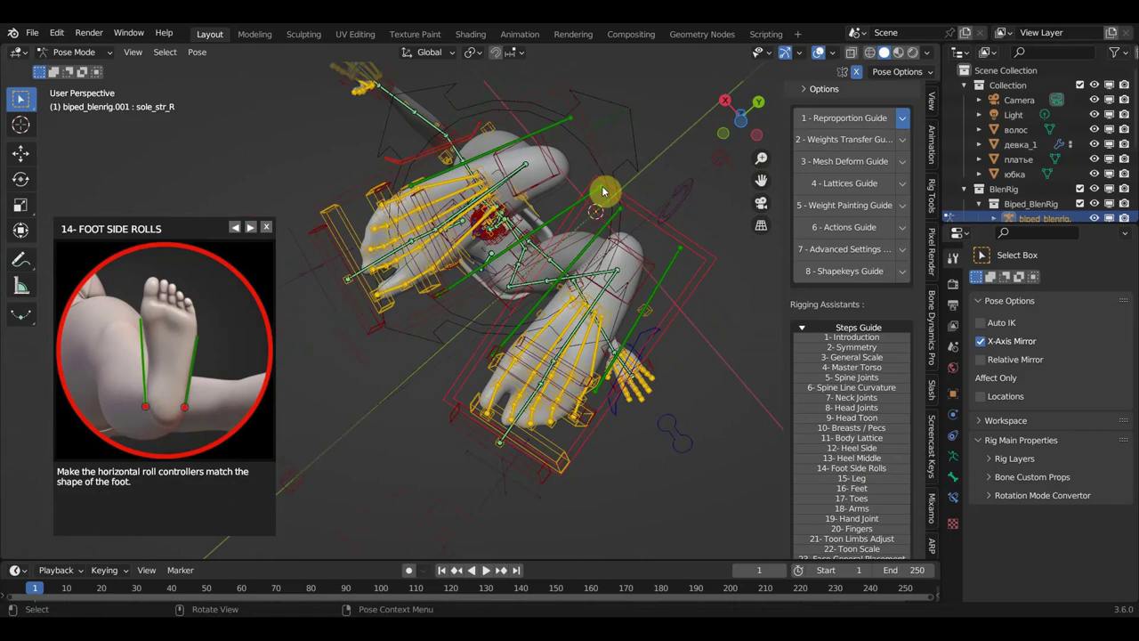
left_click(600, 192)
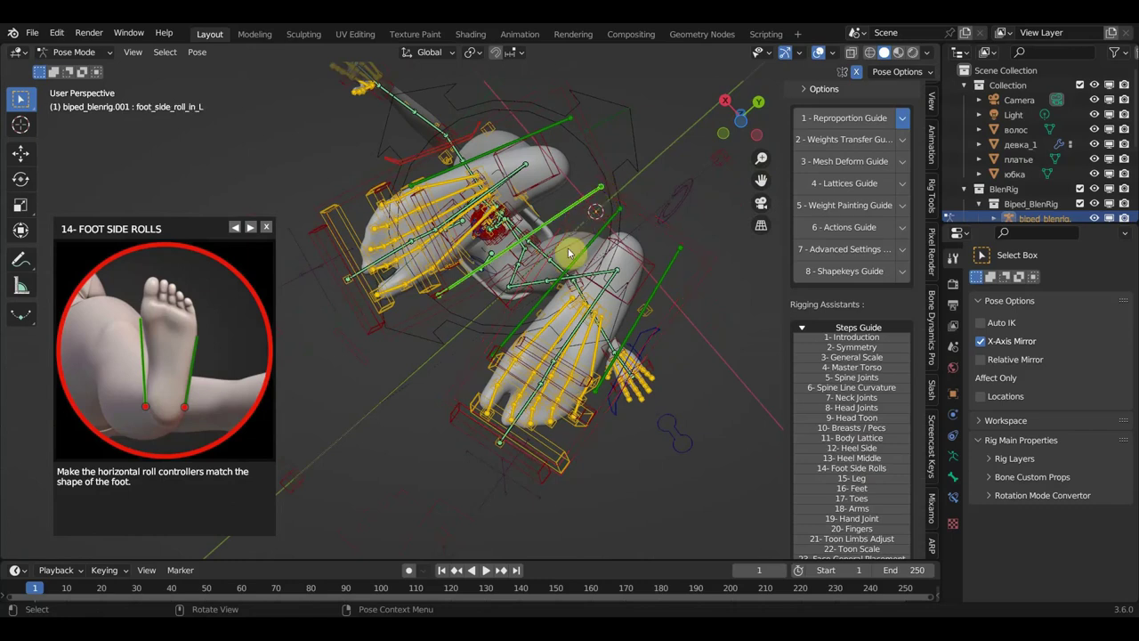
key("g")
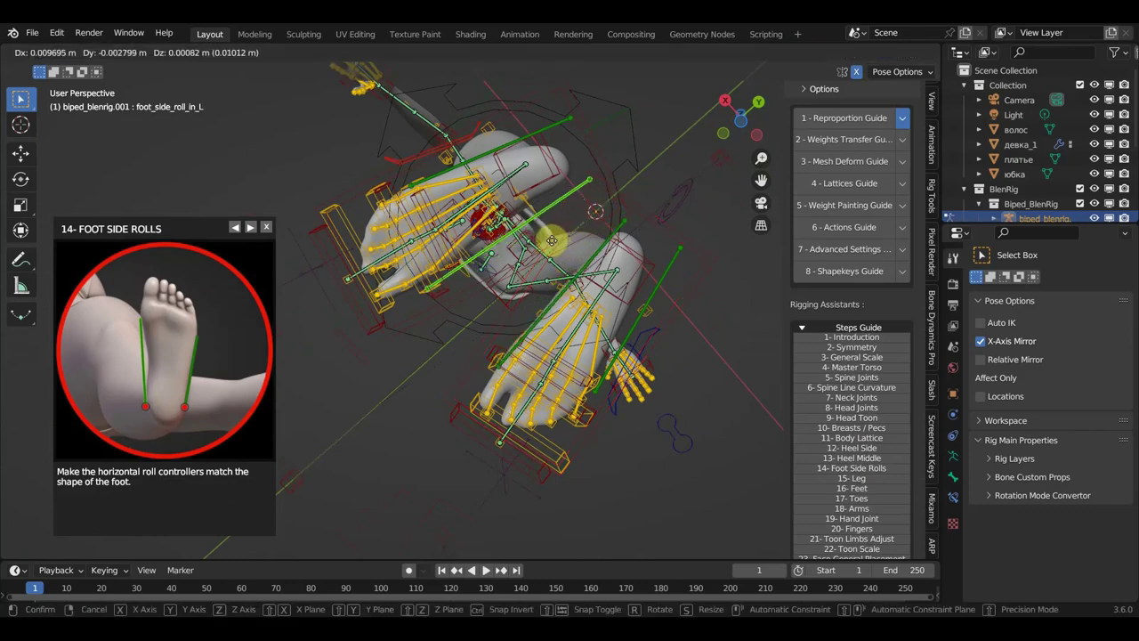
left_click(544, 237)
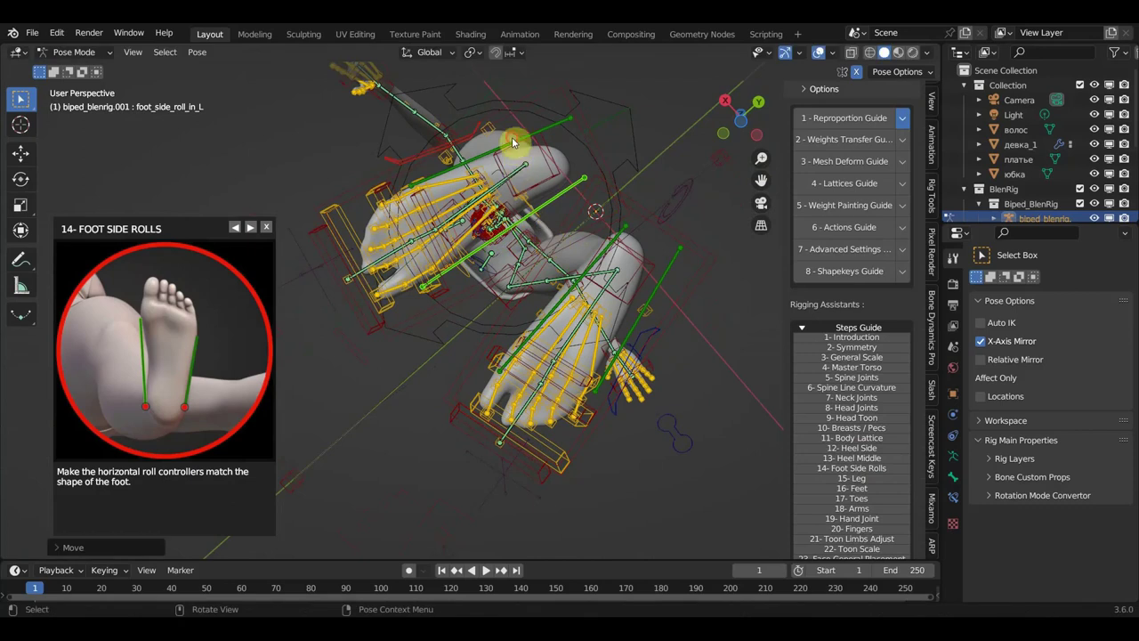
Move and rotate the left outer side-roll controller, then move the right outer one.
left_click(512, 142)
key("g")
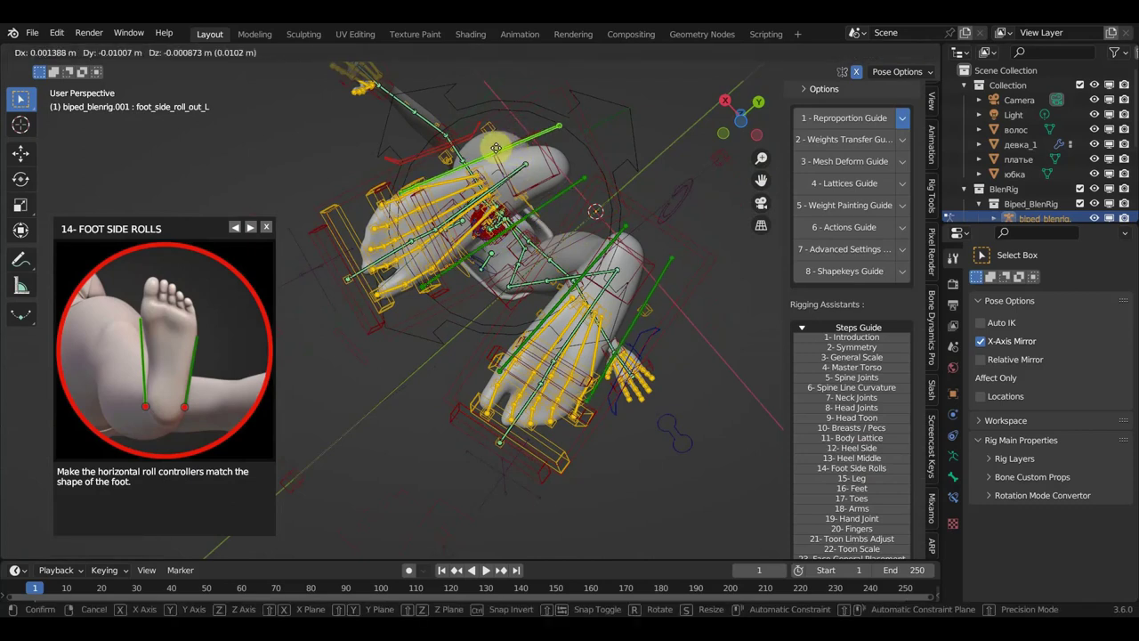
left_click(489, 149)
key("r")
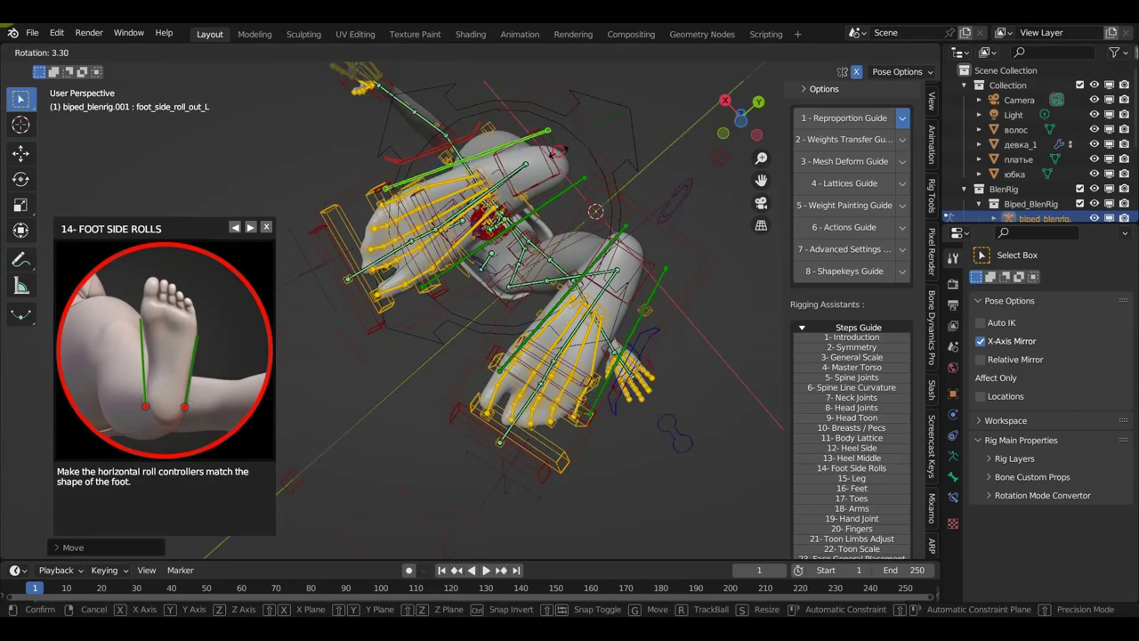
left_click(561, 153)
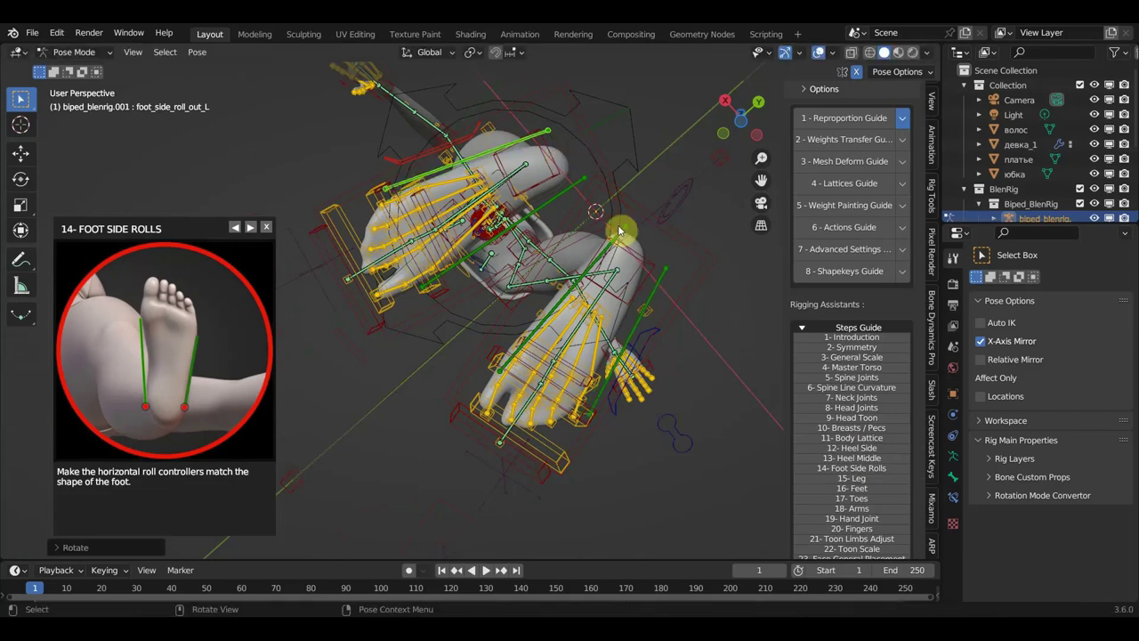
left_click(646, 339)
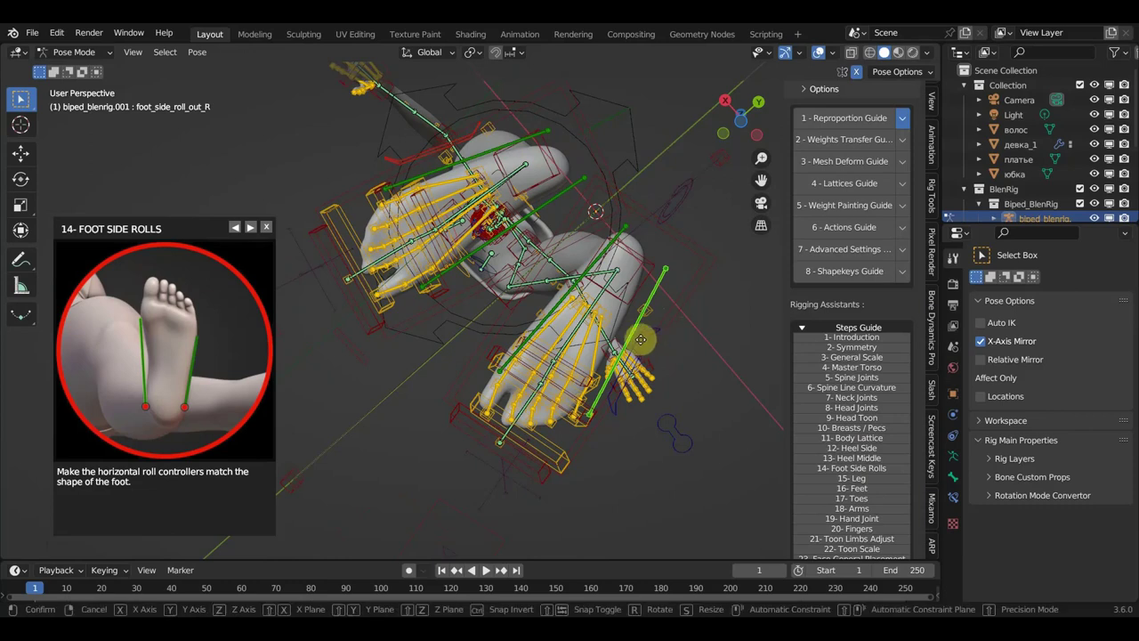
key("g")
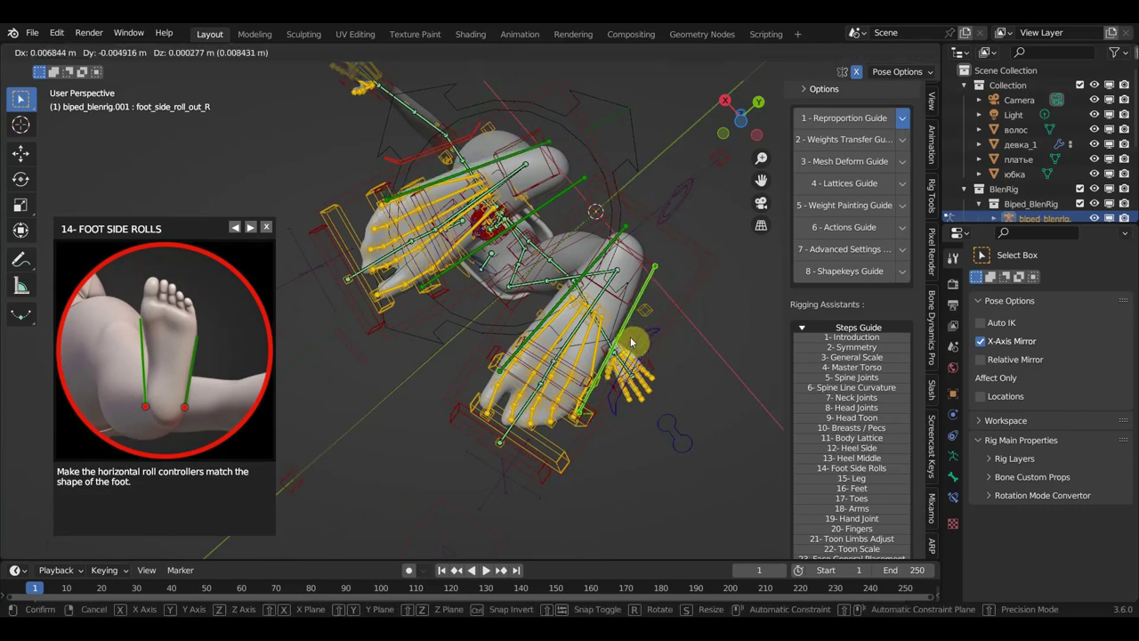
left_click(633, 340)
mouse_move(641, 343)
middle_mouse_down()
mouse_move(602, 329)
mouse_move(602, 437)
mouse_move(656, 483)
mouse_move(699, 484)
middle_mouse_up()
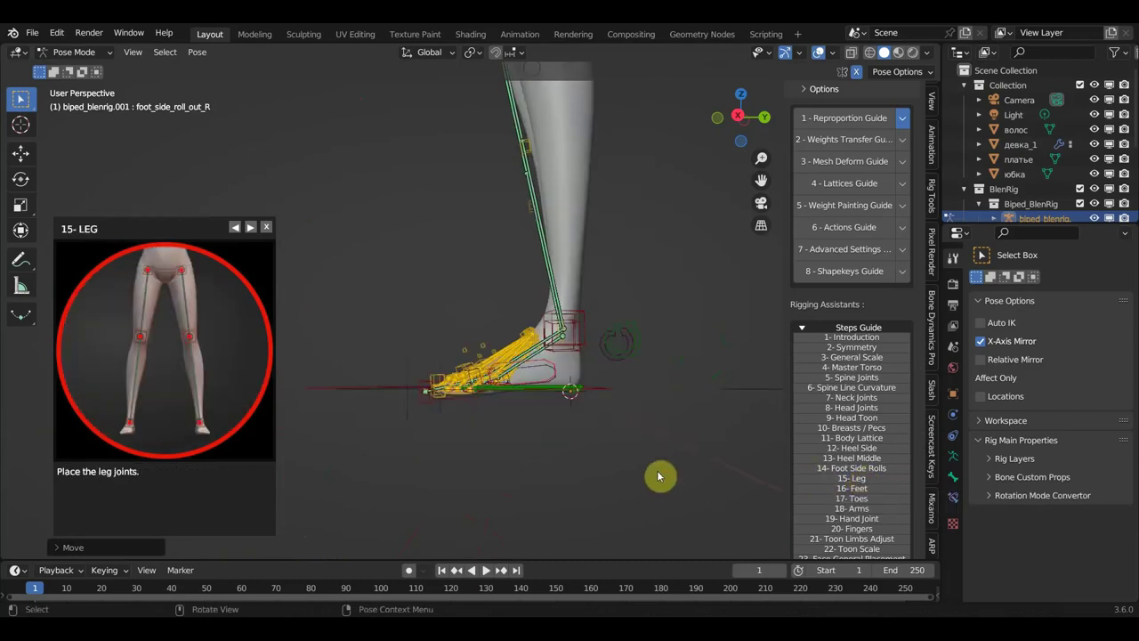
In front view, lower the right knee joint about 2 cm to sit at the knee.
key("KP_1")
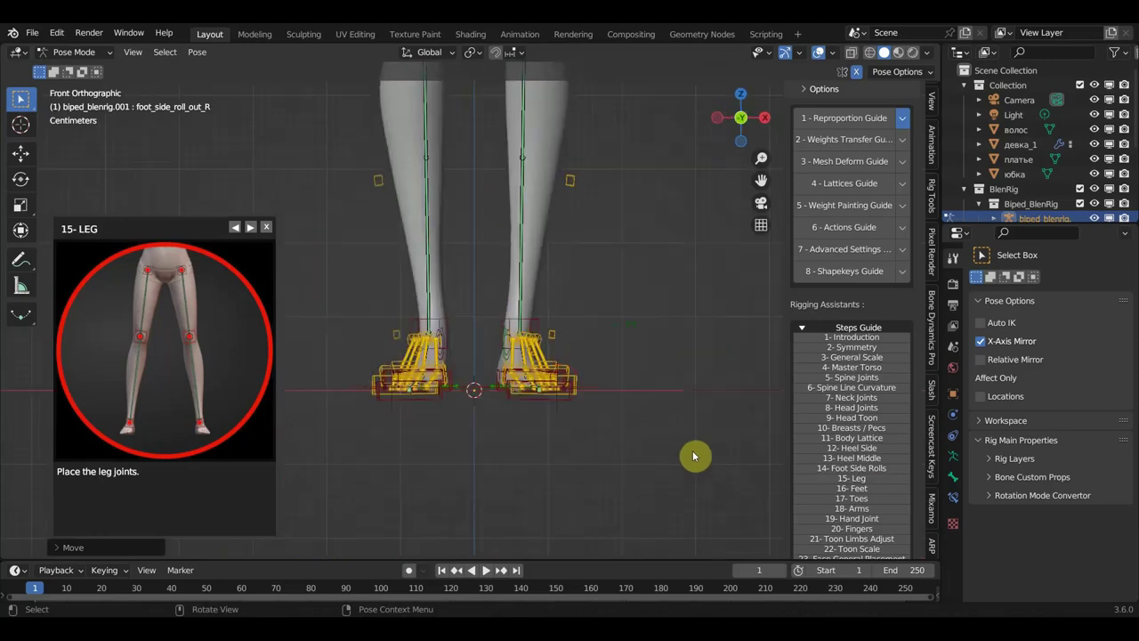
middle_click_drag(686, 402, 685, 551, "shift")
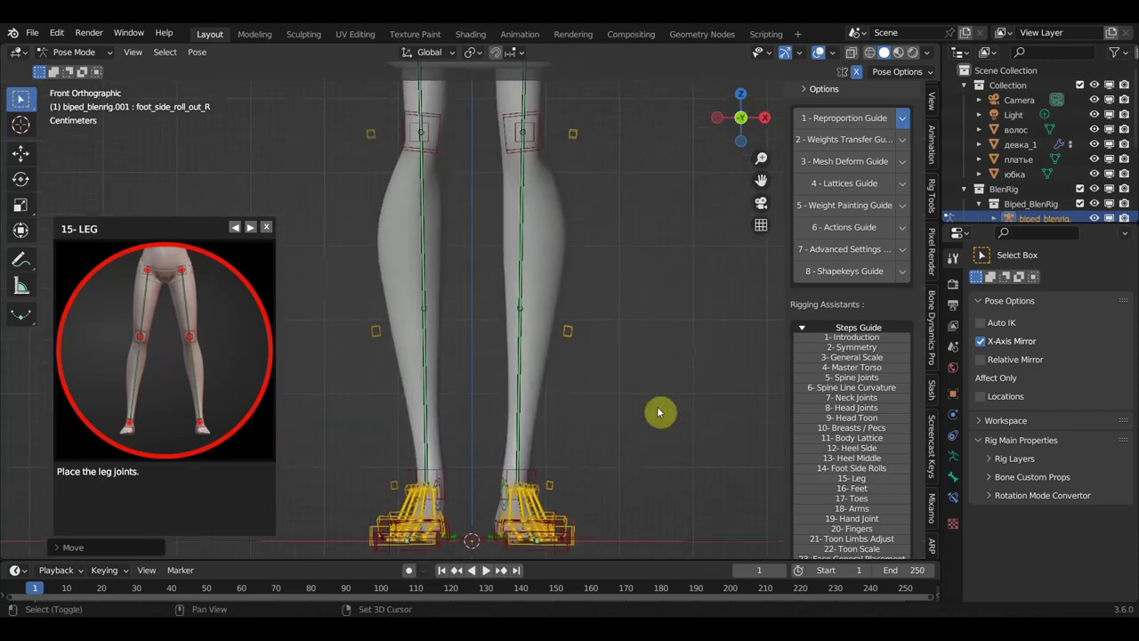
left_click(440, 191)
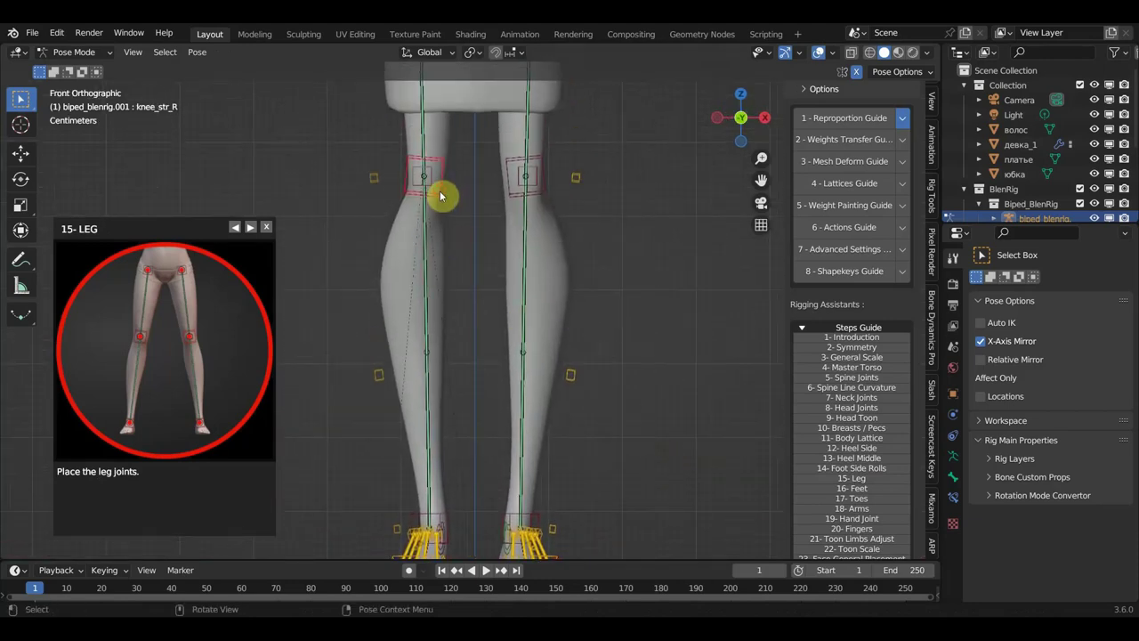
key("g")
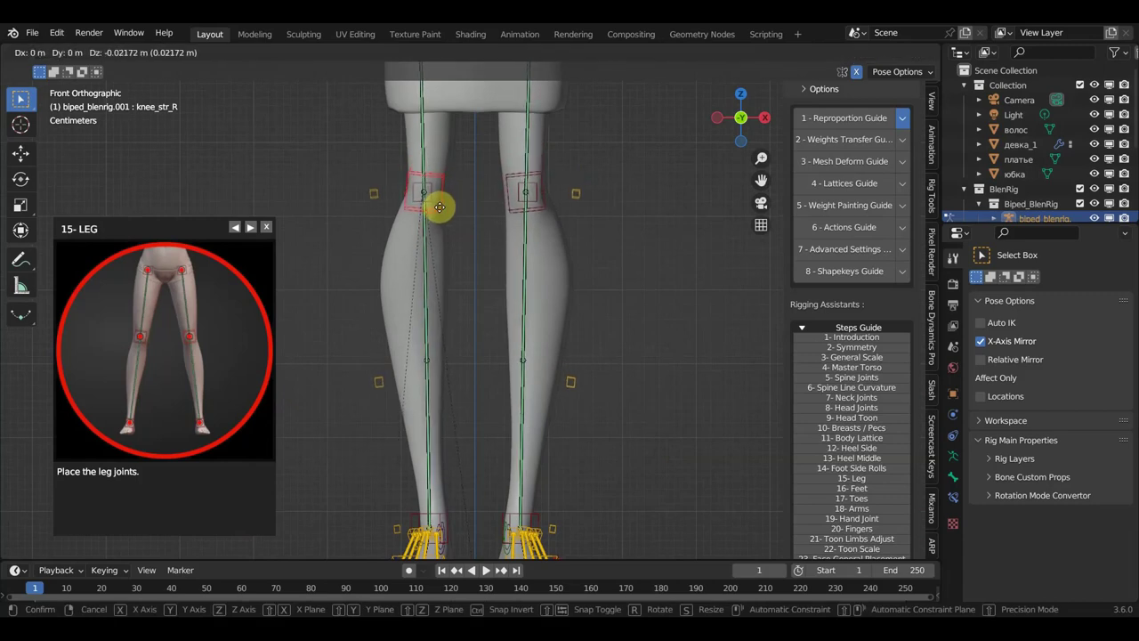
left_click(441, 211)
Move the left ankle joint into place at the character's ankle.
scroll(475, 195, "down", 3)
scroll(491, 186, "down", 1)
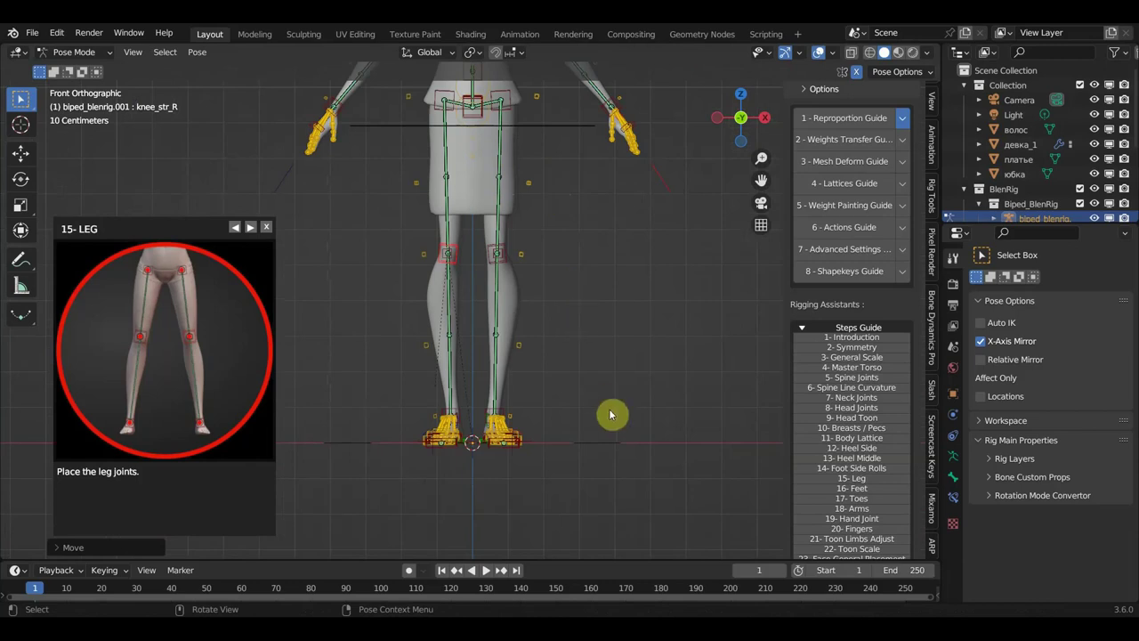
scroll(609, 416, "up", 1)
scroll(610, 417, "up", 1)
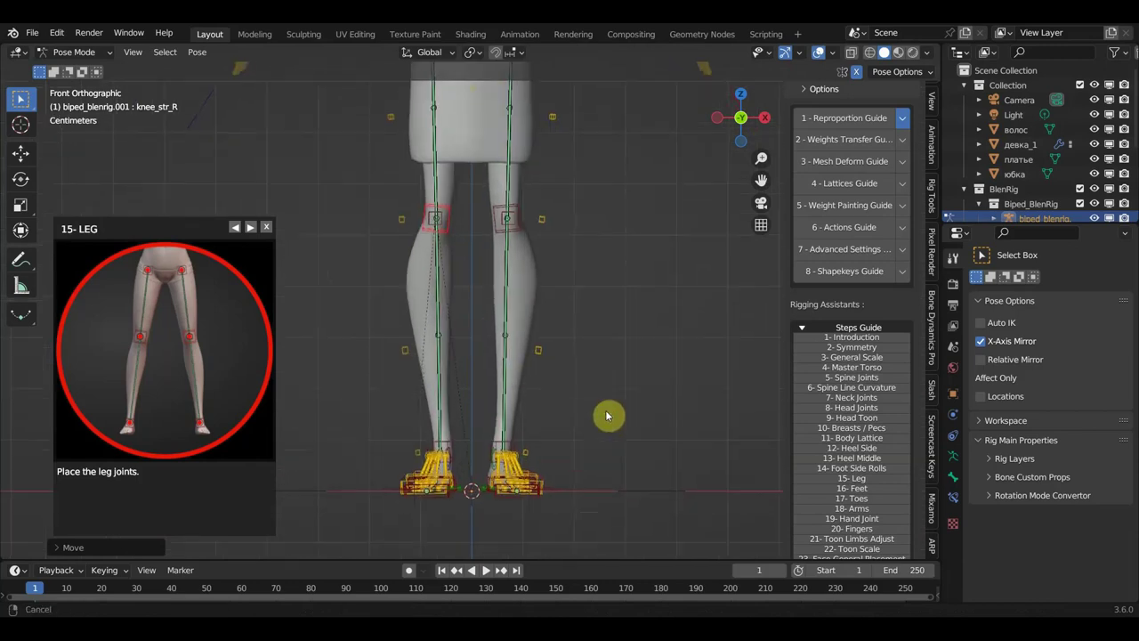
scroll(587, 400, "up", 1)
scroll(576, 387, "up", 2)
scroll(574, 324, "up", 1)
scroll(573, 325, "up", 1)
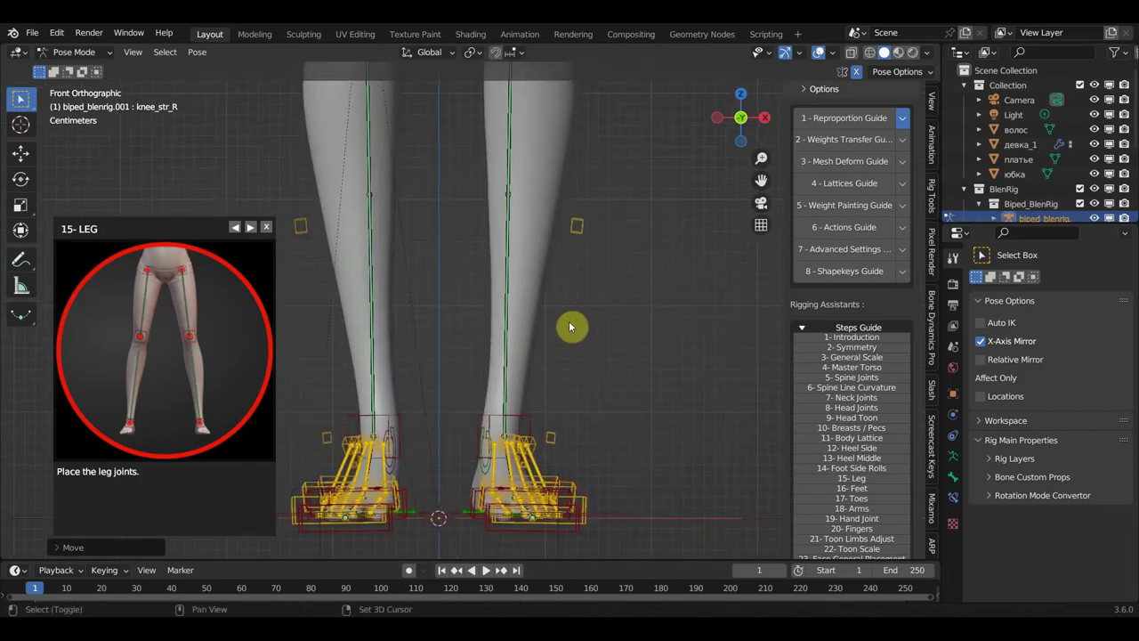
left_click(531, 424)
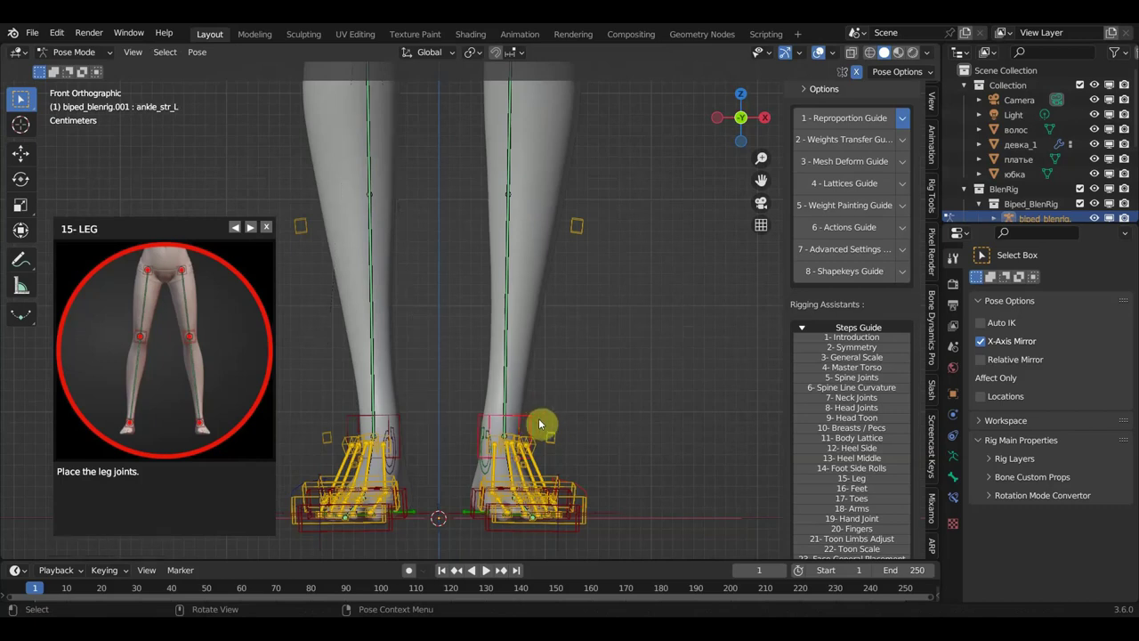
key("g")
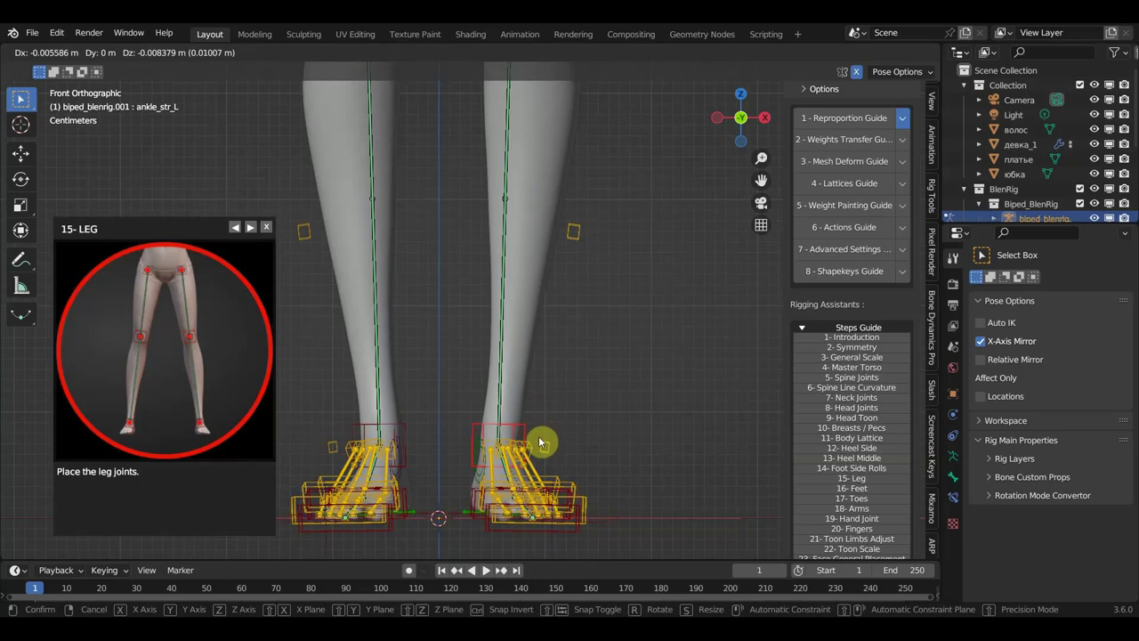
left_click(540, 437)
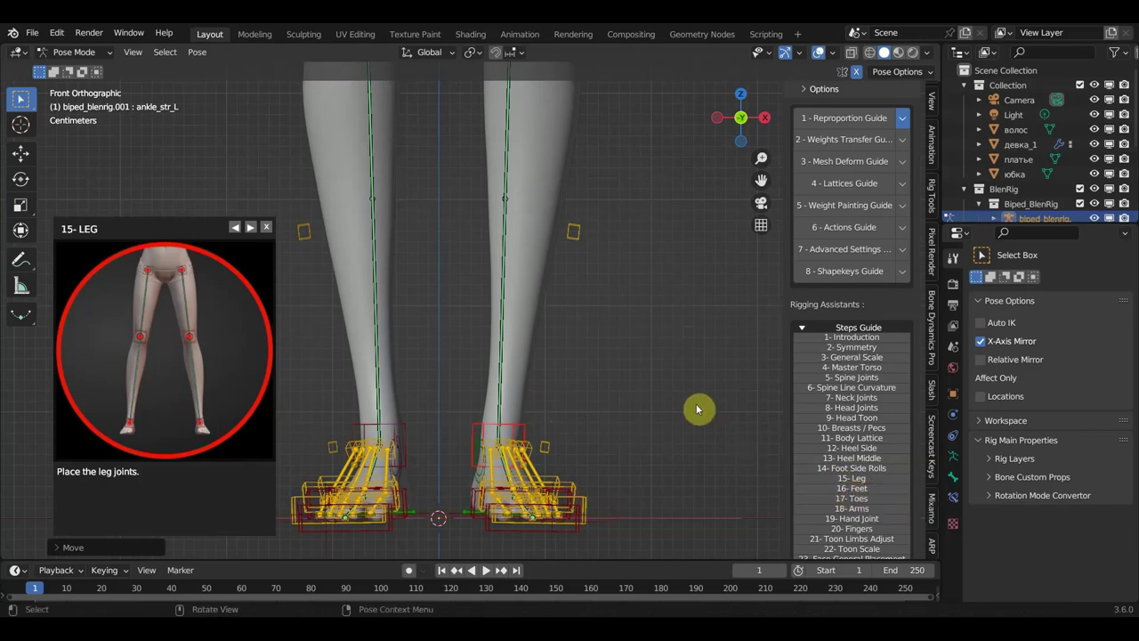
Nudge the left fourth toe bone into place while inspecting the feet from several angles.
mouse_move(697, 409)
middle_mouse_down()
mouse_move(502, 442)
mouse_move(536, 437)
mouse_move(532, 304)
mouse_move(508, 232)
middle_mouse_up()
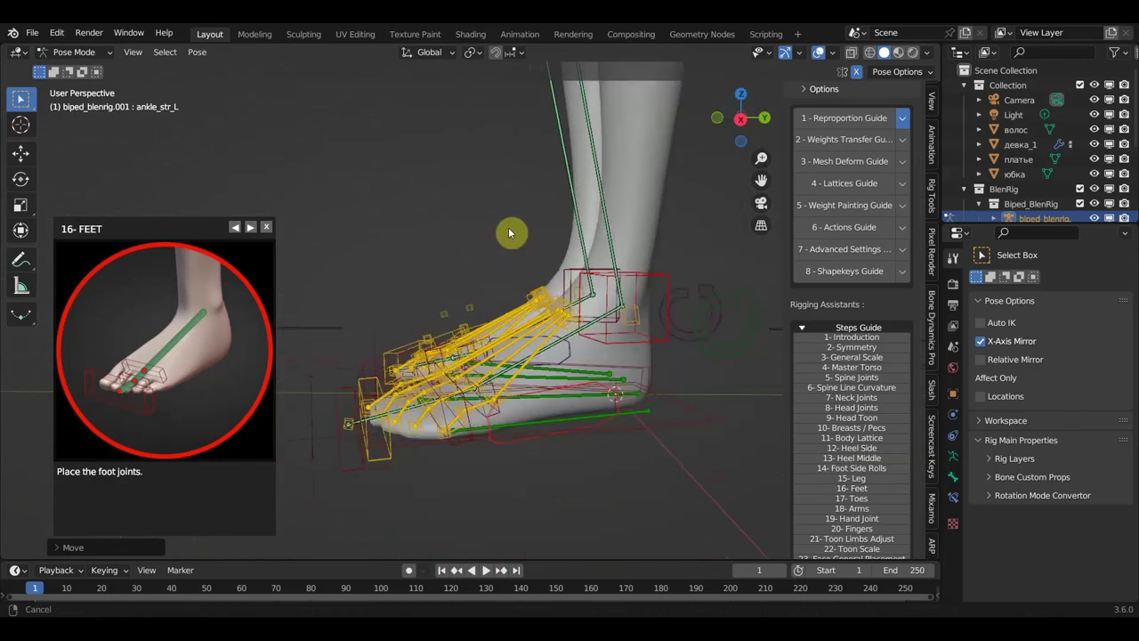
mouse_move(541, 361)
middle_mouse_down()
mouse_move(554, 387)
mouse_move(521, 407)
middle_mouse_up()
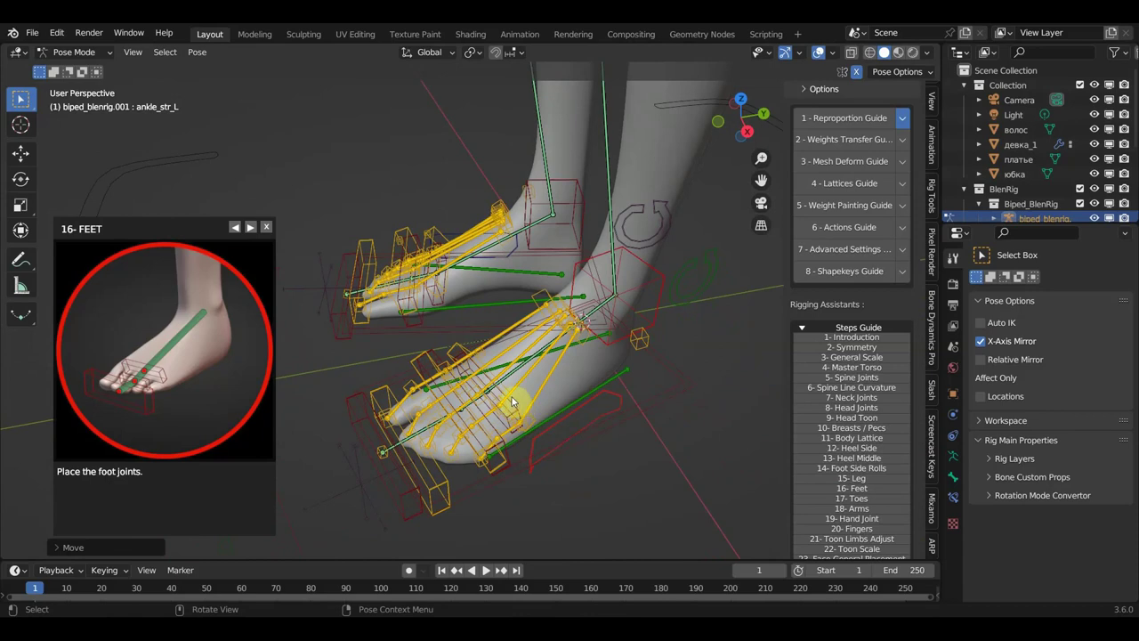
mouse_move(457, 436)
middle_mouse_down()
mouse_move(434, 422)
mouse_move(453, 401)
middle_mouse_up()
scroll(458, 399, "up", 2)
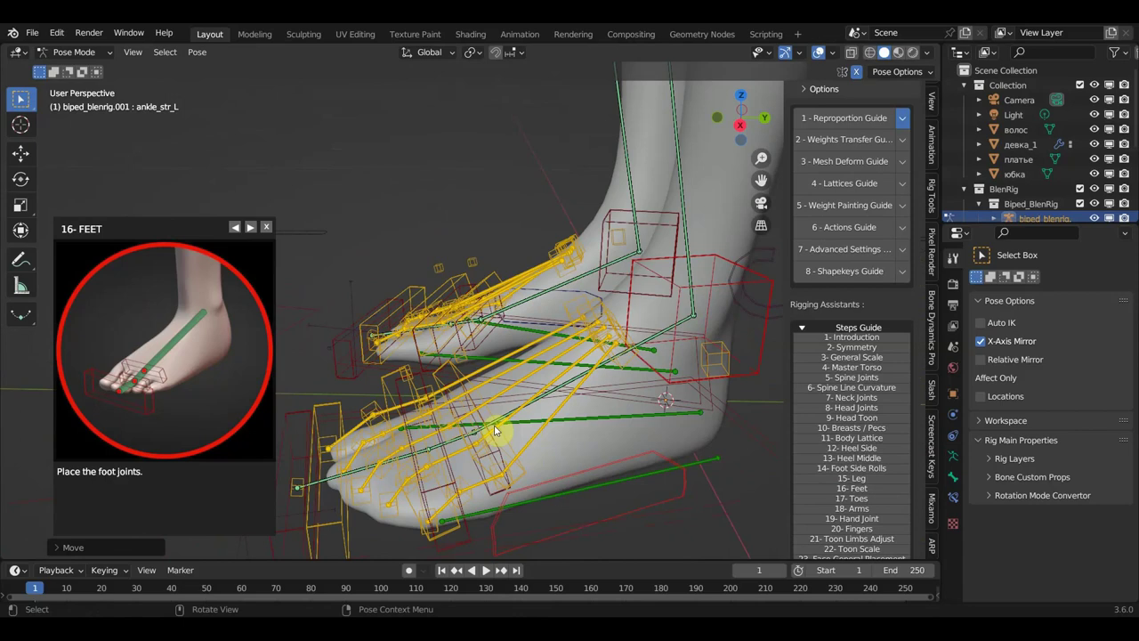
left_click(475, 435)
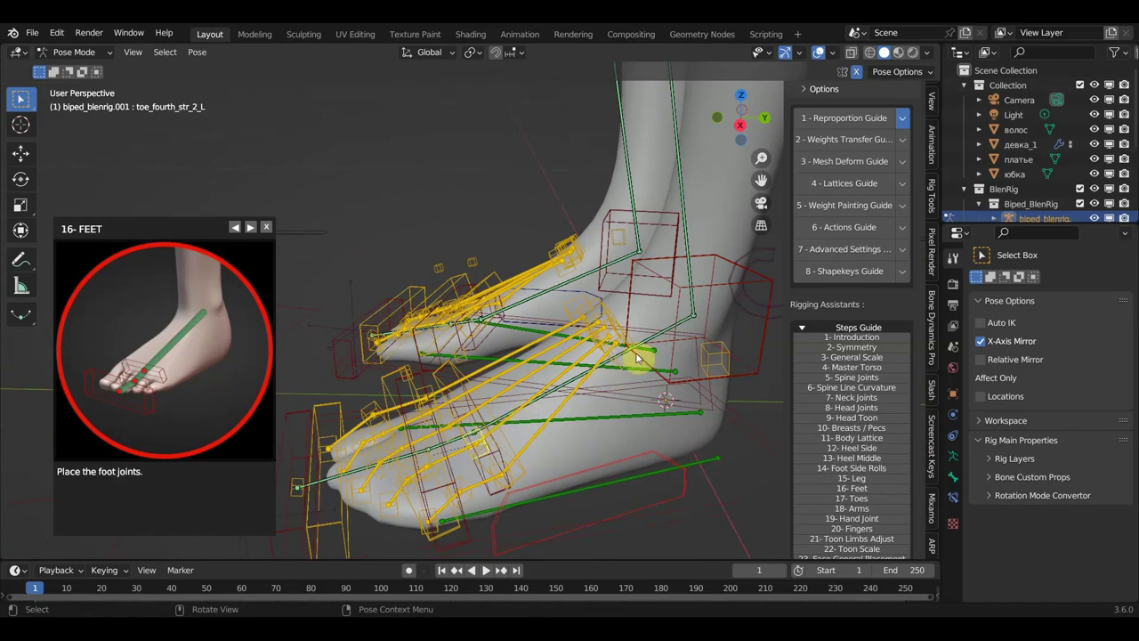
mouse_move(504, 443)
left_mouse_down()
mouse_move(488, 442)
mouse_move(497, 437)
left_mouse_up()
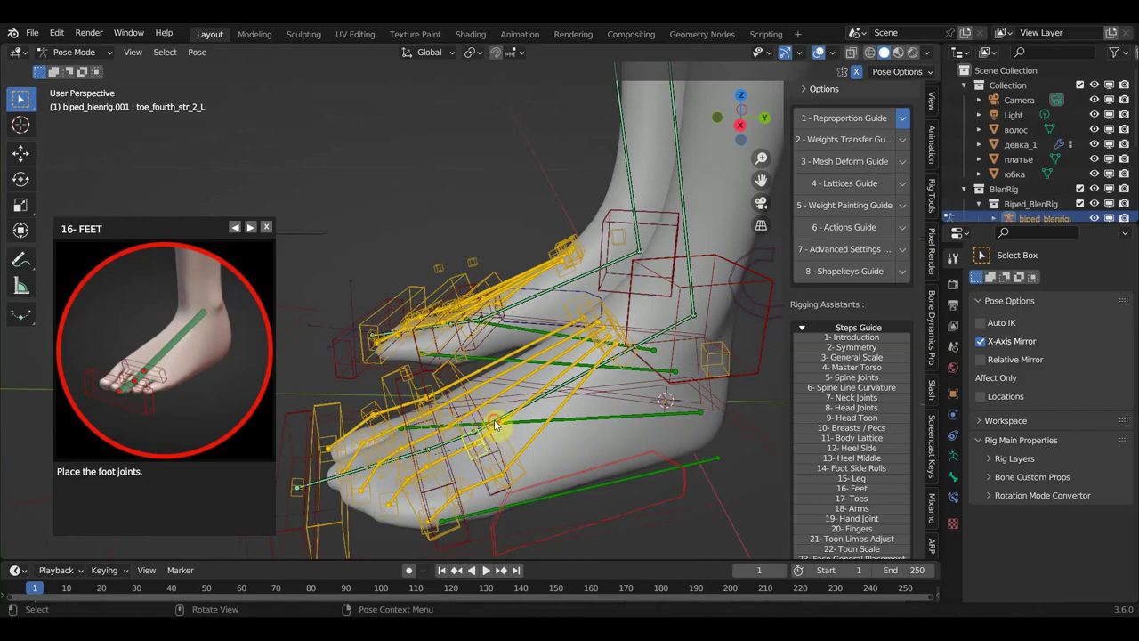
left_click(496, 426)
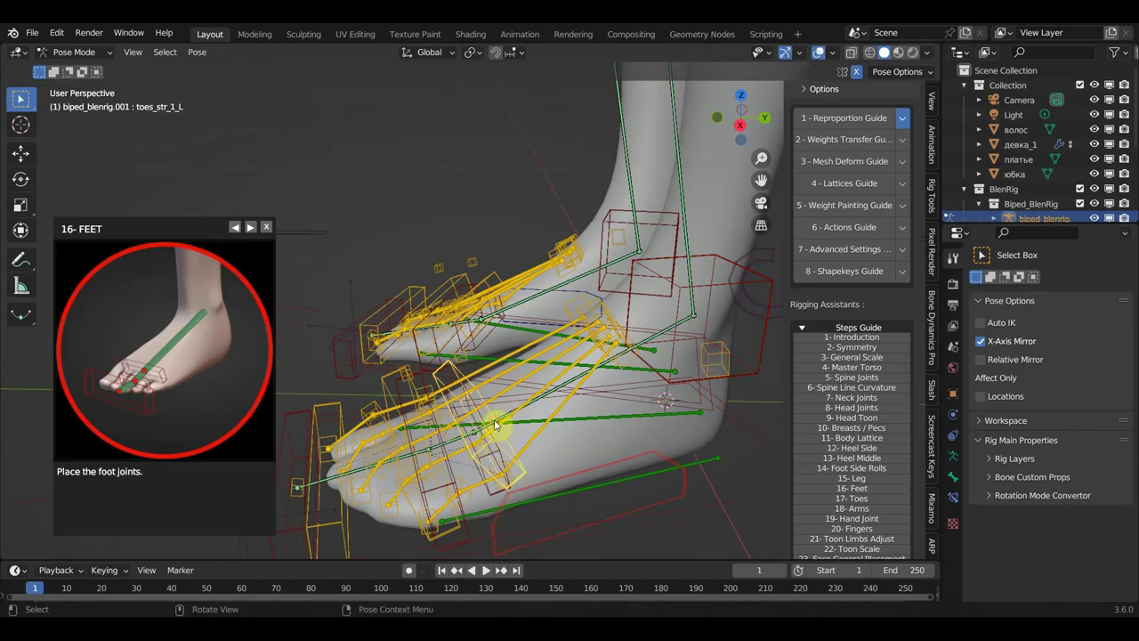
left_click(557, 390)
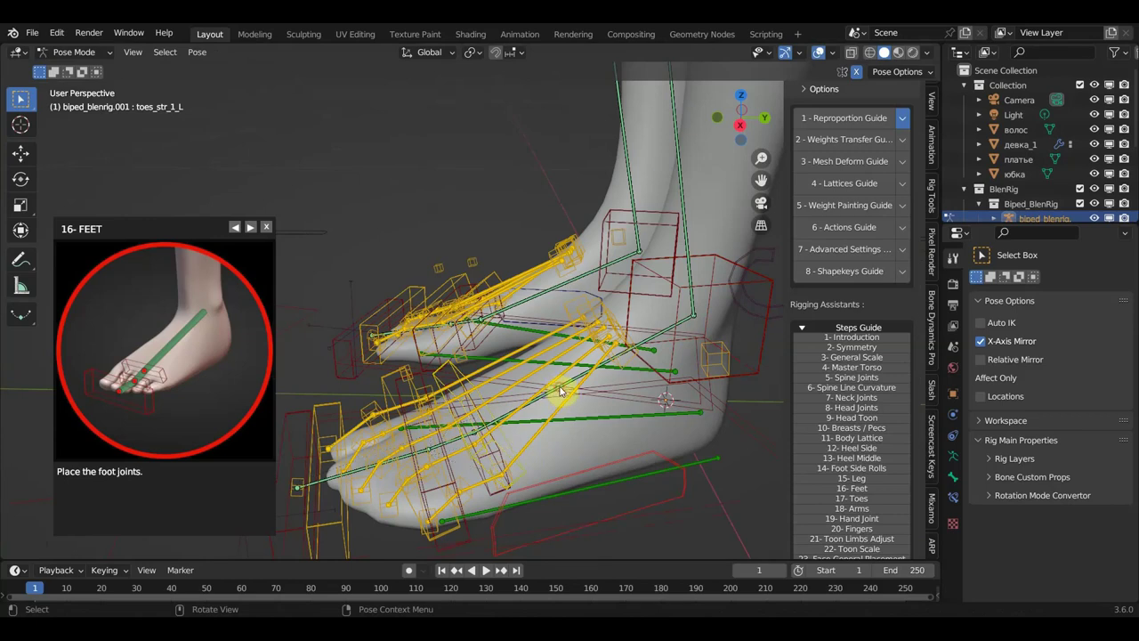
left_click(677, 320)
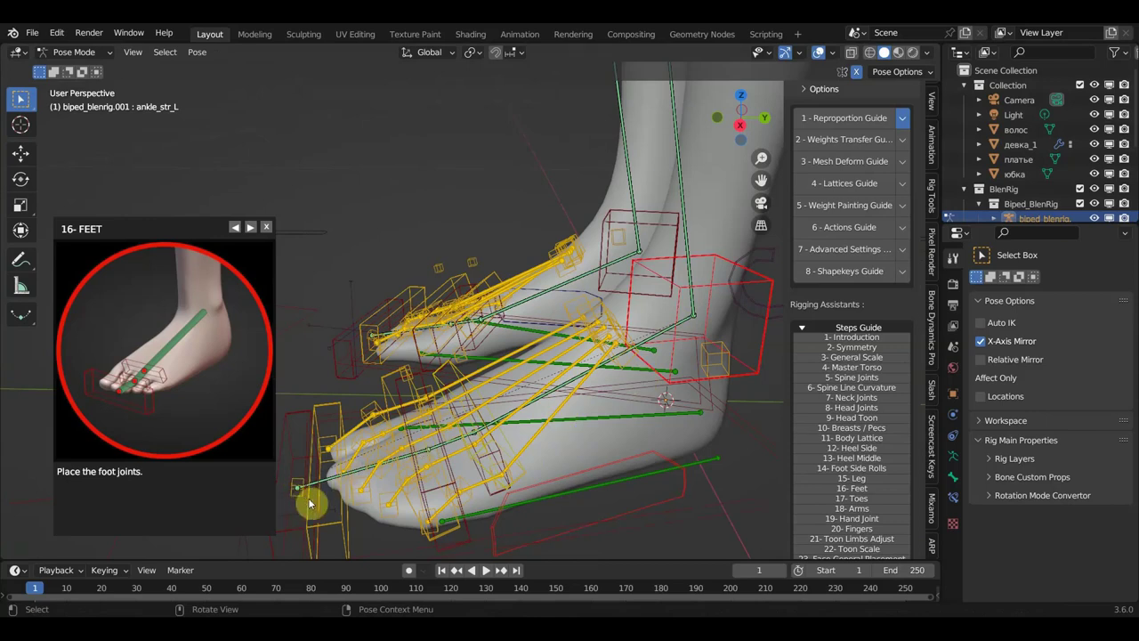
middle_click_drag(336, 513, 368, 458)
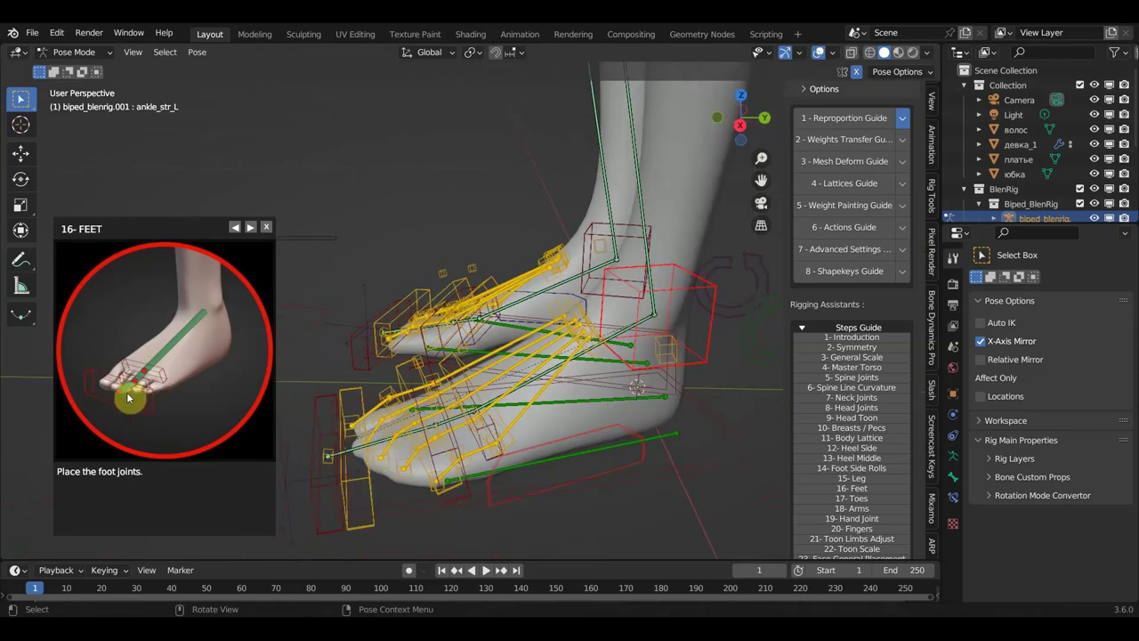
middle_click_drag(484, 498, 504, 547)
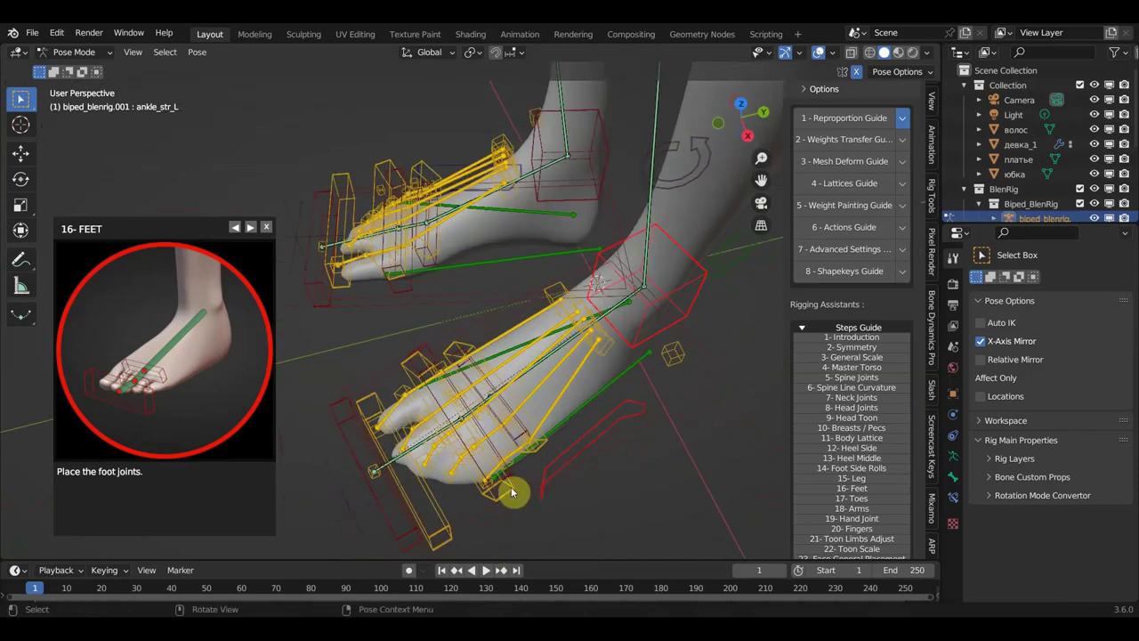
Move the left foot joint and the first toe joint into position on the foot.
left_click(524, 436)
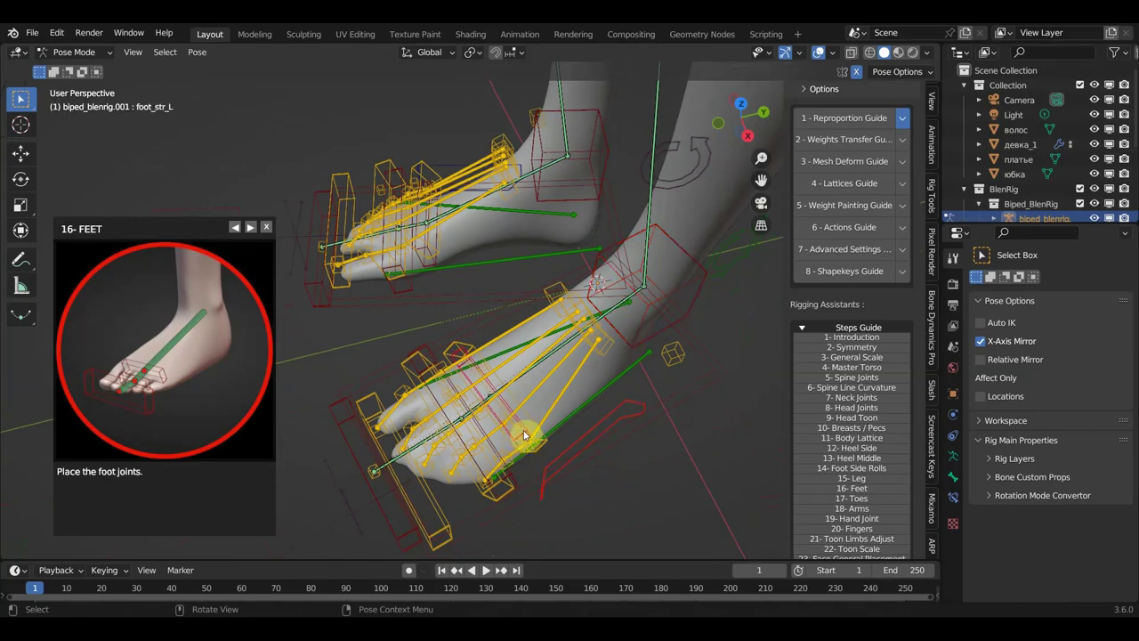
key("g")
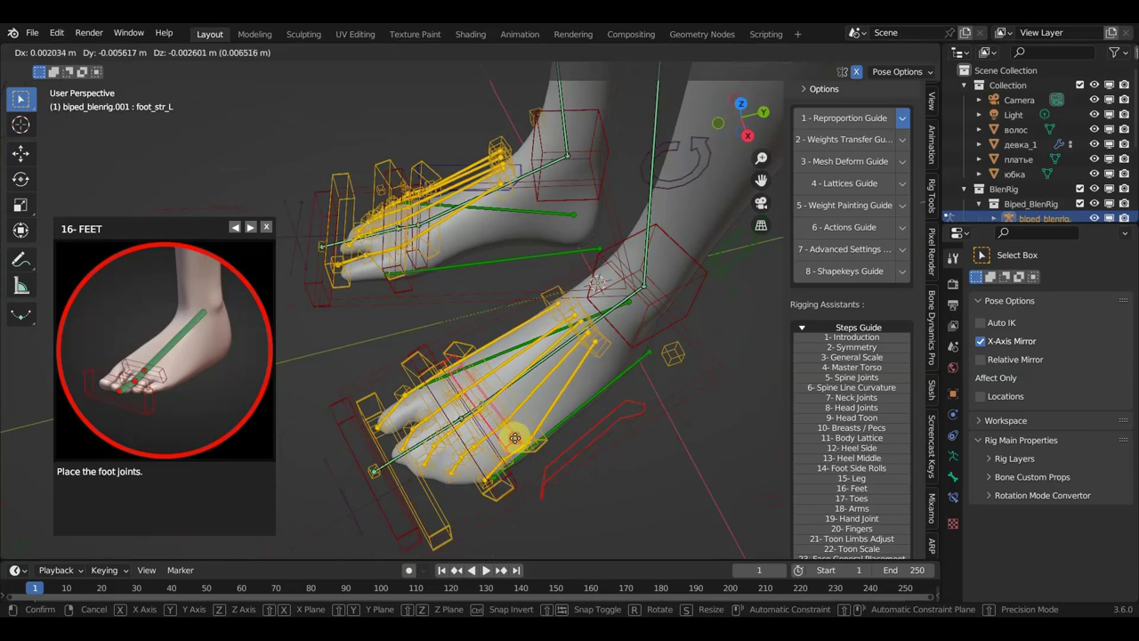
left_click(494, 456)
left_click(493, 456)
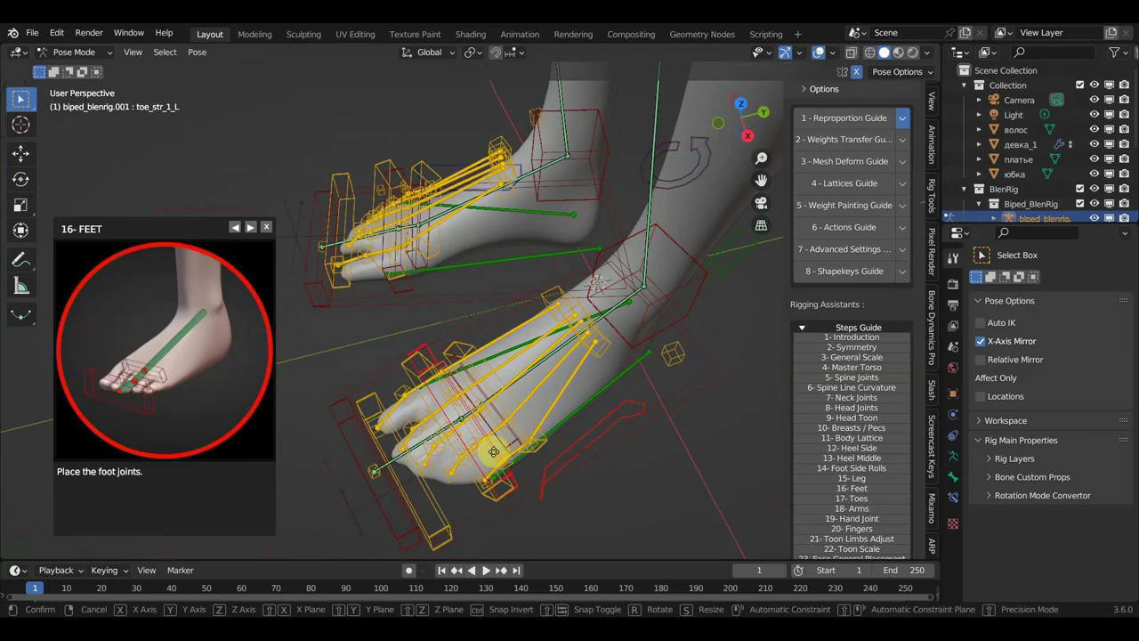
key("g")
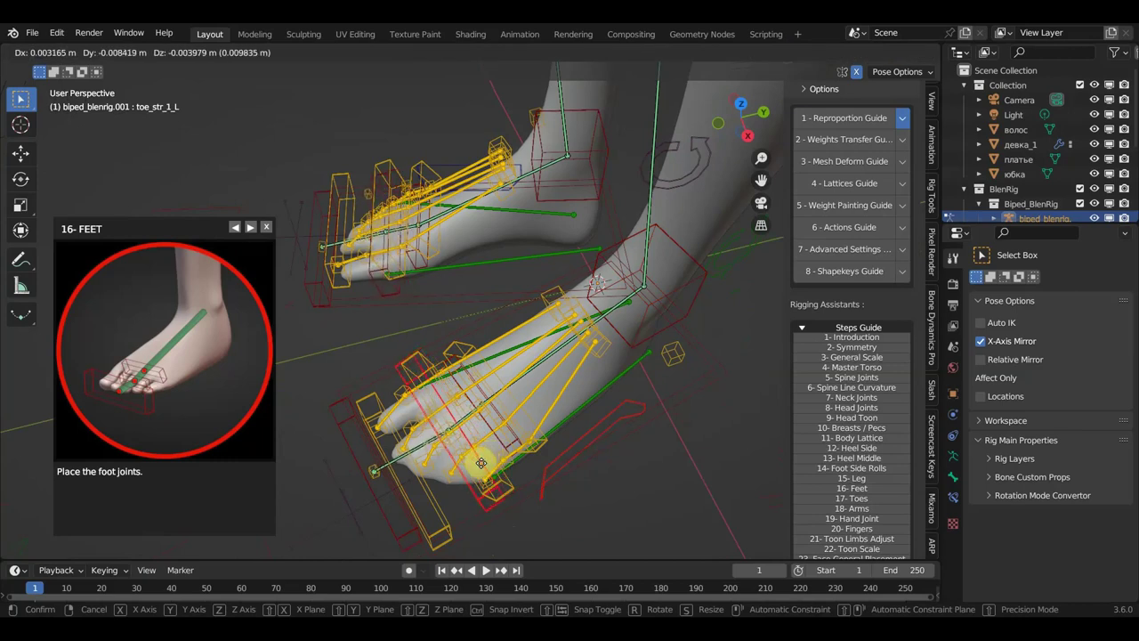
left_click(482, 462)
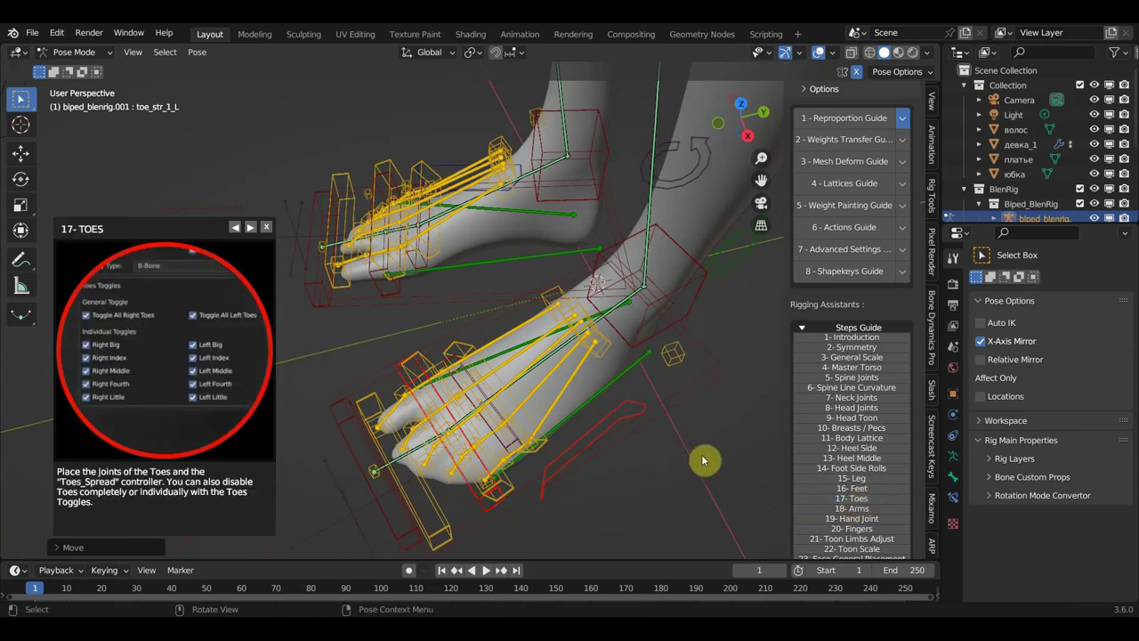
Switch the rigging guide to step 18, Arms.
left_click(863, 509)
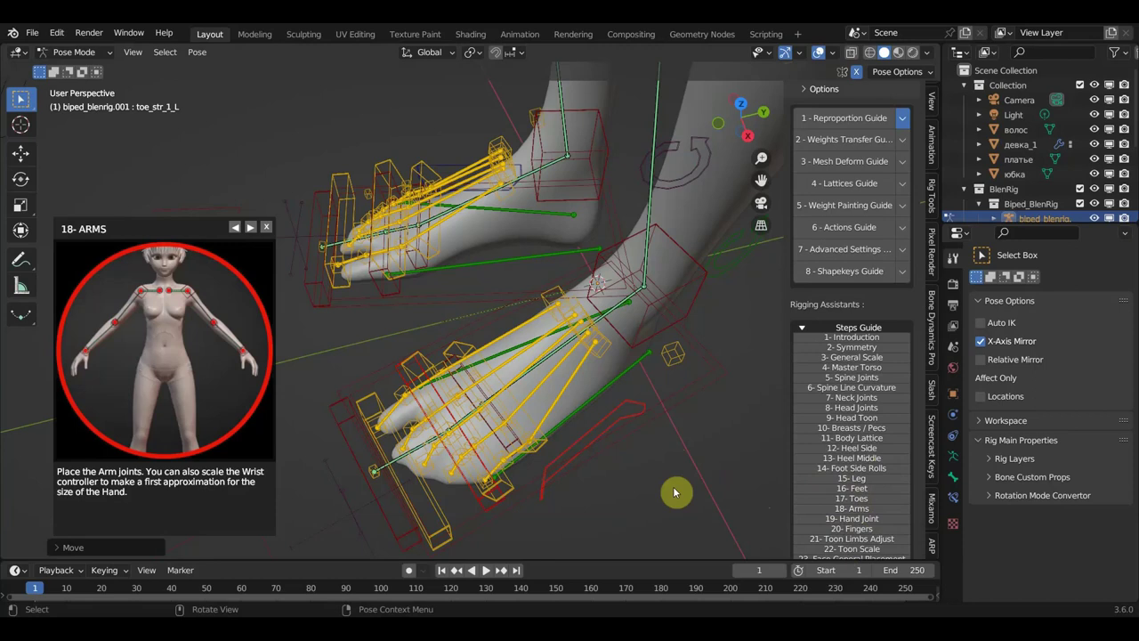
In front view, move the right elbow joint to sit at the character's elbow.
key("KP_1")
scroll(661, 445, "down", 2)
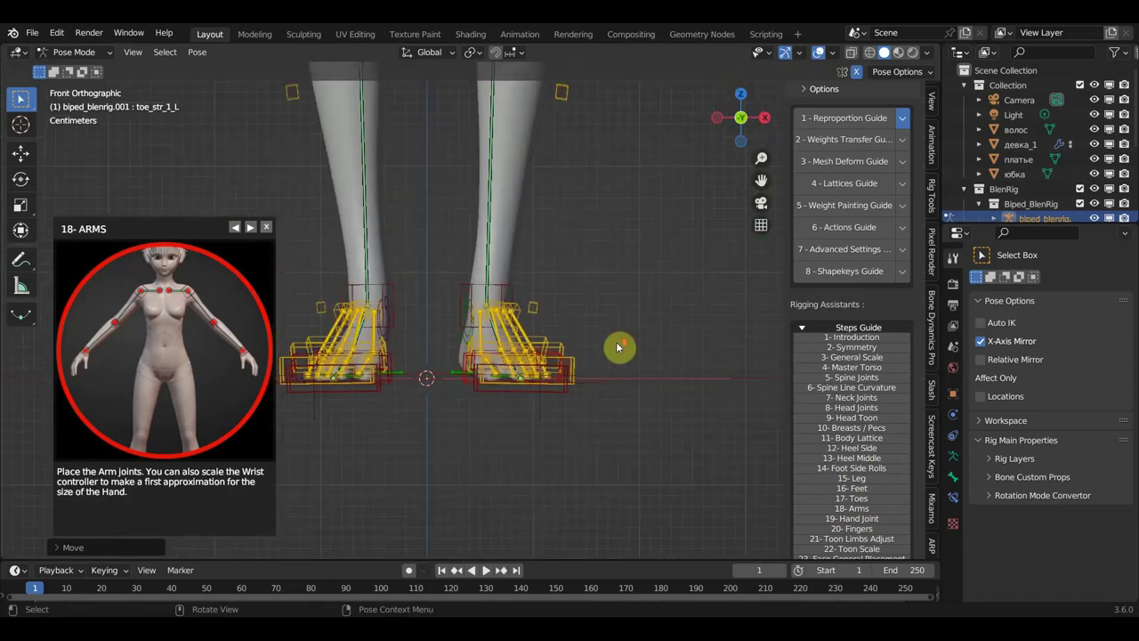
scroll(614, 338, "down", 2)
scroll(600, 400, "down", 3)
scroll(599, 462, "down", 2)
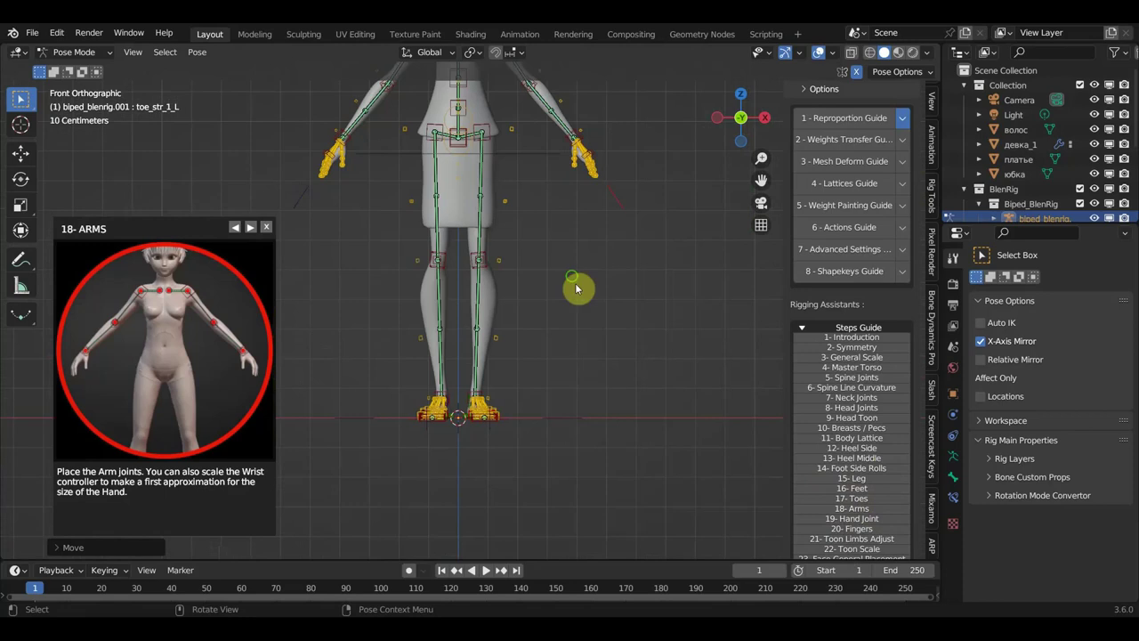
middle_click_drag(576, 287, 569, 470, "shift")
scroll(571, 473, "up", 1)
scroll(542, 338, "up", 2)
scroll(551, 292, "up", 2)
mouse_move(550, 291)
middle_mouse_down("shift")
mouse_move(596, 341)
mouse_move(600, 323)
middle_mouse_up("shift")
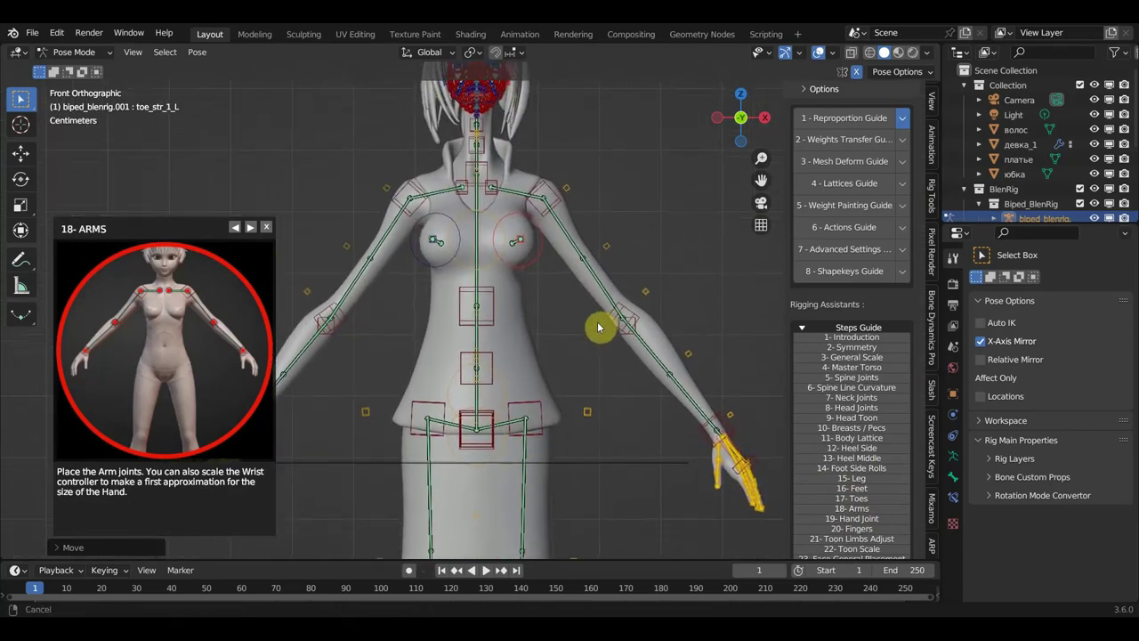
left_click(351, 324)
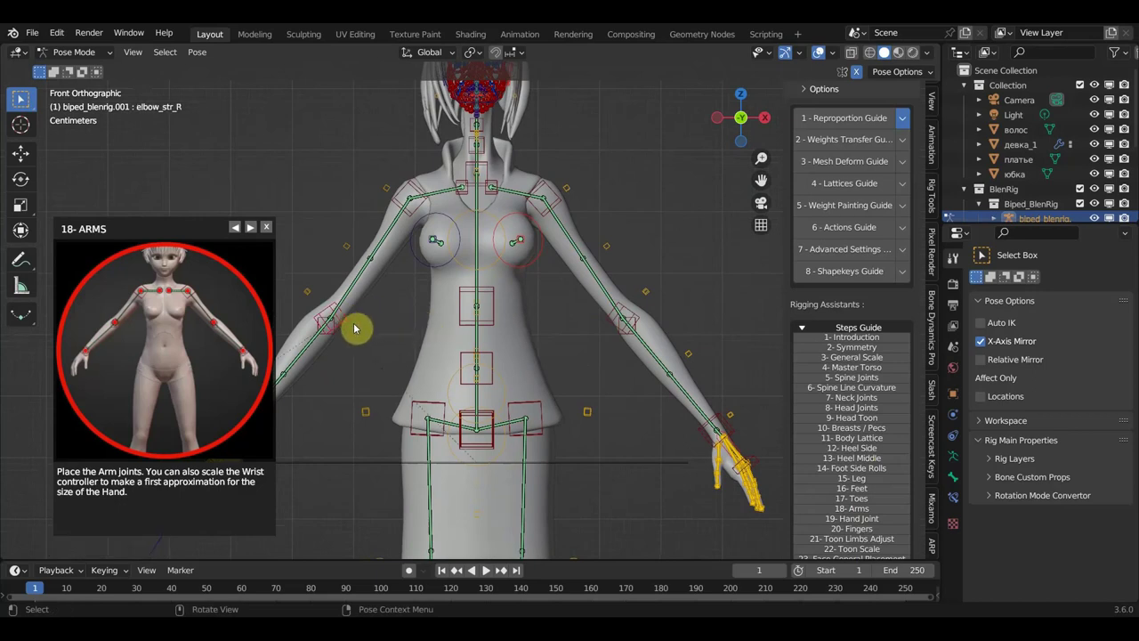
key("g")
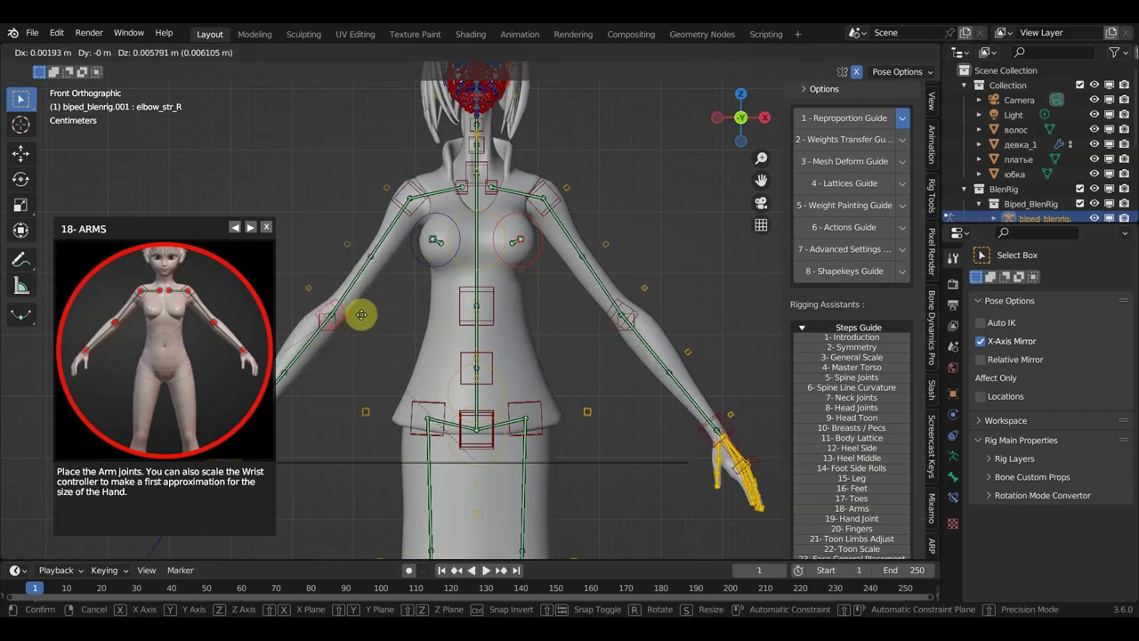
left_click(360, 322)
key("g")
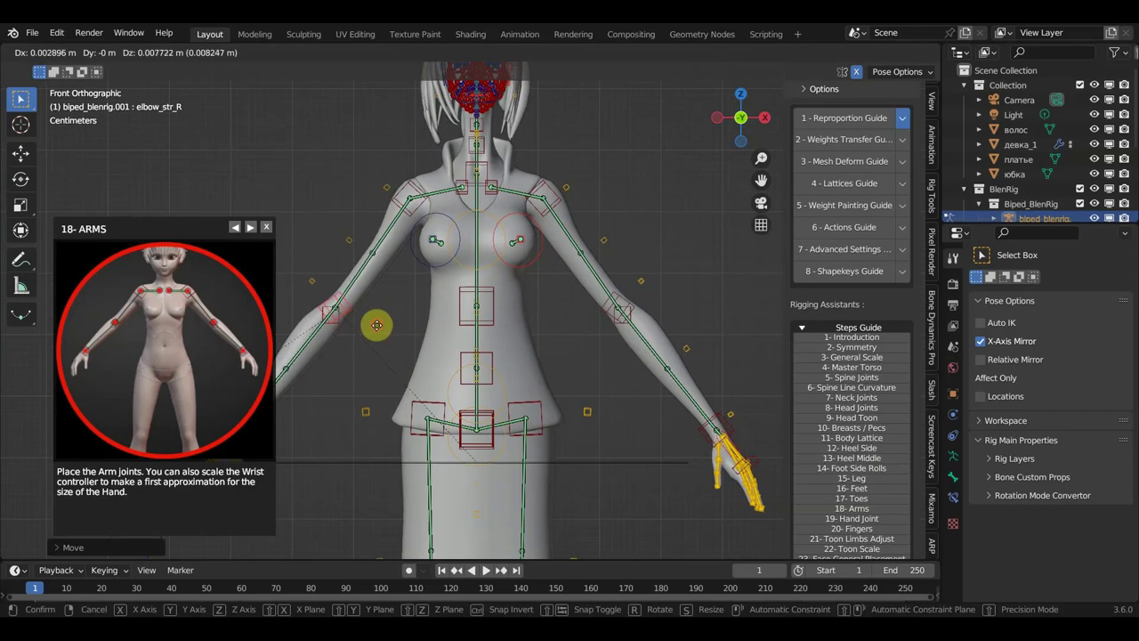
left_click(377, 325)
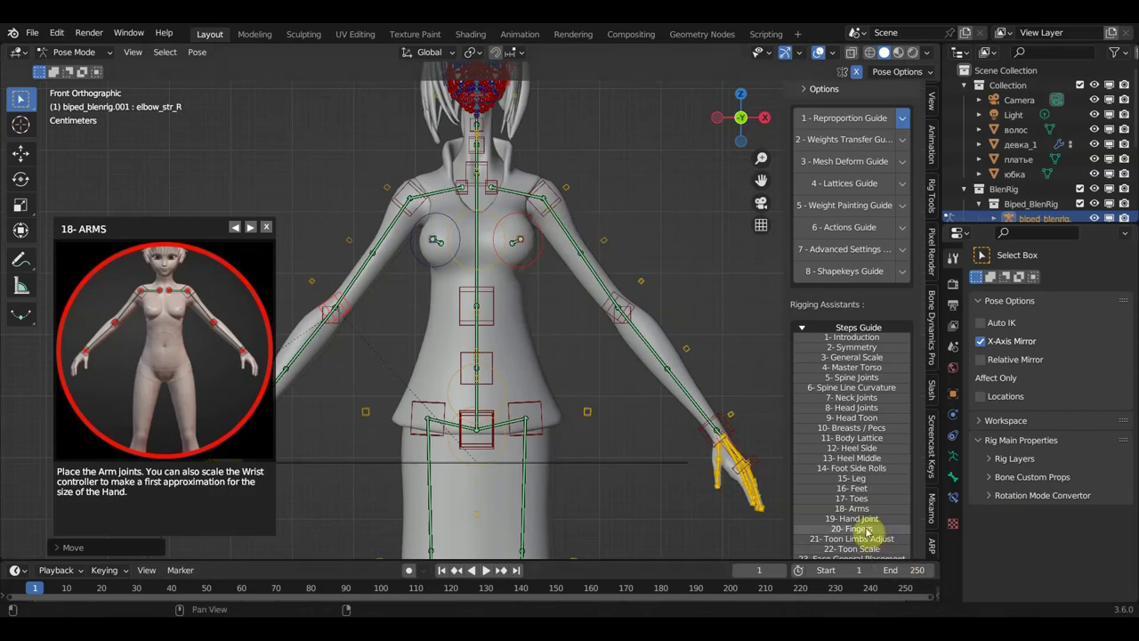
Advance the rigging guide to step 19, Hand Joint.
scroll(866, 531, "down", 2)
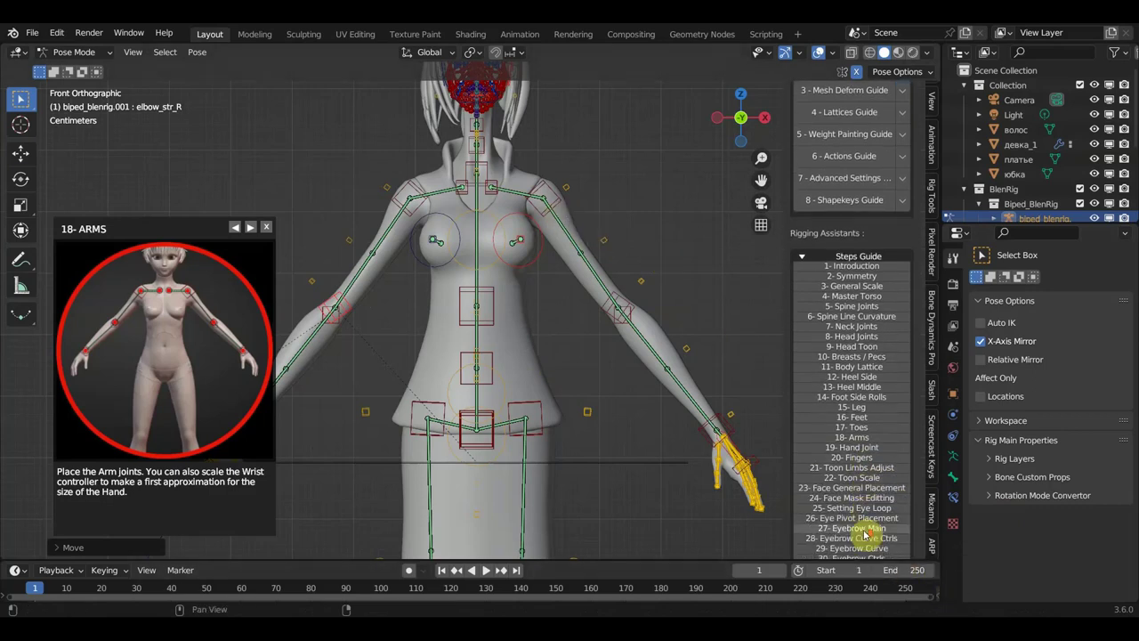
scroll(866, 532, "down", 2)
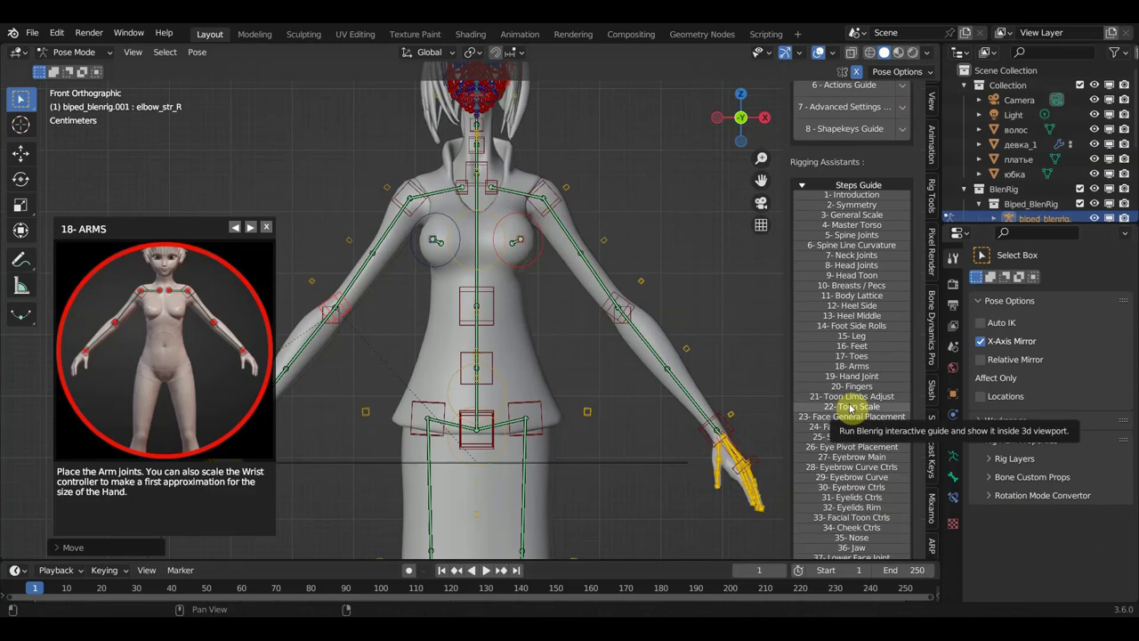
left_click(859, 378)
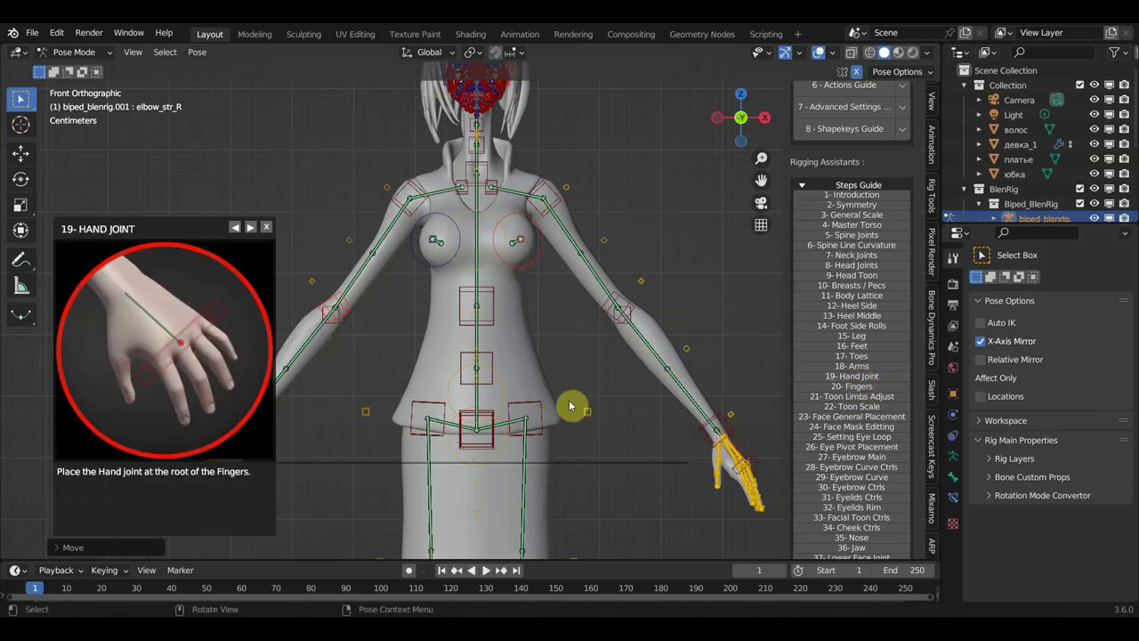
Check the left hand joint sits at the finger roots, then advance the guide to Fingers.
scroll(597, 379, "down", 1)
mouse_move(597, 379)
middle_mouse_down()
mouse_move(452, 424)
mouse_move(526, 258)
mouse_move(548, 300)
middle_mouse_up()
scroll(548, 300, "up", 2)
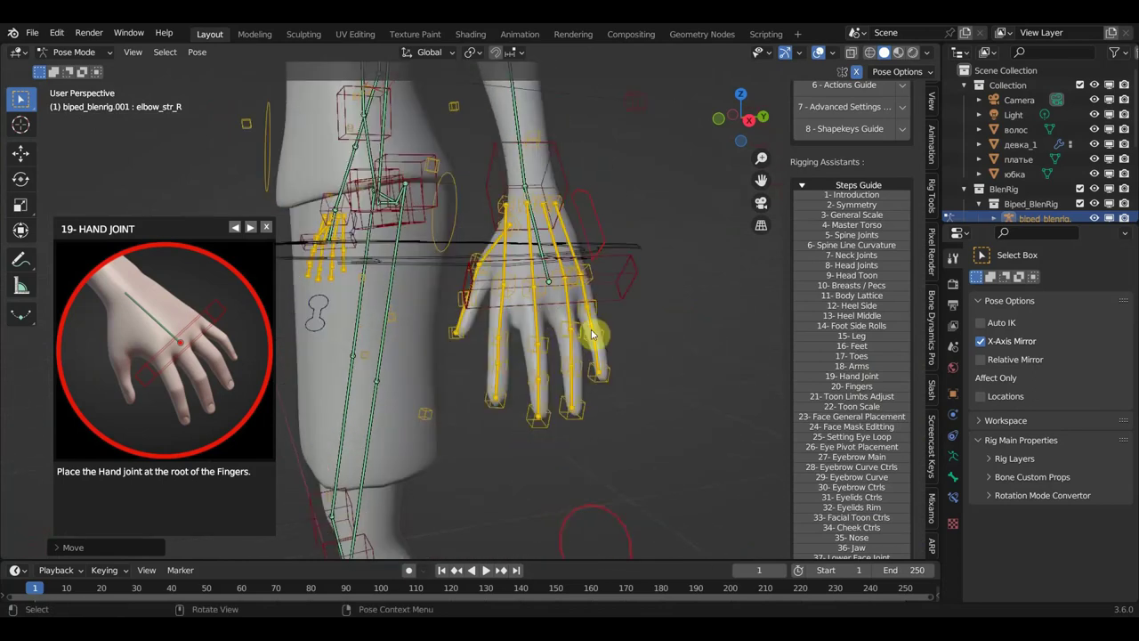
left_click(627, 287)
middle_click_drag(653, 330, 636, 376)
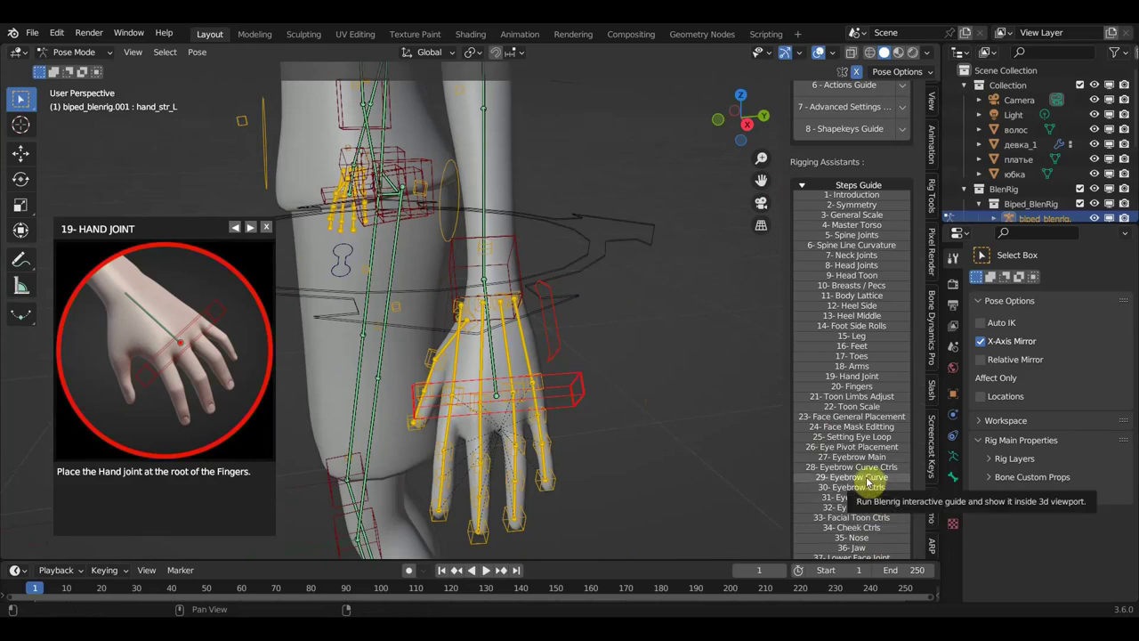
left_click(851, 390)
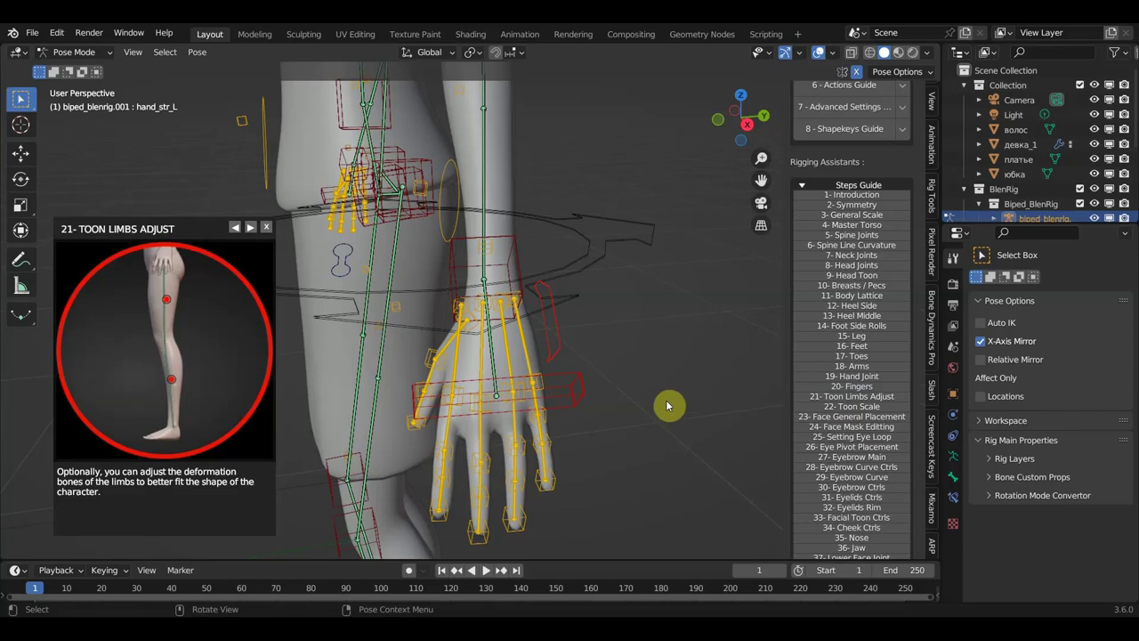
Inspect the leg bones from the right side view, zooming and orbiting along the leg.
key("KP_3")
scroll(635, 428, "down", 2)
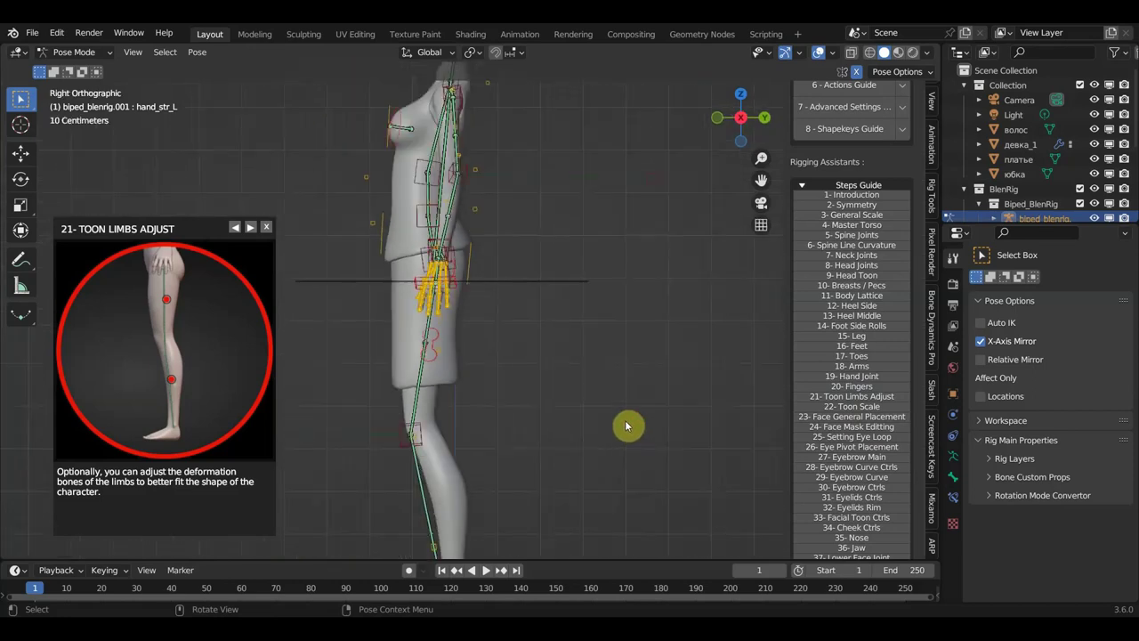
scroll(627, 426, "down", 2)
middle_click_drag(602, 400, 620, 277, "shift")
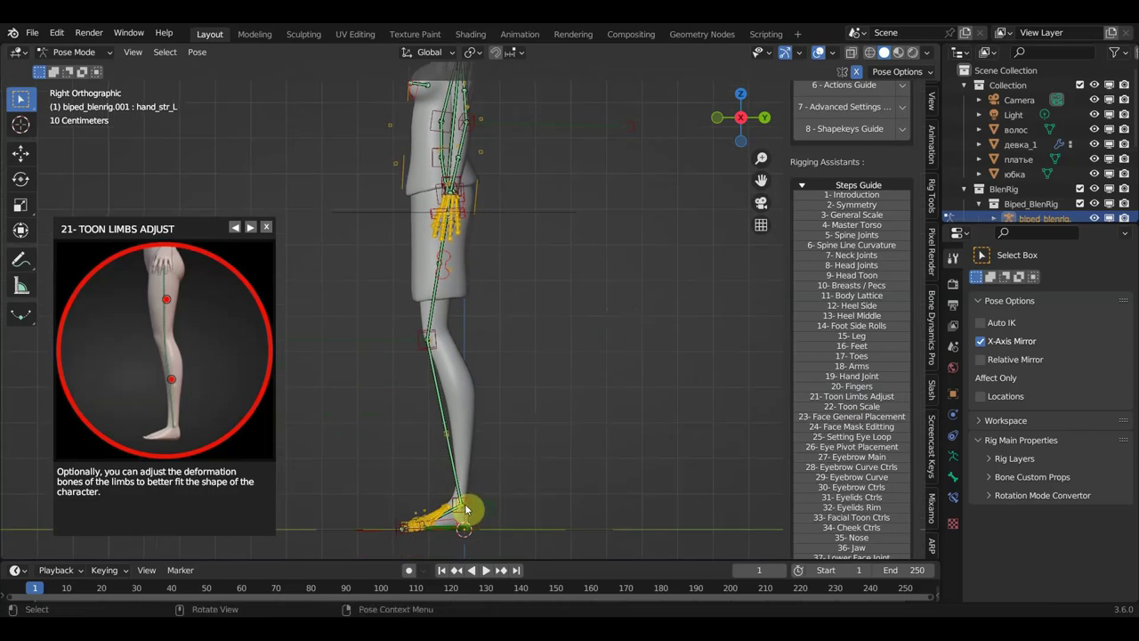
scroll(448, 426, "up", 1)
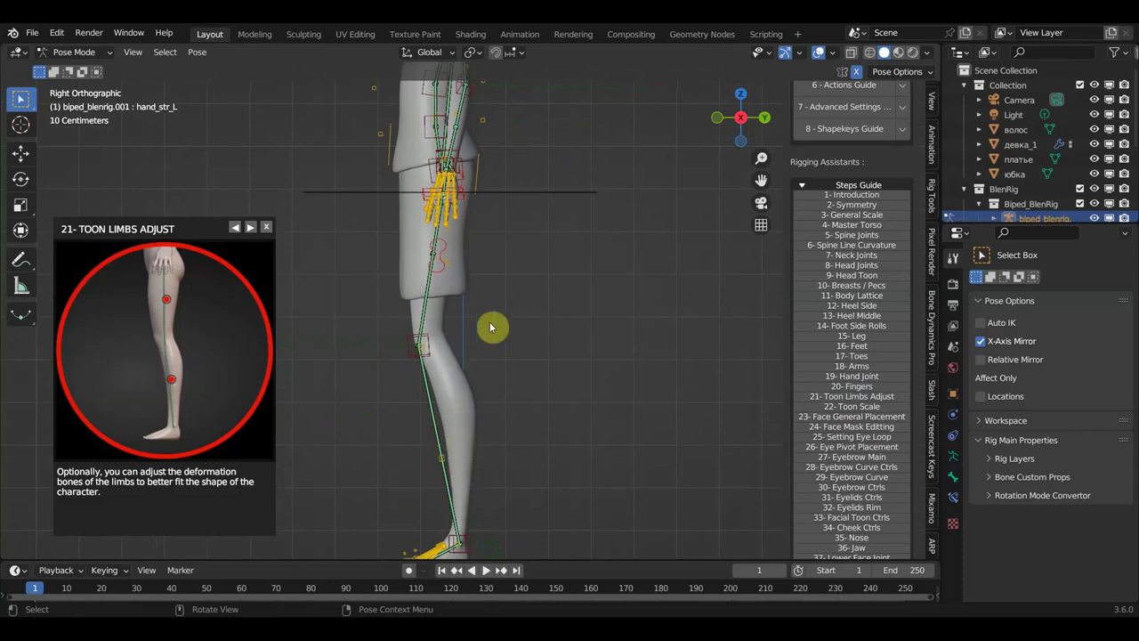
mouse_move(483, 272)
middle_mouse_down()
mouse_move(541, 274)
mouse_move(496, 280)
middle_mouse_up()
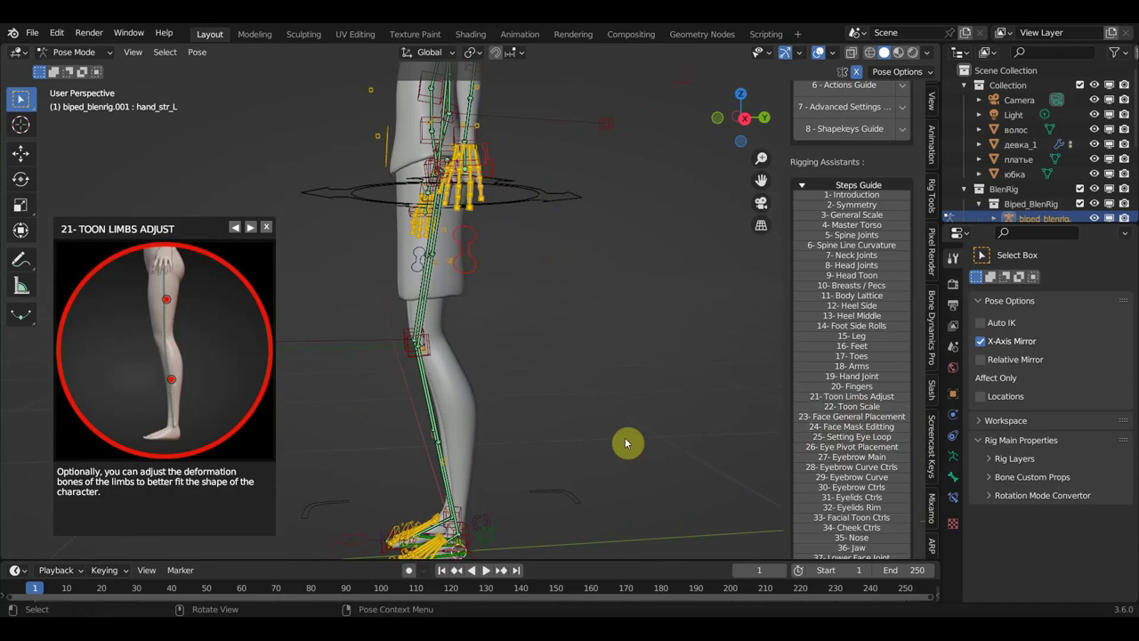
Move to step 22, Toon Scale, and save the file as девка1.blend.
key("KP_1")
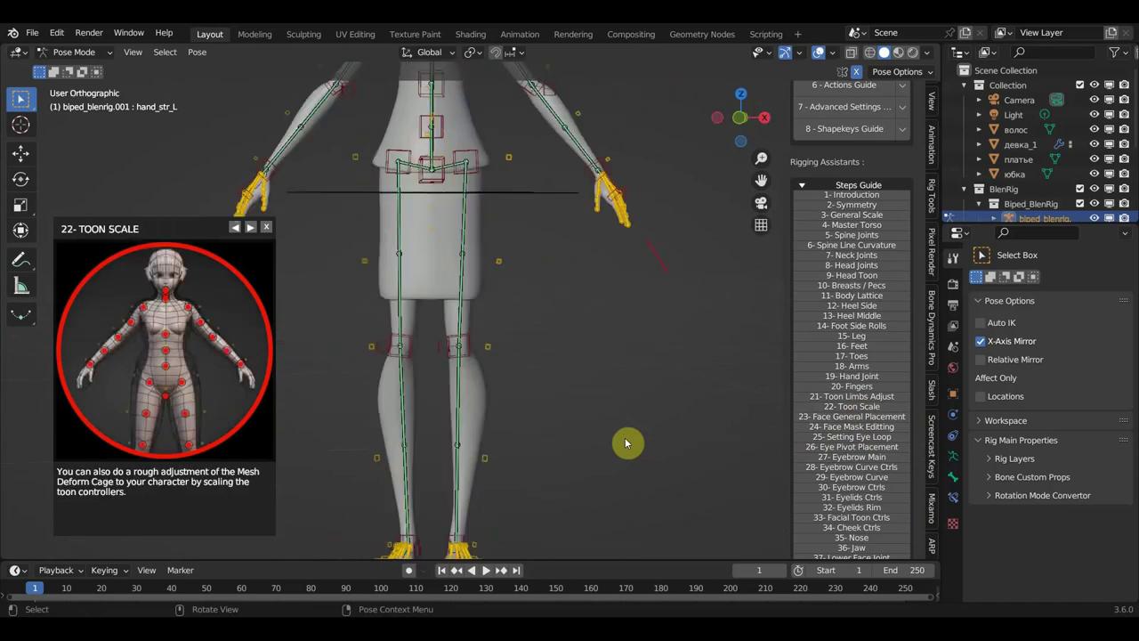
scroll(628, 427, "down", 2)
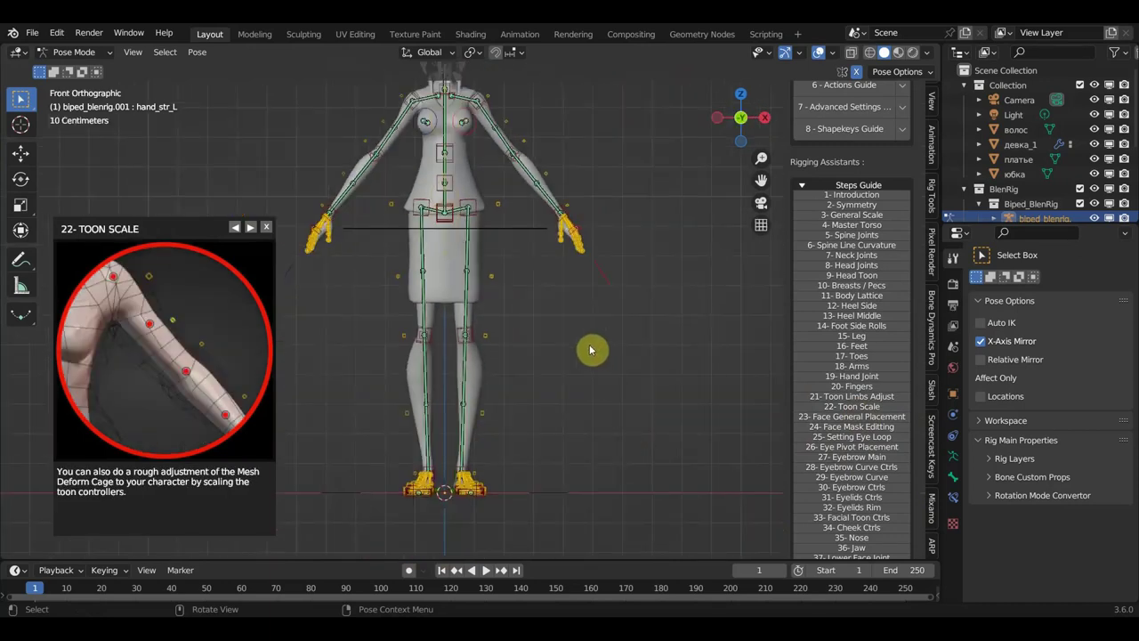
scroll(592, 350, "up", 1)
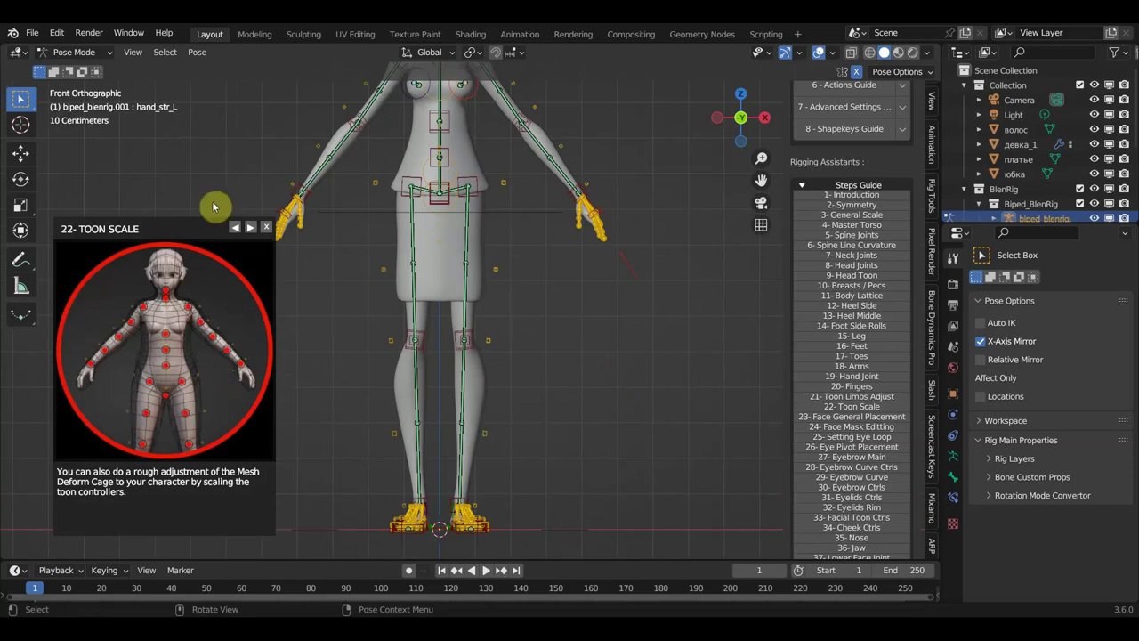
left_click(32, 32)
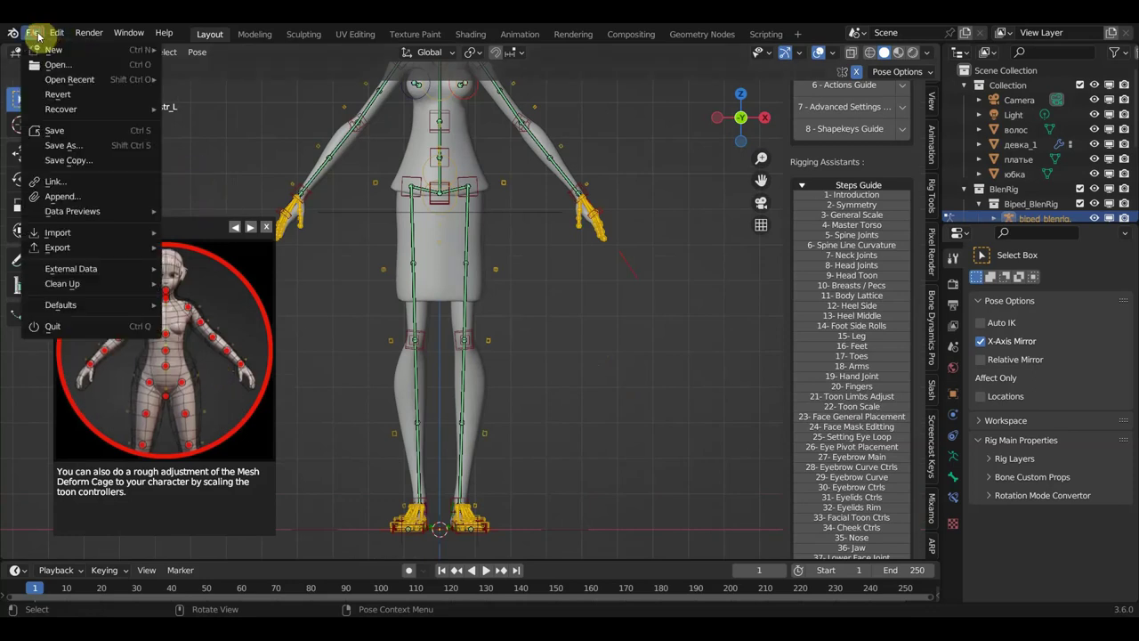
left_click(74, 132)
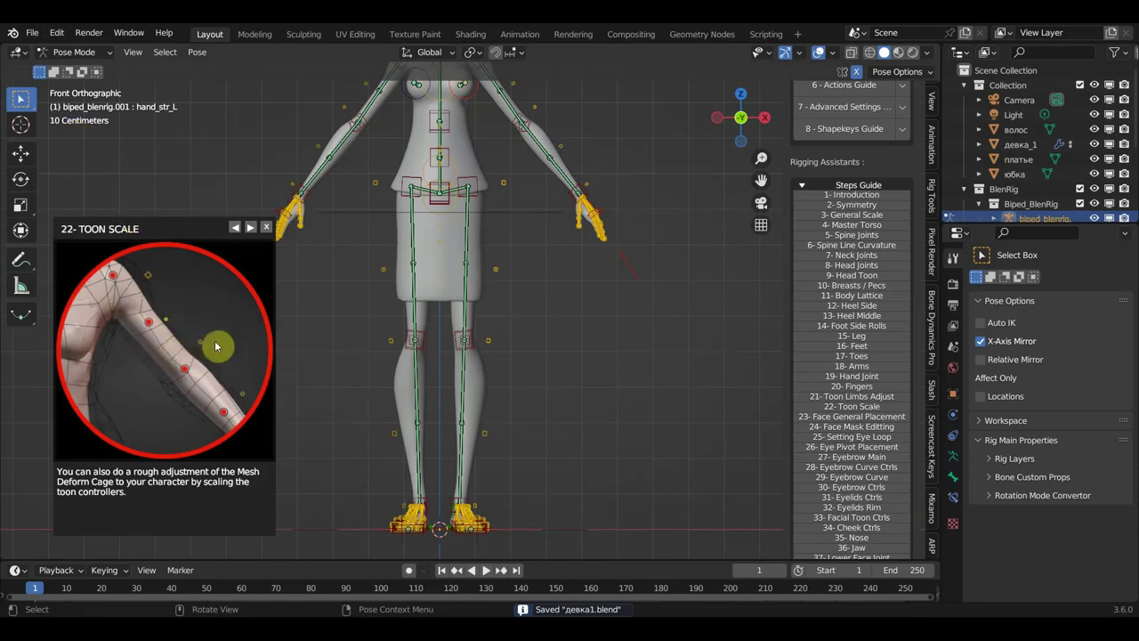
scroll(389, 320, "down", 2)
scroll(495, 325, "up", 2)
scroll(501, 356, "up", 1)
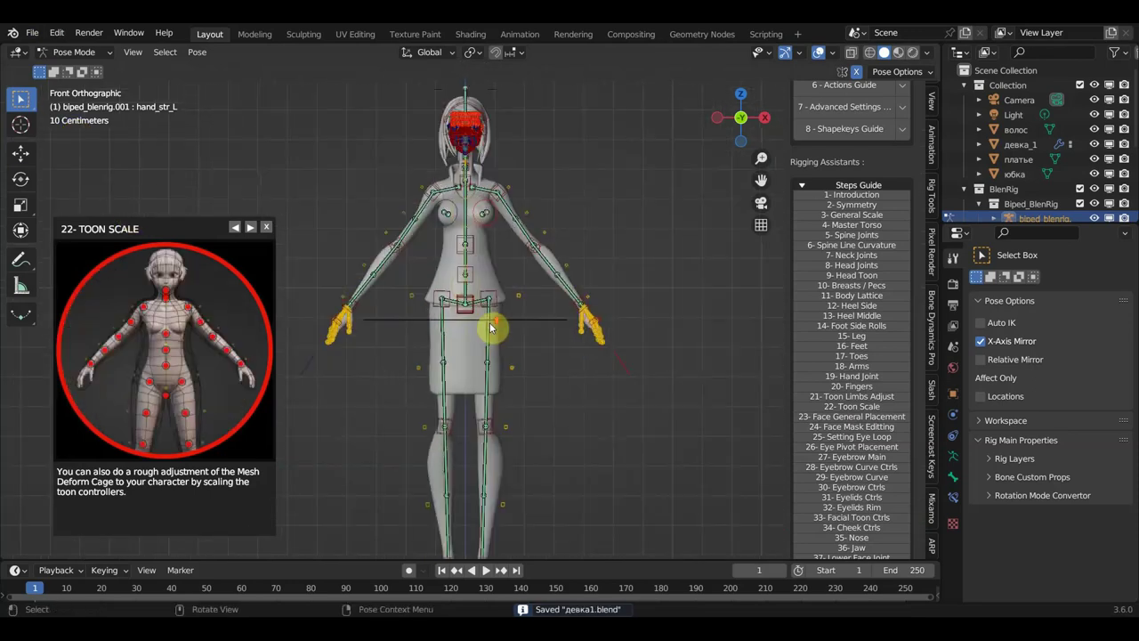
scroll(492, 328, "up", 2)
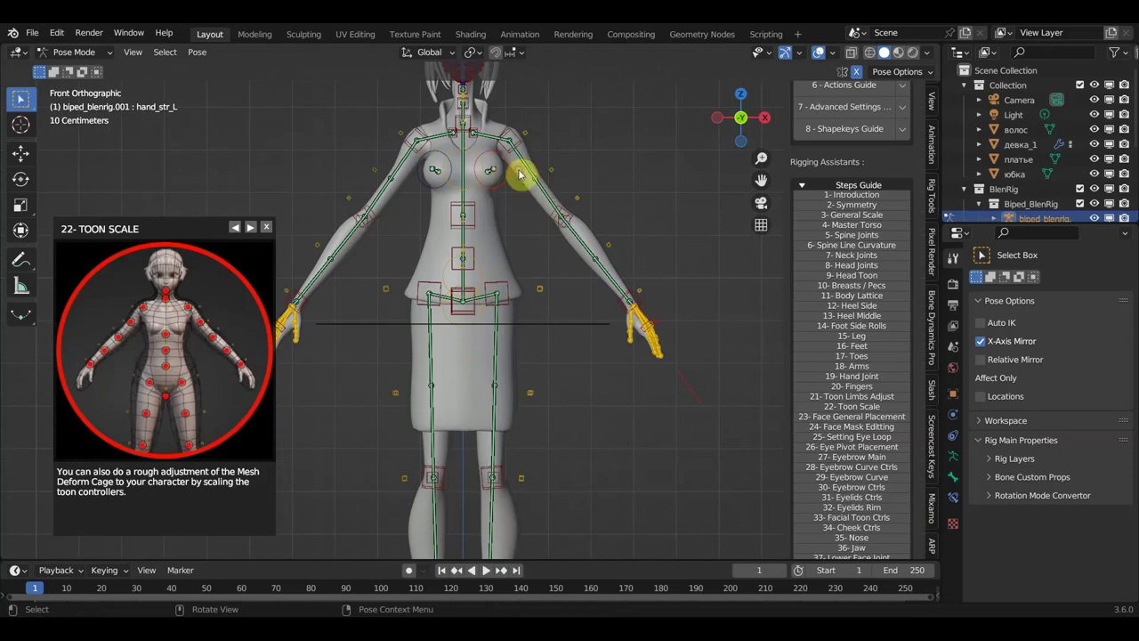
In Object Mode, parent девка_1 to the BlenRig armature with Automatic Weights.
left_click(70, 54)
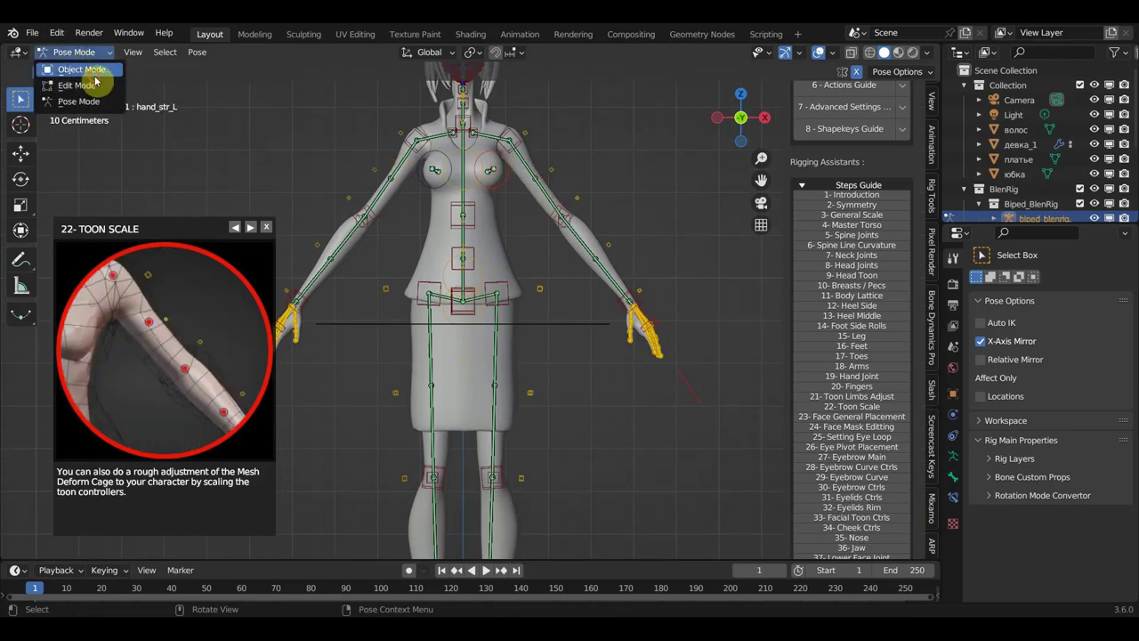
left_click(89, 71)
left_click(541, 209)
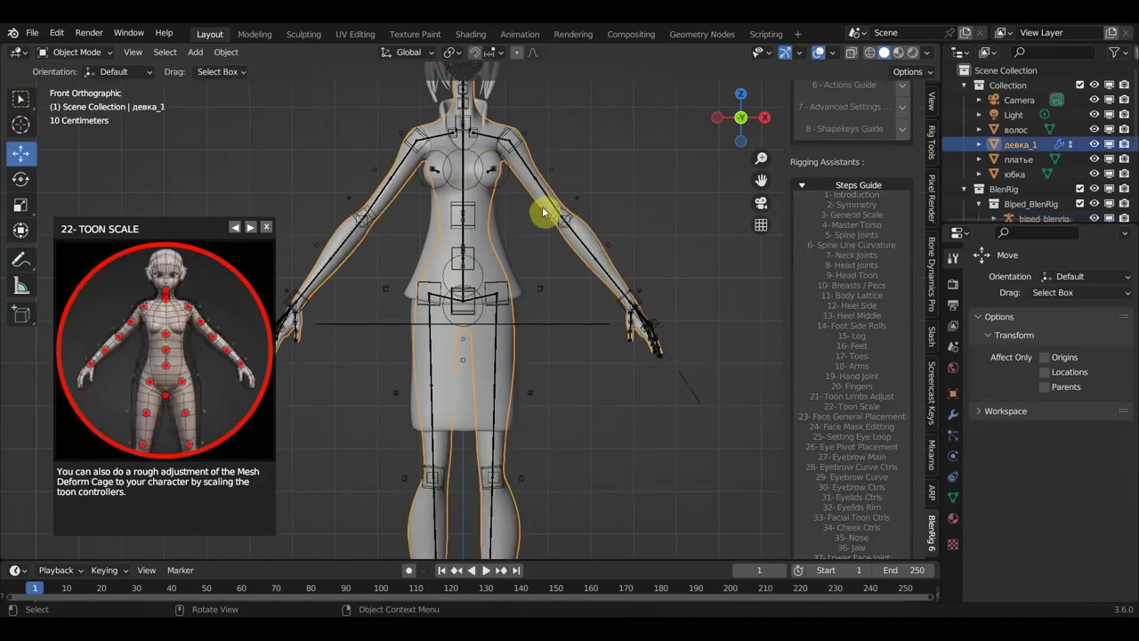
left_click(663, 307, "shift")
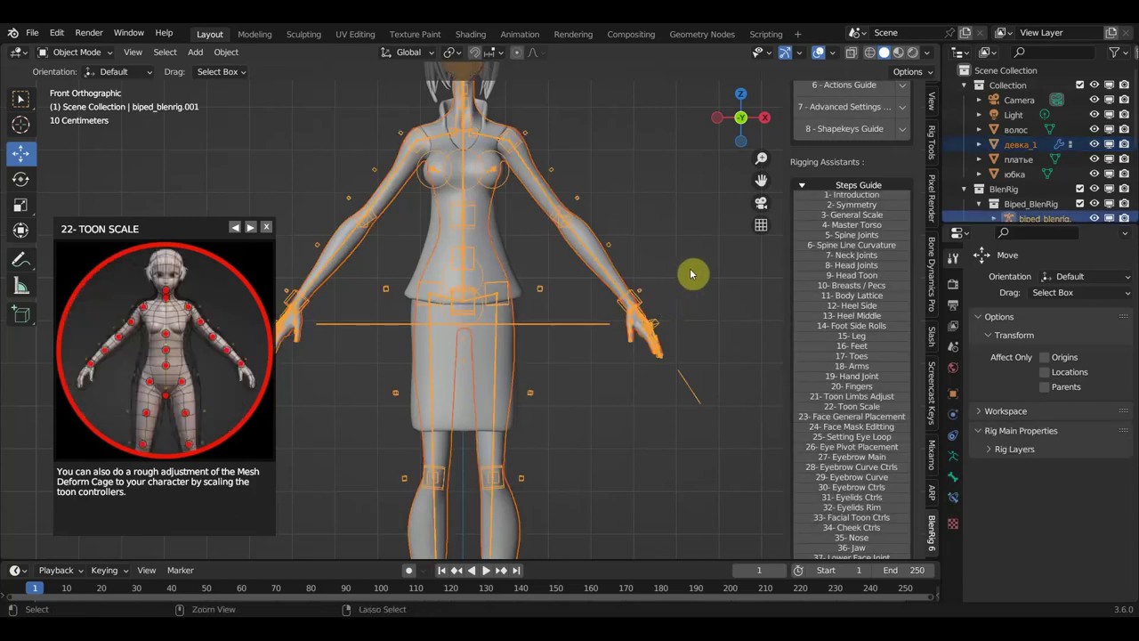
key("ctrl+p")
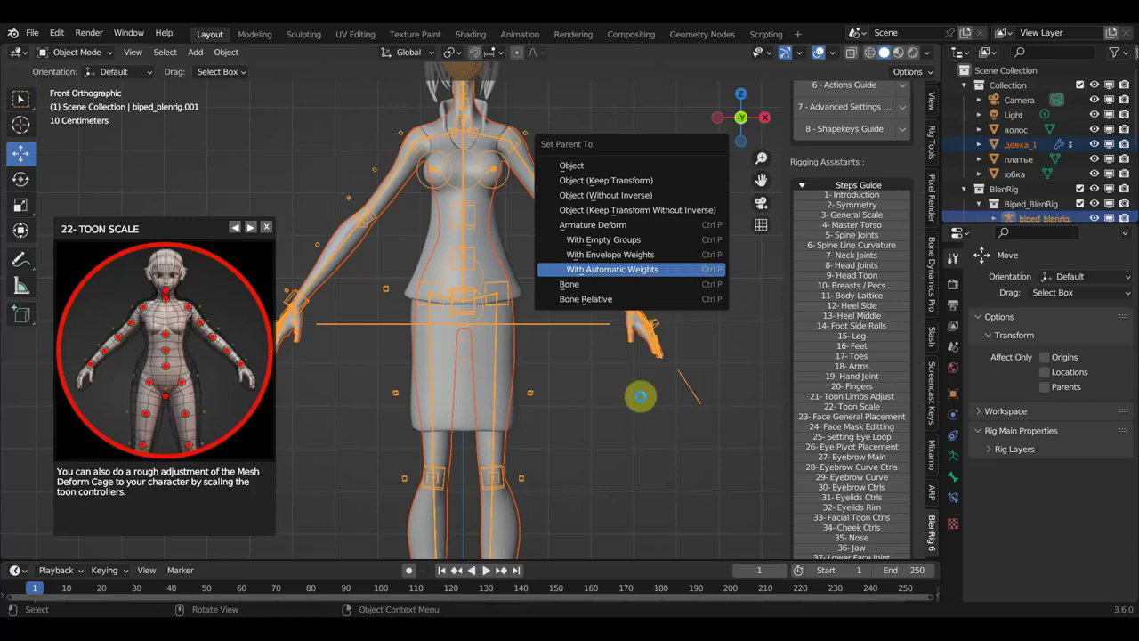
key("Return")
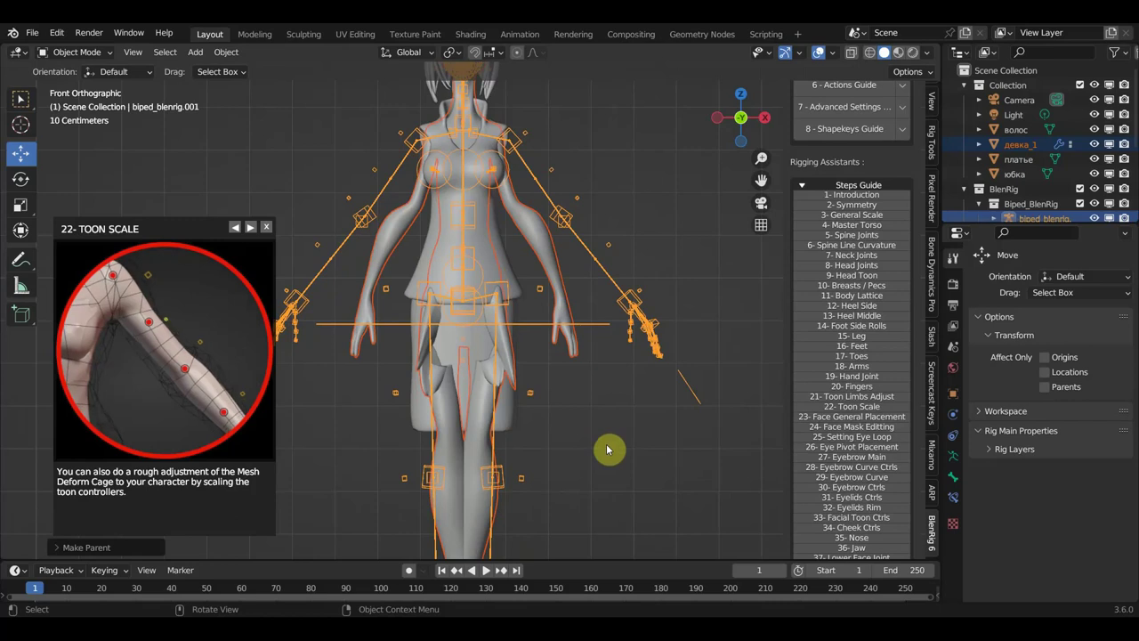
scroll(622, 436, "down", 1)
scroll(627, 432, "down", 3)
scroll(626, 433, "up", 2)
scroll(626, 433, "up", 2)
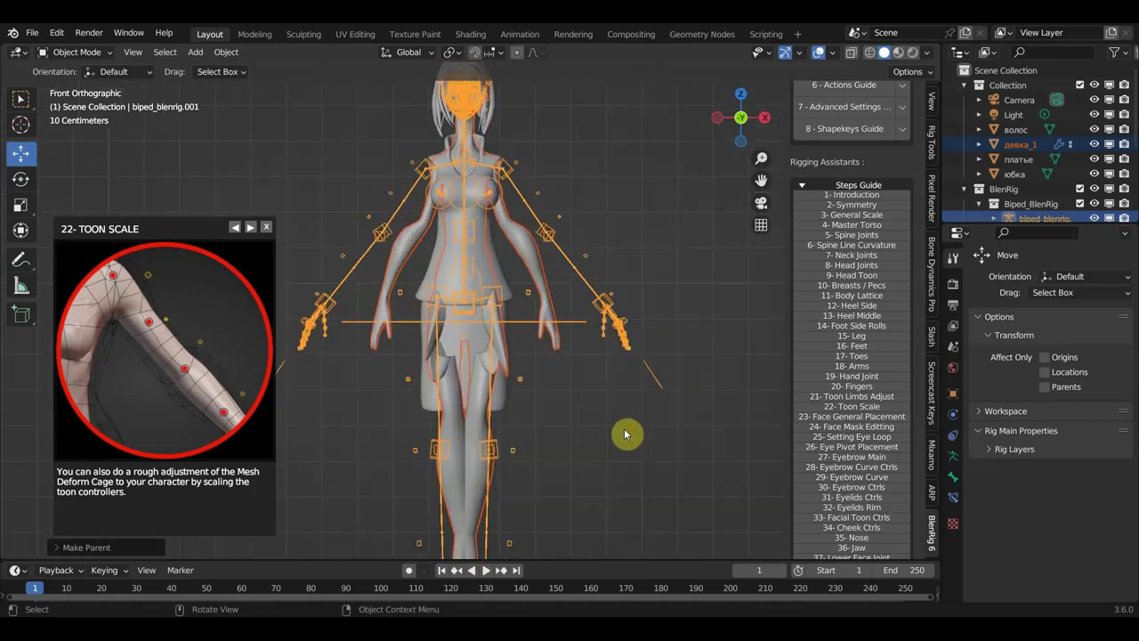
scroll(625, 432, "up", 1)
scroll(633, 356, "down", 1)
scroll(634, 346, "down", 1)
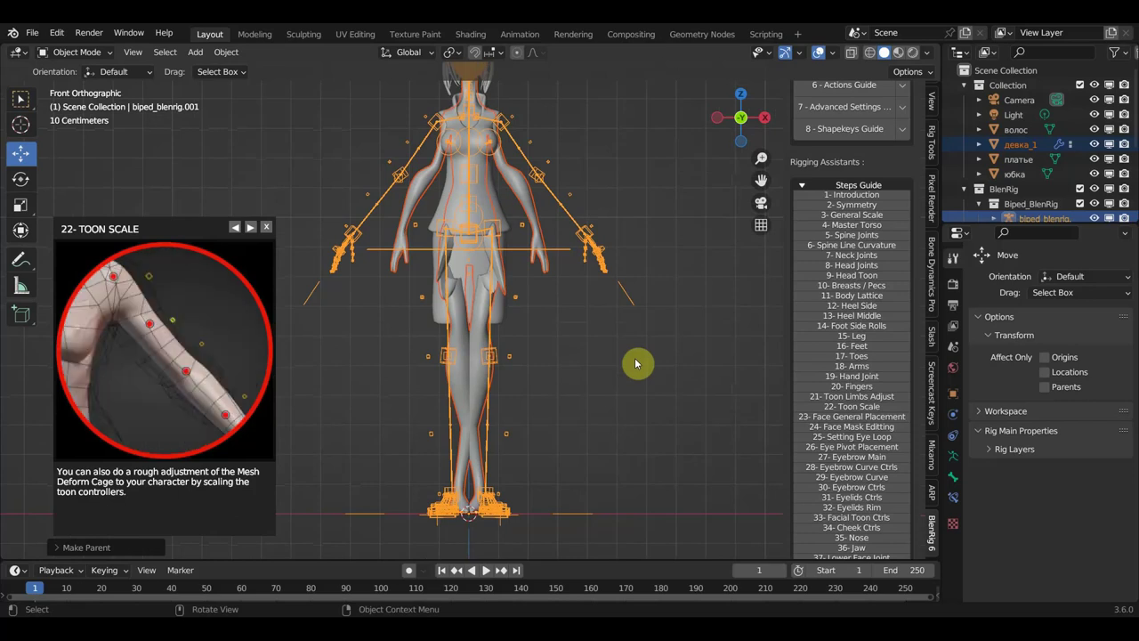
left_click(32, 32)
mouse_move(69, 79)
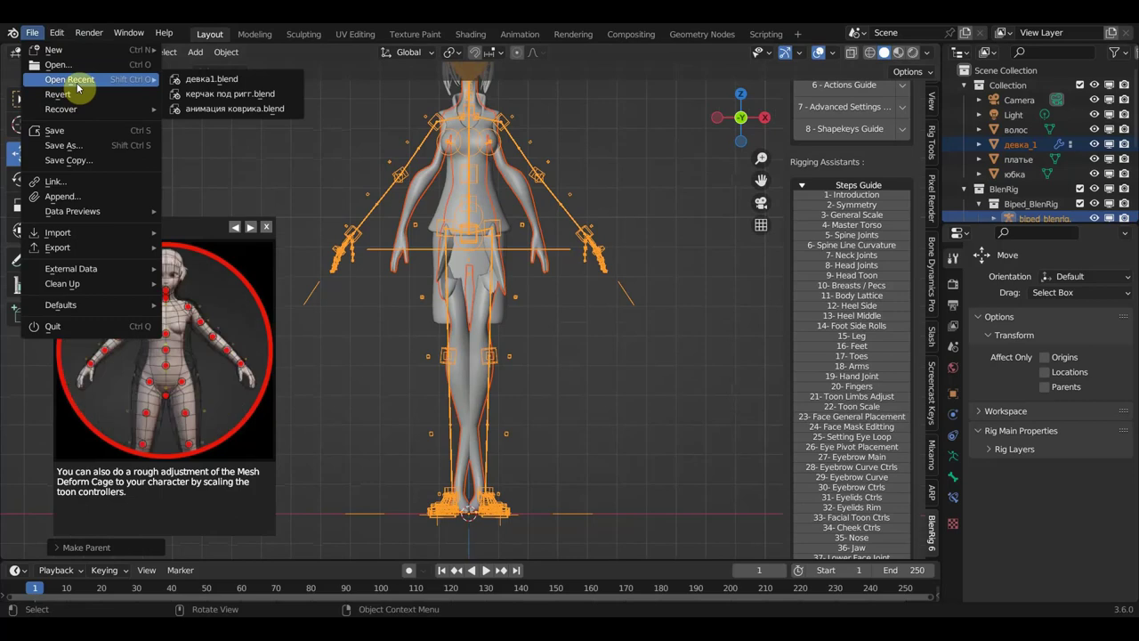
Reload the recent .blend without saving and show the SCALE toon controllers layer.
left_click(201, 80)
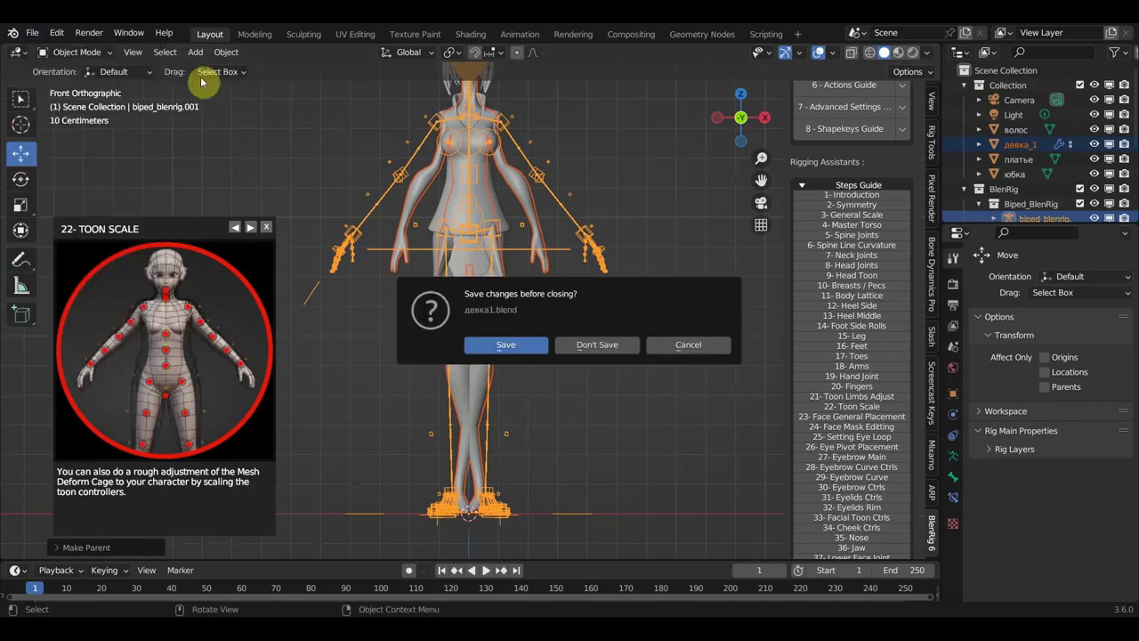
left_click(612, 347)
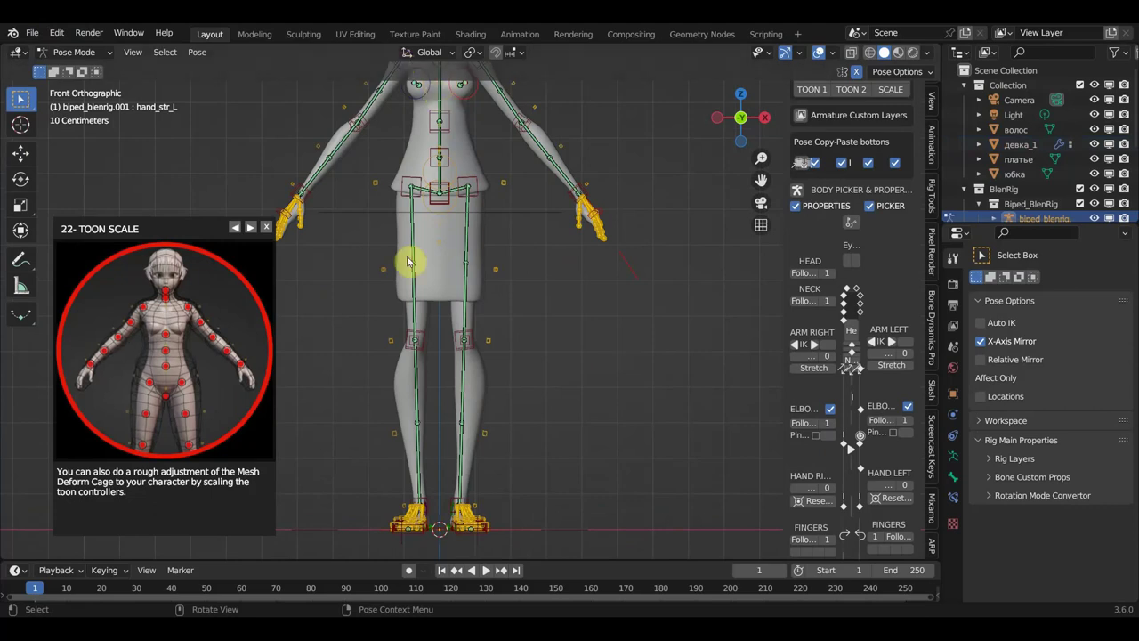
left_click(891, 90)
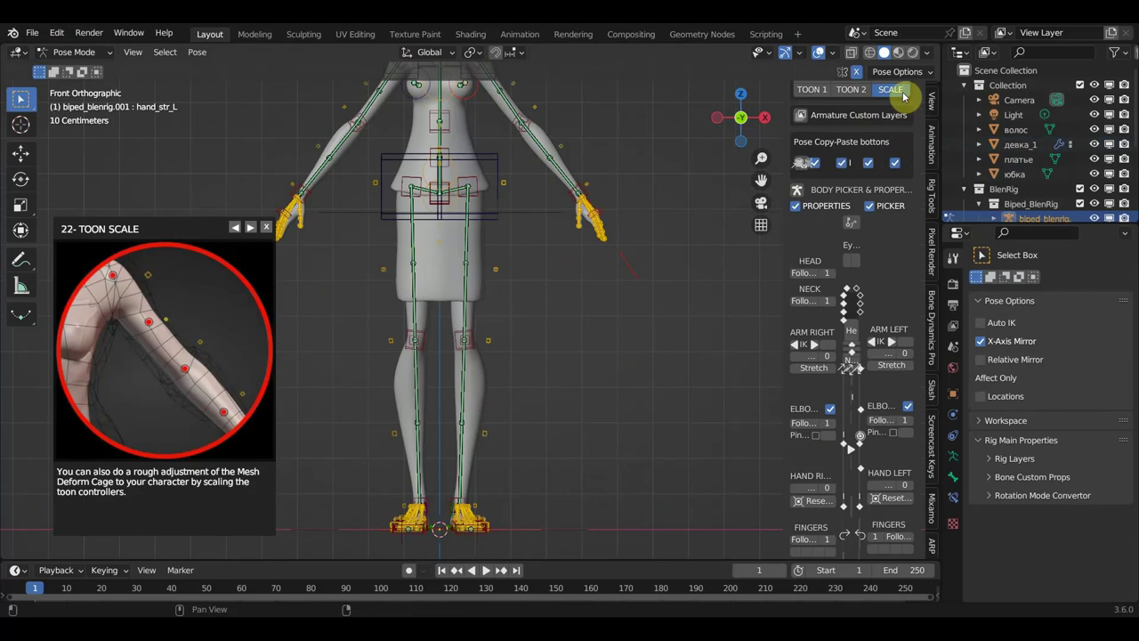
scroll(894, 109, "up", 3)
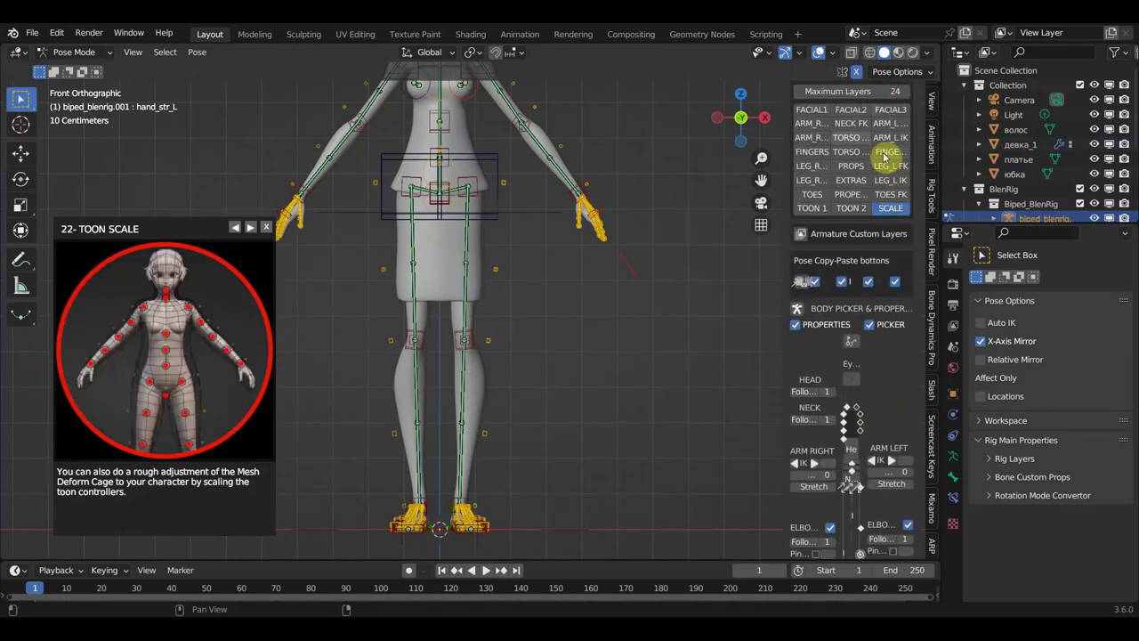
scroll(889, 178, "up", 2)
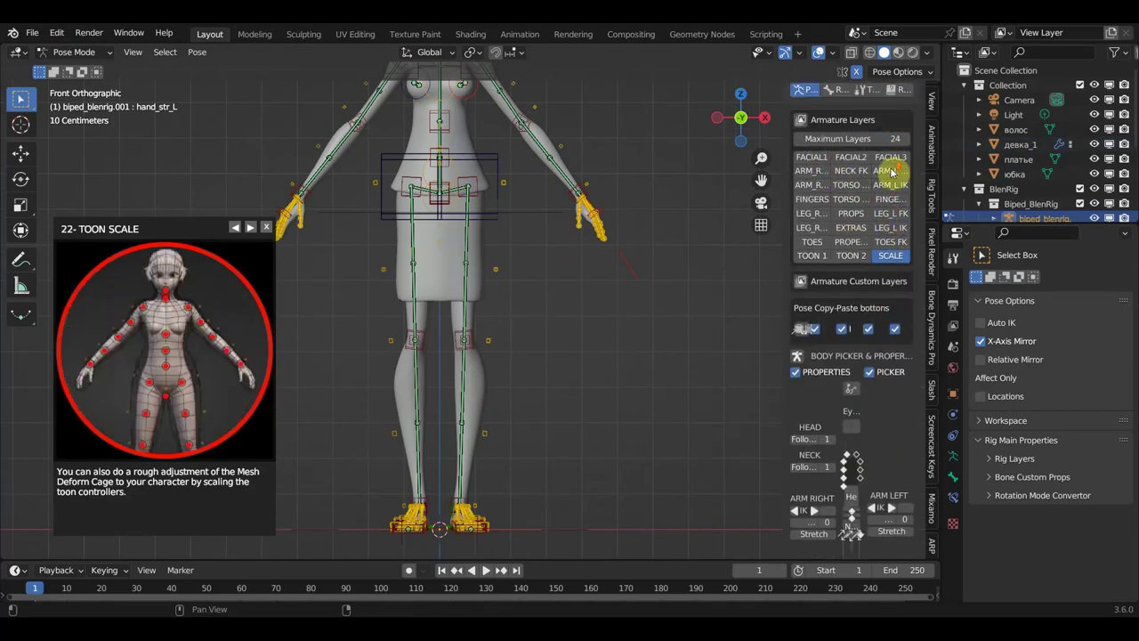
Open the BlenRig guides list and start step 23, Face General Placement.
left_click(902, 113)
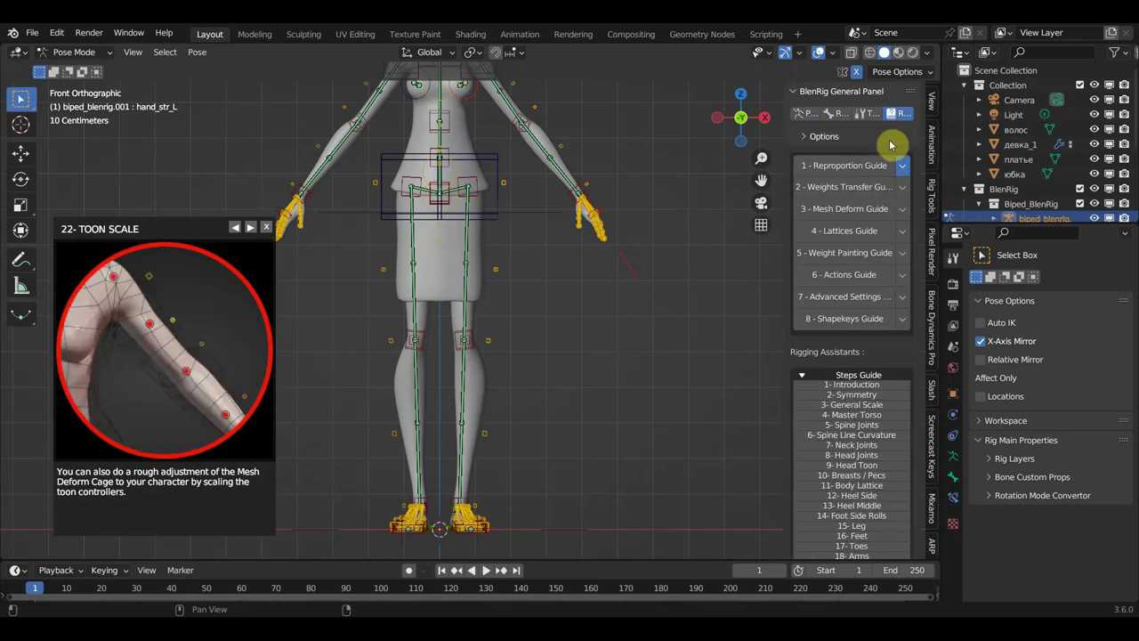
scroll(879, 381, "down", 4)
scroll(879, 384, "down", 1)
scroll(879, 389, "down", 3)
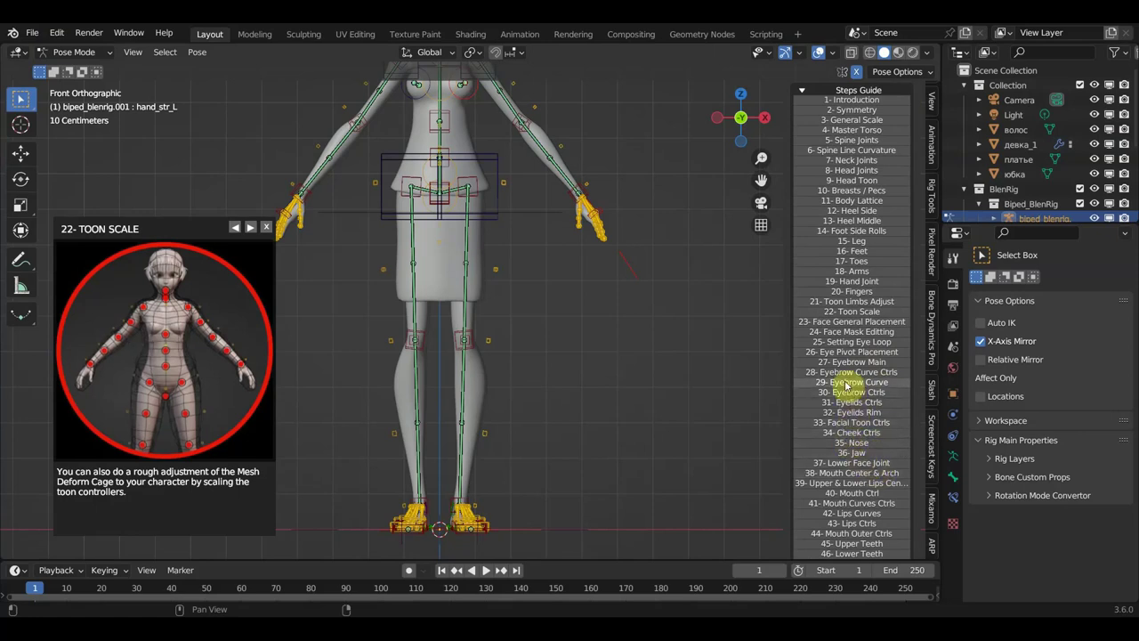
left_click(843, 322)
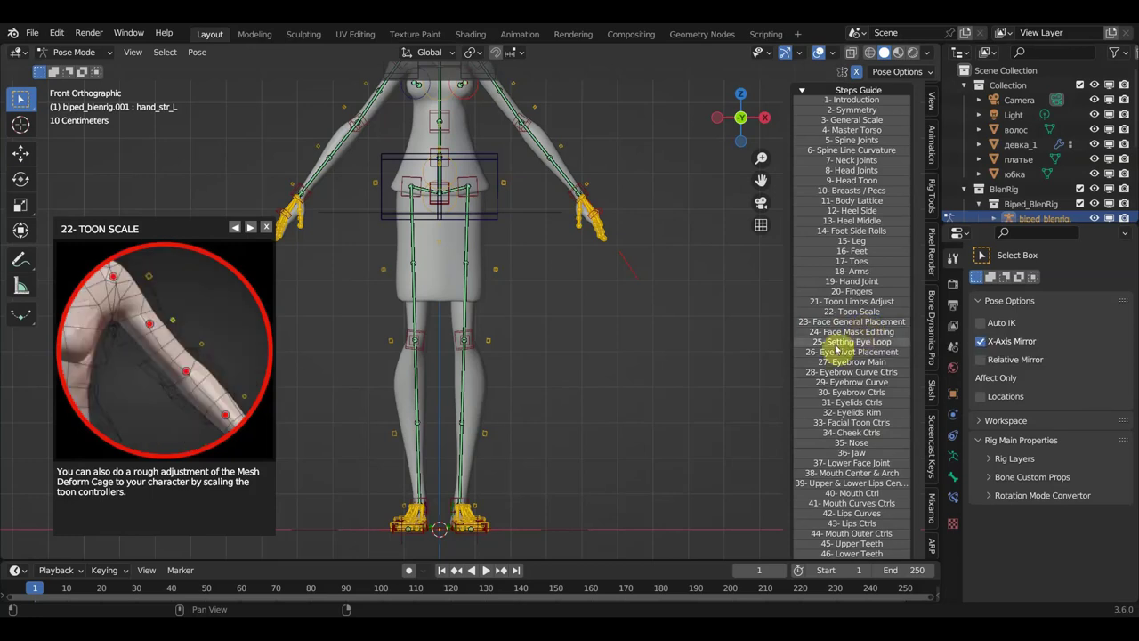
Move the thigh_toon_L controller slightly into a new position.
middle_click_drag(658, 357, 656, 445, "shift")
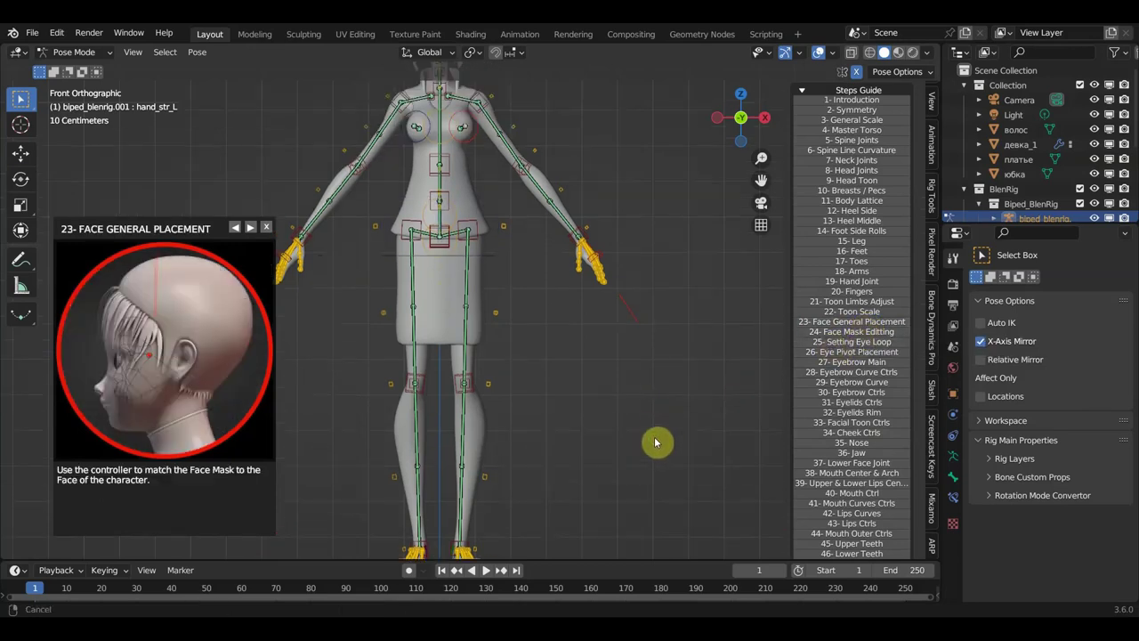
scroll(655, 435, "up", 2)
middle_click_drag(639, 369, 709, 388, "shift")
left_click(569, 391)
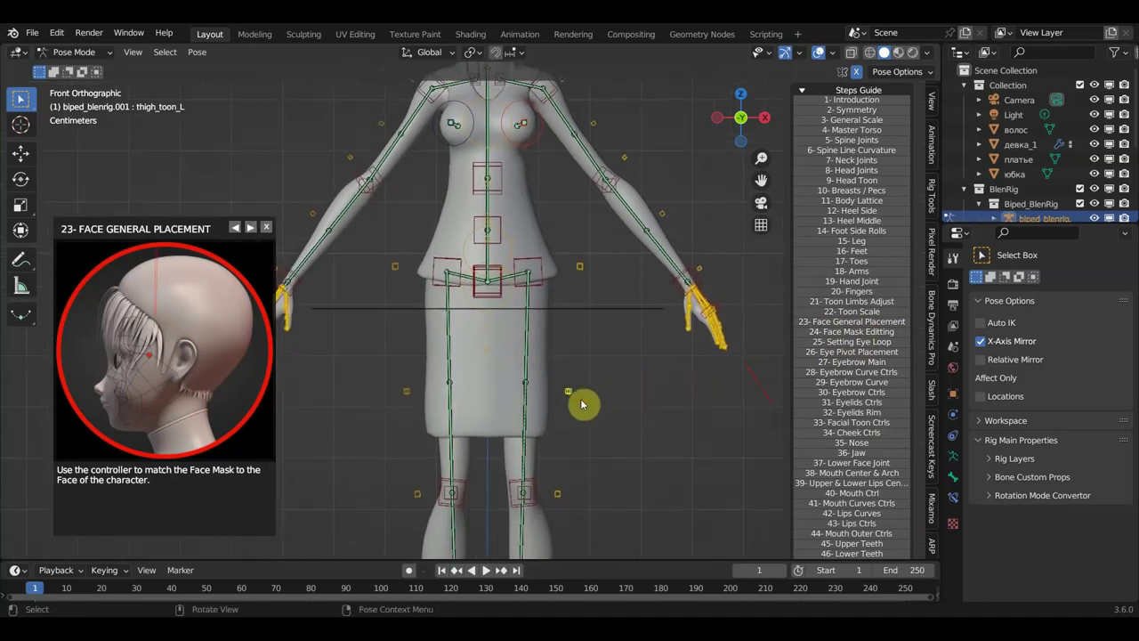
key("g")
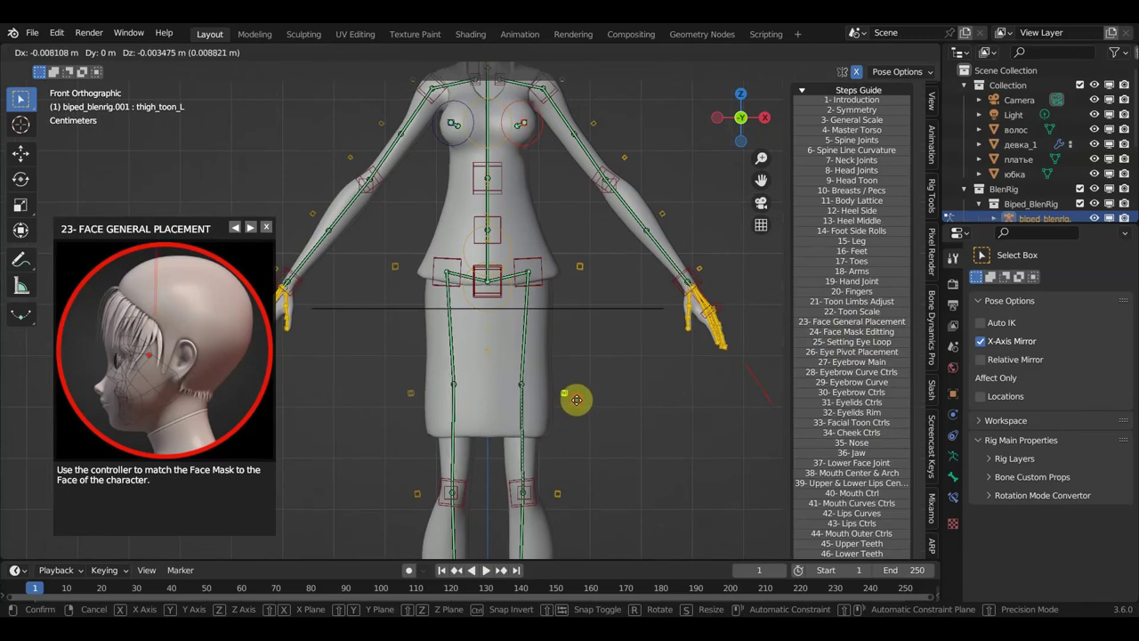
left_click(577, 400)
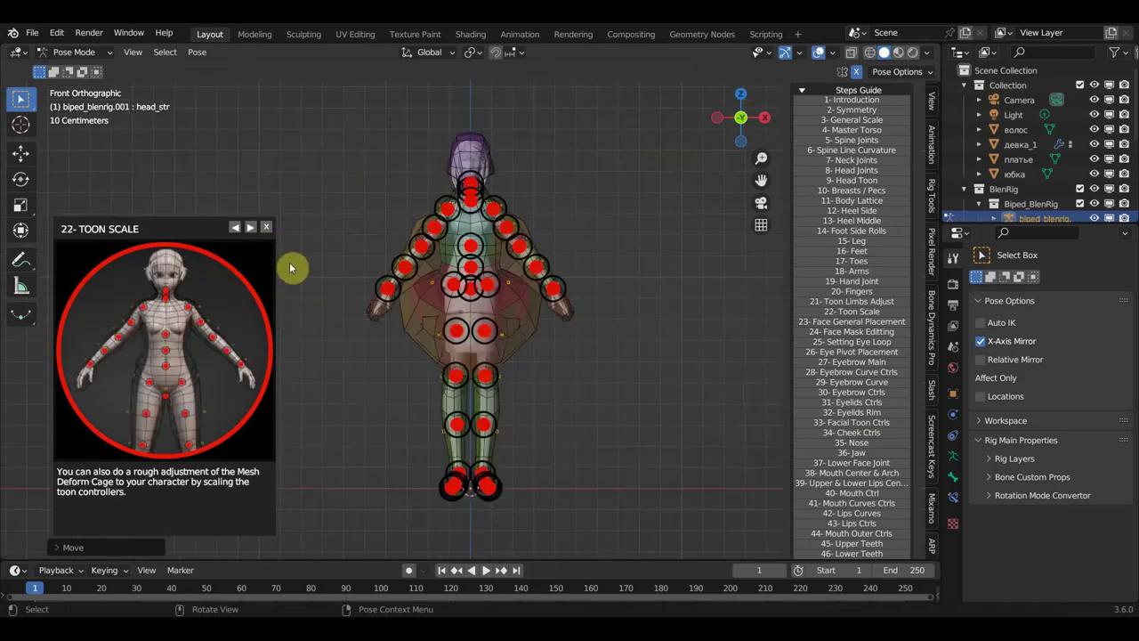
Reload guide step 23, Face General Placement.
scroll(473, 303, "up", 2)
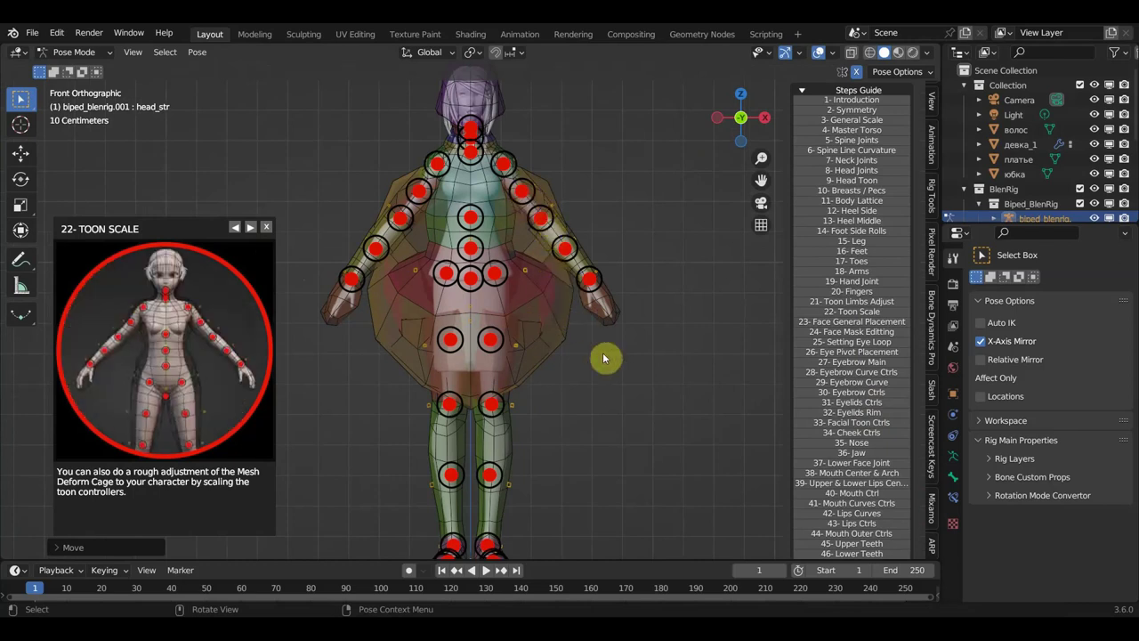
scroll(894, 480, "down", 5)
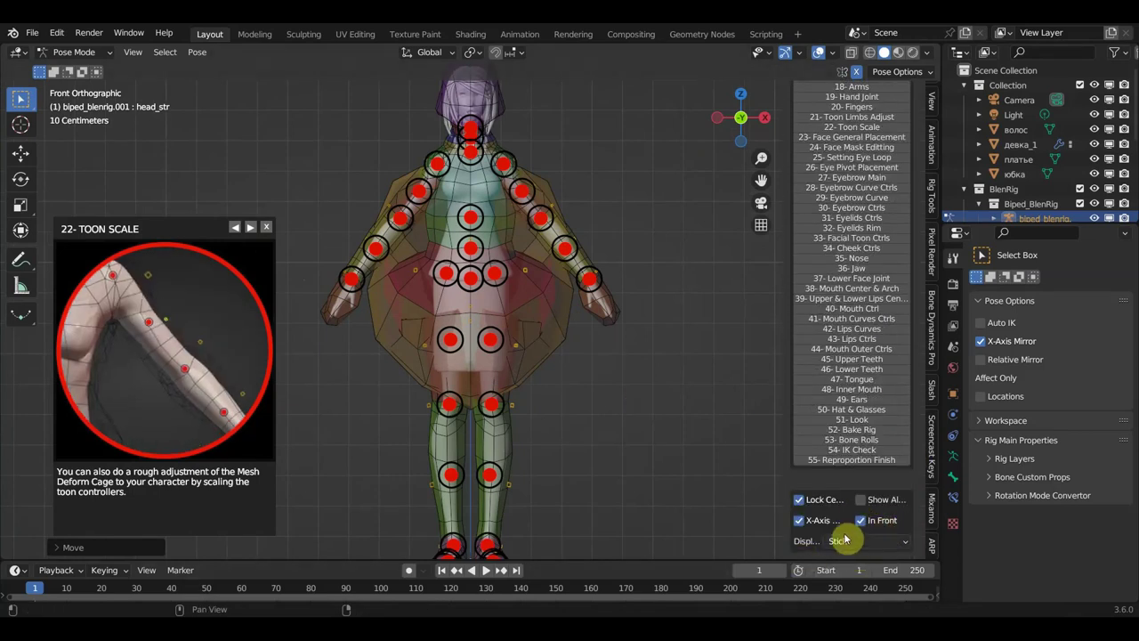
scroll(688, 407, "up", 1)
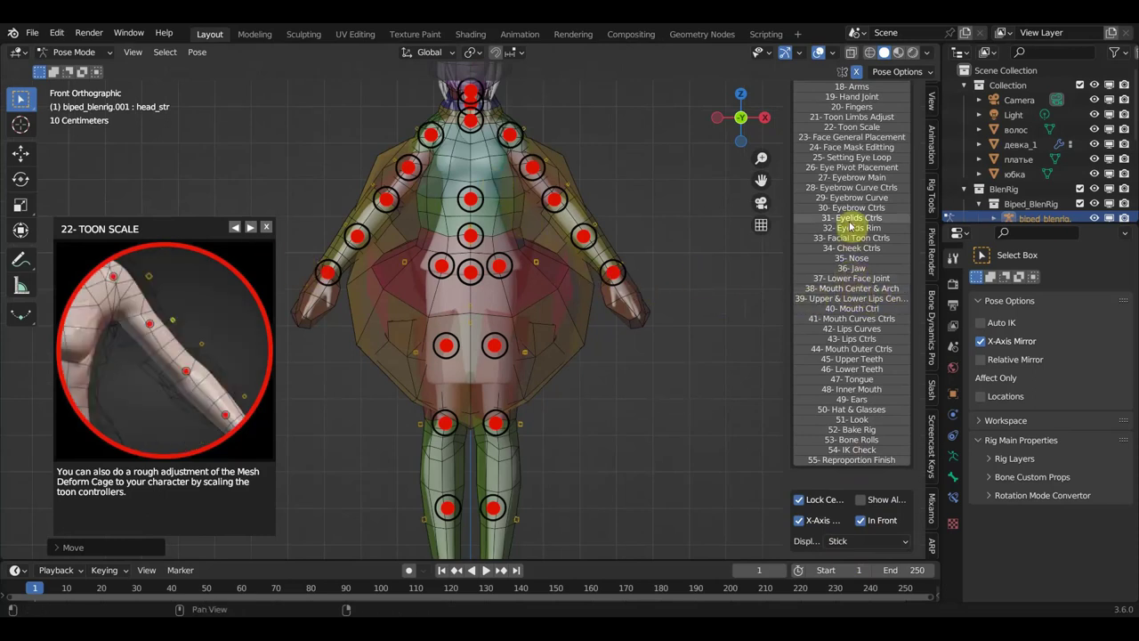
left_click(848, 140)
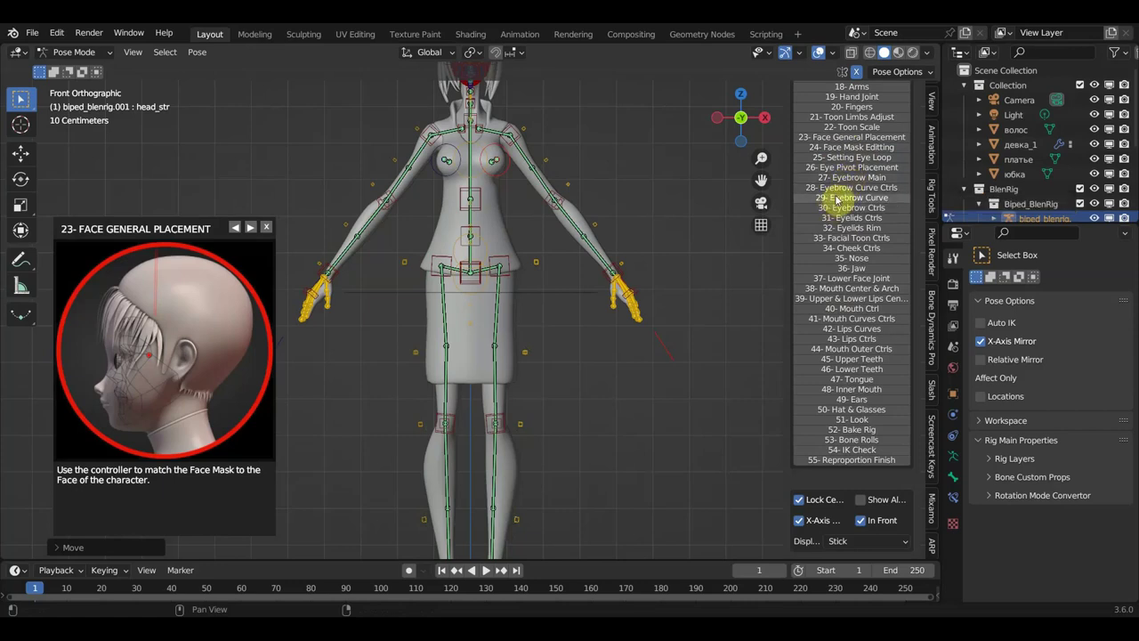
Advance the BlenRig guide to step 24, Face Mask Editting, and zoom in on the head.
left_click(841, 150)
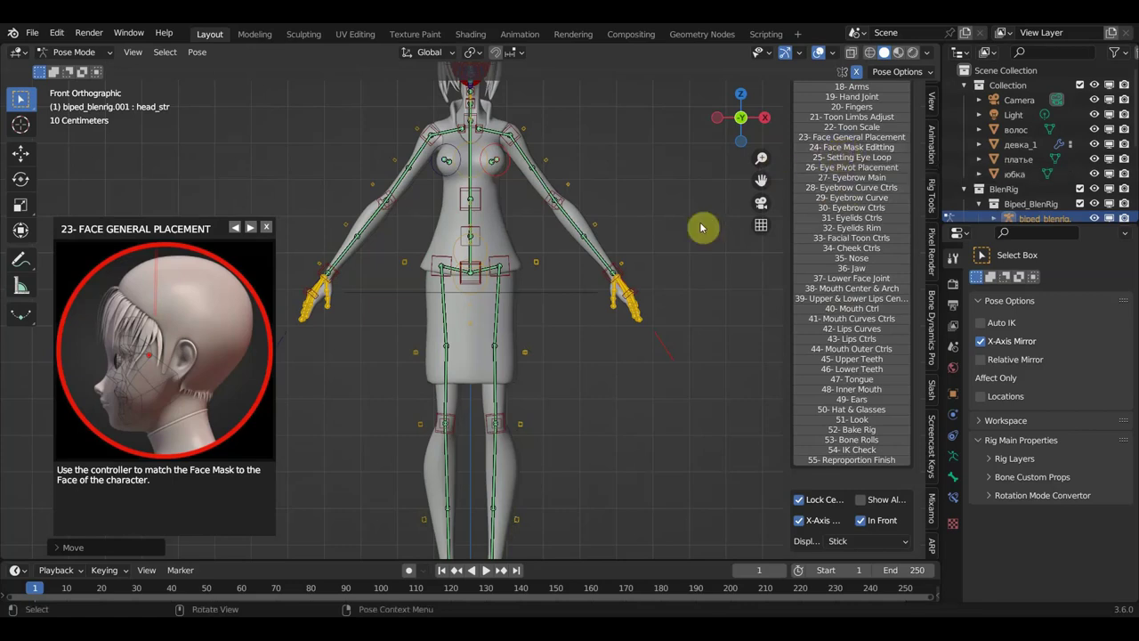
scroll(699, 254, "up", 4)
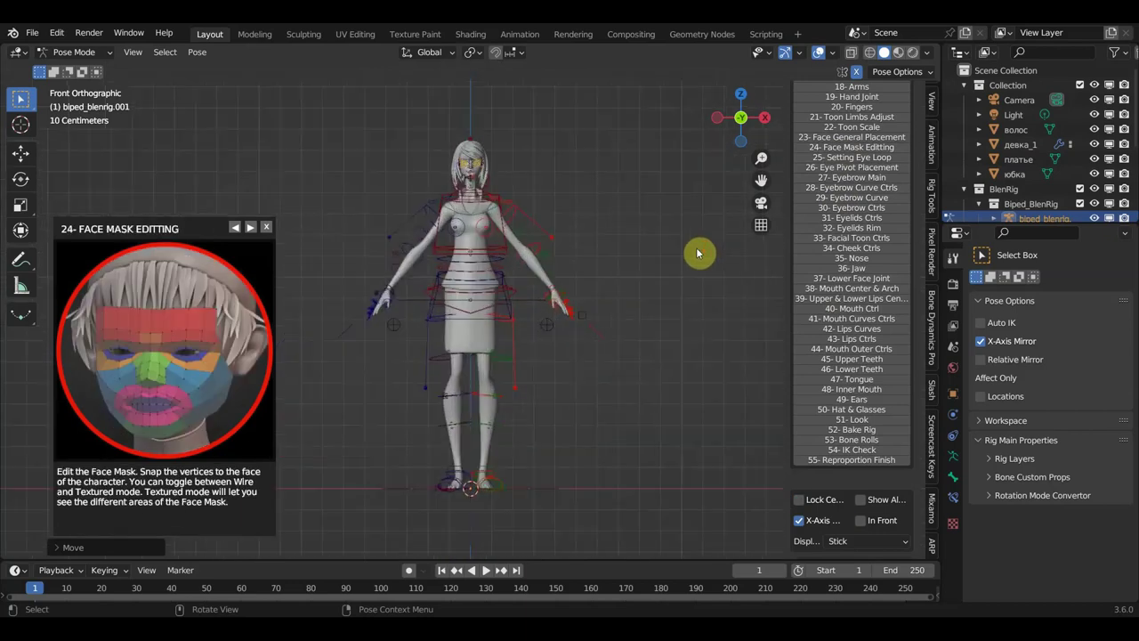
scroll(700, 252, "up", 2)
scroll(699, 252, "up", 2)
scroll(711, 232, "up", 2)
scroll(714, 227, "down", 2)
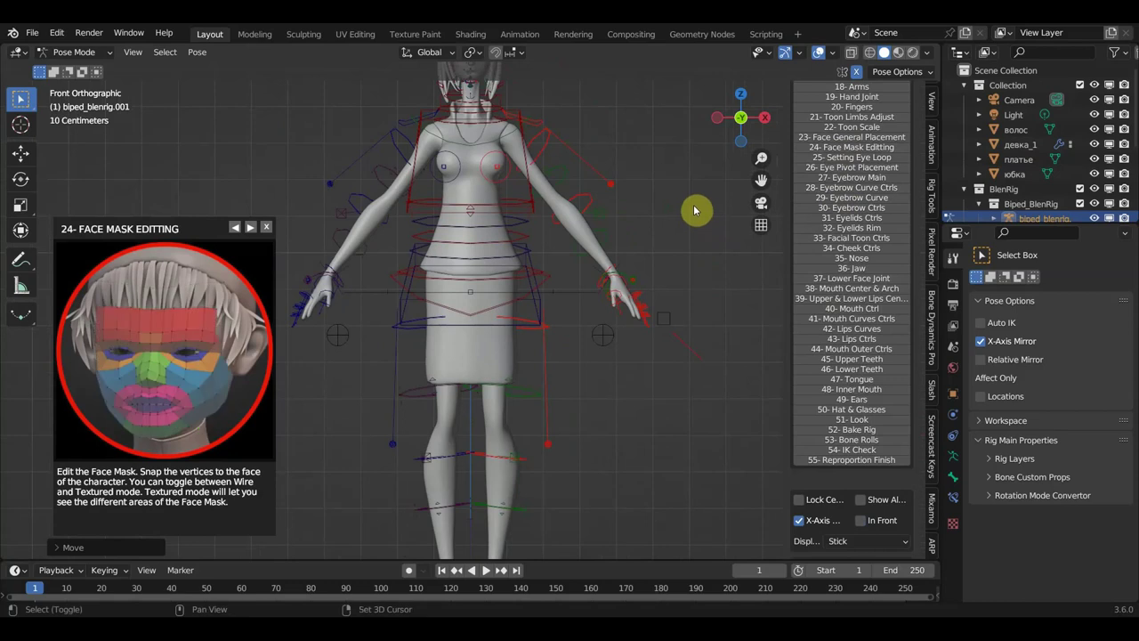
scroll(693, 267, "up", 2)
scroll(692, 391, "up", 2)
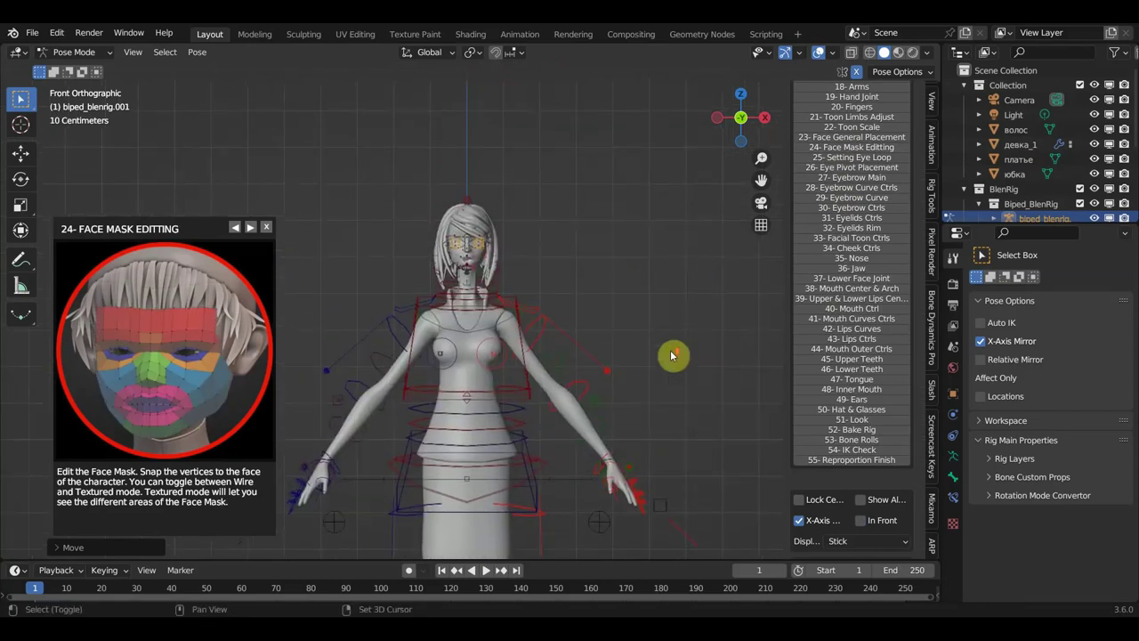
scroll(672, 356, "up", 3)
scroll(681, 267, "up", 1)
scroll(683, 284, "up", 1)
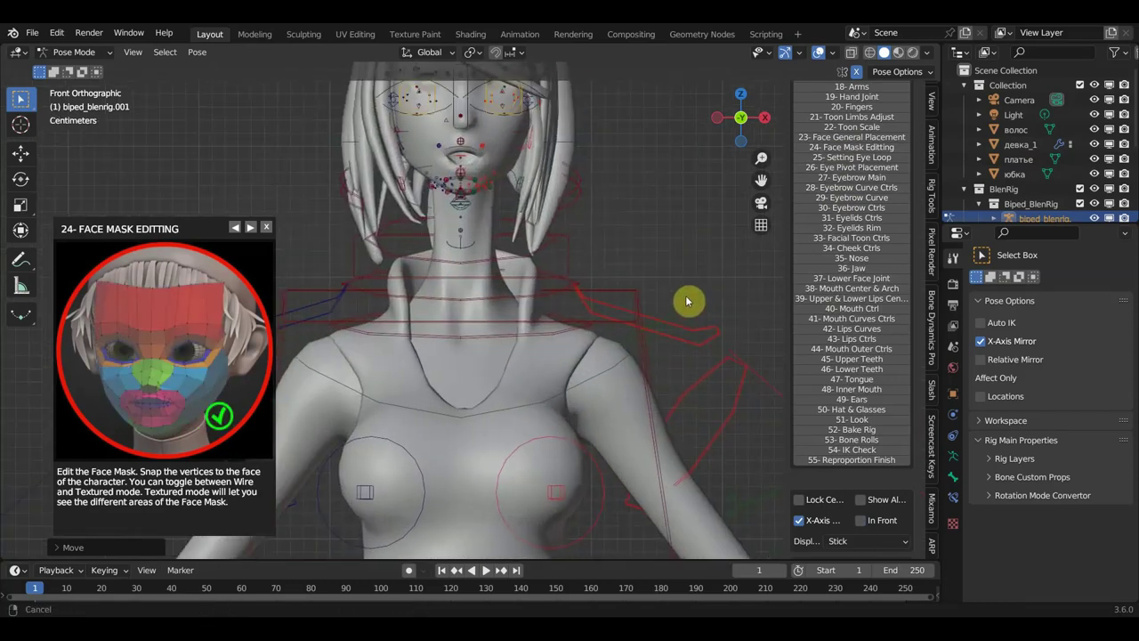
scroll(686, 302, "up", 1)
In right side view, move the head_stretch bone to the top of the skull.
key("KP_3")
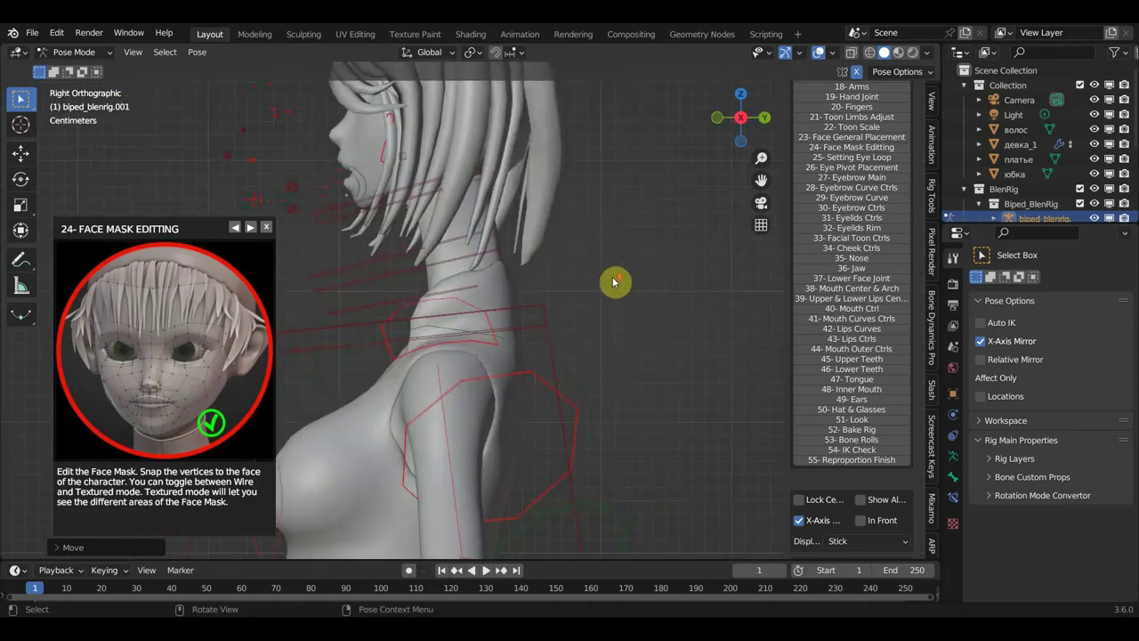
middle_click_drag(569, 269, 609, 276, "shift")
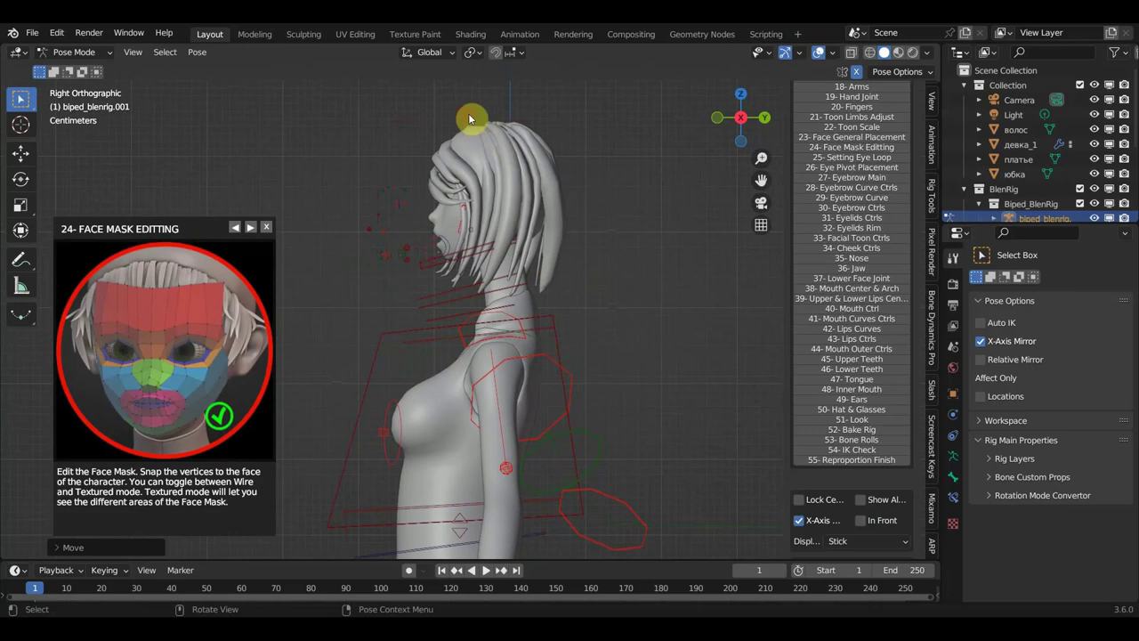
left_click(470, 119)
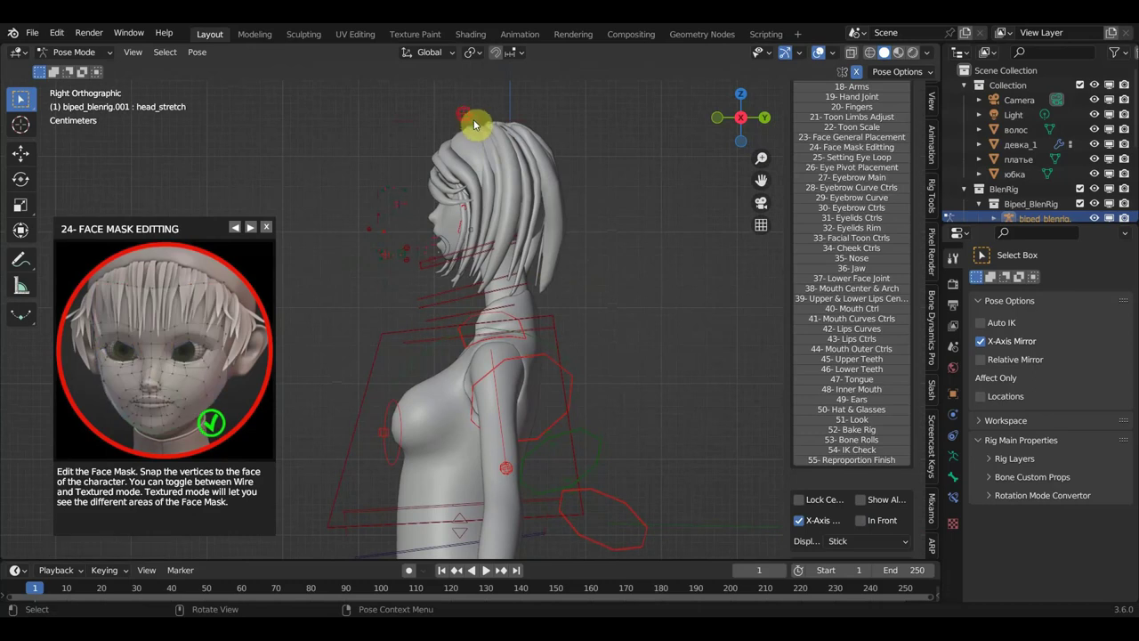
key("g")
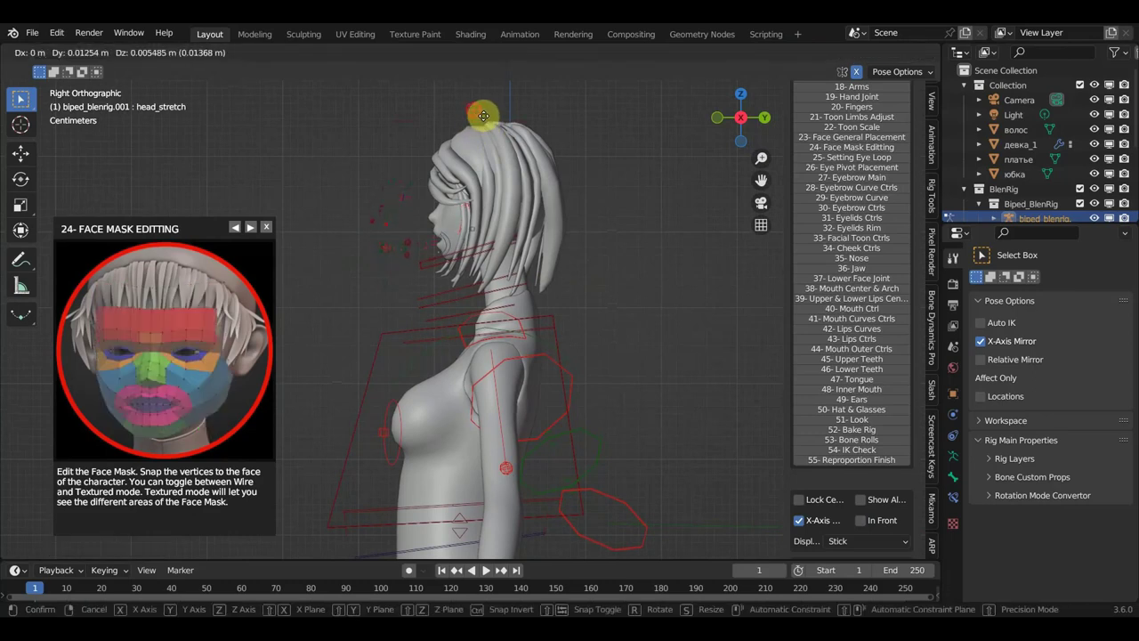
left_click(478, 117)
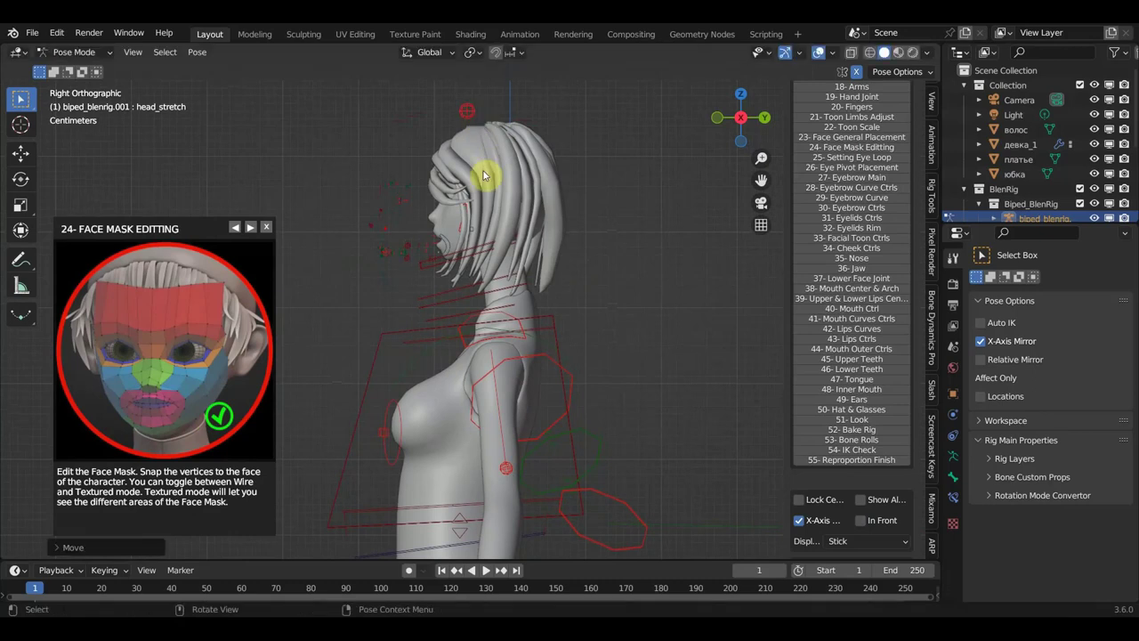
Move the head_fk bone to fit the head, then view the character from the front.
left_click(490, 245)
key("g")
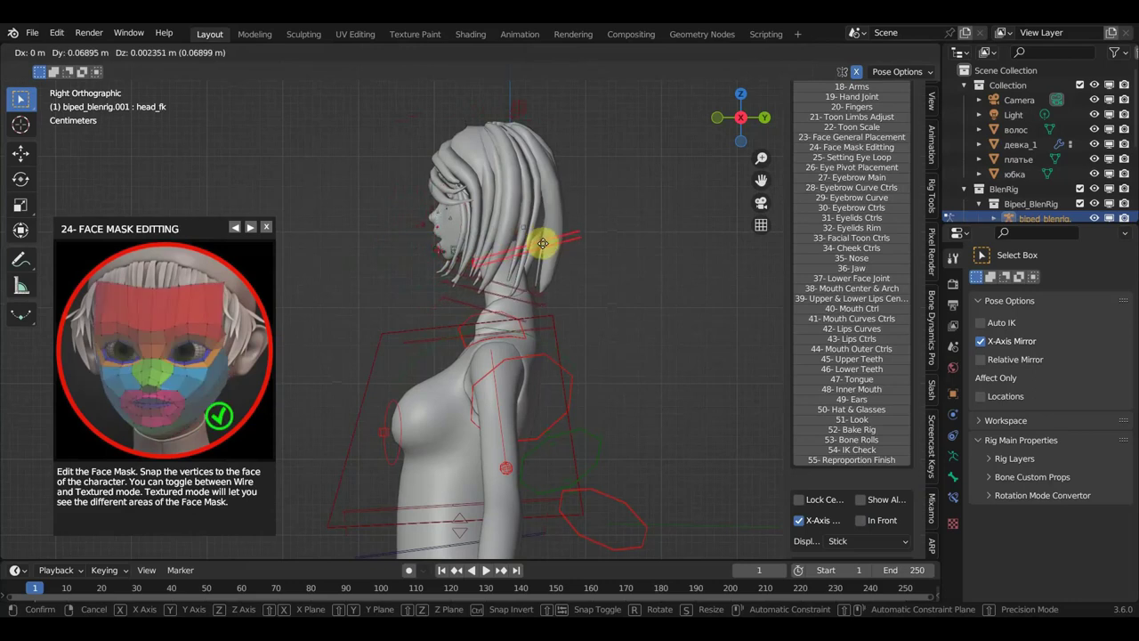
left_click(543, 243)
key("KP_1")
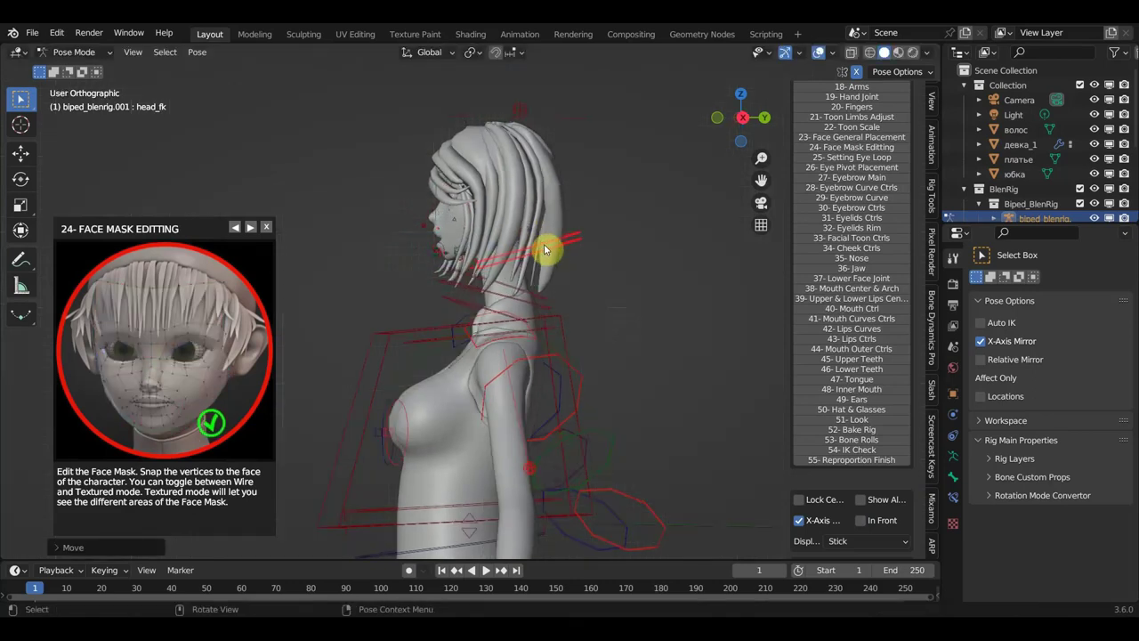
scroll(576, 243, "up", 2)
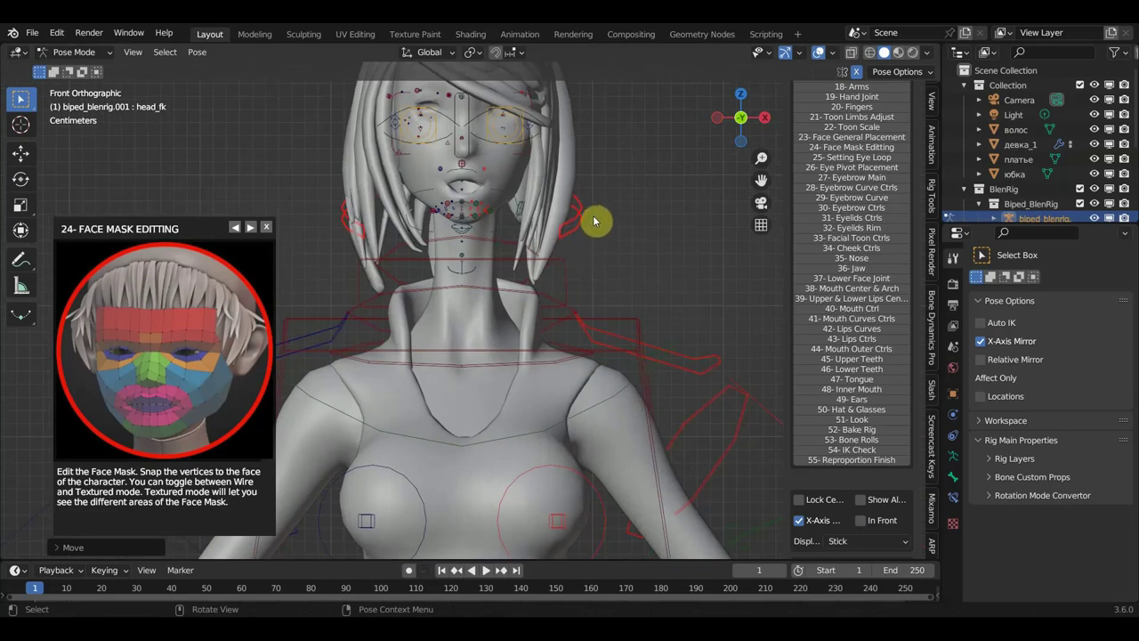
Move mouth_mstr_ctrl to the girl's lips and scale the mouth controls up slightly.
middle_click_drag(593, 224, 554, 287, "shift")
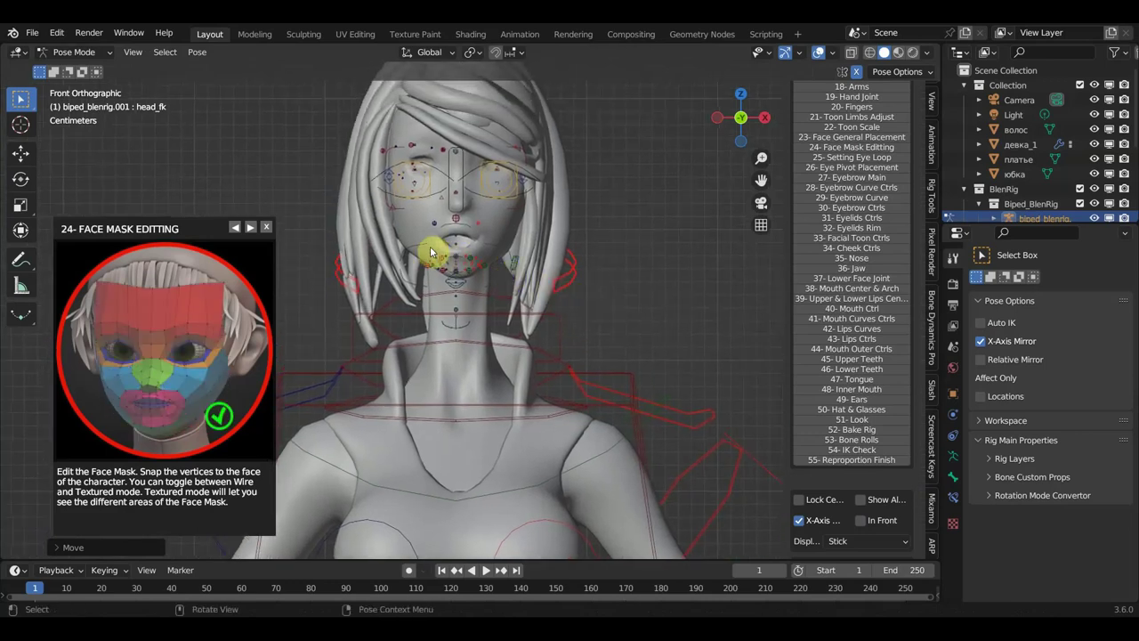
left_click(424, 249)
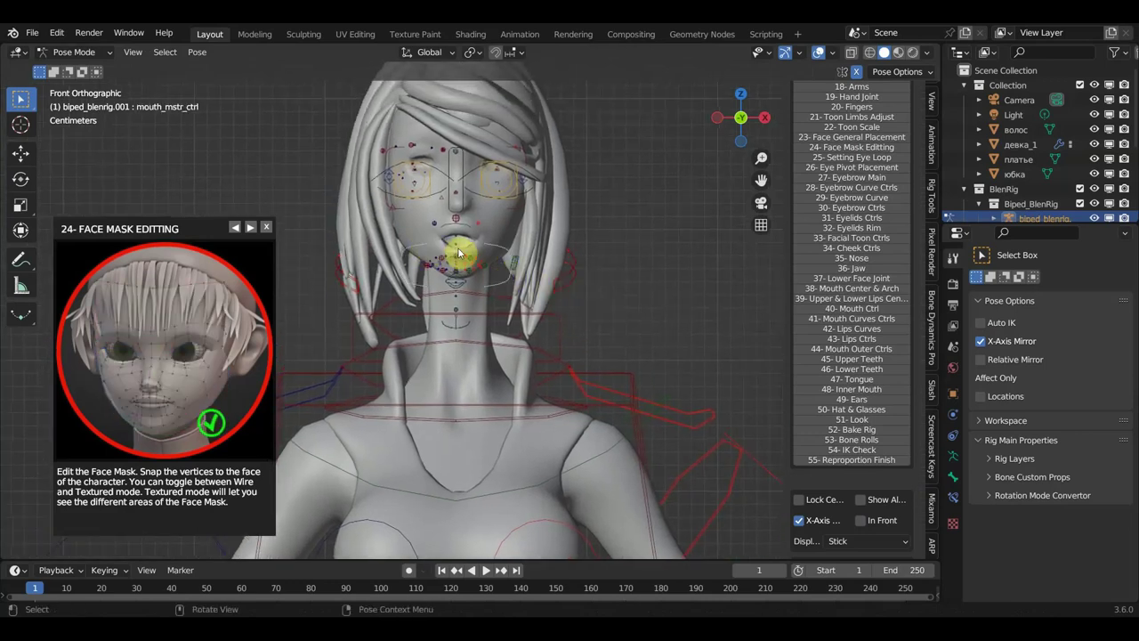
key("g")
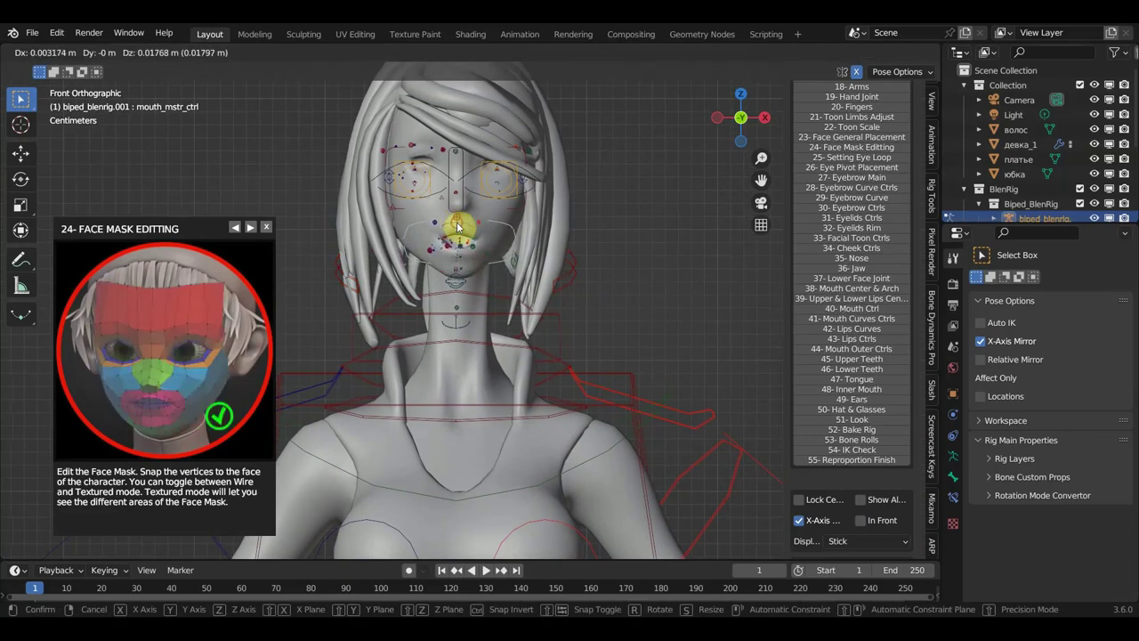
left_click(538, 264)
scroll(551, 259, "up", 3)
scroll(673, 249, "down", 2, "shift")
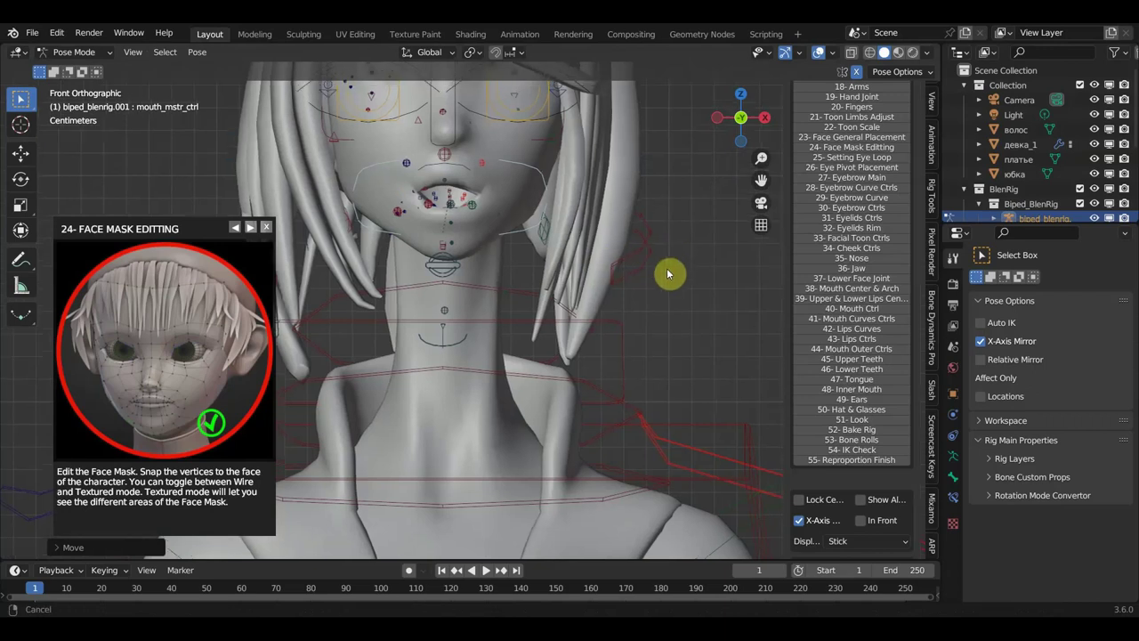
middle_click_drag(669, 273, 638, 290, "shift")
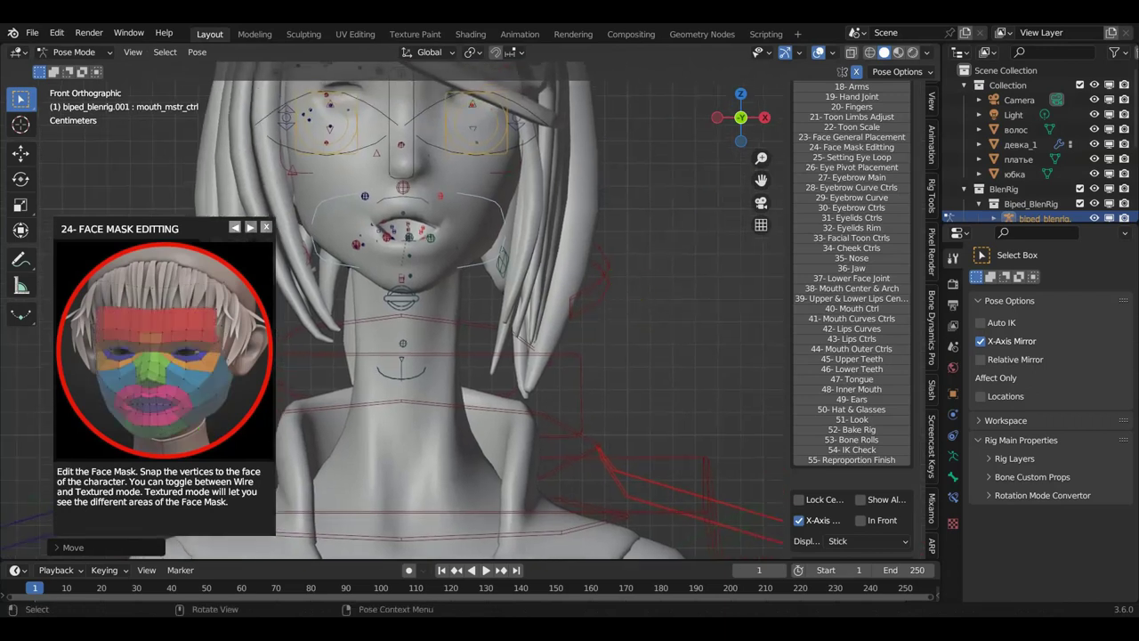
key("s")
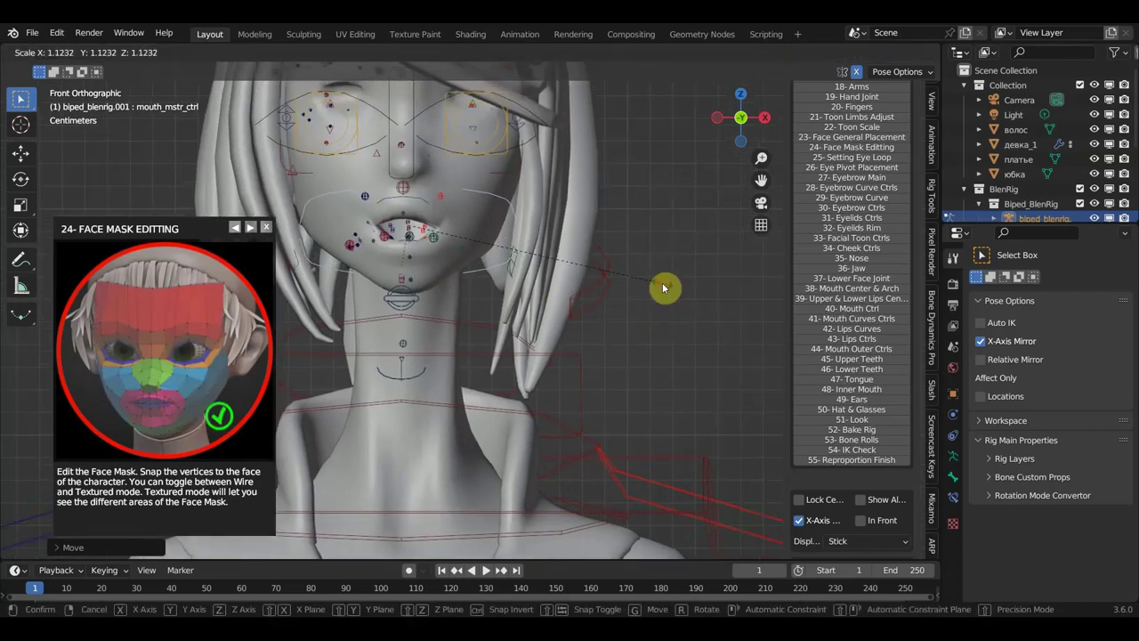
left_click(663, 287)
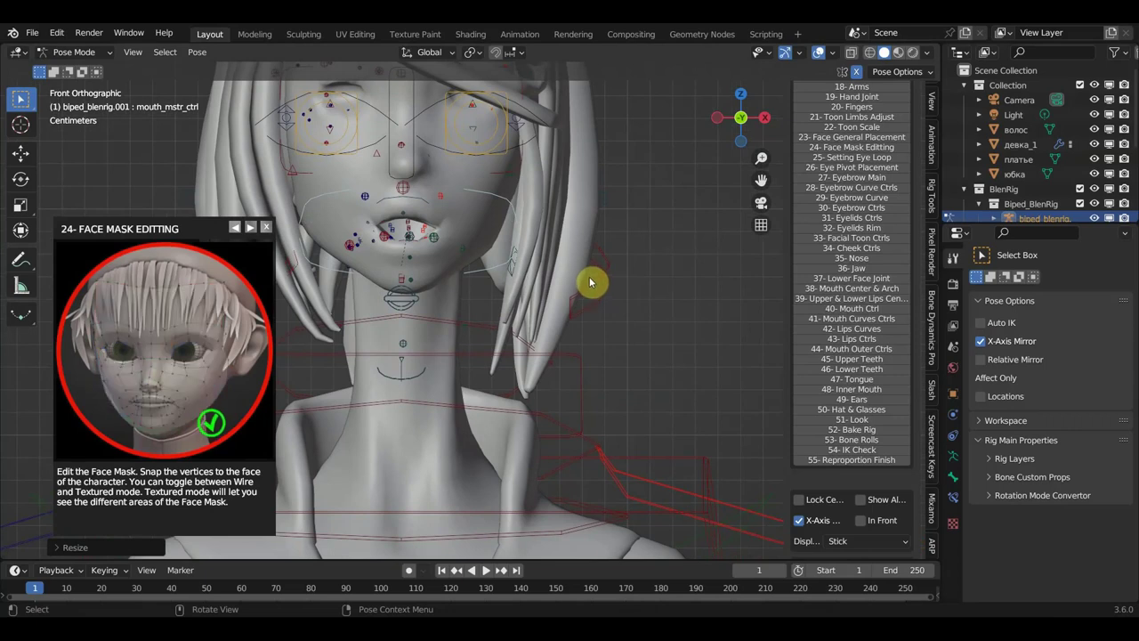
Raise the mouth controls onto the lips using the Move gizmo's Z axis.
left_click(21, 155)
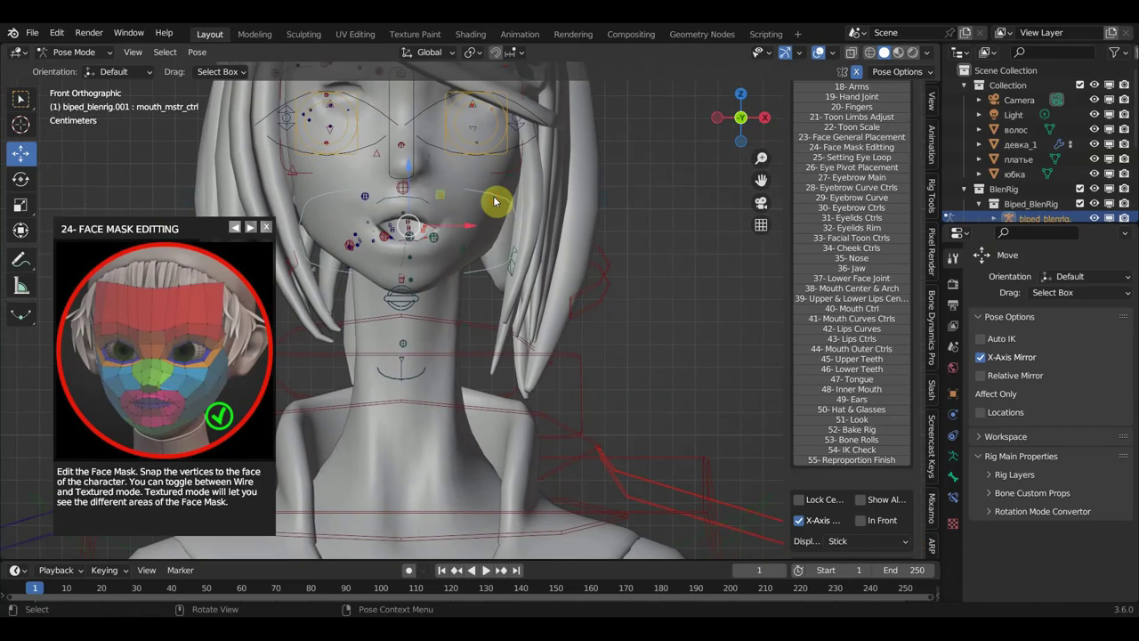
mouse_move(415, 178)
left_mouse_down()
mouse_move(412, 159)
mouse_move(430, 189)
left_mouse_up()
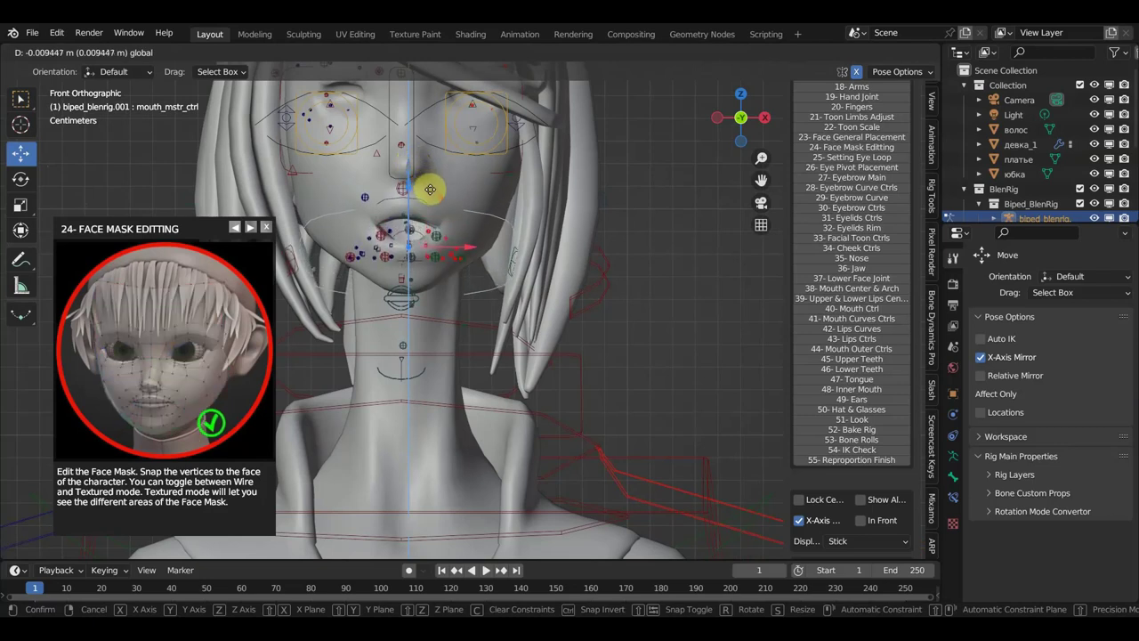
left_click(430, 189)
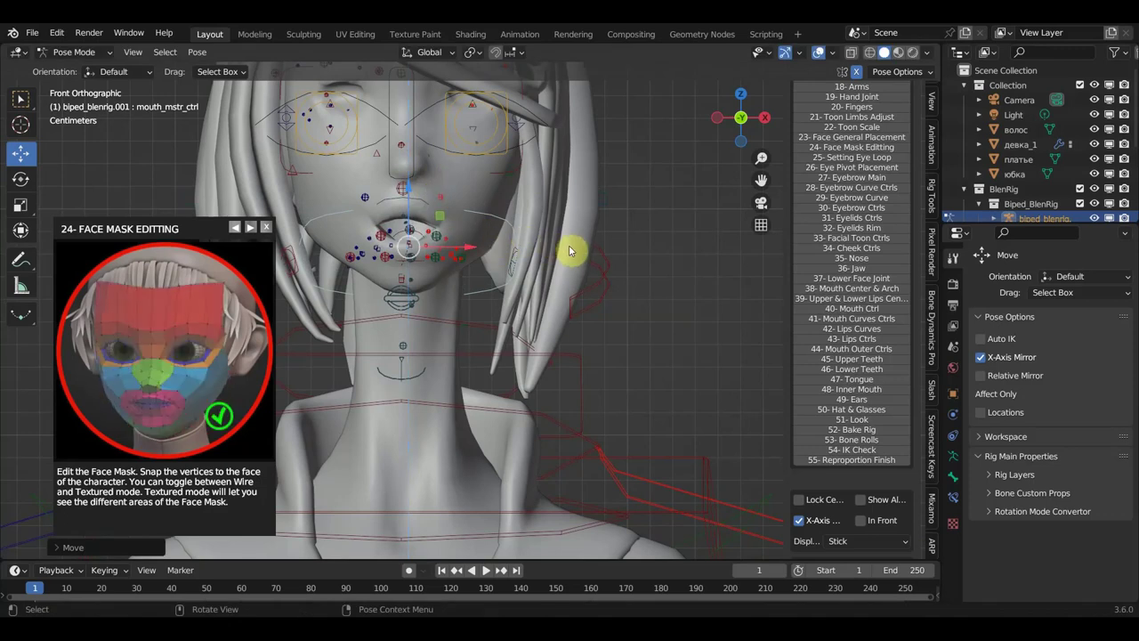
middle_click_drag(569, 251, 444, 274)
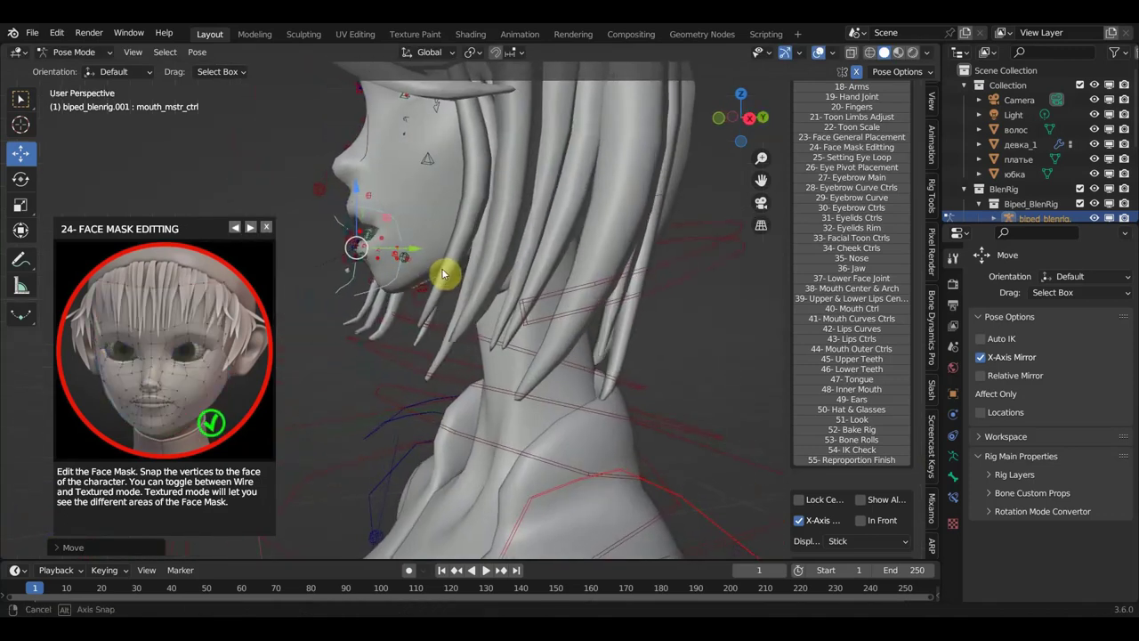
middle_click_drag(445, 274, 501, 268)
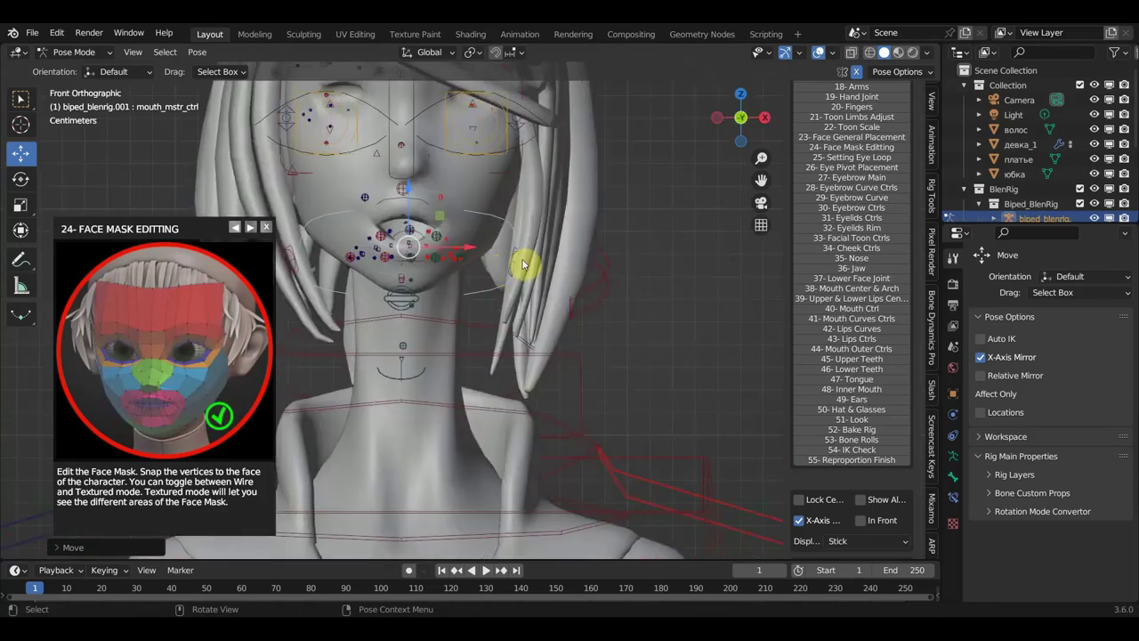
key("g")
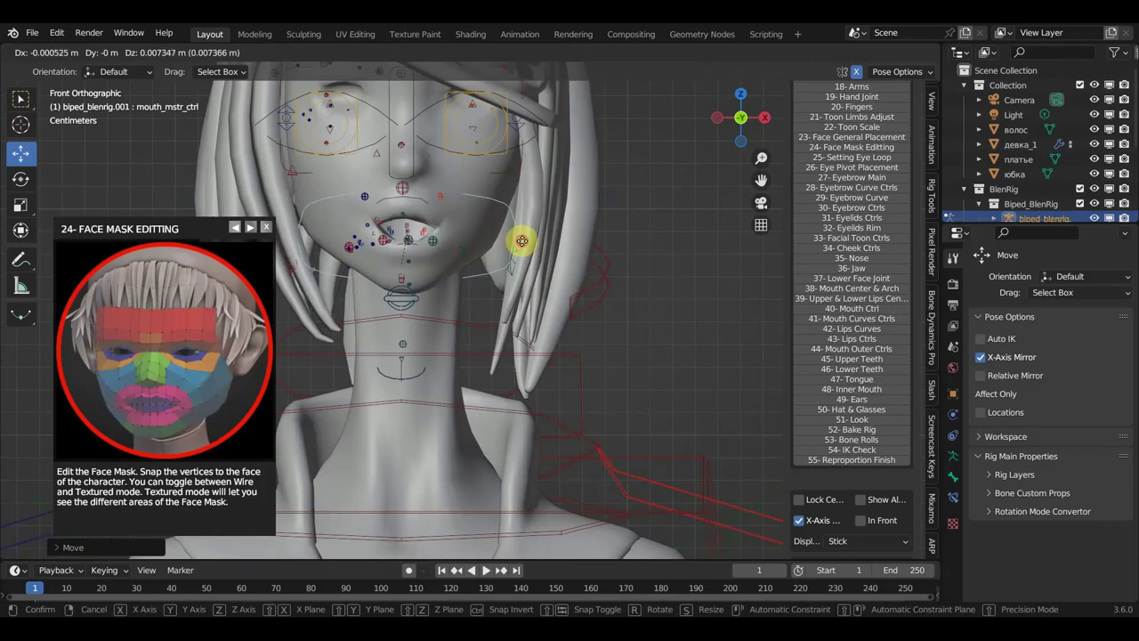
left_click(523, 247)
In right view, push the mouth controls forward and tilt them, then nudge them into final position from the front.
key("KP_3")
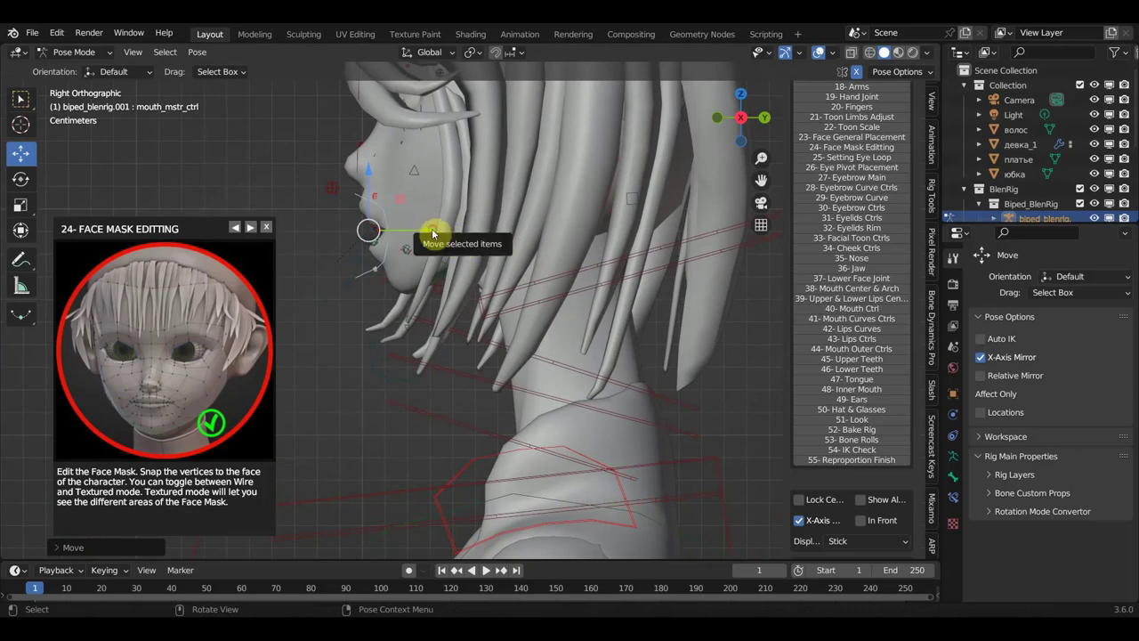
left_click_drag(429, 231, 423, 228)
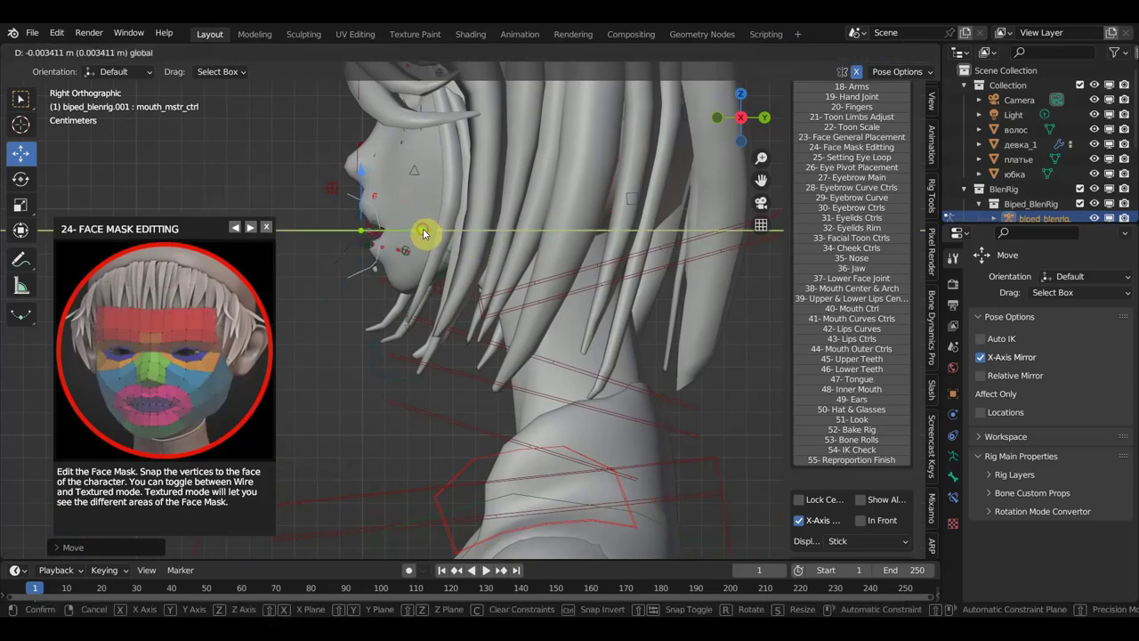
key("r")
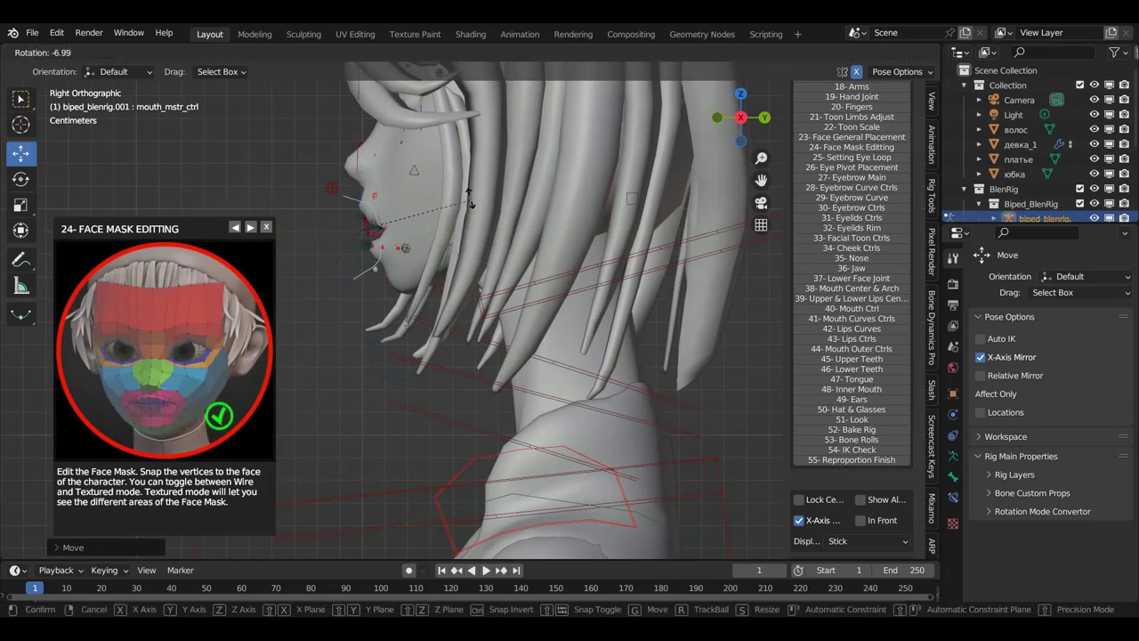
left_click(470, 203)
key("KP_1")
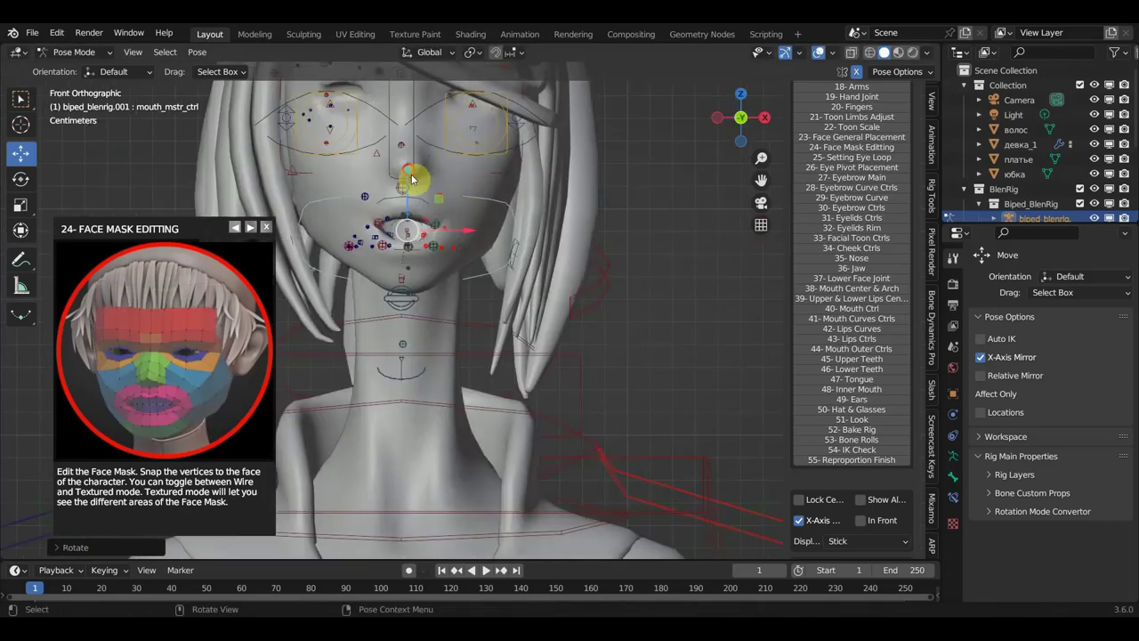
key("g")
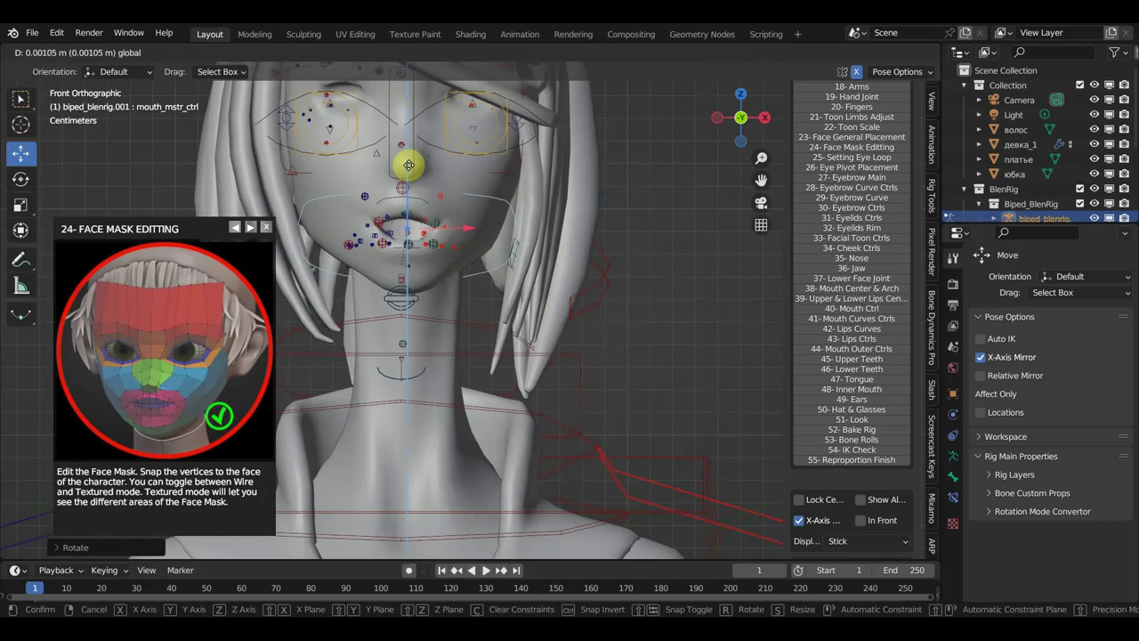
left_click(409, 165)
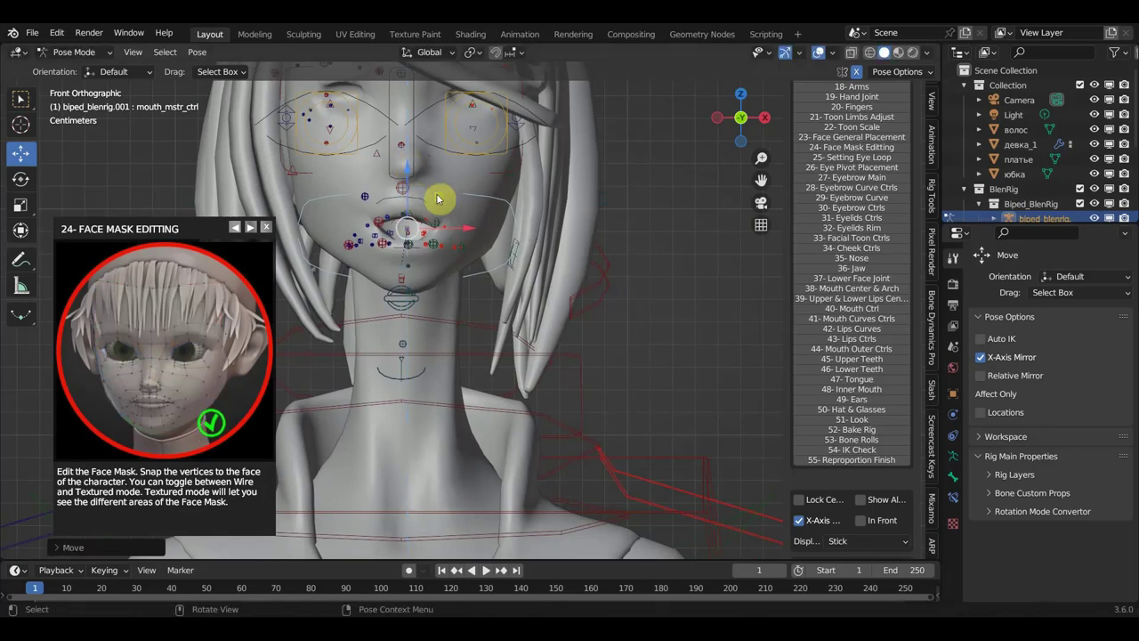
Shrink the eye look controls and move them to fit the girl's eyes.
middle_click_drag(470, 157, 496, 255, "shift")
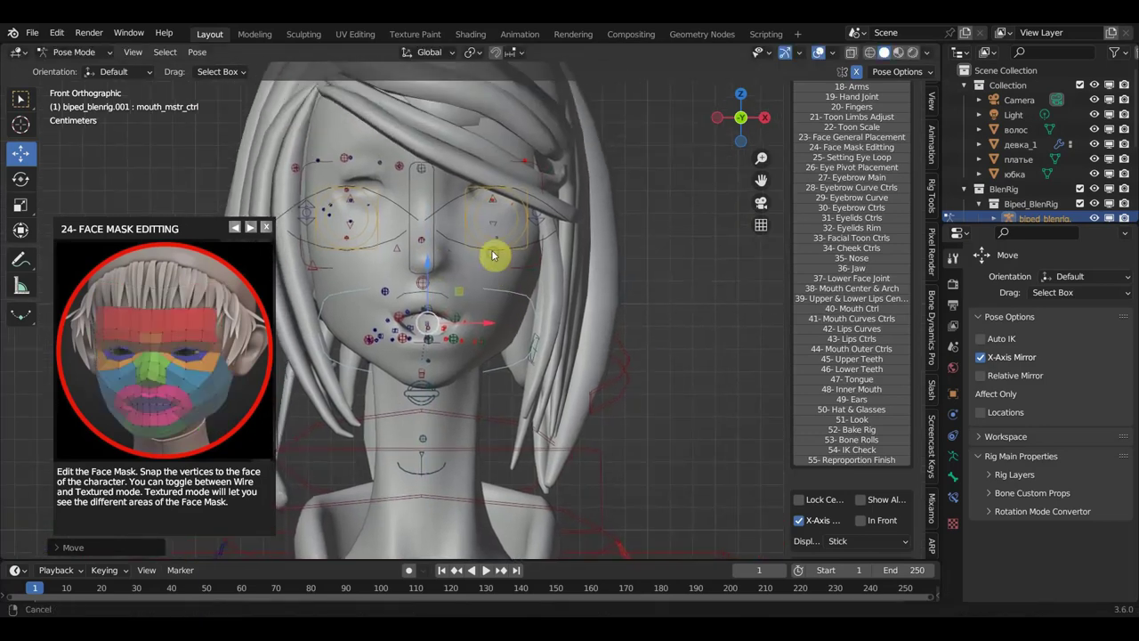
left_click(399, 214)
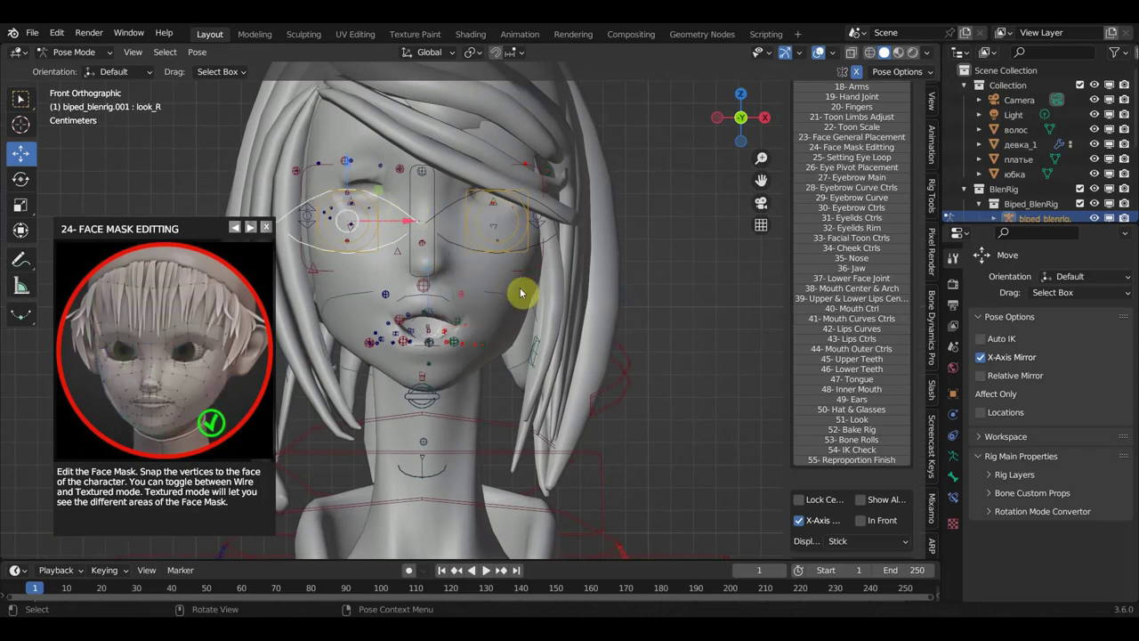
key("s")
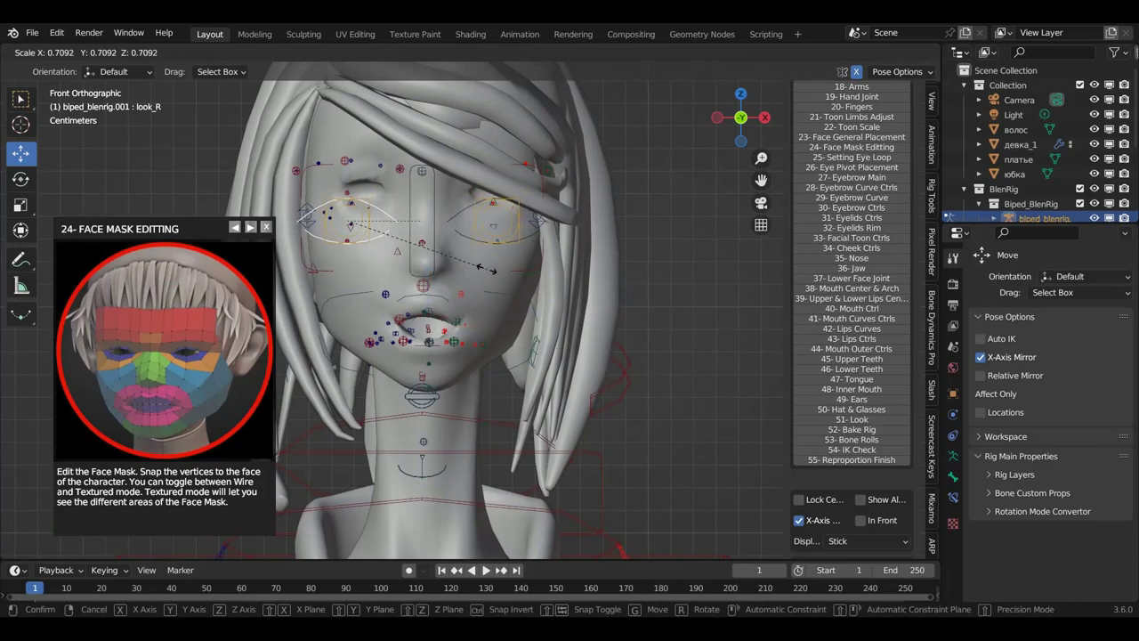
left_click(486, 273)
key("g")
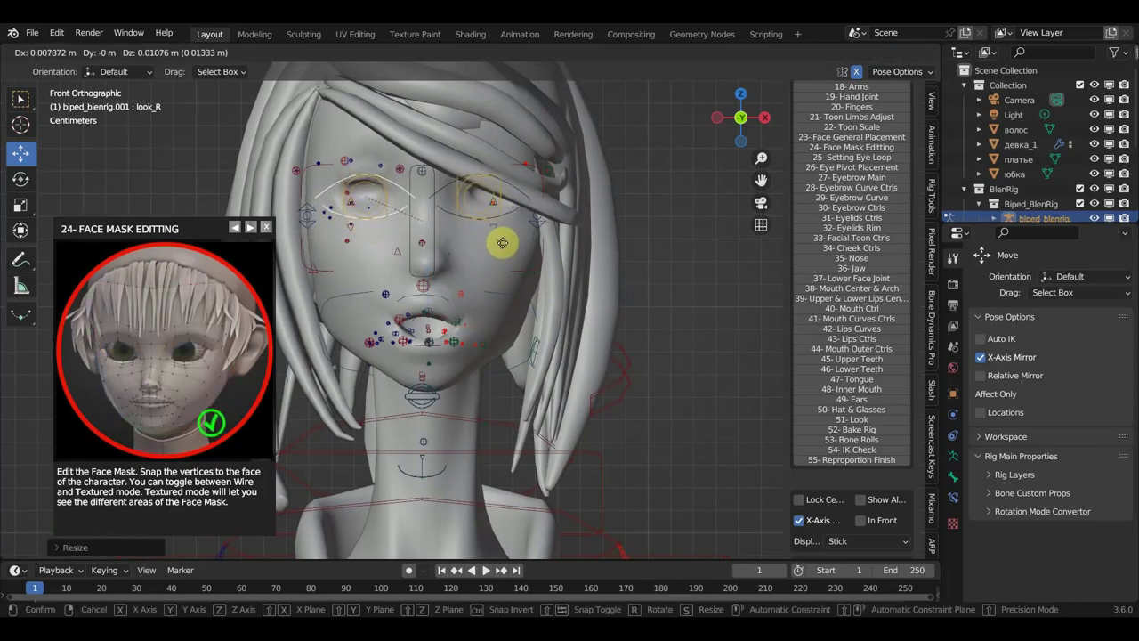
left_click(504, 242)
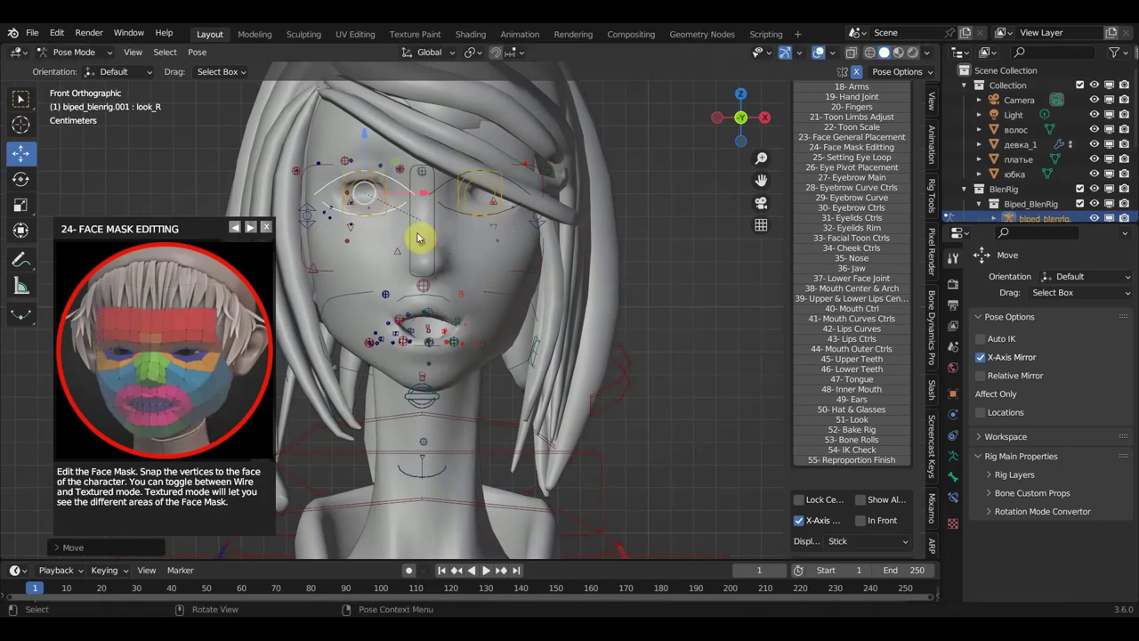
Move mouth_low_ctrl onto the lips, then shift mouth_mstr_ctrl and rotate it -2.42°.
left_click(433, 405)
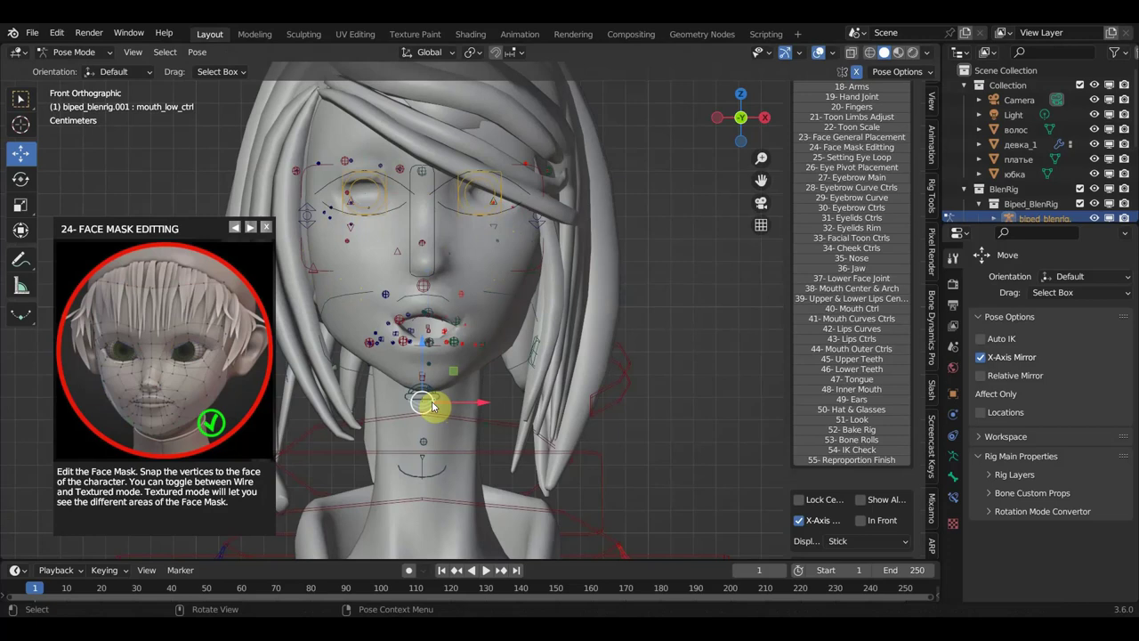
left_click_drag(434, 402, 445, 388)
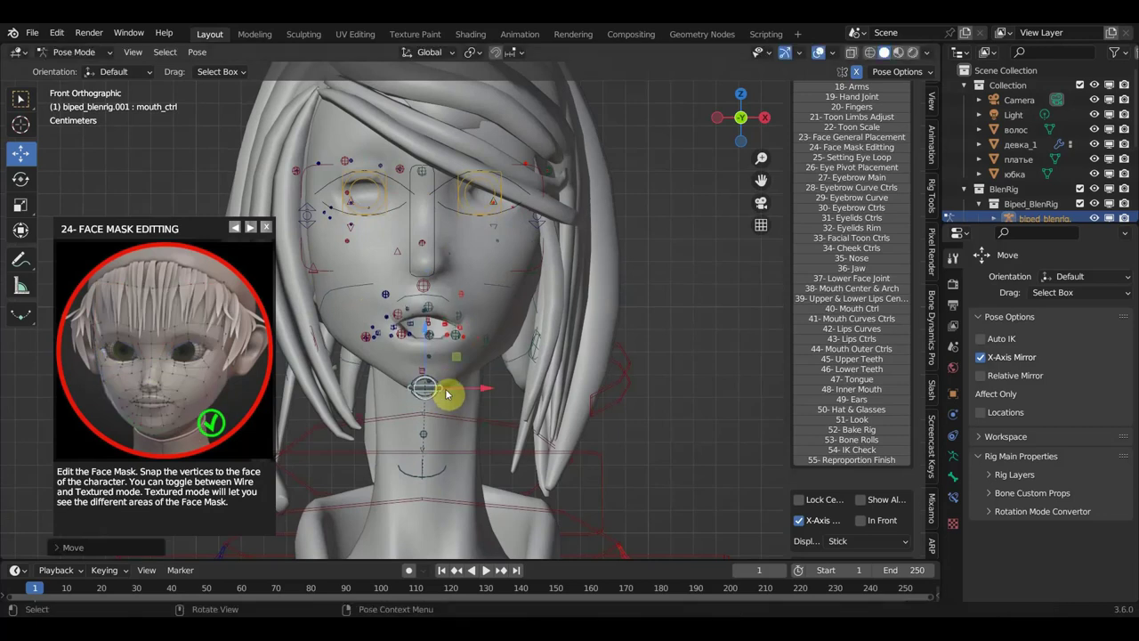
left_click(500, 290)
key("g")
left_click(504, 292)
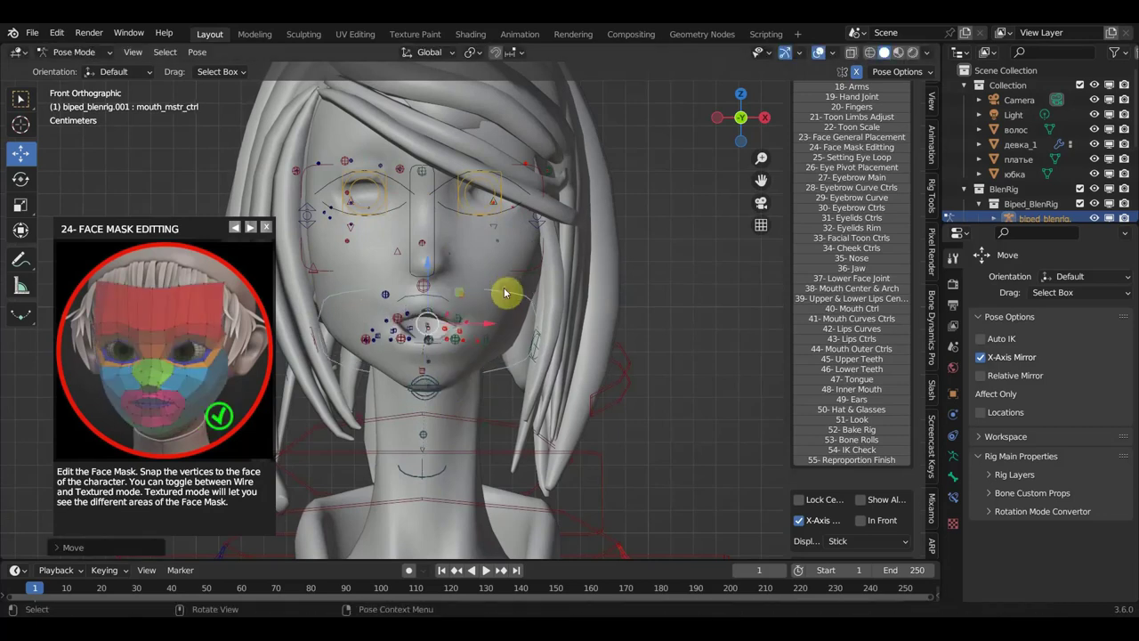
key("r")
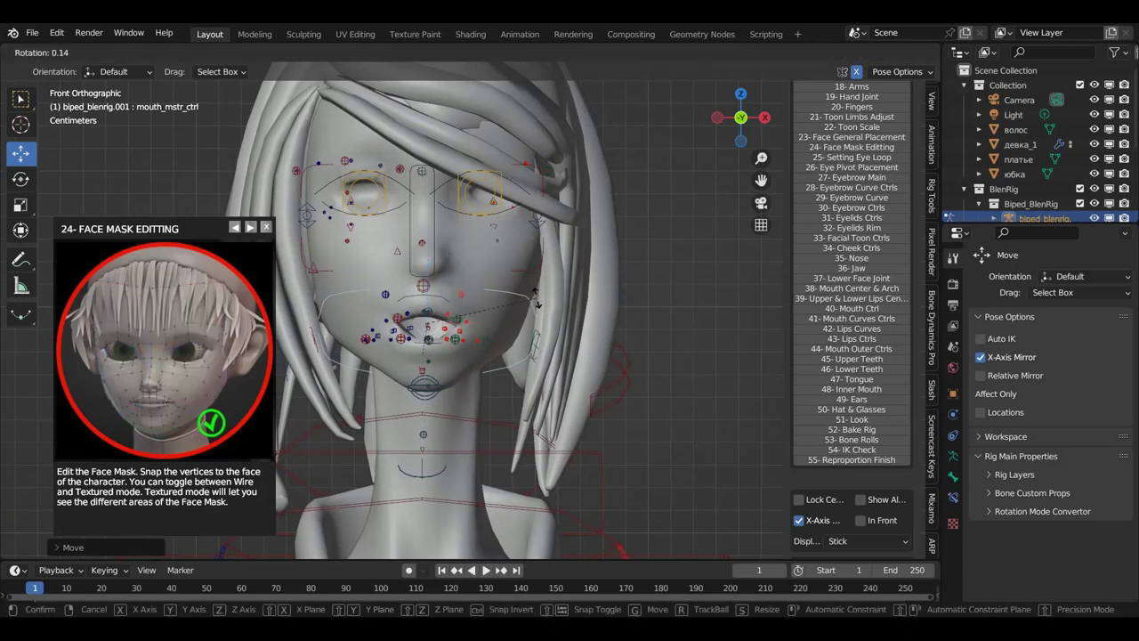
left_click(539, 299)
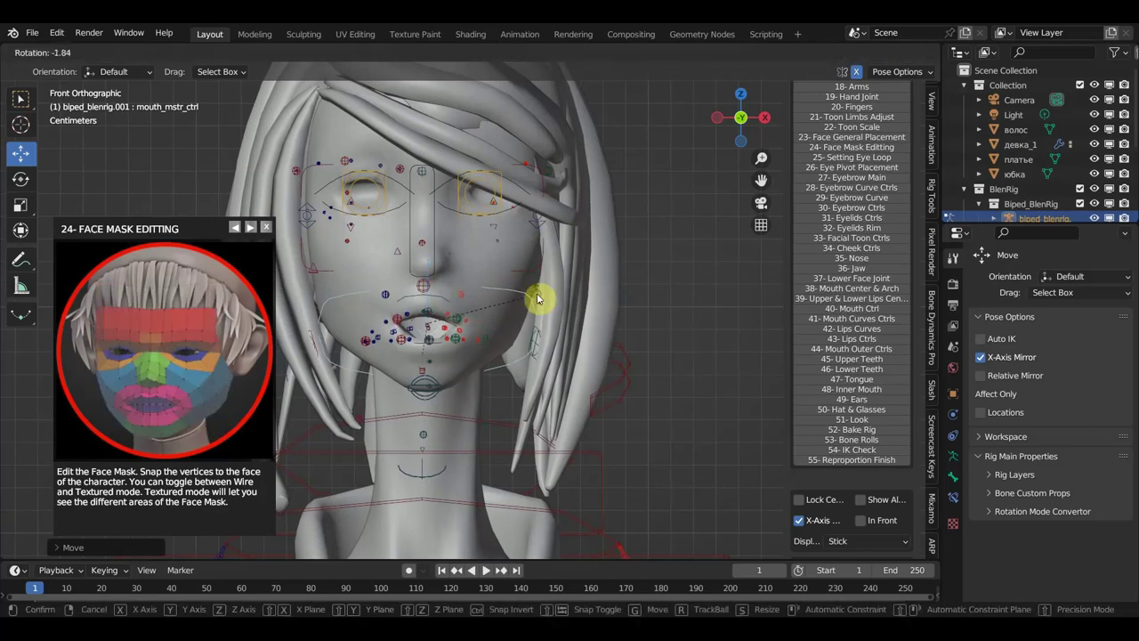
Slide the look control along X to sit between the eyes.
left_click(435, 237)
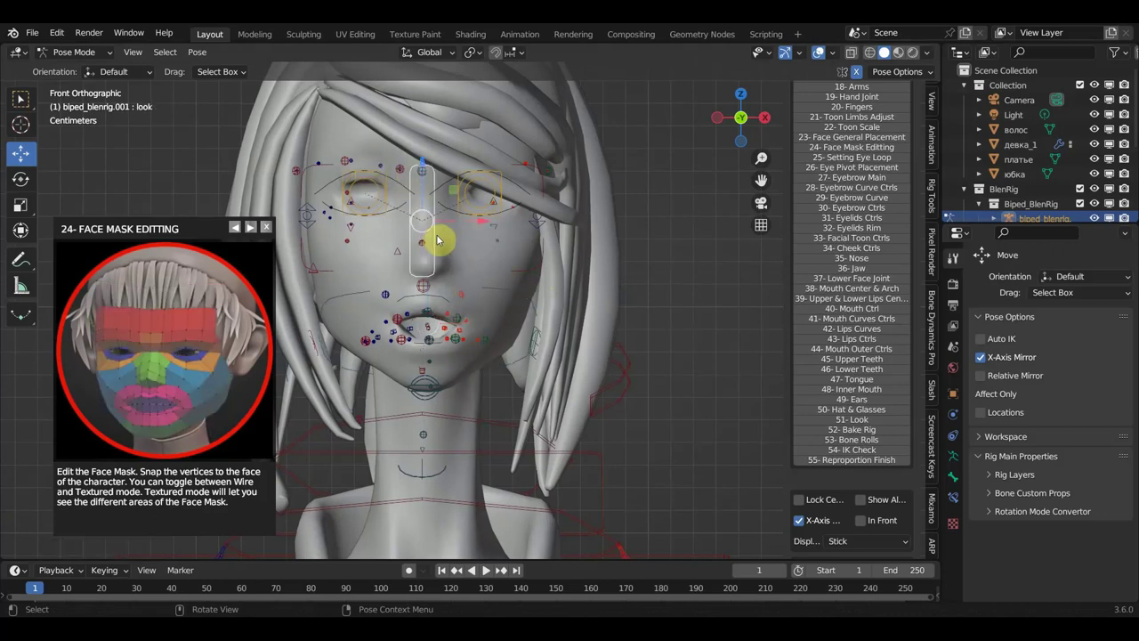
key("g")
key("x")
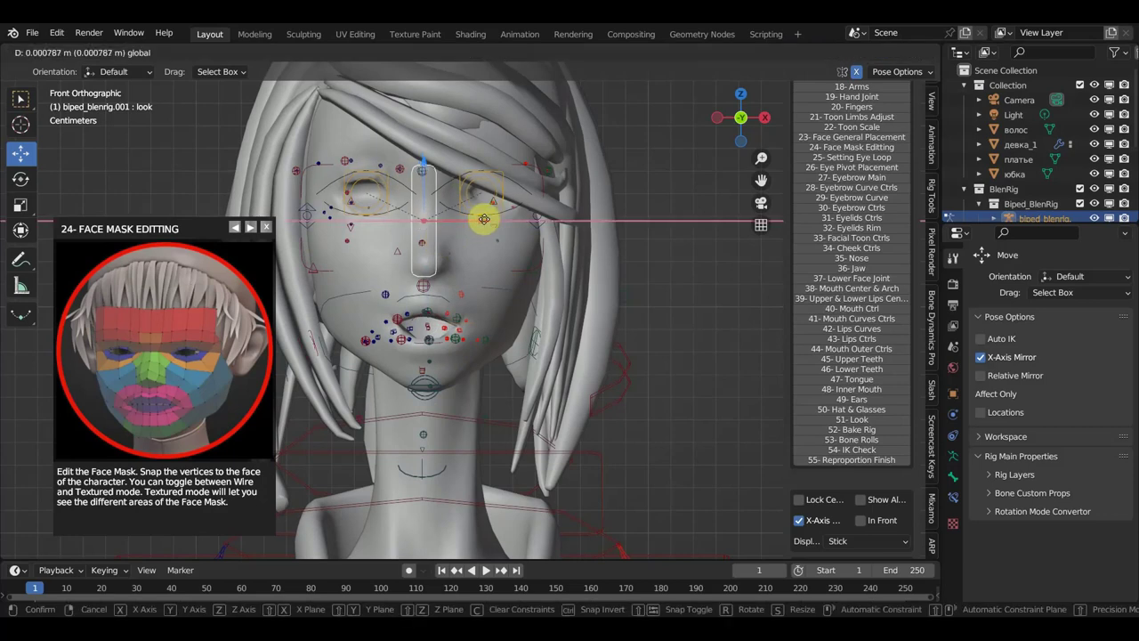
left_click(483, 220)
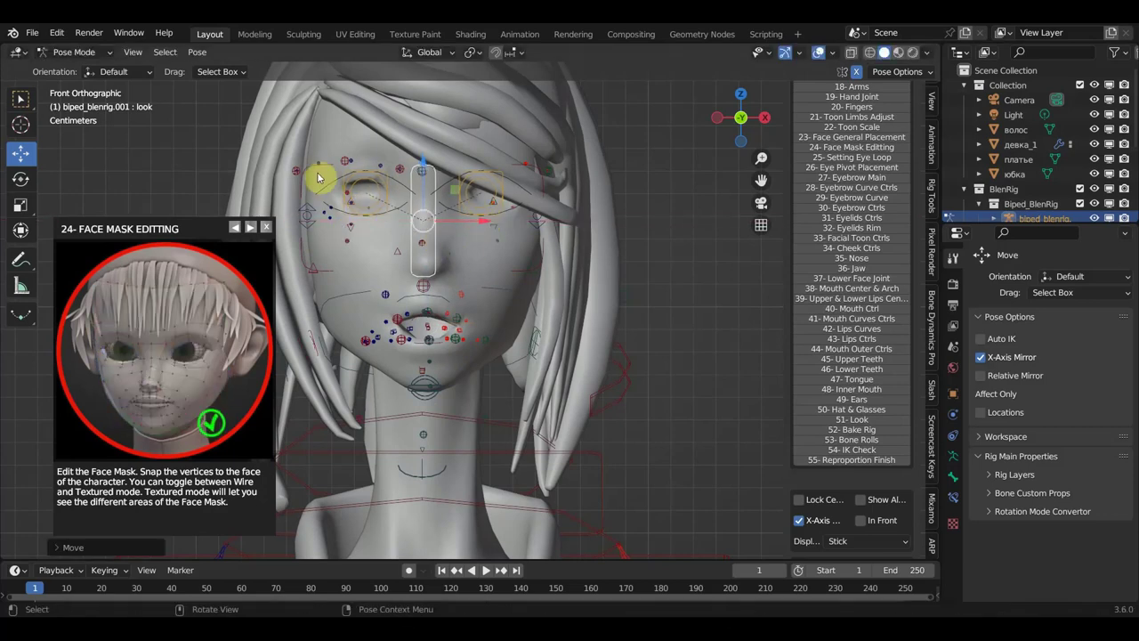
Move the right brow control up onto the eyebrow and the eyeglasses_mstr control over the eyes.
left_click(395, 176)
left_click(370, 165, "shift")
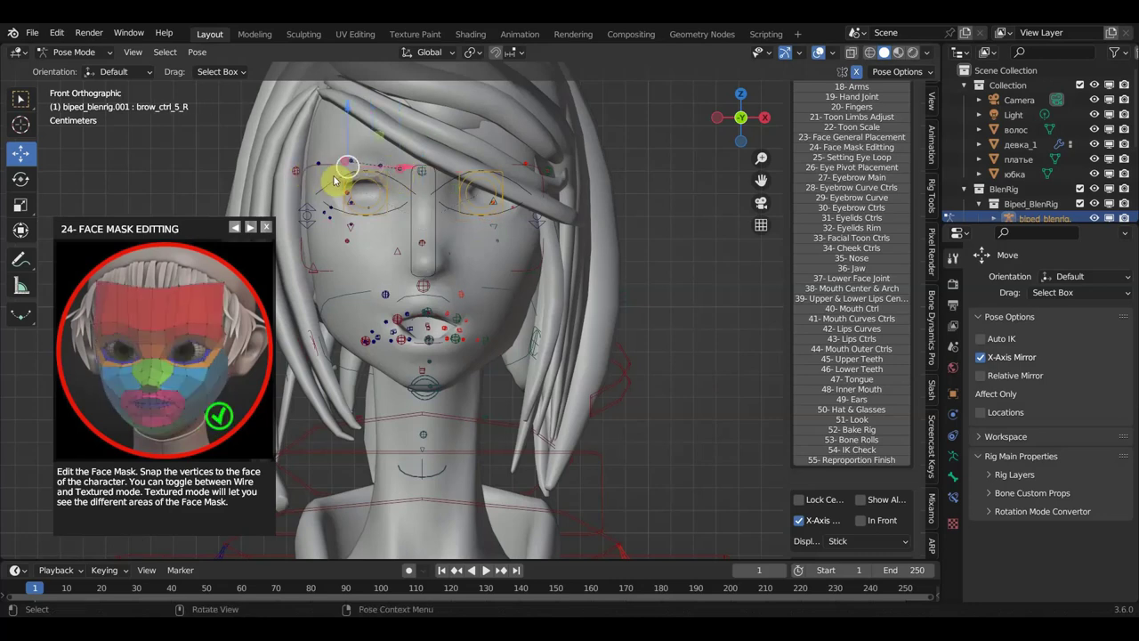
mouse_move(354, 178)
left_mouse_down()
mouse_move(351, 103)
mouse_move(330, 160)
left_mouse_up()
left_click(323, 170)
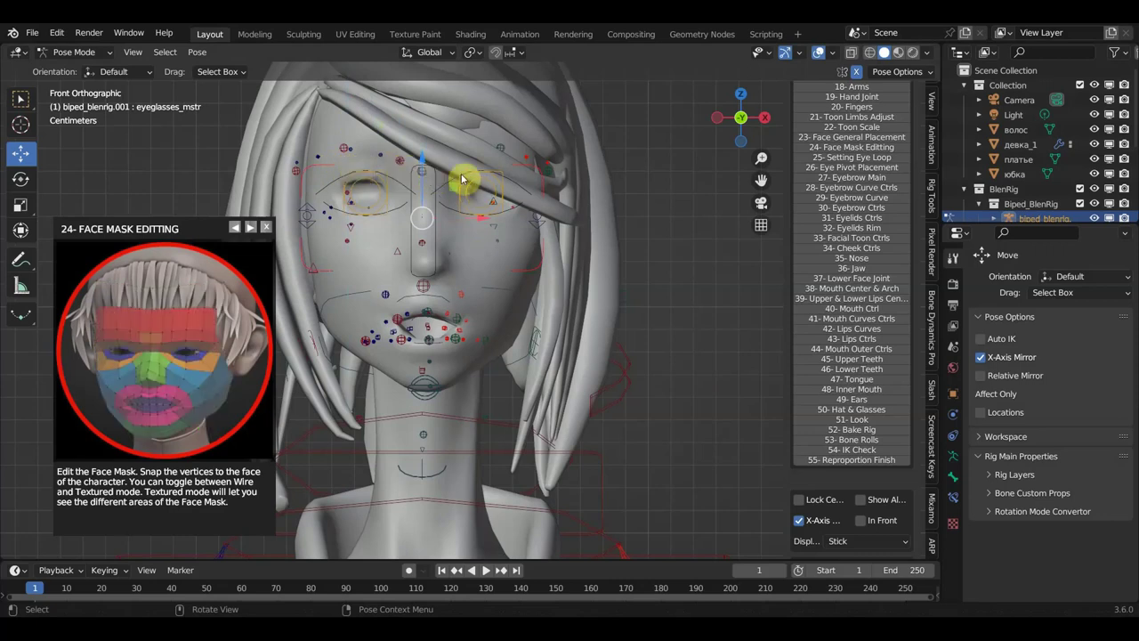
mouse_move(417, 157)
left_mouse_down()
mouse_move(420, 120)
mouse_move(421, 150)
left_mouse_up()
left_click(422, 153)
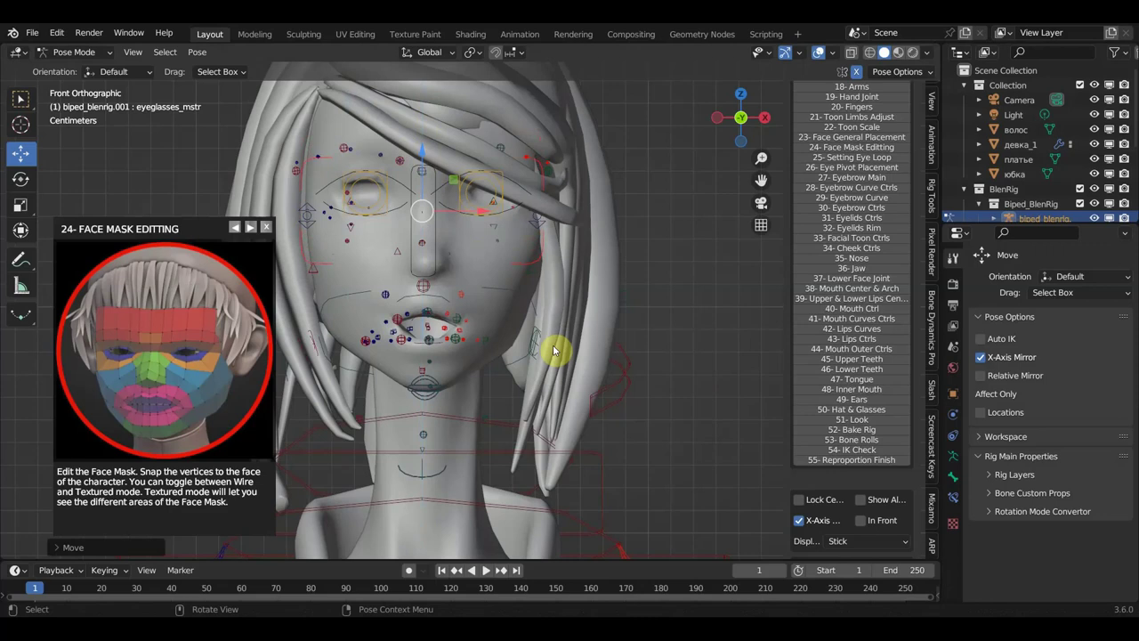
Reset head_fk's rotation with Alt+R, then move brow_ctrl_out_R about 1 cm out and higher.
left_click(630, 388)
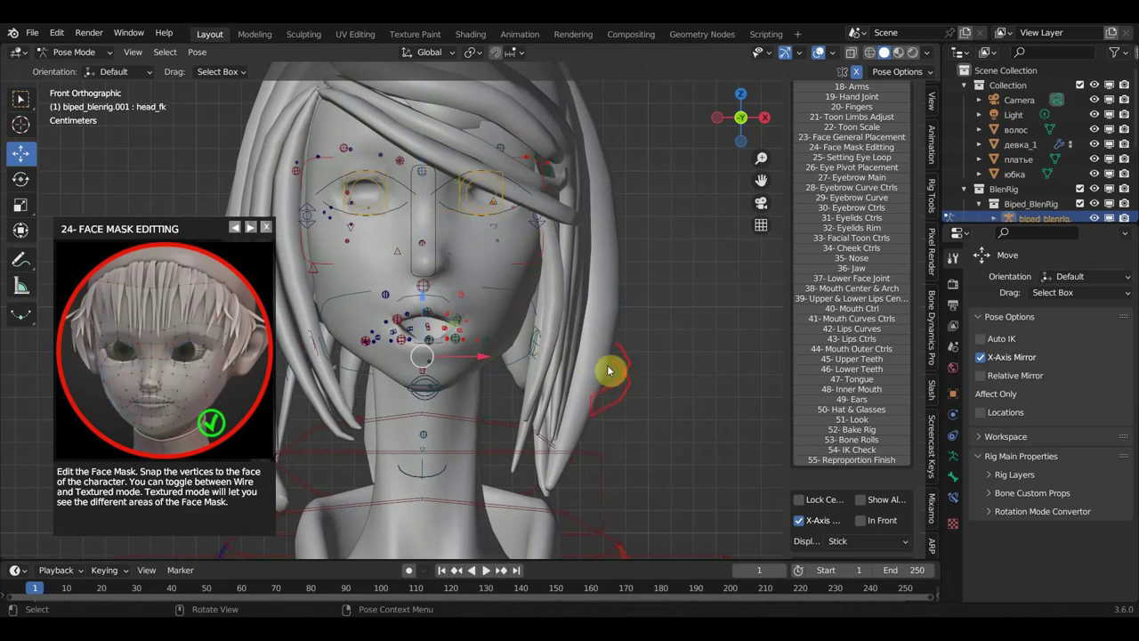
key("alt+r")
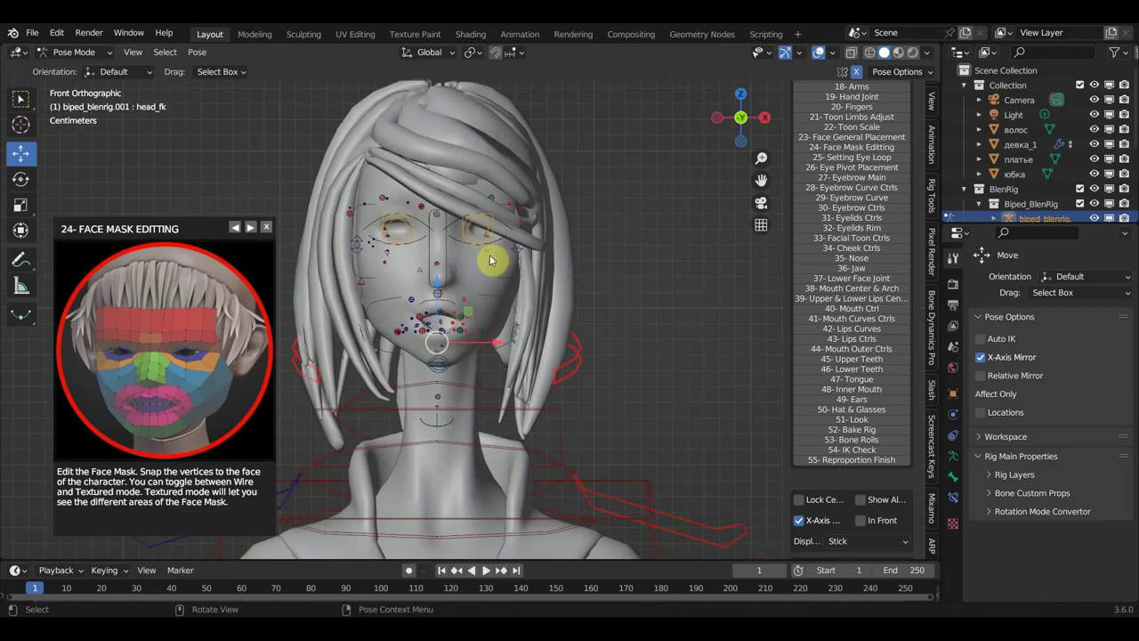
left_click(352, 219)
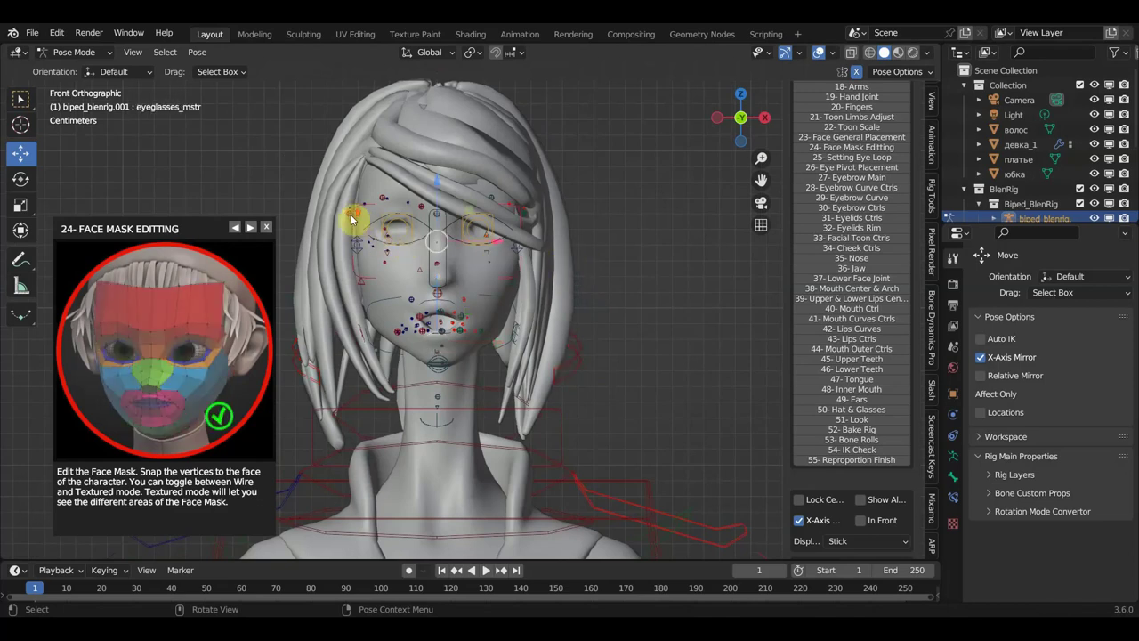
scroll(352, 219, "up", 2)
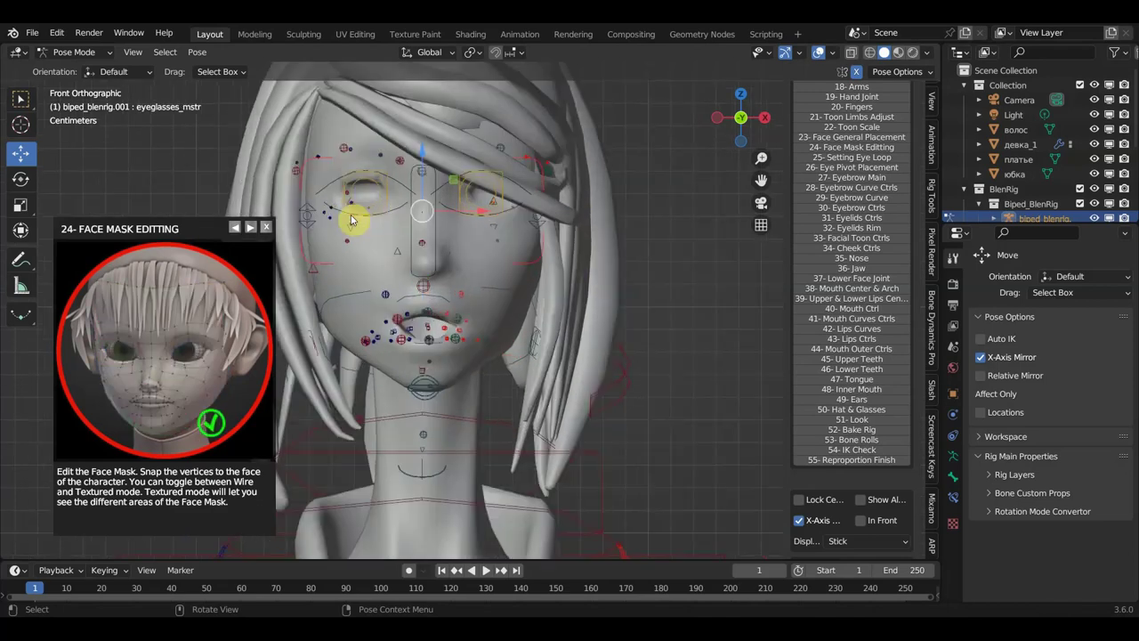
left_click(296, 171)
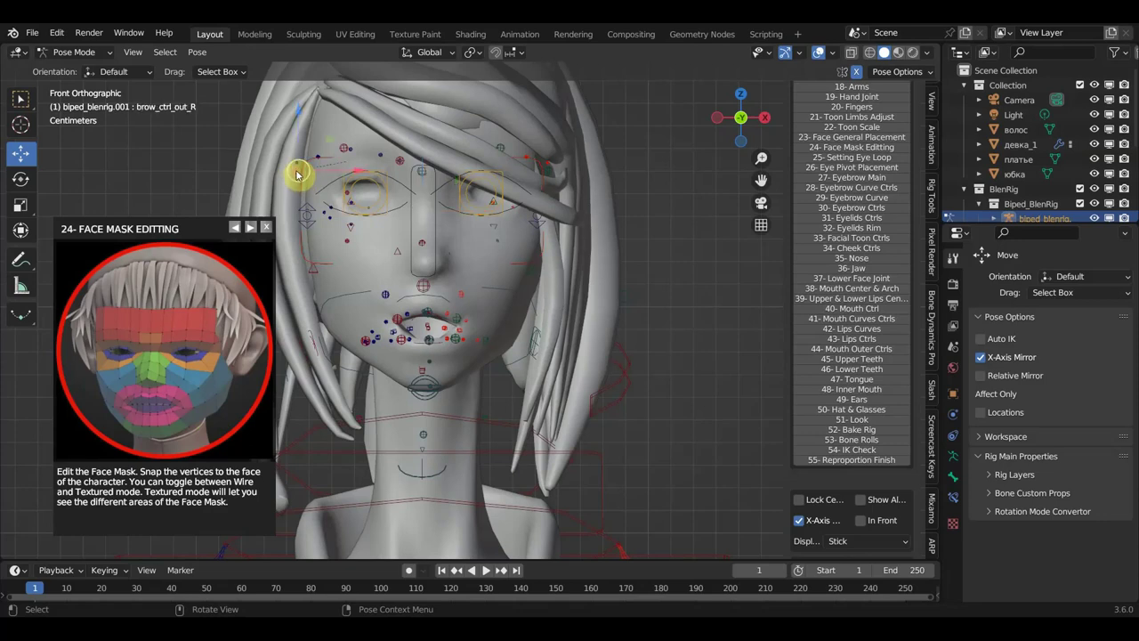
left_click_drag(300, 176, 310, 166)
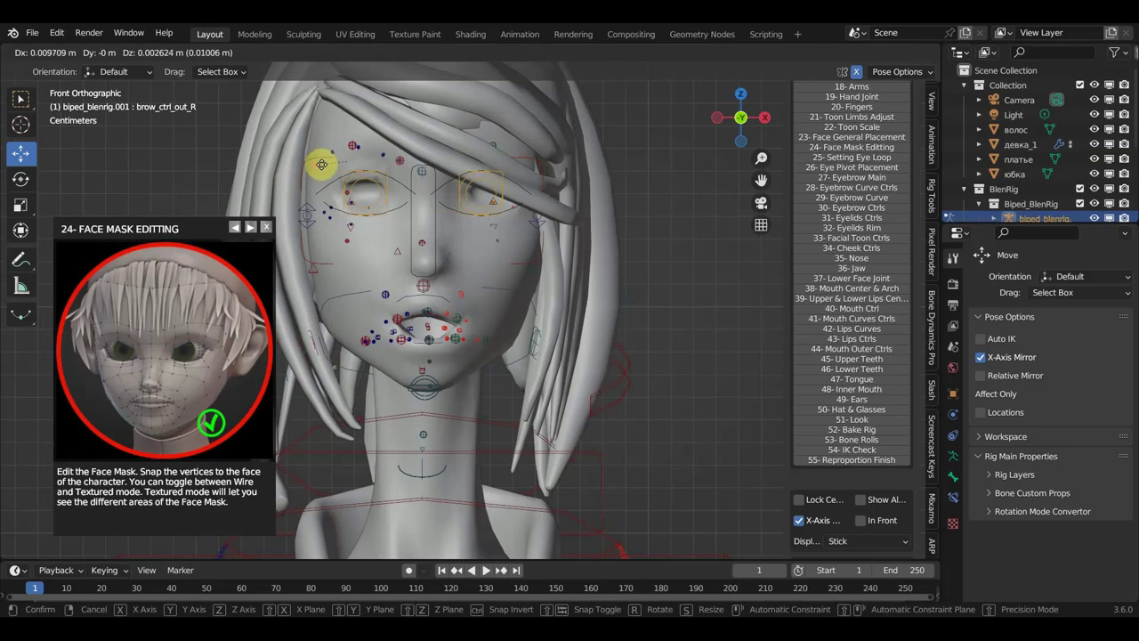
left_click_drag(321, 165, 325, 167)
scroll(501, 267, "down", 2)
scroll(509, 296, "down", 2)
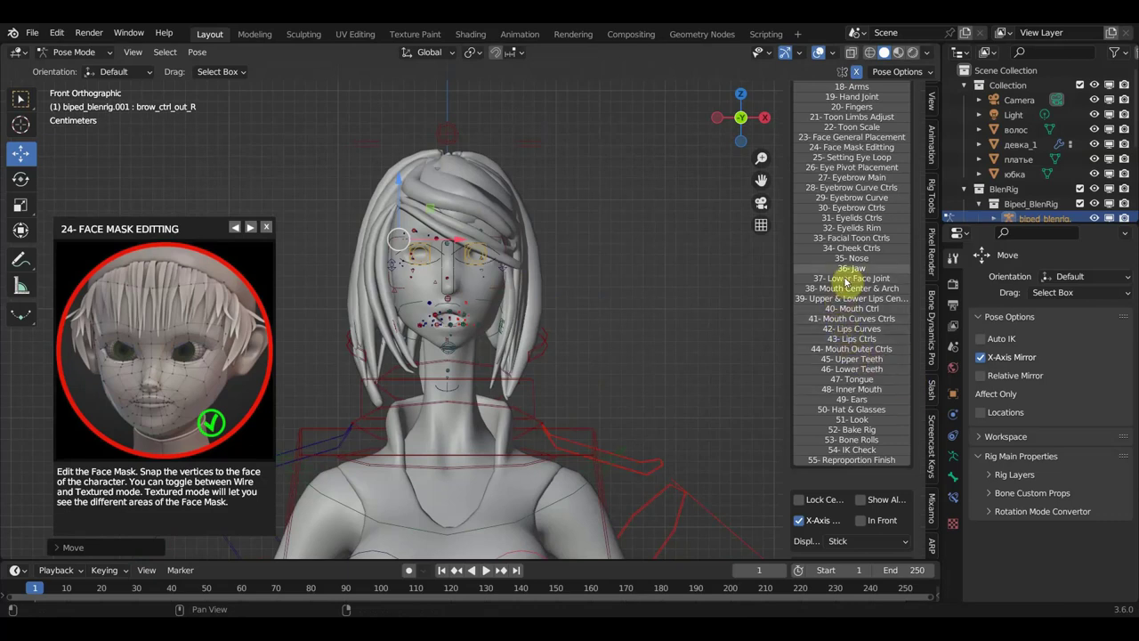
Open guide step 25, Setting Eye Loop, and select the left eye's look bone.
left_click(834, 158)
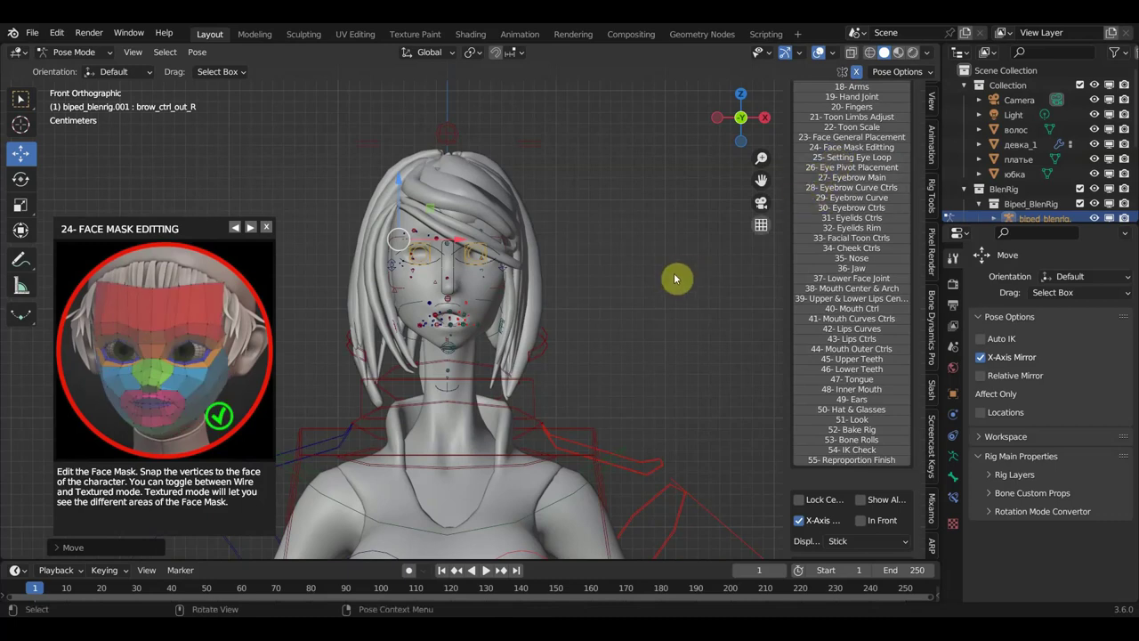
scroll(578, 298, "up", 2)
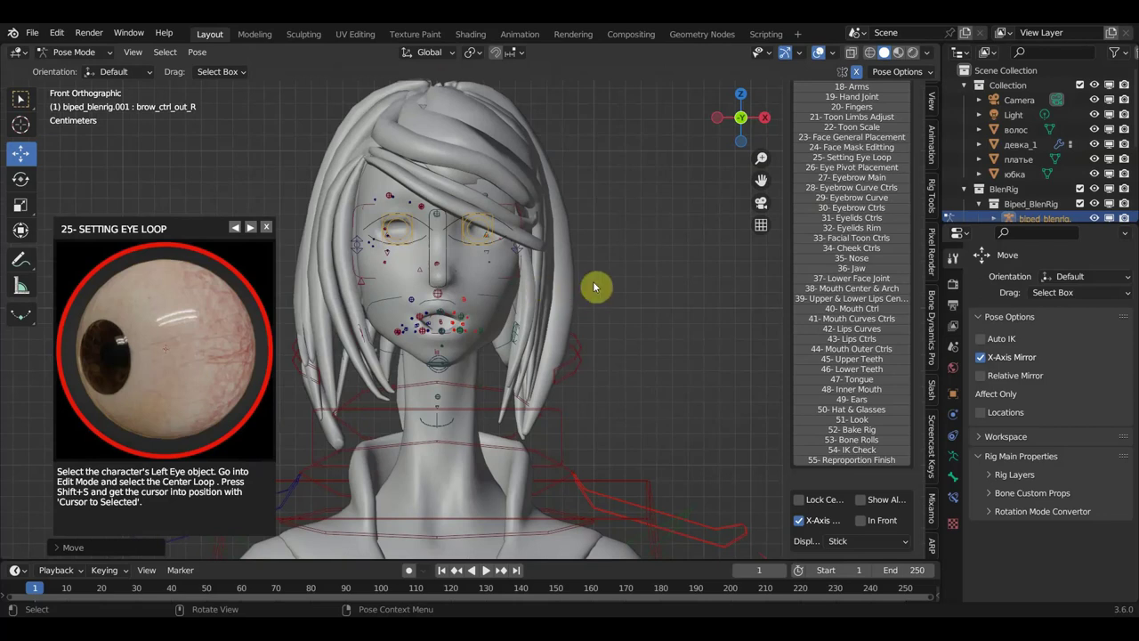
left_click(490, 236)
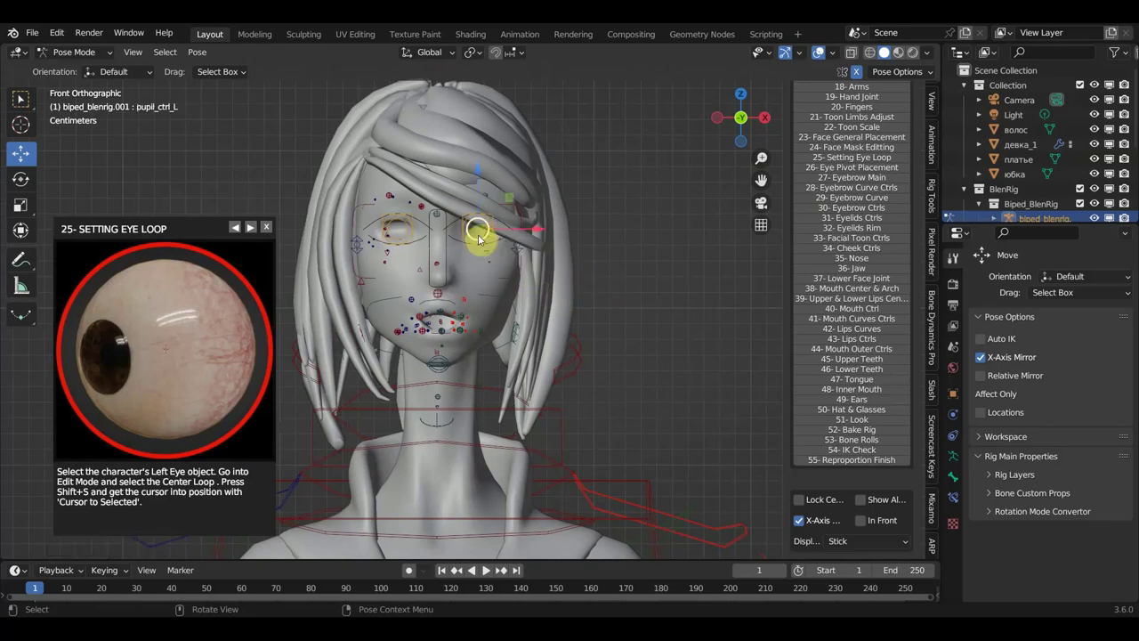
scroll(493, 250, "up", 3)
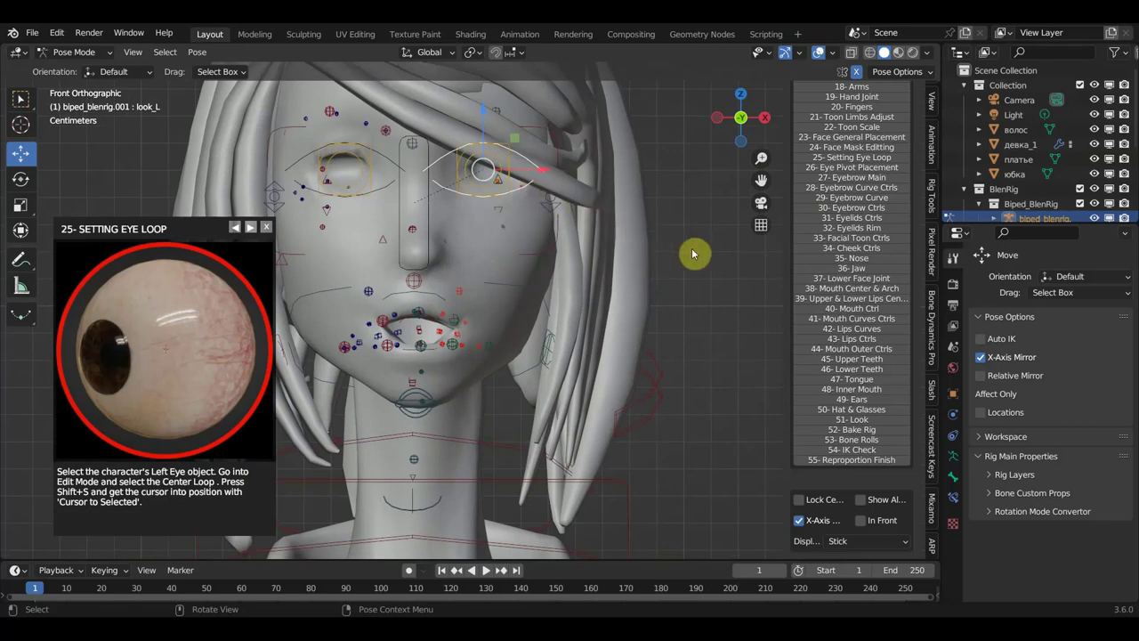
Scale the left look control down to fit the eye and raise it along Z.
key("s")
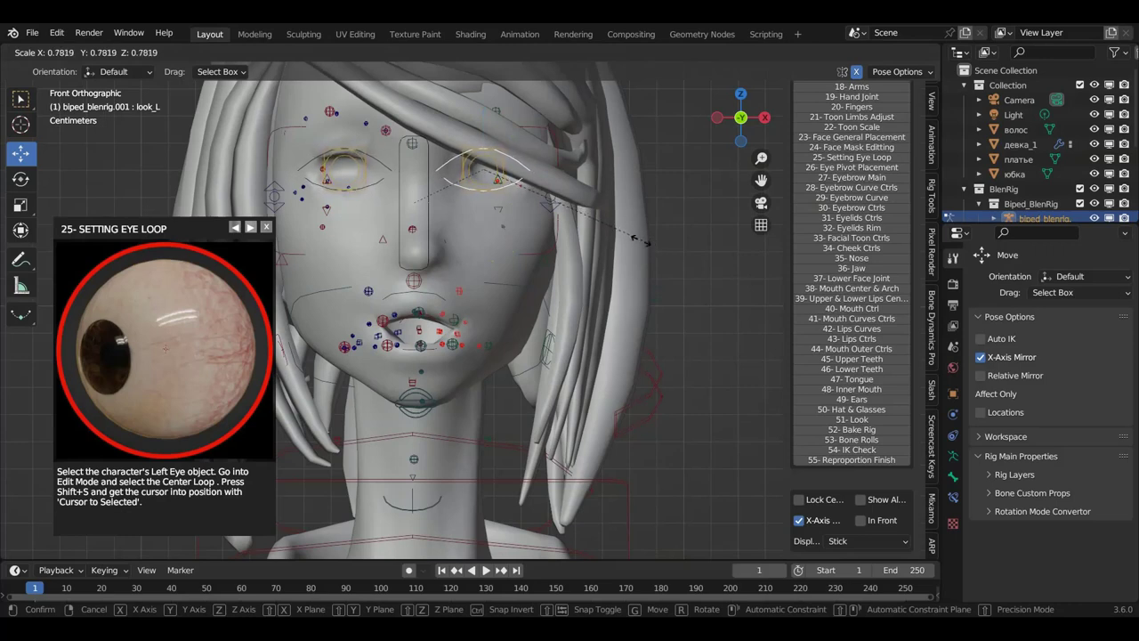
left_click(639, 244)
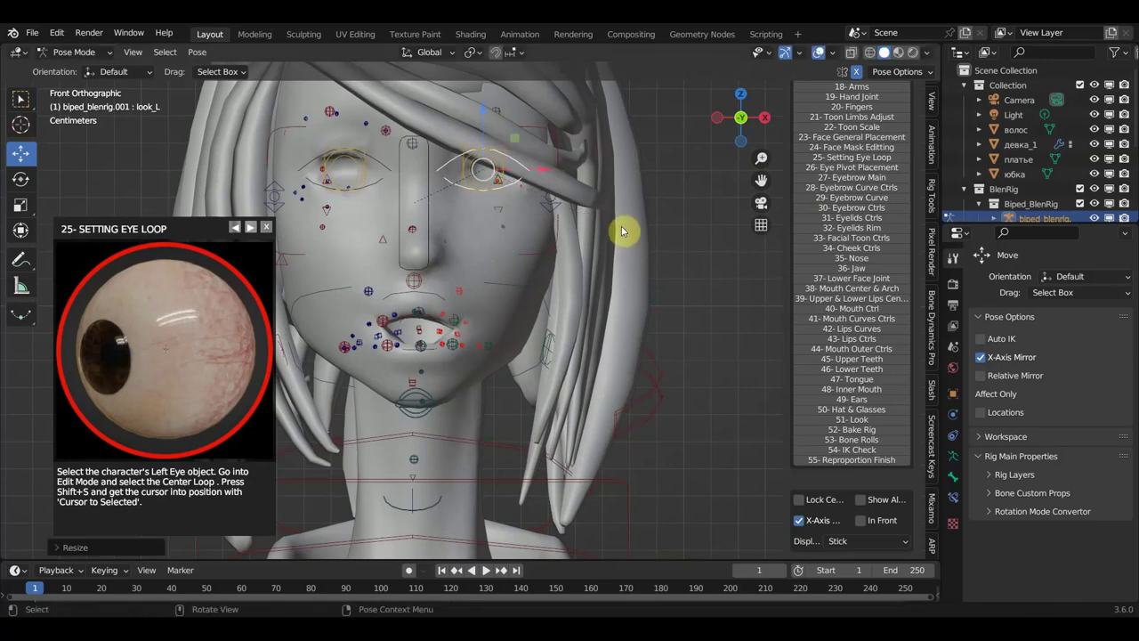
key("g")
key("z")
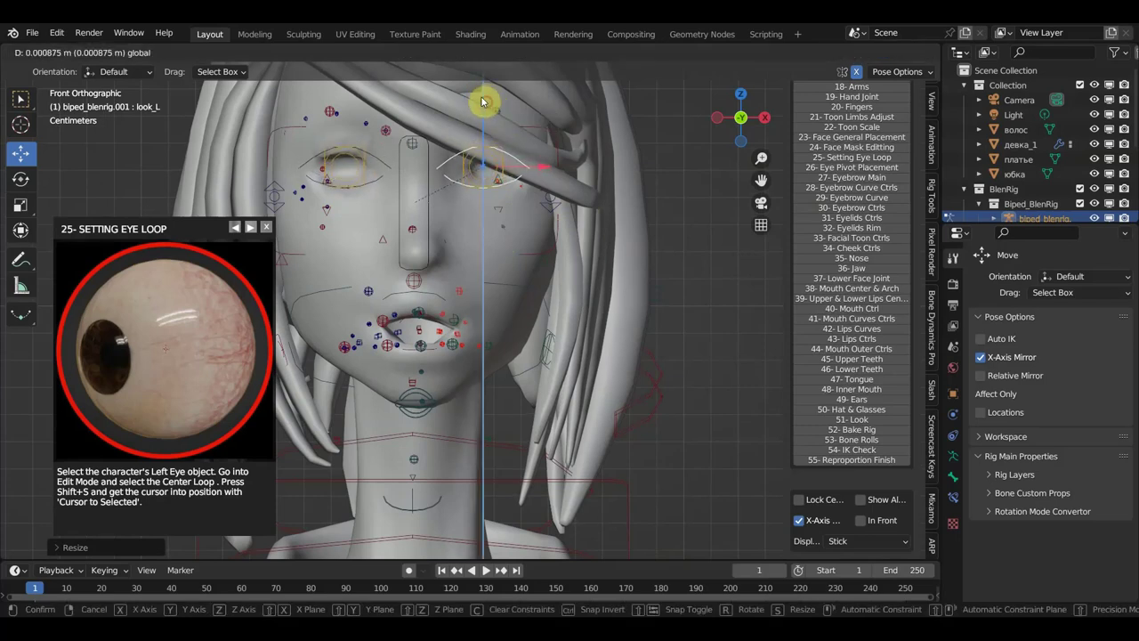
left_click(487, 103)
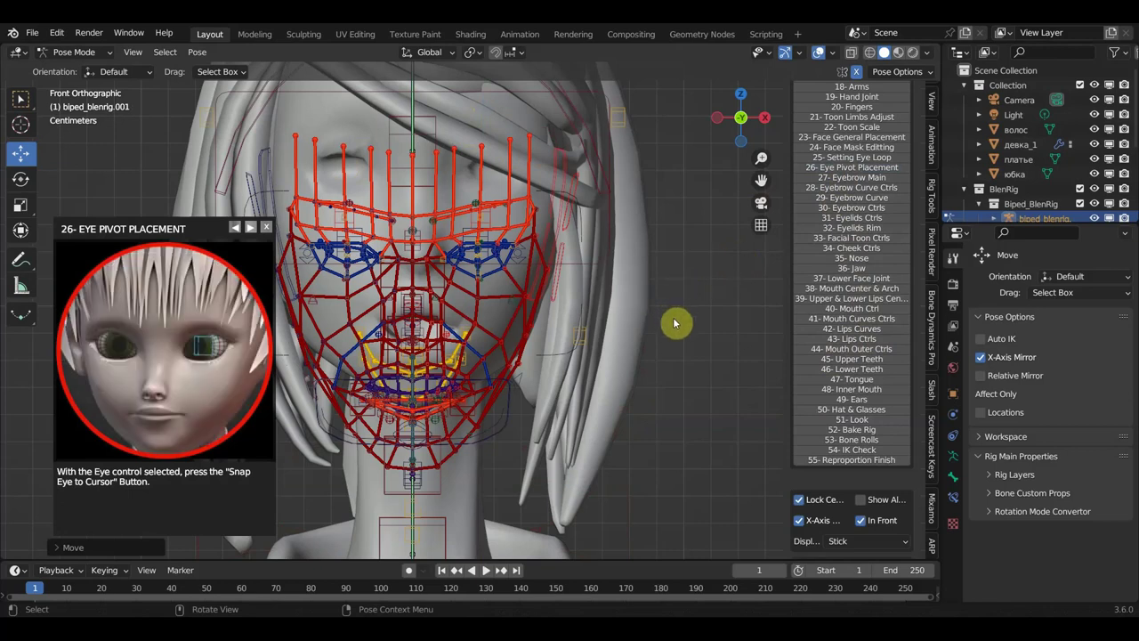
In right side view, move the head_mid_1_str bone inside the head.
scroll(643, 336, "down", 3)
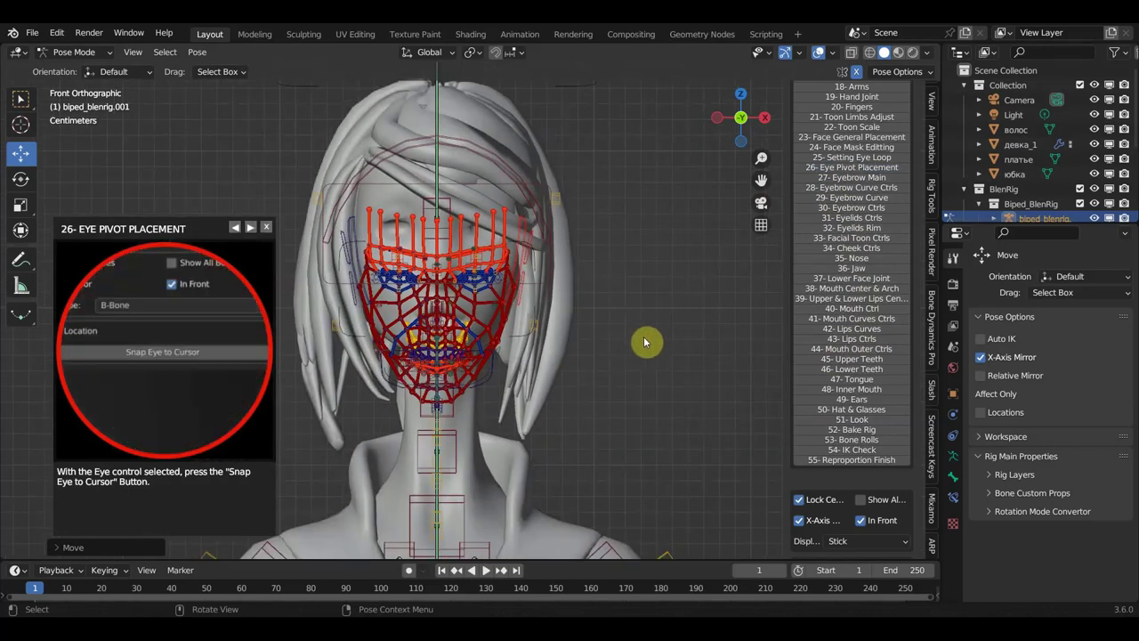
key("KP_3")
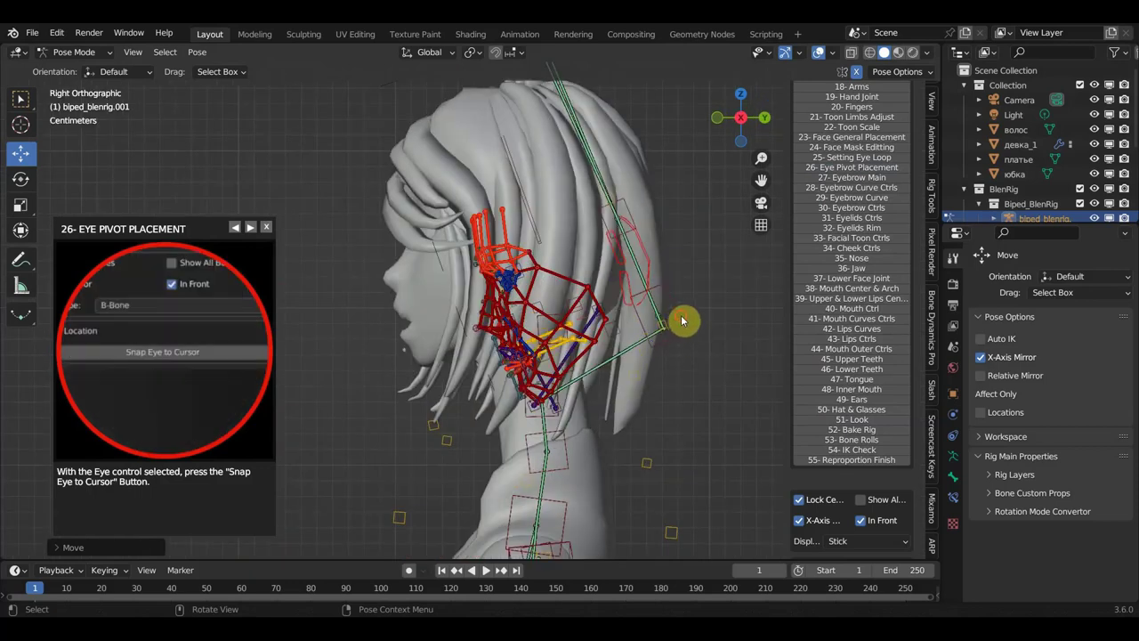
left_click(683, 320)
key("g")
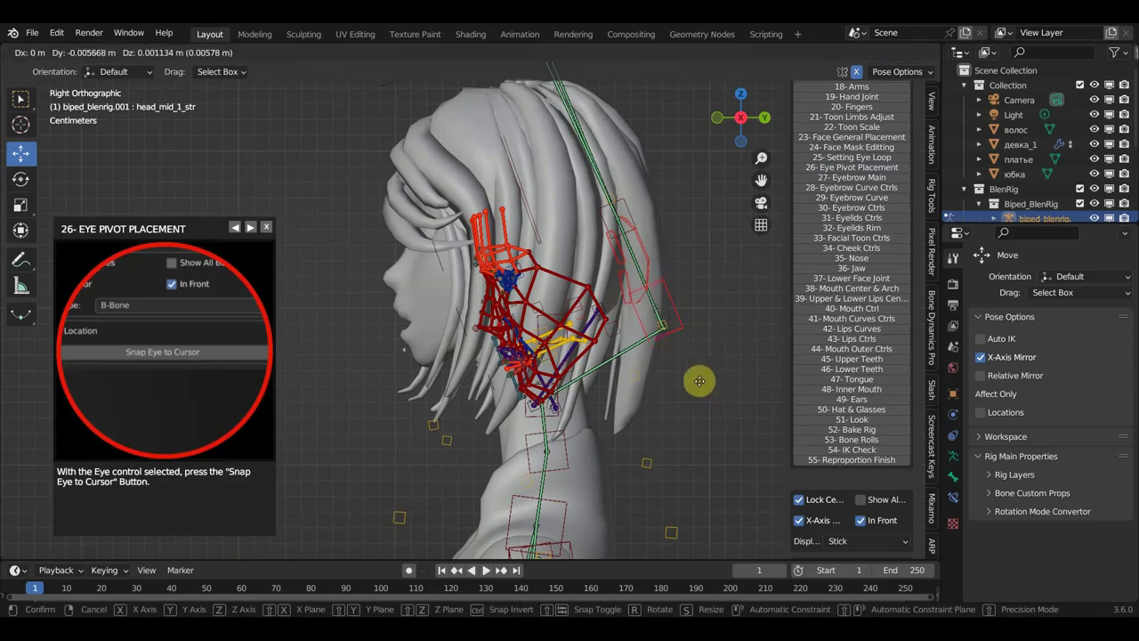
left_click(696, 383)
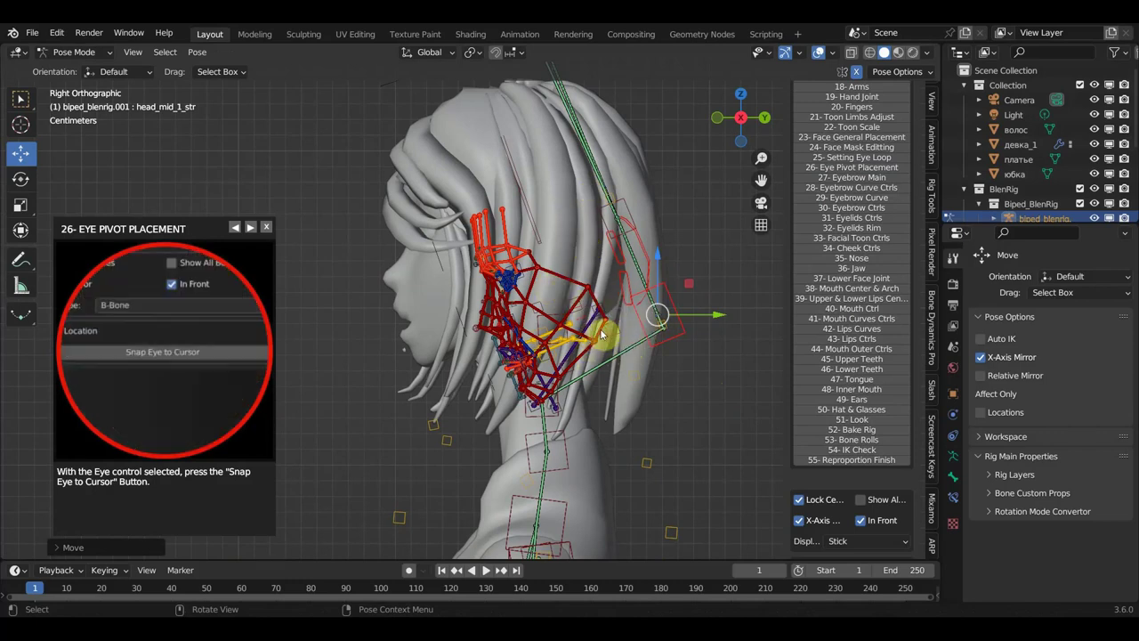
Nudge eyeglasses_free and head_mid_2_str into place and orbit to check the fit.
left_click(468, 329)
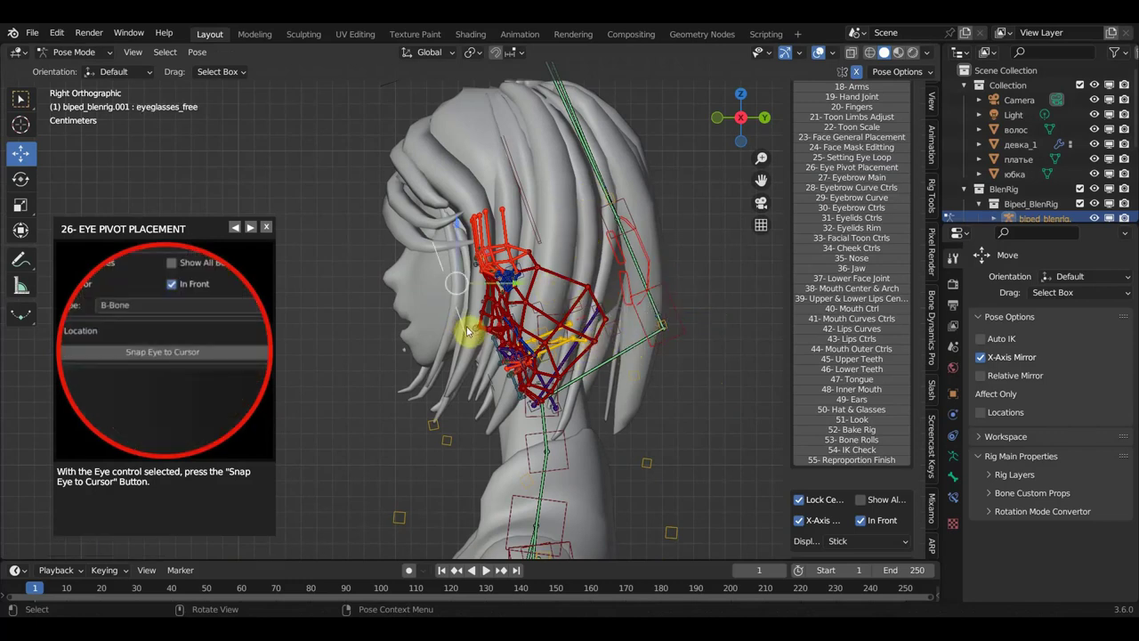
left_click_drag(471, 332, 487, 338)
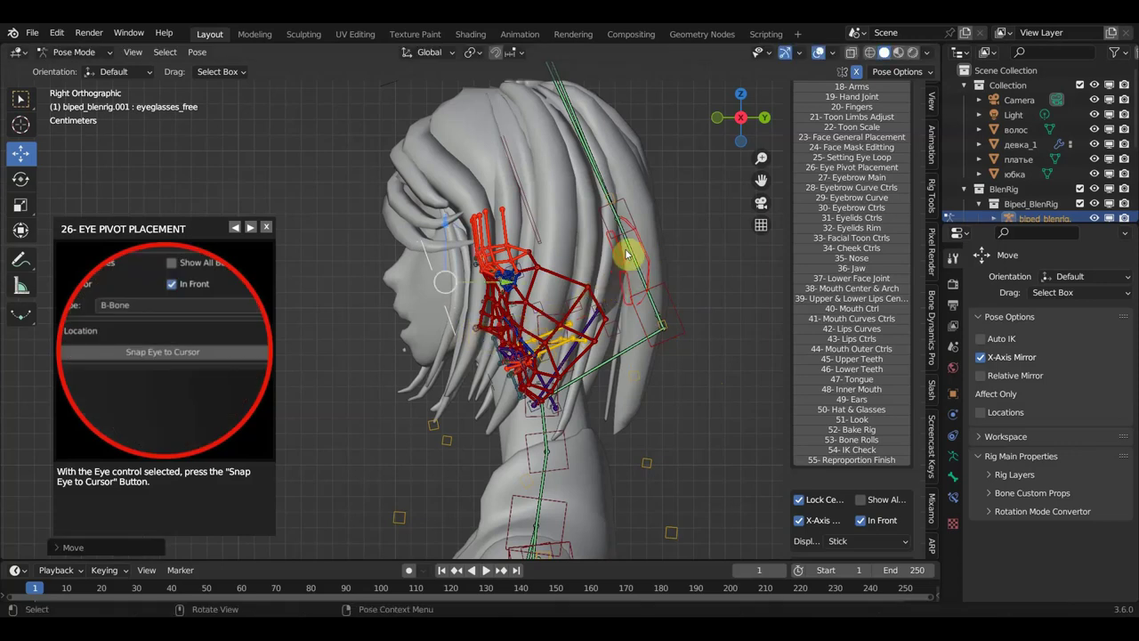
left_click_drag(658, 228, 657, 228)
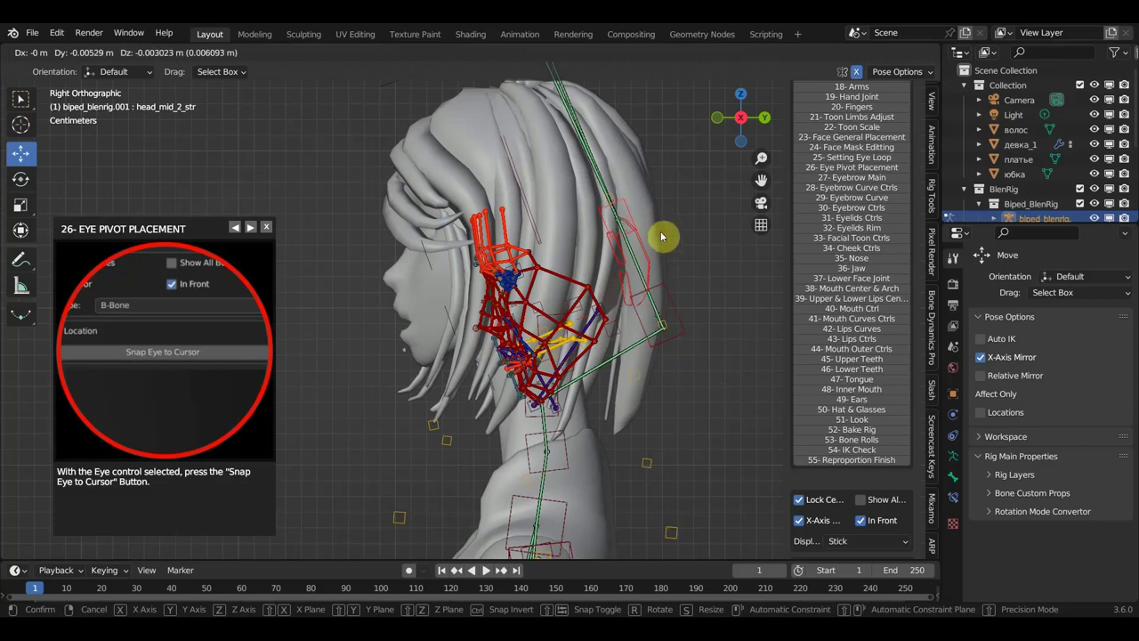
left_click_drag(657, 229, 661, 237)
mouse_move(570, 398)
middle_mouse_down()
mouse_move(652, 404)
mouse_move(575, 407)
mouse_move(544, 207)
middle_mouse_up()
In right view, move and rotate face_mstr_str to fit the facial rig to the girl's face.
left_click(540, 204)
key("KP_3")
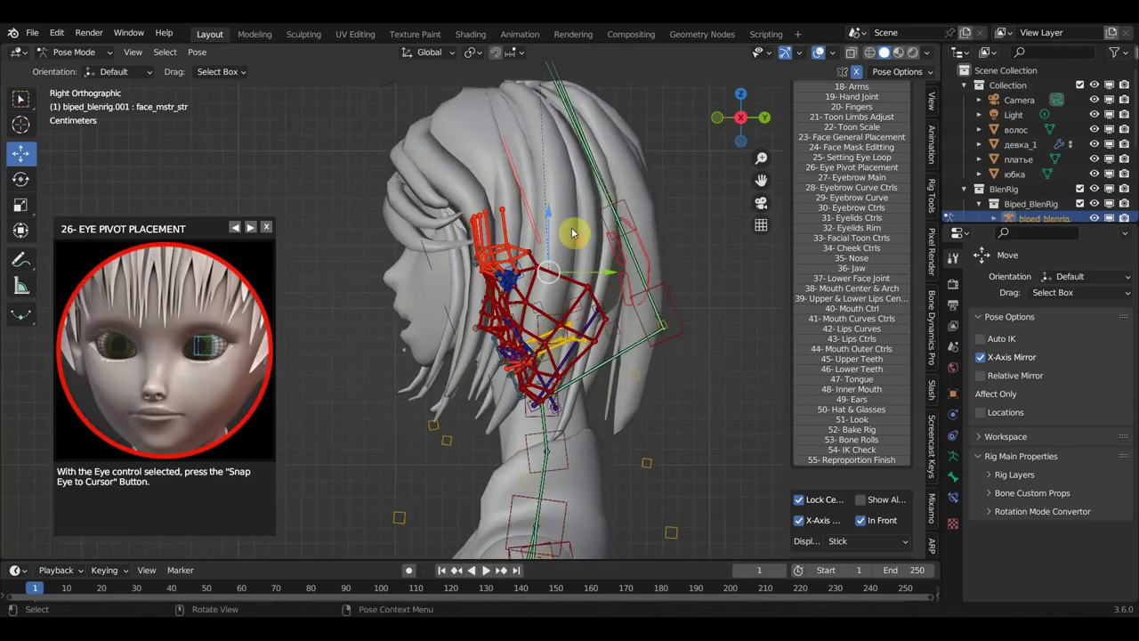
key("g")
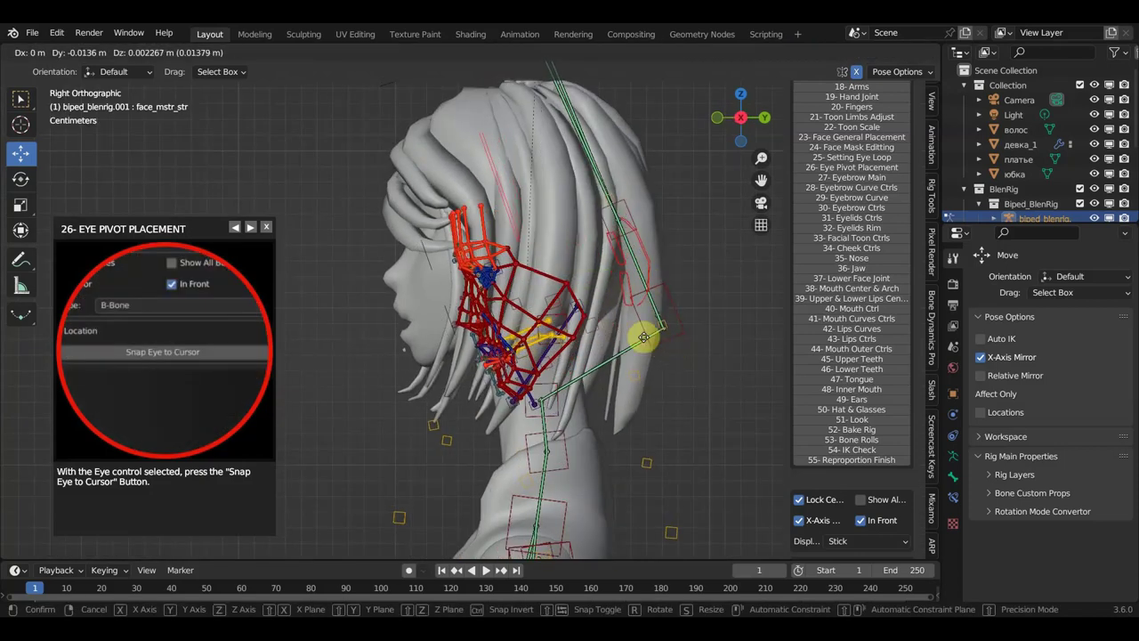
left_click(602, 318)
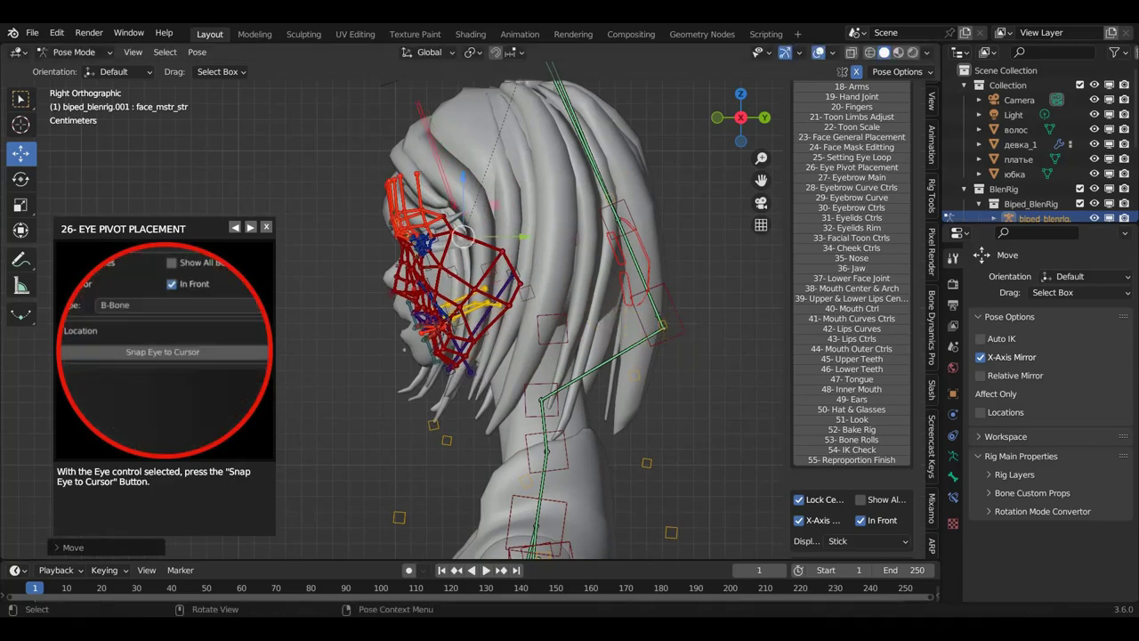
key("r")
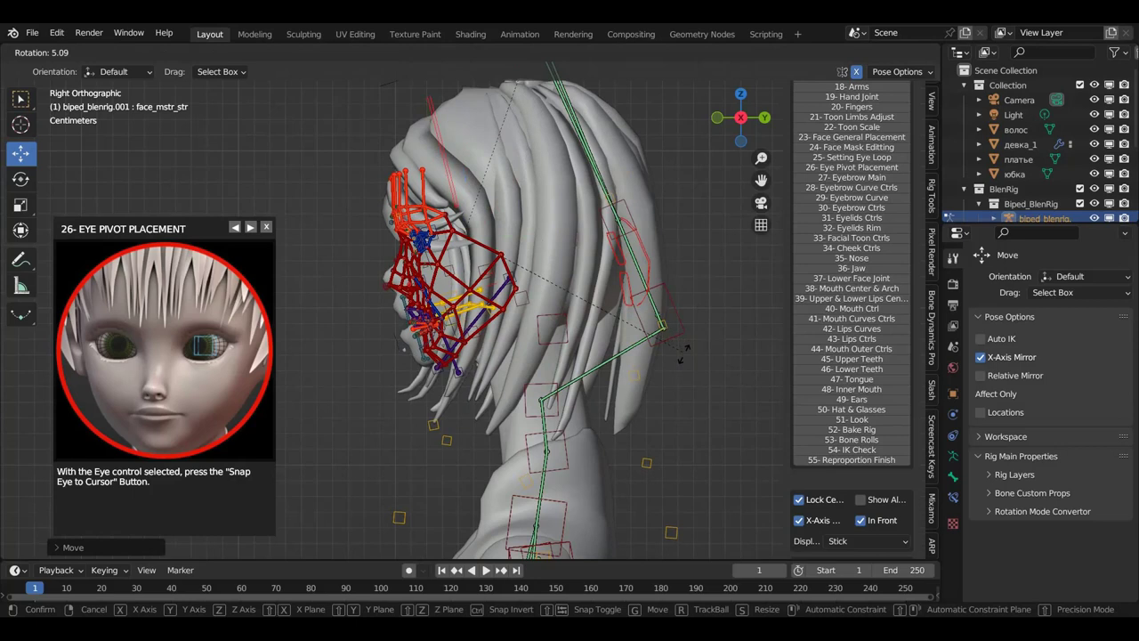
left_click(685, 365)
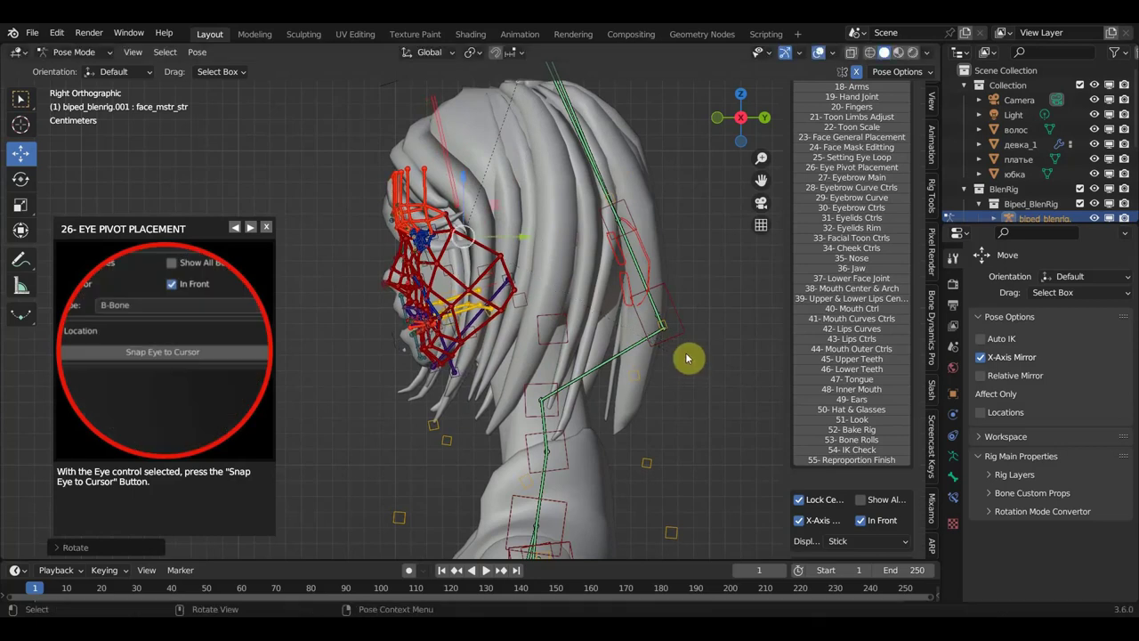
key("g")
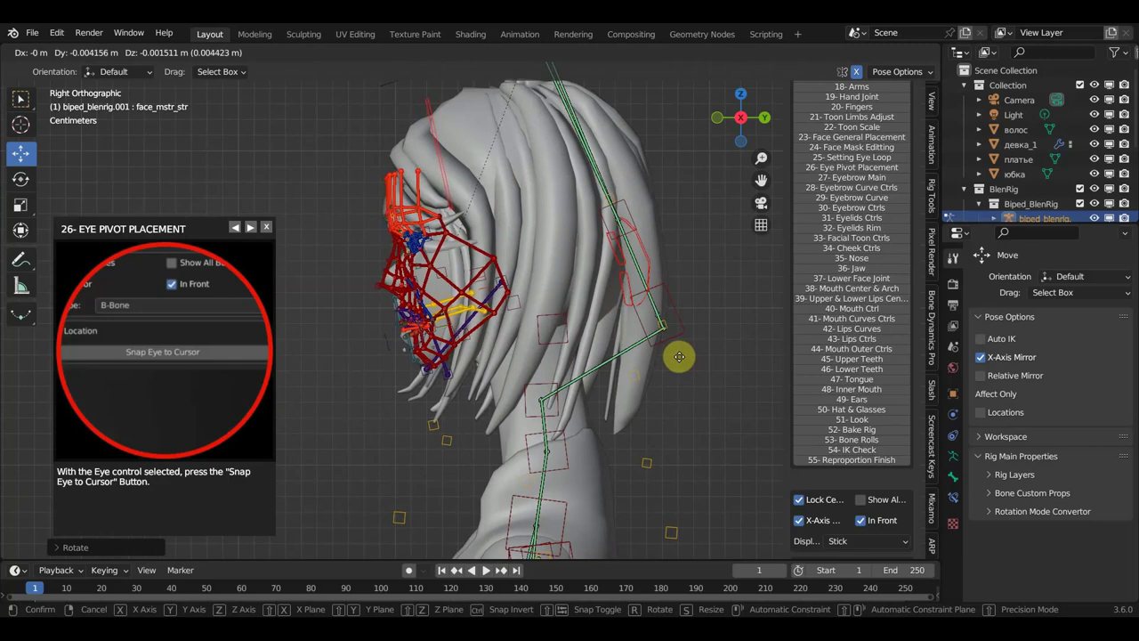
left_click(675, 356)
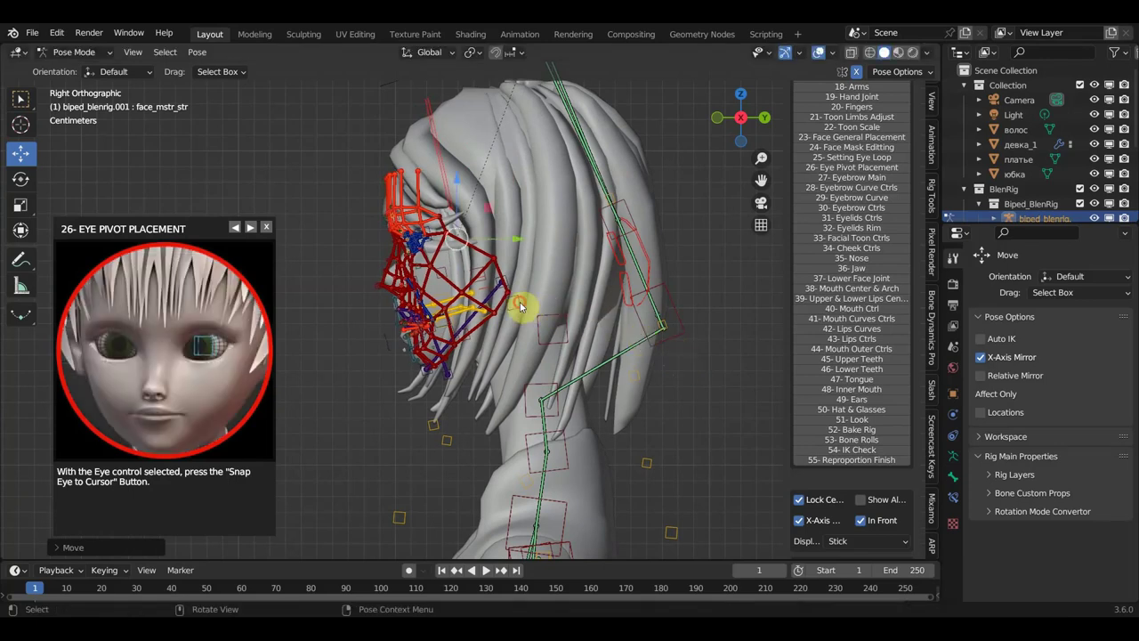
Drag the larynx, head_mid_2_str and neck_ctrl_4_str bones into place and push the face rig forward.
left_click_drag(527, 310, 529, 307)
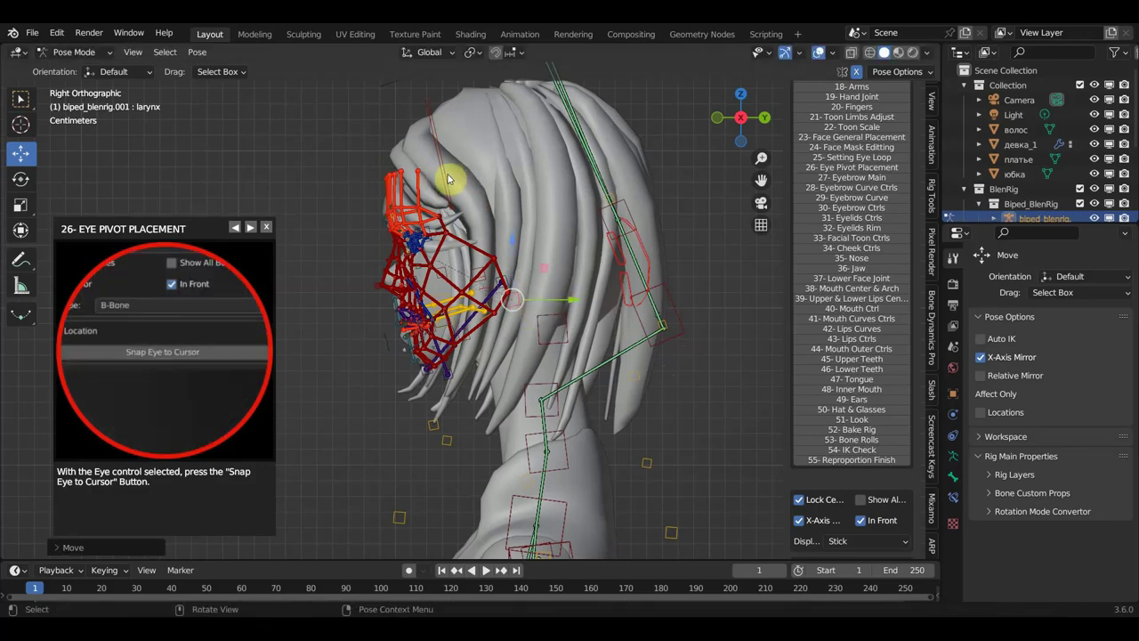
mouse_move(703, 256)
left_mouse_down()
mouse_move(661, 264)
mouse_move(682, 312)
mouse_move(666, 329)
mouse_move(657, 316)
left_mouse_up()
mouse_move(574, 336)
left_mouse_down()
mouse_move(469, 325)
mouse_move(481, 328)
left_mouse_up()
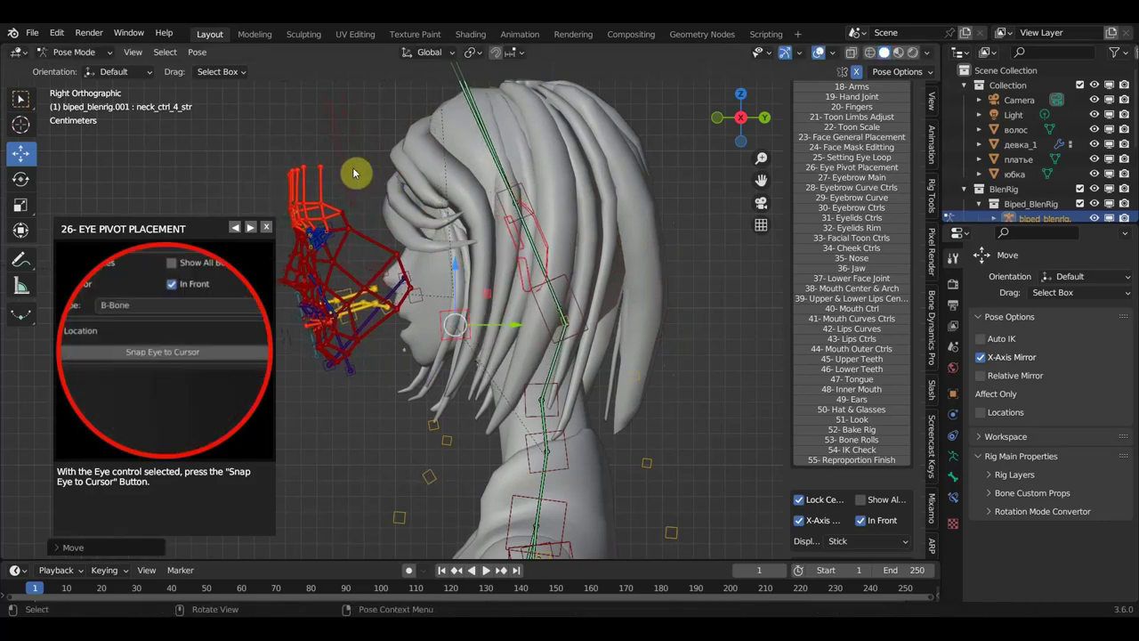
left_click_drag(349, 172, 445, 174)
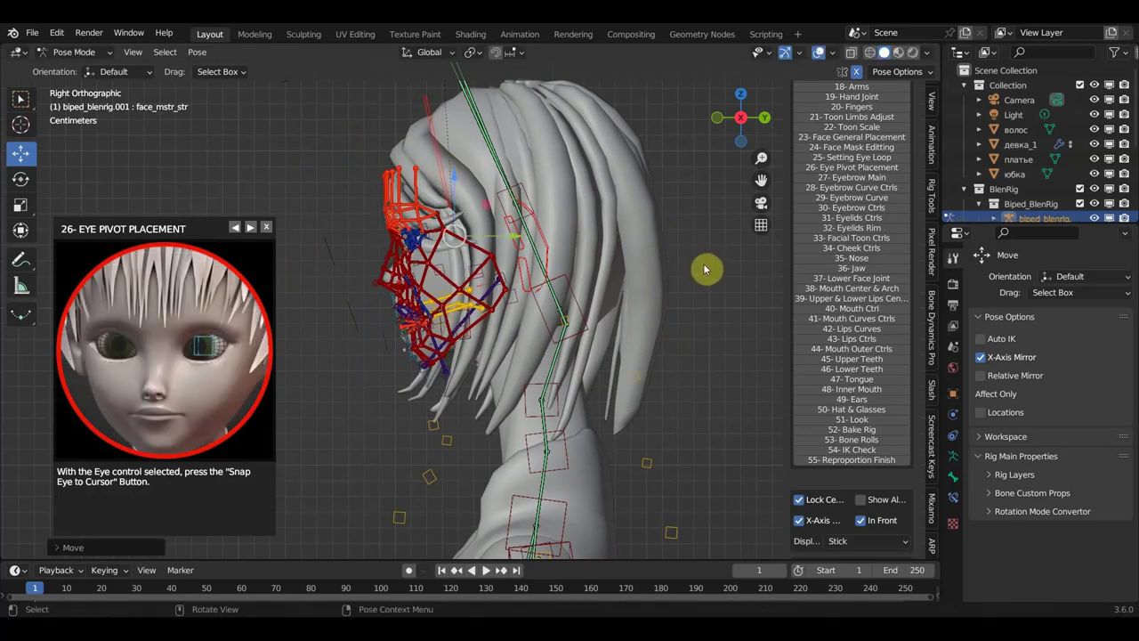
Drag the head_str bone's tip up to the skull top, then select neck_ctrl_3_str and orbit to inspect.
scroll(667, 249, "down", 3)
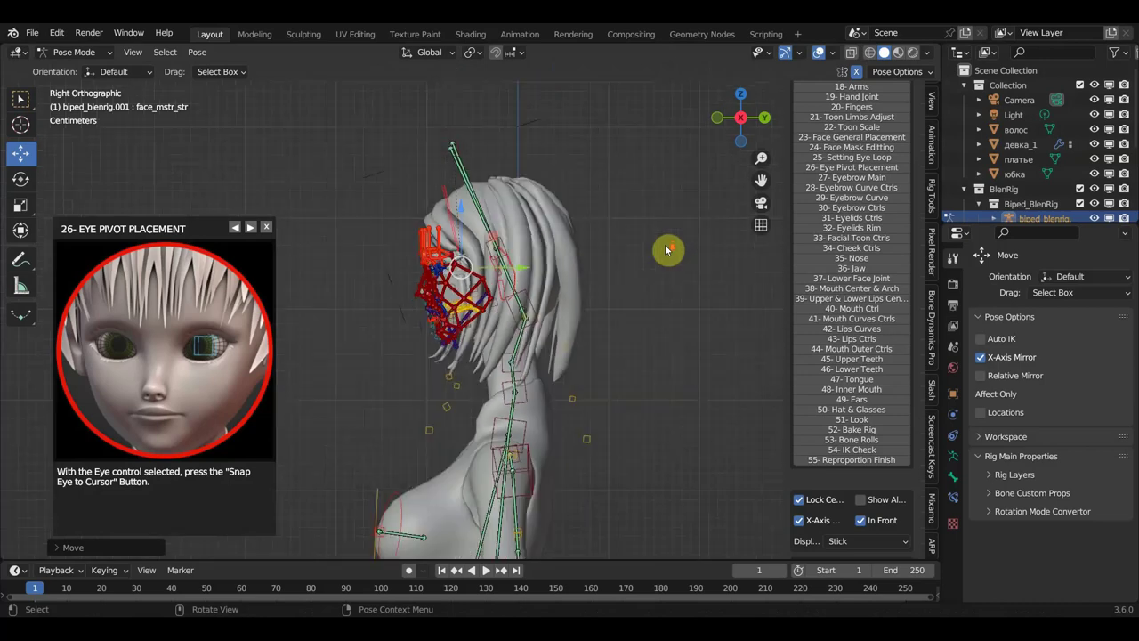
left_click(462, 144)
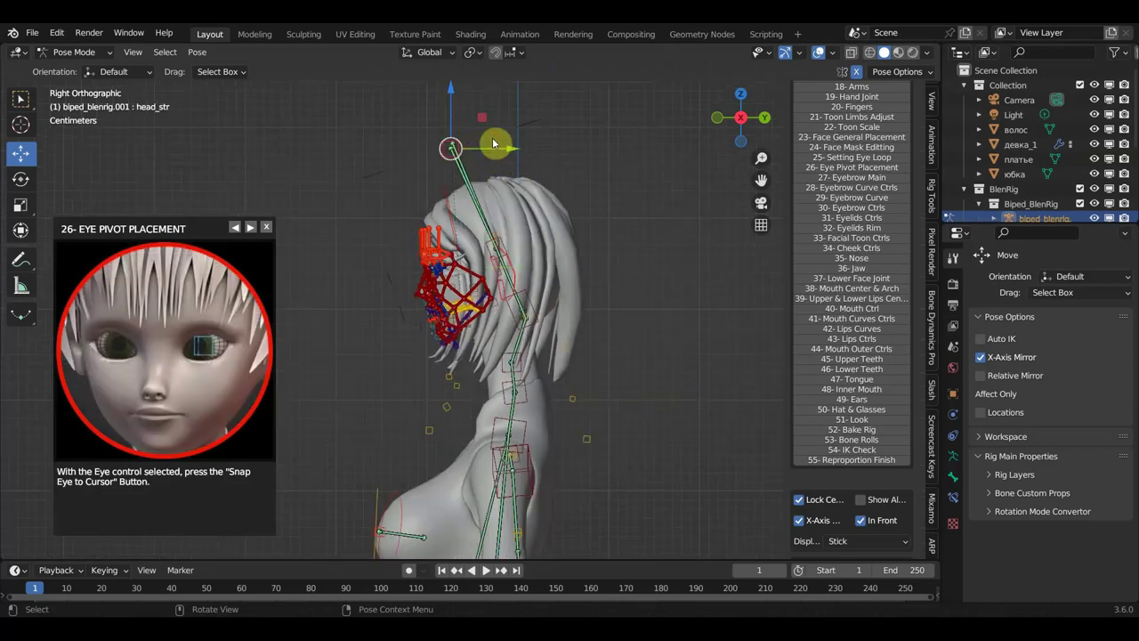
left_click_drag(504, 144, 527, 138)
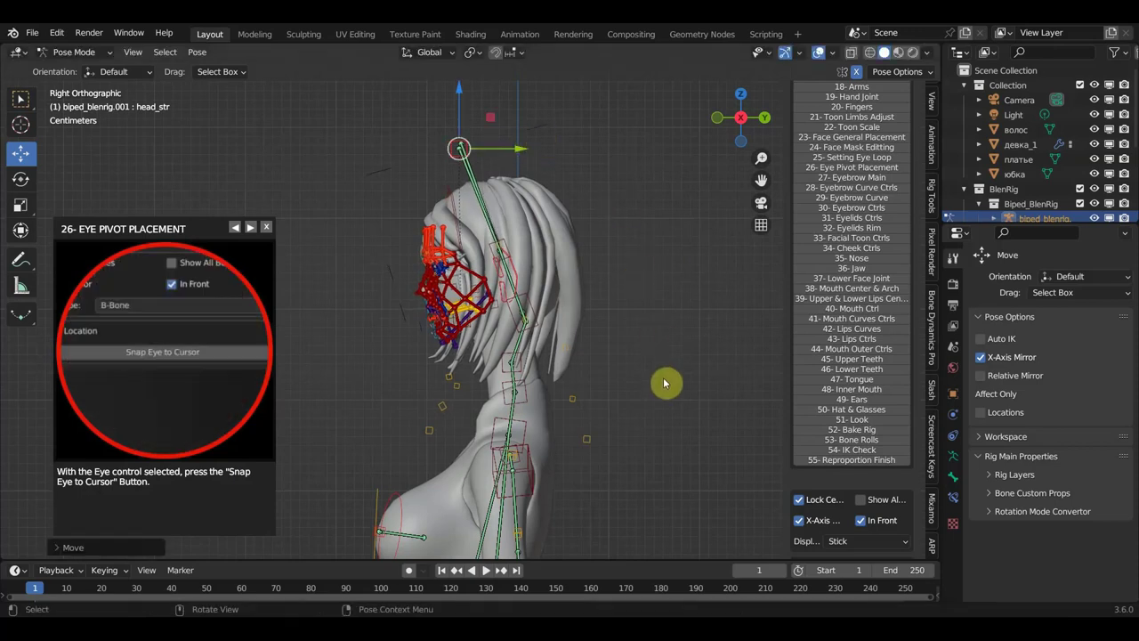
left_click(519, 366)
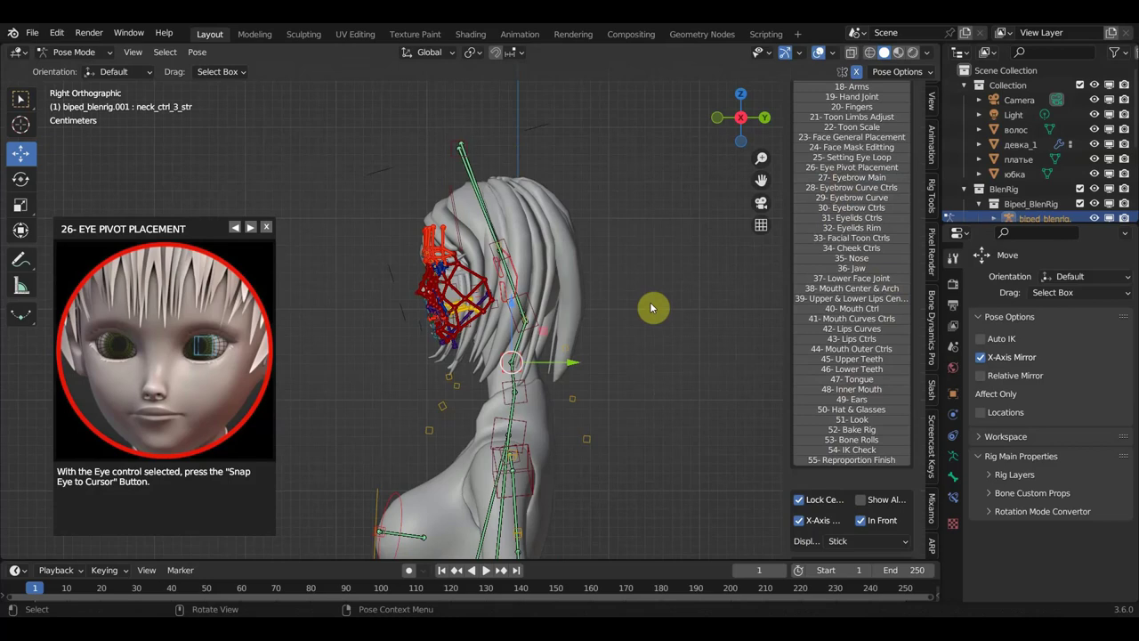
mouse_move(658, 301)
middle_mouse_down()
mouse_move(770, 318)
mouse_move(666, 311)
middle_mouse_up()
In front view, move brow_mstr_L onto the girl's left eyebrow and save девка1.blend.
key("KP_3")
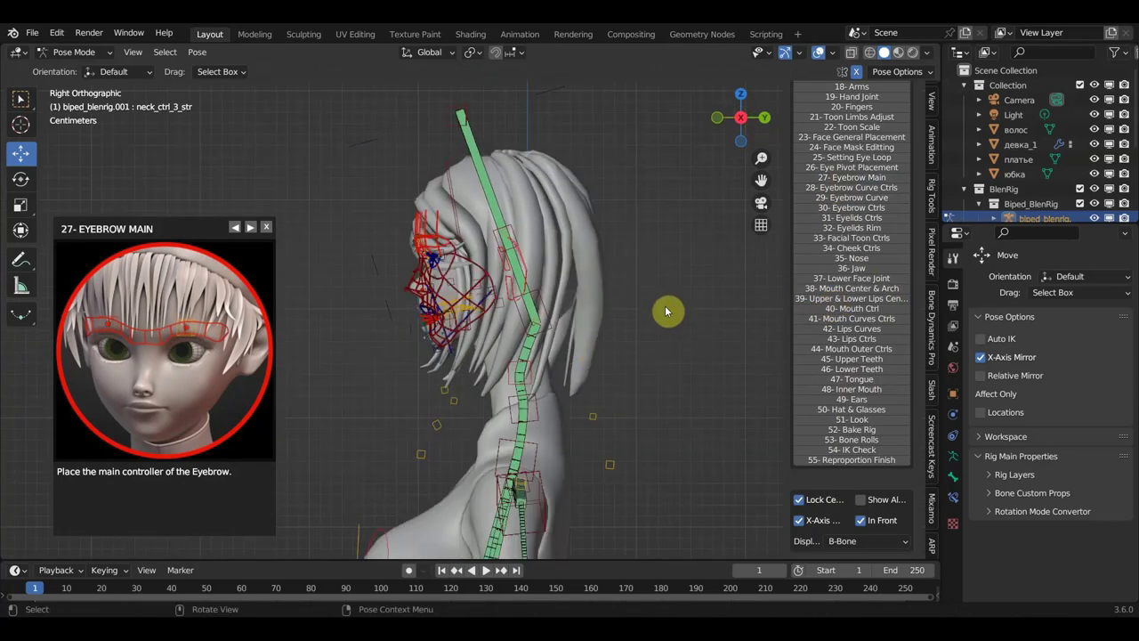
middle_click_drag(667, 311, 750, 320)
key("KP_1")
scroll(637, 281, "up", 5)
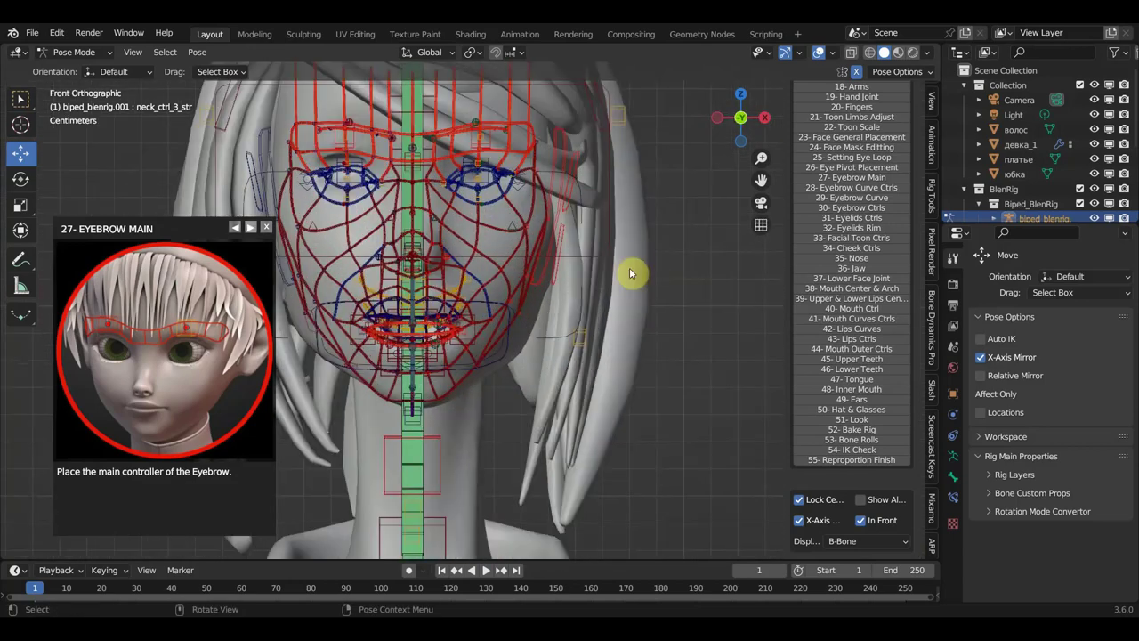
left_click(474, 139)
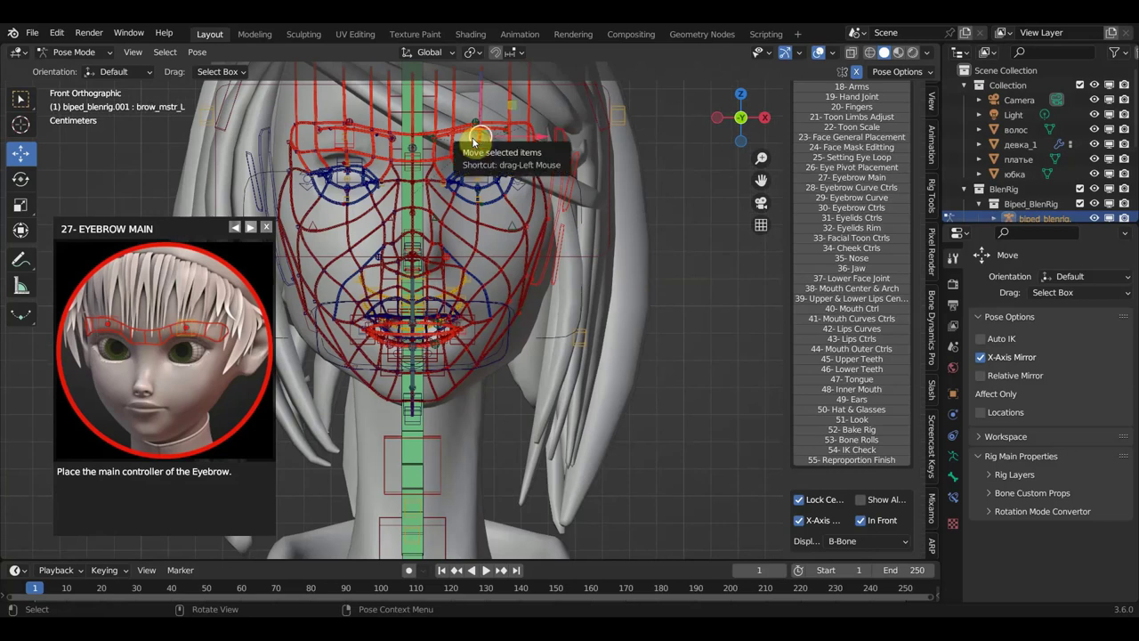
key("g")
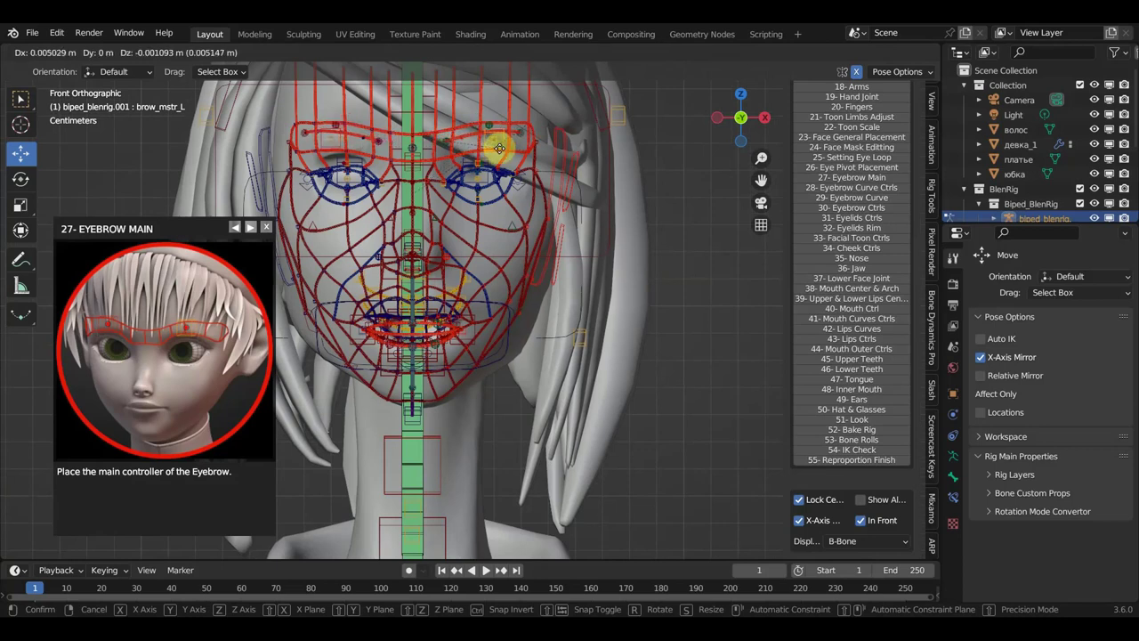
left_click(499, 148)
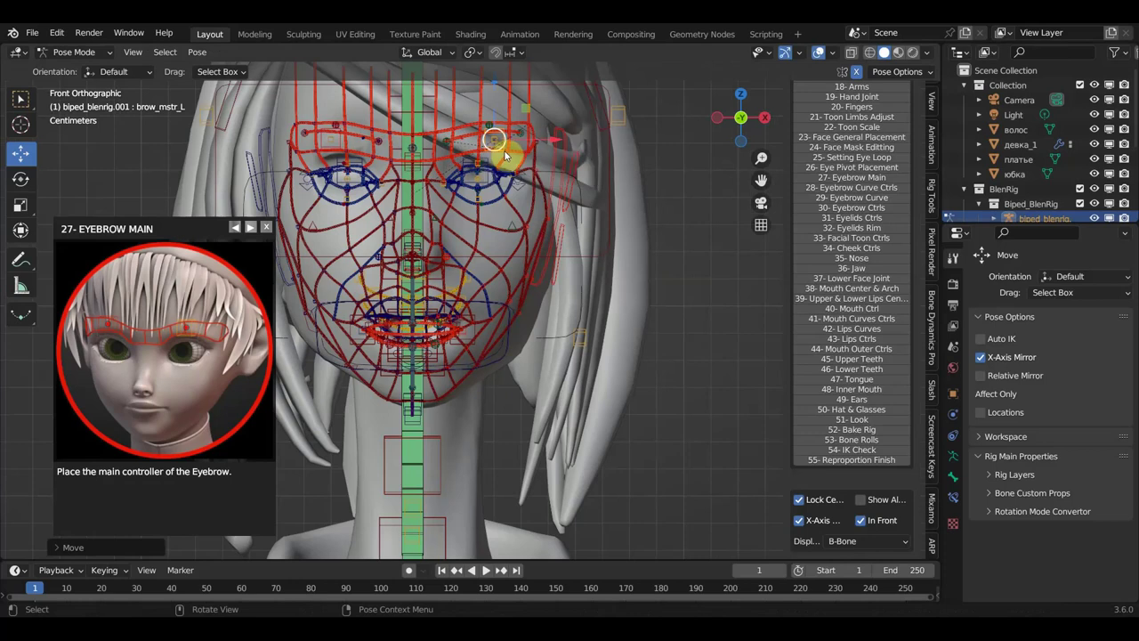
left_click(40, 35)
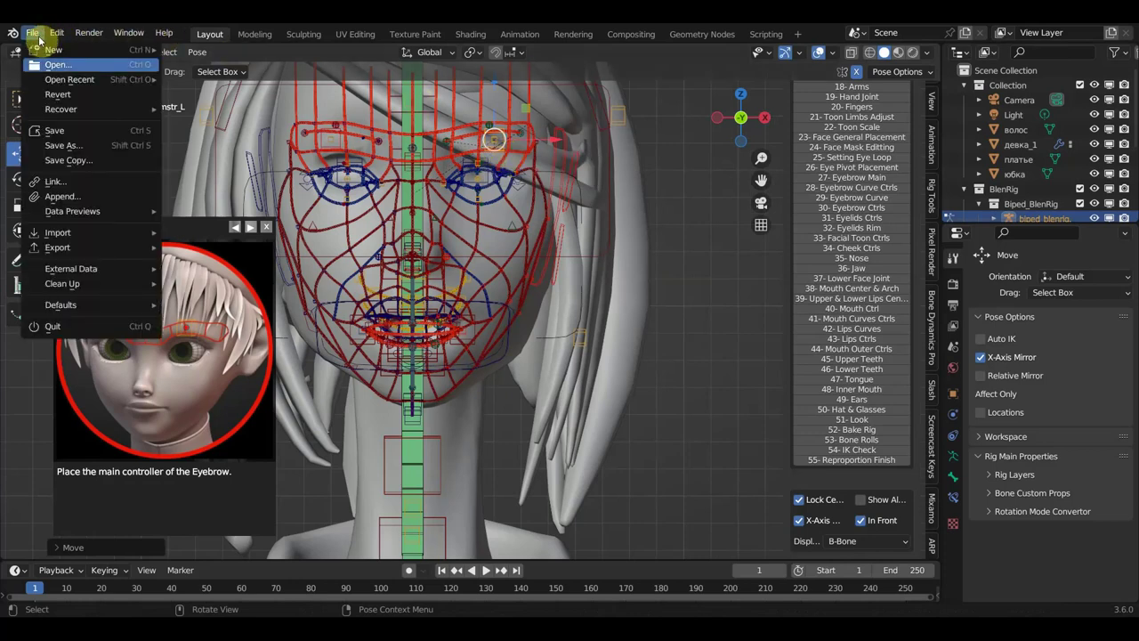
left_click(64, 130)
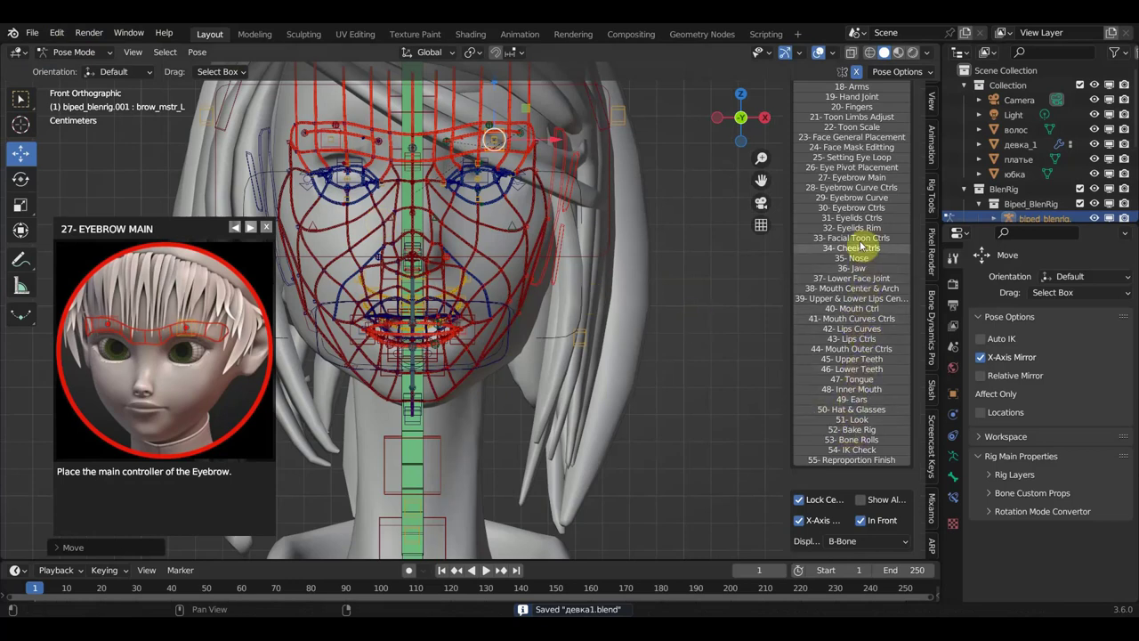
Load step 28, Eyebrow Curve Ctrls, in the BlenRig assistant list.
left_click(845, 190)
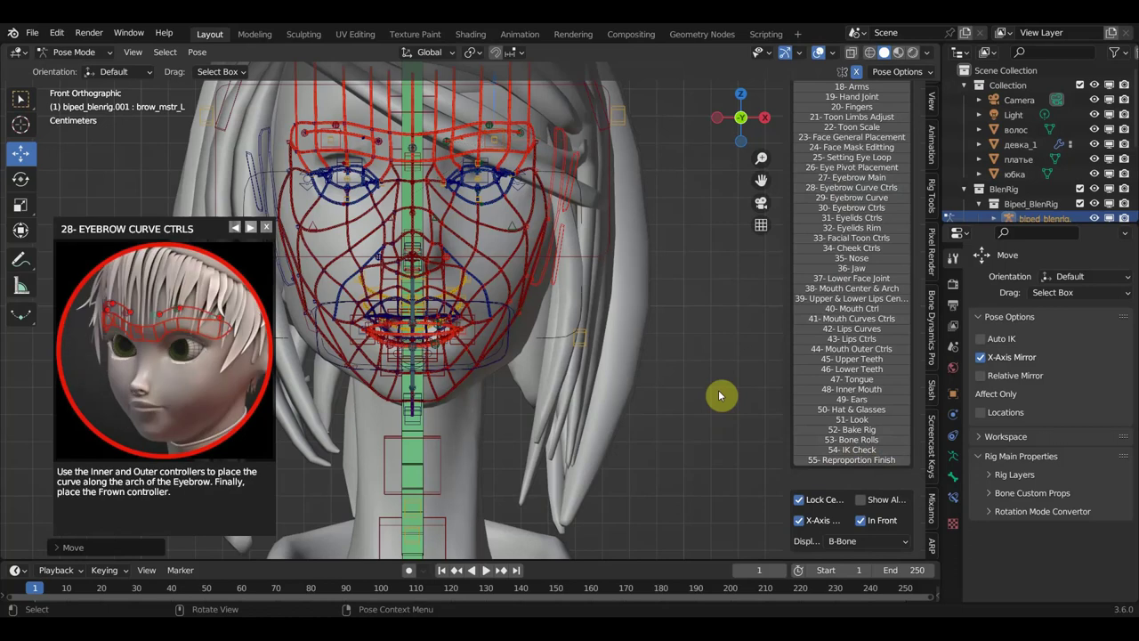
key("Right")
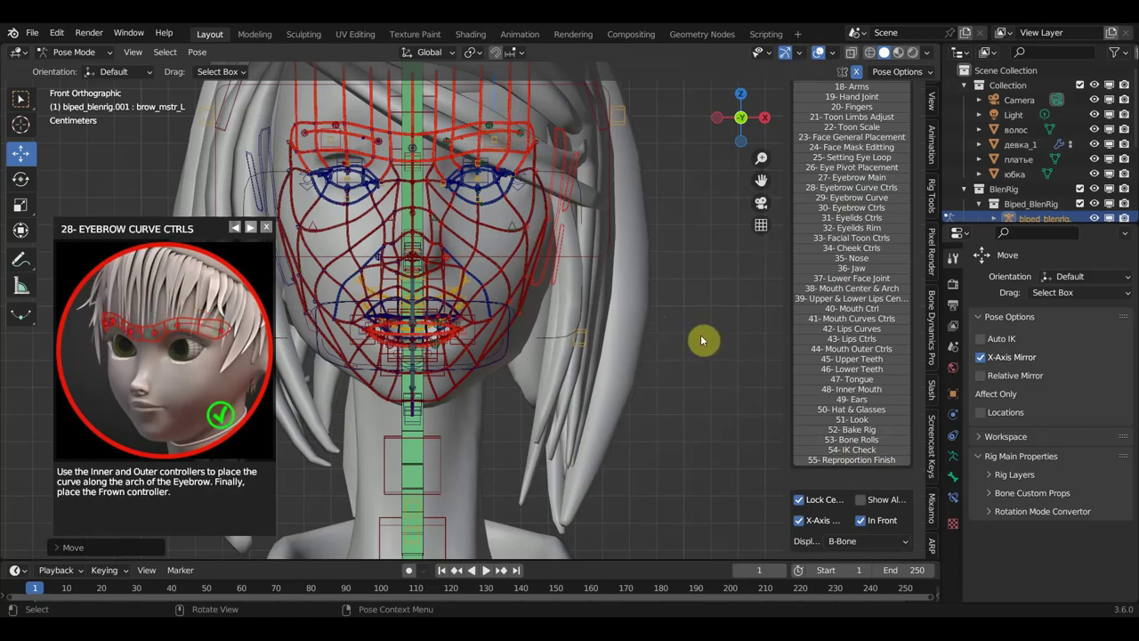
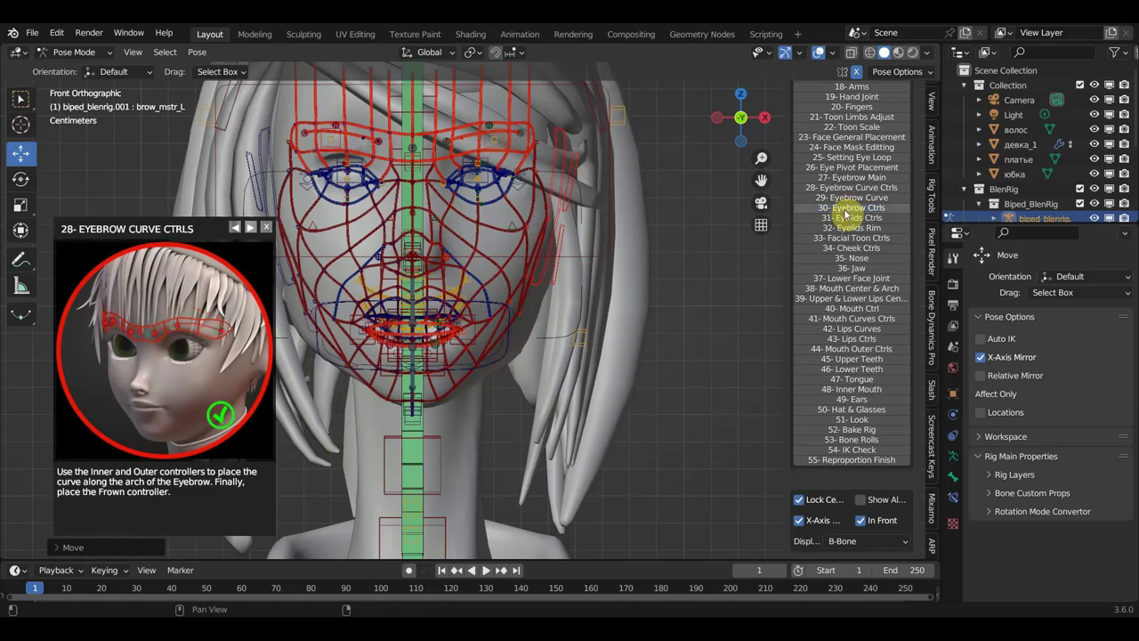
Switch the BlenRig guide to step 30, Eyebrow Ctrls, and return to front orthographic view.
left_click(845, 211)
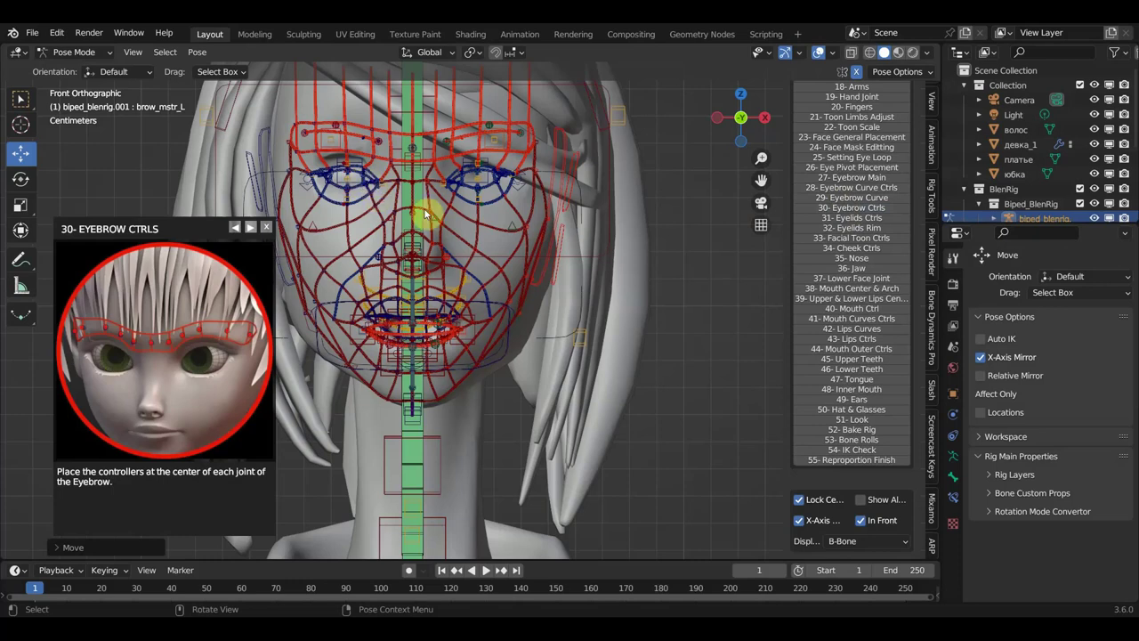
scroll(454, 189, "down", 2)
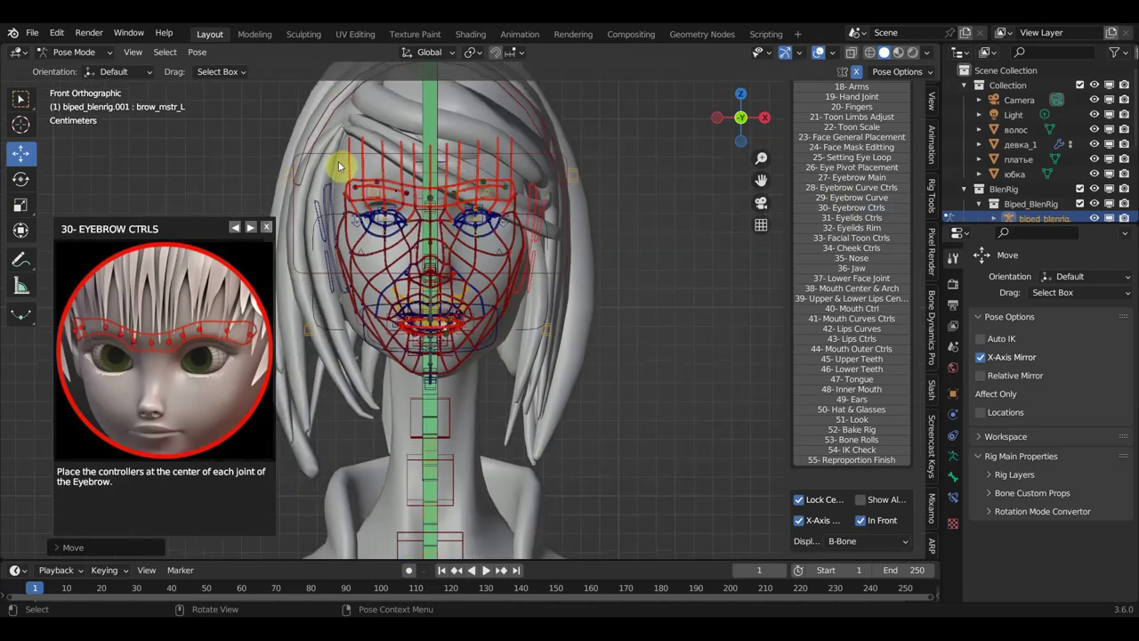
mouse_move(444, 196)
middle_mouse_down()
mouse_move(296, 221)
mouse_move(450, 137)
middle_mouse_up()
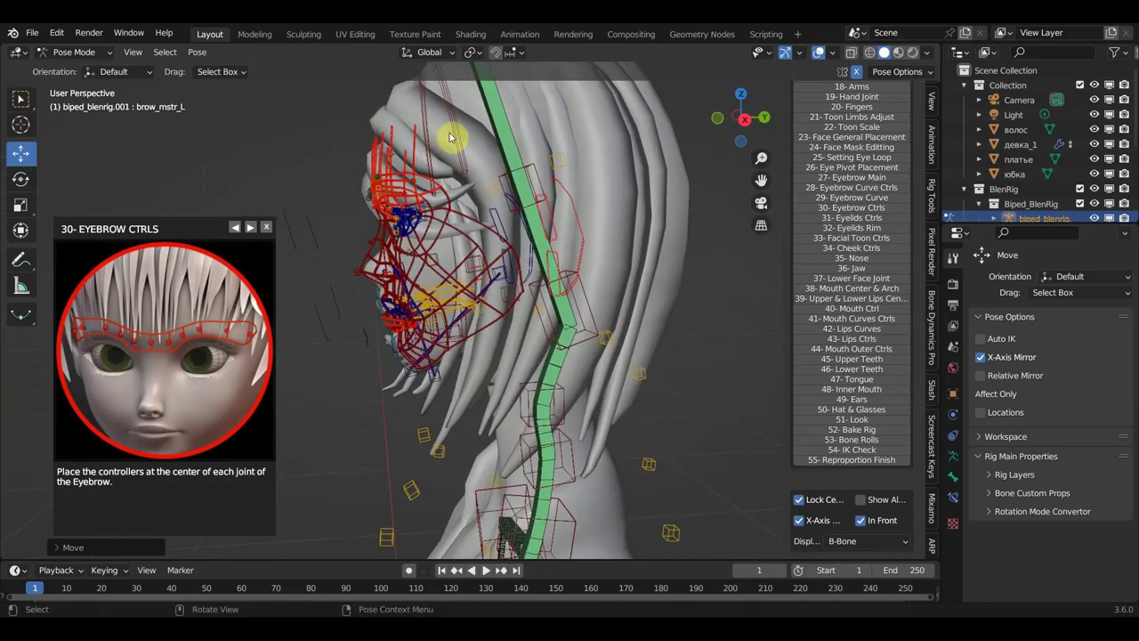
key("KP_1")
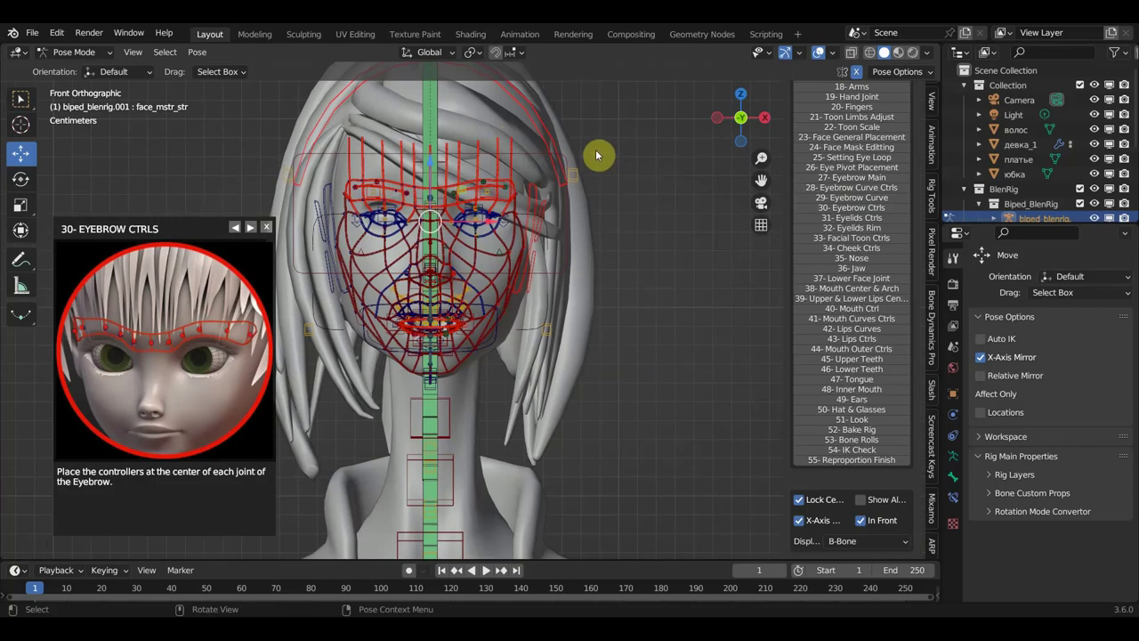
Reposition face_mstr_str and neck_ctrl_4_str to fit the girl's face.
key("g")
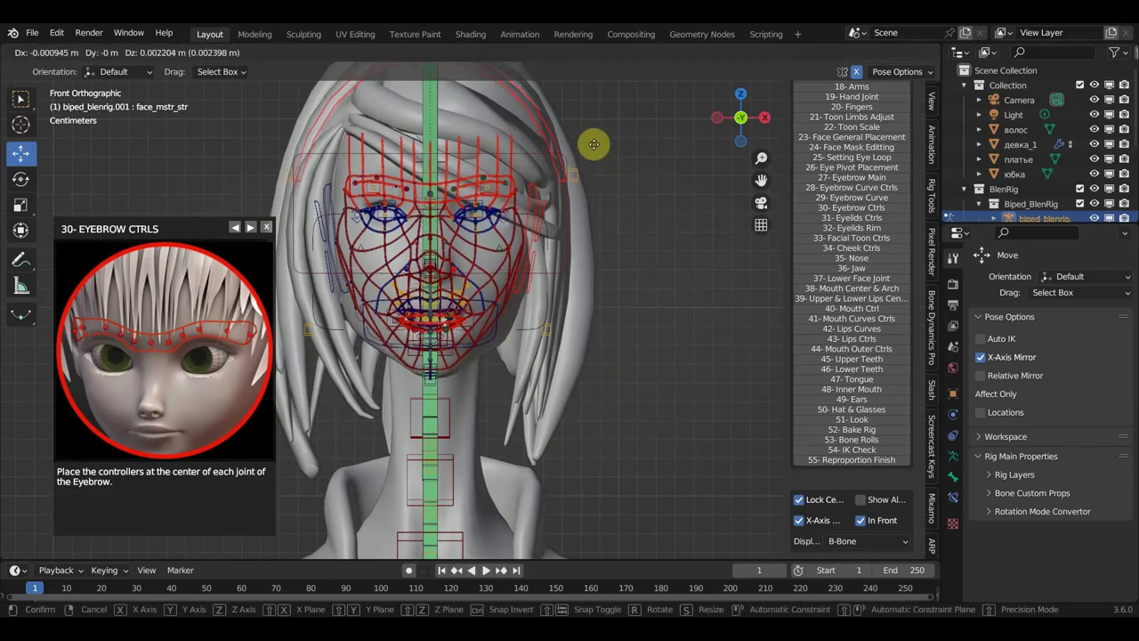
left_click(594, 144)
scroll(492, 316, "up", 2)
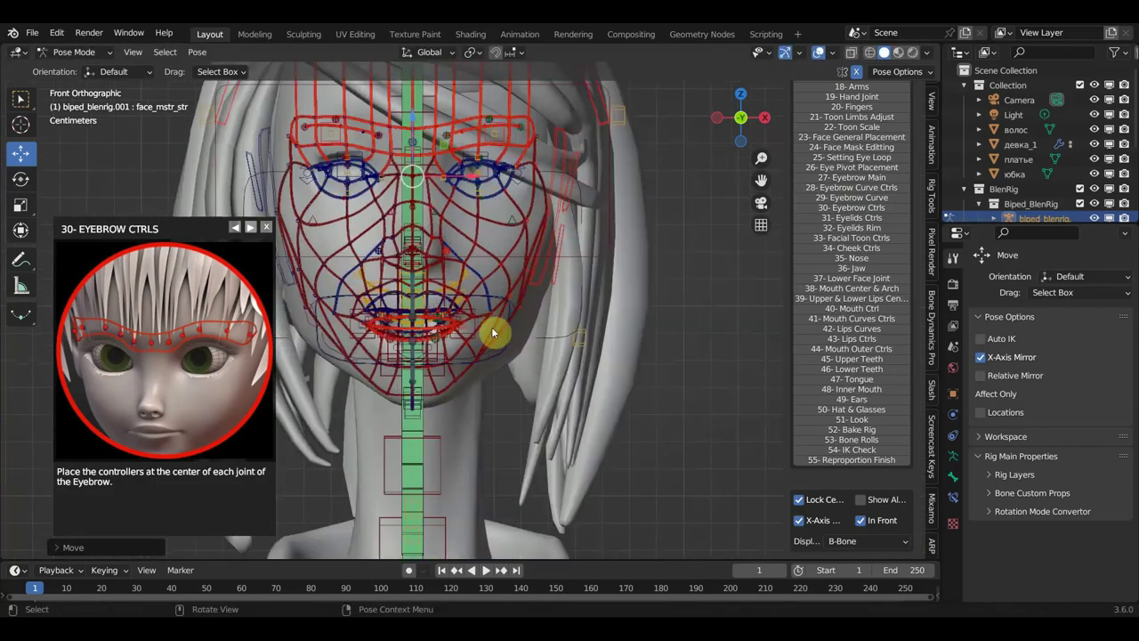
left_click(438, 353)
key("g")
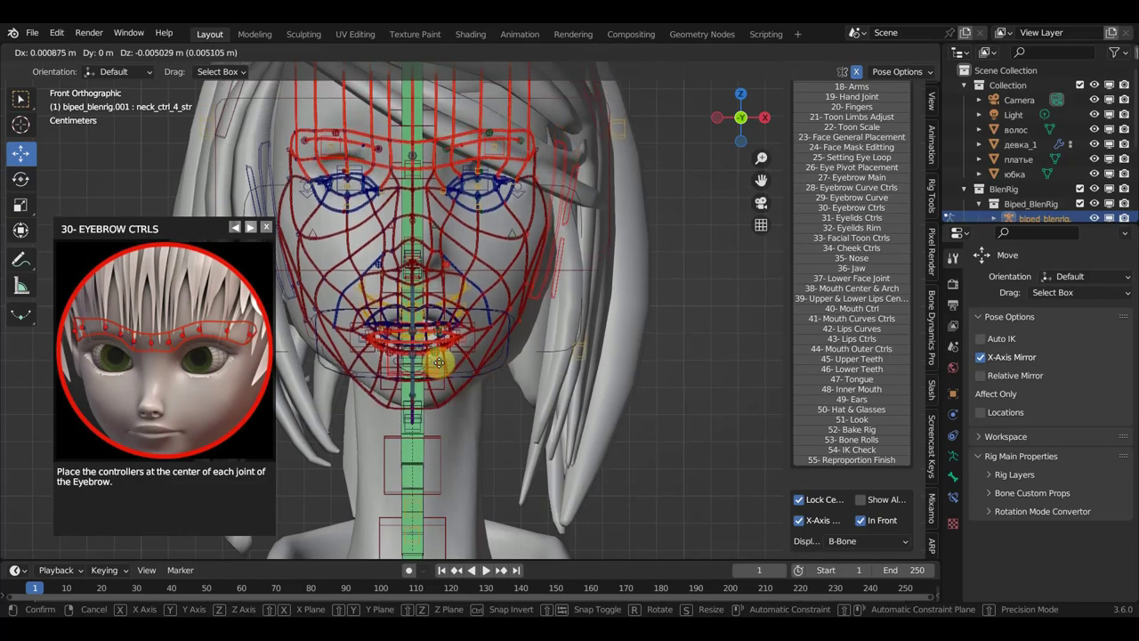
left_click(438, 362)
scroll(455, 260, "down", 2)
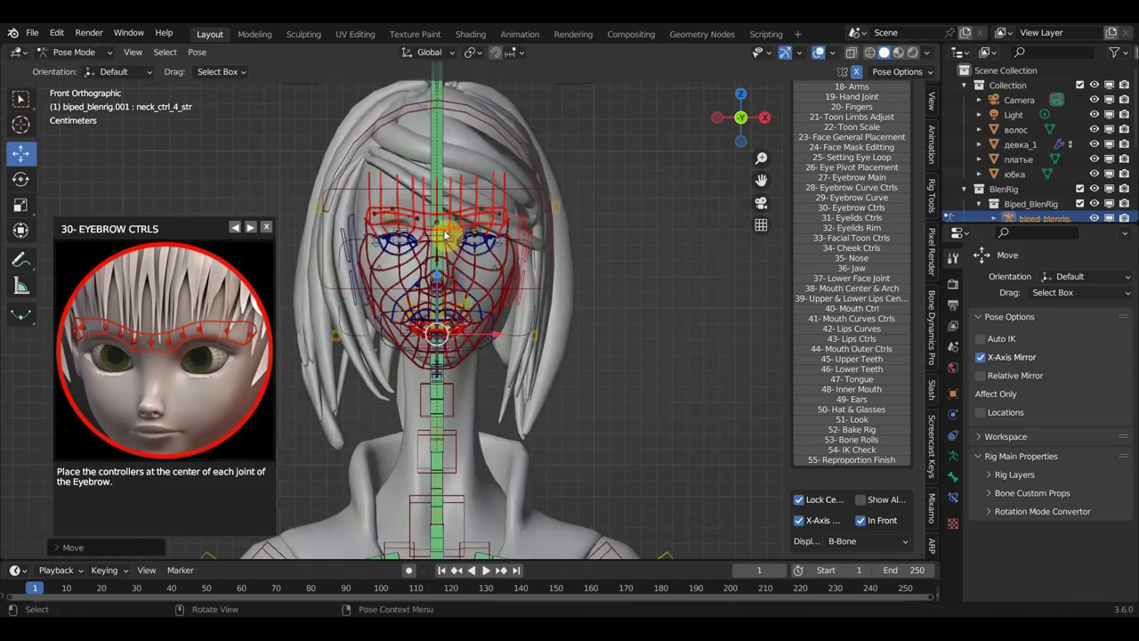
scroll(450, 223, "down", 2)
Raise the head_str control at the top of the head in two moves.
left_click(459, 153)
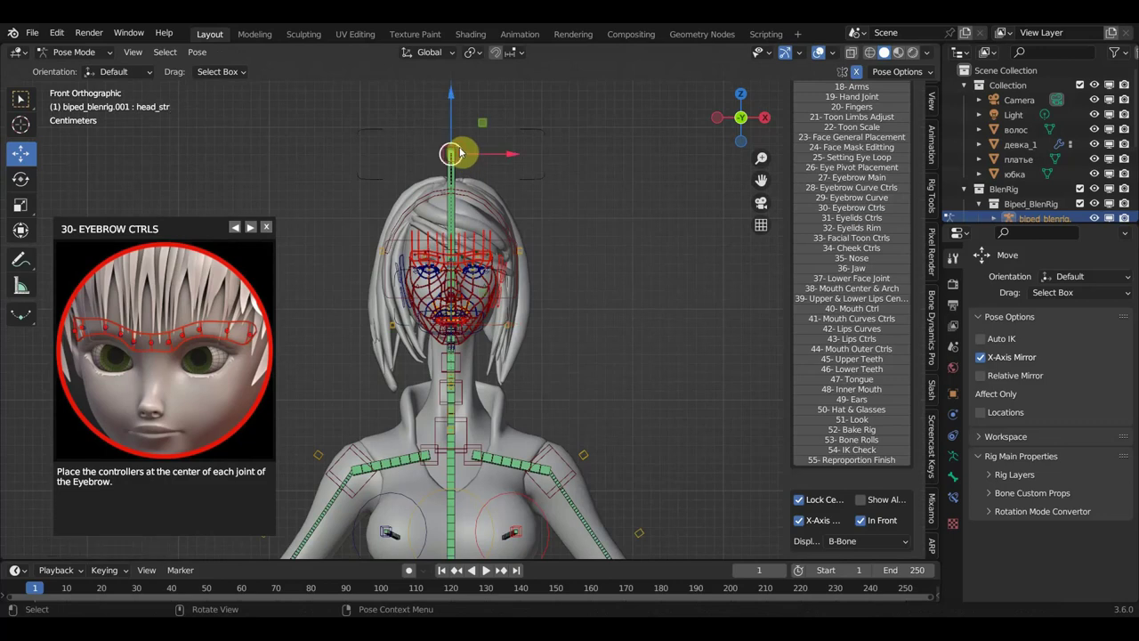
key("g")
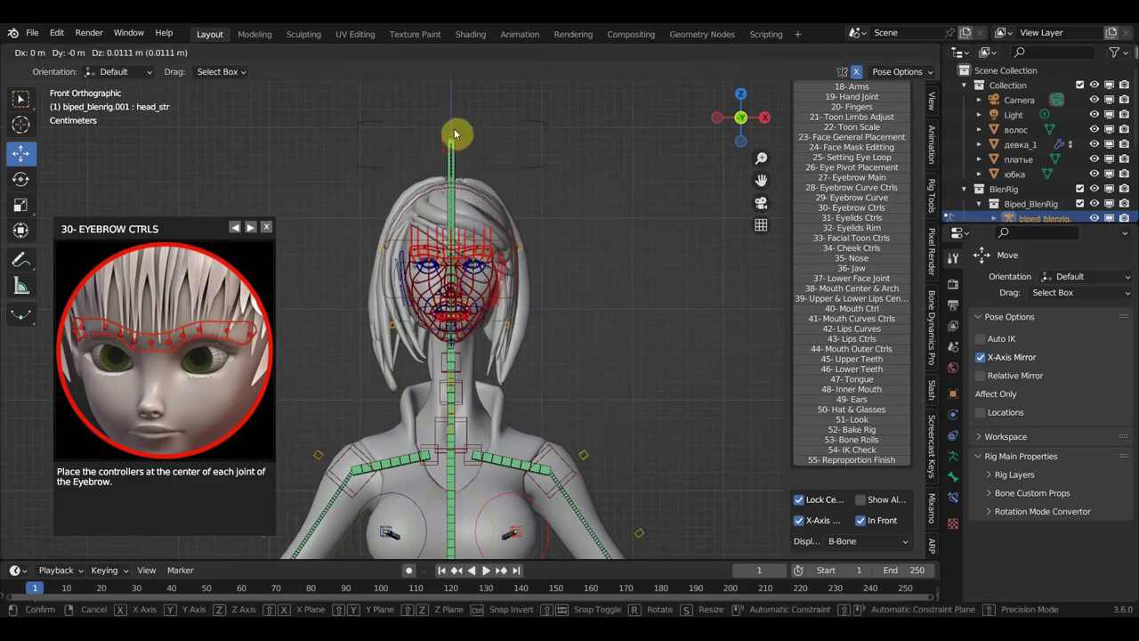
left_click(454, 133)
scroll(455, 138, "up", 2)
scroll(460, 152, "up", 3)
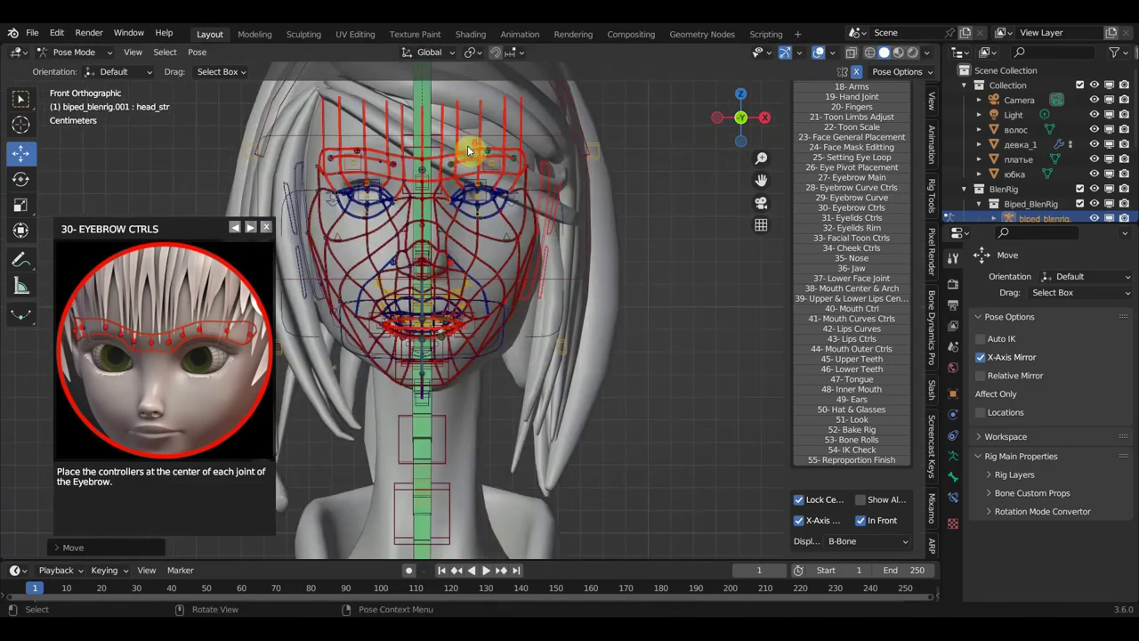
scroll(470, 152, "down", 3)
key("g")
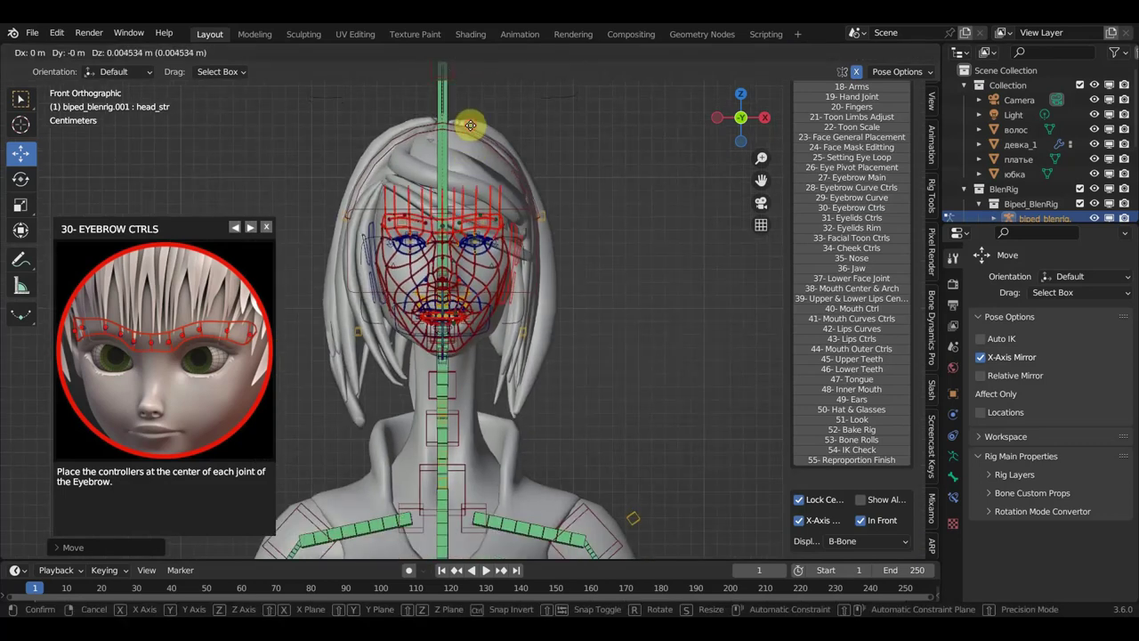
left_click(470, 125)
scroll(481, 338, "up", 2)
scroll(474, 328, "up", 1)
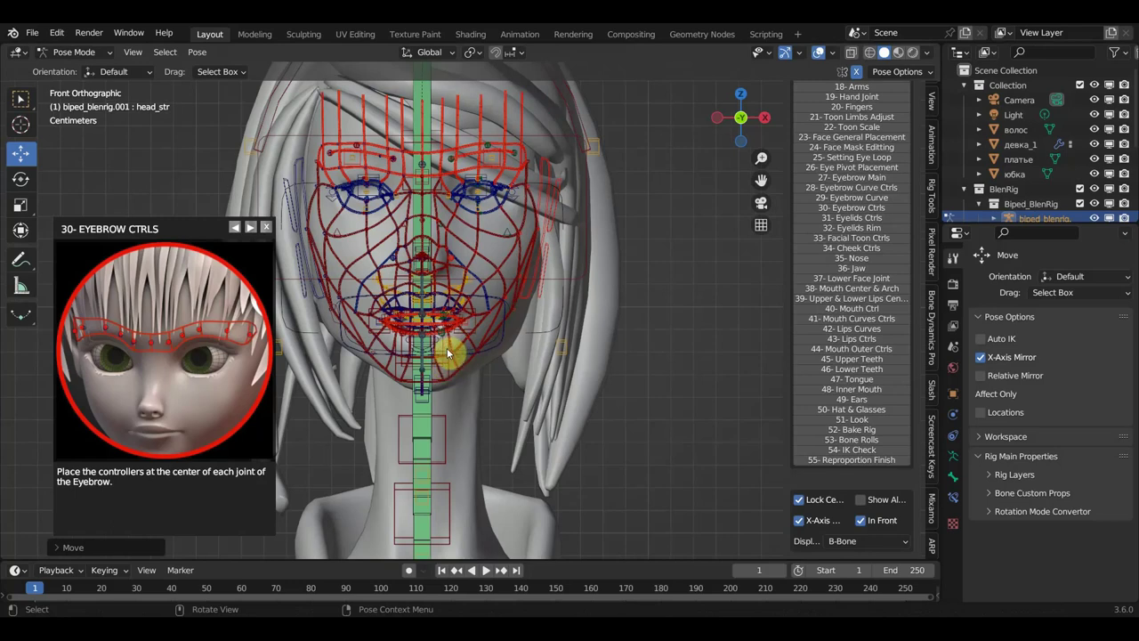
Reposition the head_mid_1_str chin control and the mouth_mstr_str control.
left_click(450, 356)
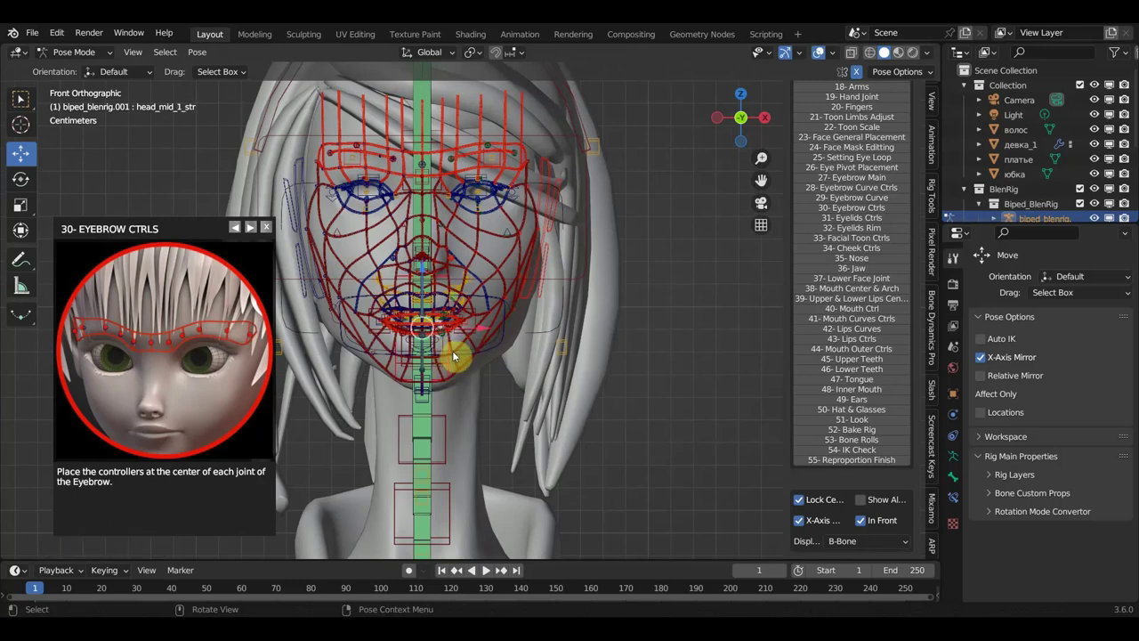
key("g")
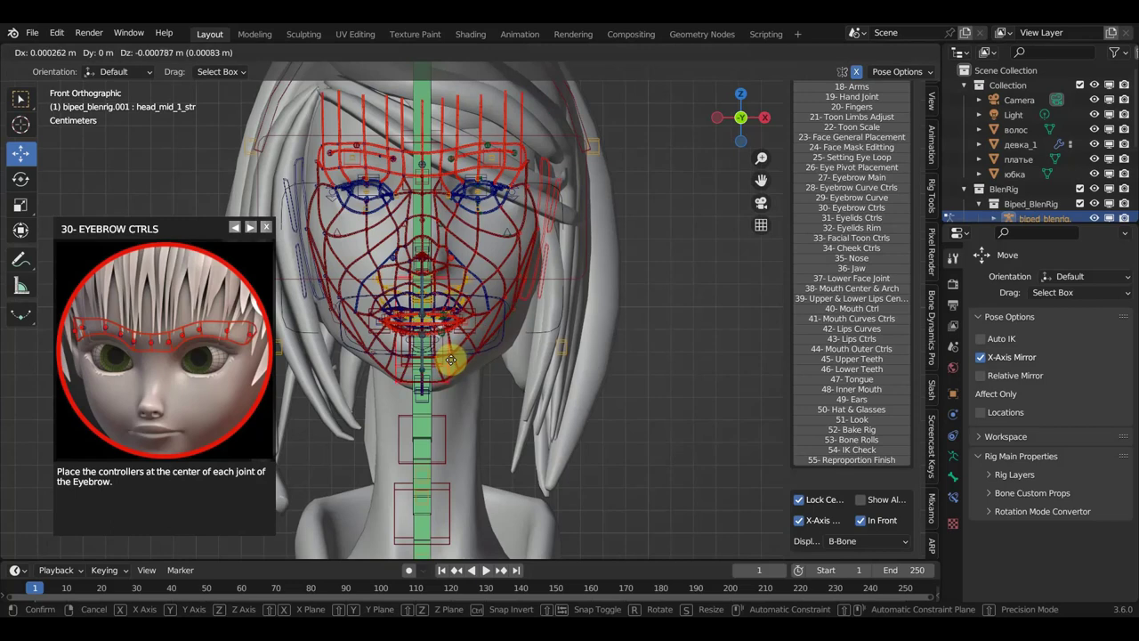
left_click(450, 356)
left_click(480, 295)
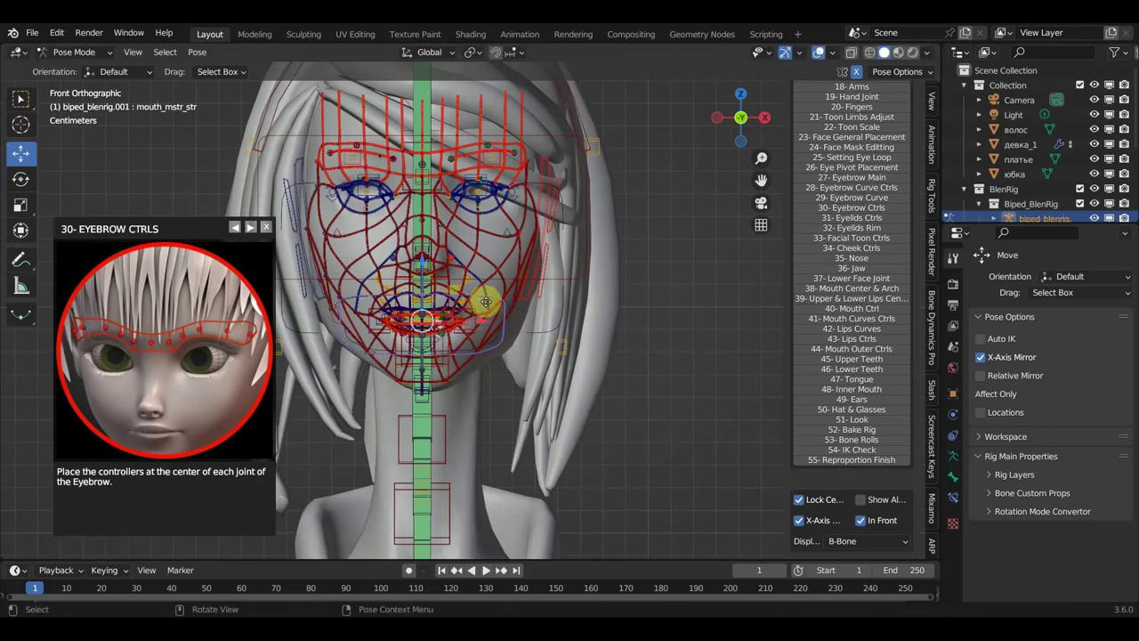
key("g")
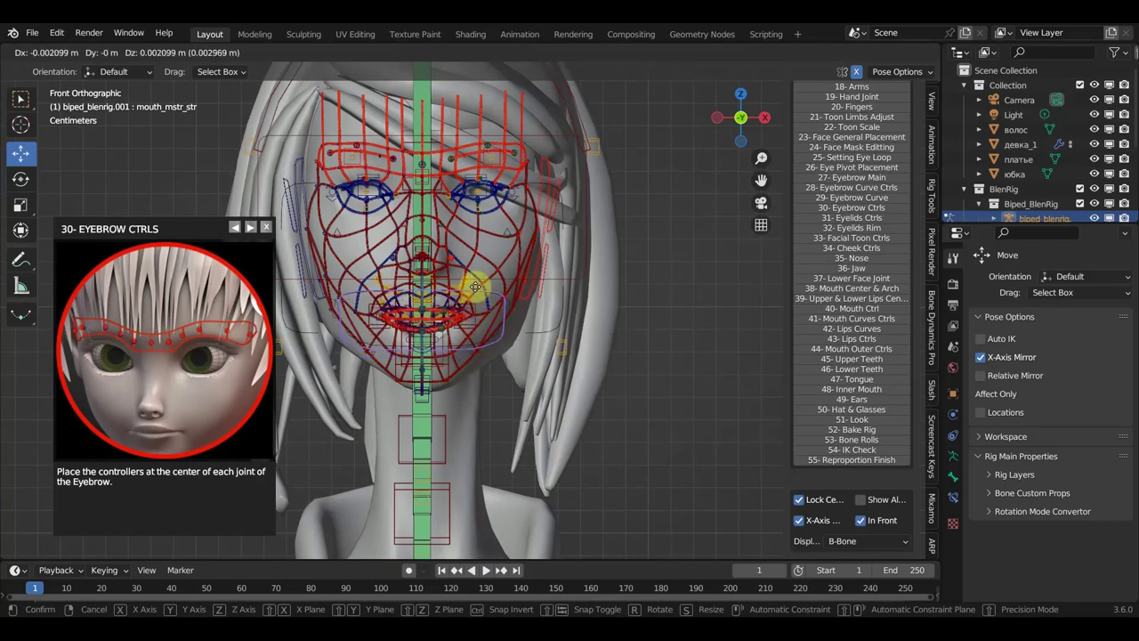
left_click(475, 292)
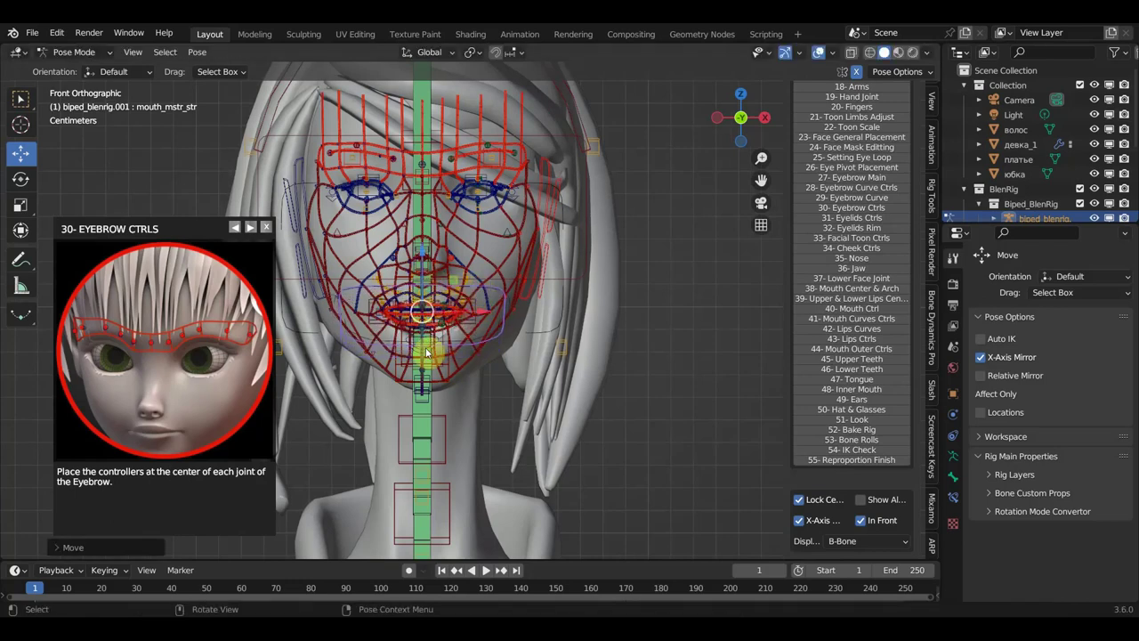
scroll(437, 361, "up", 1)
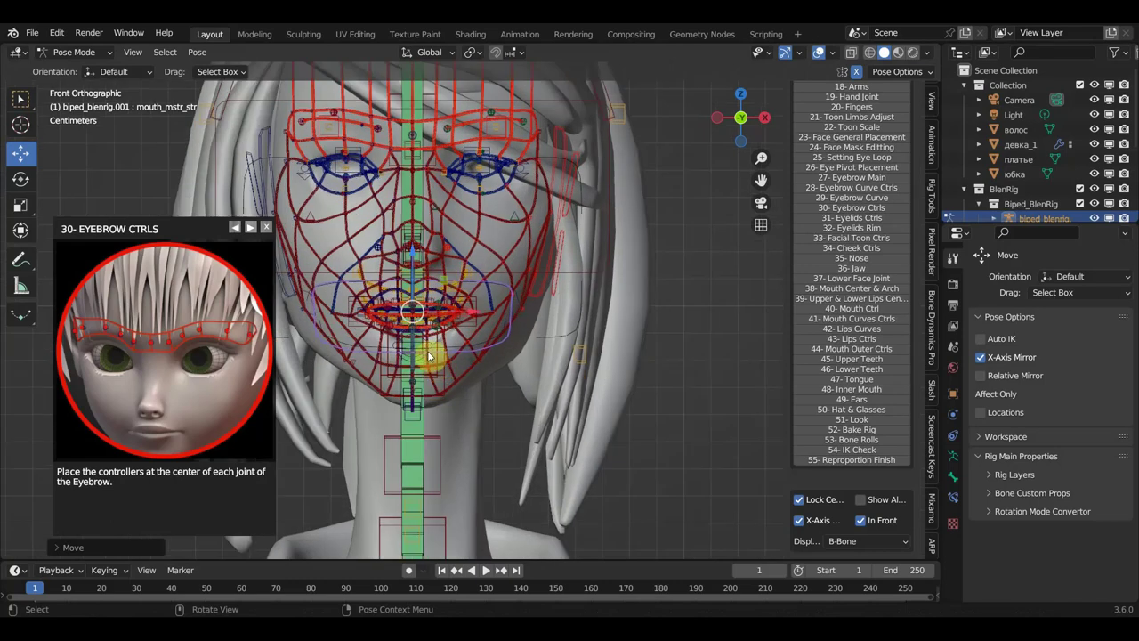
Adjust neck_ctrl_4_str under the chin and lift the head top control again.
left_click(437, 345)
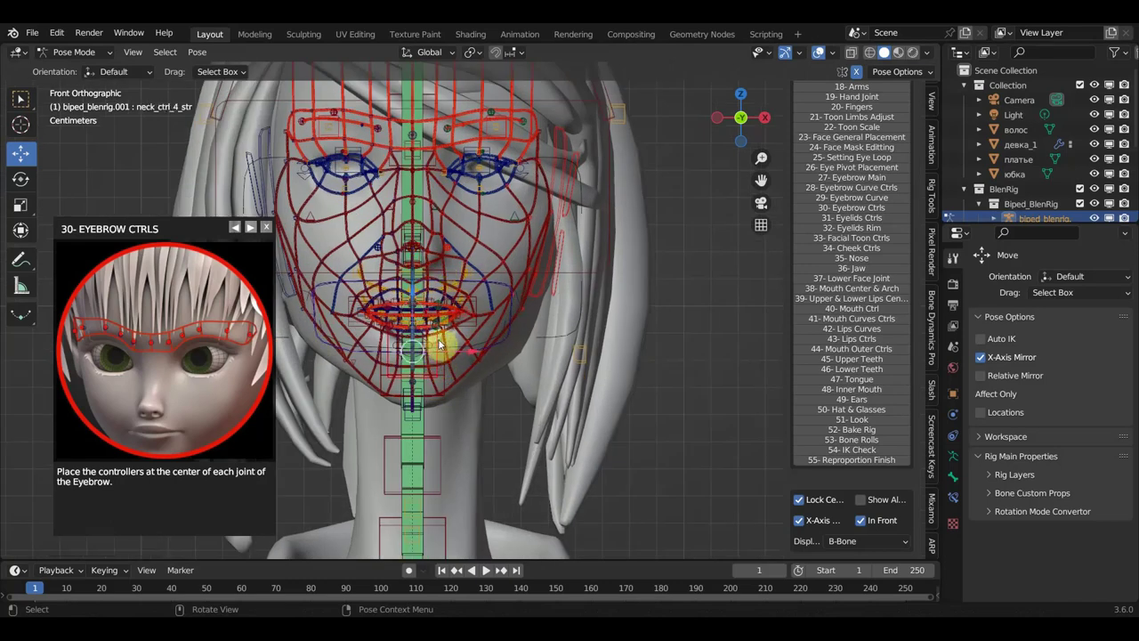
key("g")
left_click(434, 347)
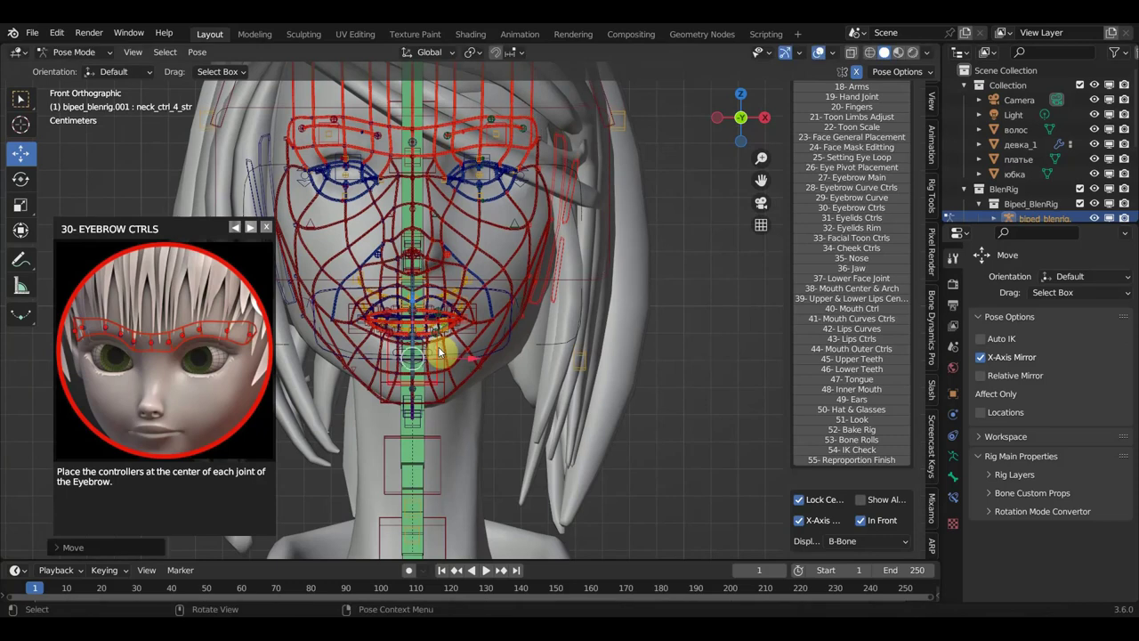
scroll(436, 345, "down", 1)
scroll(436, 355, "down", 1)
scroll(460, 197, "down", 1)
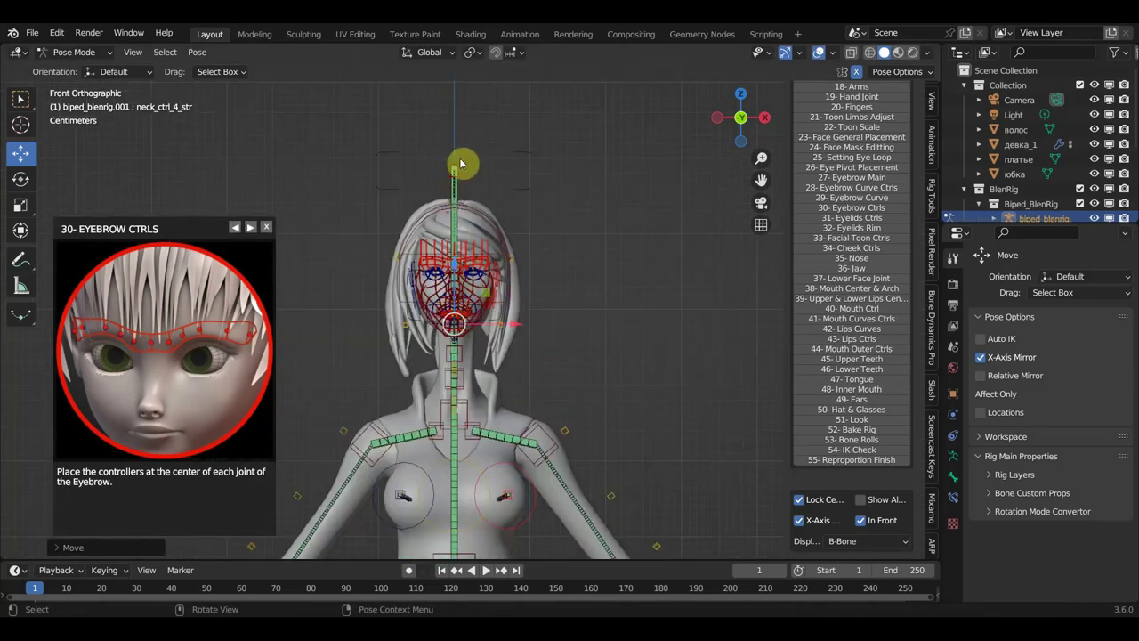
left_click(460, 166)
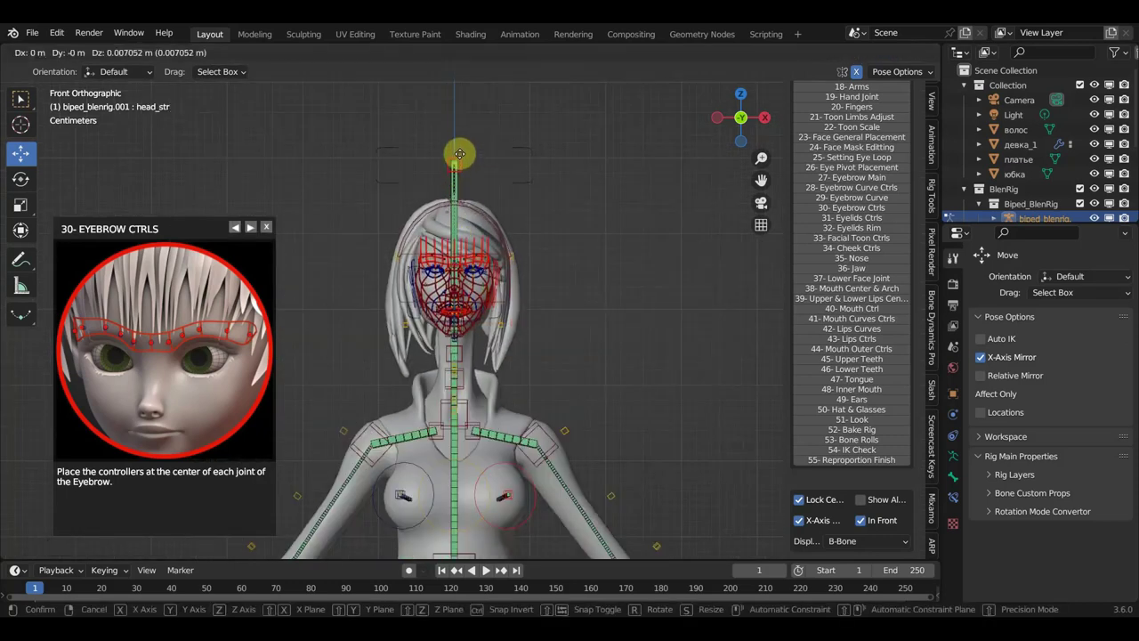
left_click(459, 151)
scroll(461, 242, "up", 2)
scroll(462, 242, "up", 2)
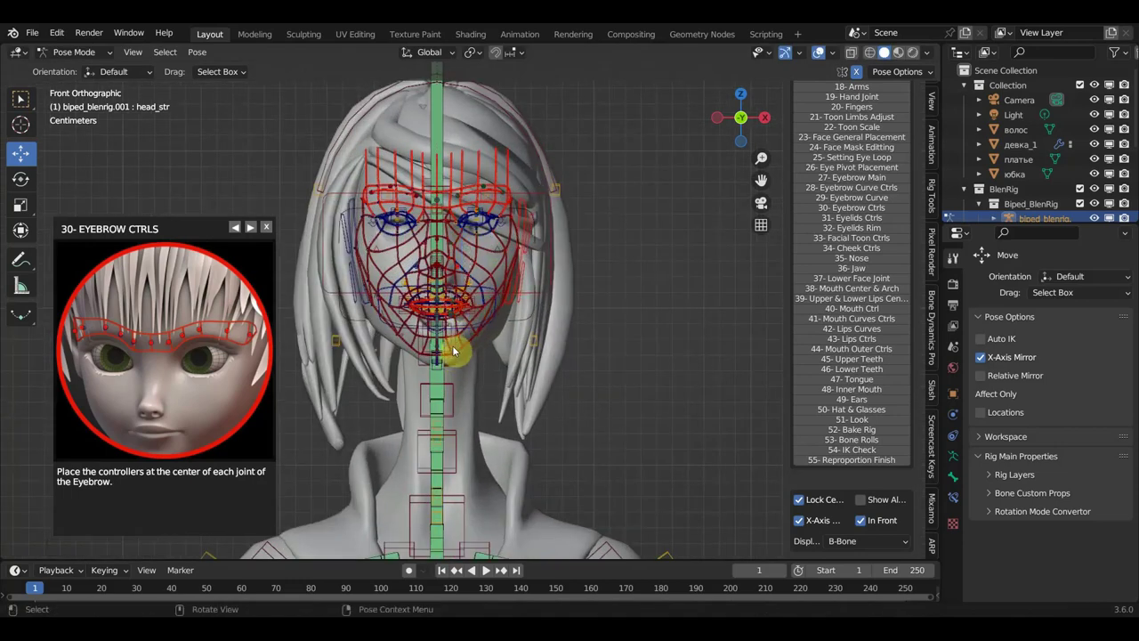
Nudge the head_mid_1_str chin control slightly upward.
left_click(460, 344)
left_click_drag(462, 346, 458, 336)
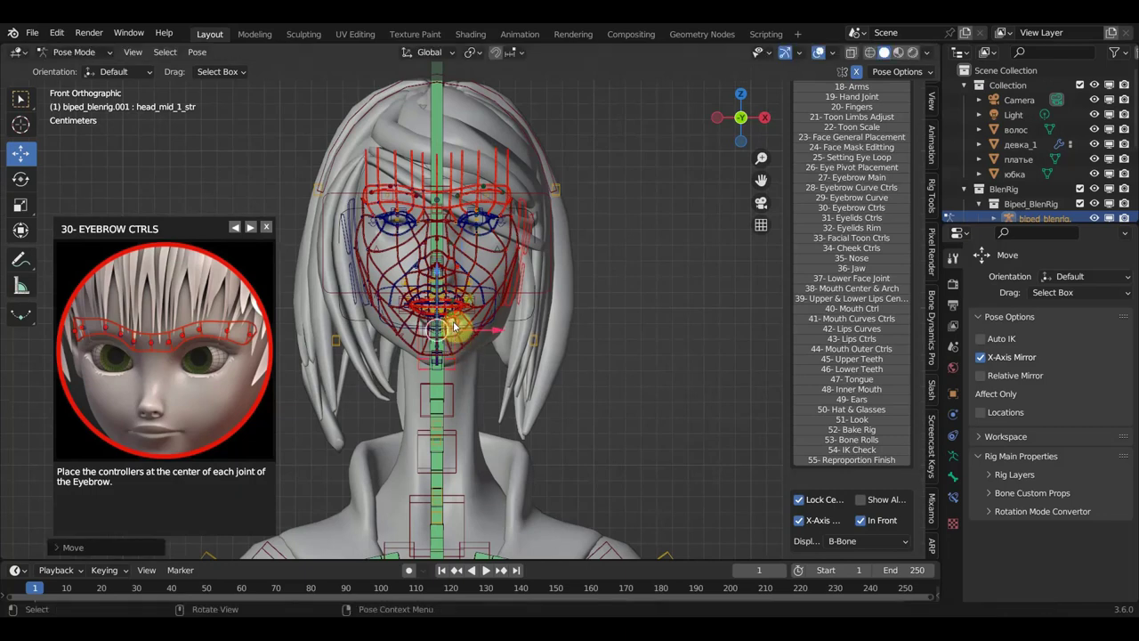
scroll(458, 336, "up", 3)
scroll(440, 345, "up", 1)
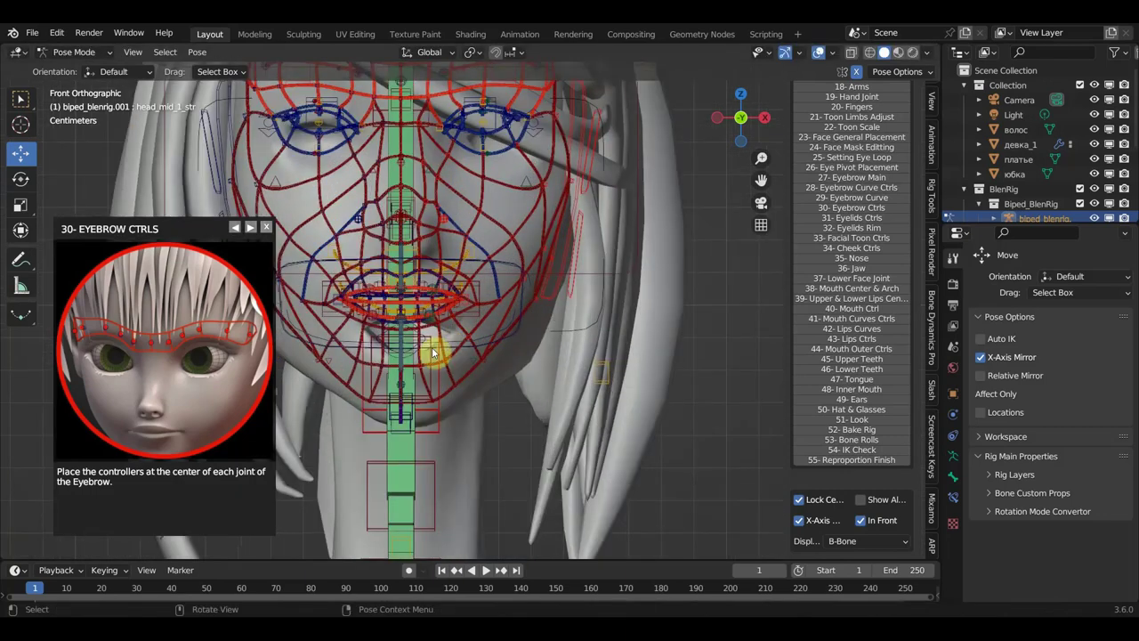
Reposition mouth_ctrl_str on the lips, select mouth_mstr_low_str and check the face in profile.
left_click_drag(432, 343, 432, 344)
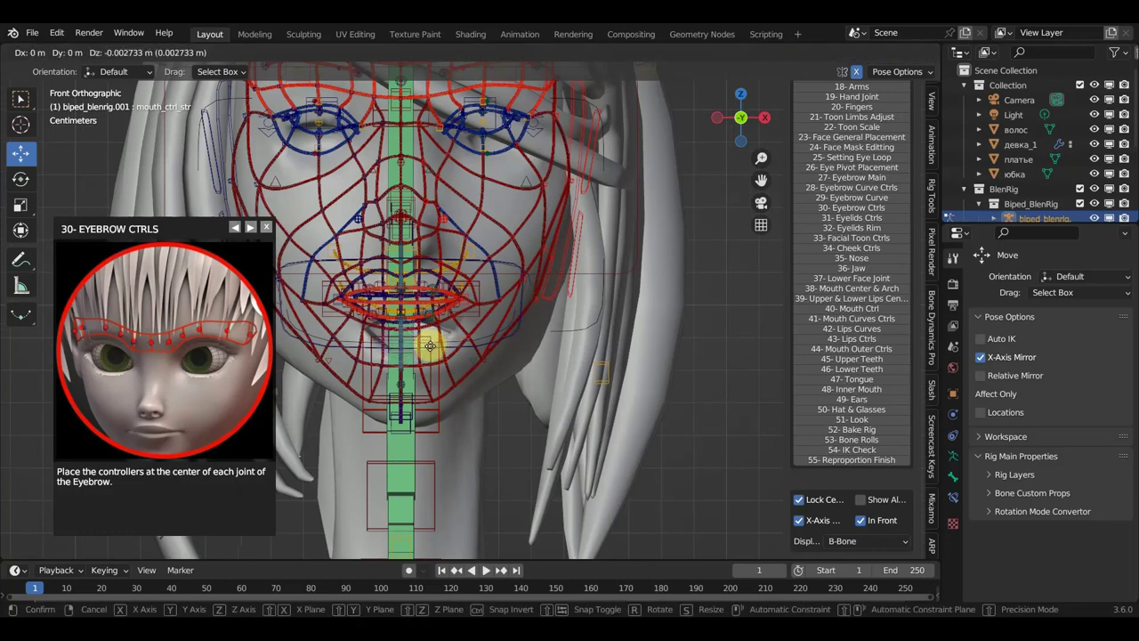
left_click_drag(431, 343, 427, 394)
left_click(428, 342)
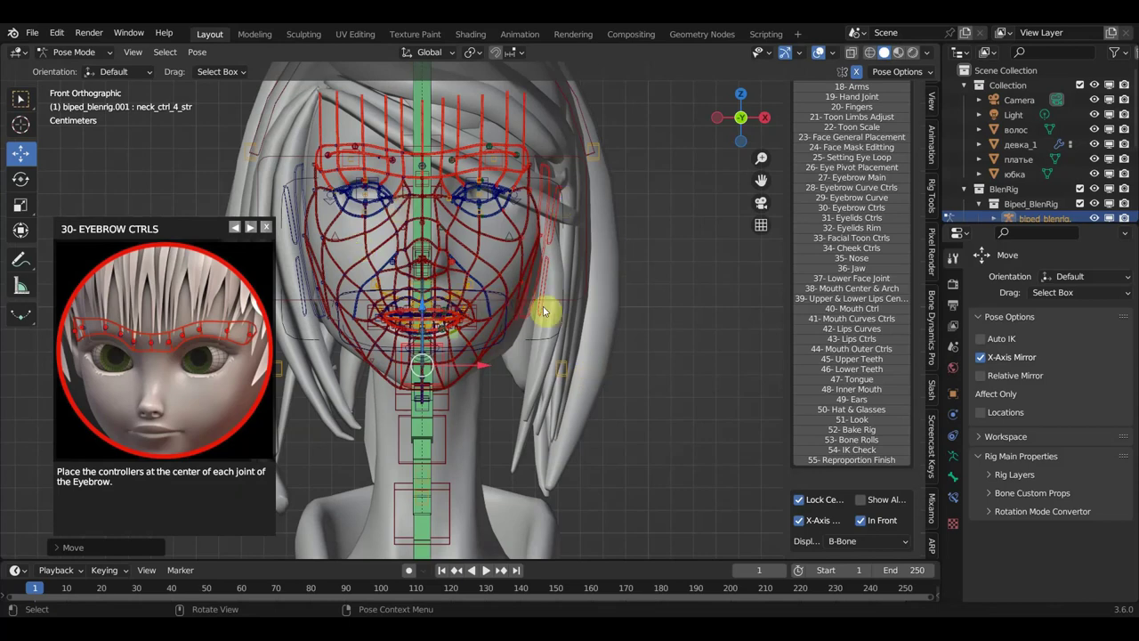
scroll(659, 361, "down", 3)
mouse_move(661, 363)
middle_mouse_down()
mouse_move(570, 380)
mouse_move(512, 372)
mouse_move(534, 368)
middle_mouse_up()
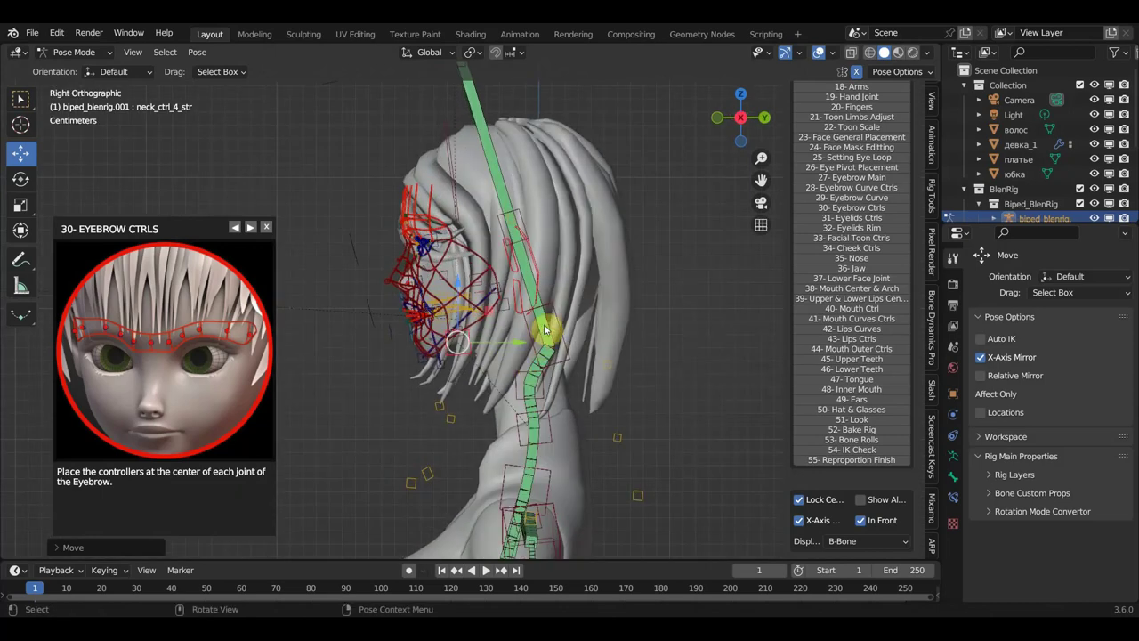
Shift the face master control slightly, then advance the guide to step 31, Eyelids Ctrls.
left_click(452, 173)
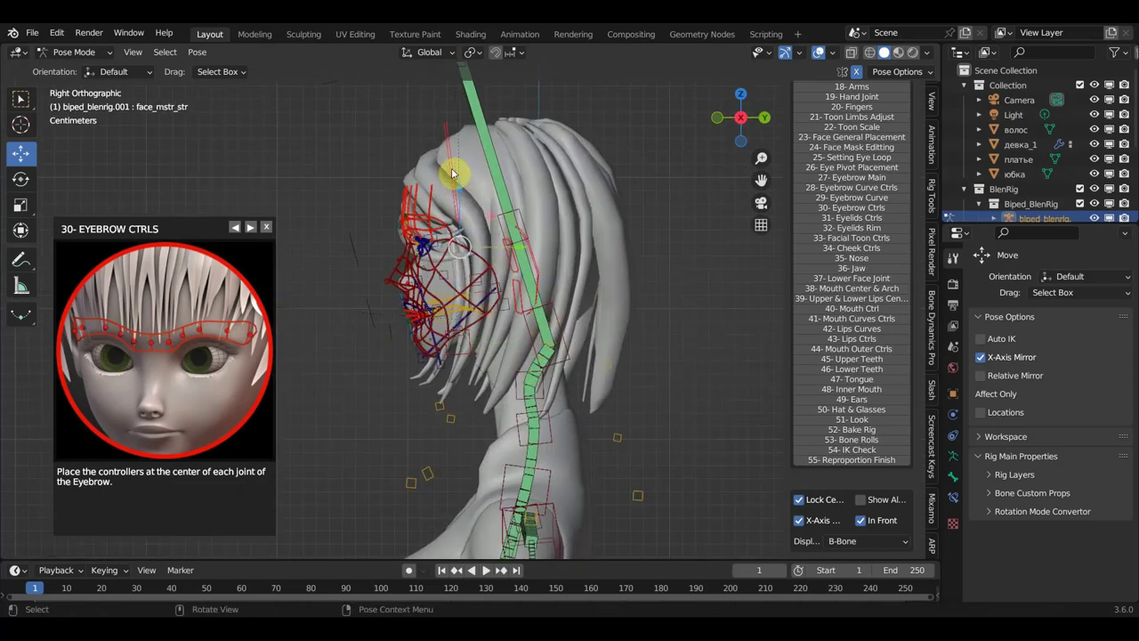
key("g")
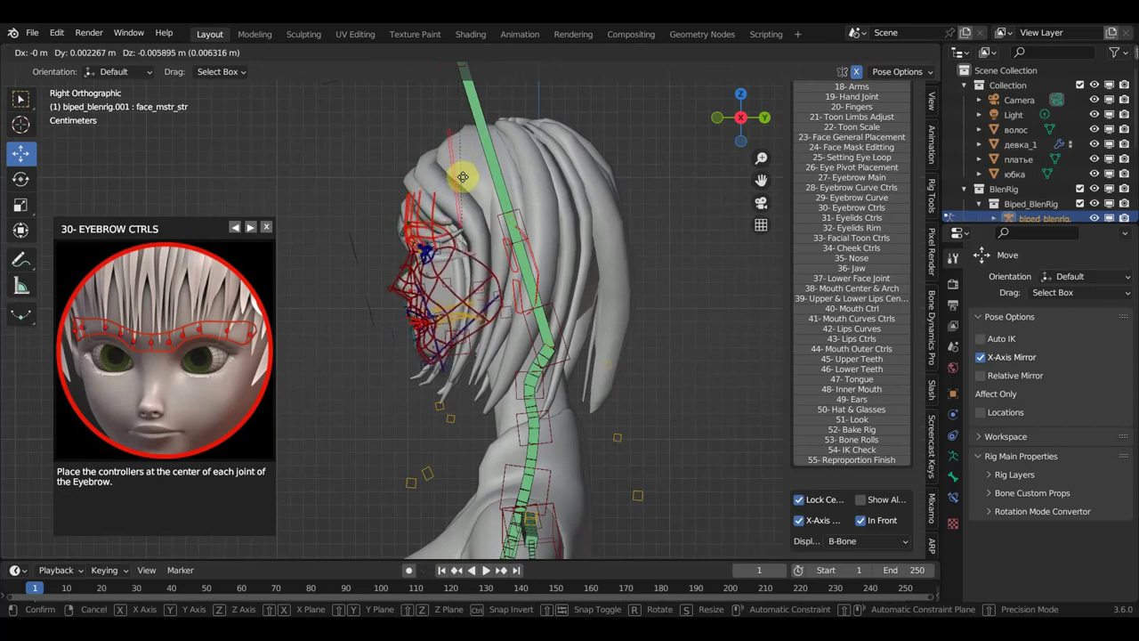
left_click(463, 177)
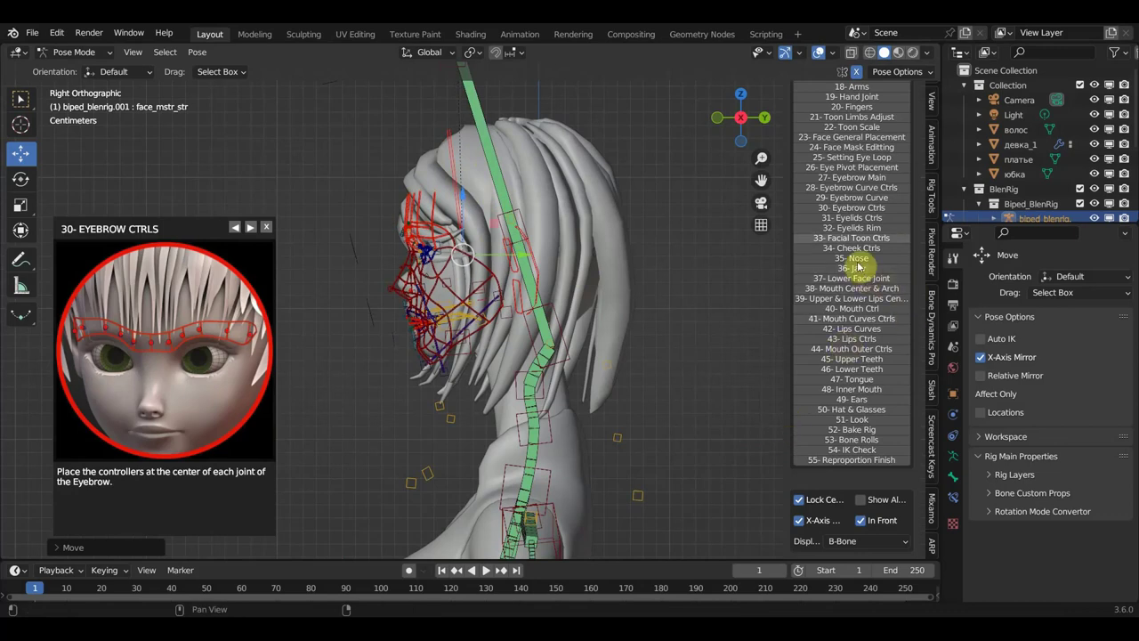
left_click(845, 219)
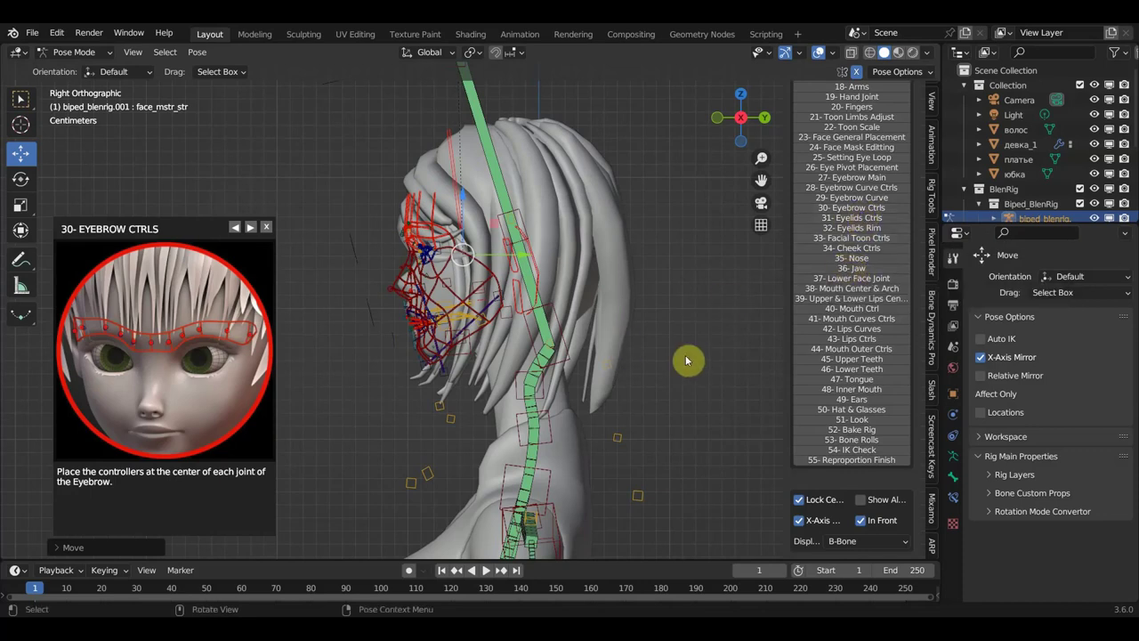
key("Right")
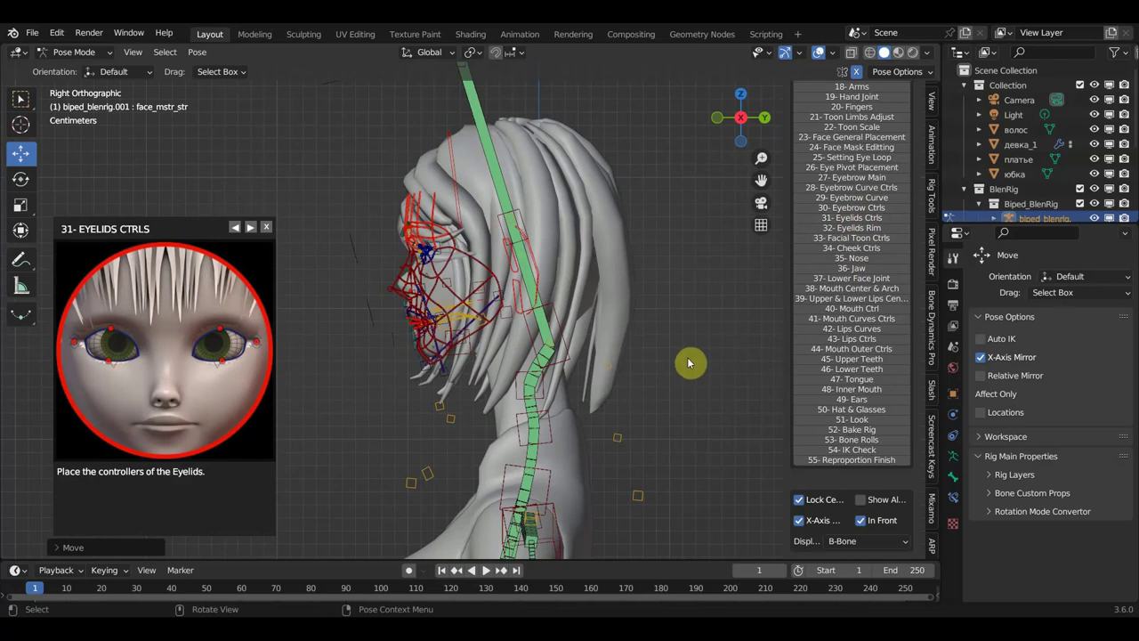
In front orthographic view, move eye_socket_mstr_str_R onto the right eye.
key("ctrl+z")
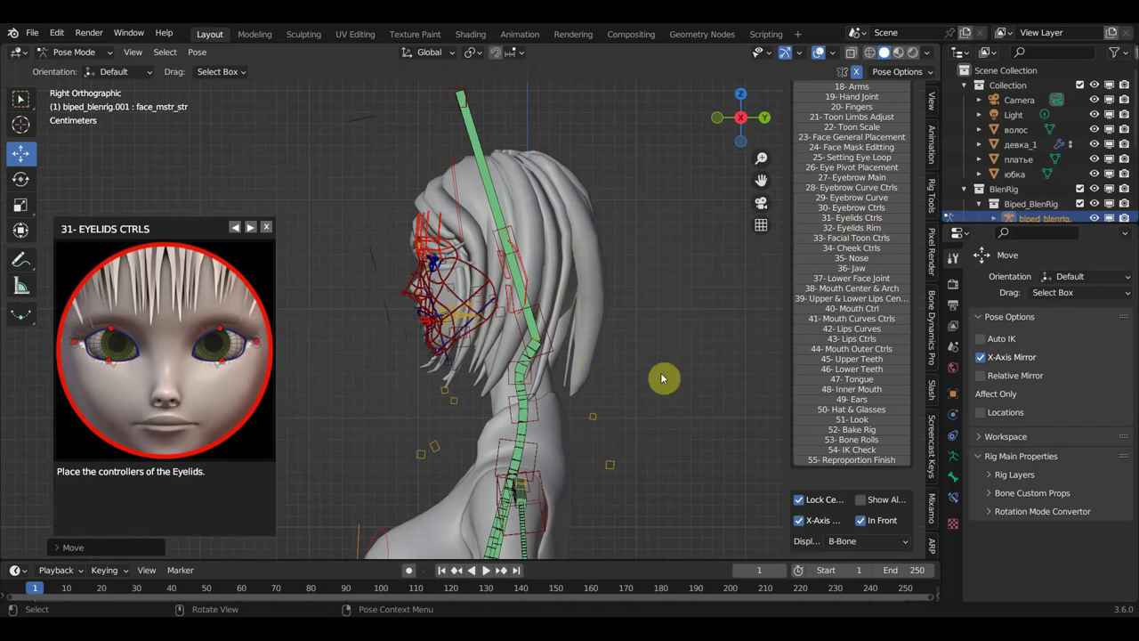
mouse_move(659, 361)
middle_mouse_down()
mouse_move(780, 371)
mouse_move(770, 371)
middle_mouse_up()
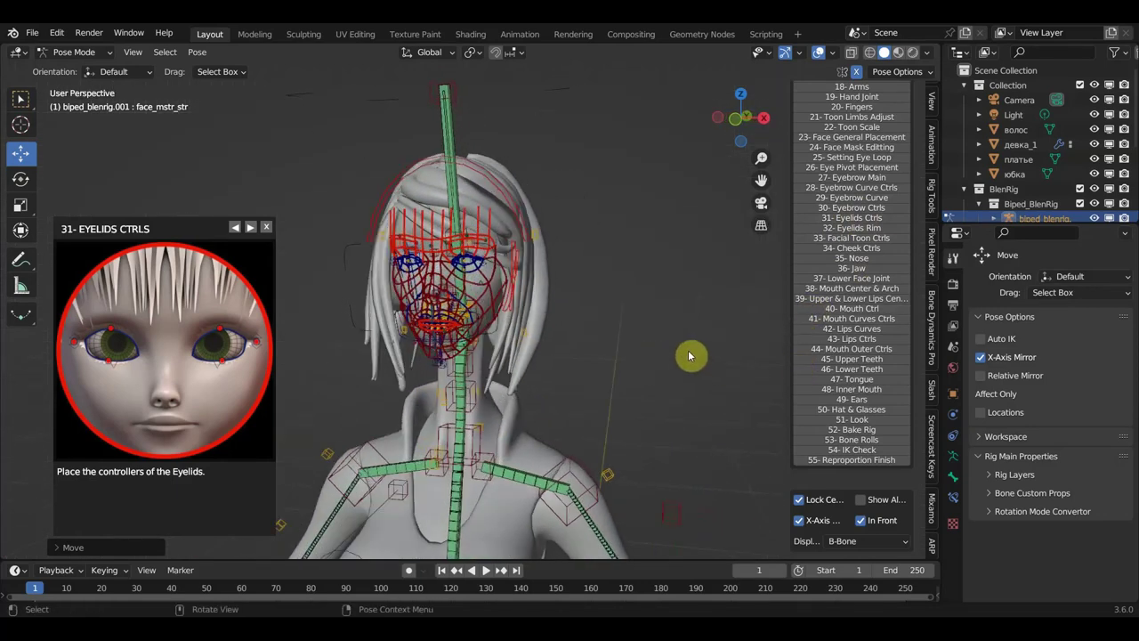
key("KP_1")
scroll(656, 344, "up", 4)
scroll(643, 335, "up", 1)
scroll(663, 345, "down", 1)
middle_click_drag(661, 344, 699, 383, "shift")
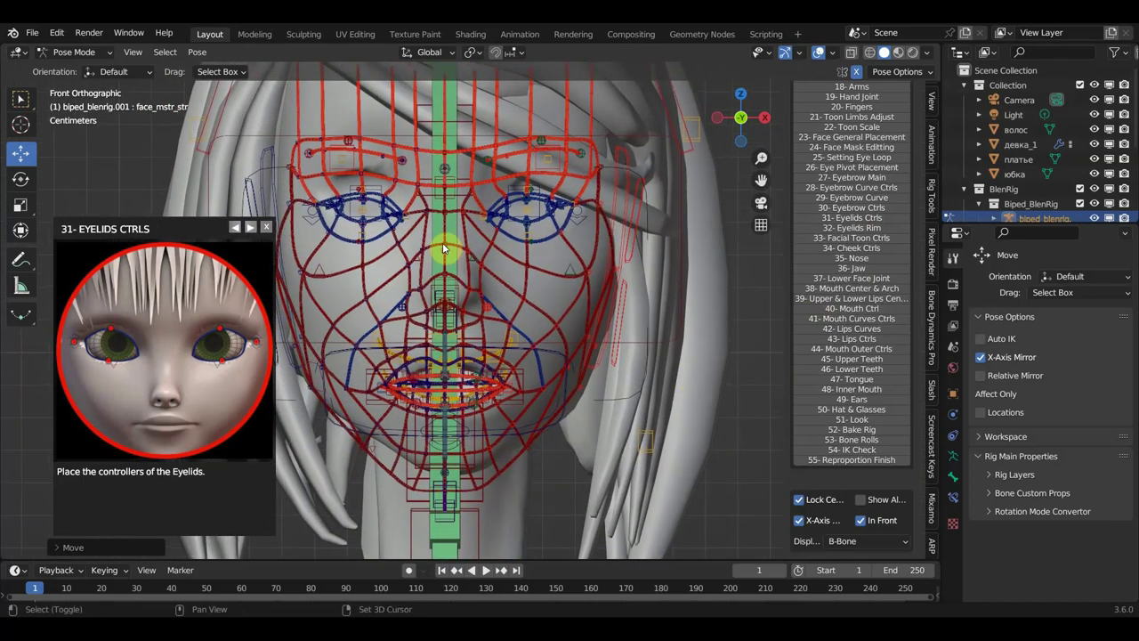
left_click(374, 189)
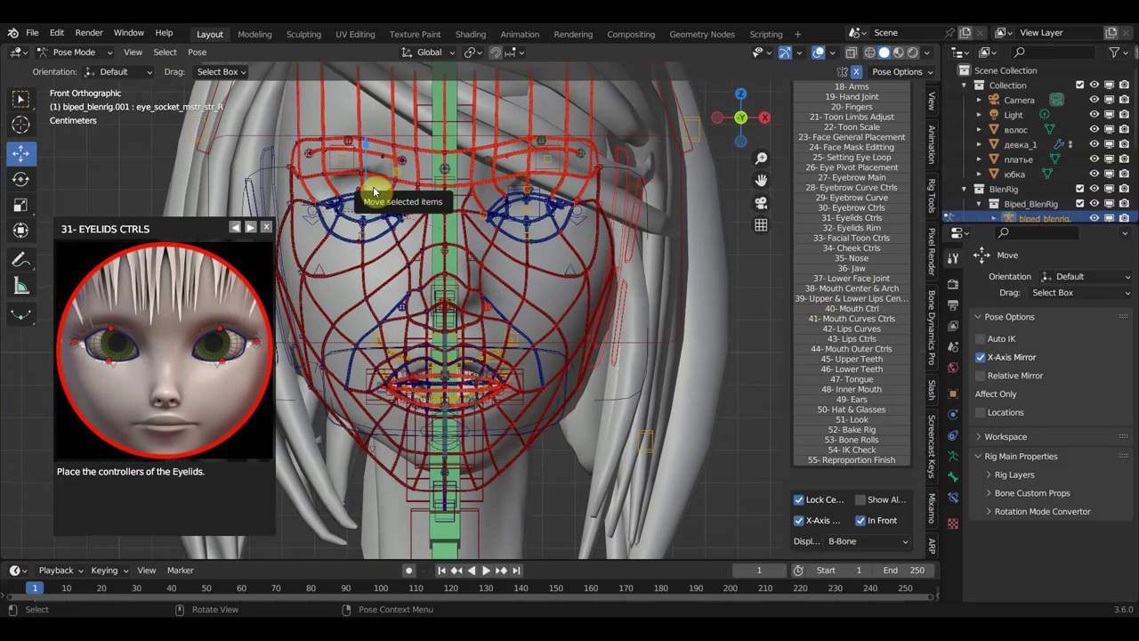
key("g")
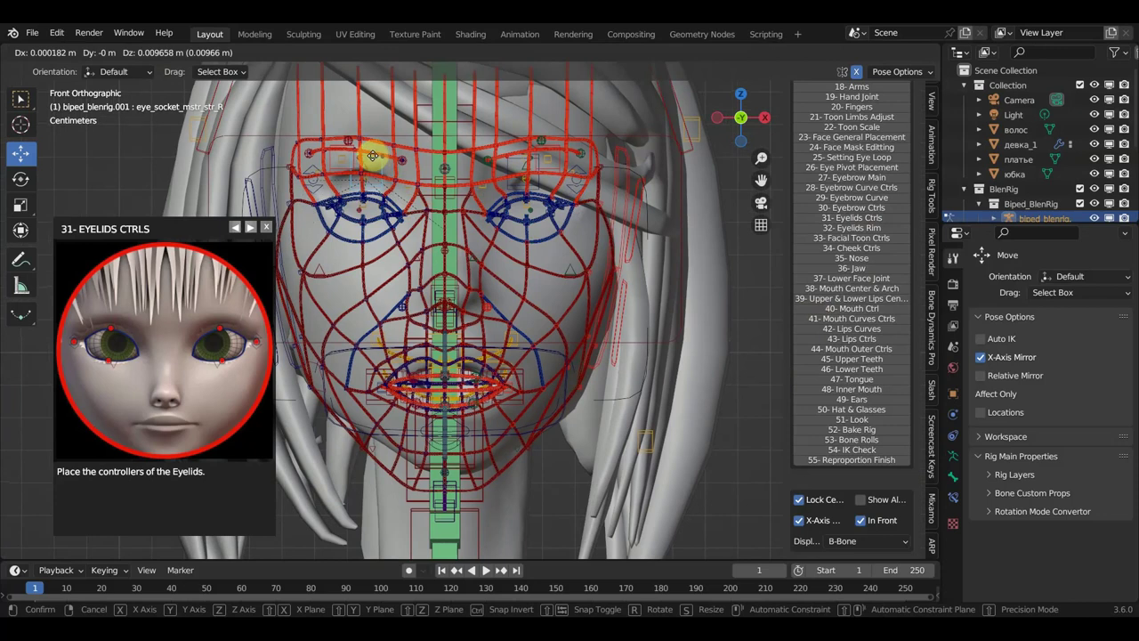
left_click(371, 158)
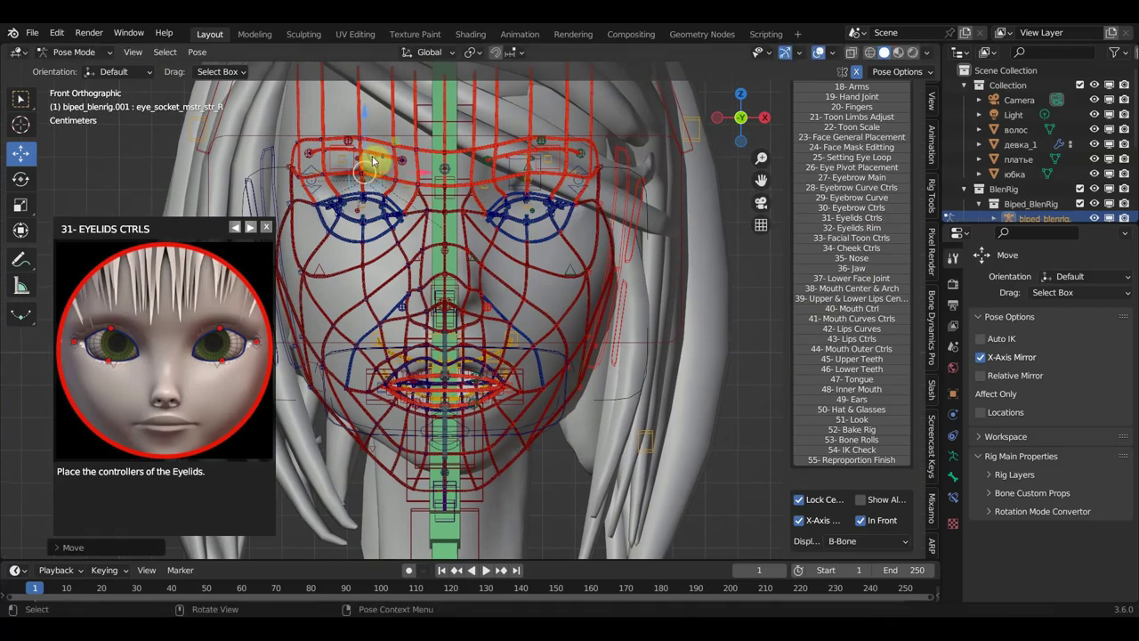
Move eyelid_rim_up_ctrl_2_R onto the upper lid and readjust the eye socket control.
left_click(373, 203)
key("g")
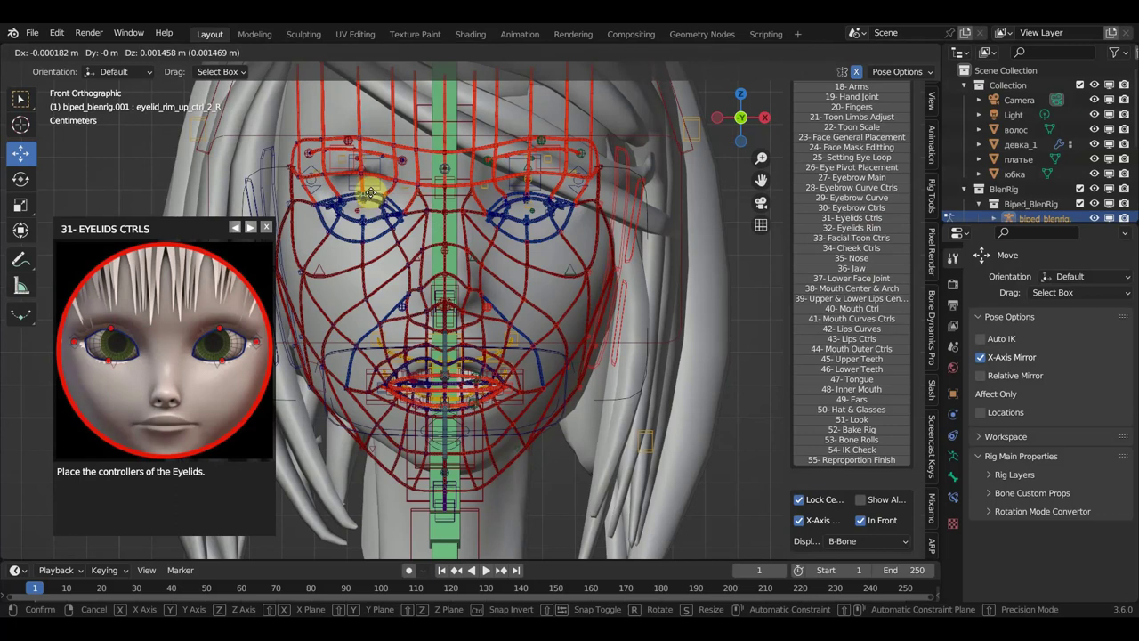
left_click(368, 184)
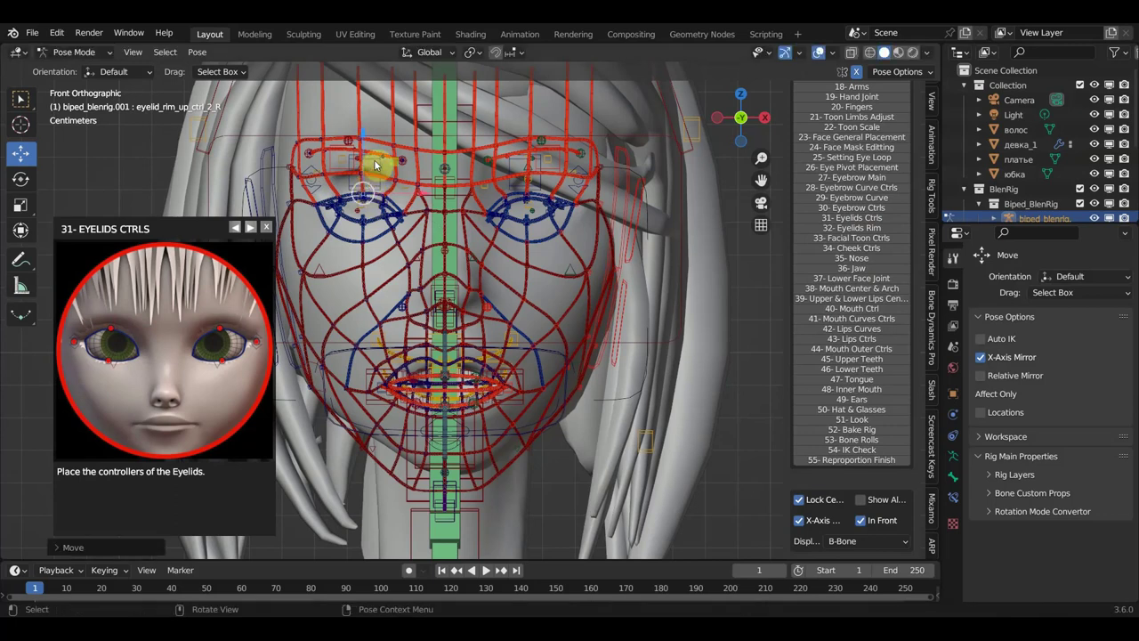
left_click(374, 161)
key("g")
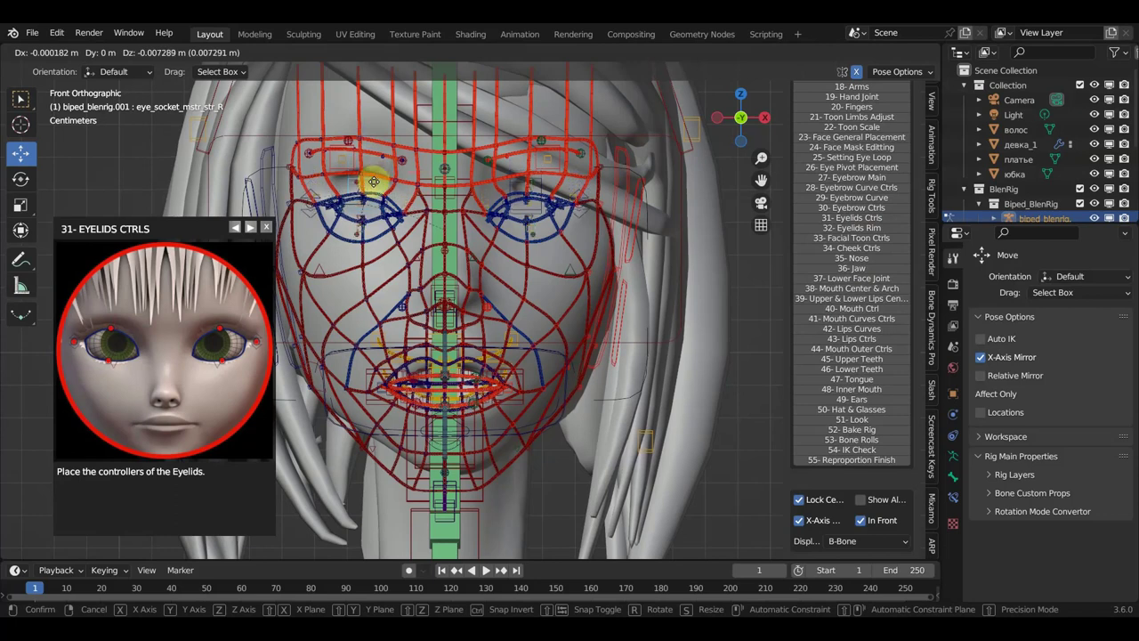
left_click(374, 183)
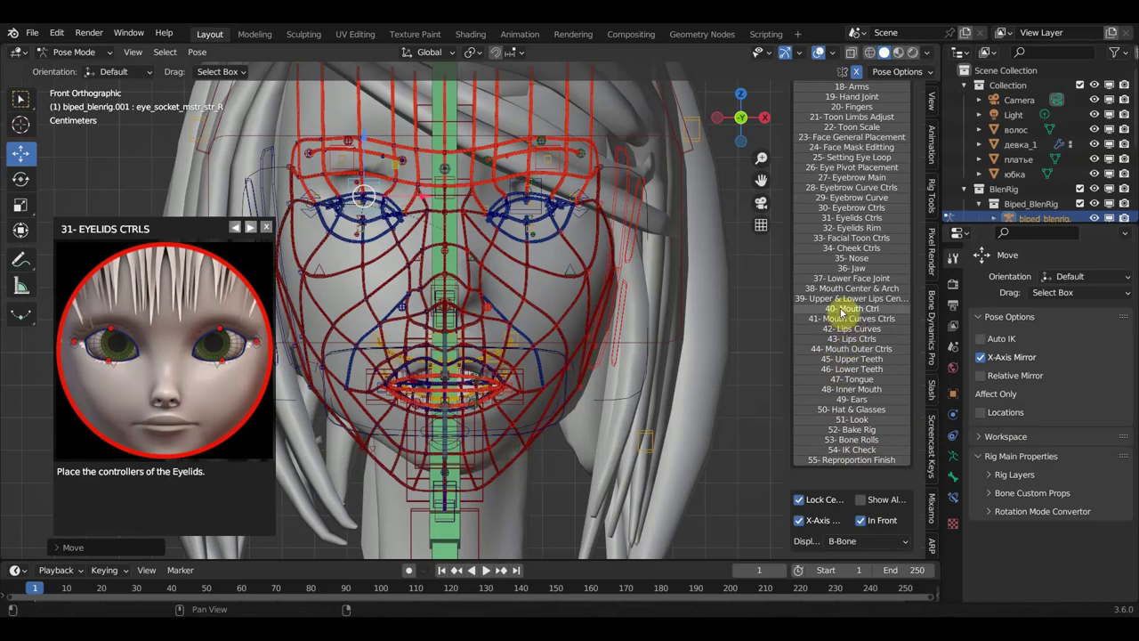
Select '32- Eyelids Rim' in the BlenRig guide list to show step 32.
left_click(847, 229)
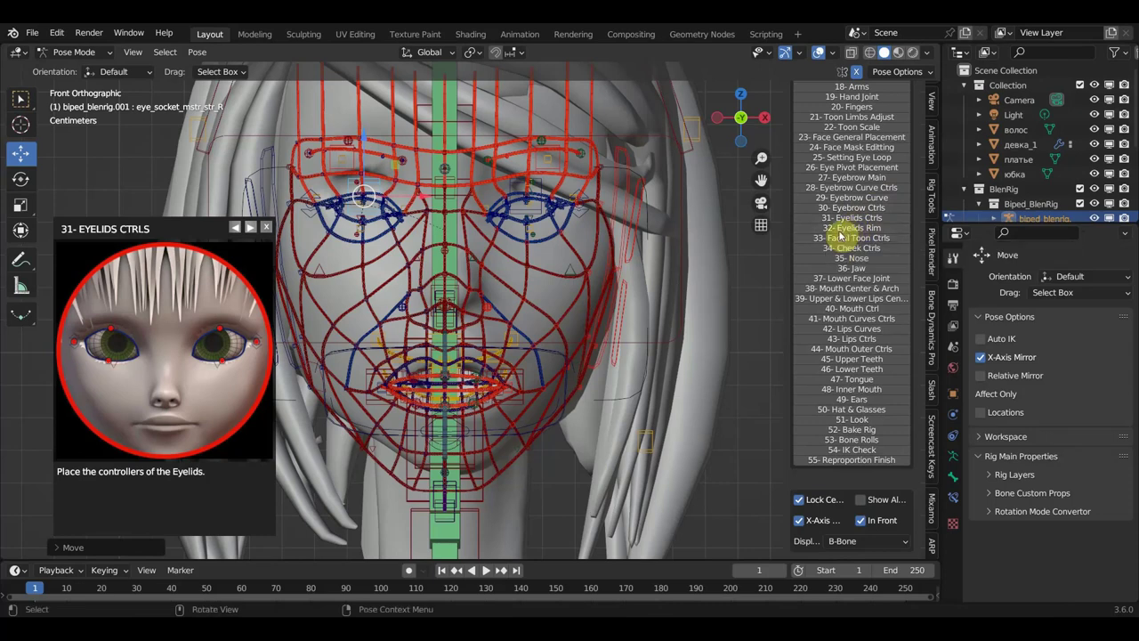
key("Right")
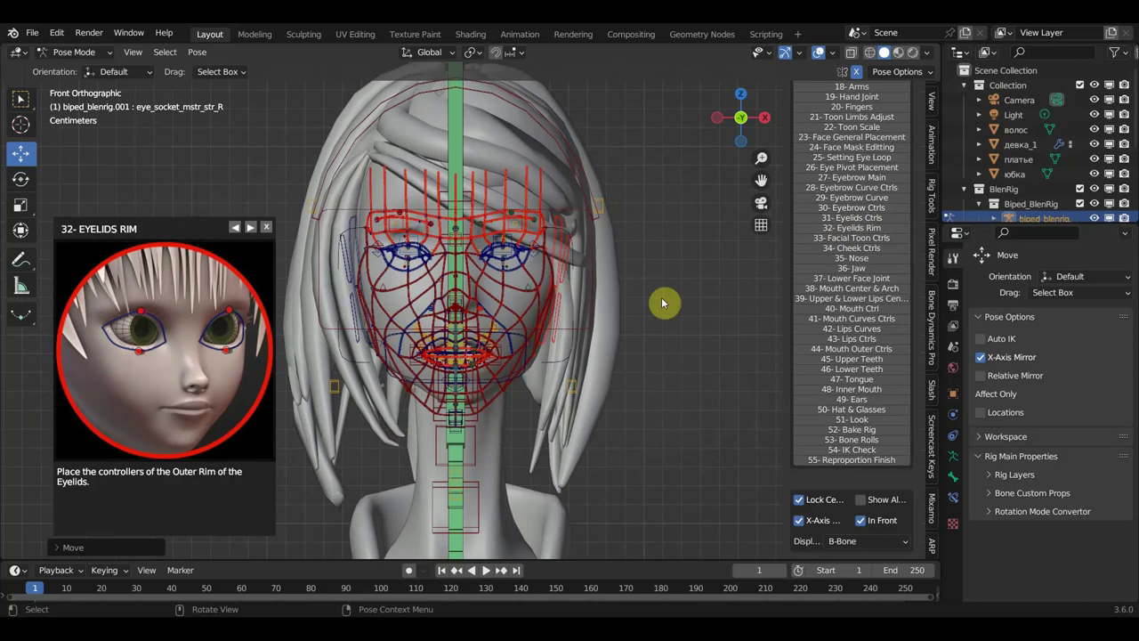
In front view, move eyelid_low_ctrl_R onto the right lower eyelid rim.
scroll(628, 345, "up", 1)
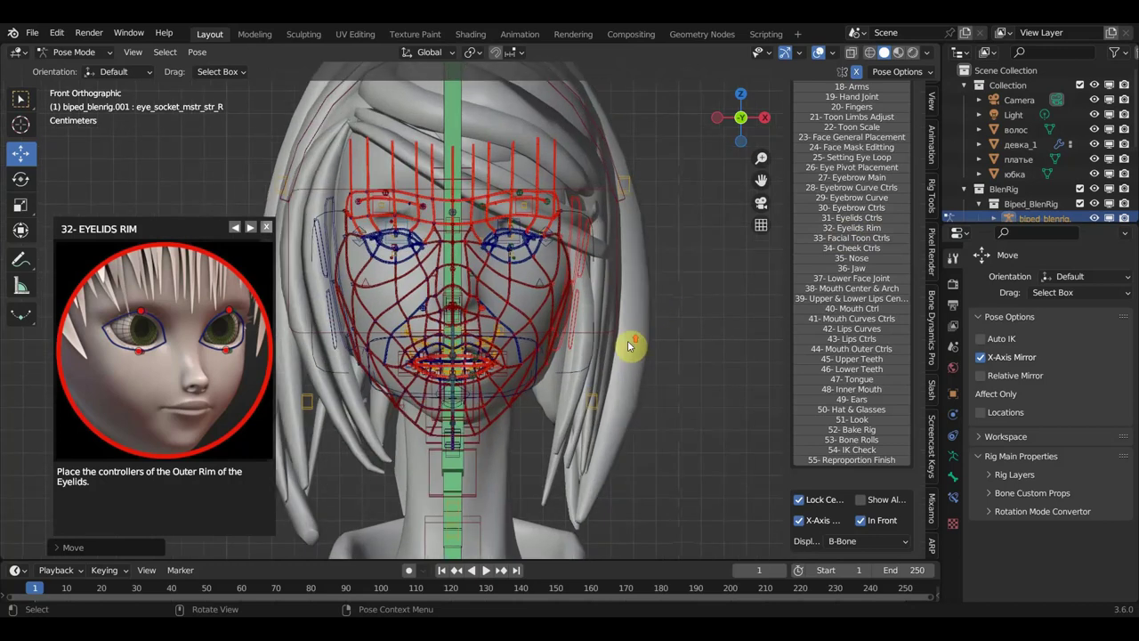
scroll(628, 345, "up", 1)
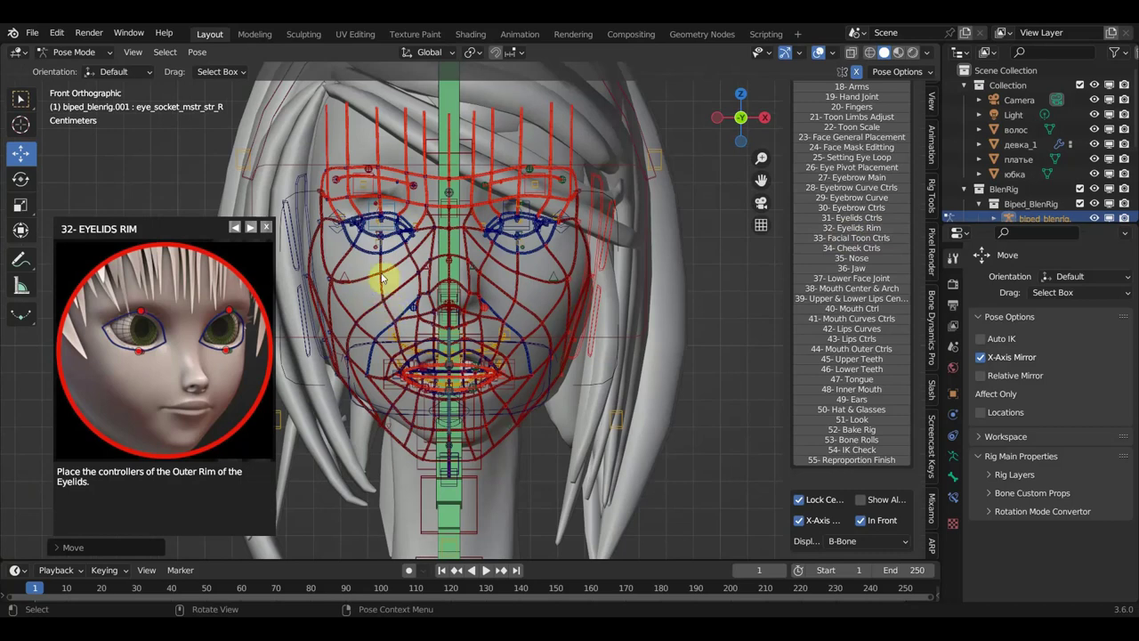
mouse_move(380, 260)
middle_mouse_down()
mouse_move(432, 241)
mouse_move(447, 264)
mouse_move(415, 270)
mouse_move(400, 236)
middle_mouse_up()
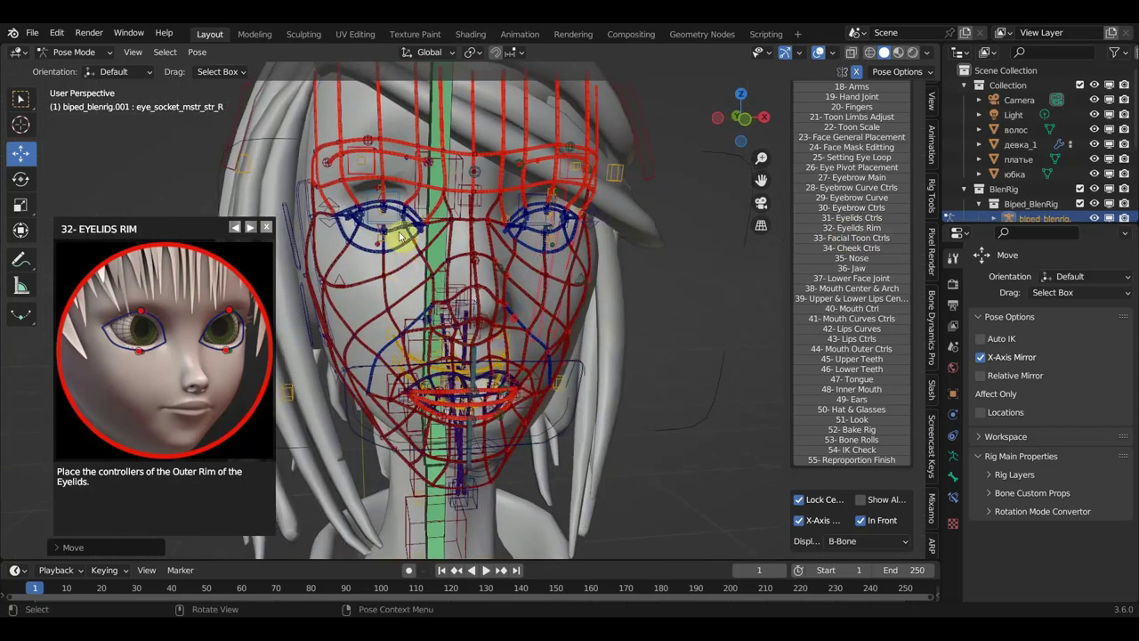
left_click(397, 198)
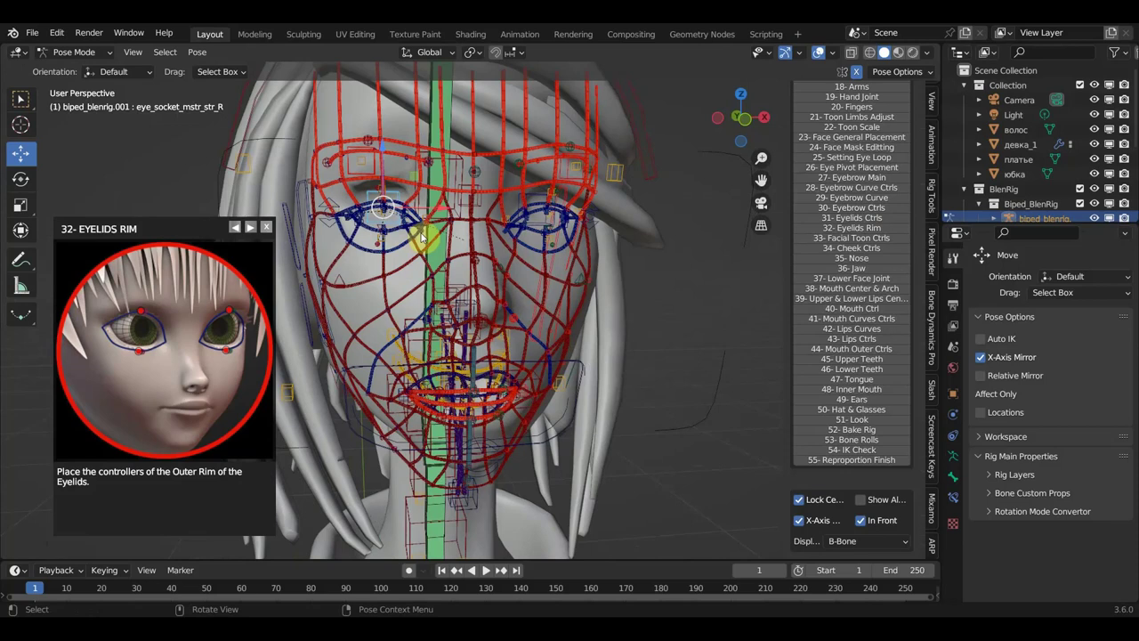
key("KP_1")
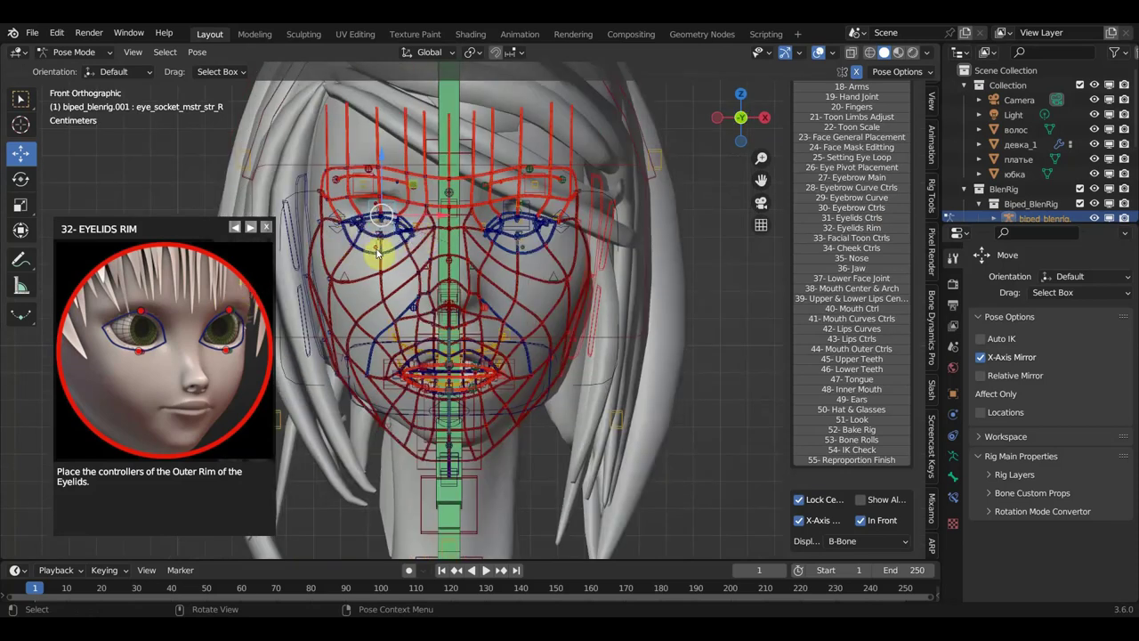
scroll(377, 253, "up", 2)
scroll(356, 214, "up", 1)
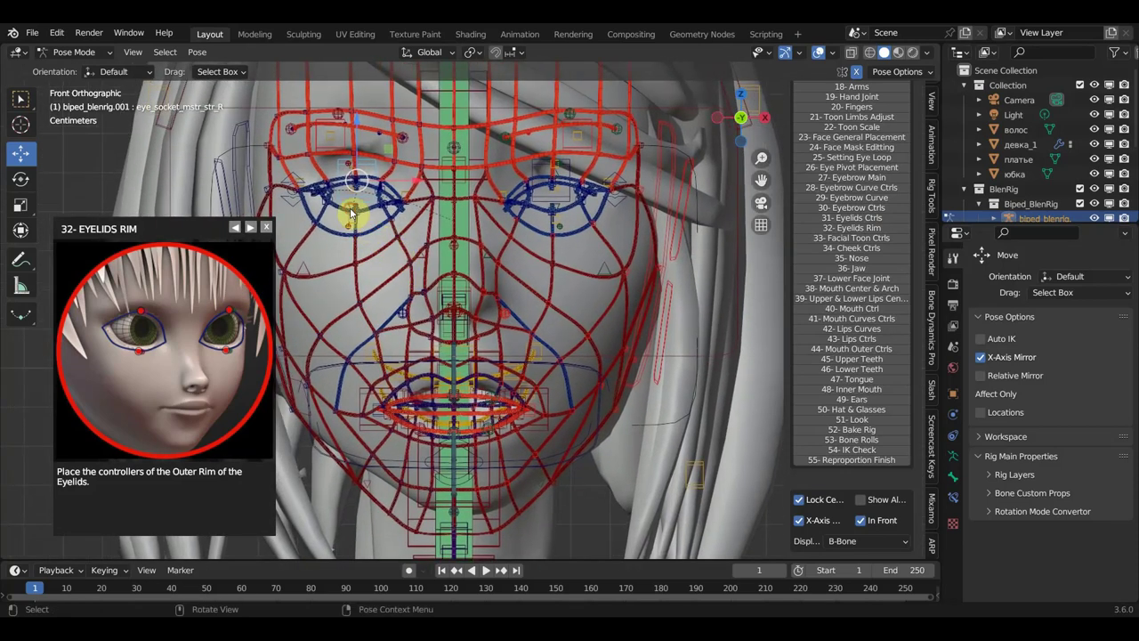
left_click(355, 213)
mouse_move(360, 216)
left_mouse_down()
mouse_move(361, 206)
mouse_move(363, 233)
left_mouse_up()
Fit eyelid_rim_low_ctrl_2_R and eyelid_rim_low_ctrl_3_R to the eye's outer rim.
left_click(366, 238)
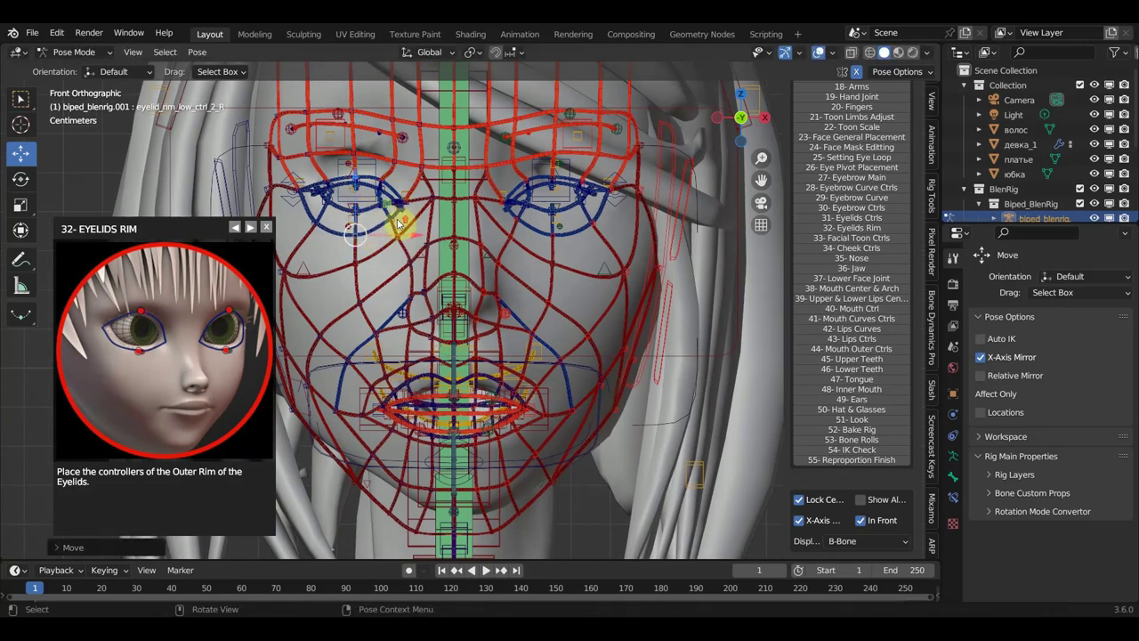
scroll(398, 223, "up", 3)
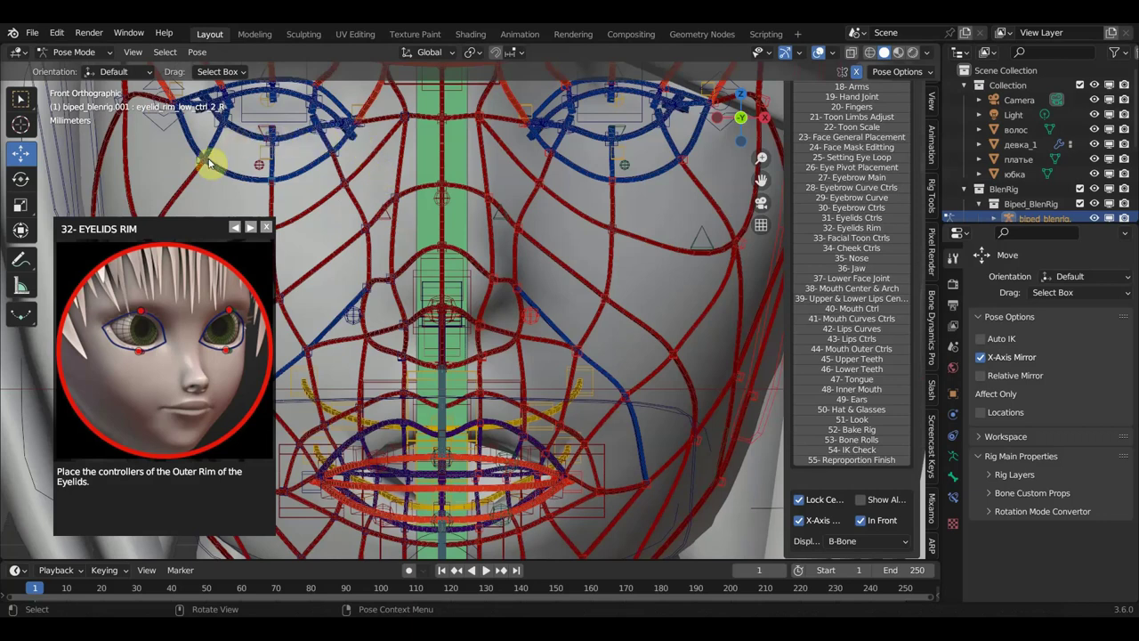
mouse_move(199, 164)
left_mouse_down()
mouse_move(205, 134)
mouse_move(219, 127)
left_mouse_up()
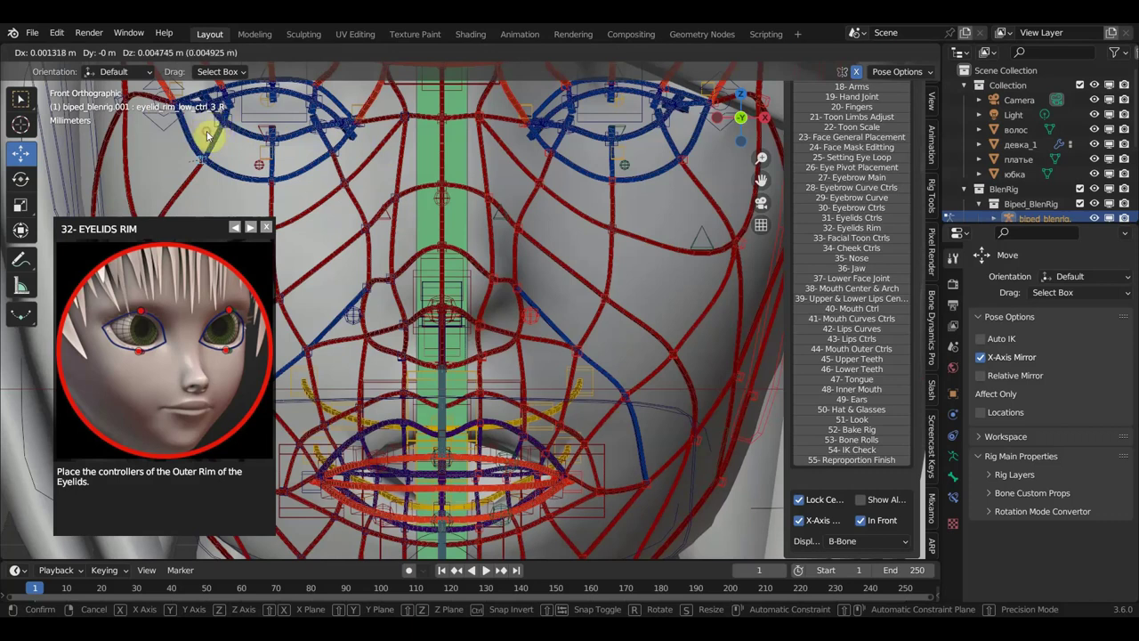
left_click_drag(218, 128, 206, 158)
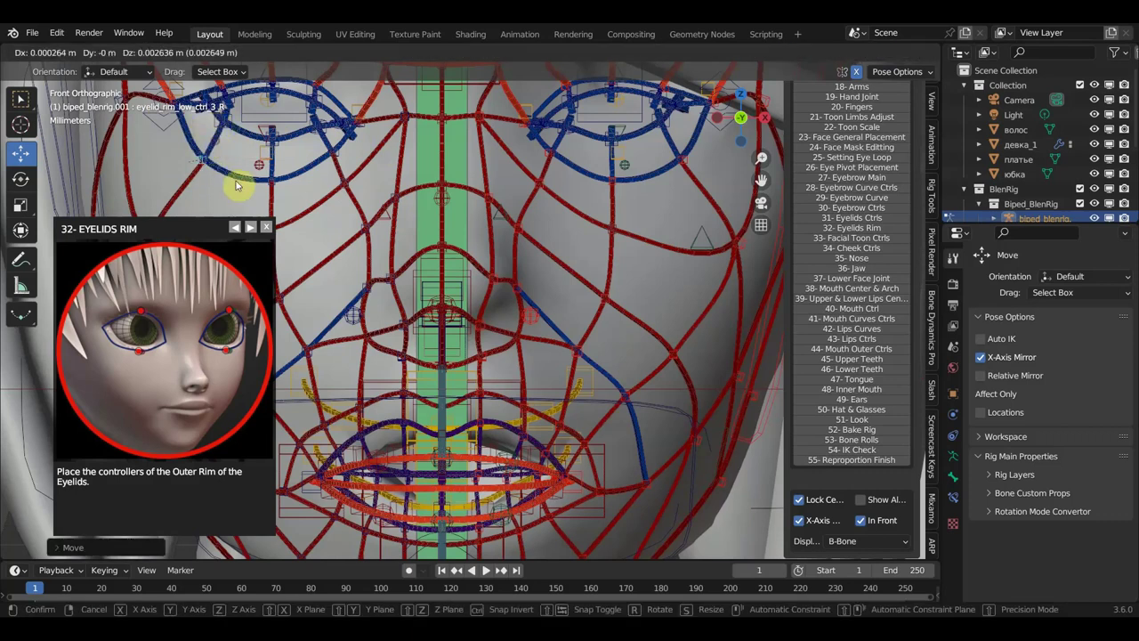
right_click(271, 187)
left_click(278, 185)
key("g")
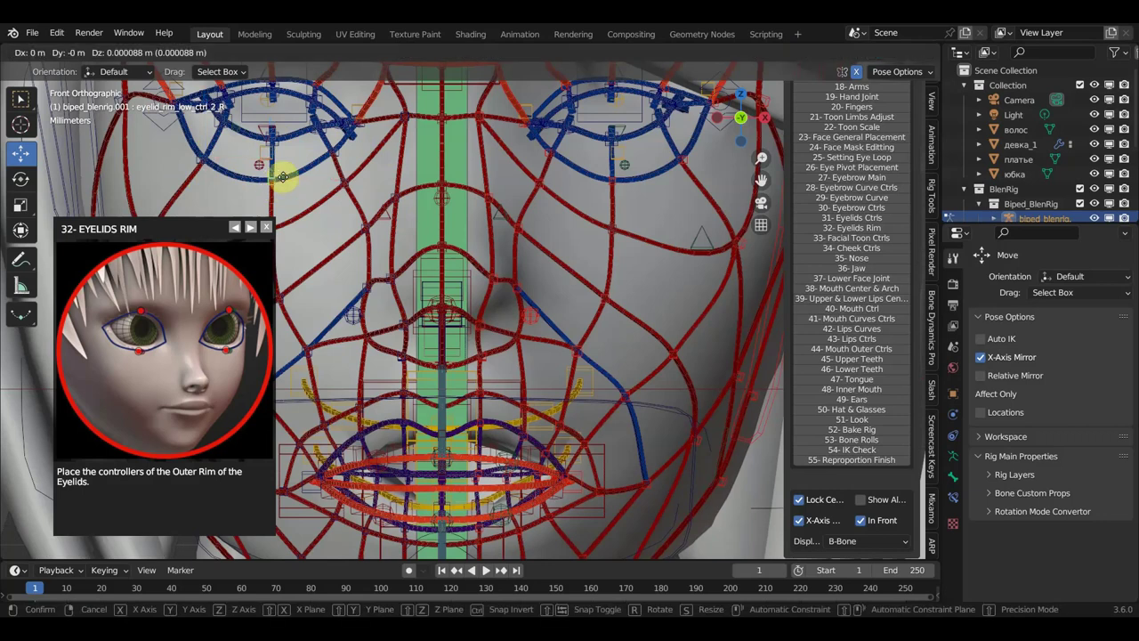
left_click(299, 189)
scroll(298, 189, "down", 1)
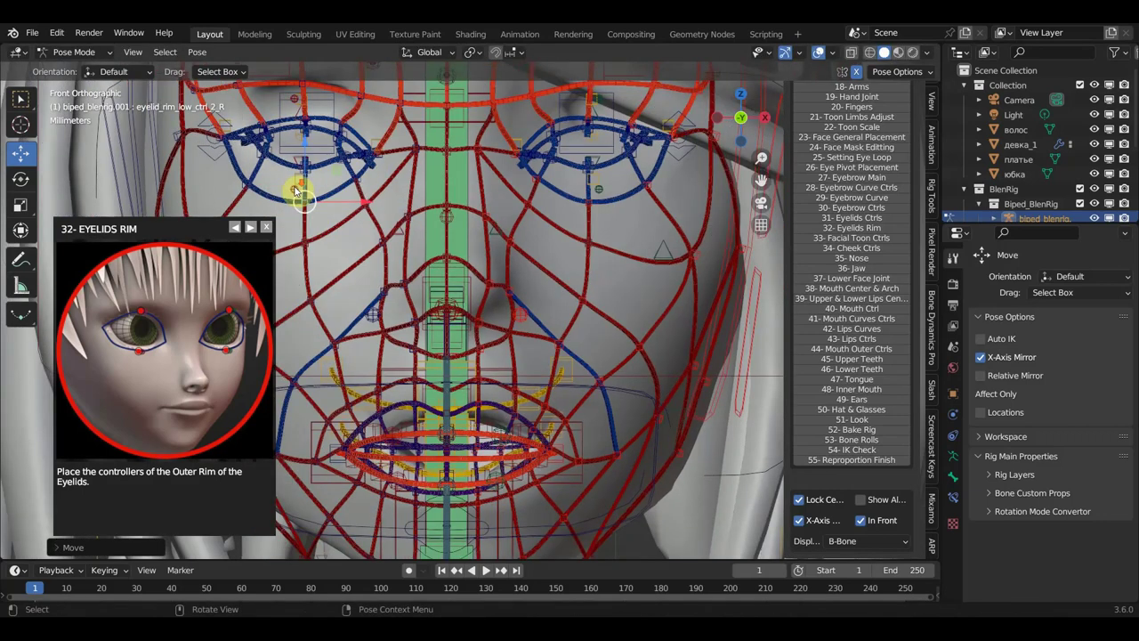
scroll(296, 189, "down", 2)
scroll(297, 187, "down", 1)
scroll(296, 187, "down", 1)
Raise the head_str bone above the head in two small upward drags.
scroll(296, 187, "down", 1)
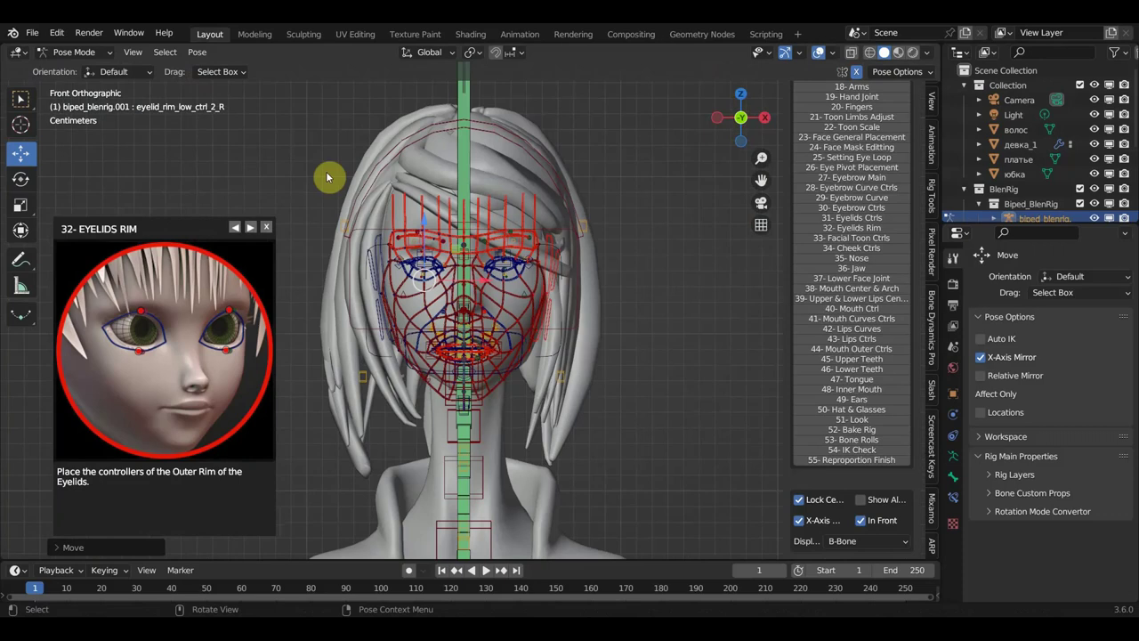
scroll(391, 166, "down", 1)
scroll(453, 149, "down", 1)
left_click(471, 144)
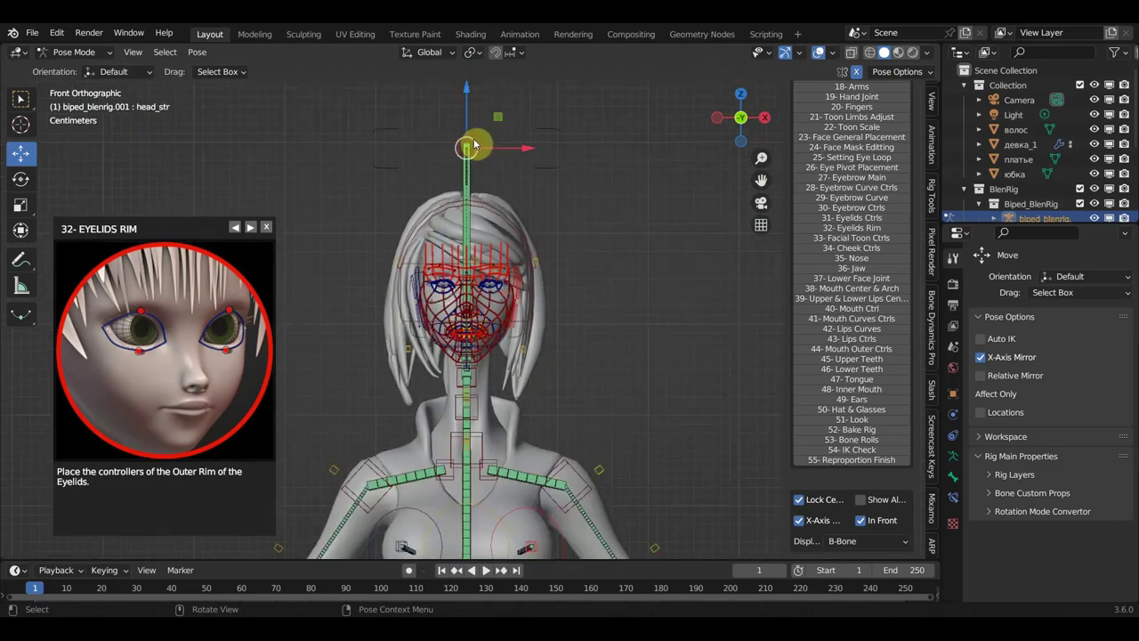
left_click_drag(474, 144, 474, 130)
scroll(534, 198, "up", 5)
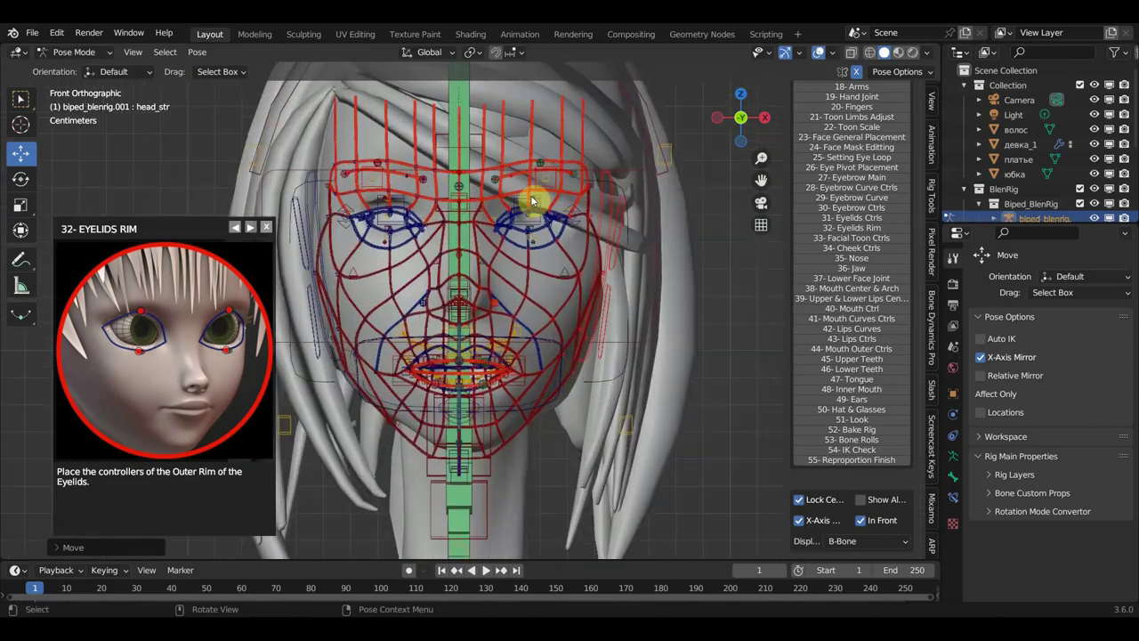
scroll(532, 195, "down", 2)
scroll(525, 189, "down", 1)
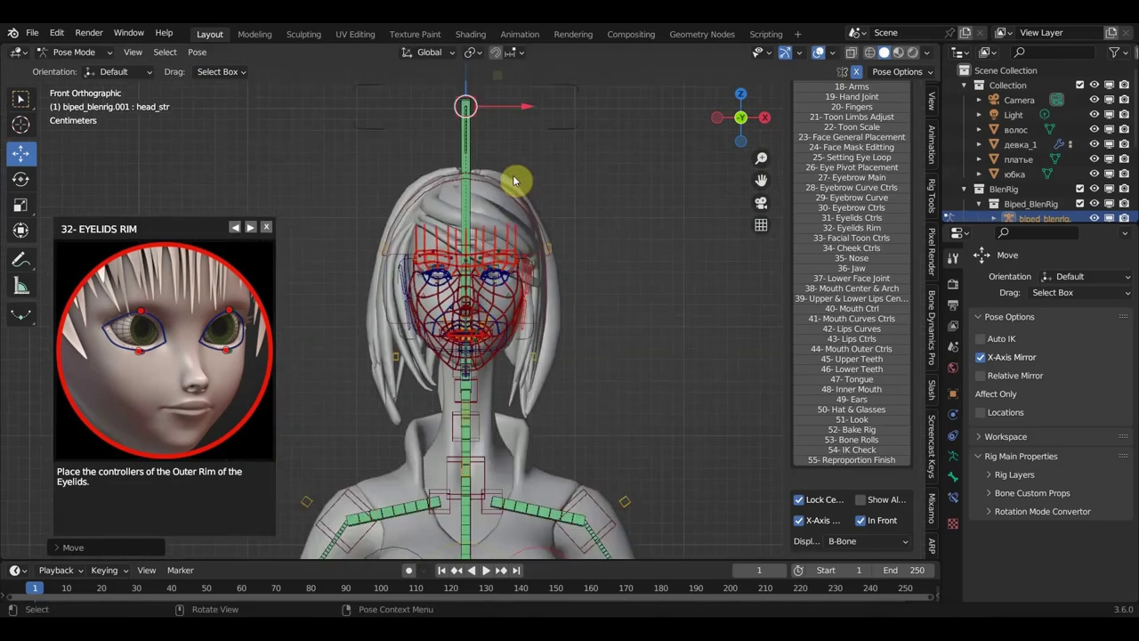
left_click_drag(507, 156, 508, 140)
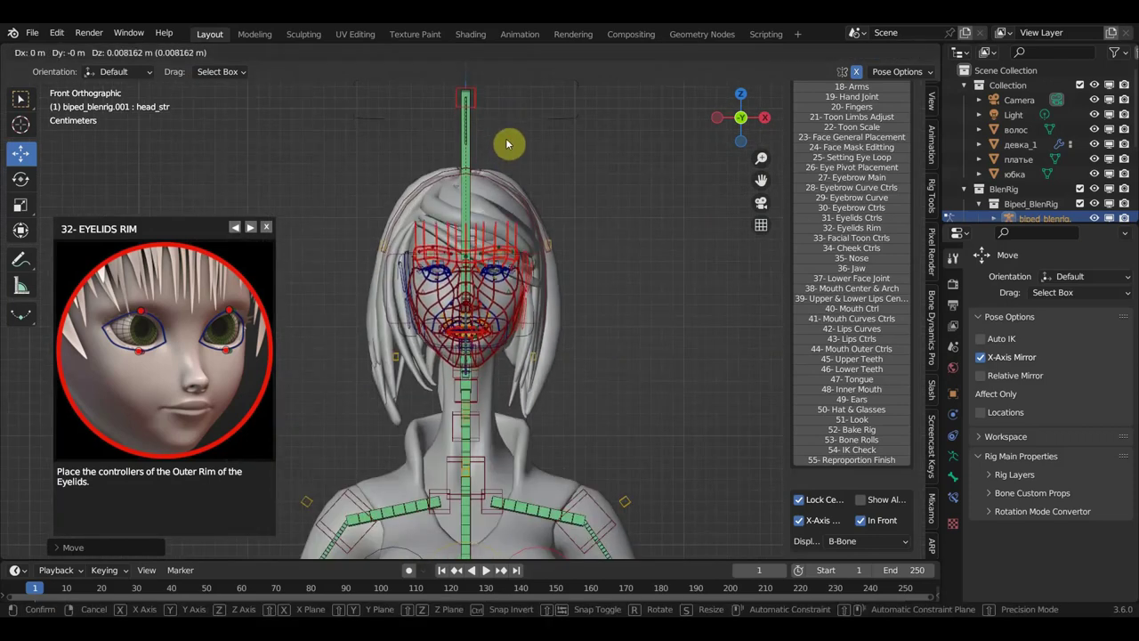
scroll(520, 207, "up", 3)
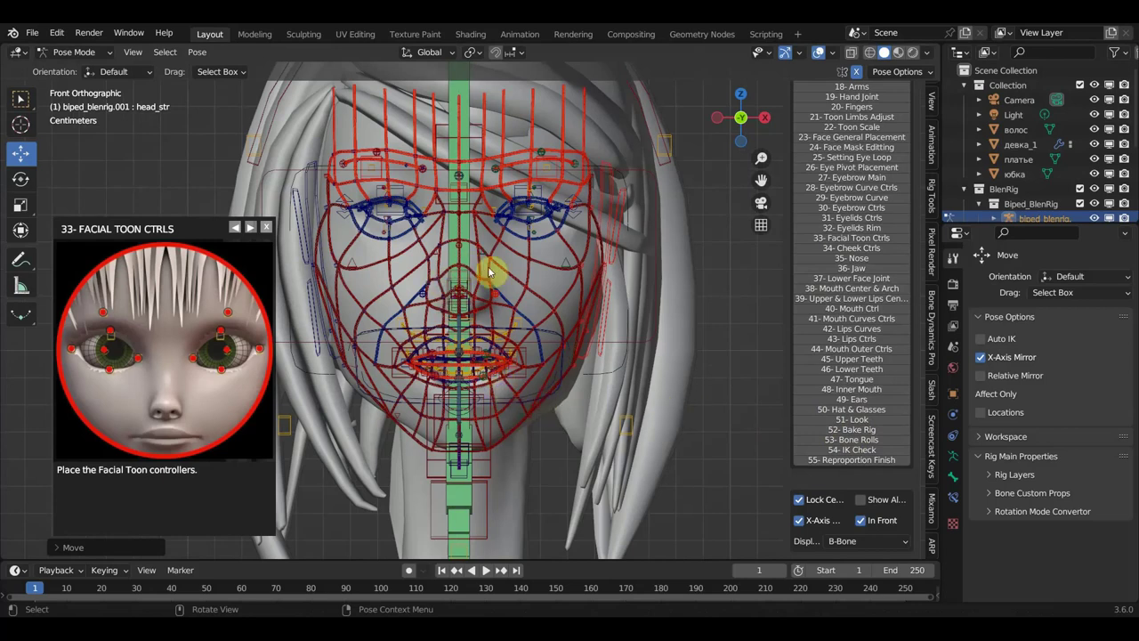
Nudge eye_socket_mstr_str_R slightly down and switch the guide to step 34, Cheek Ctrls.
left_click(403, 196)
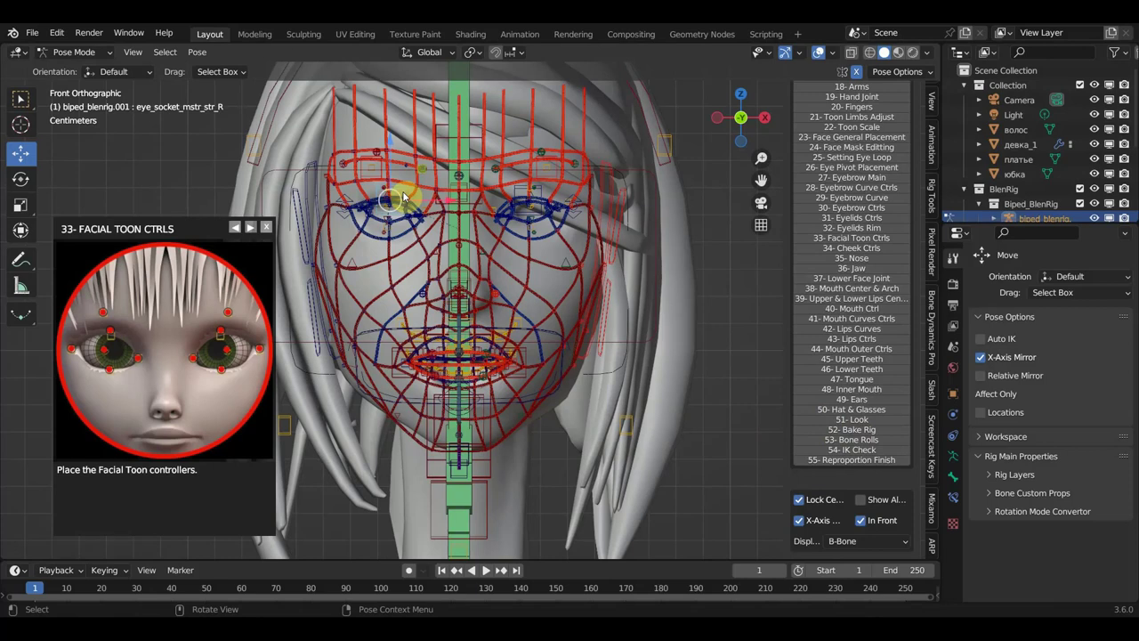
left_click_drag(403, 196, 402, 203)
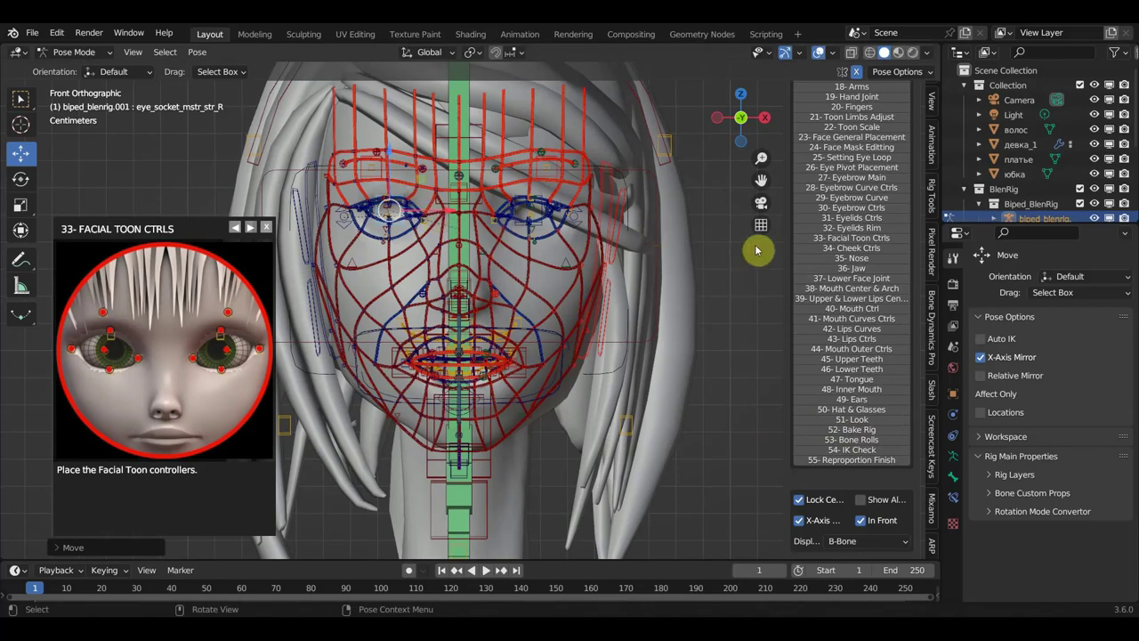
left_click(846, 250)
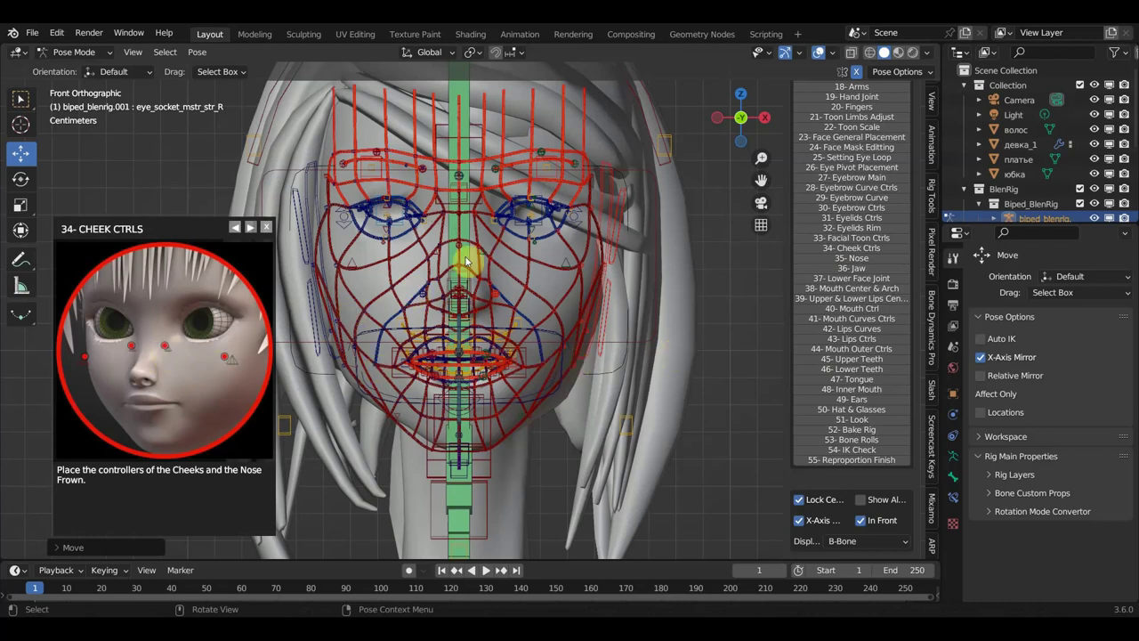
Place nose_frown_ctrl_R and nose_frown_ctrl_L on either side of the nose bridge.
scroll(465, 260, "up", 2)
scroll(442, 227, "up", 2)
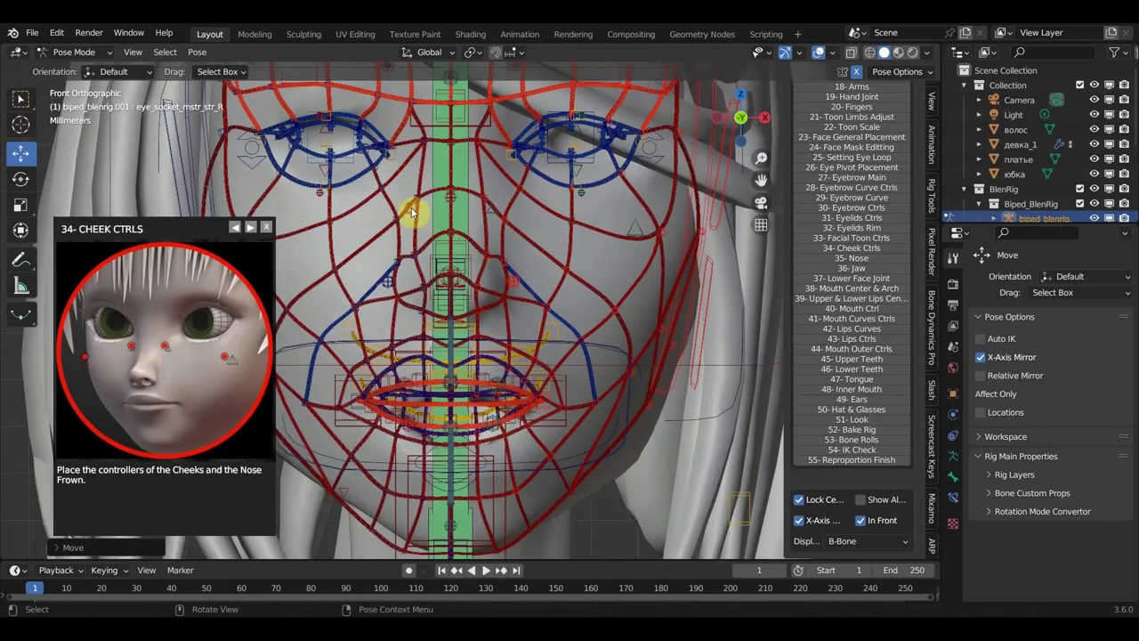
left_click(412, 212)
key("g")
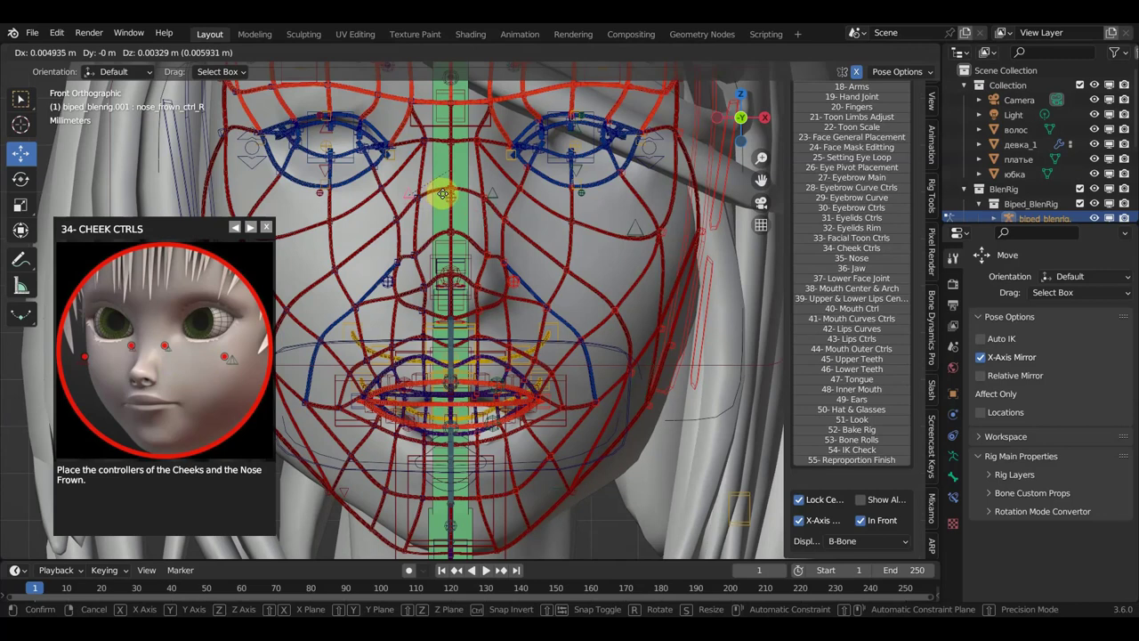
left_click(447, 198)
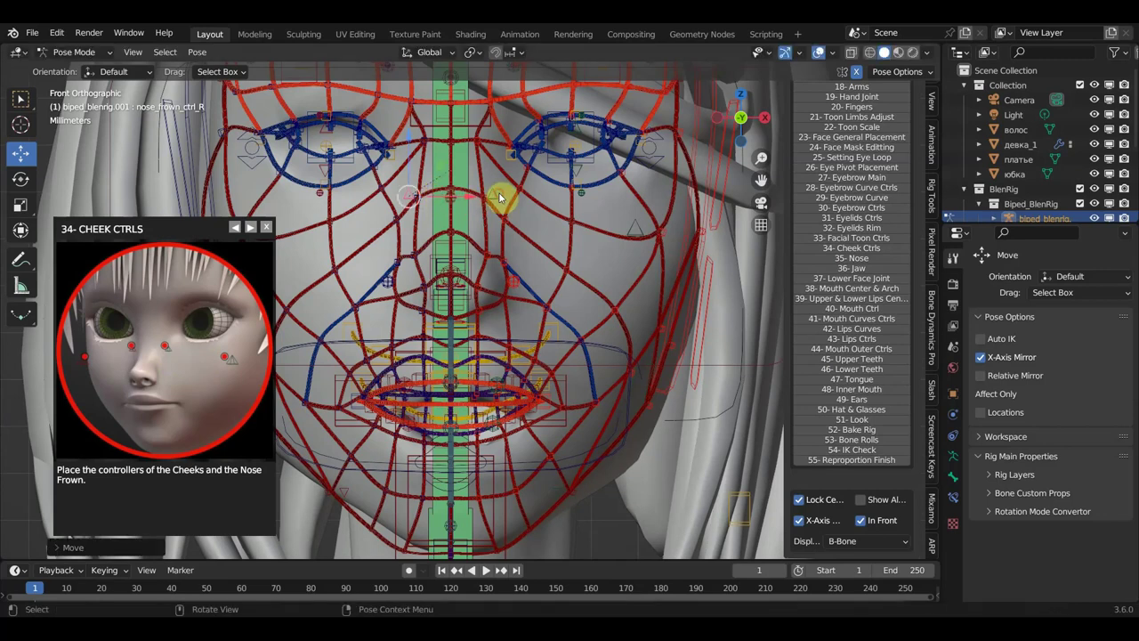
left_click(508, 197)
key("g")
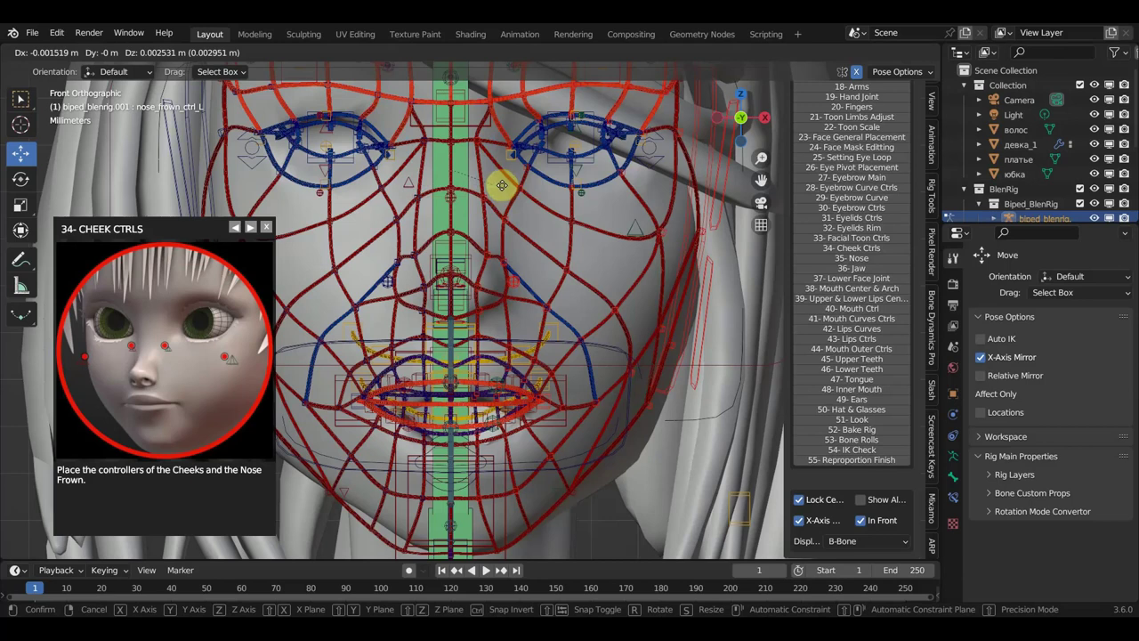
left_click(501, 213)
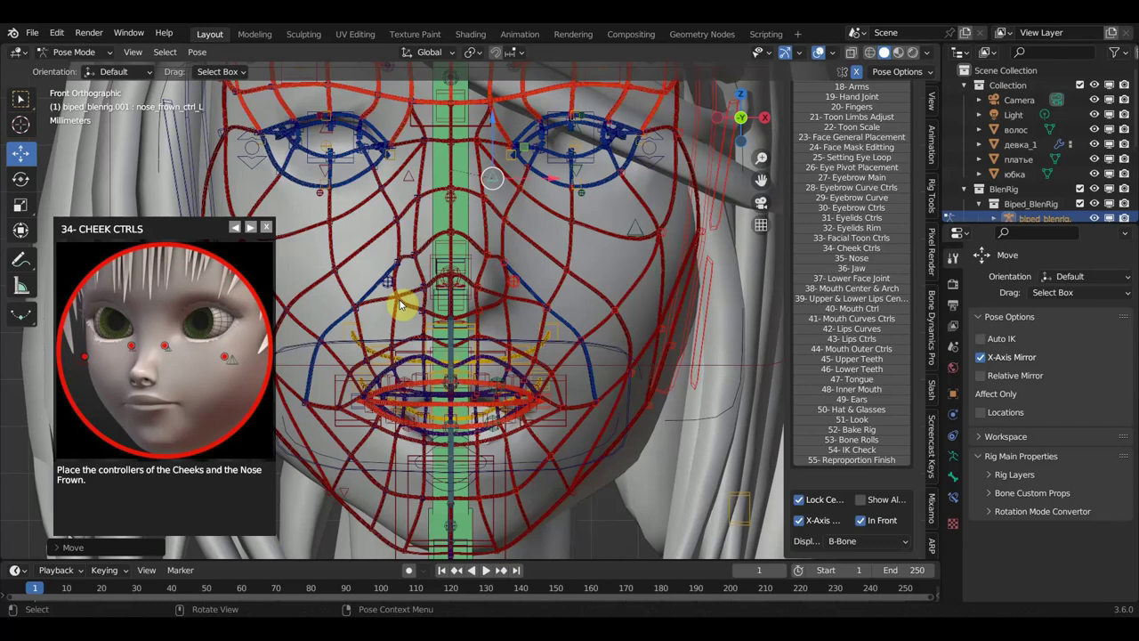
Move the cheek_ctrl_L control up beside the left eye.
left_click(585, 195)
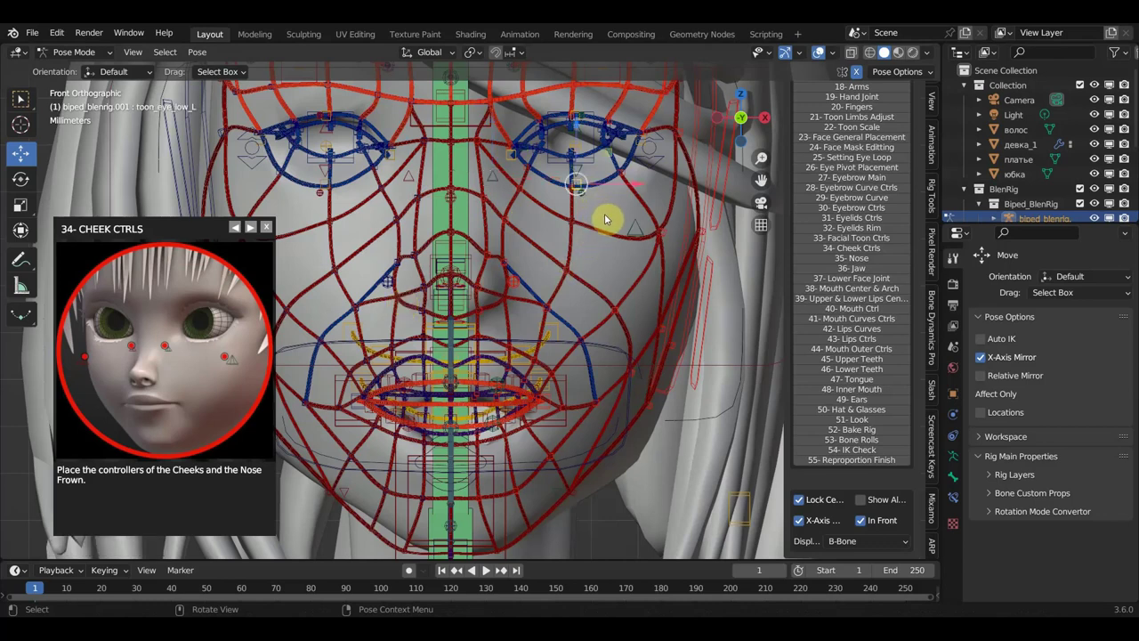
left_click(491, 176)
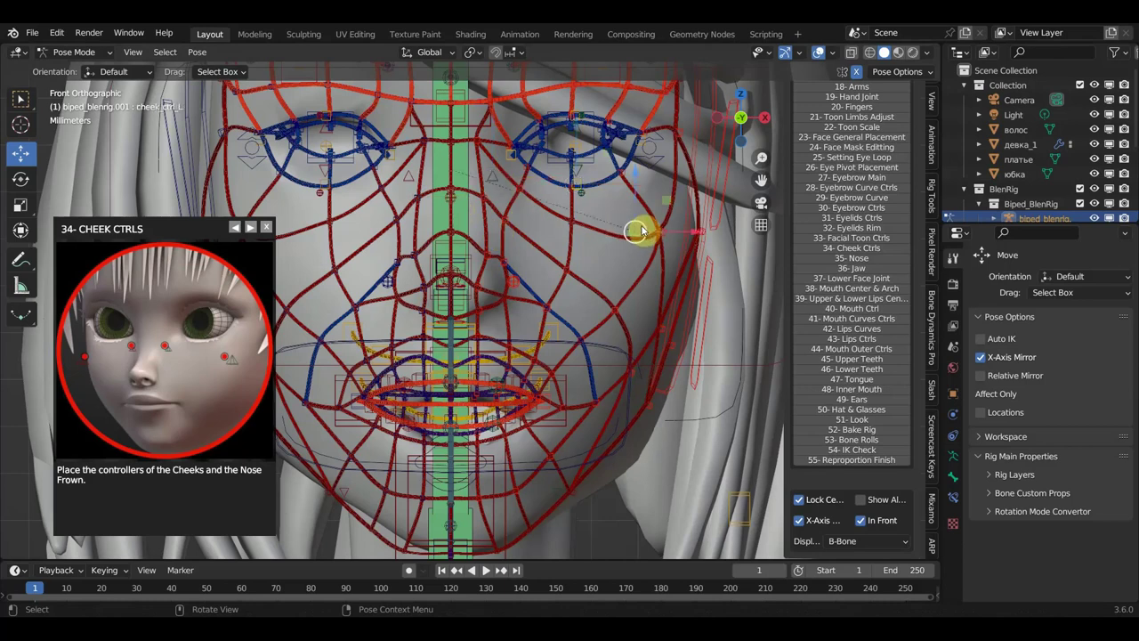
left_click(648, 228)
key("g")
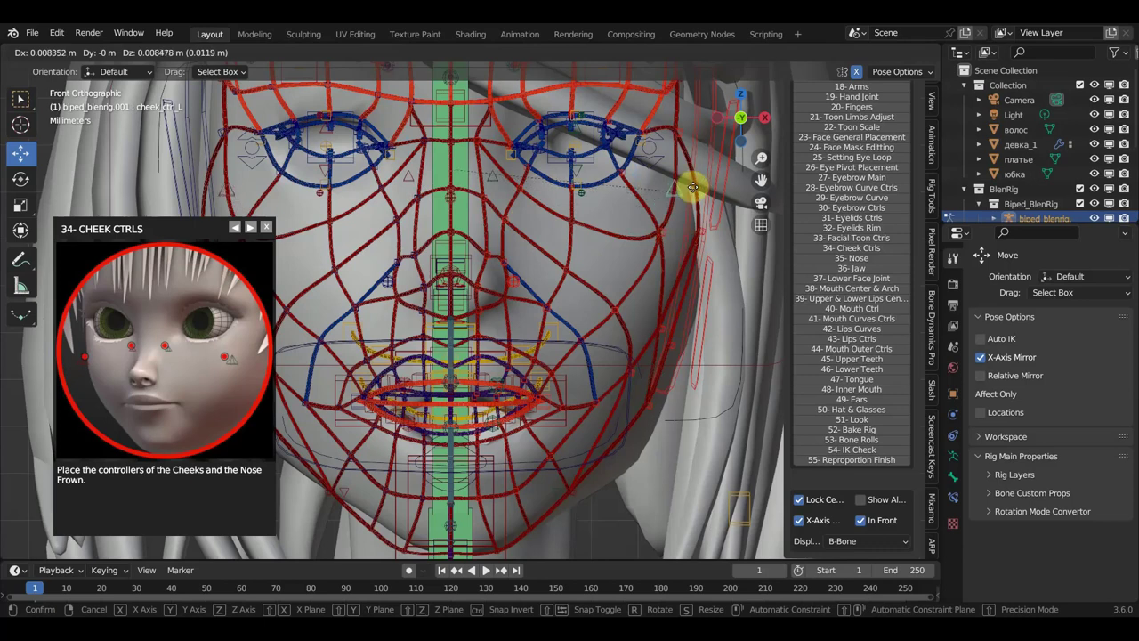
left_click(693, 187)
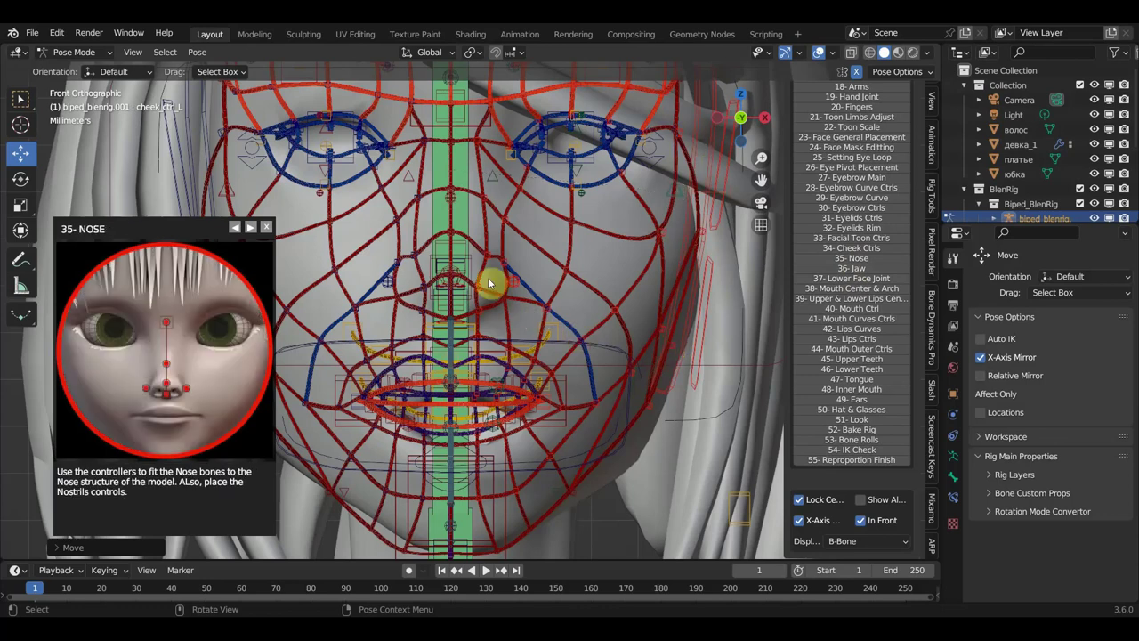
Move nostril_ctrl_R about 0.0018 m onto the girl's right nostril, then view the face from the side.
left_click(464, 112)
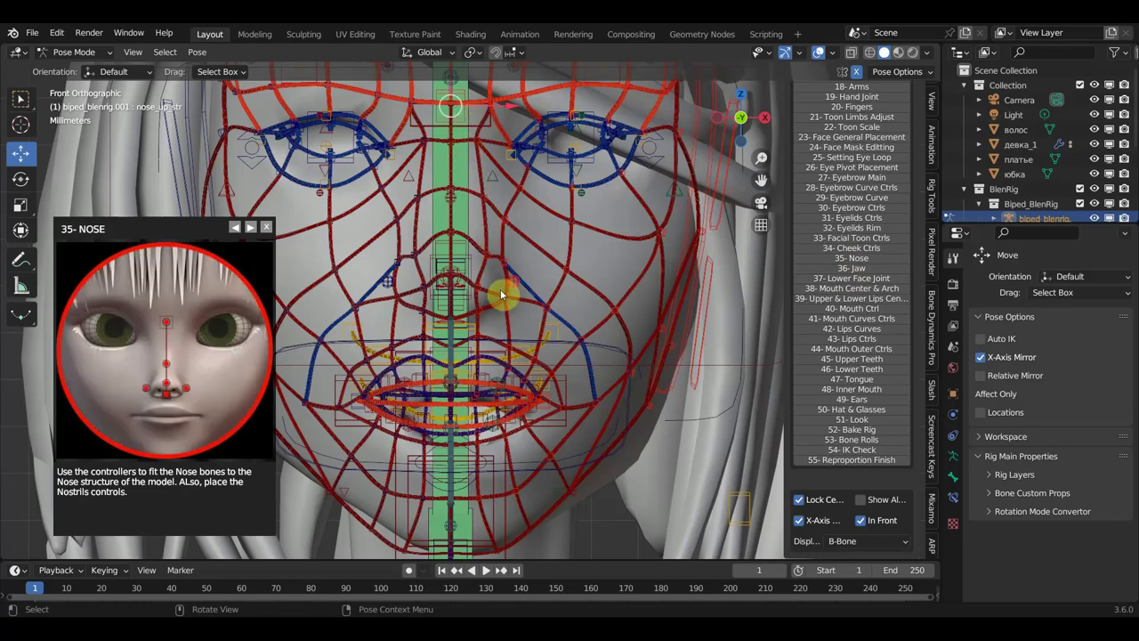
left_click(388, 282)
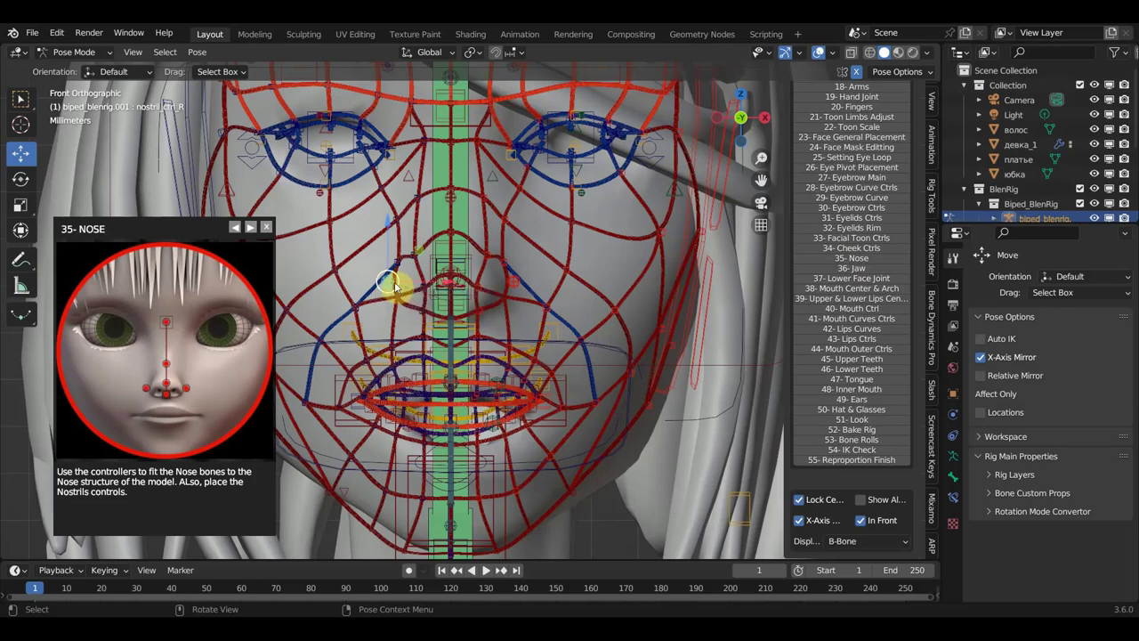
left_click_drag(398, 283, 405, 284)
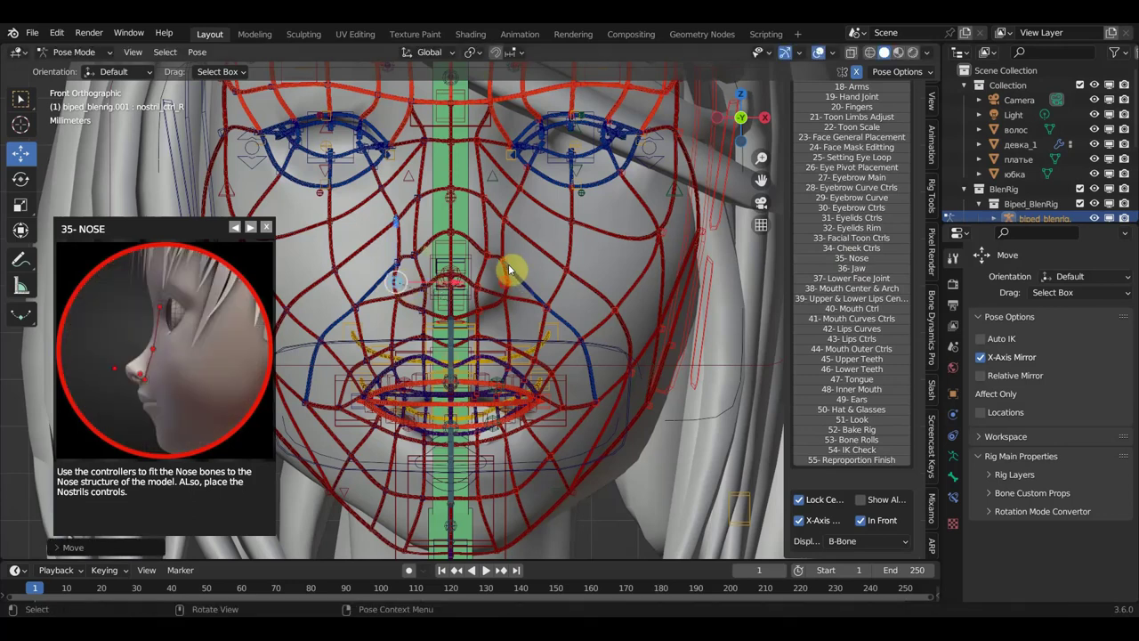
left_click(508, 263)
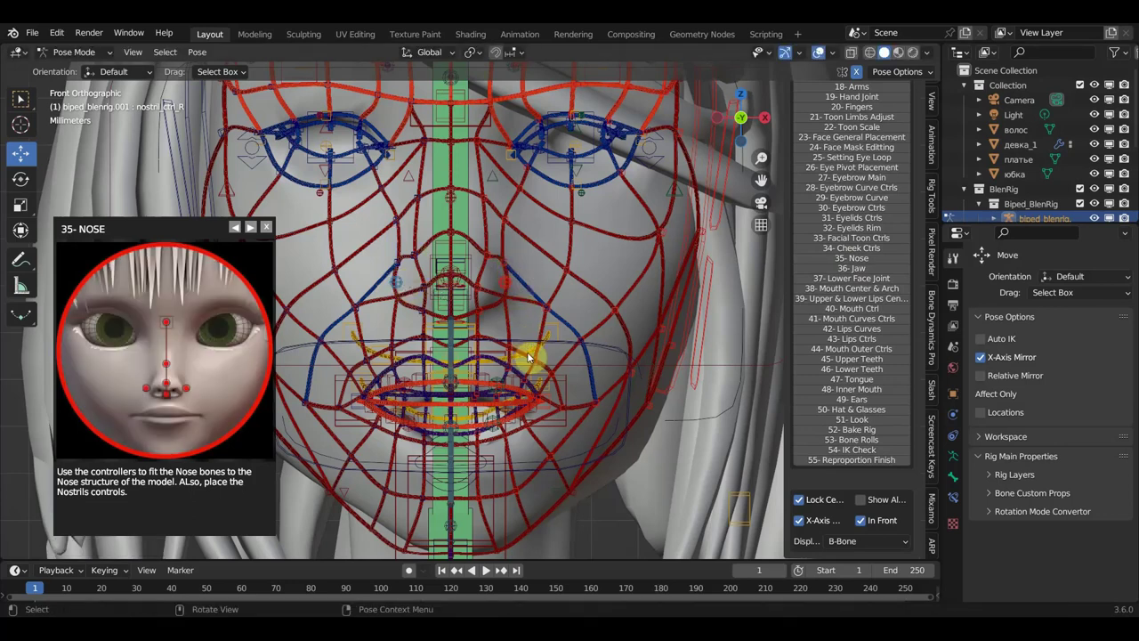
mouse_move(602, 362)
middle_mouse_down()
mouse_move(439, 364)
mouse_move(555, 326)
middle_mouse_up()
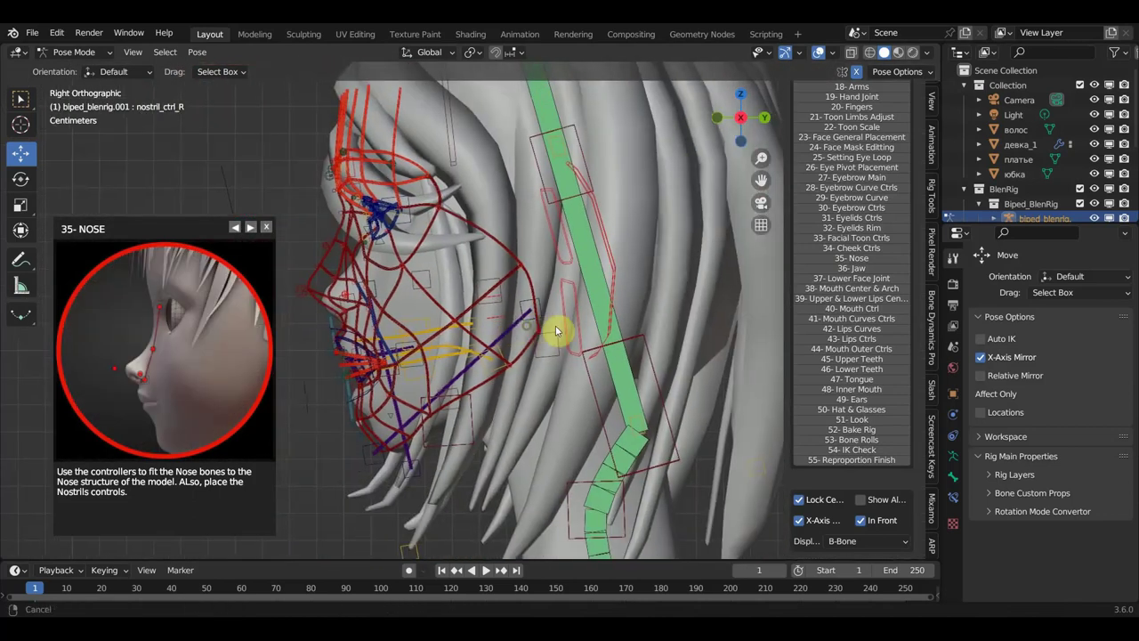
Zoom in and raise the nose tip control onto the girl's nose tip.
scroll(555, 326, "up", 2)
scroll(608, 338, "up", 1)
scroll(508, 330, "up", 1)
scroll(525, 334, "up", 1)
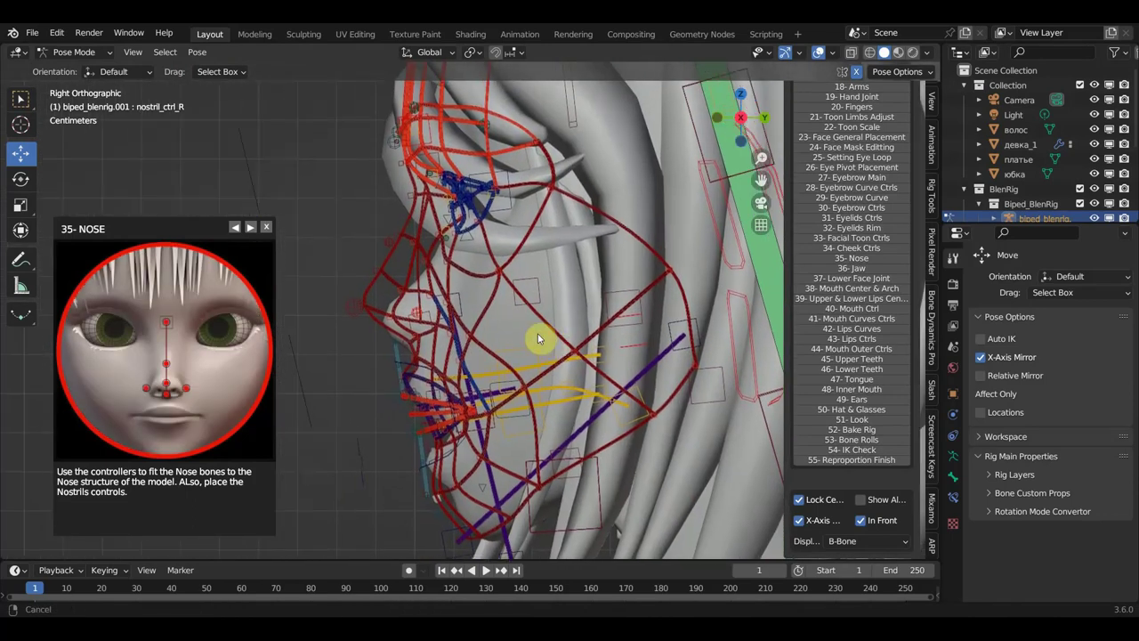
scroll(538, 339, "up", 1)
left_click(368, 313)
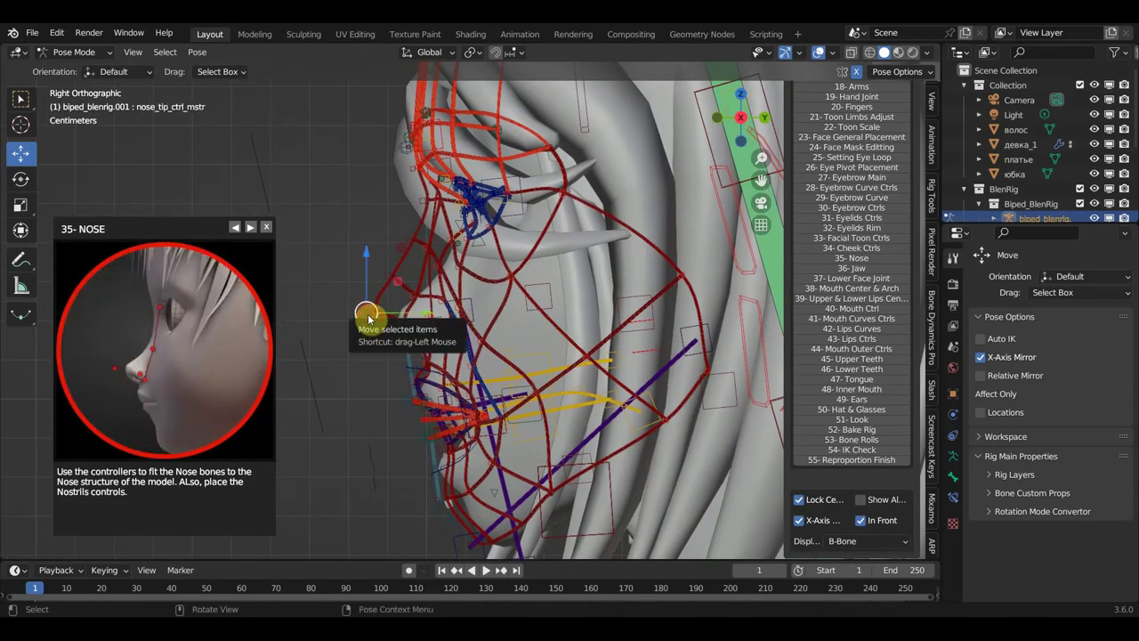
left_click_drag(369, 318, 388, 336)
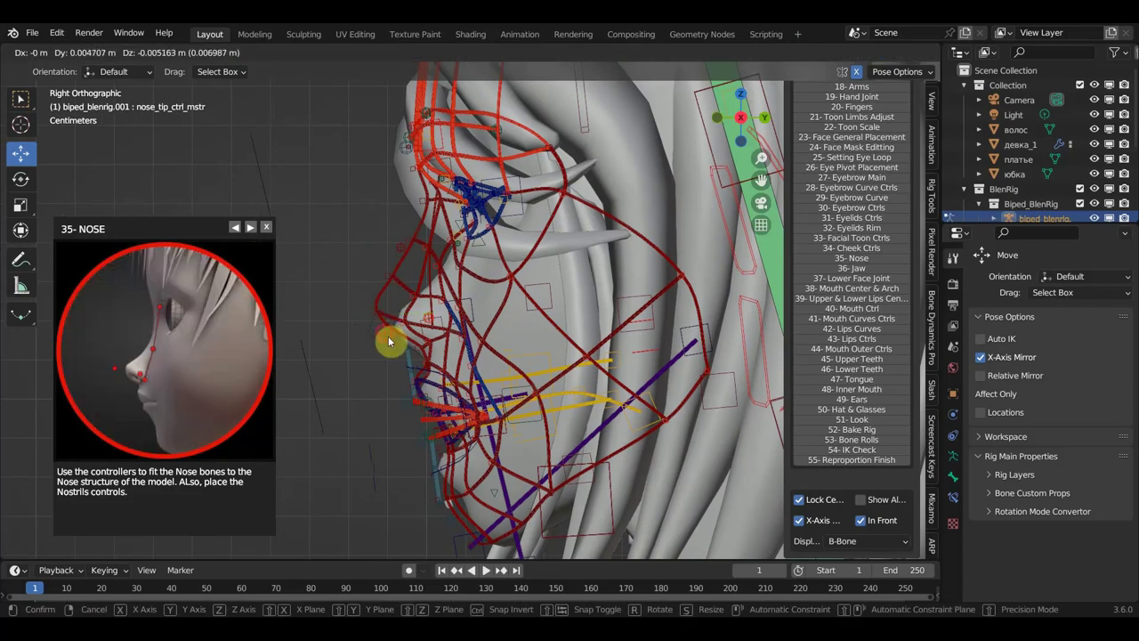
left_click_drag(388, 336, 424, 249)
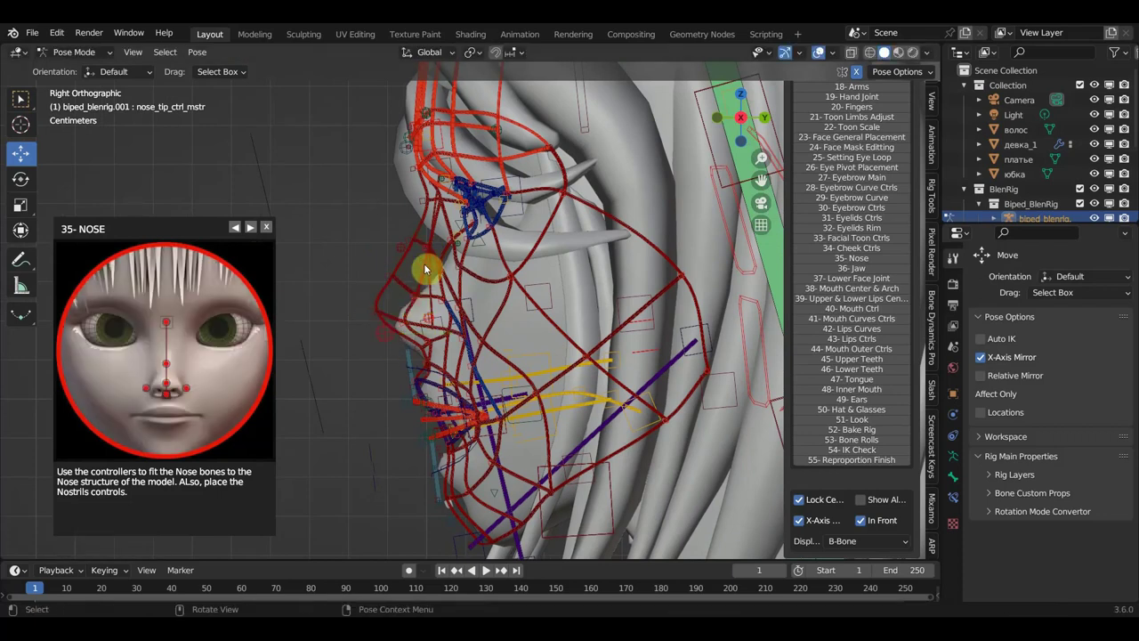
In right side view, lower the upper nose control onto the nose bridge.
scroll(455, 287, "up", 2)
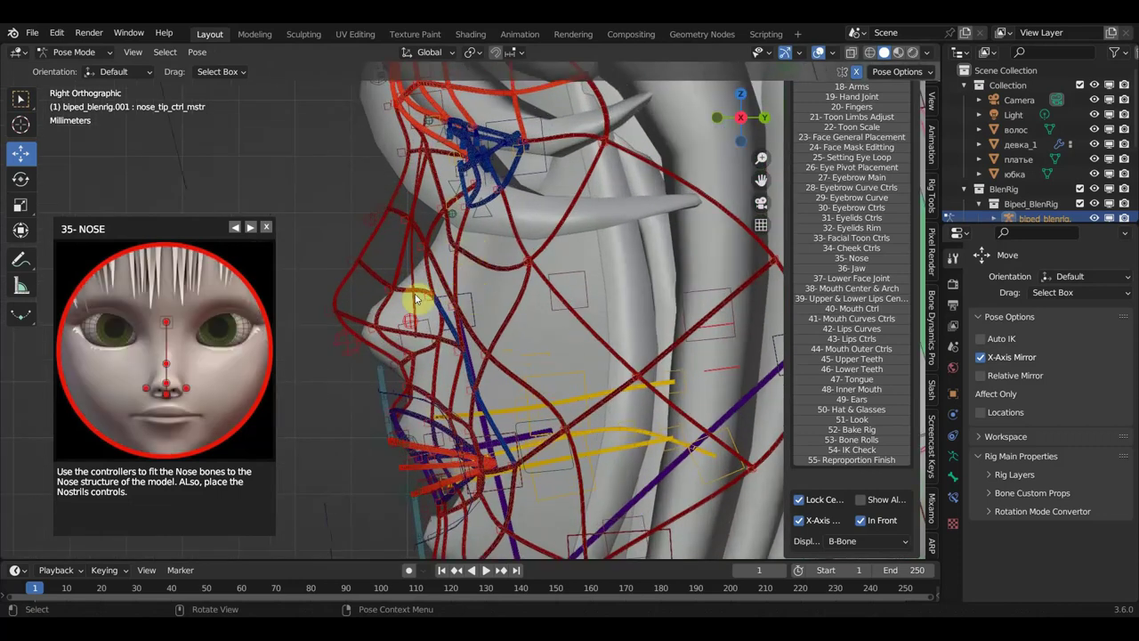
left_click(426, 324)
mouse_move(433, 322)
middle_mouse_down()
mouse_move(511, 321)
mouse_move(485, 252)
middle_mouse_up()
left_click(449, 178)
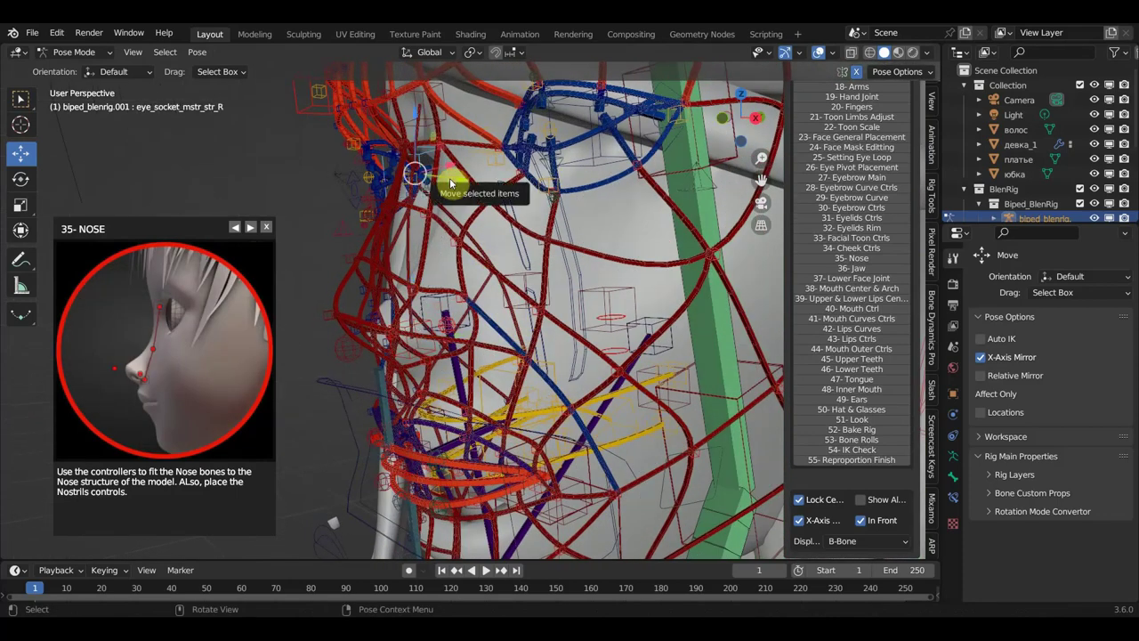
key("KP_3")
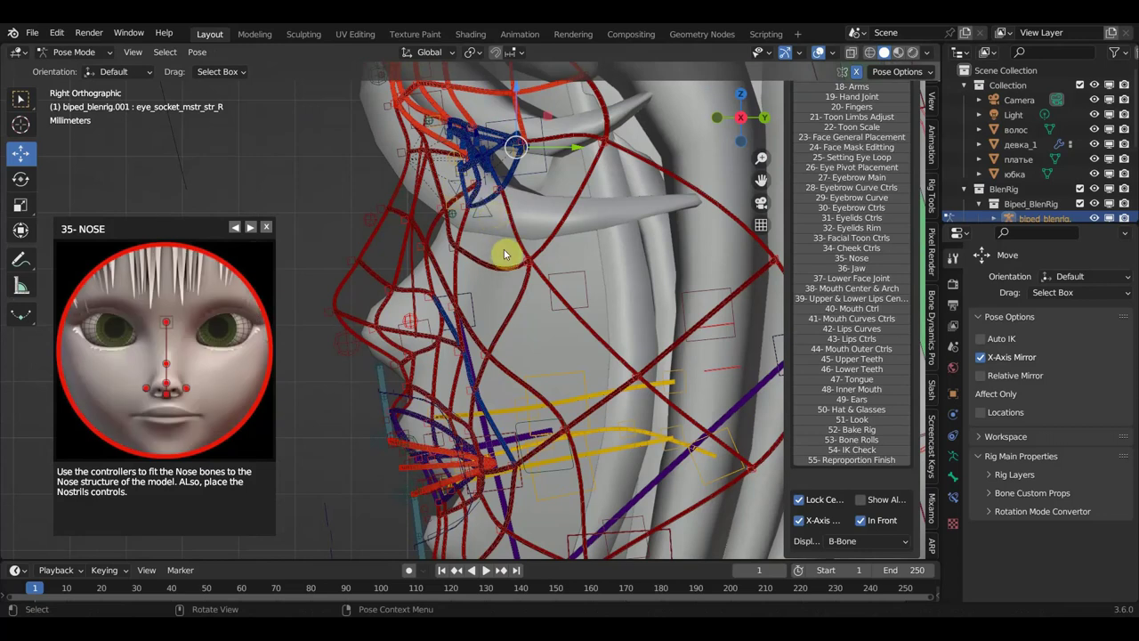
middle_click_drag(525, 258, 454, 119)
left_click(450, 106)
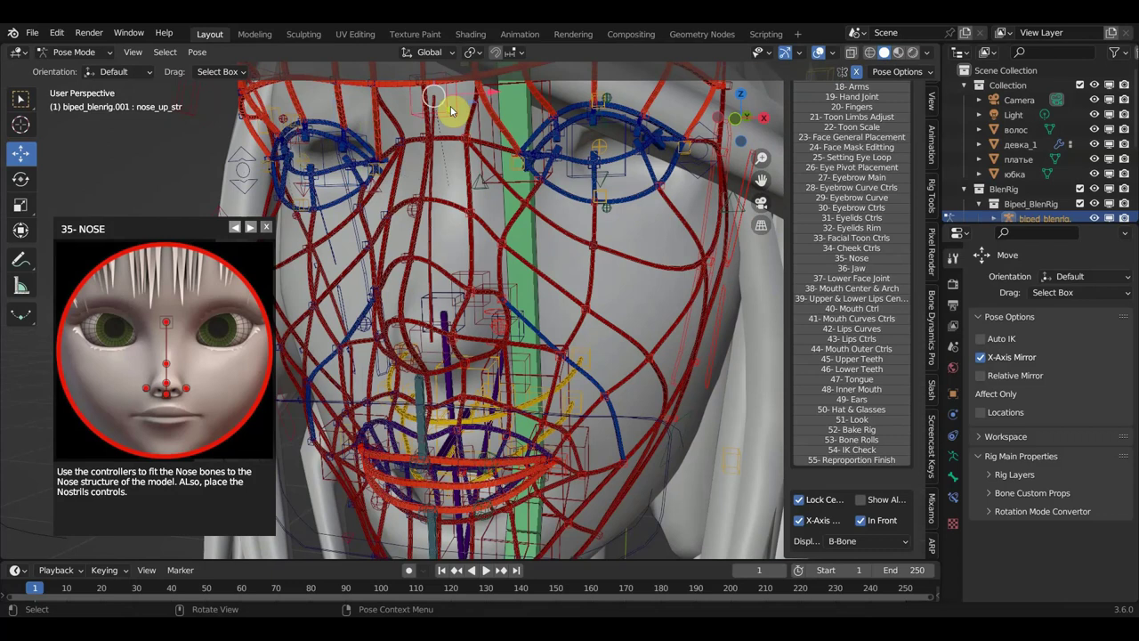
key("KP_3")
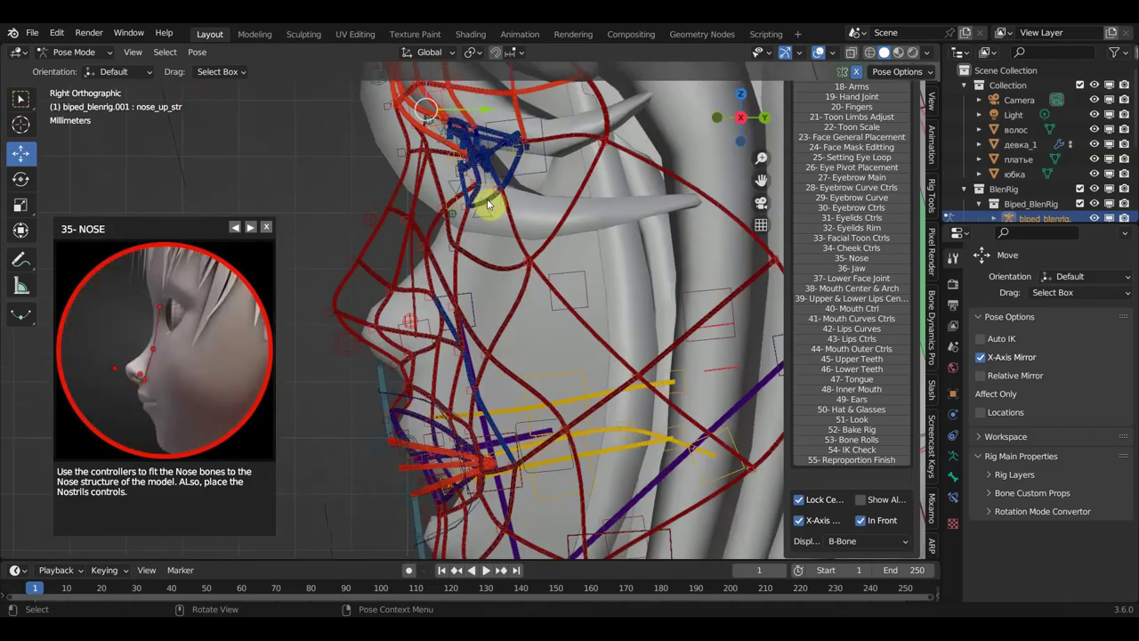
mouse_move(490, 188)
left_mouse_down()
mouse_move(488, 275)
mouse_move(507, 283)
left_mouse_up()
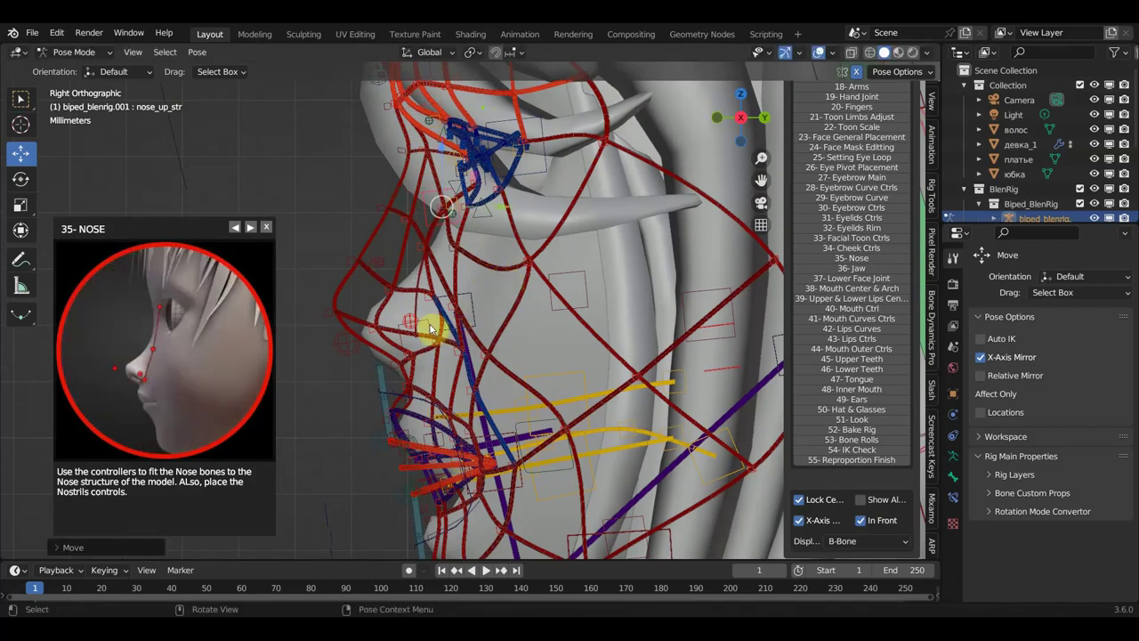
Nudge the left cheek line control, and fit the left nostril control onto the nostril.
left_click(423, 255)
mouse_move(423, 254)
left_mouse_down()
mouse_move(434, 265)
mouse_move(427, 253)
left_mouse_up()
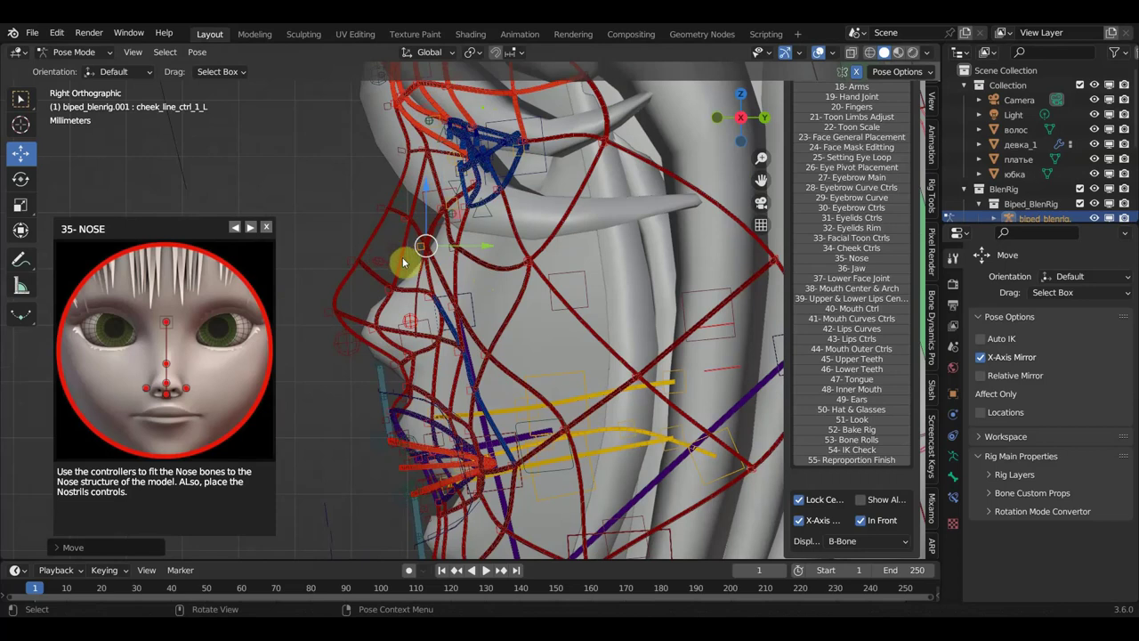
left_click(402, 259)
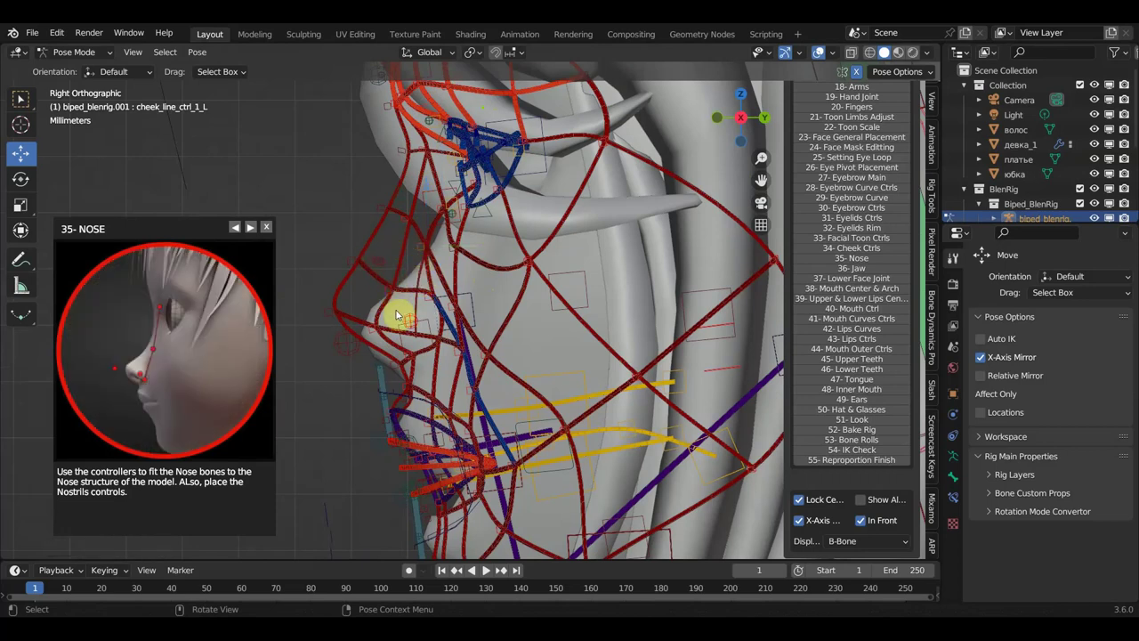
left_click(351, 344)
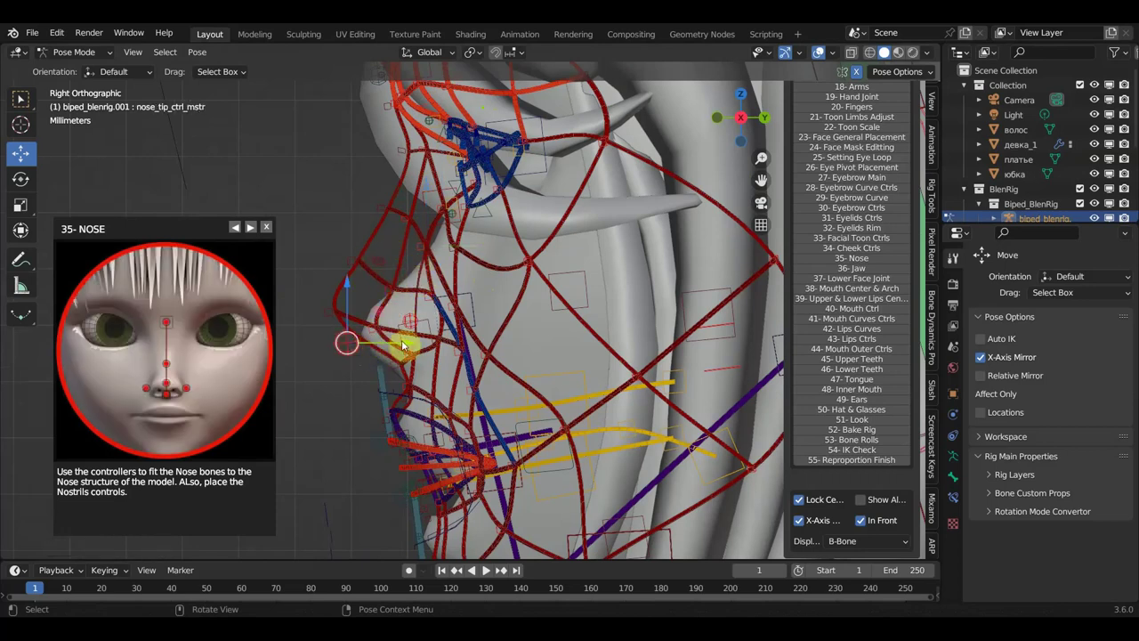
left_click_drag(414, 323, 431, 333)
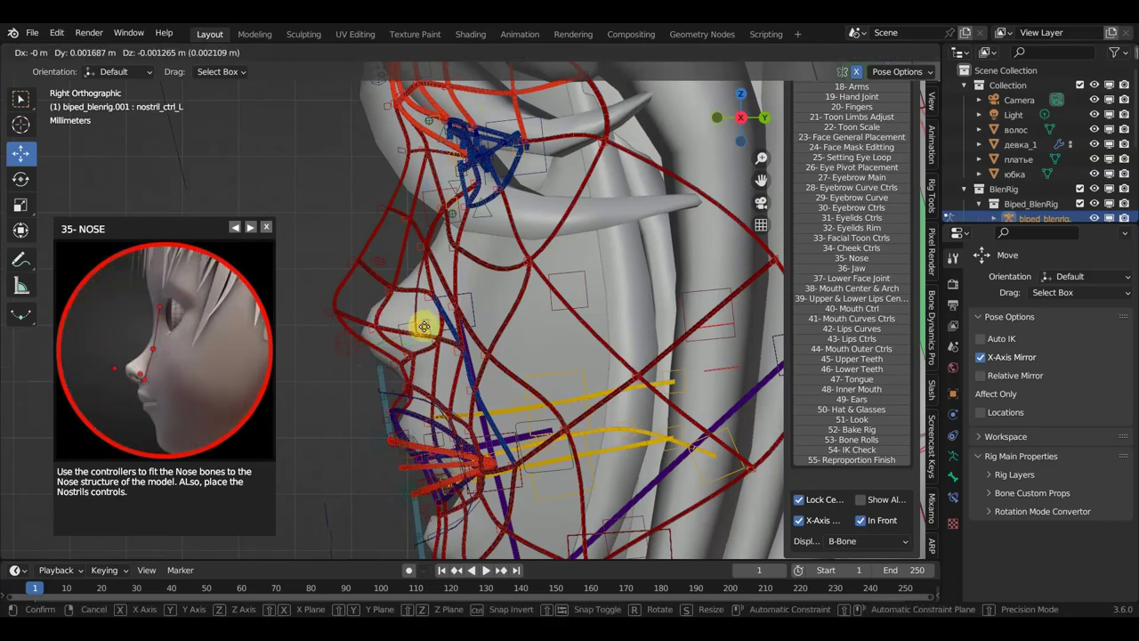
mouse_move(431, 333)
left_mouse_down()
mouse_move(426, 313)
mouse_move(420, 321)
mouse_move(436, 322)
left_mouse_up()
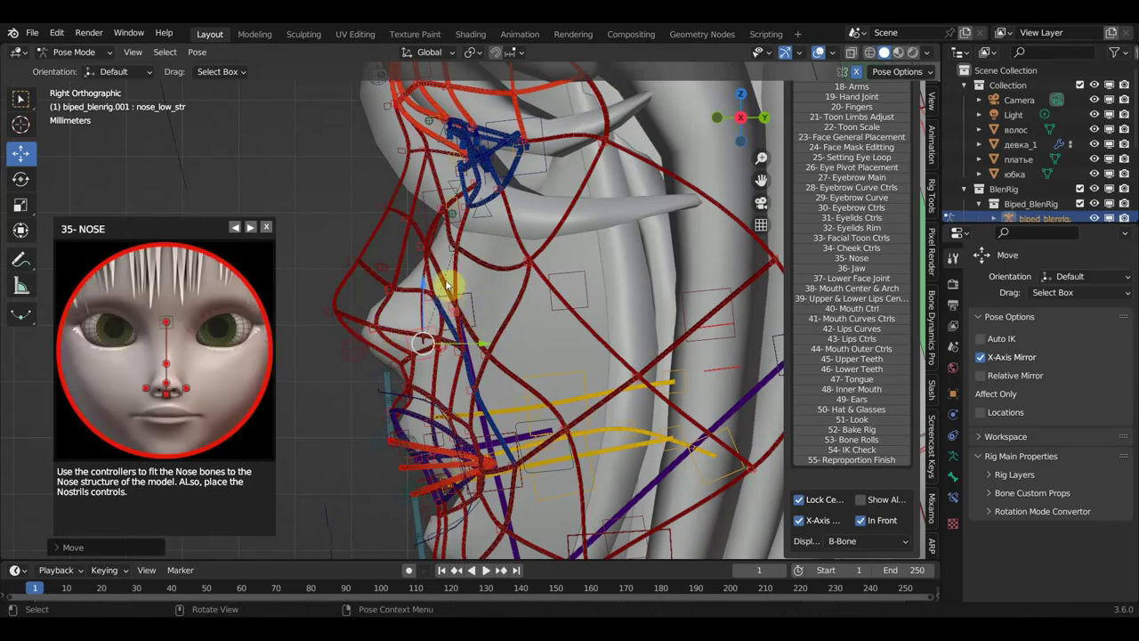
Move nose_up_str about 0.0029 m onto the upper bridge, then advance to the 36-Jaw step.
scroll(456, 286, "up", 1)
scroll(445, 262, "up", 1)
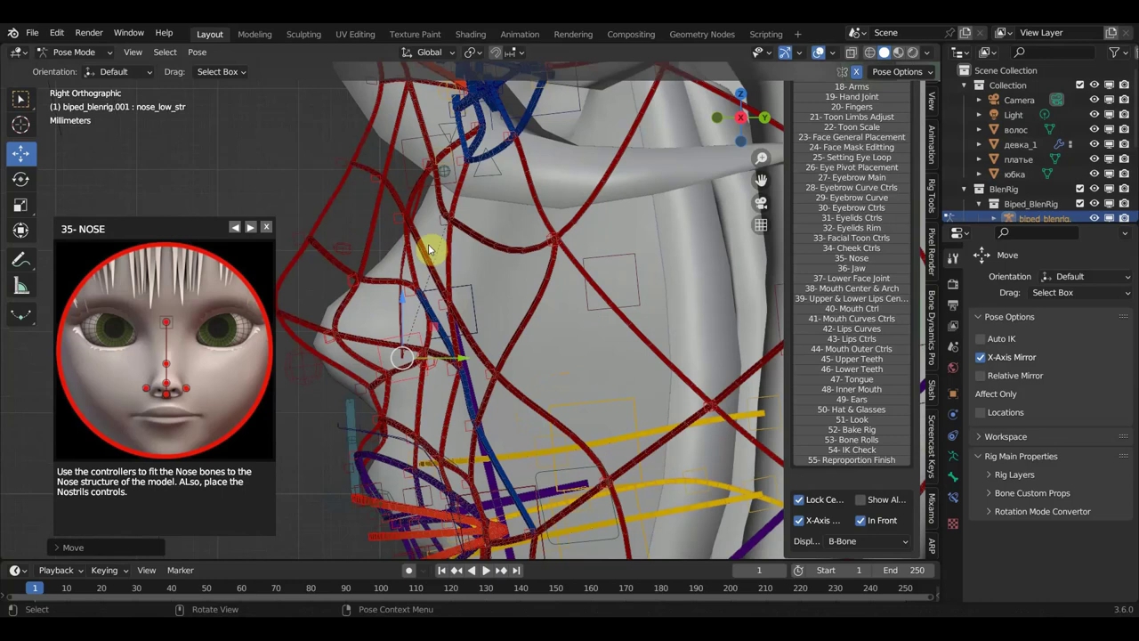
left_click(411, 138)
key("g")
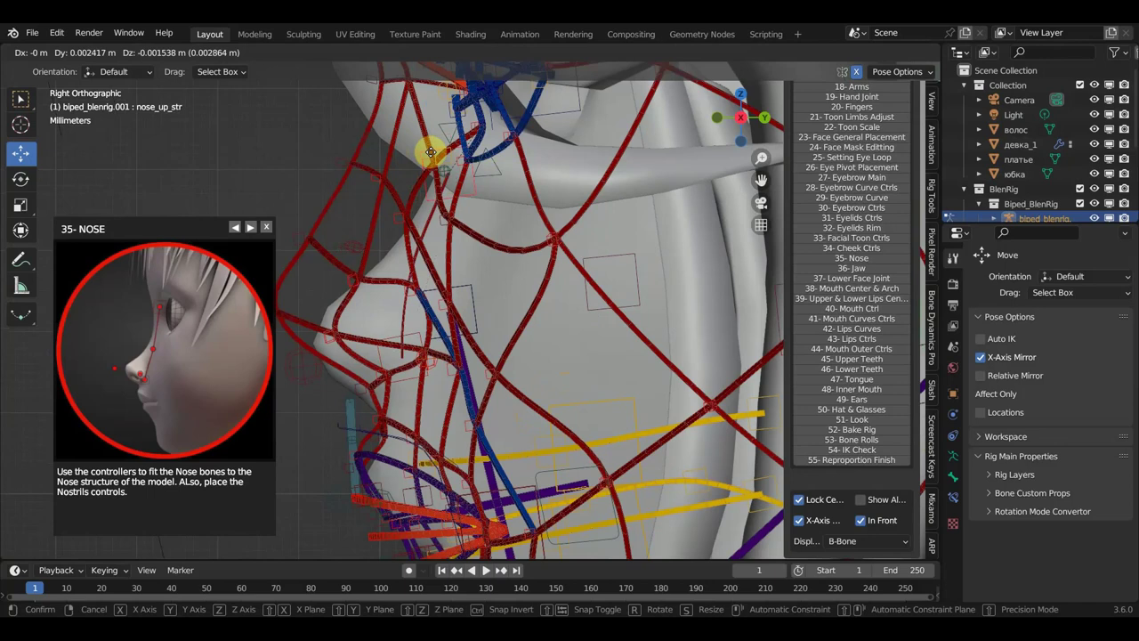
left_click(430, 151)
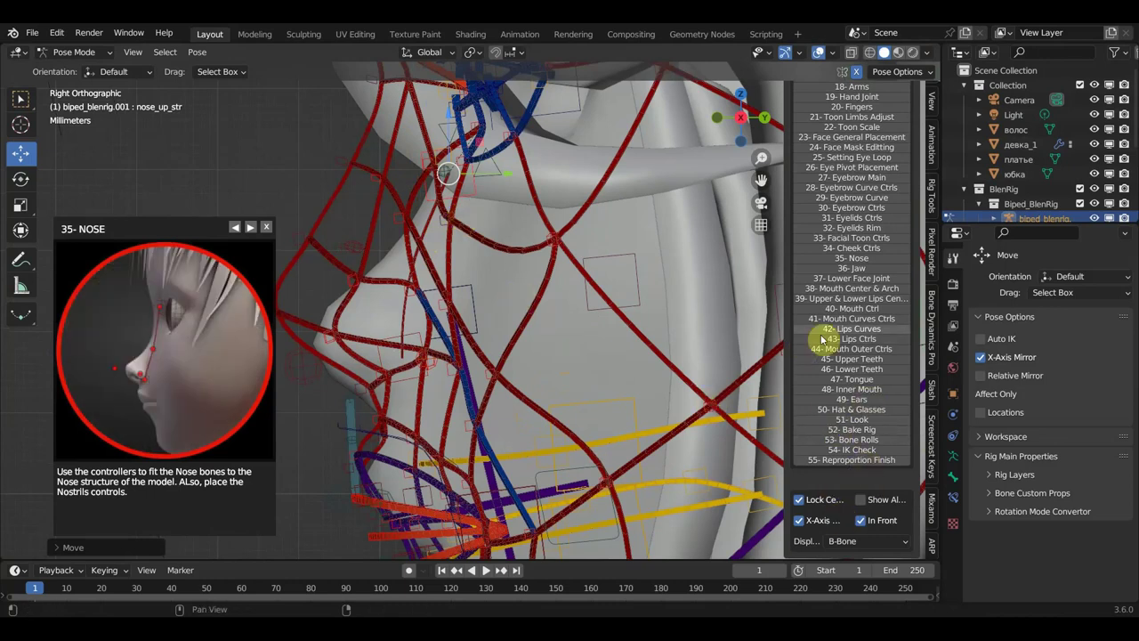
left_click(850, 268)
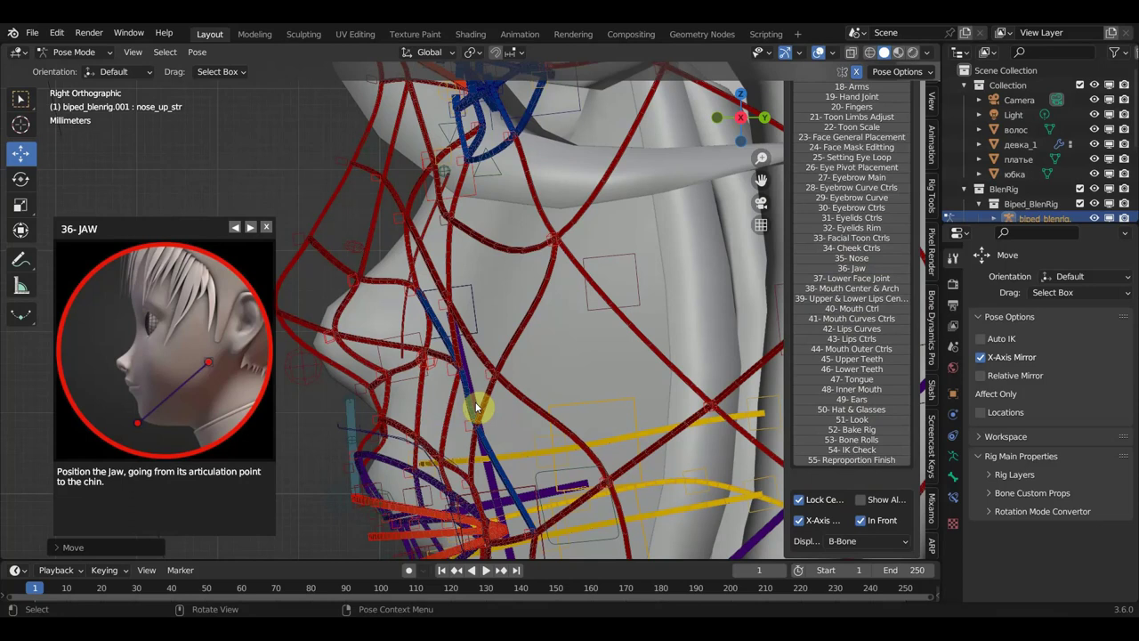
Zoom out and drag maxi_str_1 and maxi_str_2 along the jaw from the hinge to the chin.
scroll(480, 397, "down", 4)
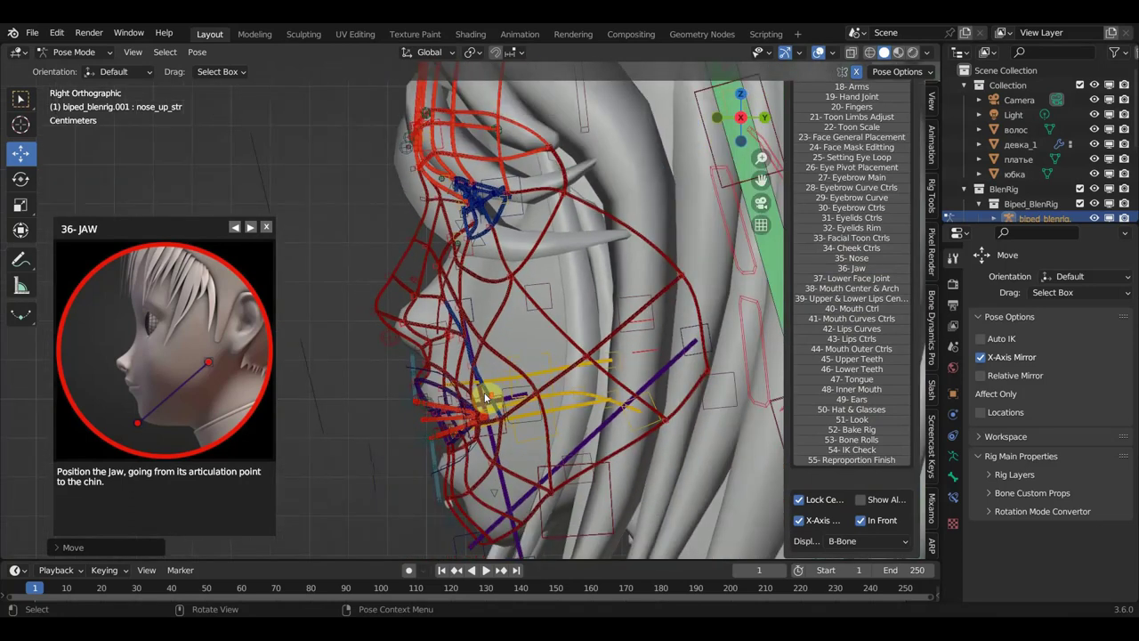
scroll(485, 398, "down", 2)
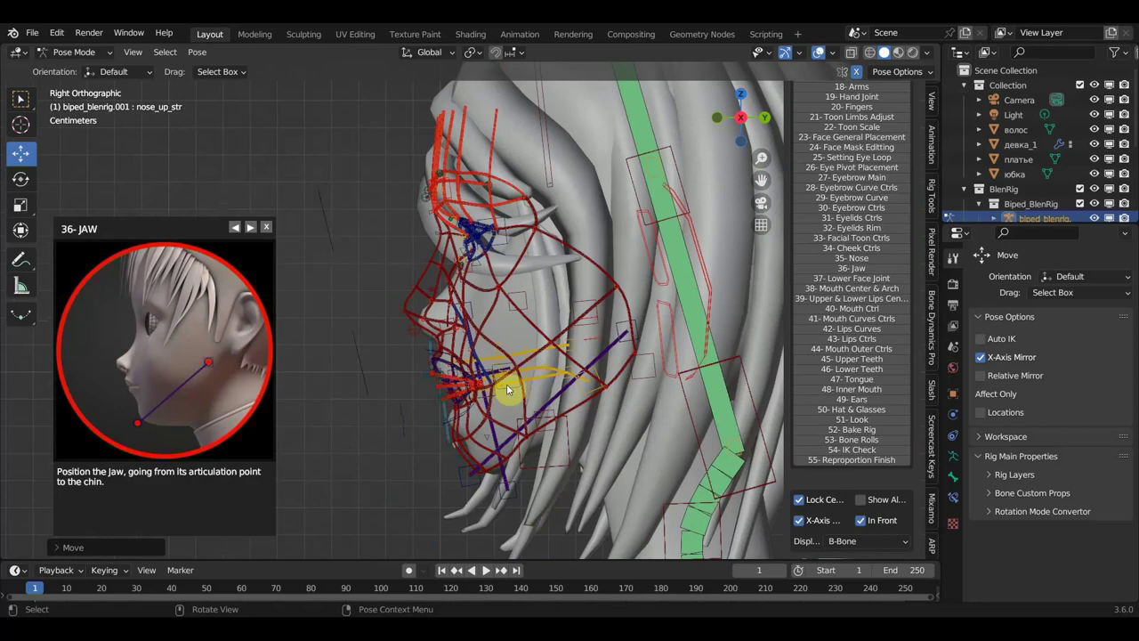
scroll(541, 377, "down", 1)
scroll(585, 359, "up", 1)
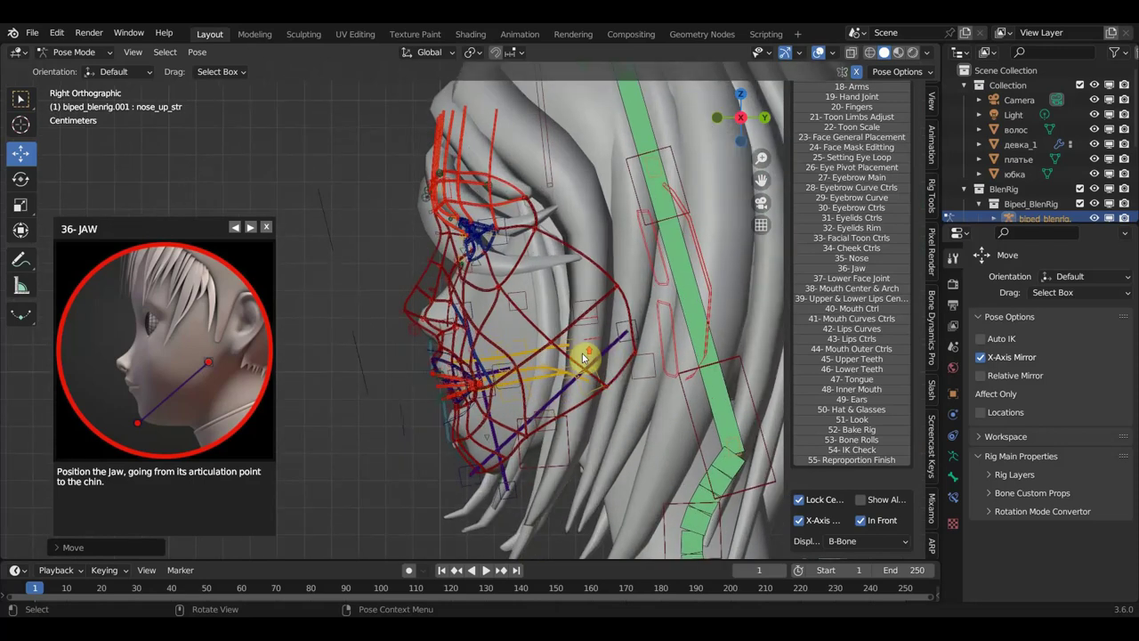
left_click(623, 328)
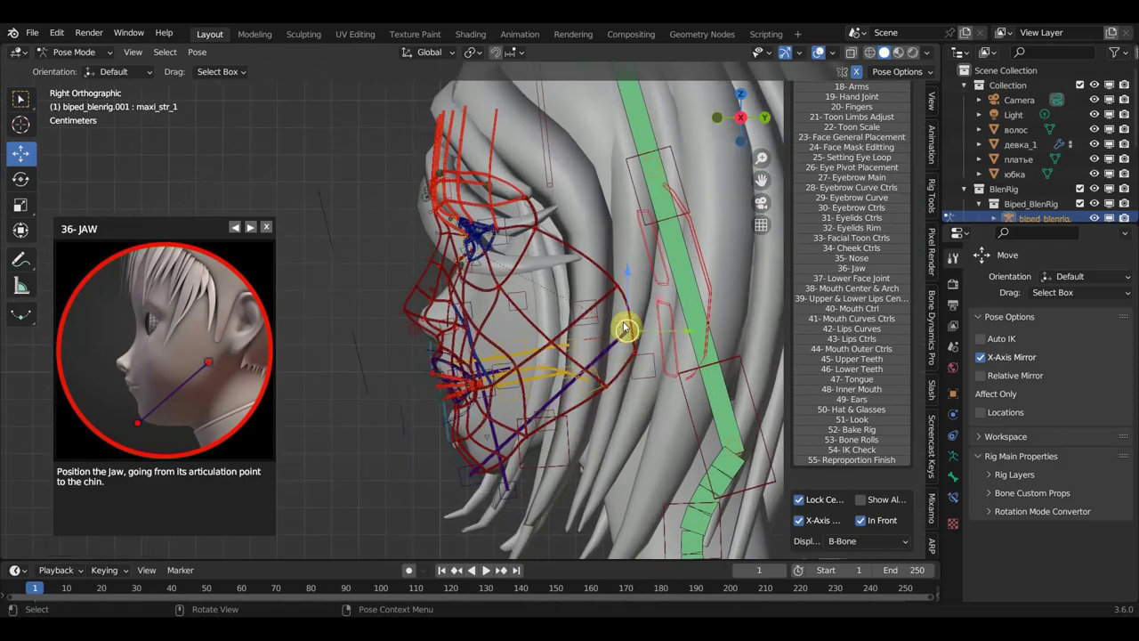
left_click_drag(626, 327, 641, 363)
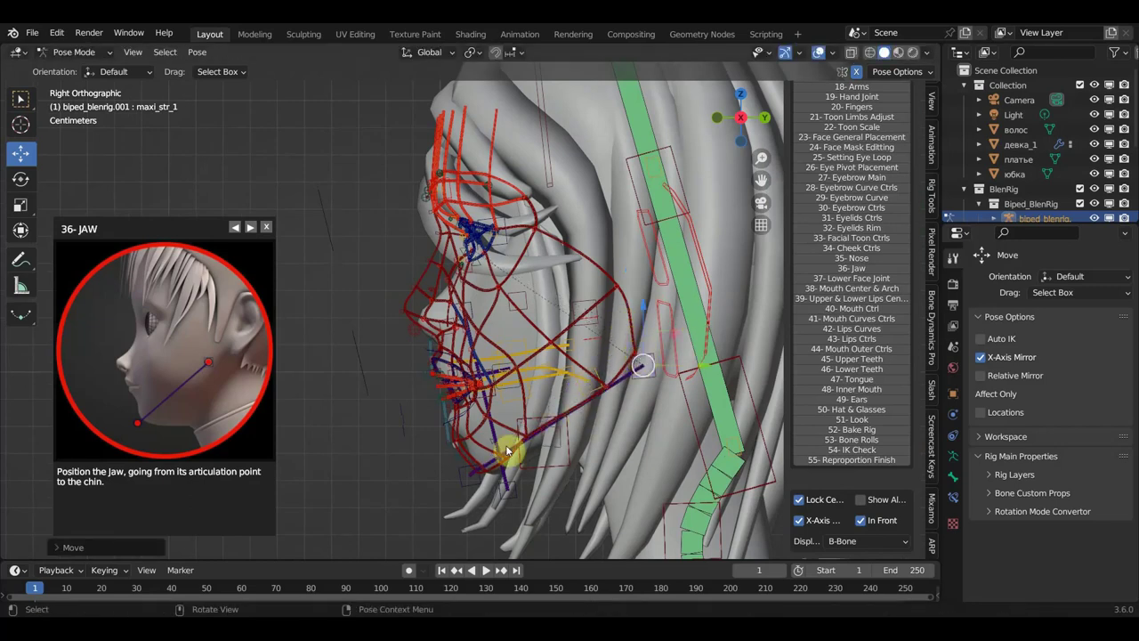
left_click_drag(458, 475, 454, 465)
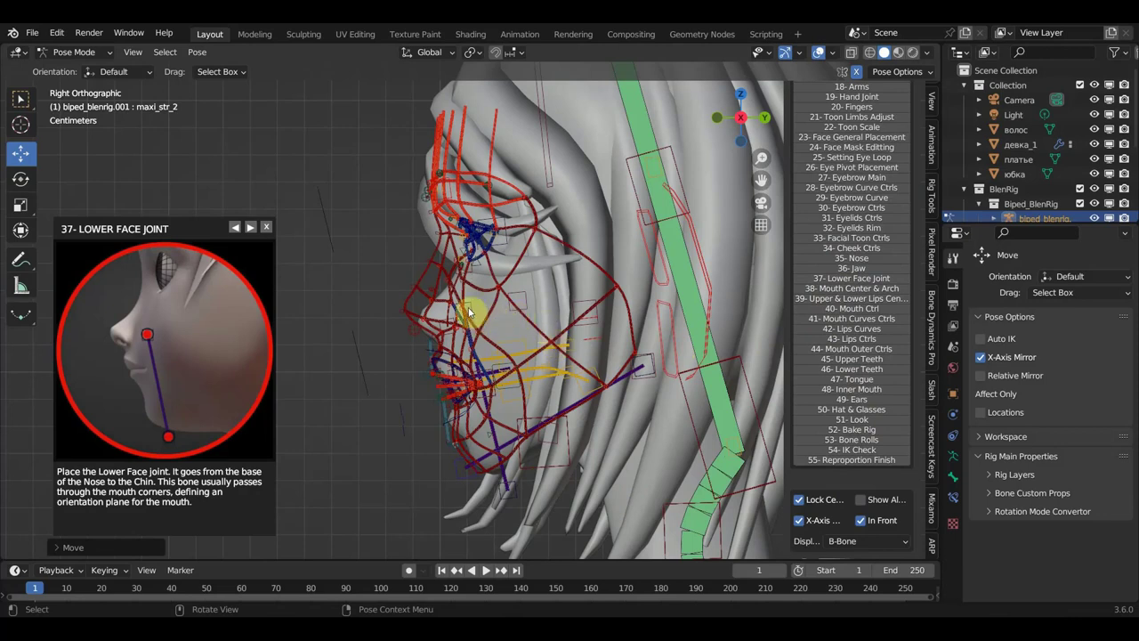
Move the mouth_str_loc bones onto the chin and nose base, then advance to step 38.
left_click(512, 491)
left_click_drag(513, 492, 522, 469)
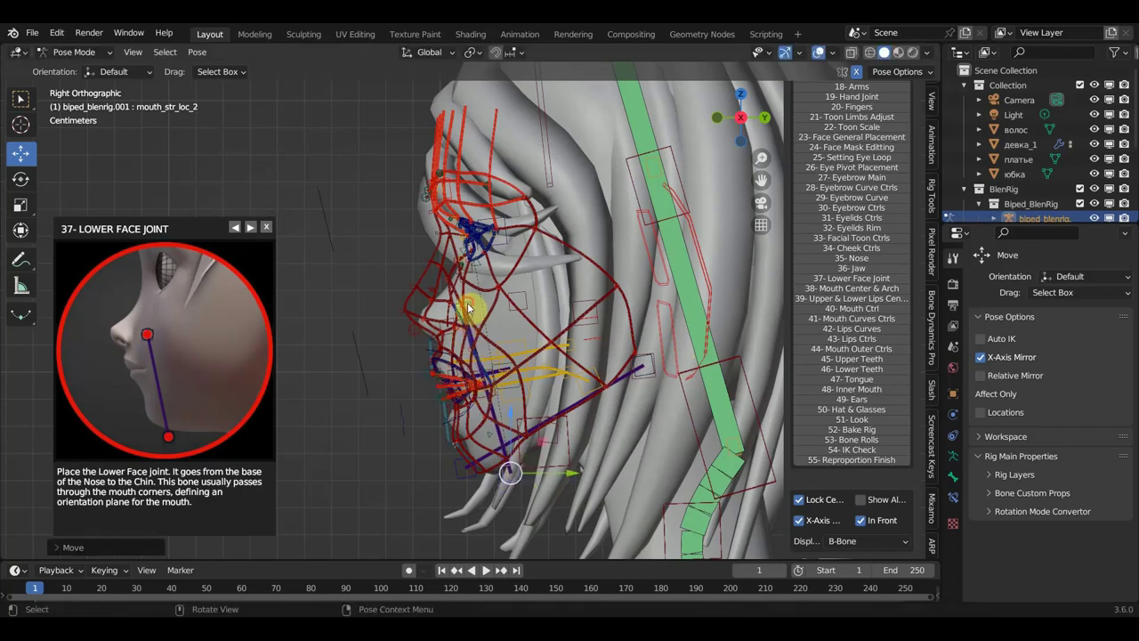
left_click_drag(470, 308, 474, 312)
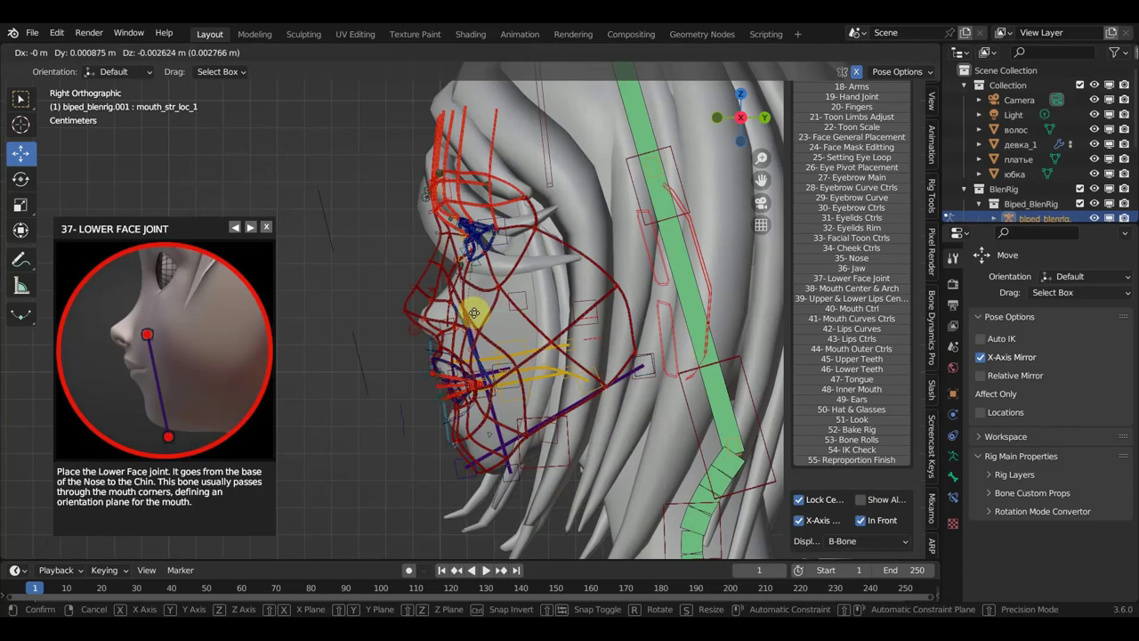
left_click_drag(474, 314, 477, 322)
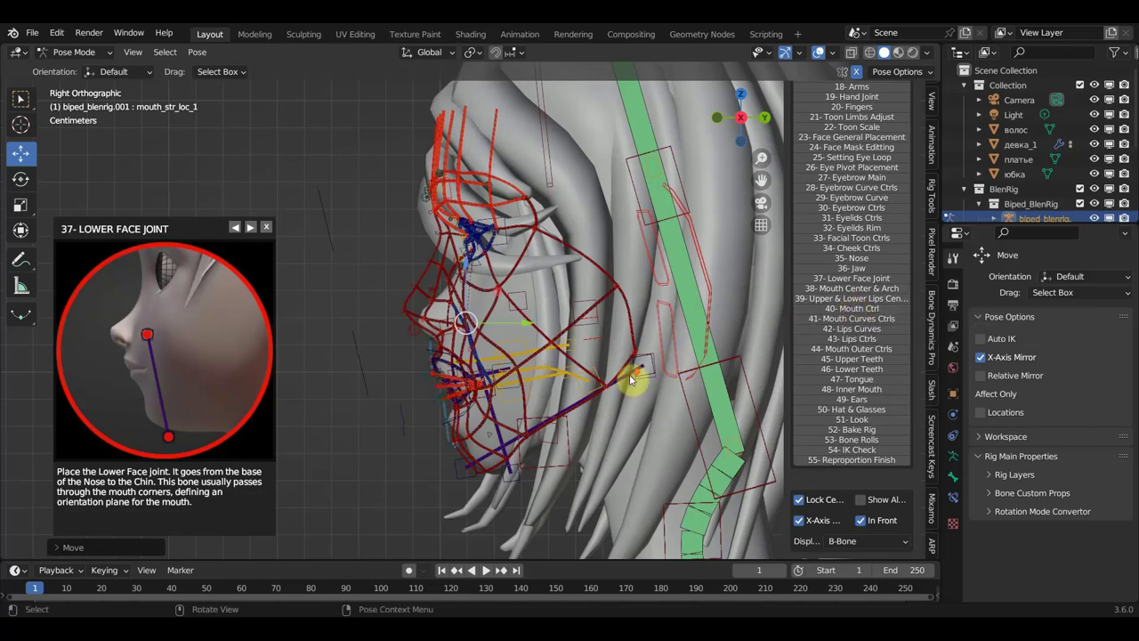
key("Right")
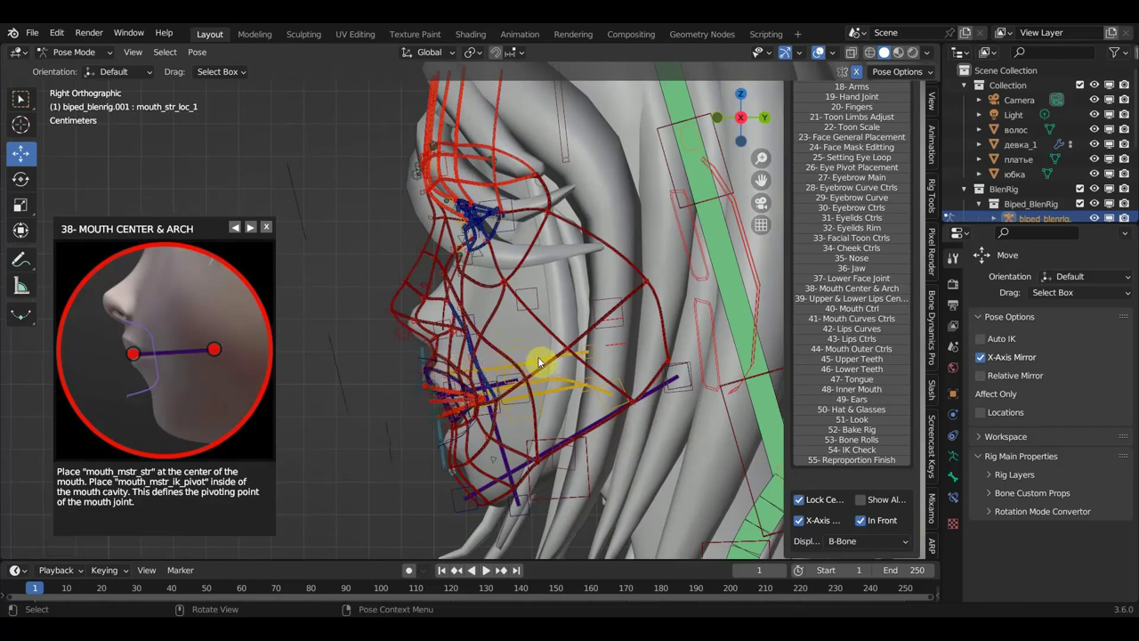
Move the teeth_up control bones into place inside the girl's mouth.
left_click(544, 406)
left_click(602, 354)
mouse_move(607, 352)
left_mouse_down()
mouse_move(617, 350)
mouse_move(550, 377)
mouse_move(564, 379)
left_mouse_up()
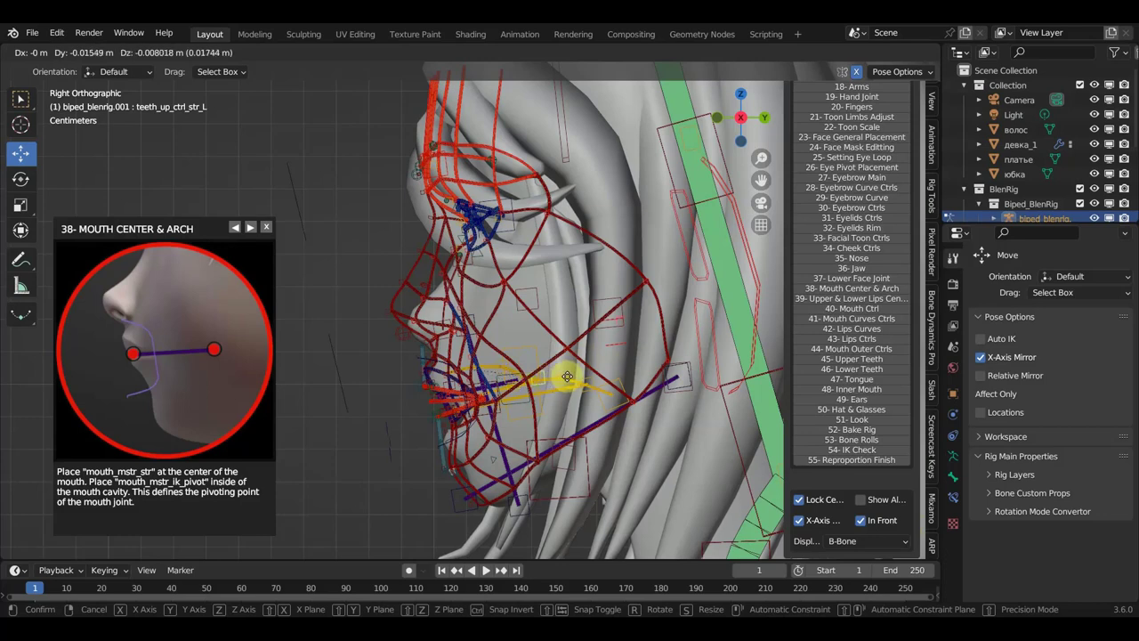
mouse_move(561, 380)
left_mouse_down()
mouse_move(596, 391)
mouse_move(497, 400)
left_mouse_up()
left_click(520, 363)
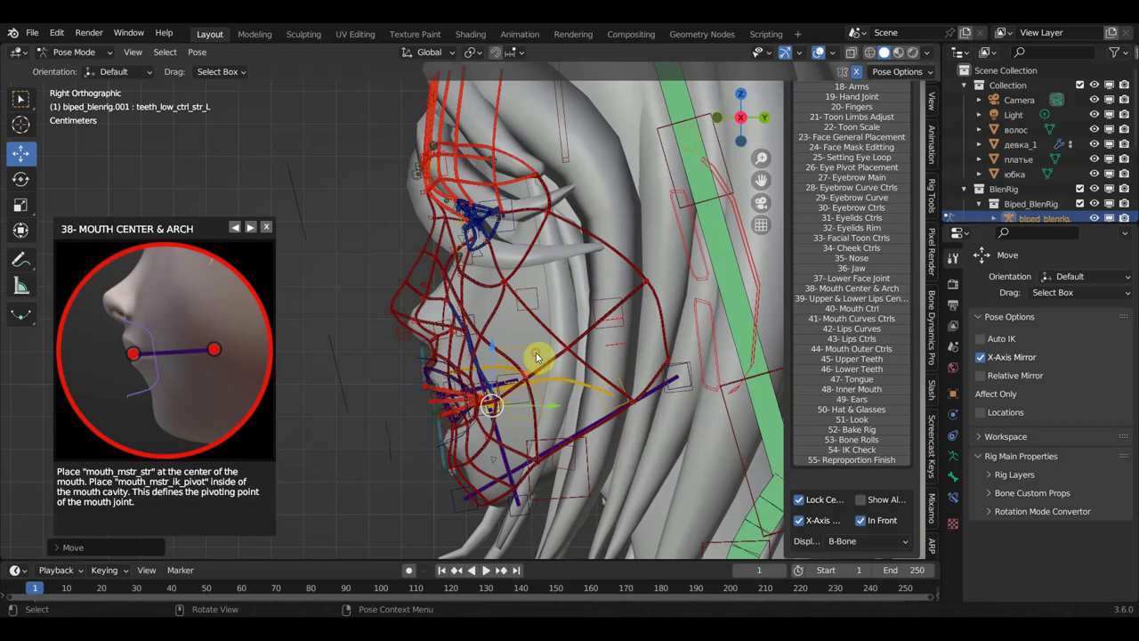
left_click_drag(520, 363, 483, 381)
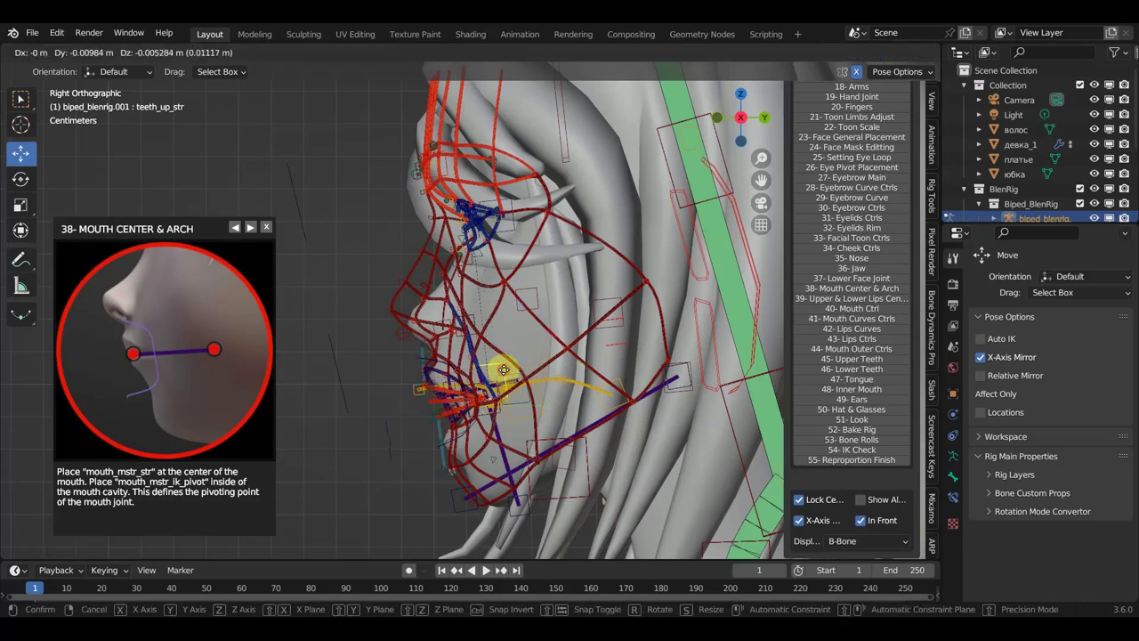
left_click_drag(504, 374, 506, 375)
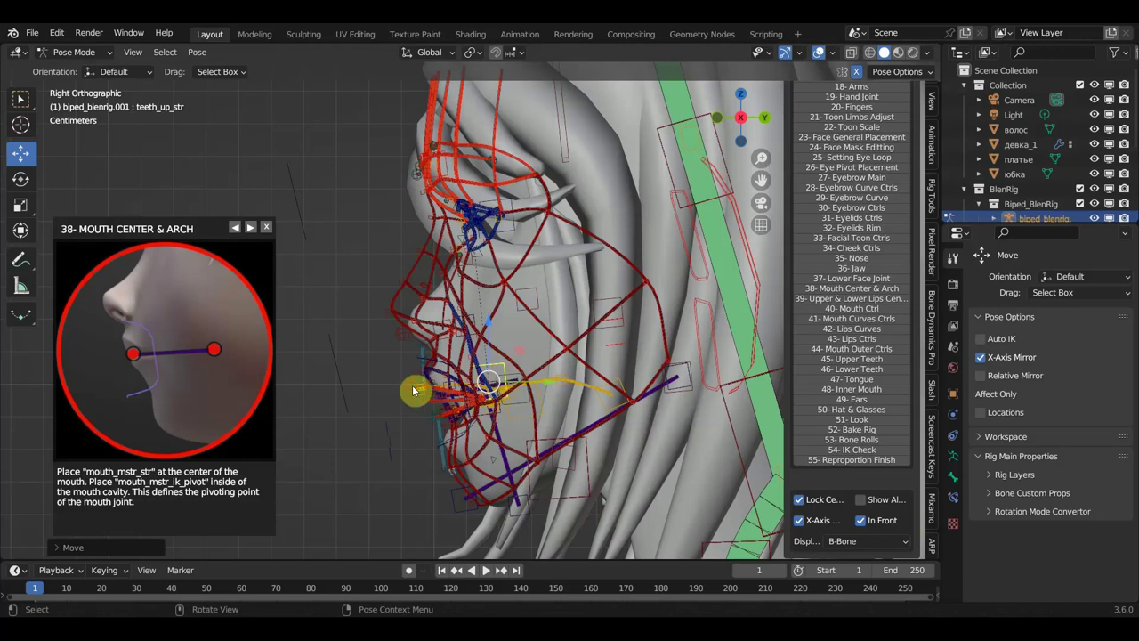
left_click_drag(409, 384, 416, 370)
Move the tongue bone forward and settle the lower teeth bone inside the mouth.
mouse_move(620, 385)
left_mouse_down()
mouse_move(588, 385)
mouse_move(589, 400)
mouse_move(544, 388)
mouse_move(530, 419)
left_mouse_up()
left_click(540, 406)
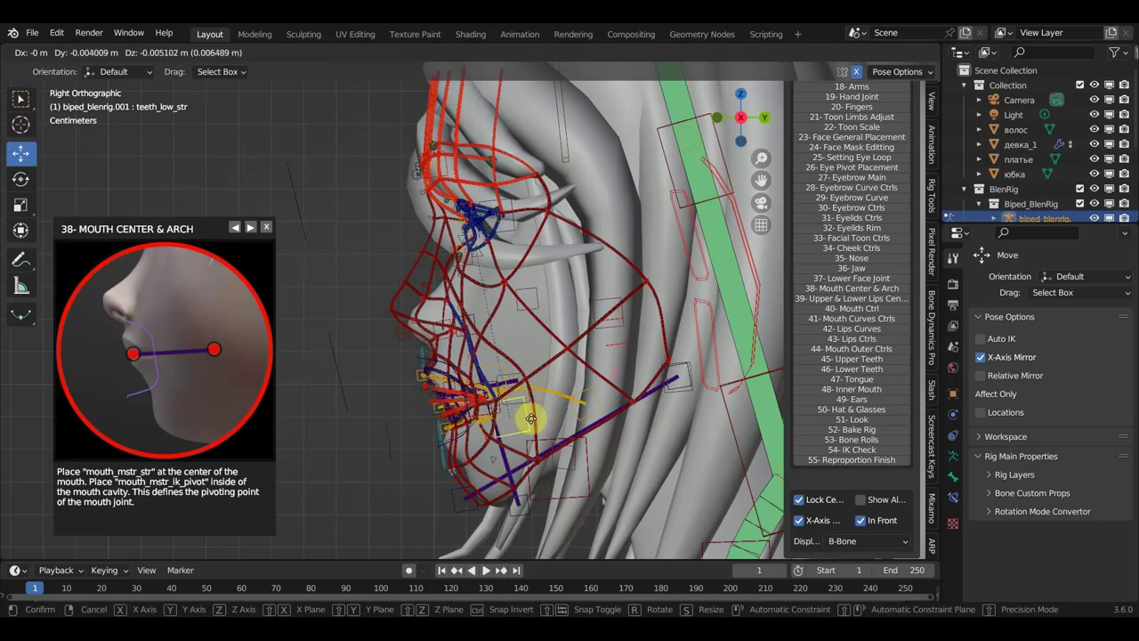
left_click_drag(530, 419, 541, 400)
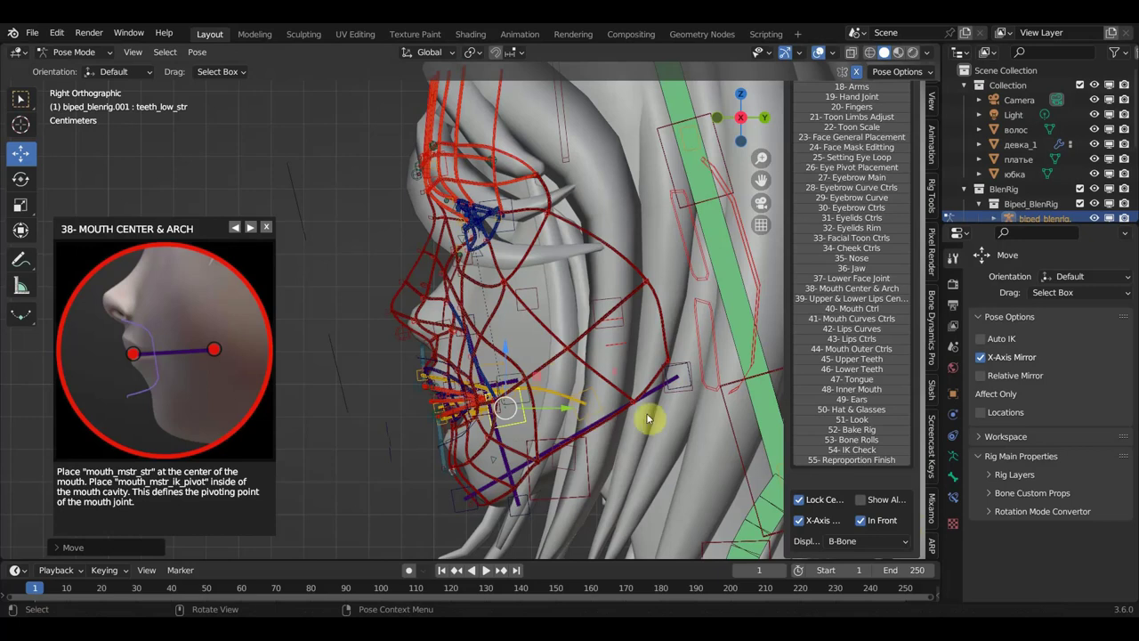
scroll(654, 414, "down", 1)
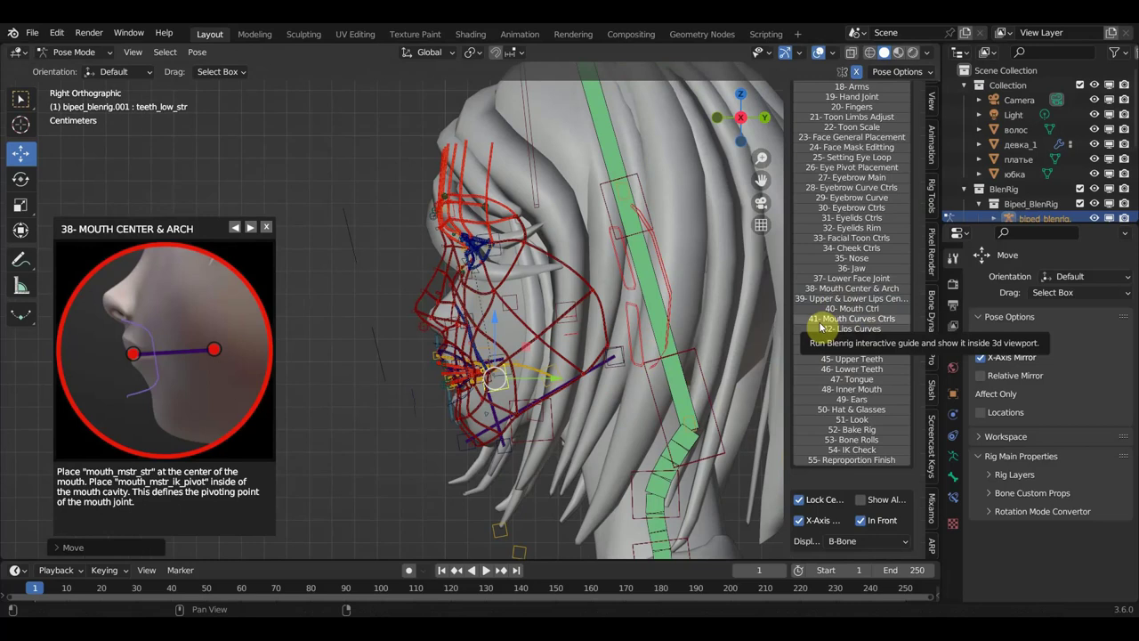
left_click(825, 329)
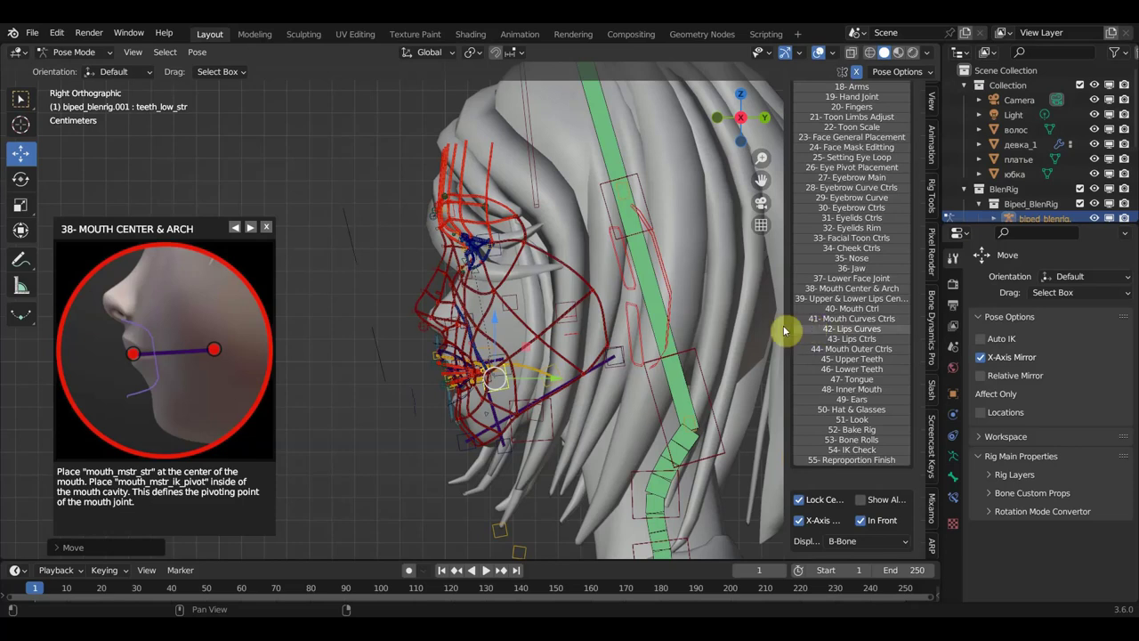
Go to step 39 and, in front view, move mouth_corner_str_R about 0.0023 m to the lip corner.
key("Right")
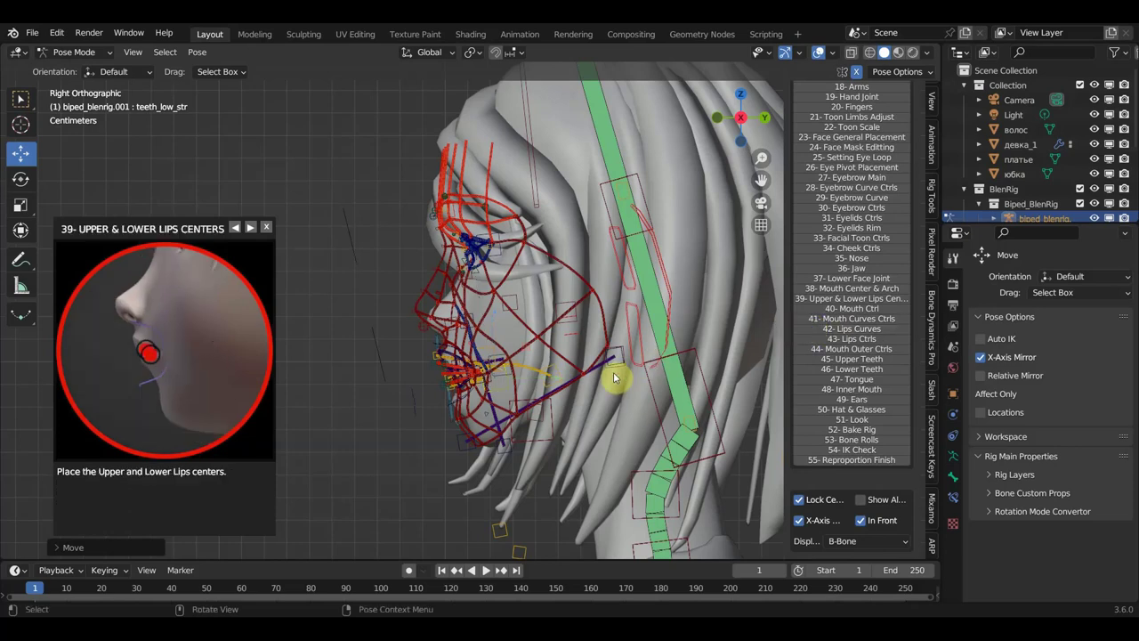
scroll(534, 382, "up", 3)
mouse_move(451, 422)
middle_mouse_down()
mouse_move(669, 399)
mouse_move(629, 402)
middle_mouse_up()
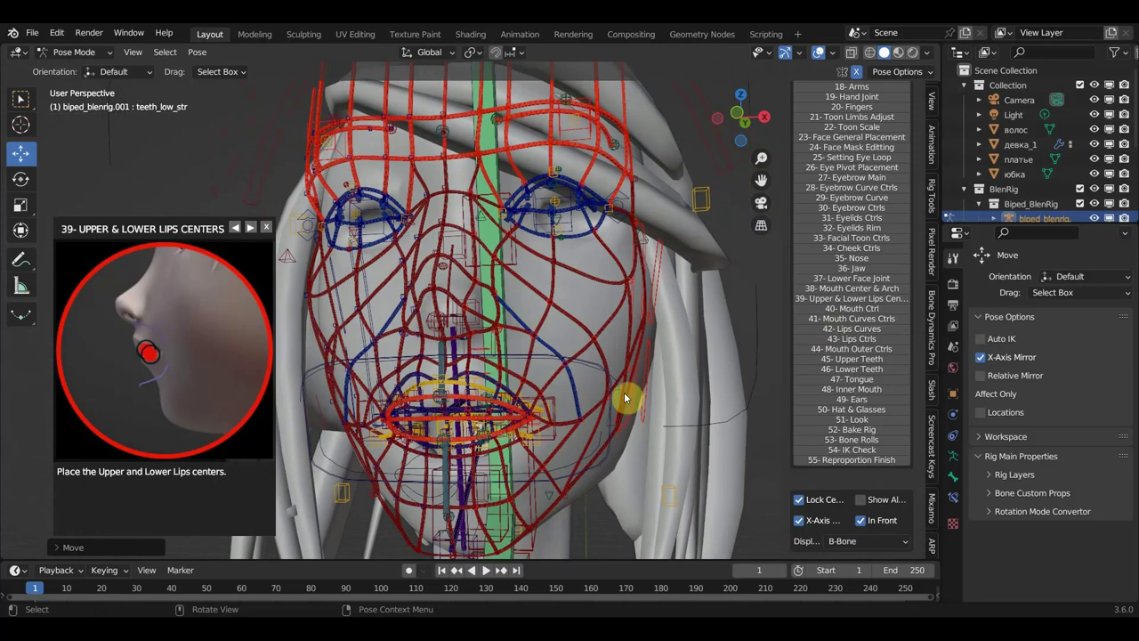
key("KP_1")
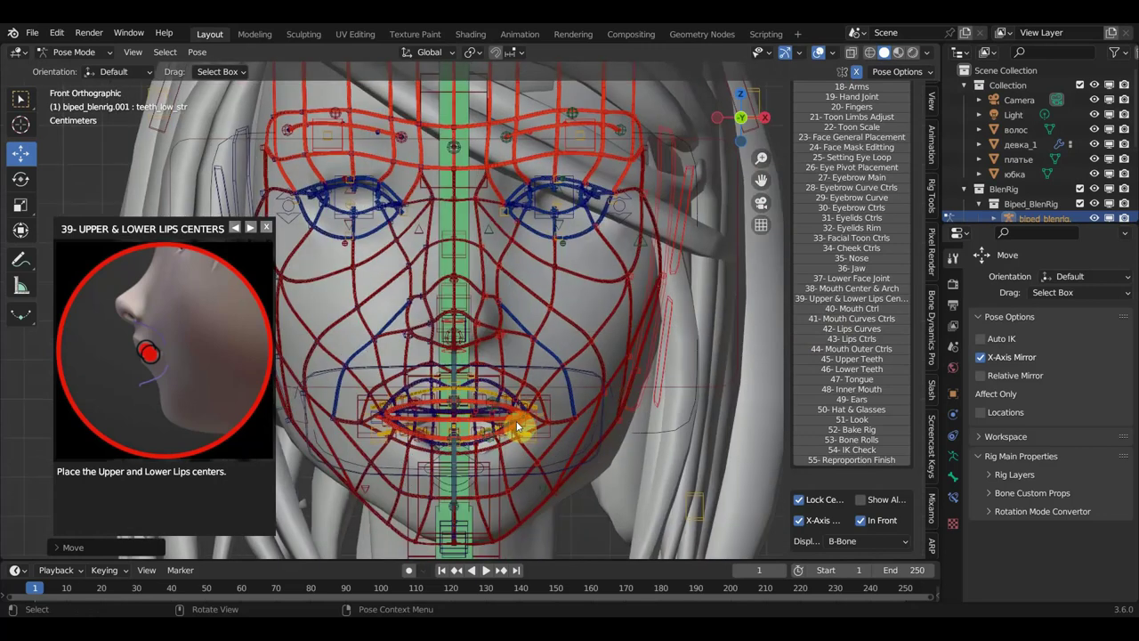
left_click(370, 399)
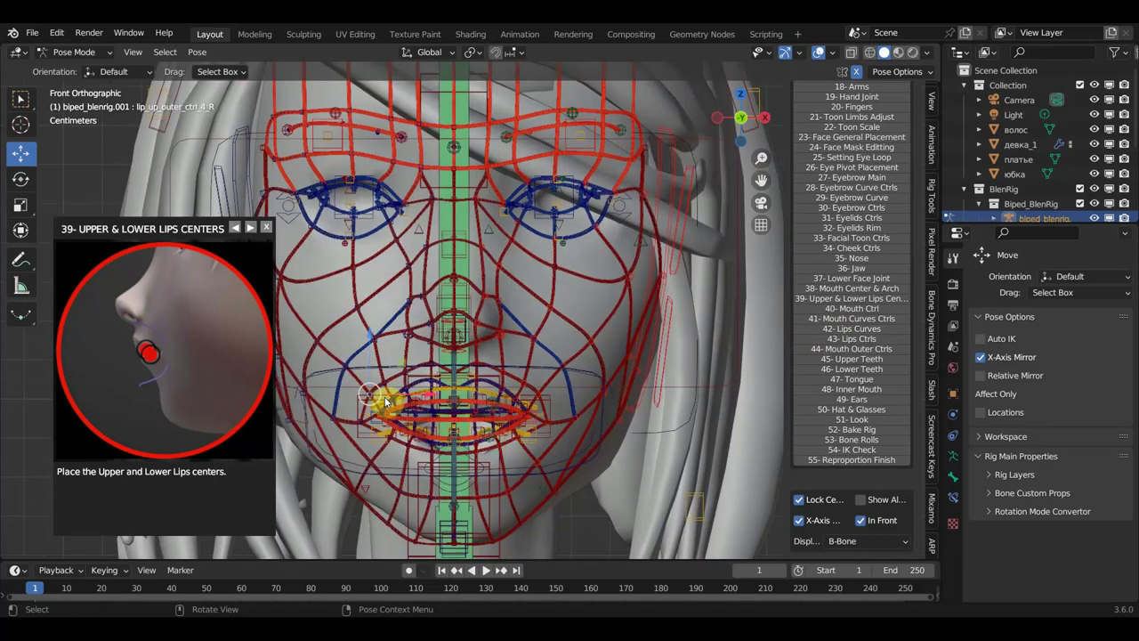
left_click(376, 415)
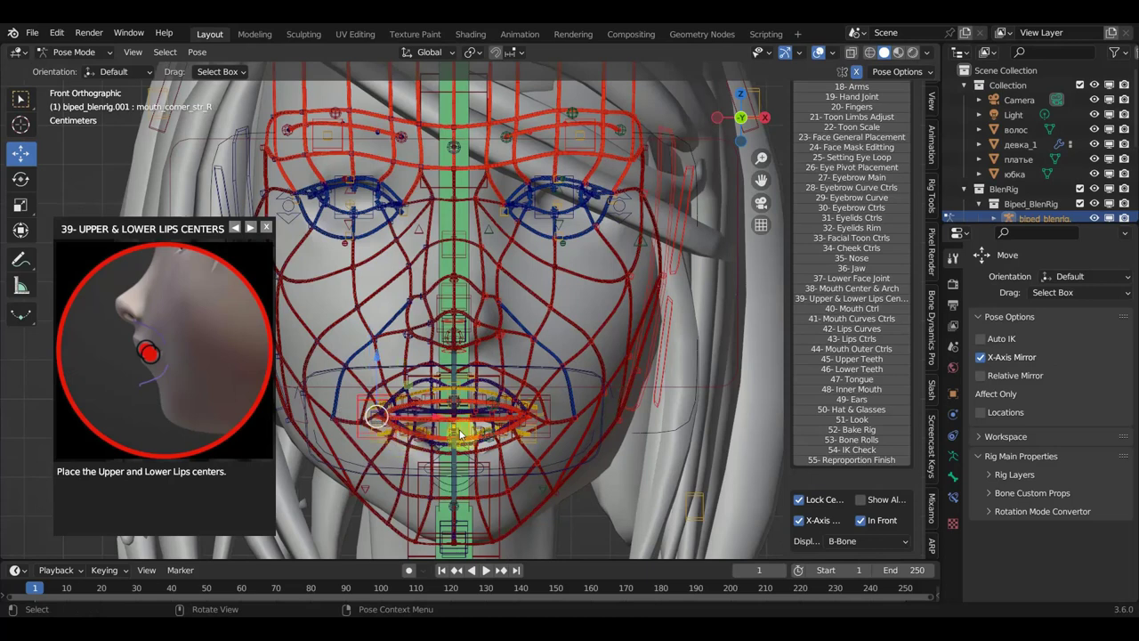
key("g")
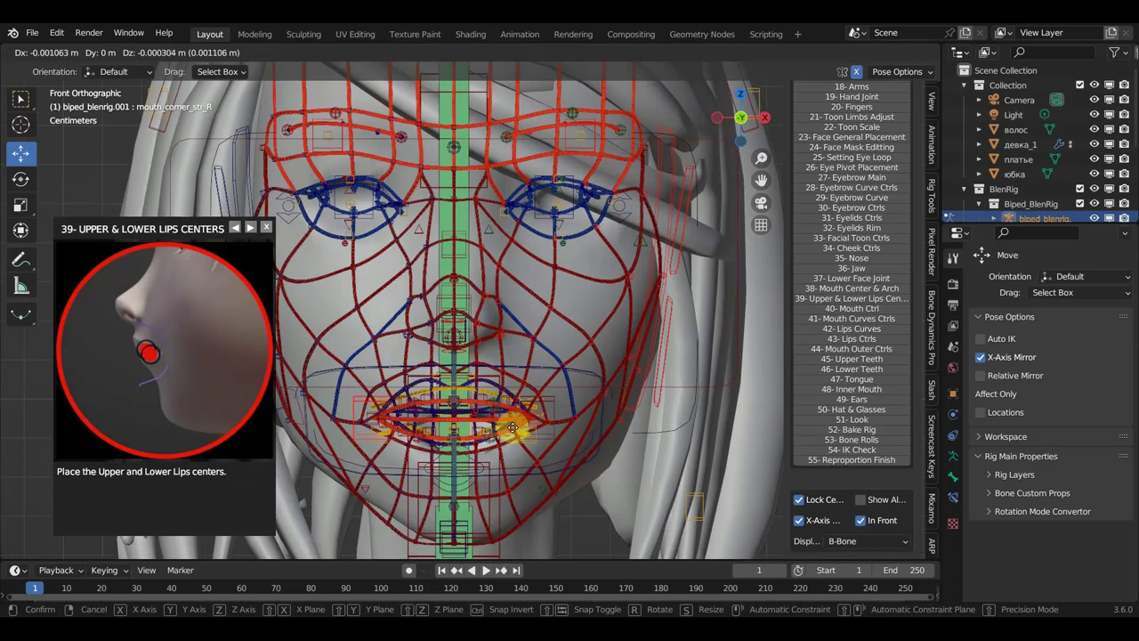
left_click(514, 420)
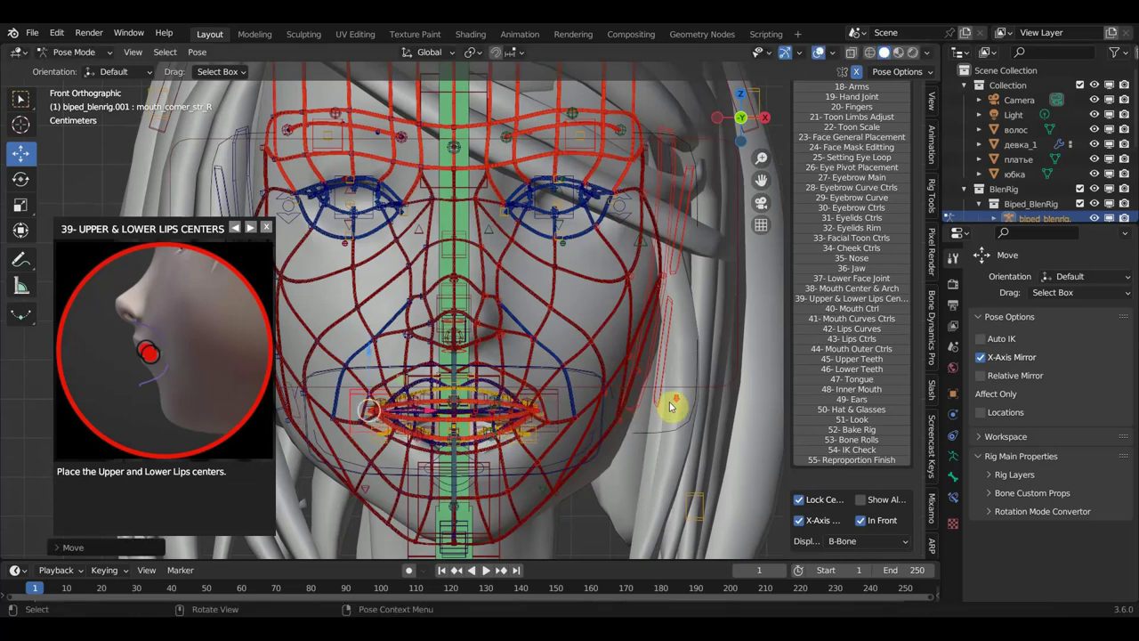
scroll(671, 407, "down", 3)
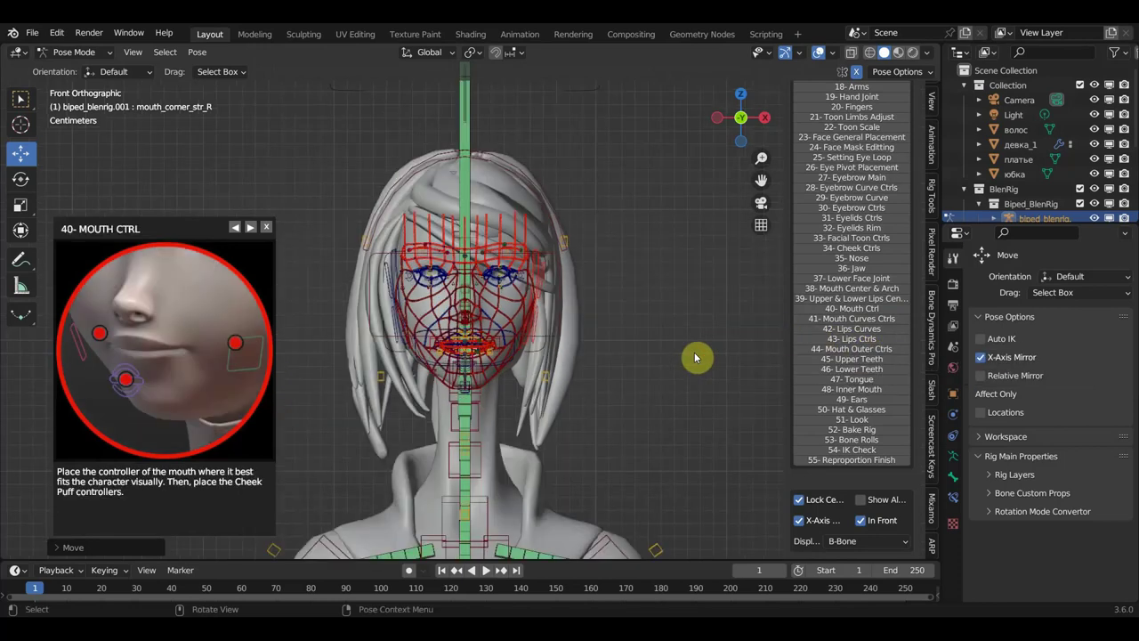
Move mouth_ctrl_str along Z so it sits in front of the lips, checking in right side view.
scroll(695, 358, "up", 1)
scroll(692, 359, "up", 1)
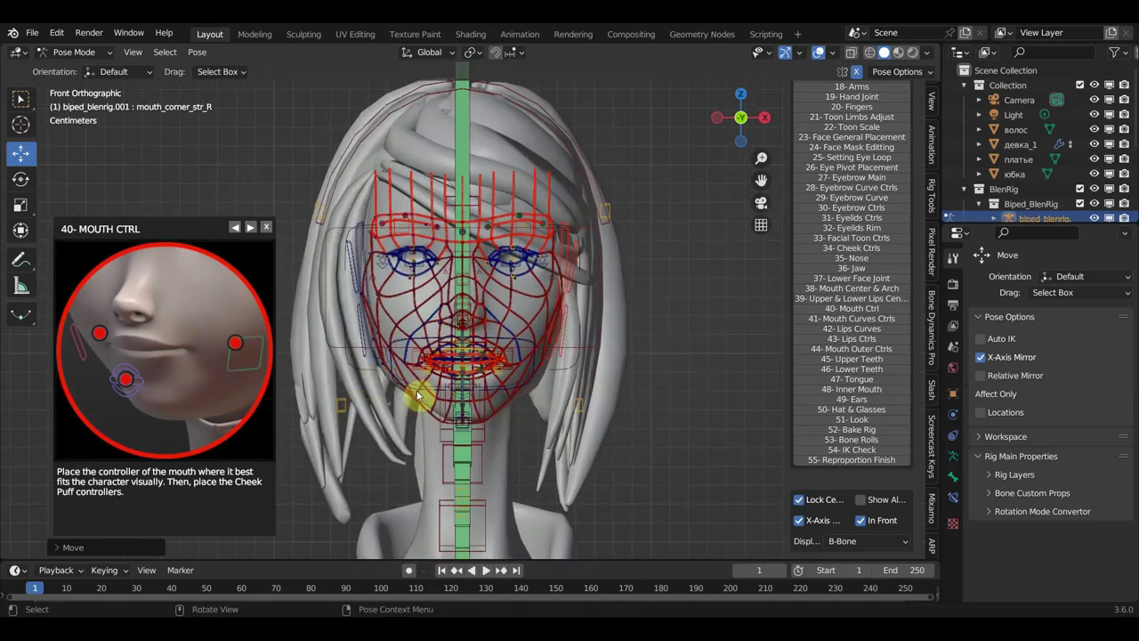
scroll(452, 414, "up", 1)
mouse_move(488, 376)
middle_mouse_down("shift")
mouse_move(536, 302)
mouse_move(538, 356)
mouse_move(385, 375)
mouse_move(418, 359)
mouse_move(452, 373)
mouse_move(436, 351)
middle_mouse_up("shift")
left_click(418, 360)
left_click(435, 354)
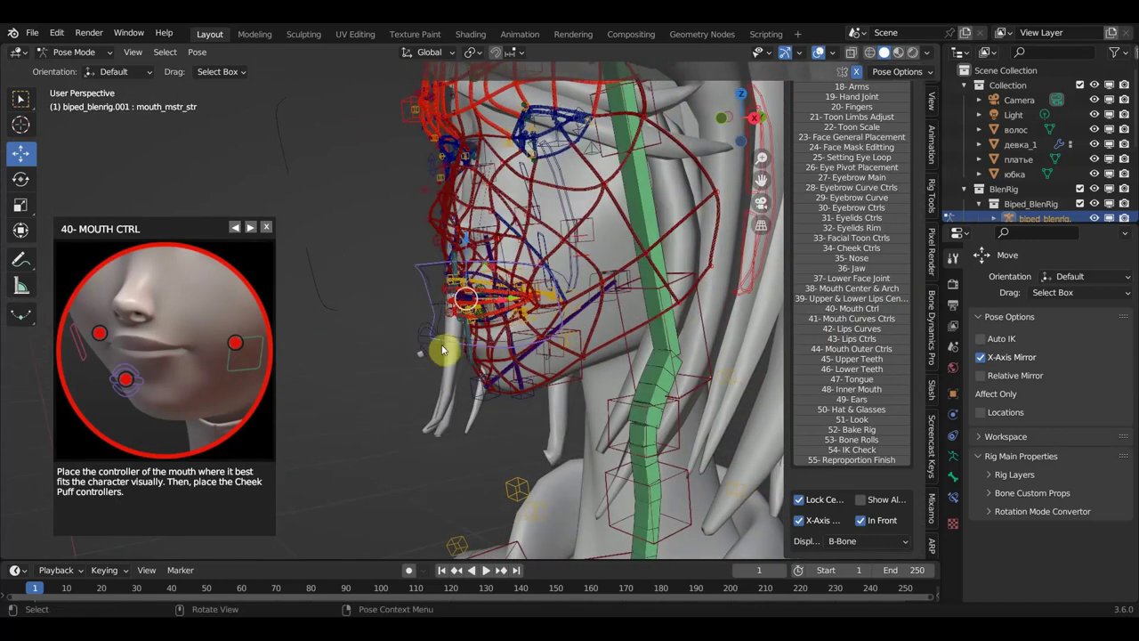
left_click(428, 358)
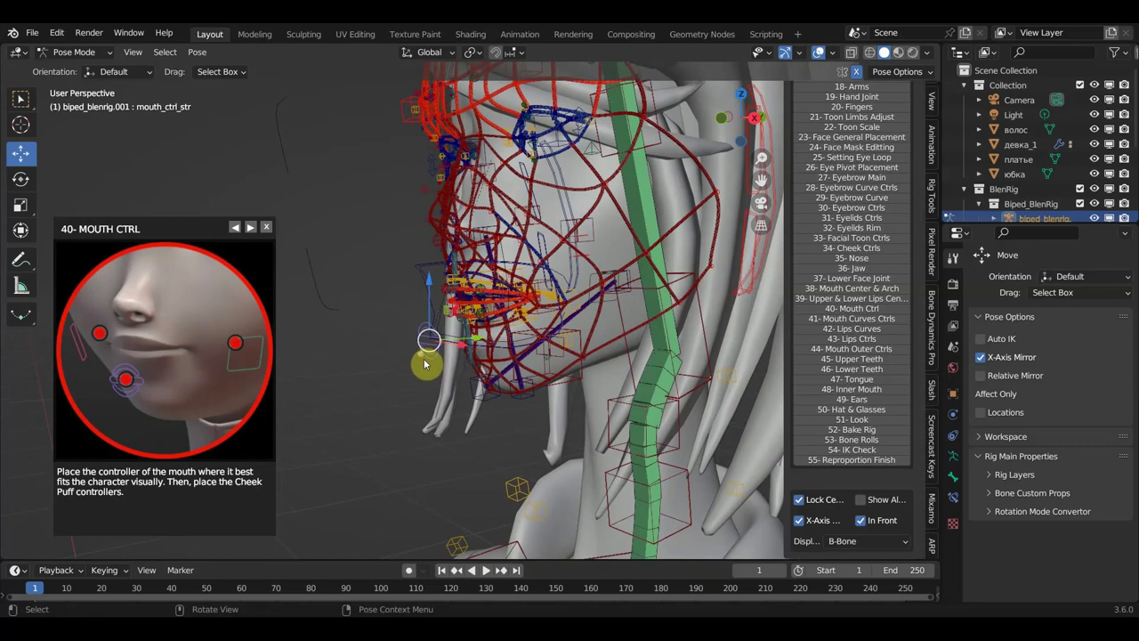
mouse_move(427, 284)
left_mouse_down()
mouse_move(496, 345)
mouse_move(438, 282)
left_mouse_up()
key("KP_3")
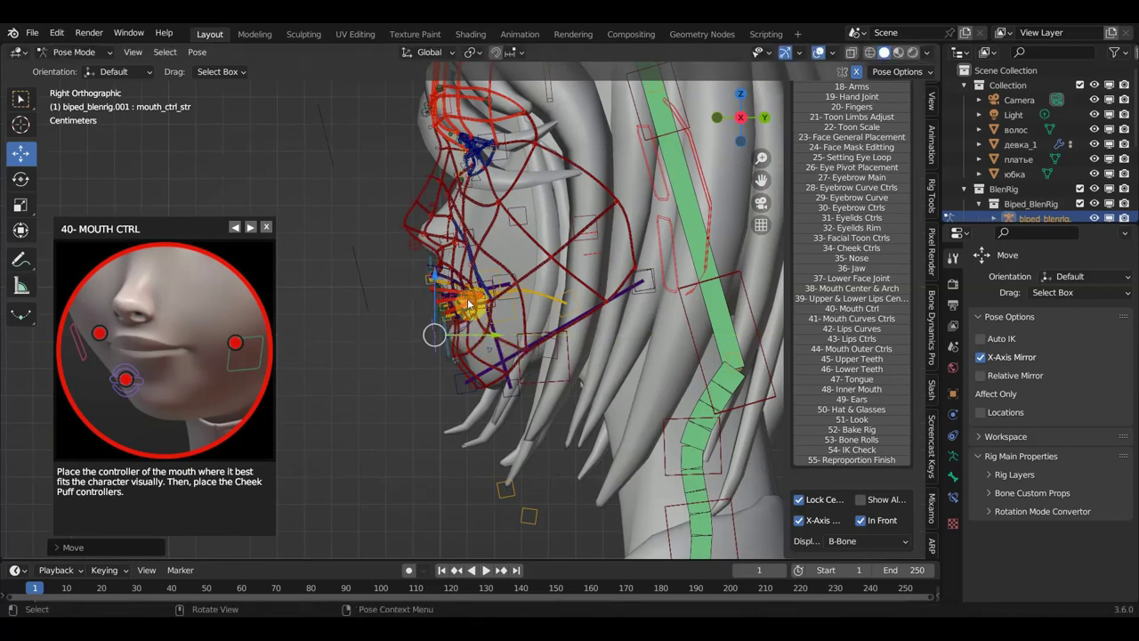
key("z")
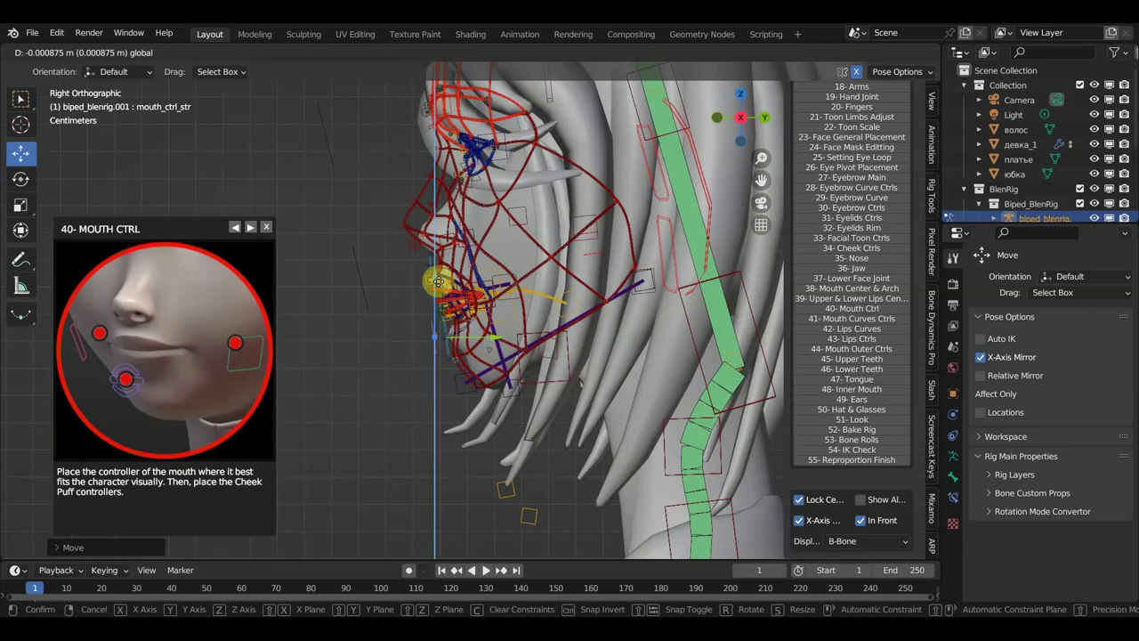
left_click_drag(438, 282, 439, 283)
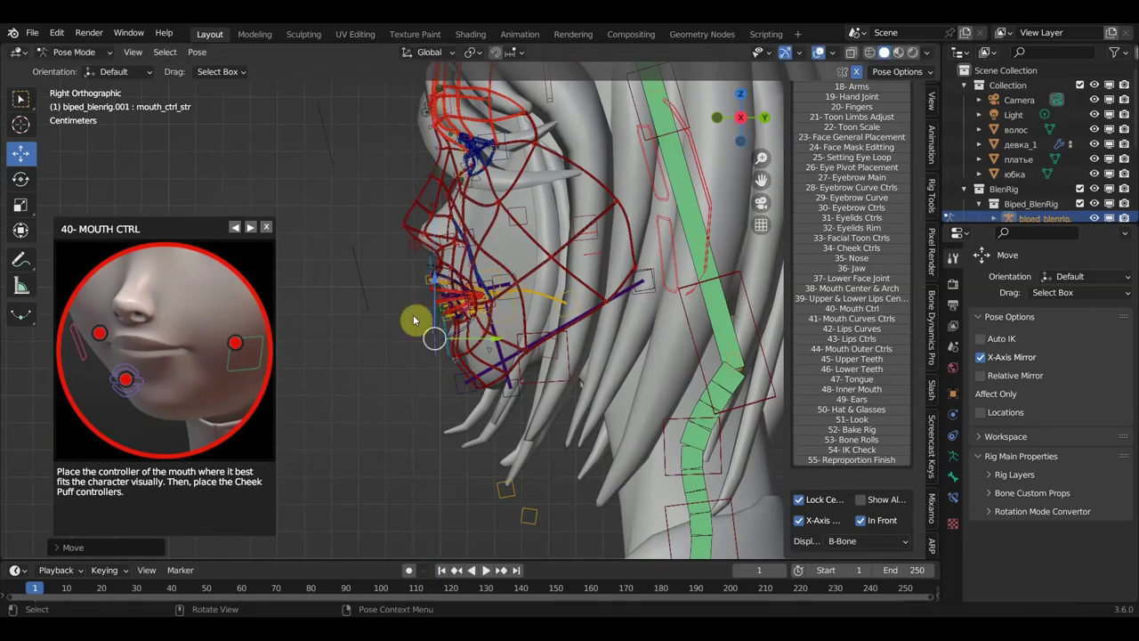
mouse_move(508, 327)
middle_mouse_down()
mouse_move(676, 328)
mouse_move(473, 356)
mouse_move(470, 450)
middle_mouse_up()
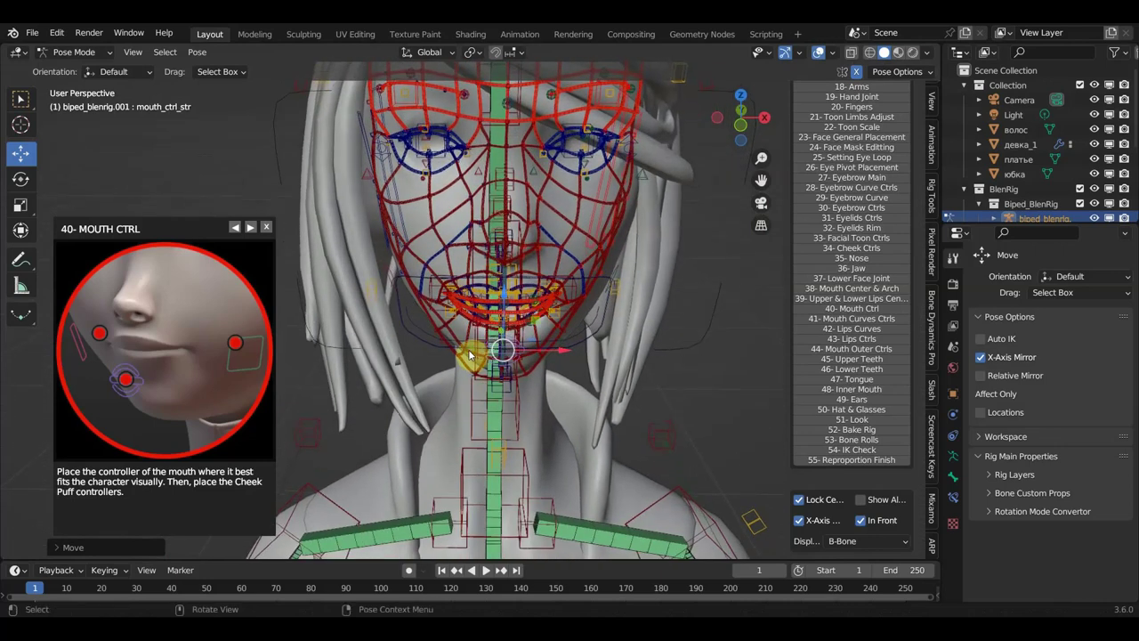
In front view, move and rotate ear_low_R onto the lower part of the right ear.
left_click(377, 298)
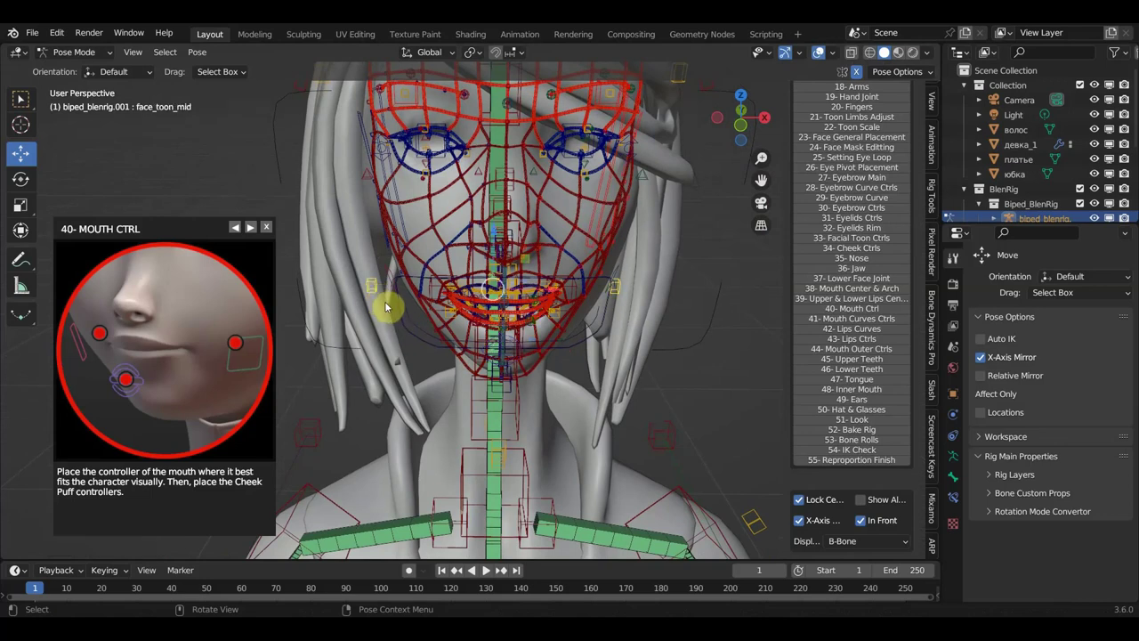
middle_click_drag(393, 303, 386, 275)
scroll(399, 287, "up", 2)
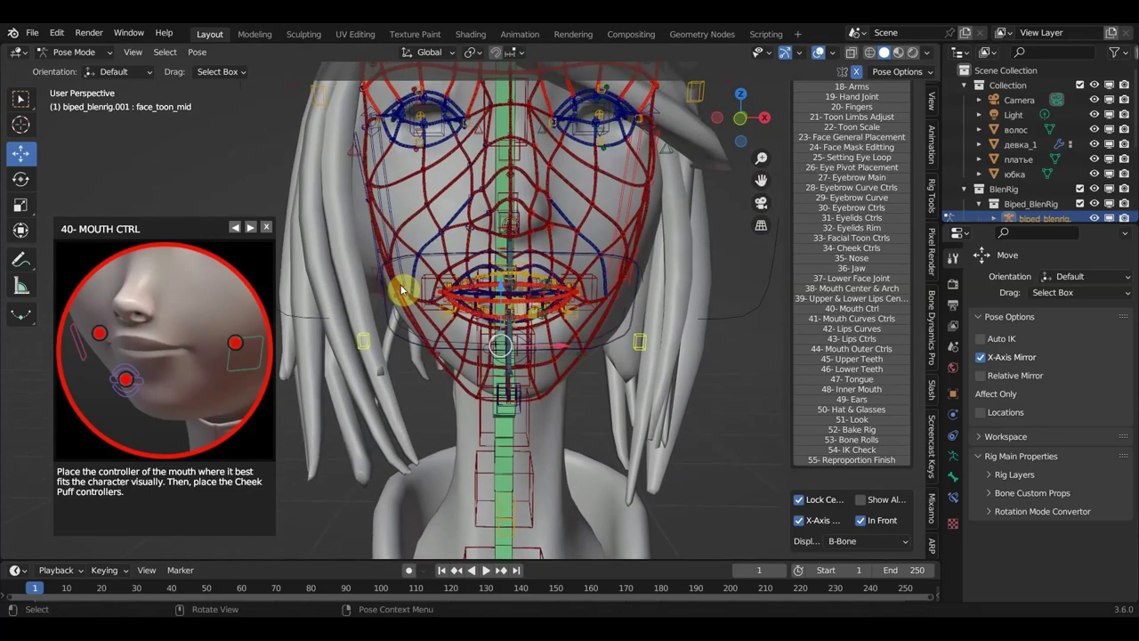
key("KP_1")
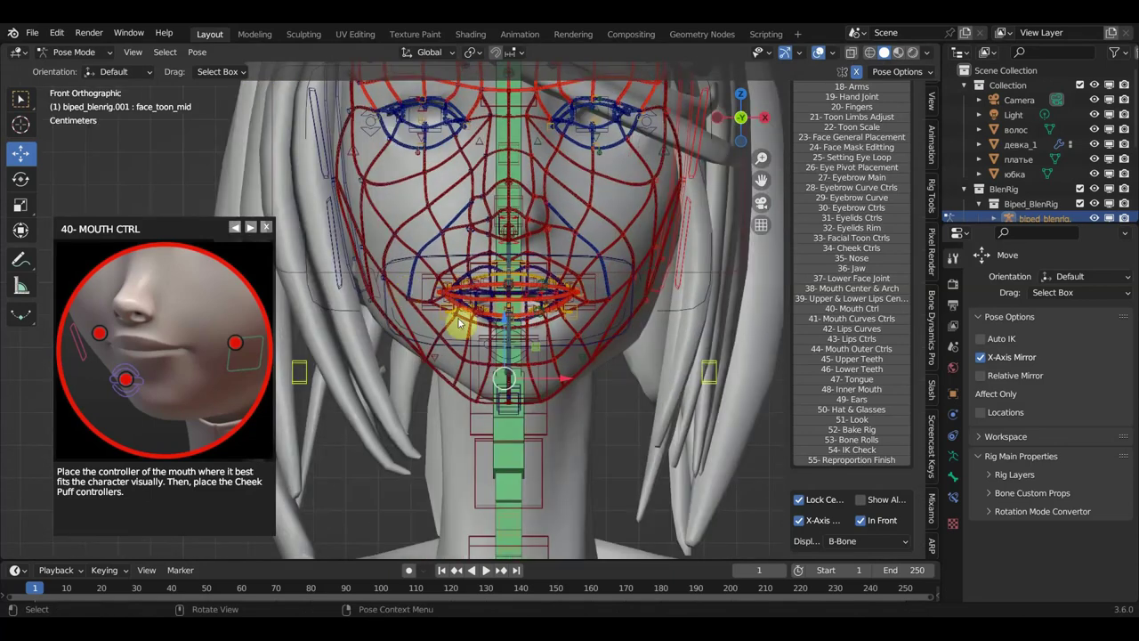
left_click(339, 285)
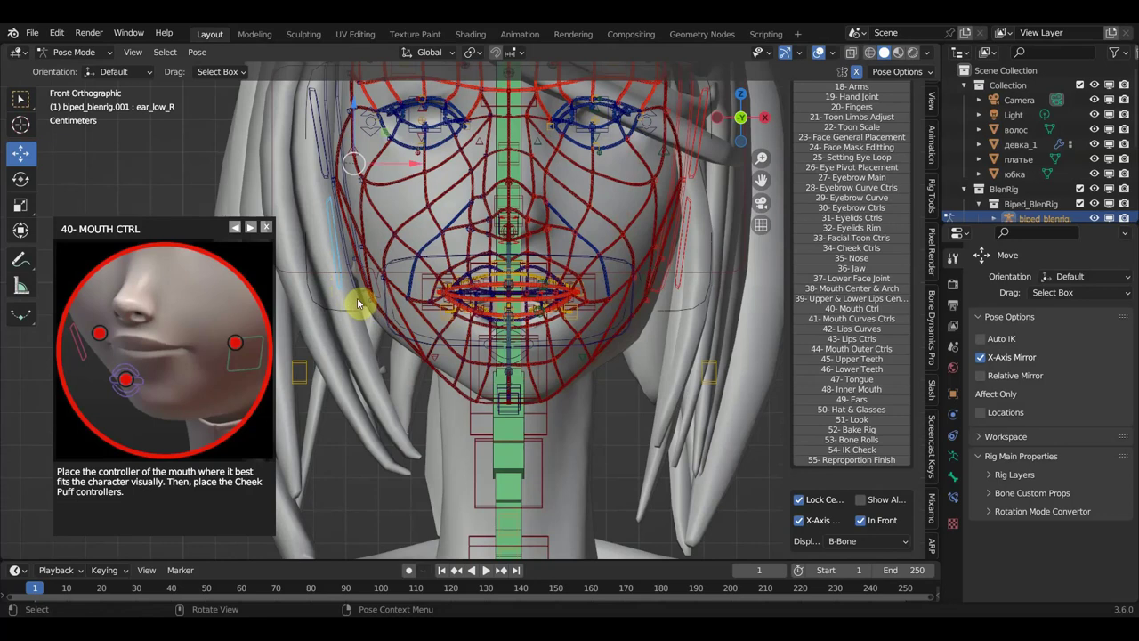
key("g")
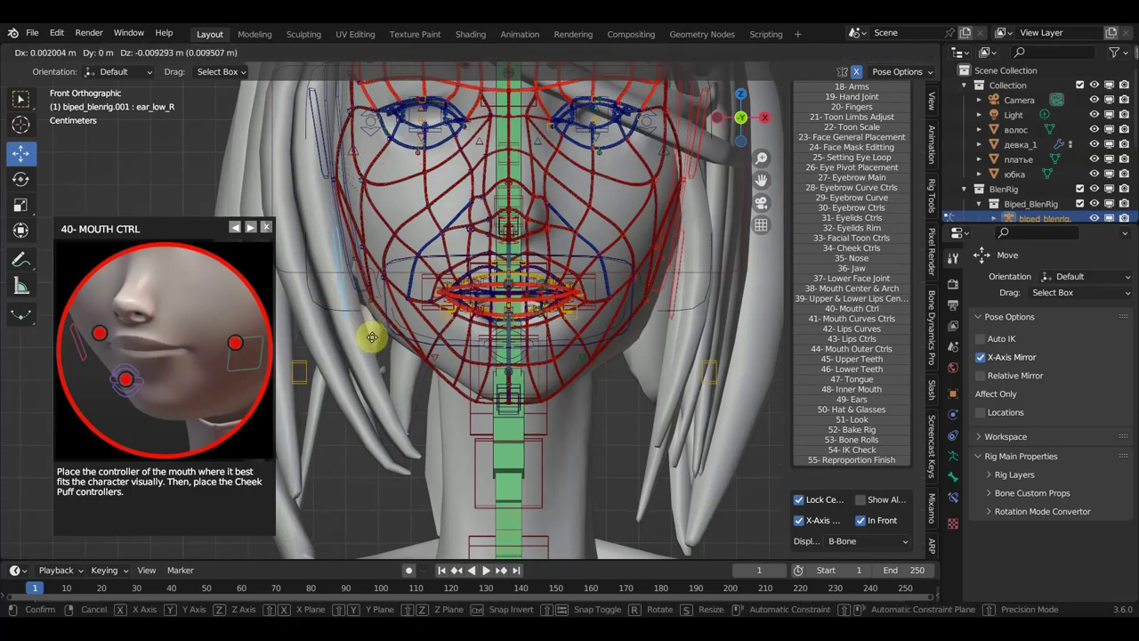
left_click(414, 343)
key("r")
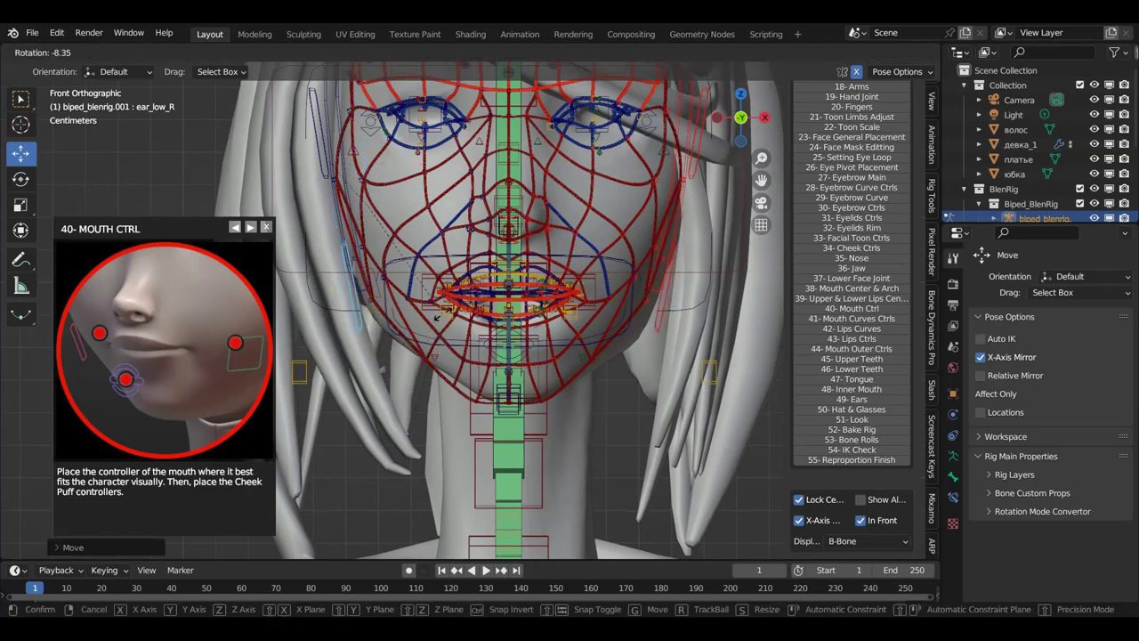
left_click(439, 284)
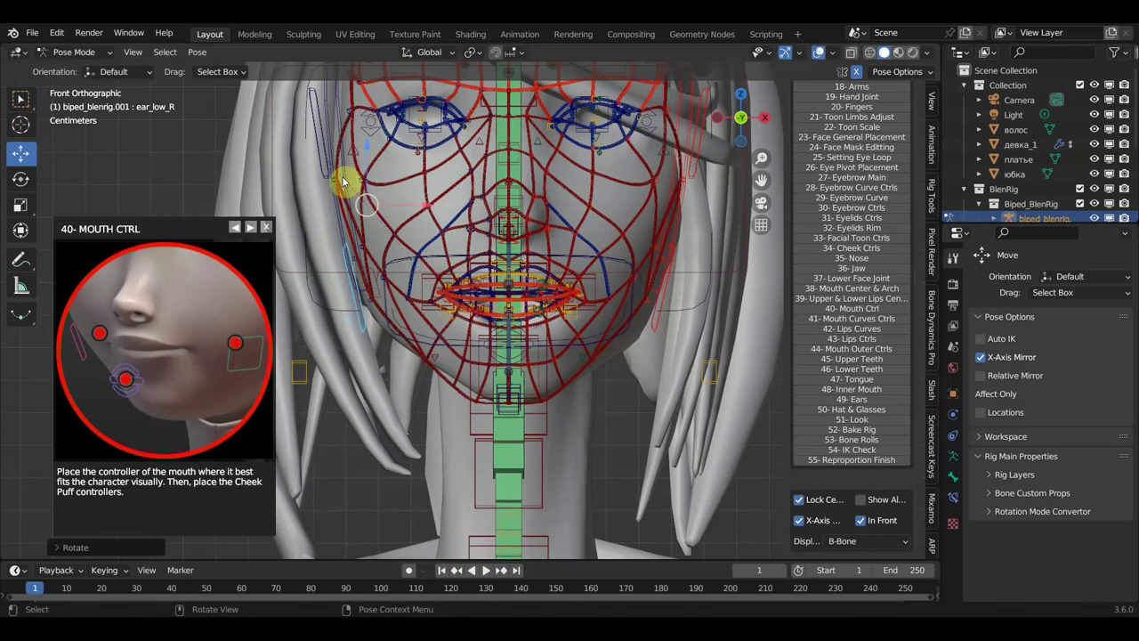
Rotate ear_up_R and ear_R to match the ear, then advance to step 41, Mouth Curves Ctrls.
left_click(328, 147)
scroll(338, 160, "down", 2)
key("r")
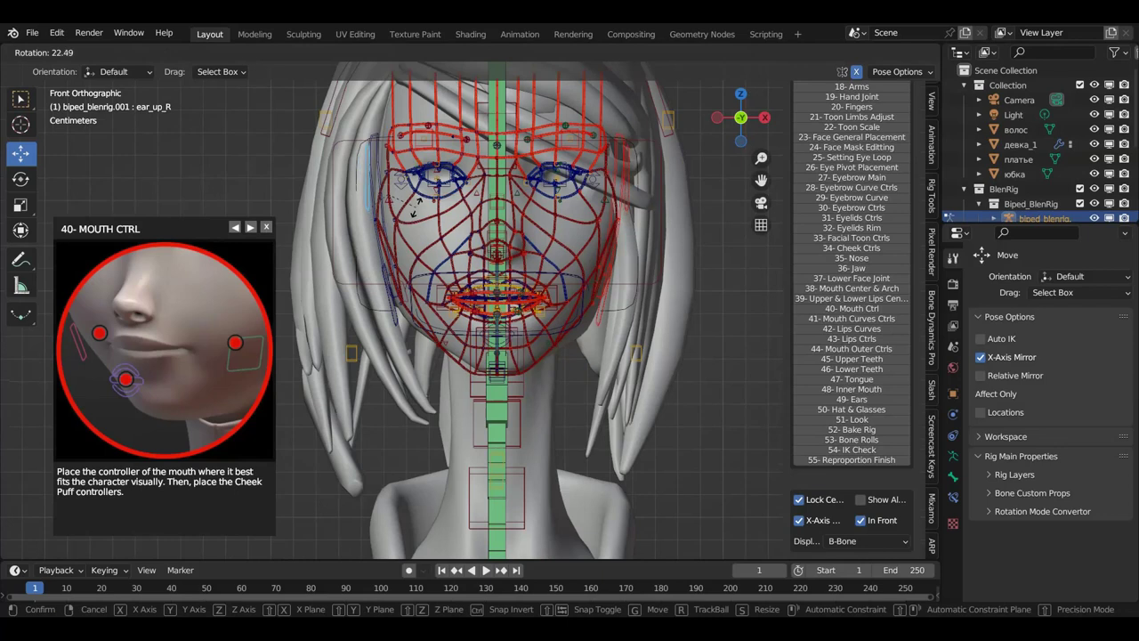
left_click(414, 206)
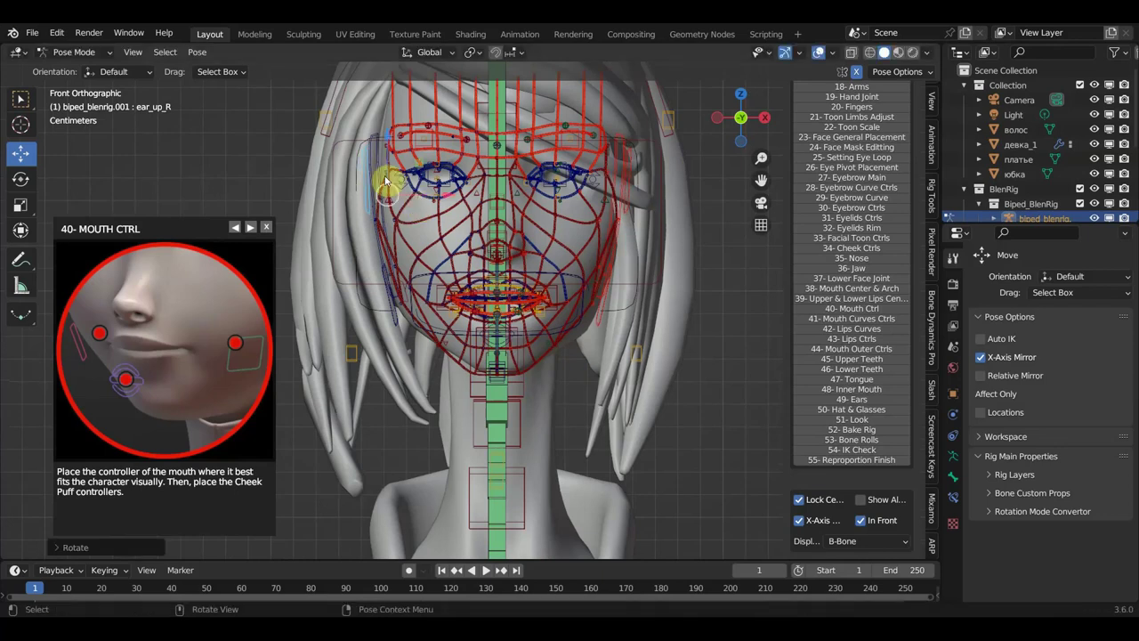
left_click(398, 171)
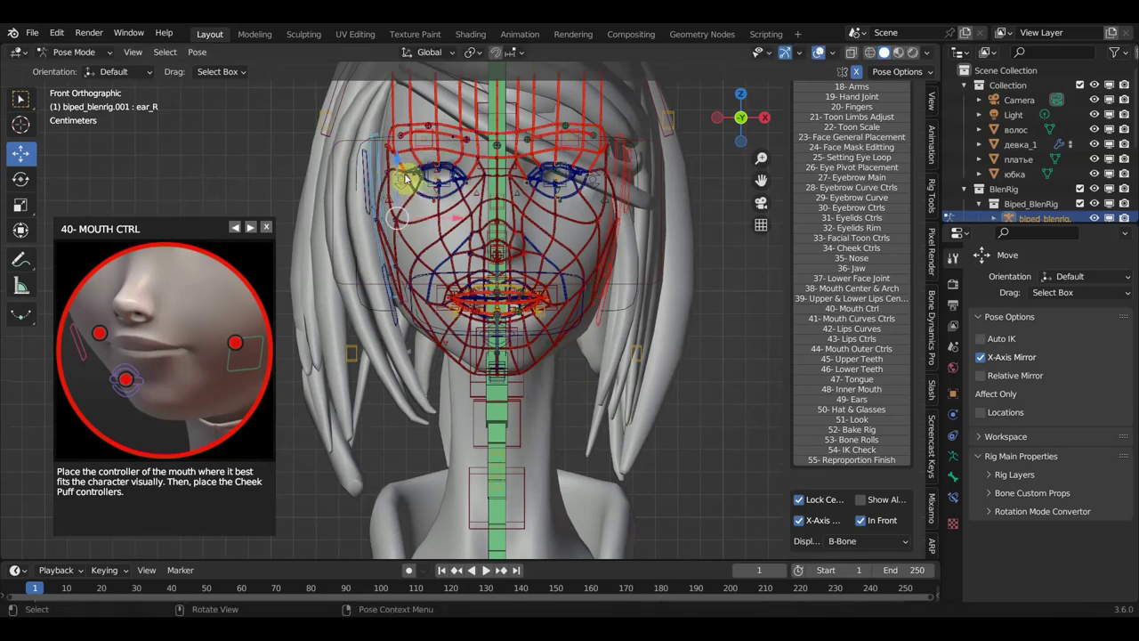
key("r")
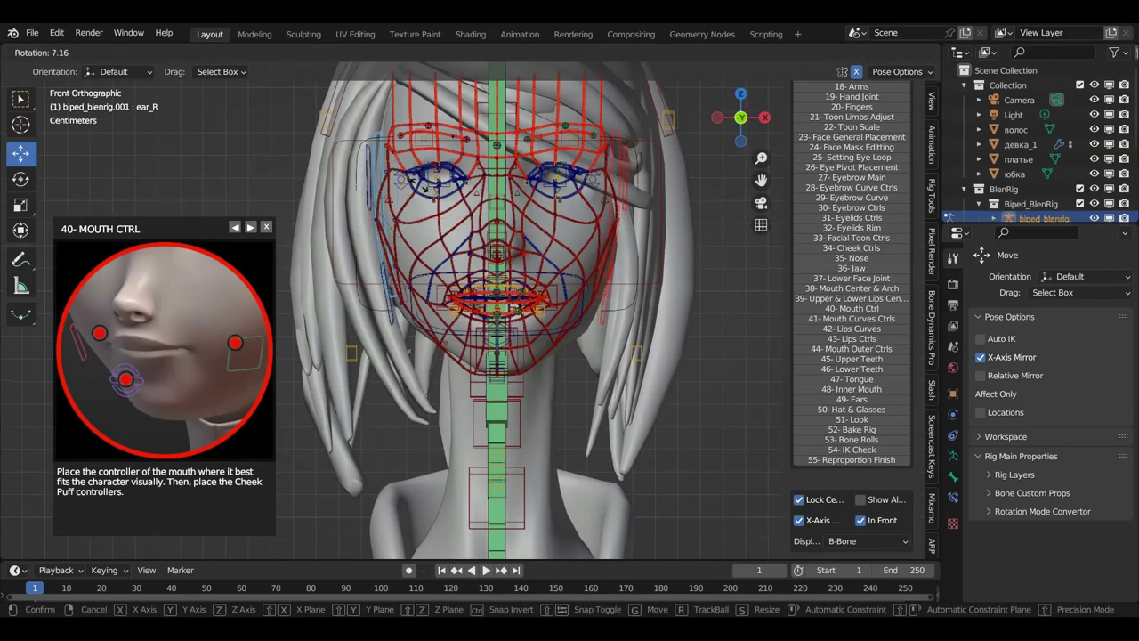
left_click(422, 189)
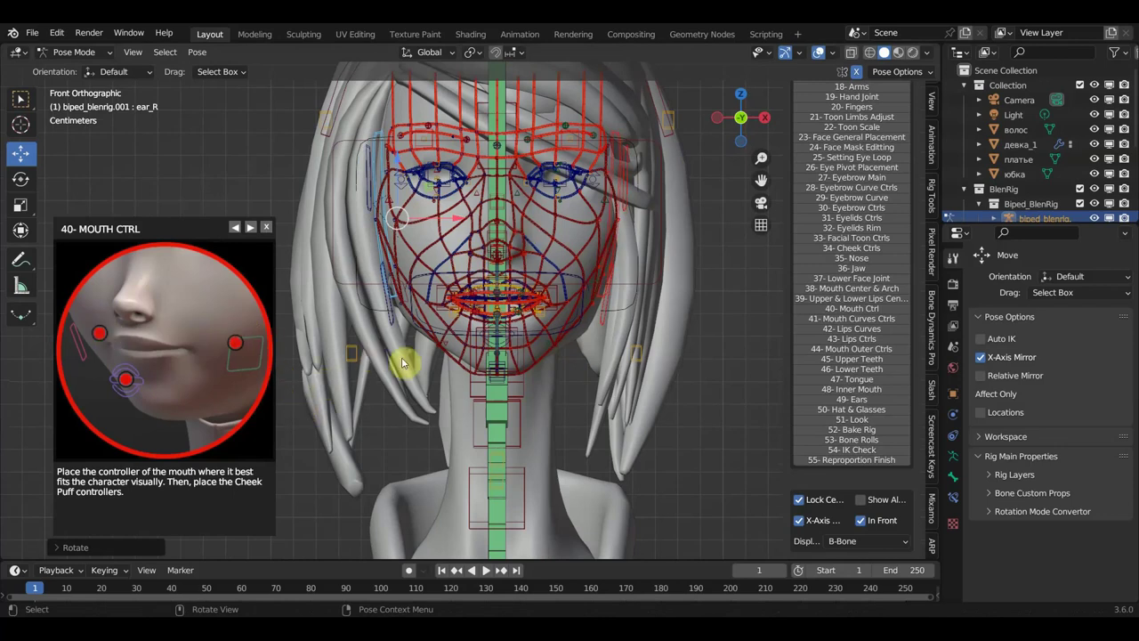
left_click(812, 322)
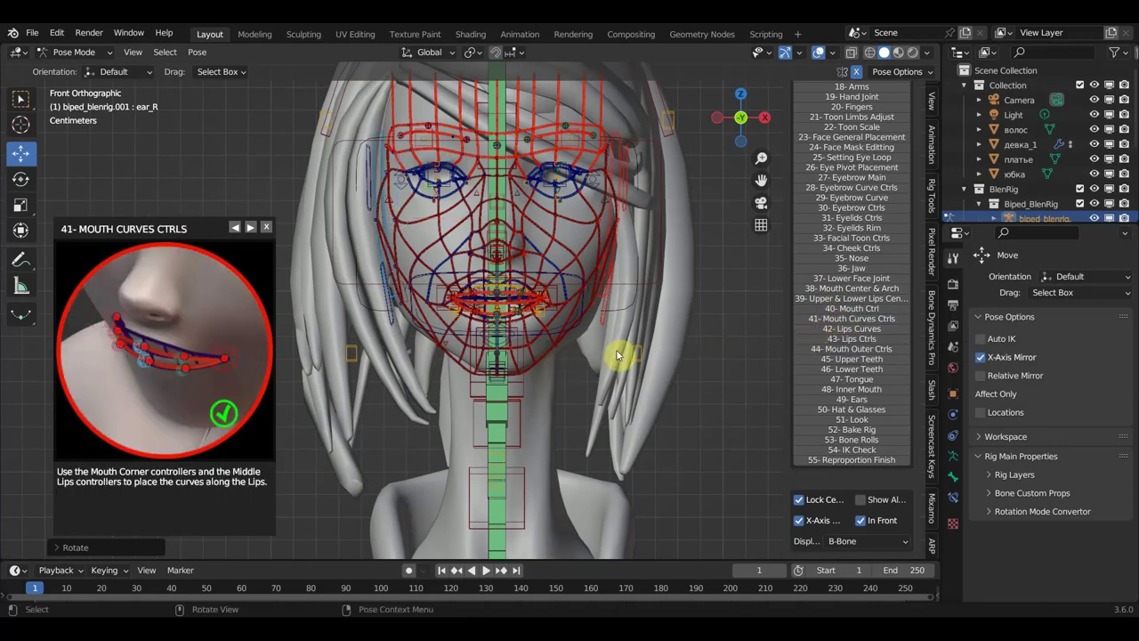
Zoom on the mouth and drag the mouth corner, tongue, lower lip and upper lip controllers onto the lips.
scroll(496, 337, "up", 2)
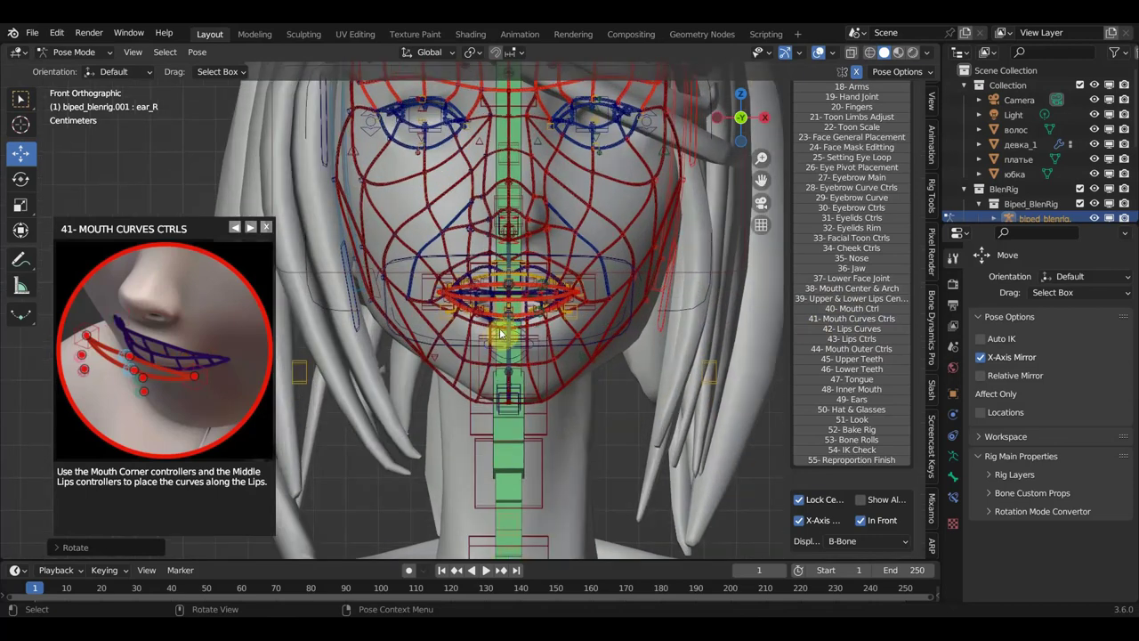
scroll(502, 330, "up", 2)
scroll(518, 300, "up", 2)
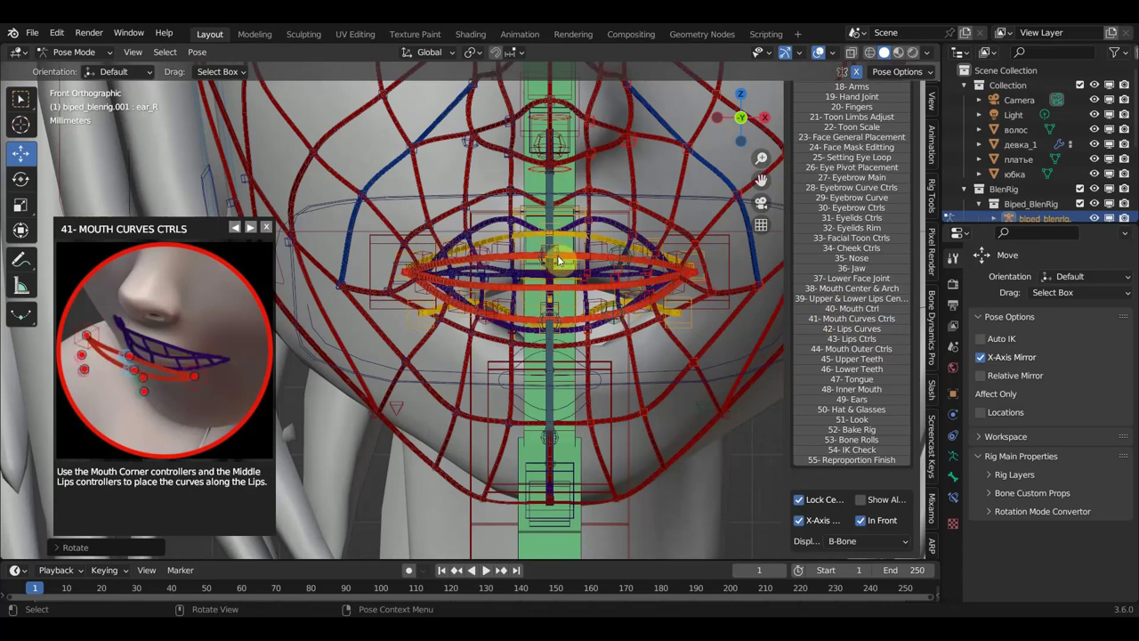
left_click(404, 264)
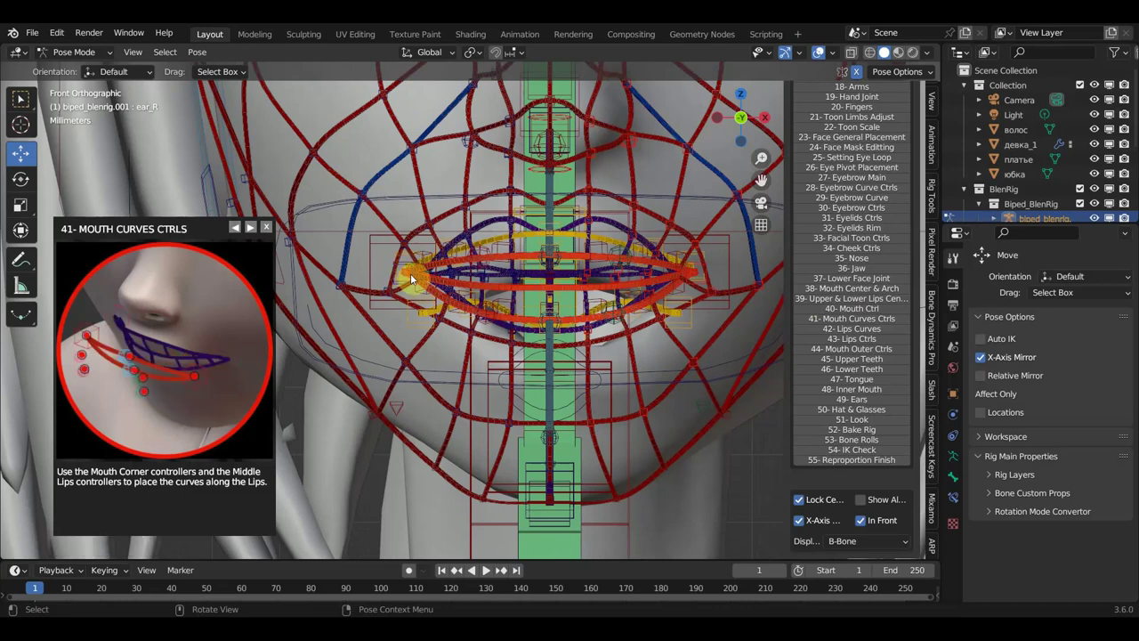
mouse_move(411, 273)
left_mouse_down()
mouse_move(383, 233)
mouse_move(422, 309)
left_mouse_up()
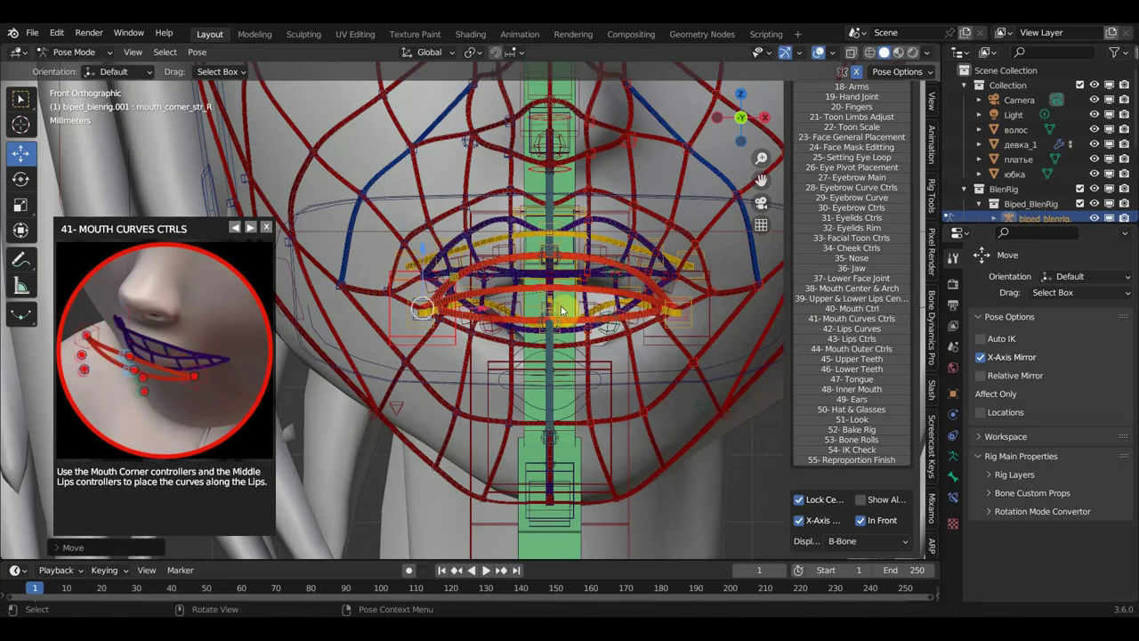
left_click_drag(560, 309, 562, 307)
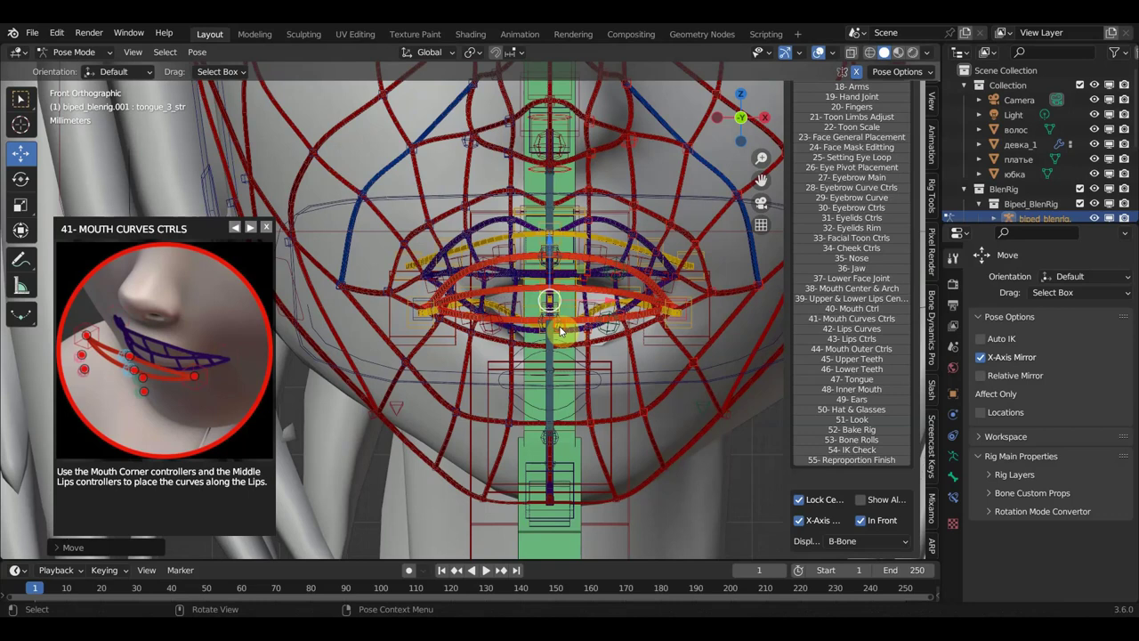
left_click_drag(563, 335, 570, 354)
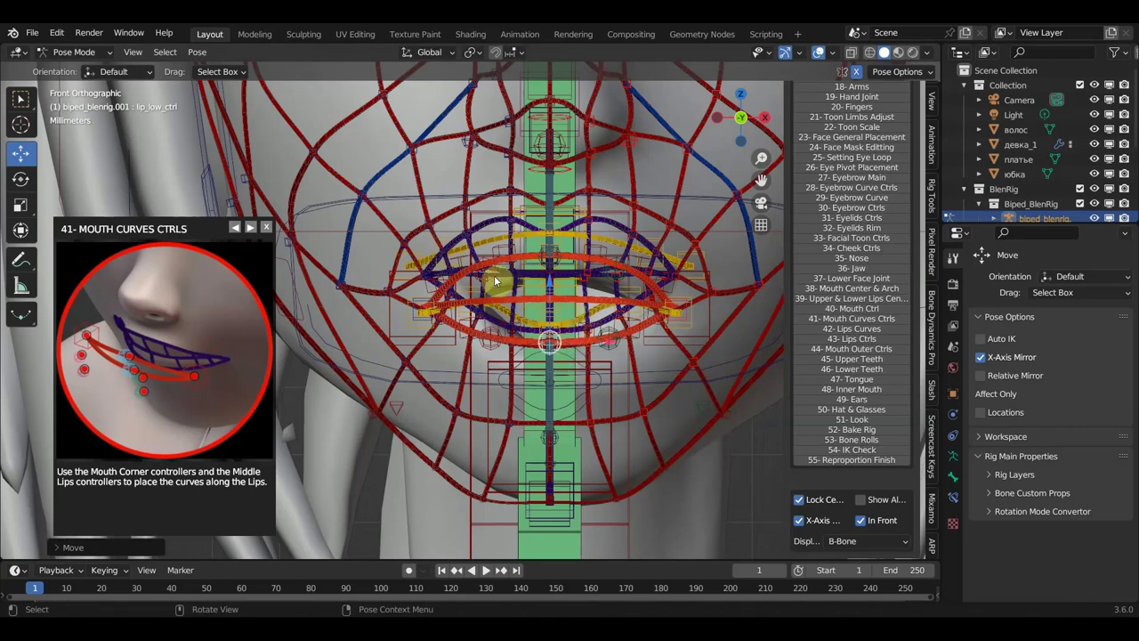
mouse_move(480, 258)
left_mouse_down()
mouse_move(483, 268)
mouse_move(500, 256)
mouse_move(466, 271)
left_mouse_up()
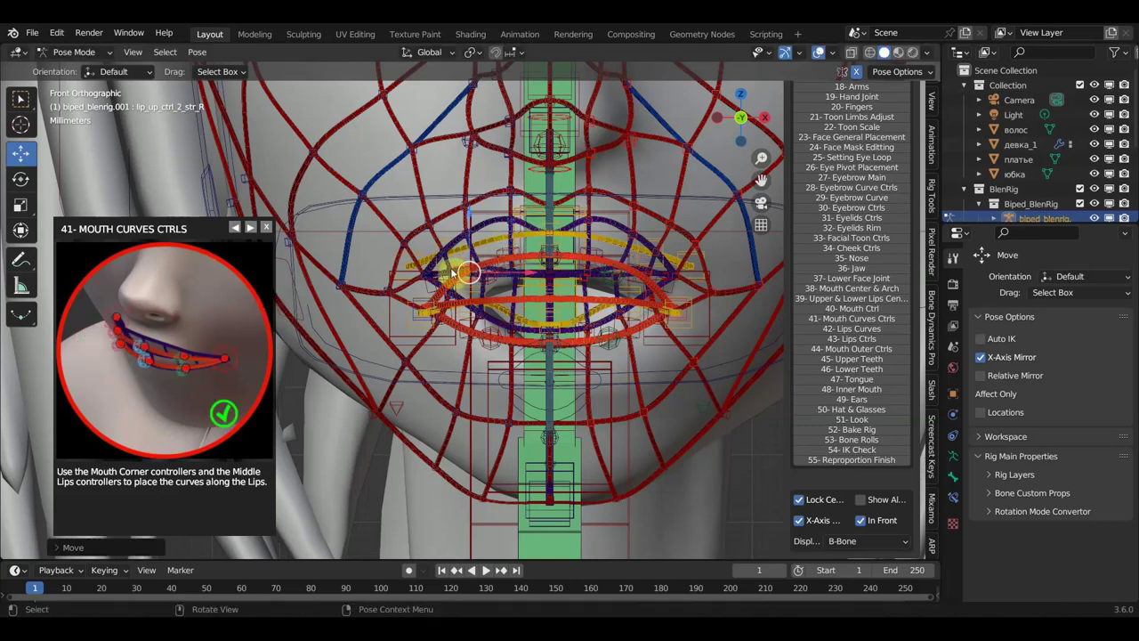
Reframe the mouth and select lip_up_ctrl_1_str_R on the right upper lip.
scroll(452, 270, "down", 3)
scroll(448, 281, "down", 3)
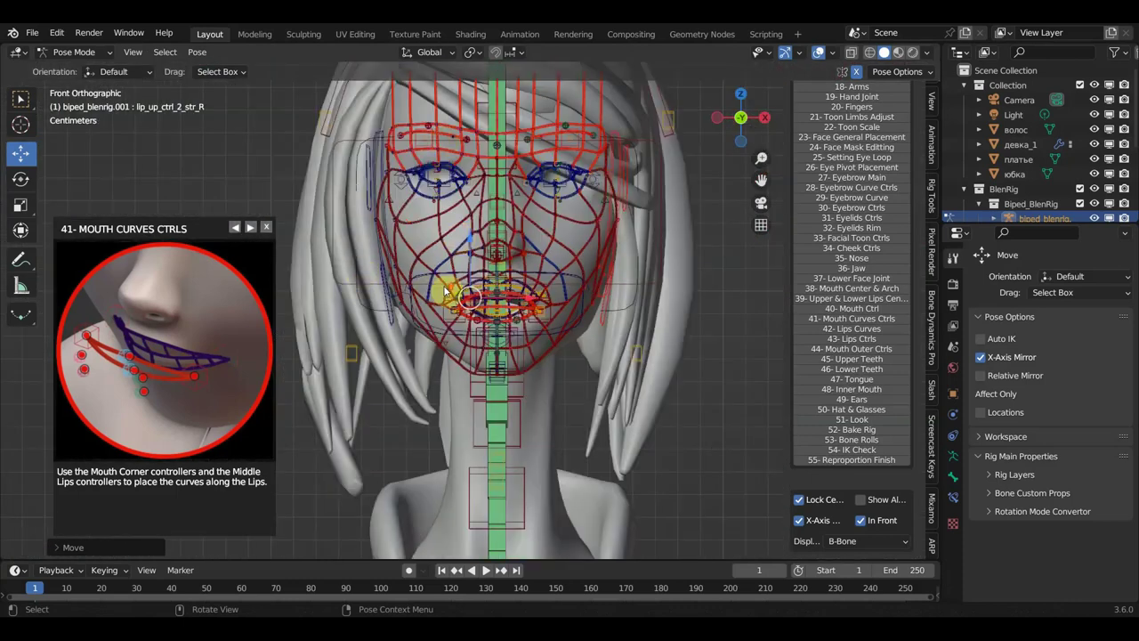
scroll(445, 291, "up", 2)
scroll(491, 302, "up", 2)
scroll(525, 298, "up", 3)
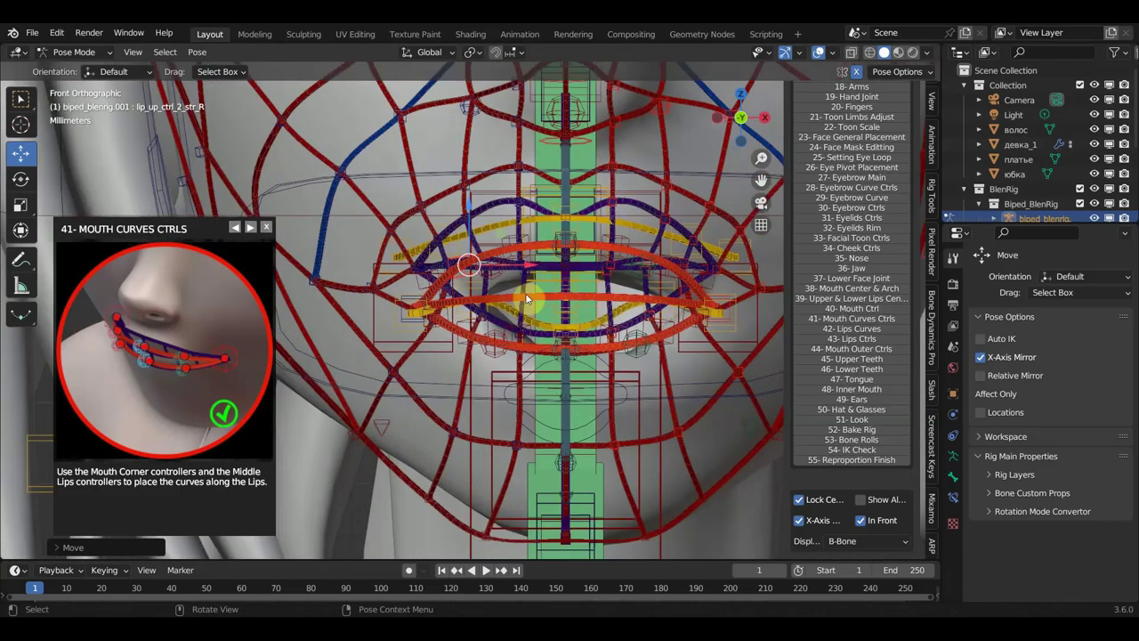
left_click(511, 240)
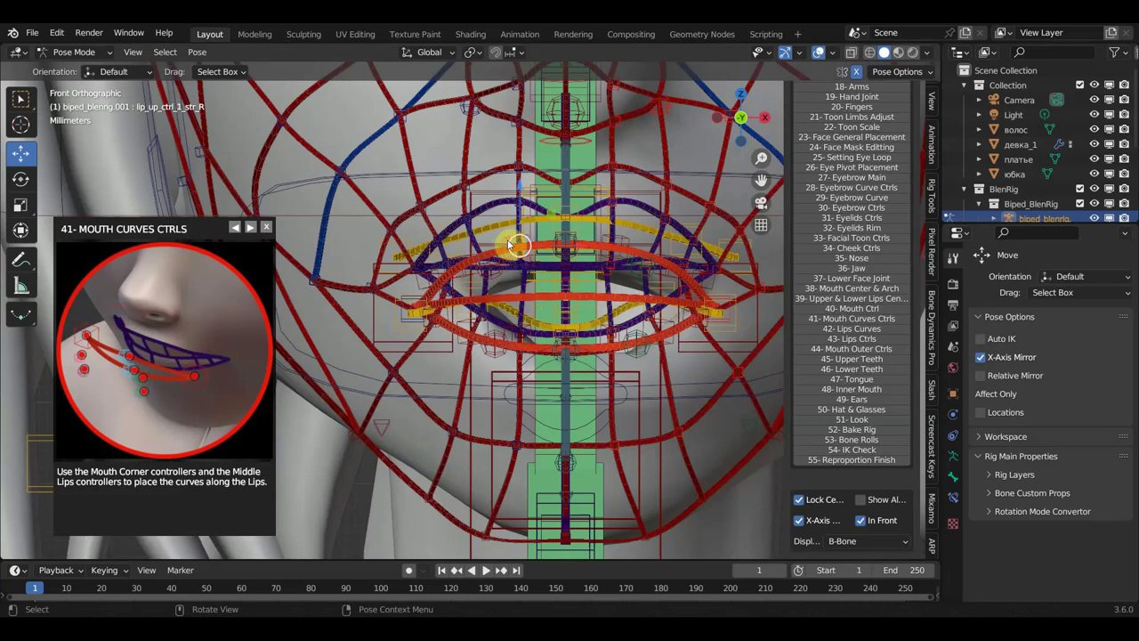
Turn on the rig's lock option and briefly toggle In Front and X-Axis Mirror off and on.
left_click(799, 501)
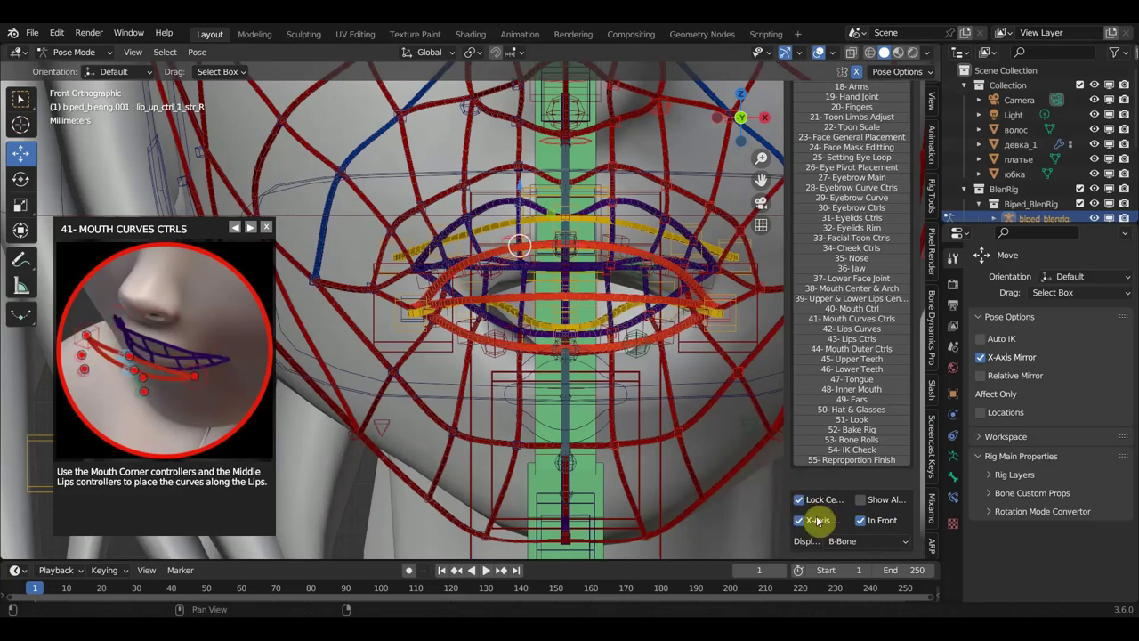
left_click(860, 520)
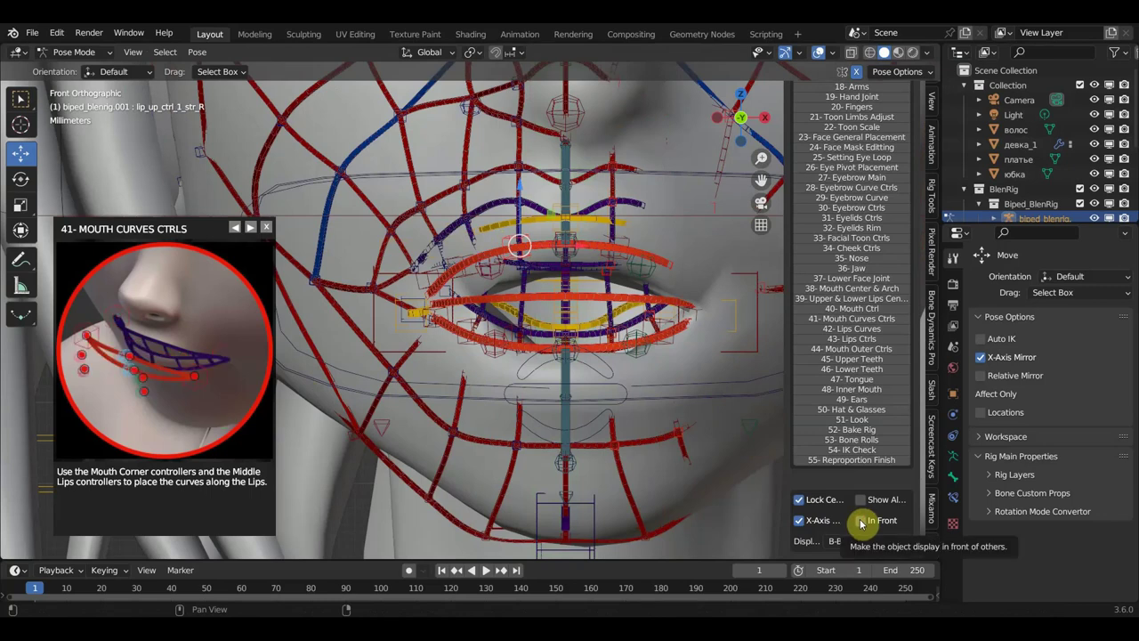
left_click(860, 521)
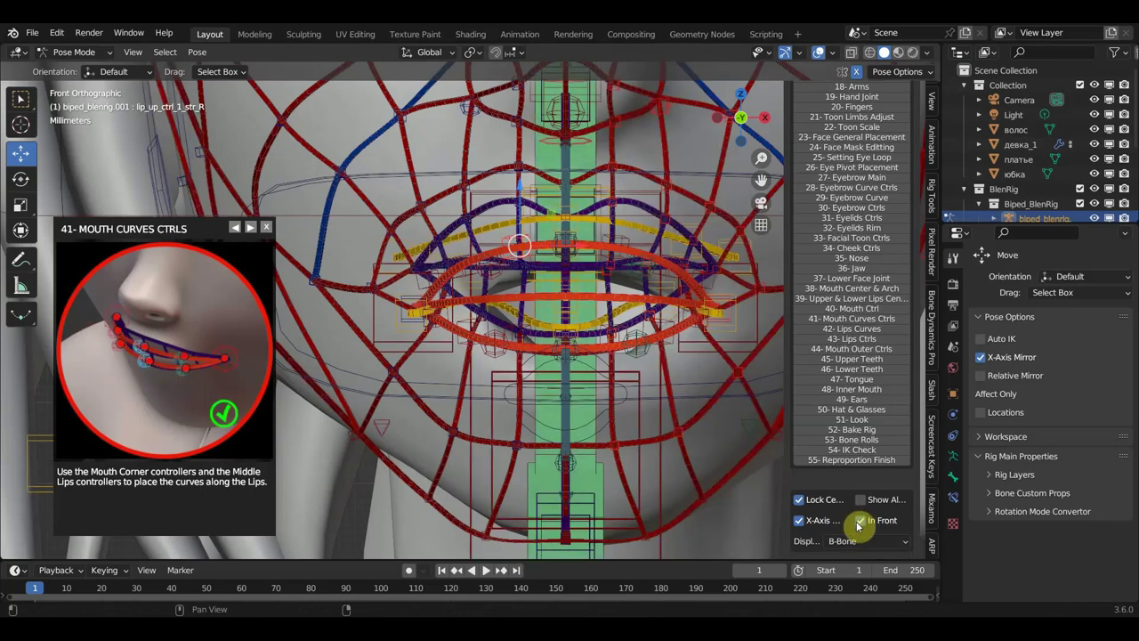
left_click(801, 522)
left_click(801, 522)
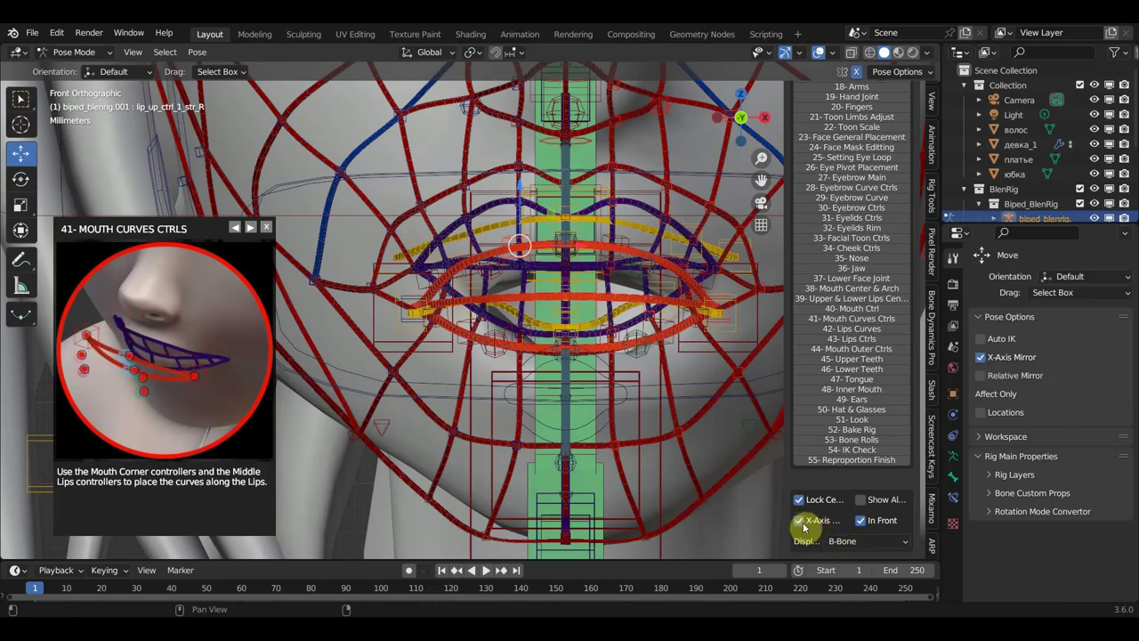
Switch the bone display type to Octahedral, then to Wire.
left_click(869, 542)
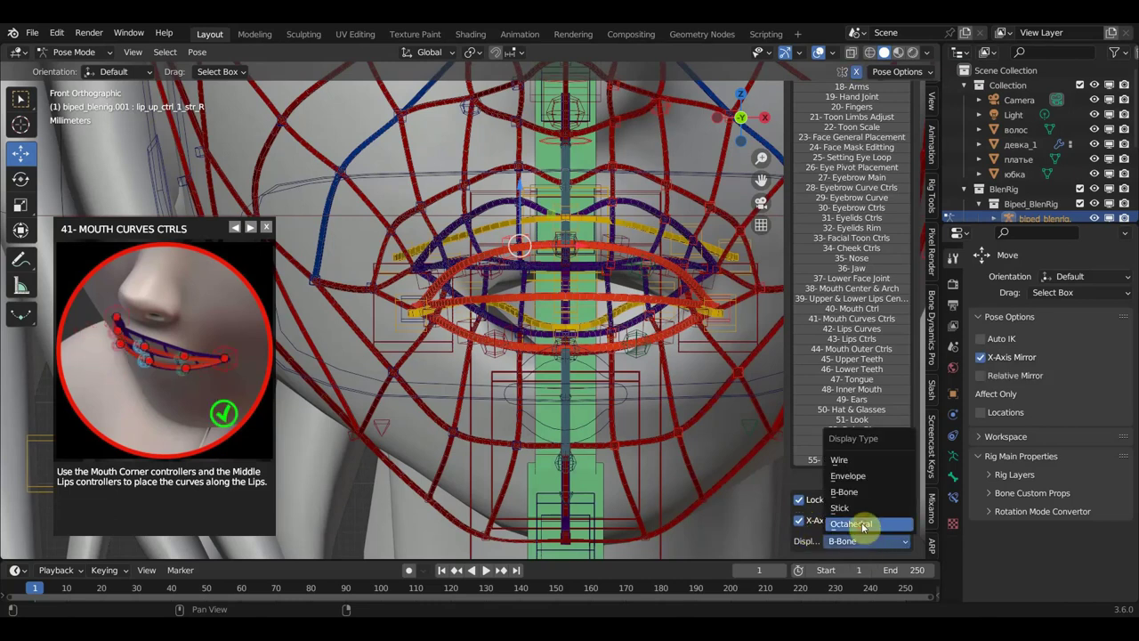
left_click(862, 525)
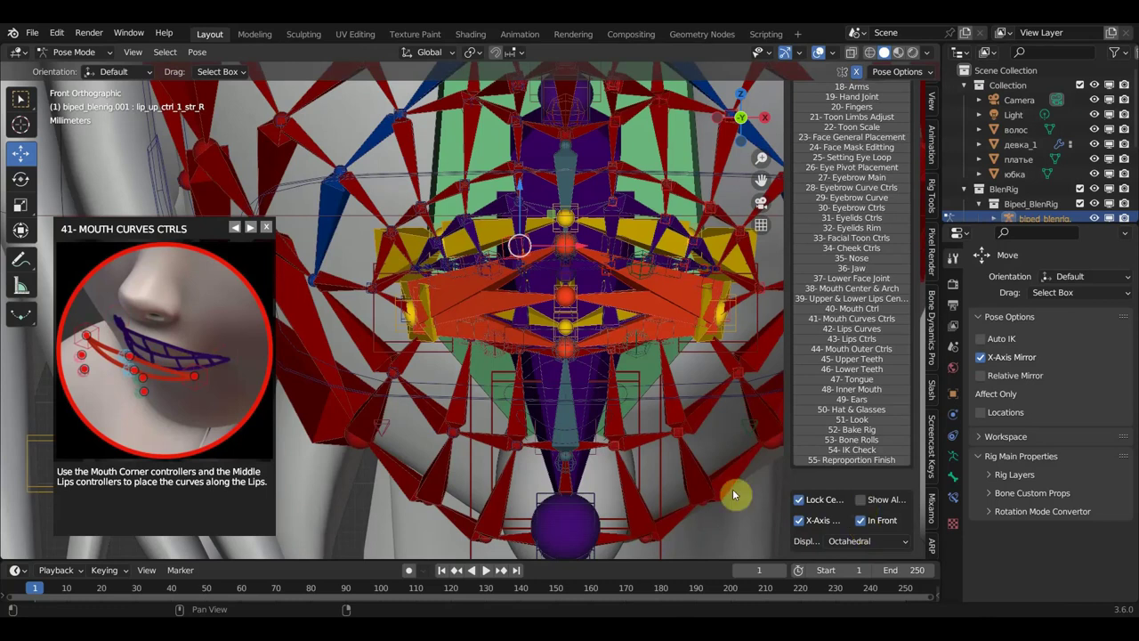
scroll(732, 489, "down", 1)
left_click(870, 545)
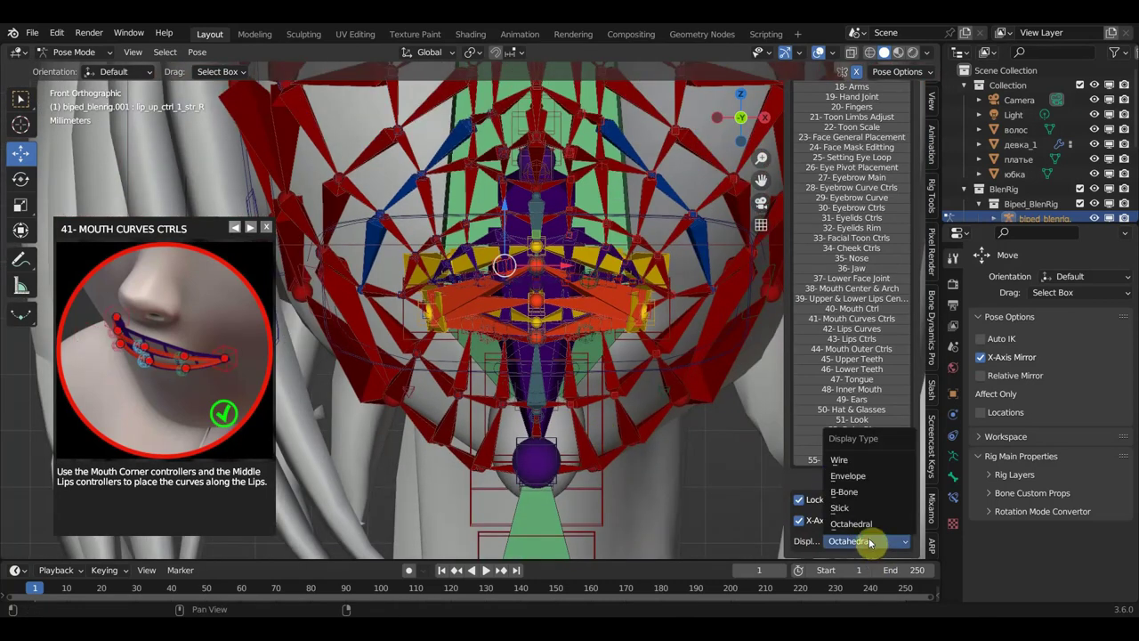
left_click(849, 461)
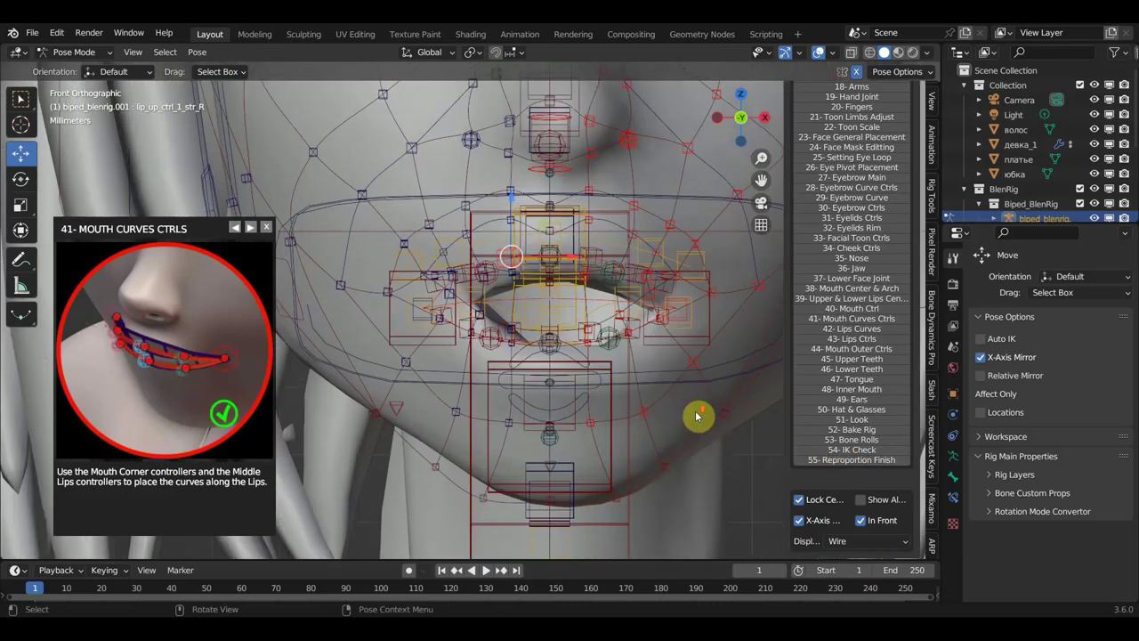
scroll(697, 415, "up", 1)
scroll(697, 415, "up", 1)
scroll(698, 415, "down", 1)
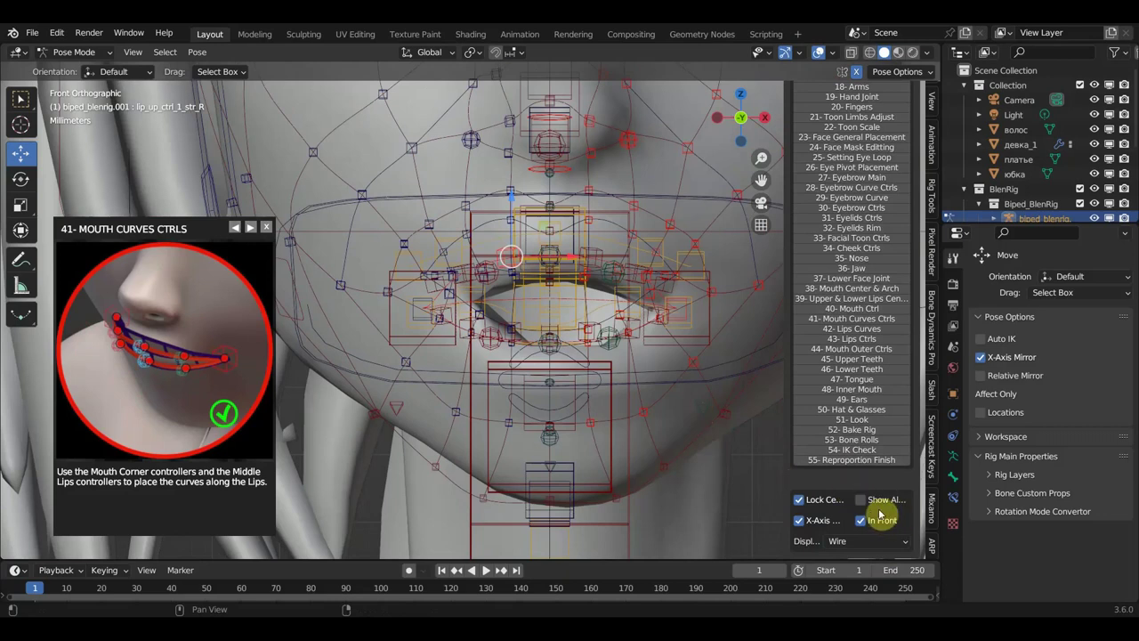
Try the Envelope display type, then settle on Stick bones.
left_click(869, 541)
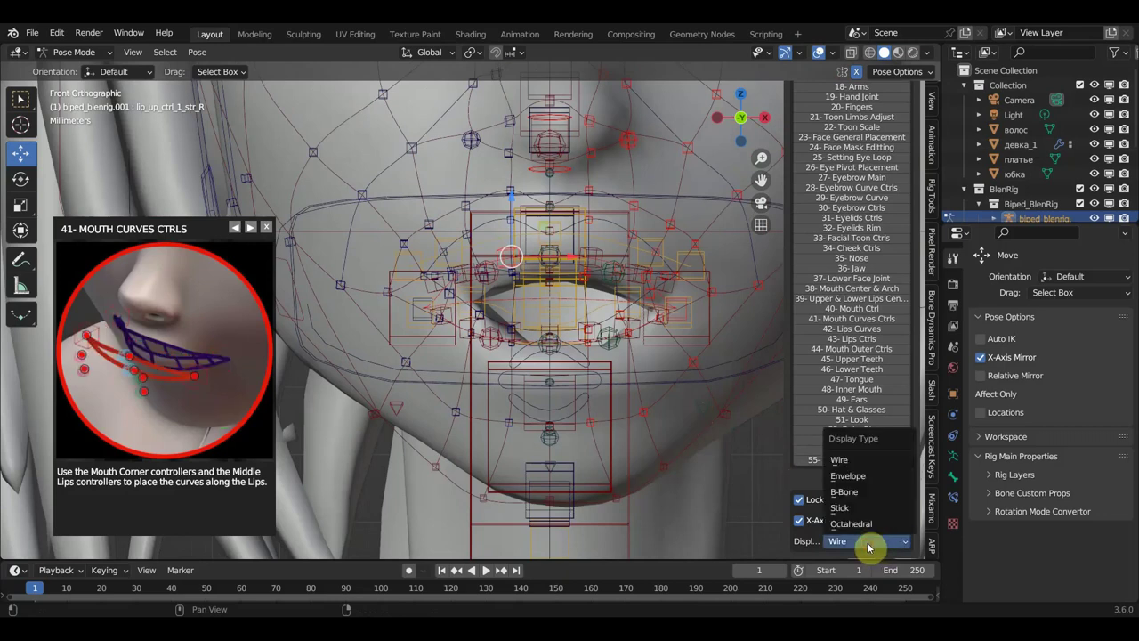
left_click(862, 480)
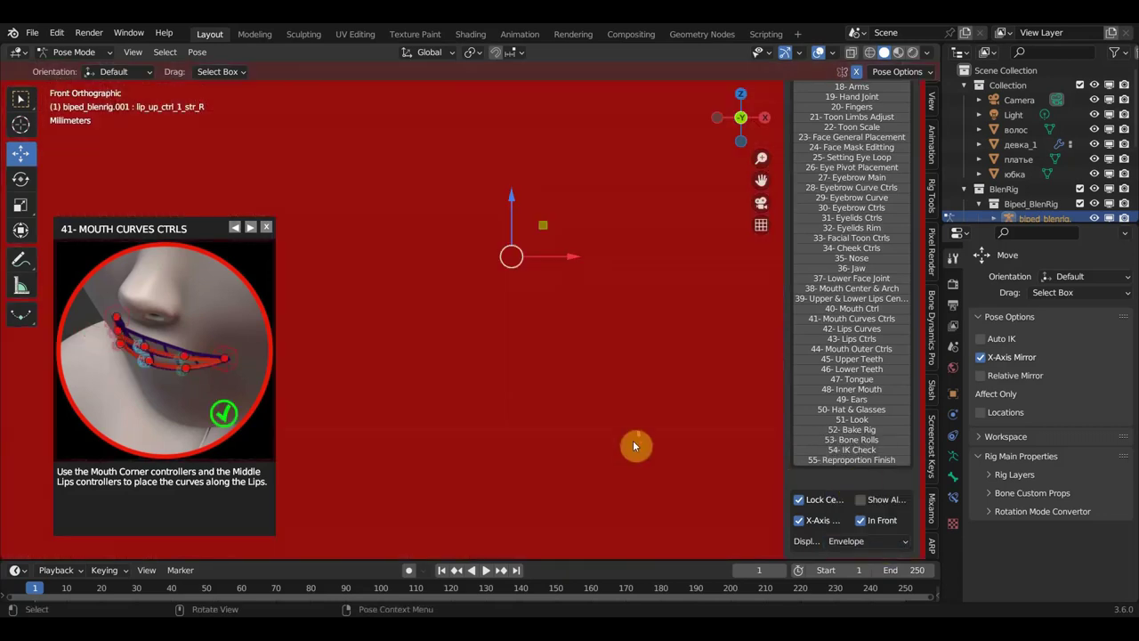
scroll(635, 447, "down", 3)
left_click(854, 541)
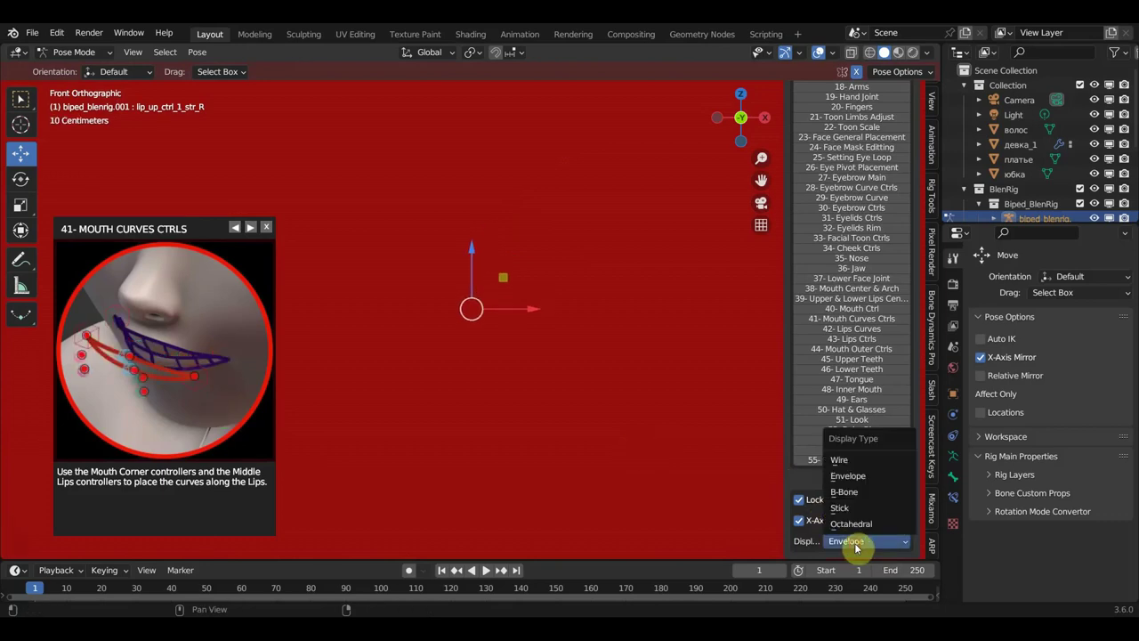
left_click(856, 511)
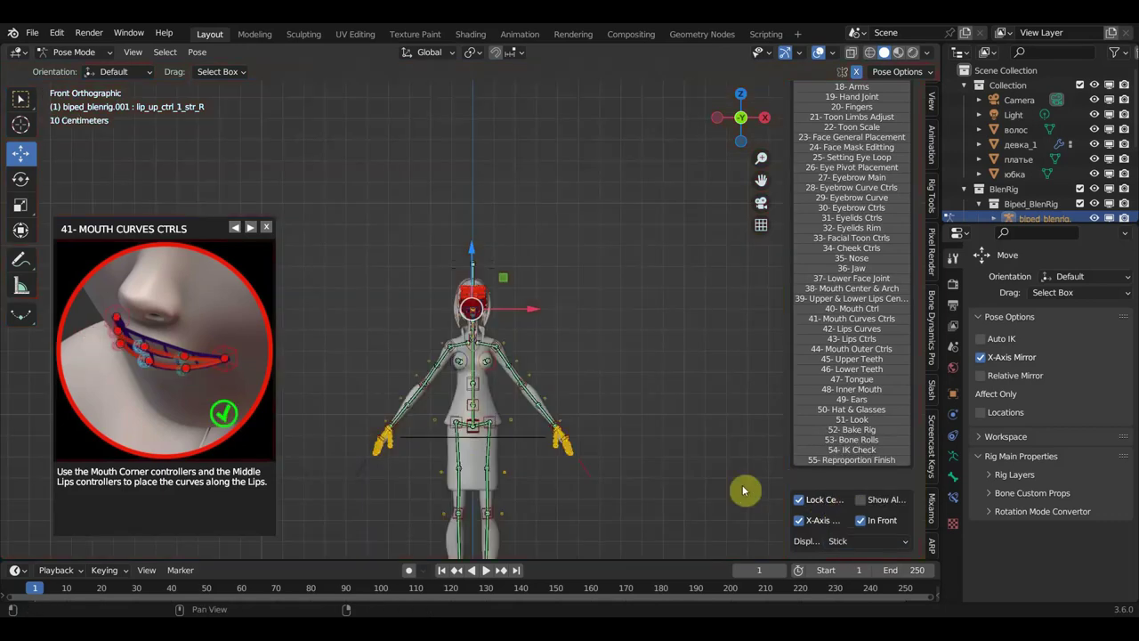
scroll(597, 445, "up", 3)
scroll(595, 437, "up", 3)
Move the right mouth-corner control onto the corner of the girl's lips.
scroll(593, 435, "up", 3)
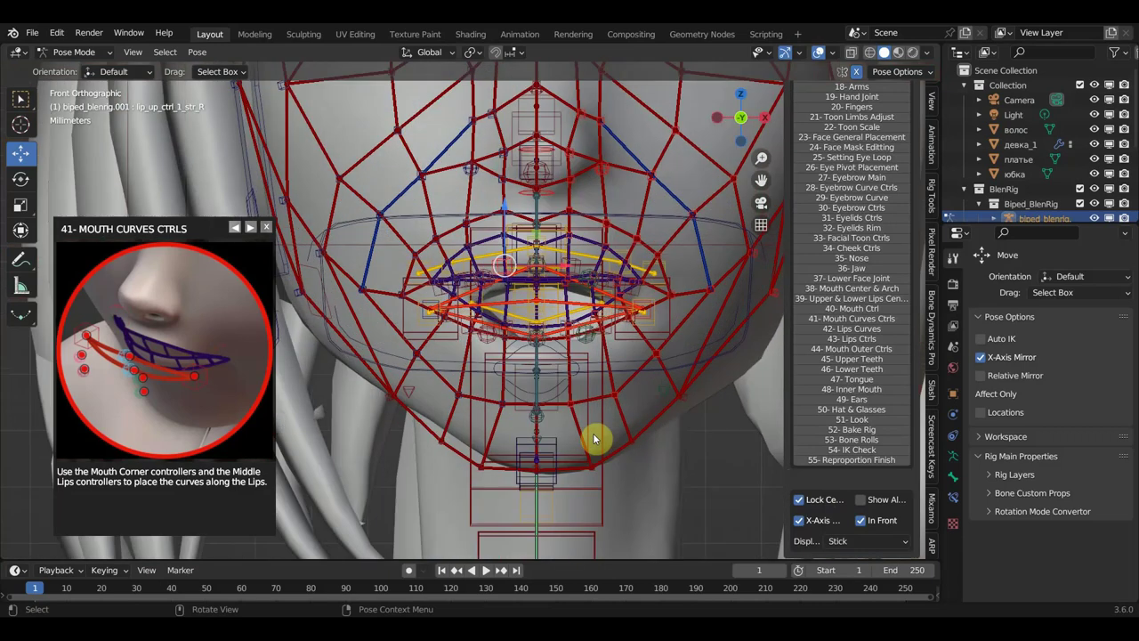
scroll(593, 436, "up", 2)
scroll(594, 436, "up", 3)
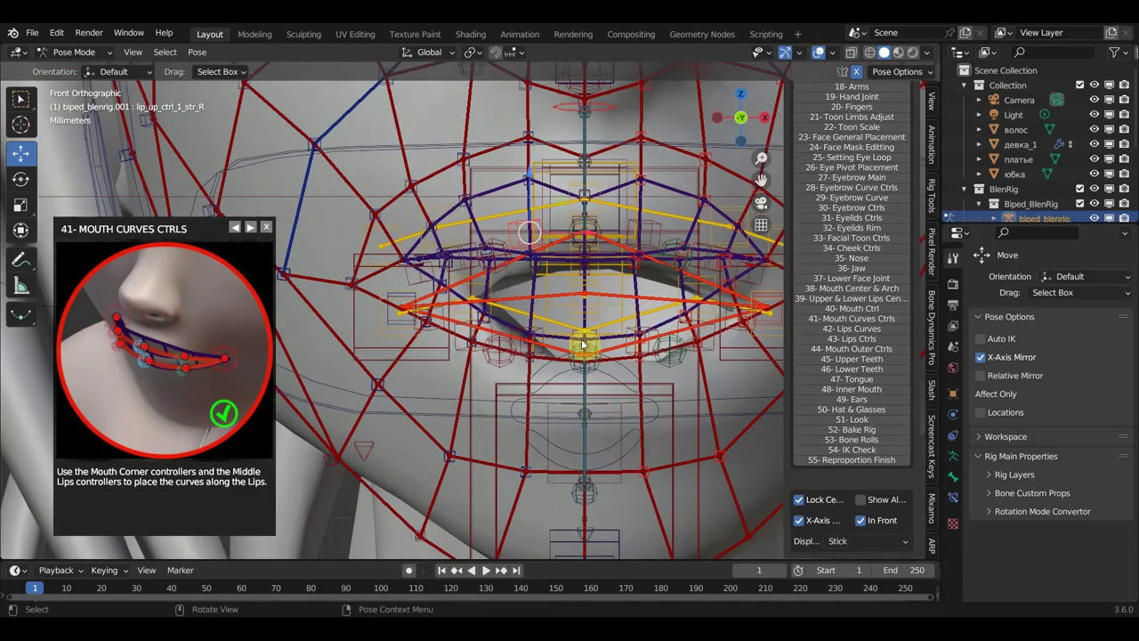
scroll(588, 339, "down", 1)
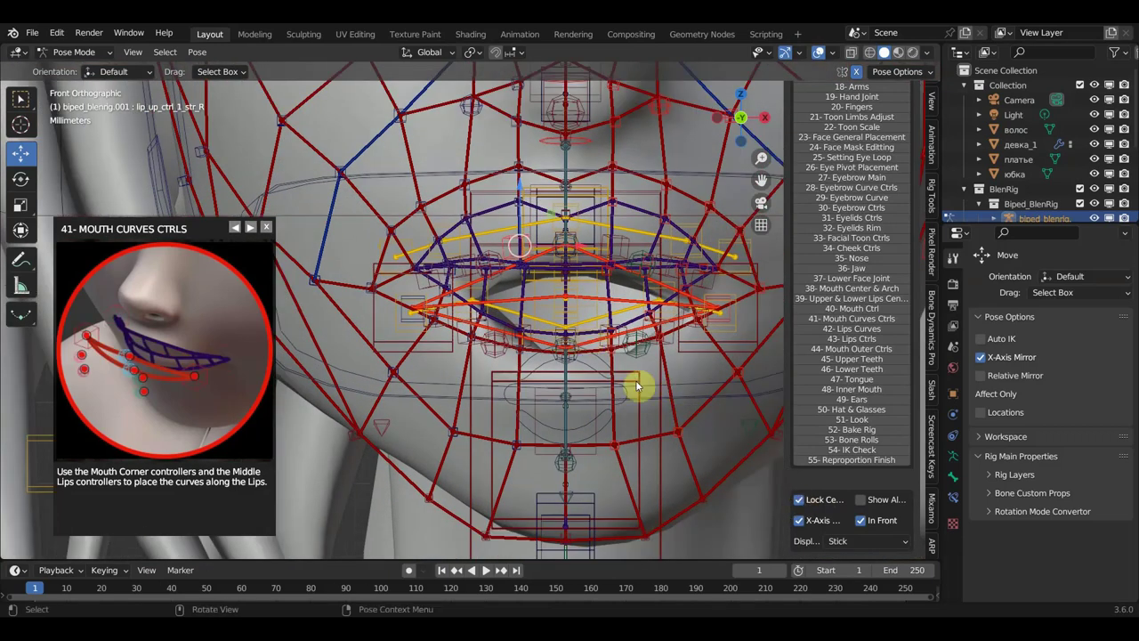
left_click(416, 258)
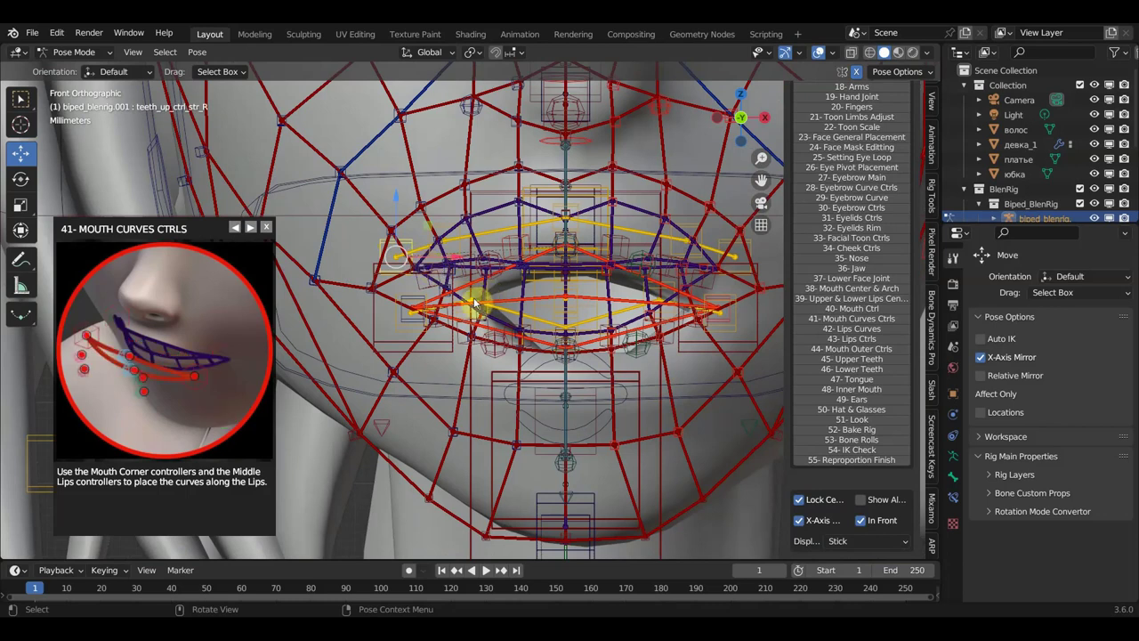
key("g")
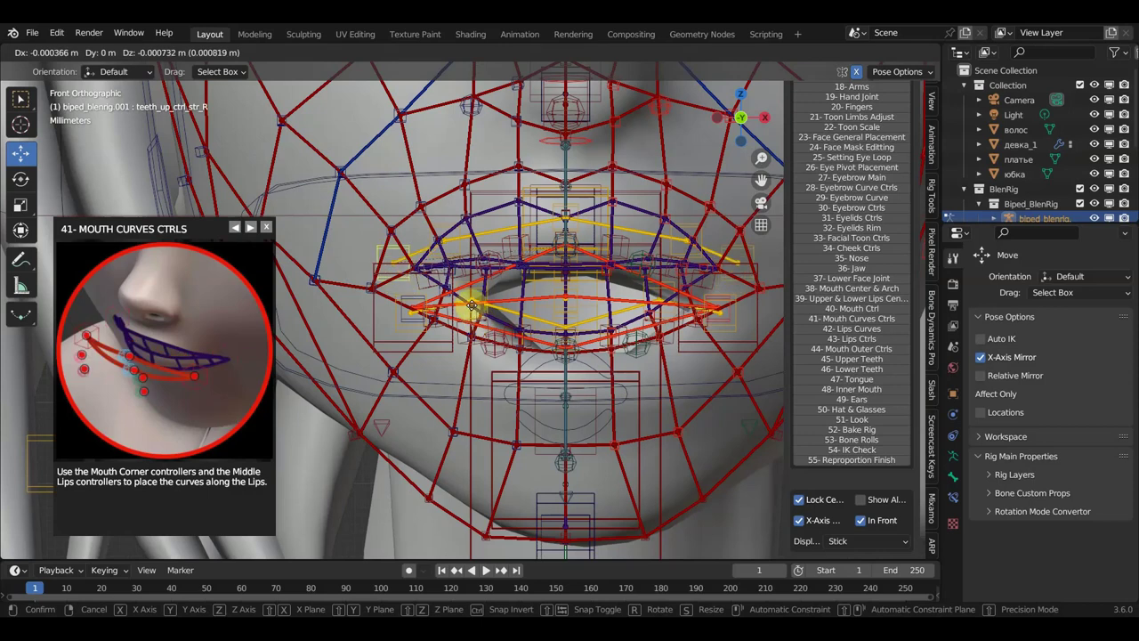
left_click(469, 305)
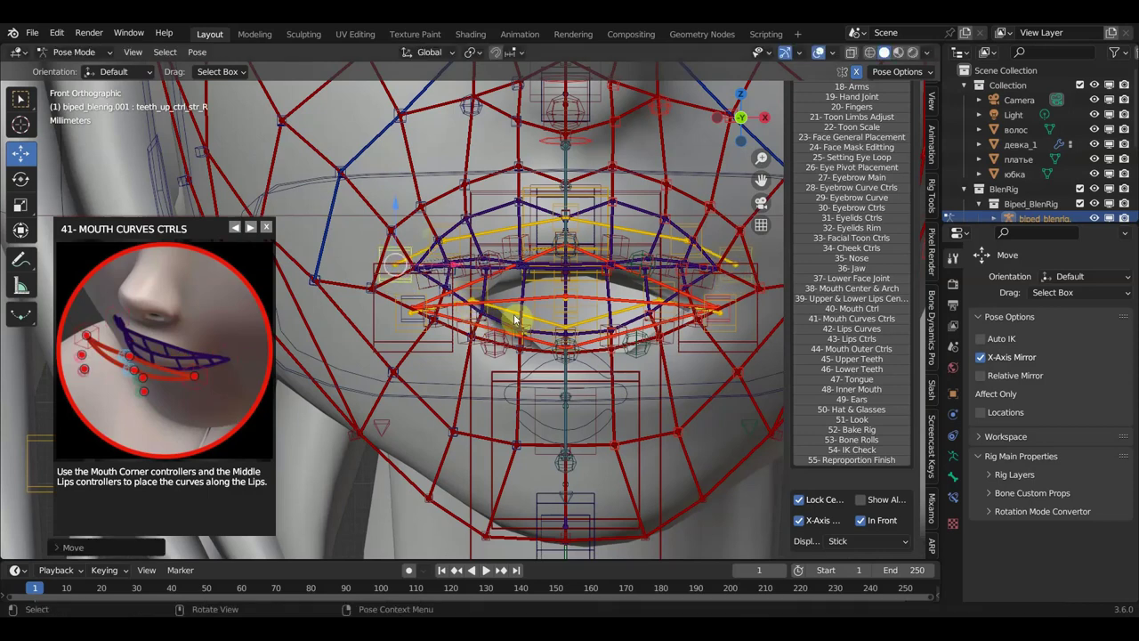
Place lip_zipper_line_L on the lip line and raise the middle lip control onto the lip curve.
left_click(567, 302)
key("g")
left_click(571, 301)
left_click_drag(571, 297, 575, 244)
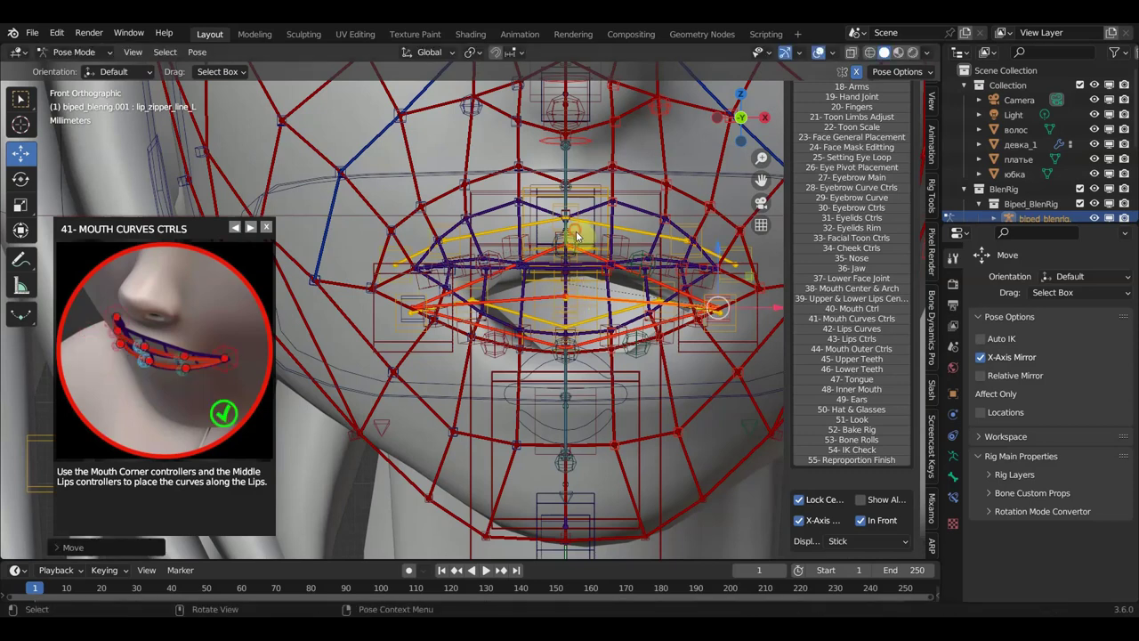
left_click(582, 246)
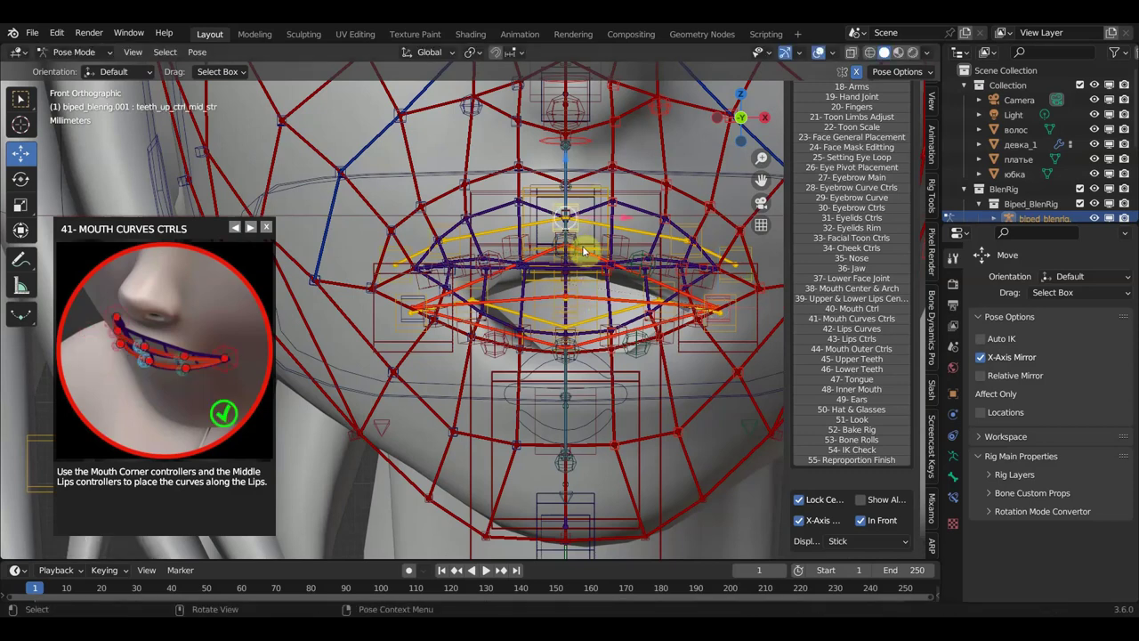
Enable In Front and move mouth_ctrl_str up to the lip line.
left_click(860, 520)
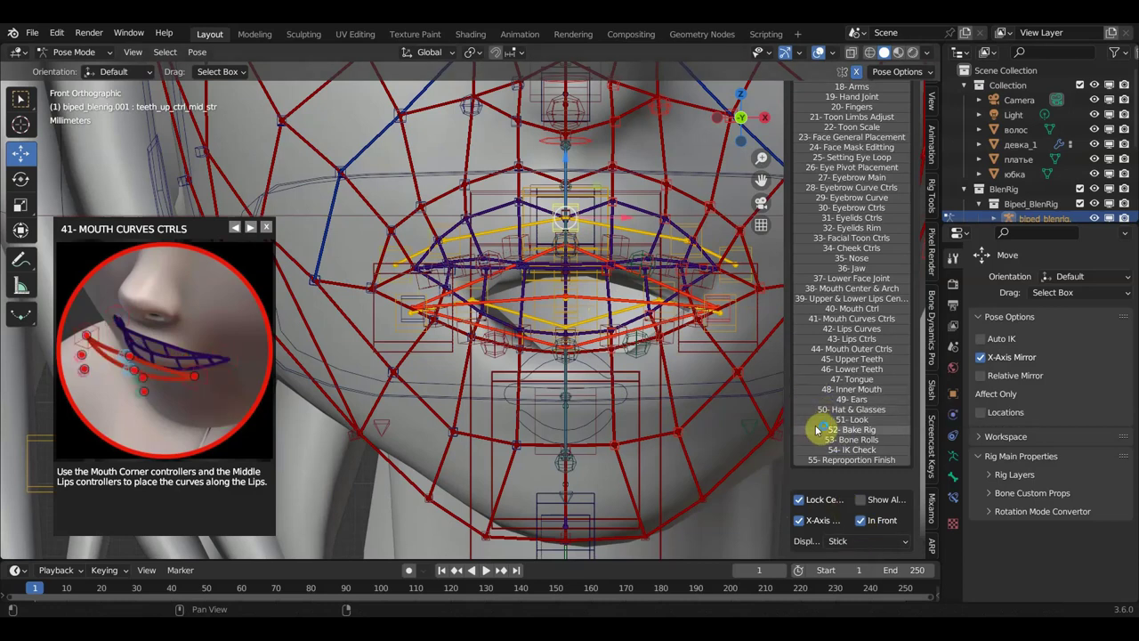
left_click(597, 420)
left_click_drag(595, 416, 566, 347)
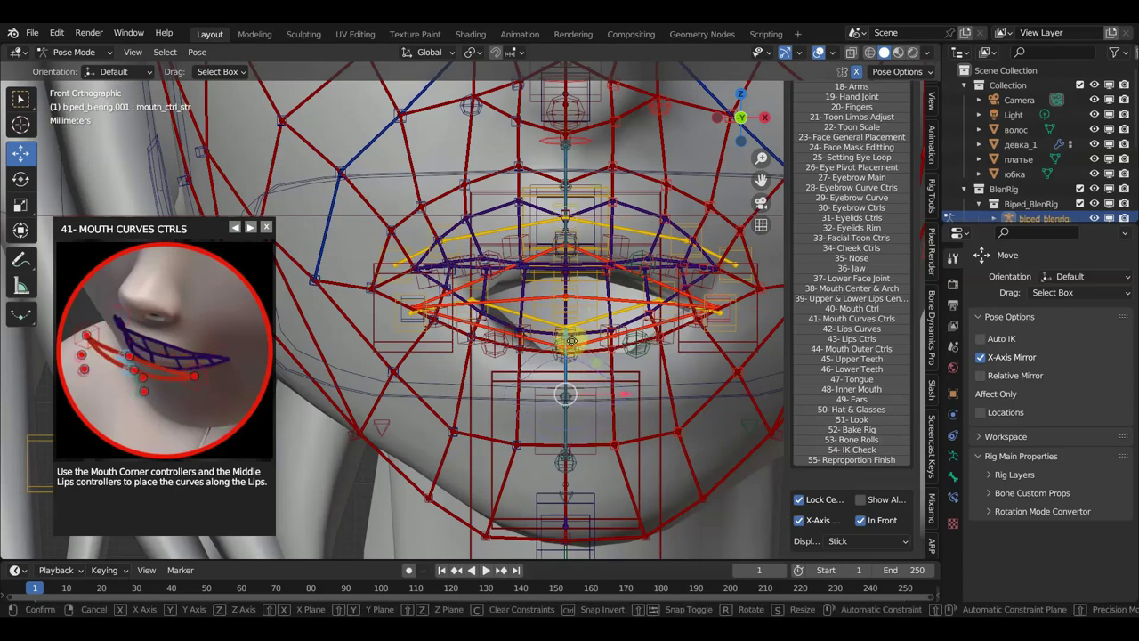
left_click(849, 328)
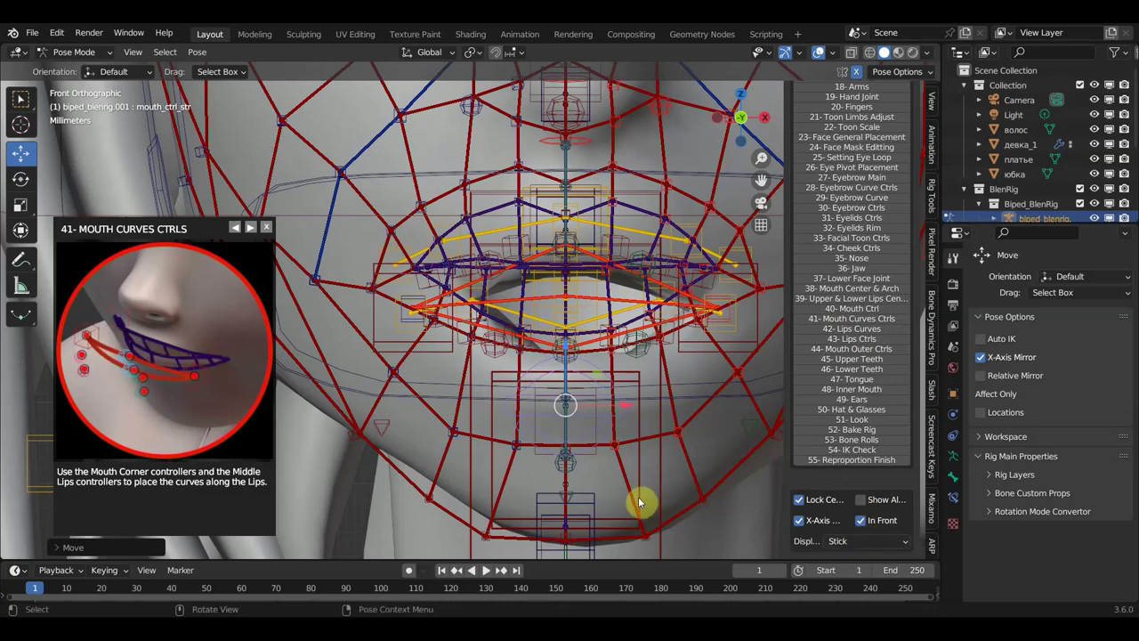
Advance the guide to step 42, Lips Curves, and view the head rig from the side.
key("Right")
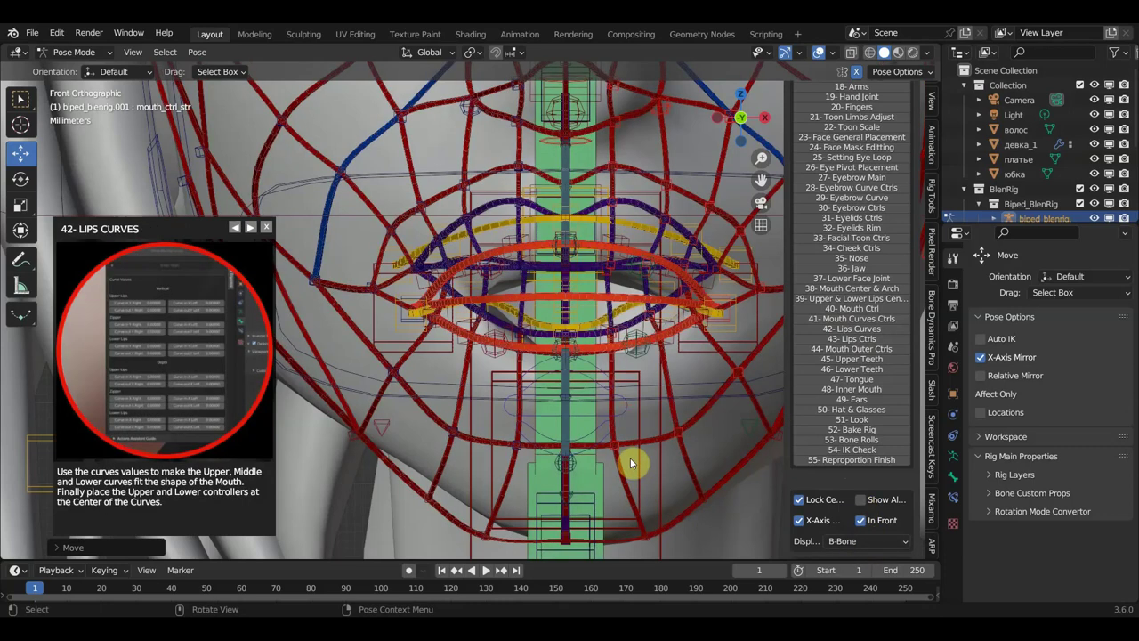
scroll(630, 463, "down", 3)
scroll(630, 463, "down", 3)
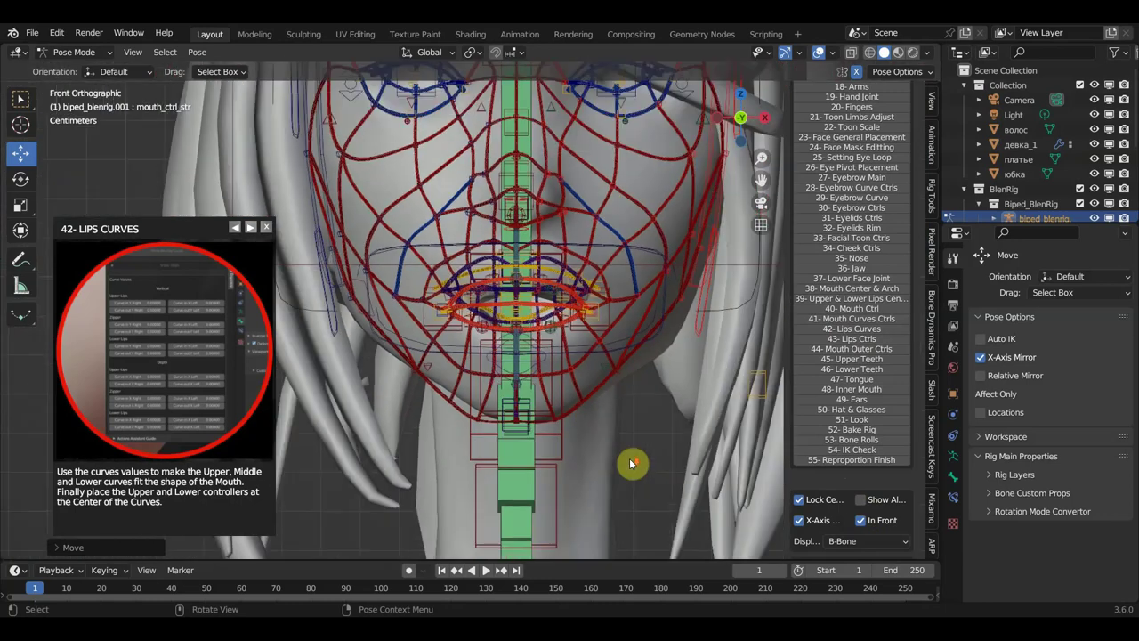
scroll(630, 463, "down", 2)
mouse_move(565, 477)
middle_mouse_down()
mouse_move(477, 487)
mouse_move(483, 473)
middle_mouse_up()
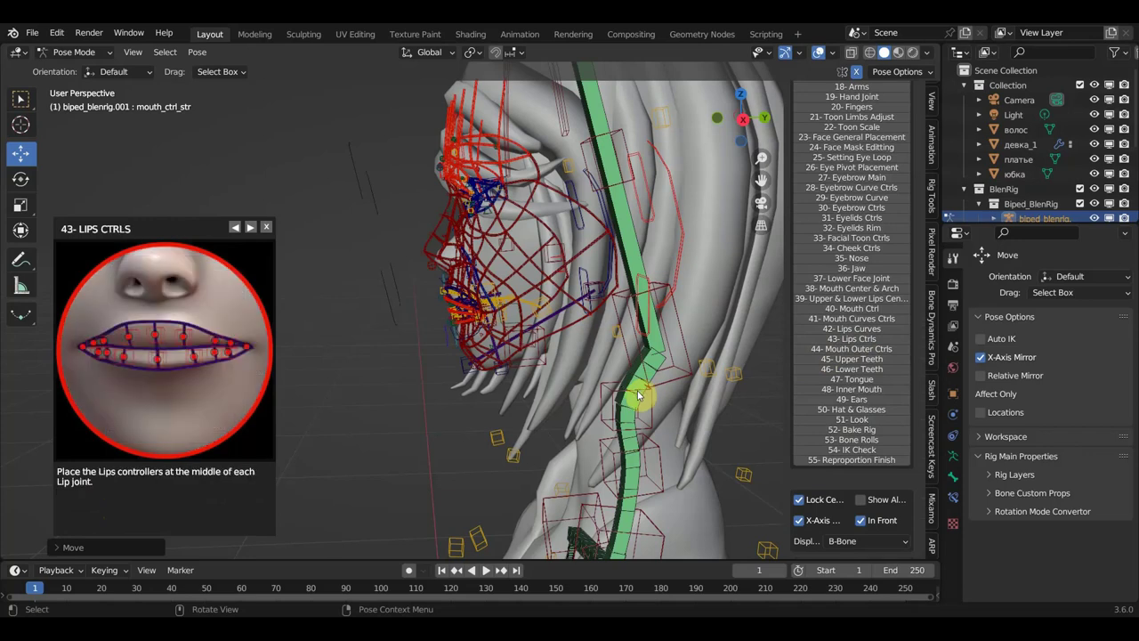
Return to front view and place lip_up_ctrl_1_str_R on the upper lip joint.
mouse_move(639, 395)
middle_mouse_down()
mouse_move(582, 406)
mouse_move(735, 394)
mouse_move(677, 379)
middle_mouse_up()
key("KP_1")
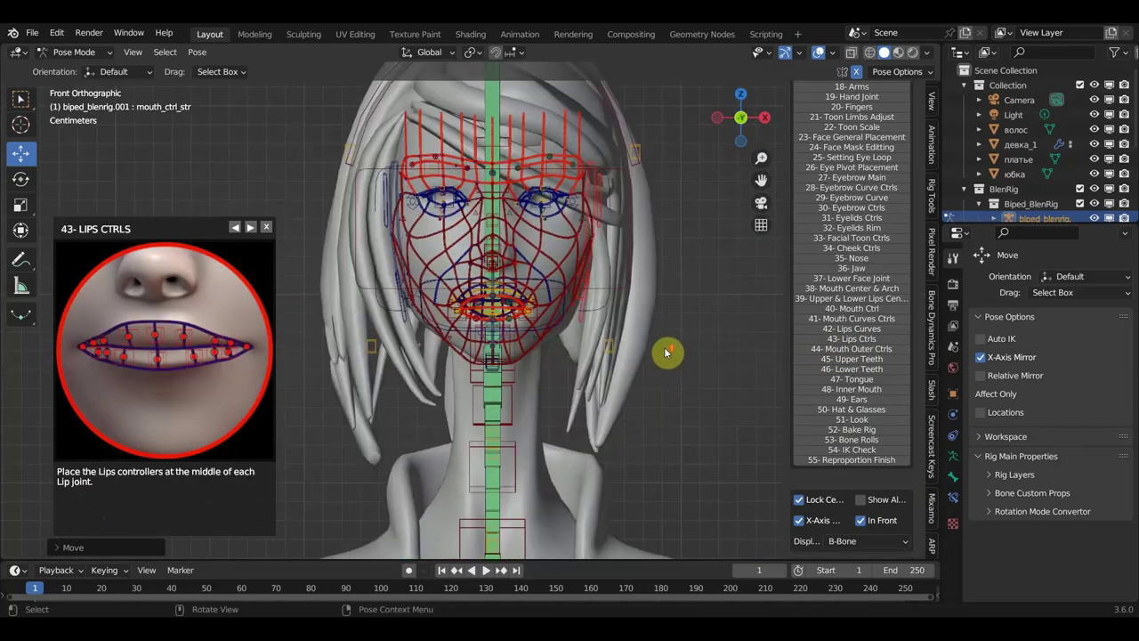
scroll(661, 349, "up", 5)
scroll(661, 349, "up", 2)
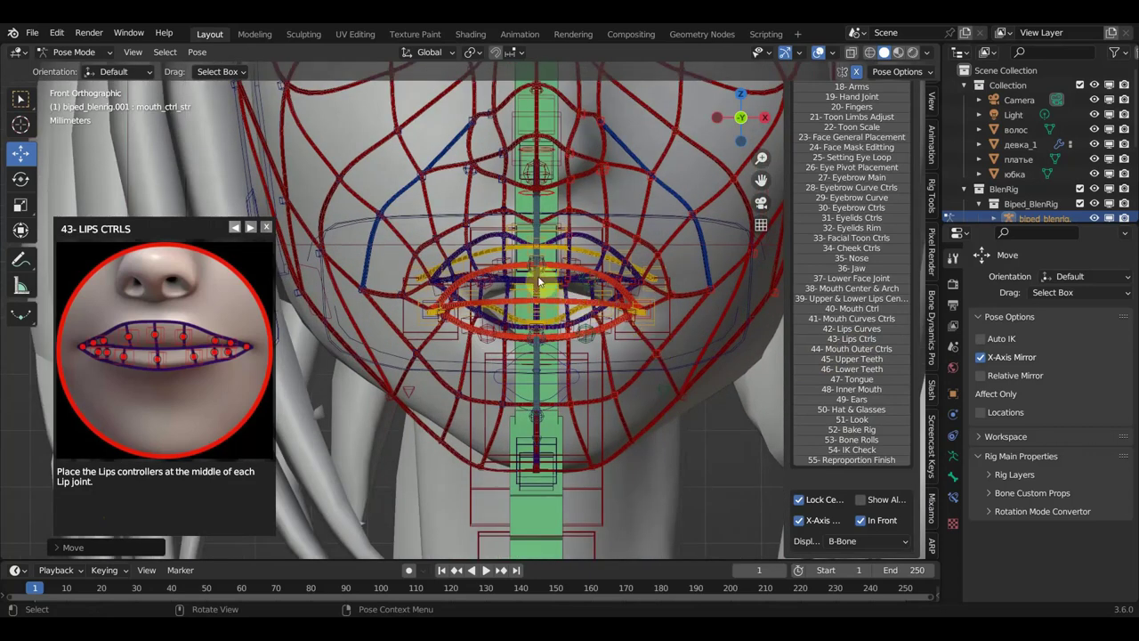
left_click(504, 260)
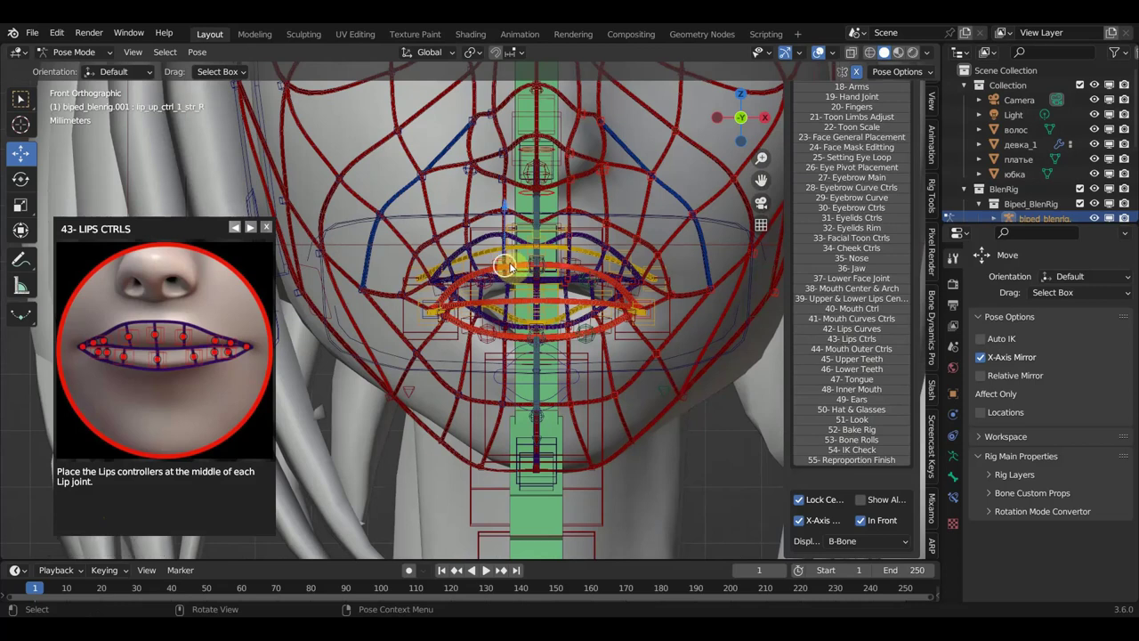
key("g")
left_click(541, 294)
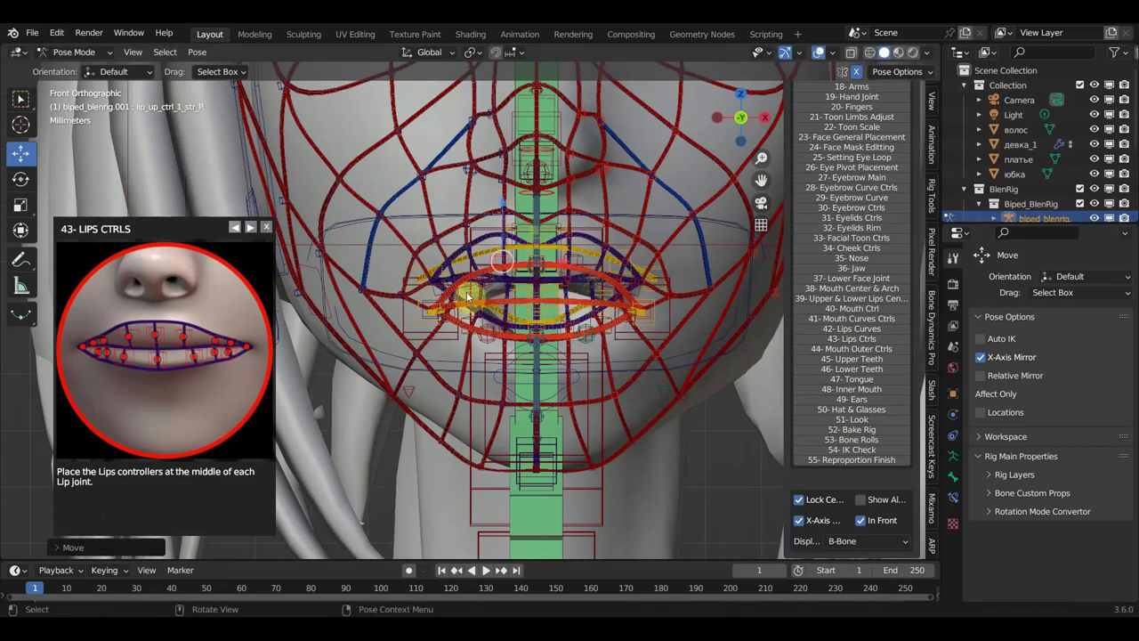
Place lip_low_ctrl_curve_R and lip_low_ctrl_2_str_R on the lower lip.
scroll(476, 320, "up", 2)
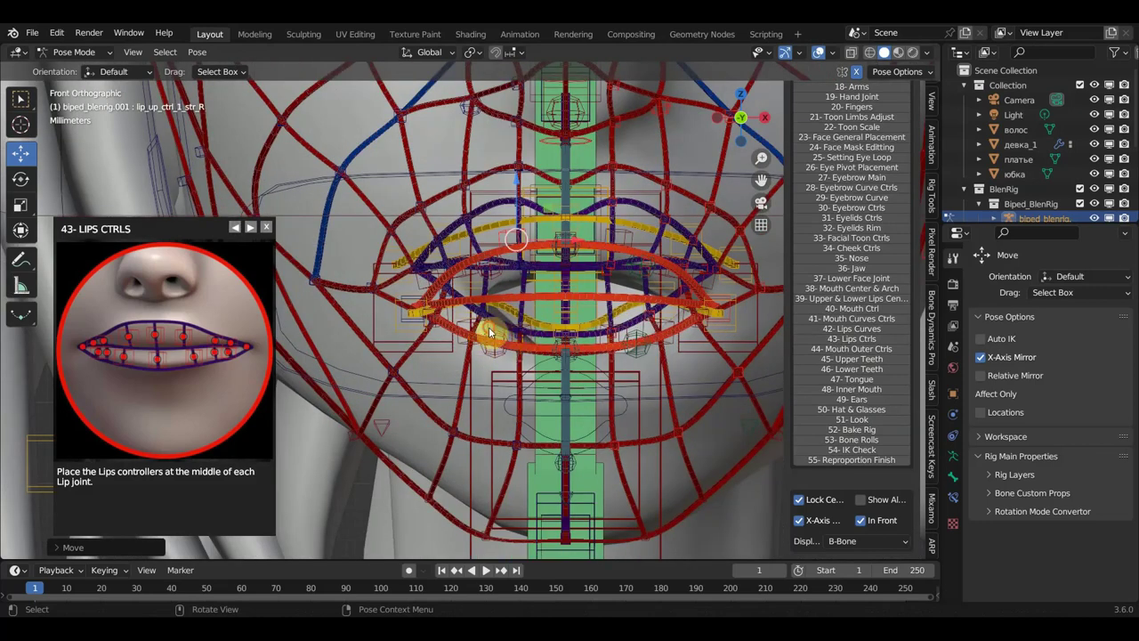
left_click(493, 340)
key("g")
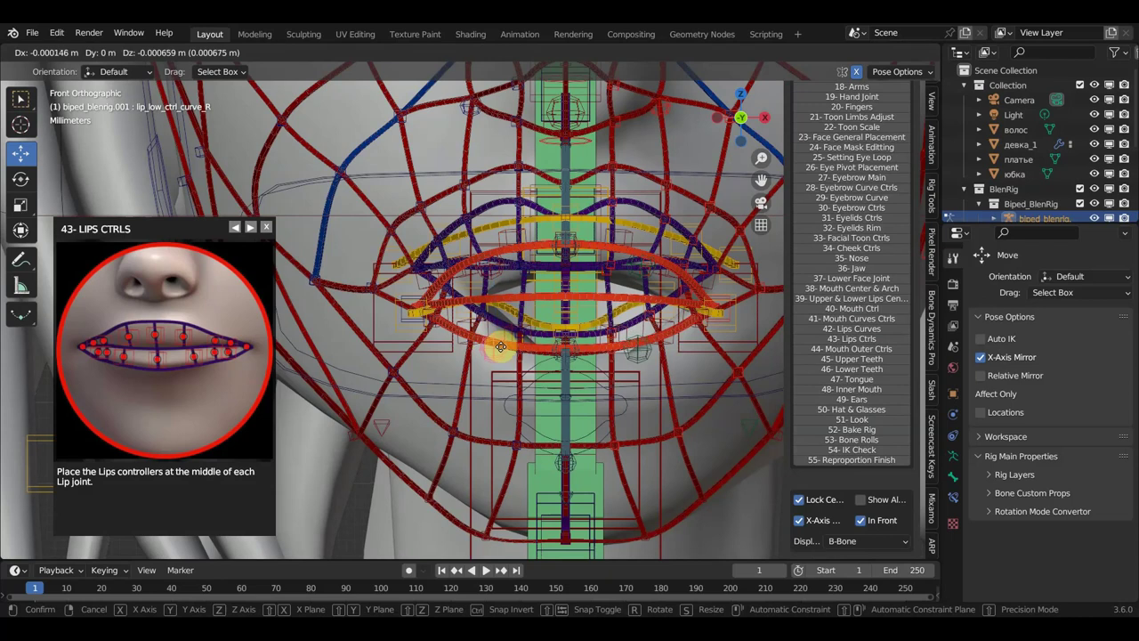
left_click(501, 346)
left_click(466, 328)
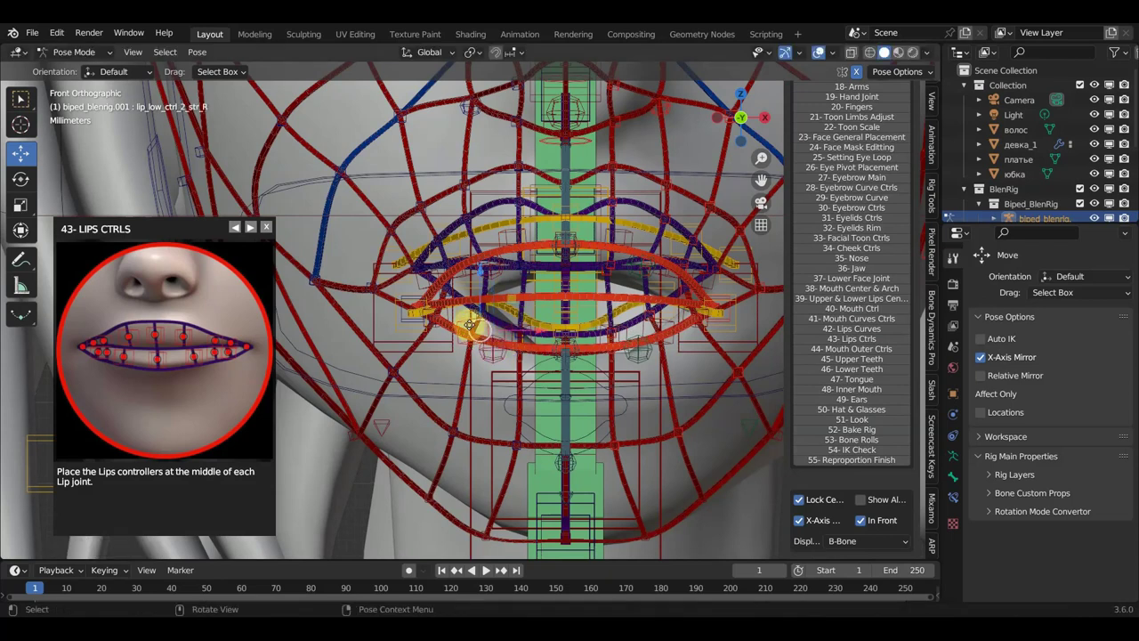
key("g")
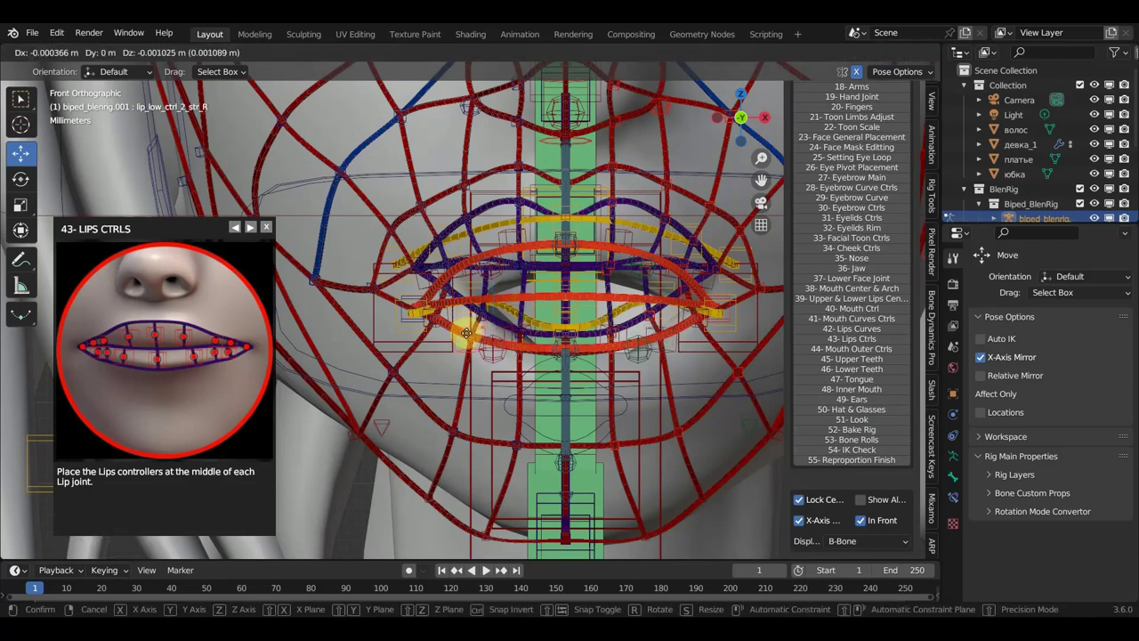
left_click(468, 336)
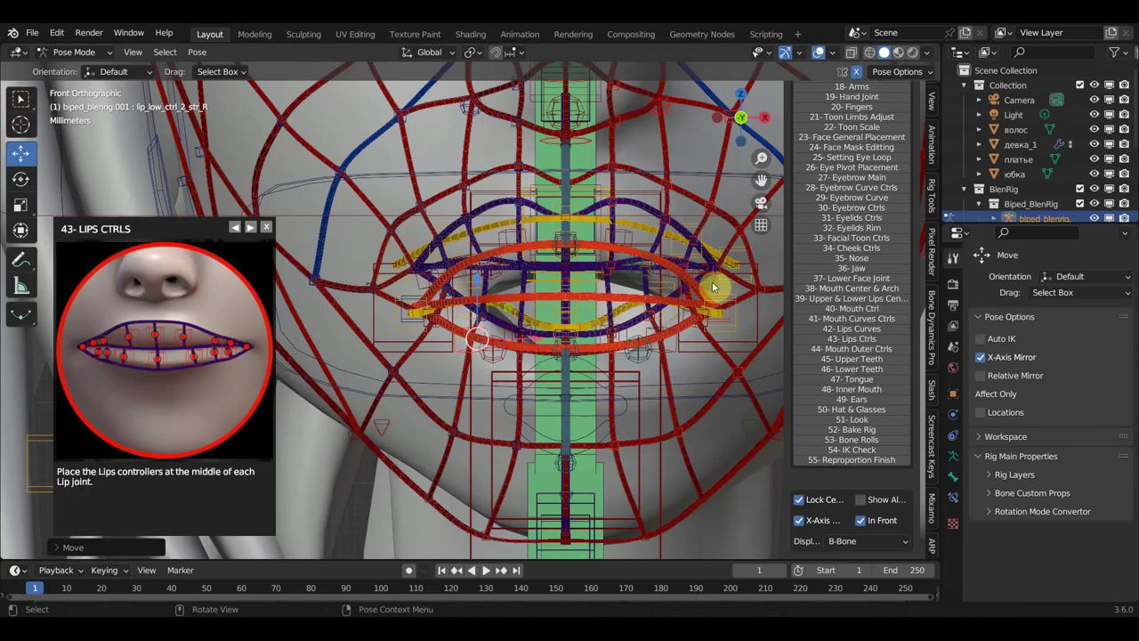
Settle lip_up_ctrl_3_str_L at its lip joint middle and place lip_up_line_R.
left_click(711, 284)
key("g")
left_click(727, 283)
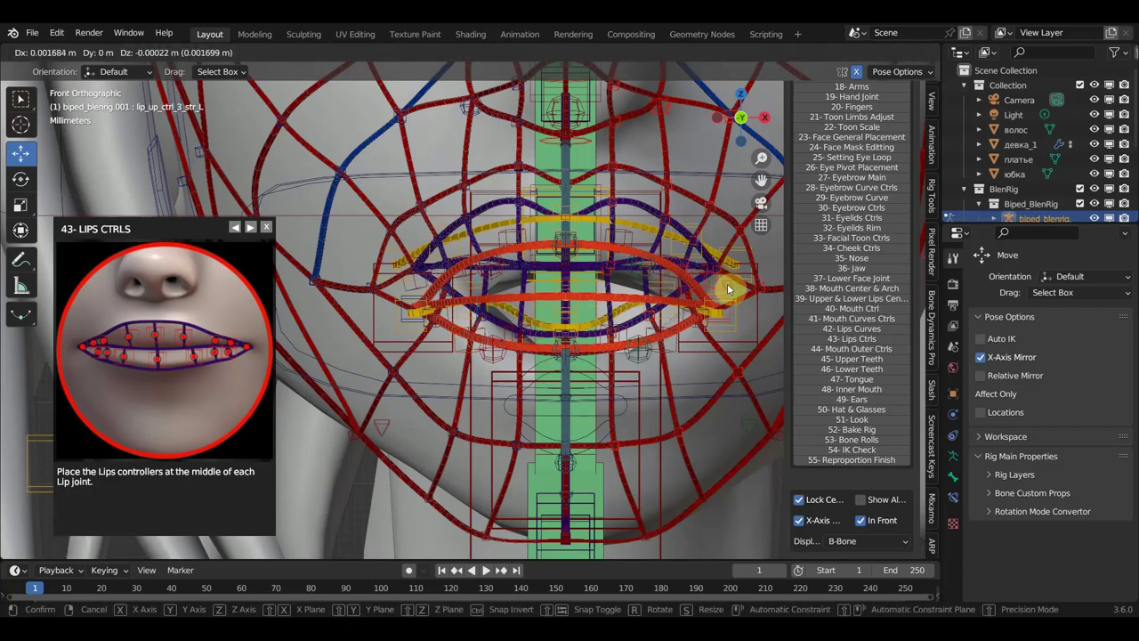
key("g")
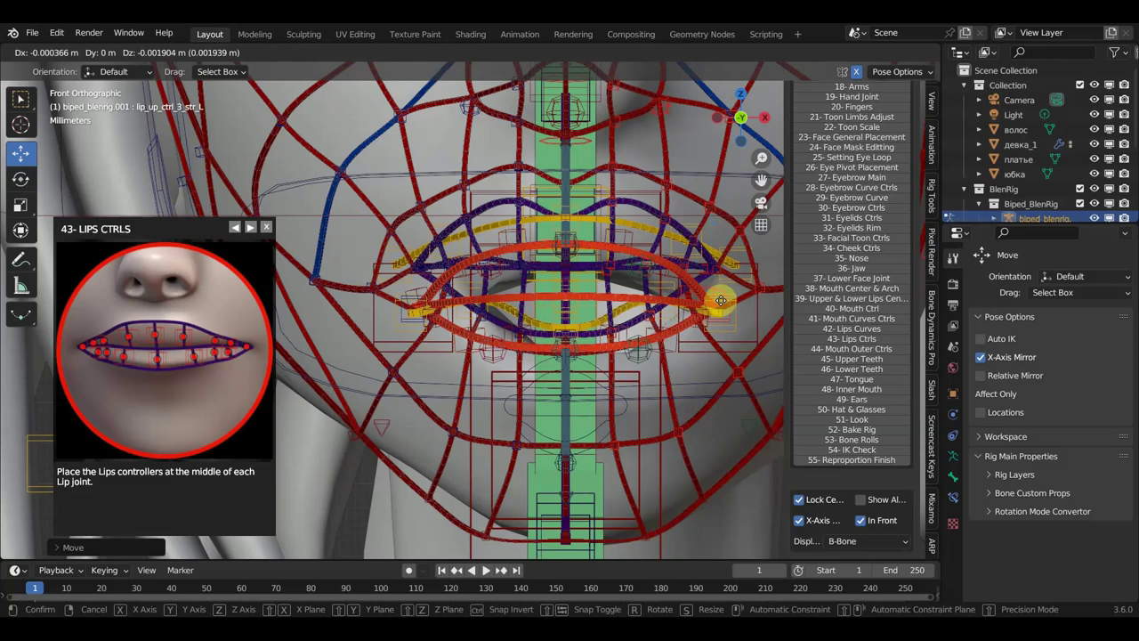
left_click(711, 297)
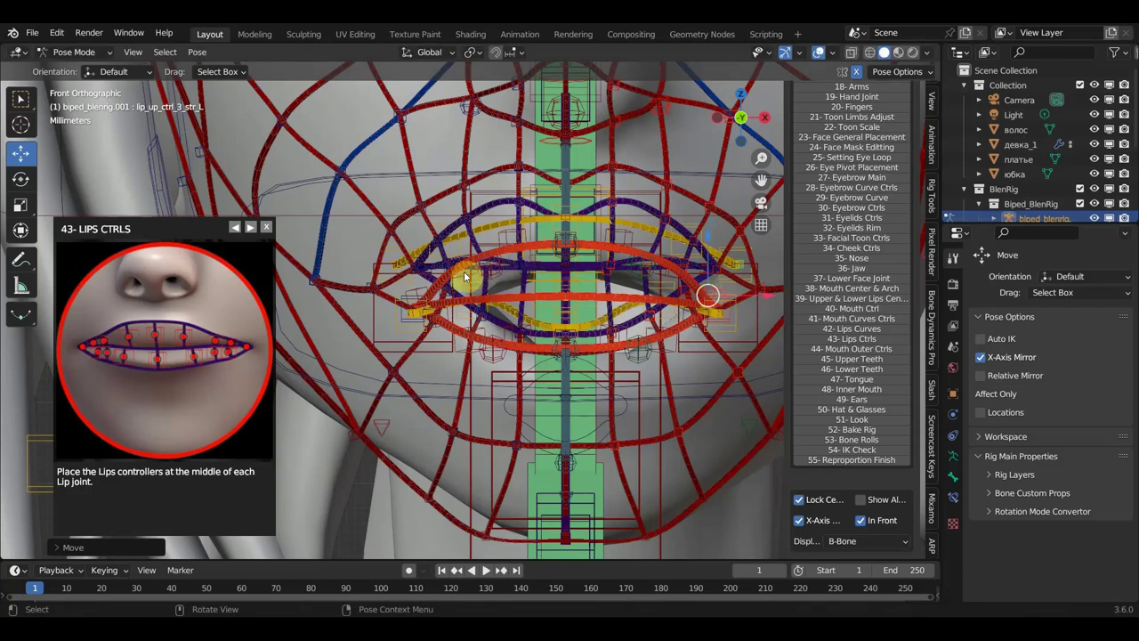
left_click(463, 271)
key("g")
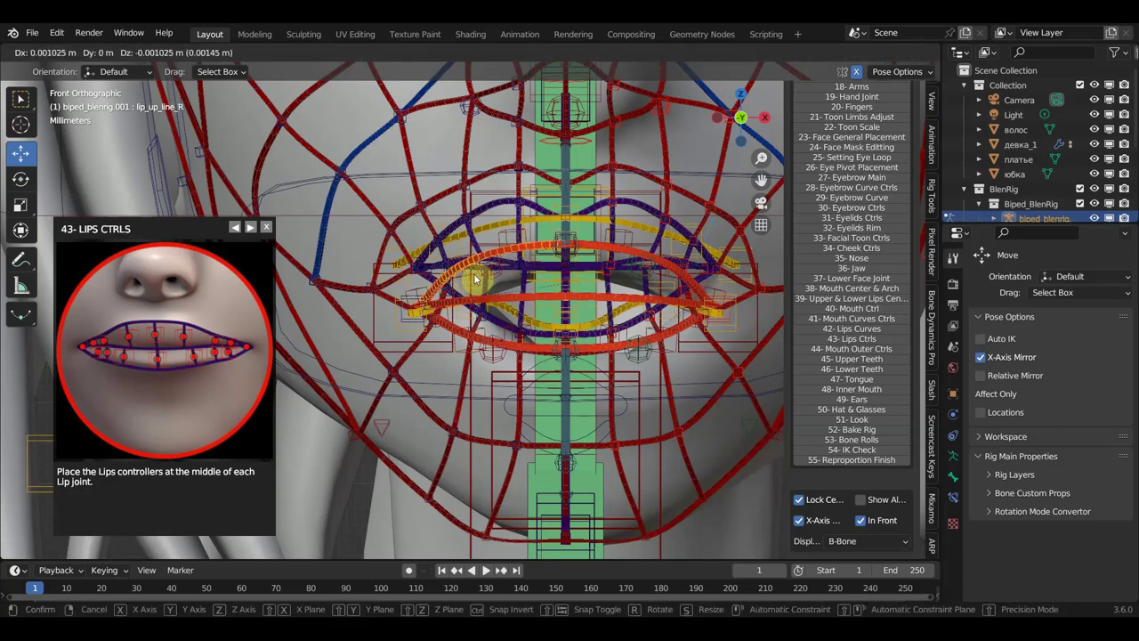
left_click(474, 277)
Position lip_up_ctrl_2_str_R, lip_up_ctrl_1_str_R and lip_up_ctrl_3_str_R onto their lip joints.
left_click(471, 279)
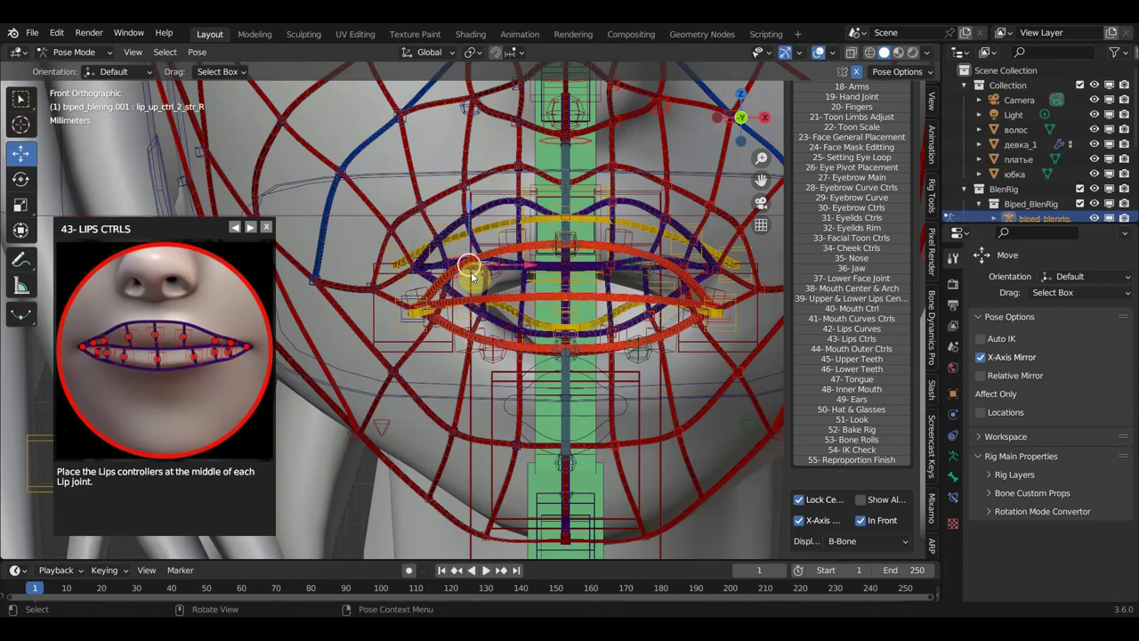
key("g")
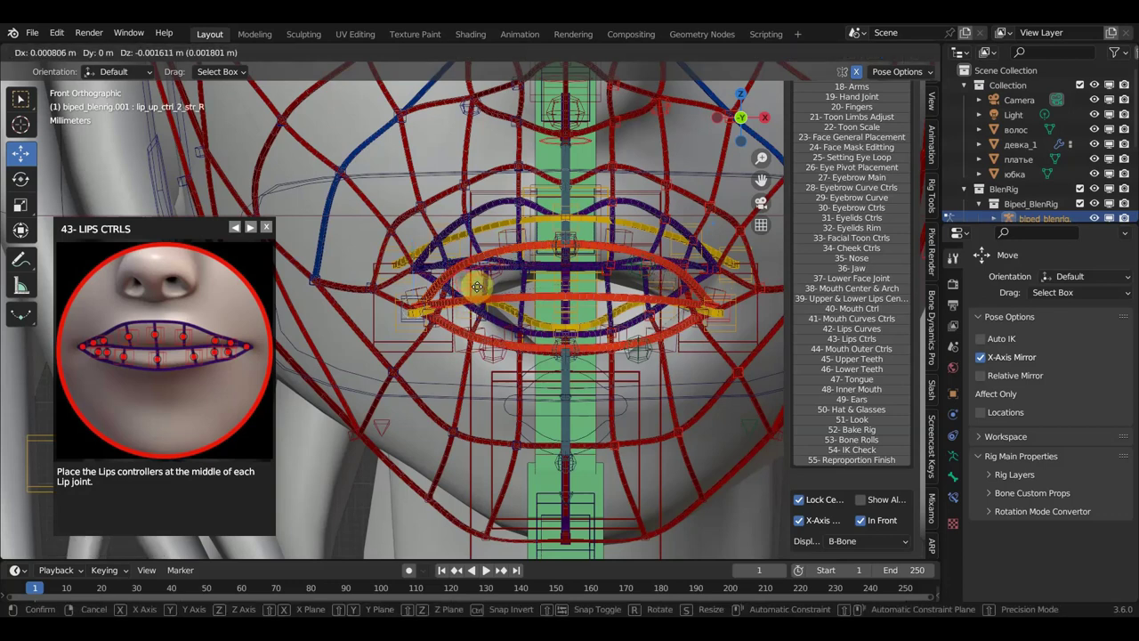
left_click(472, 277)
left_click(513, 233)
key("g")
left_click(513, 256)
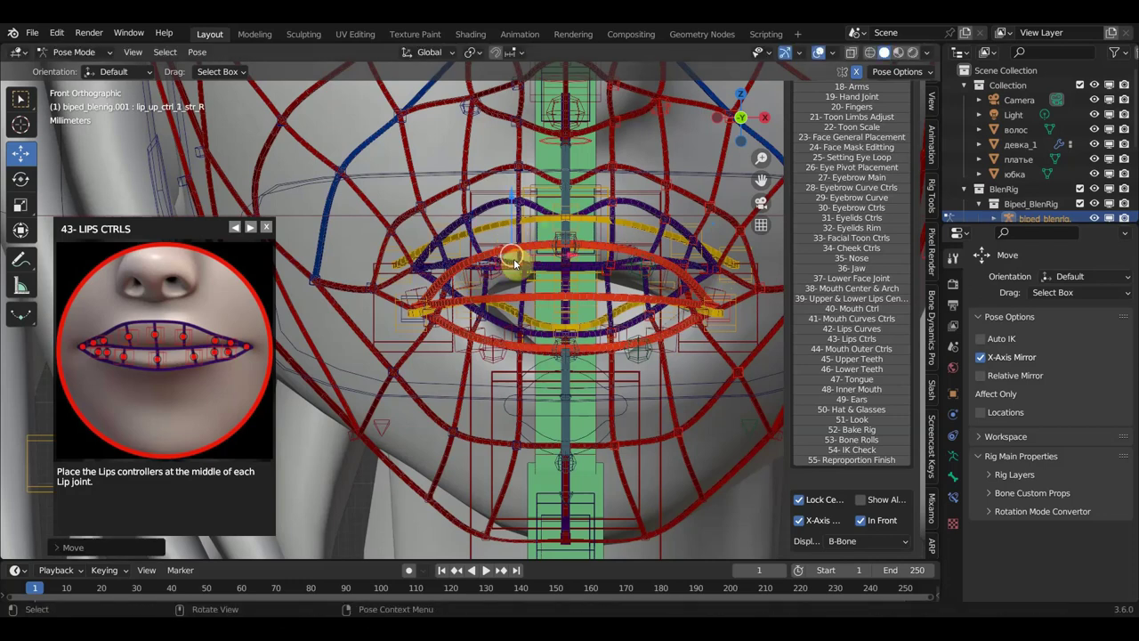
left_click(407, 318)
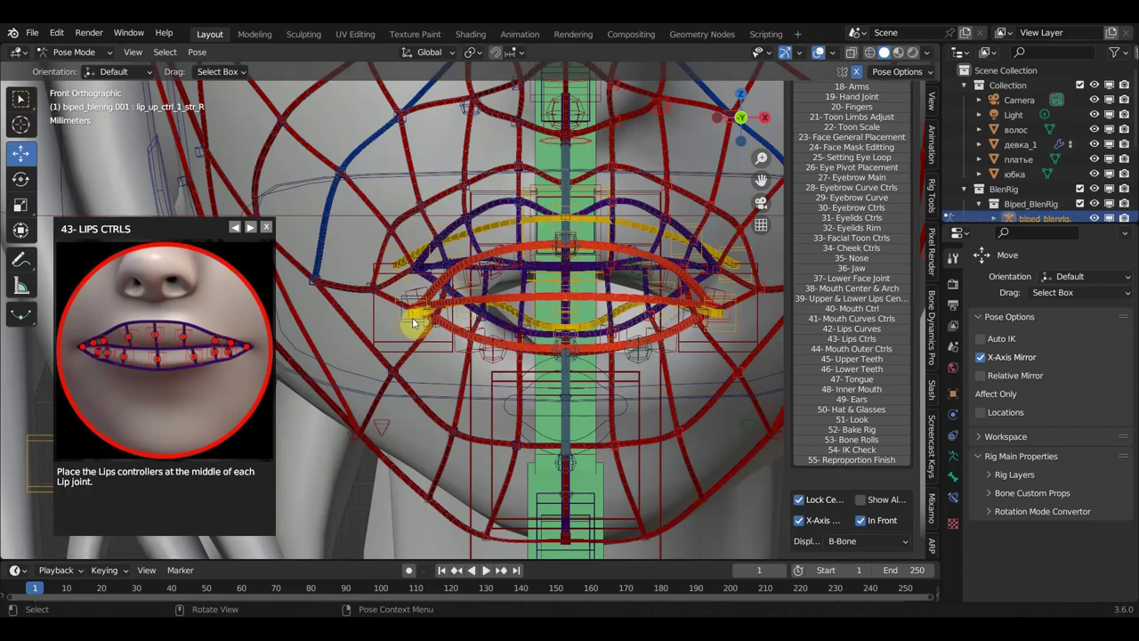
left_click(416, 296)
left_click_drag(419, 294, 422, 300)
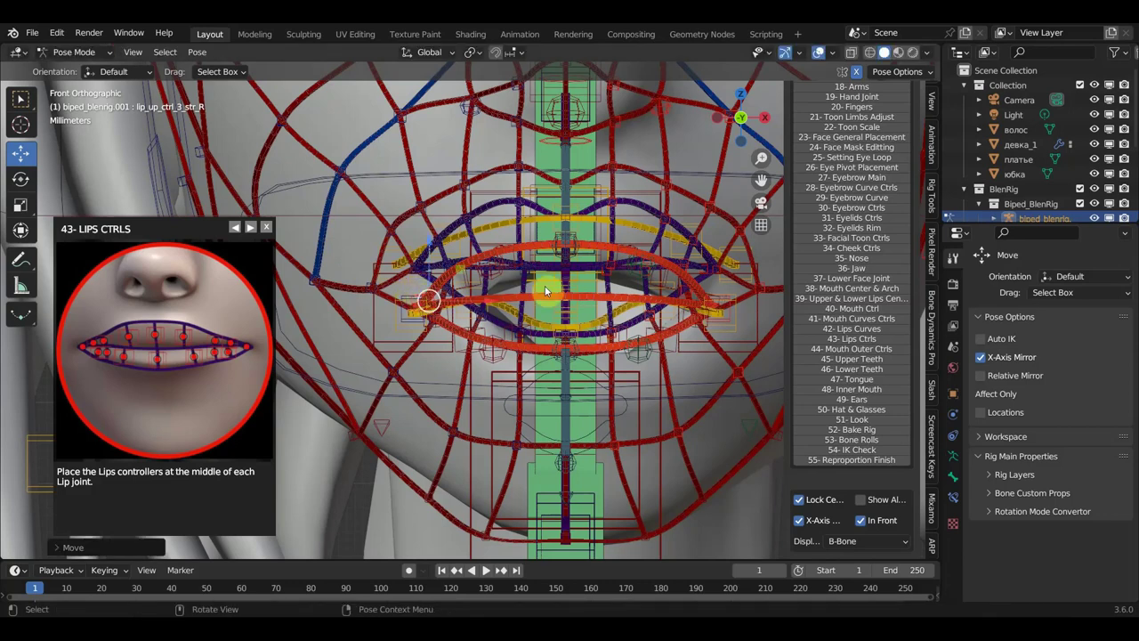
left_click(837, 350)
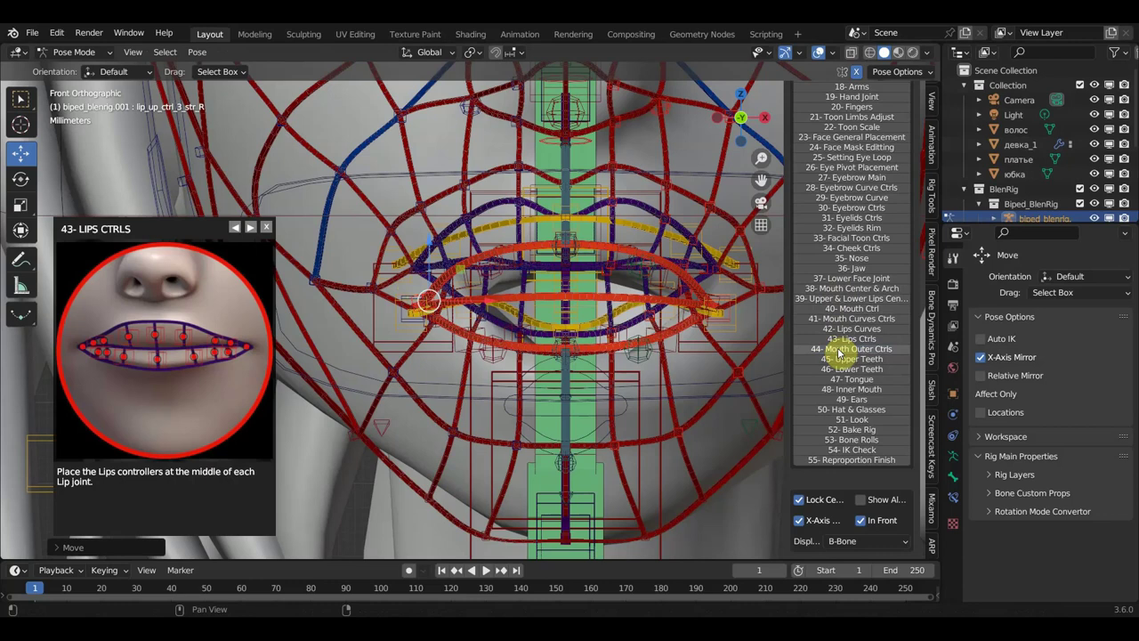
Show the Mouth Outer Ctrls instructions and select the right mouth corner control from front view.
left_click(839, 349)
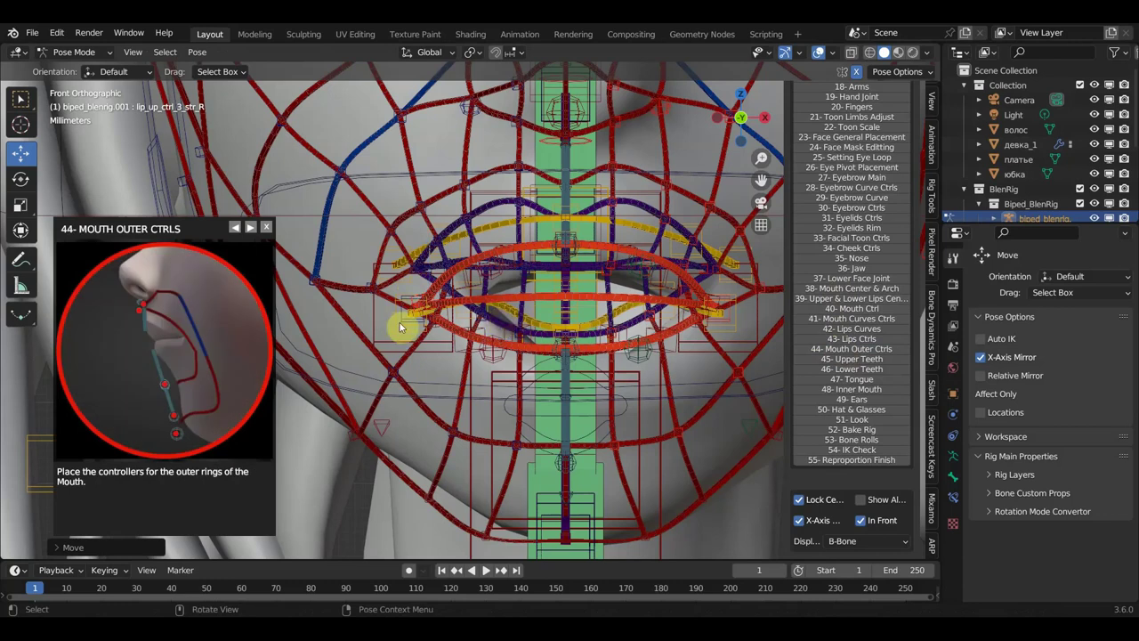
scroll(400, 322, "down", 1)
scroll(410, 254, "down", 2)
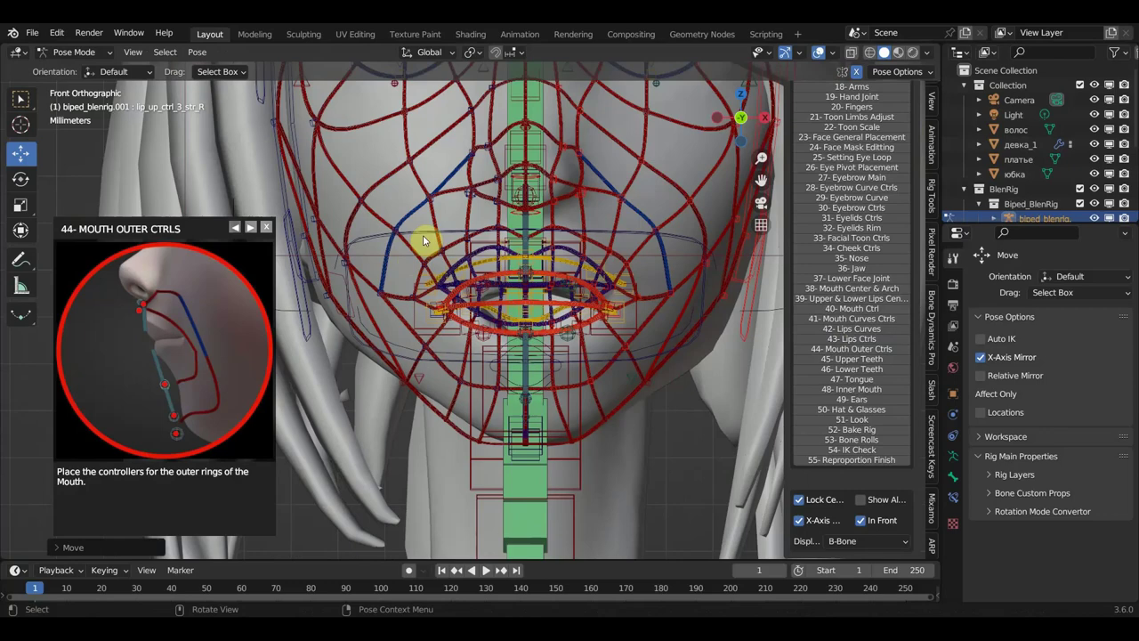
mouse_move(587, 335)
middle_mouse_down()
mouse_move(371, 355)
mouse_move(474, 352)
mouse_move(470, 343)
middle_mouse_up()
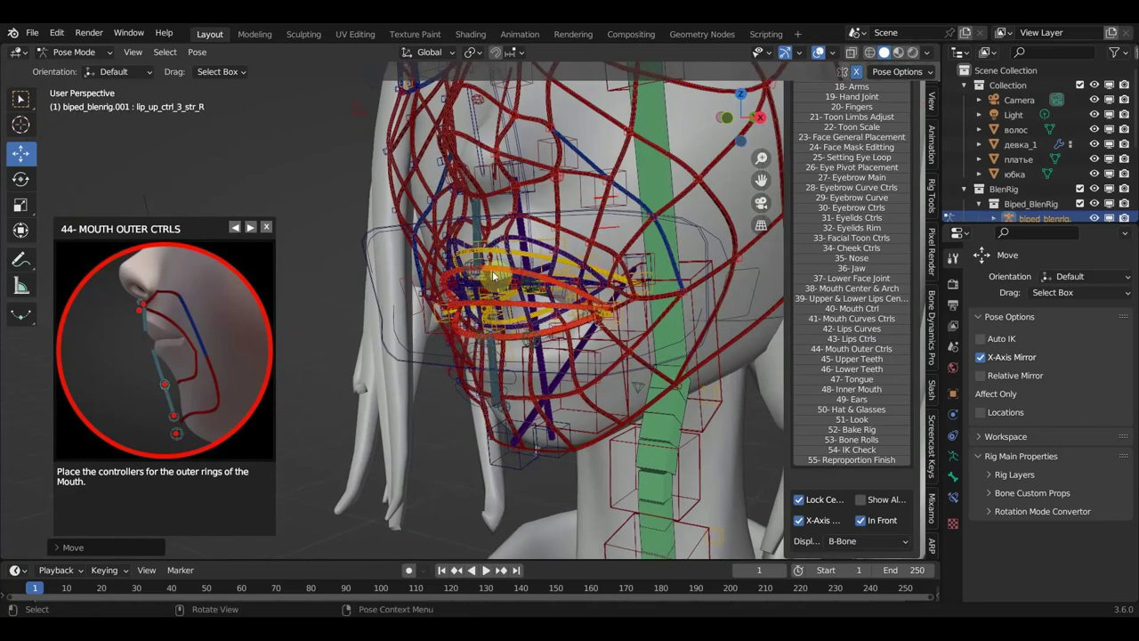
scroll(492, 271, "up", 2)
middle_click_drag(571, 272, 499, 293)
scroll(480, 301, "up", 2)
scroll(481, 301, "up", 1)
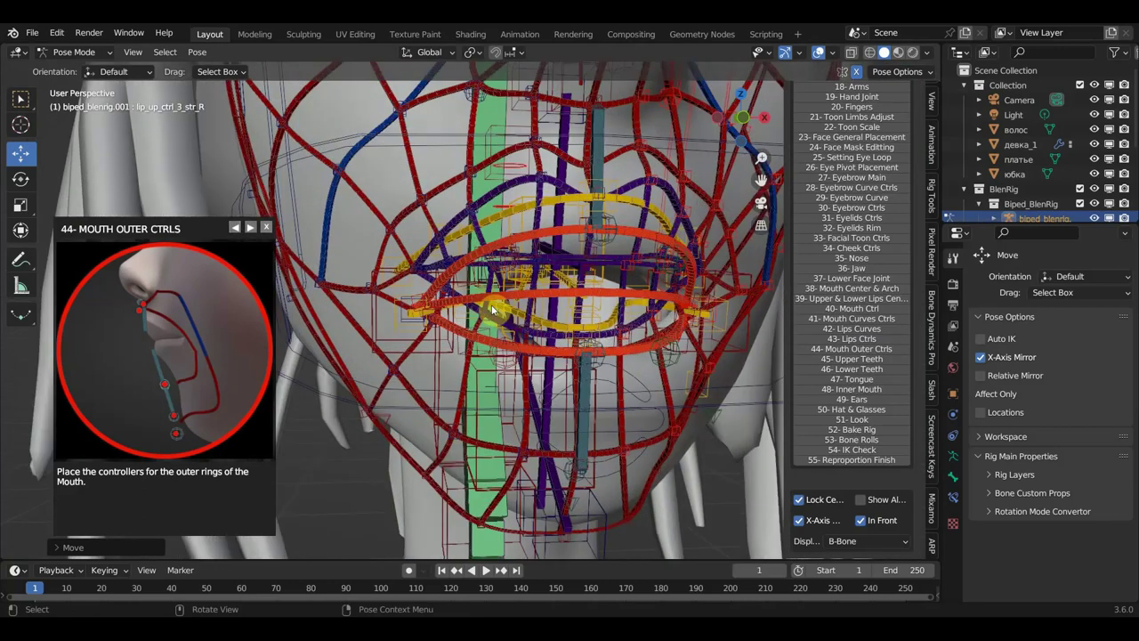
key("KP_1")
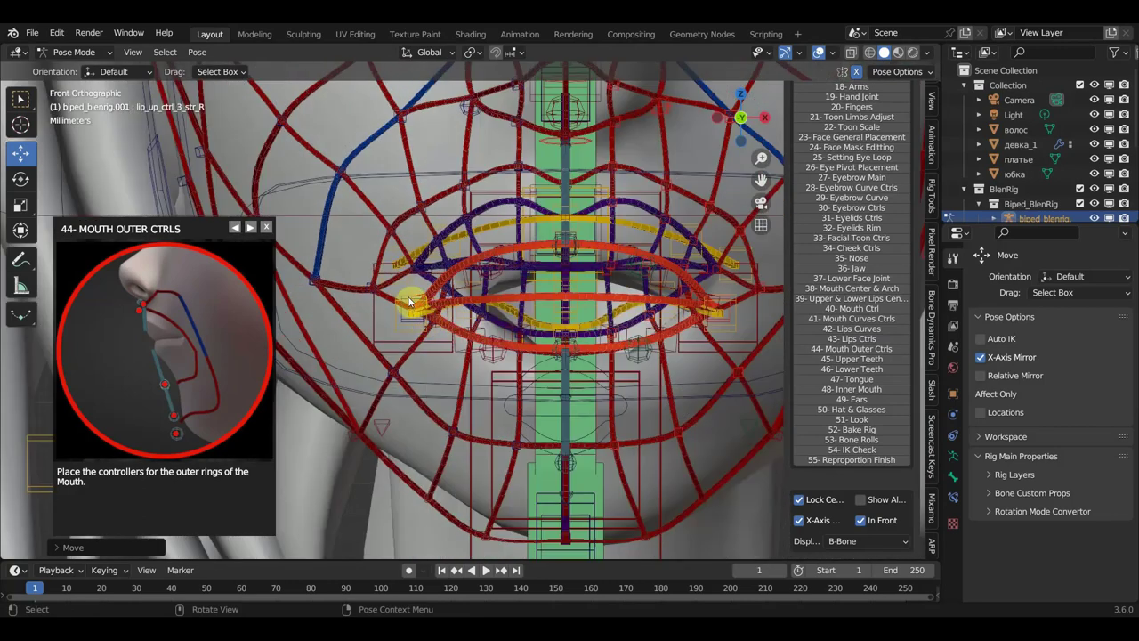
left_click(392, 312)
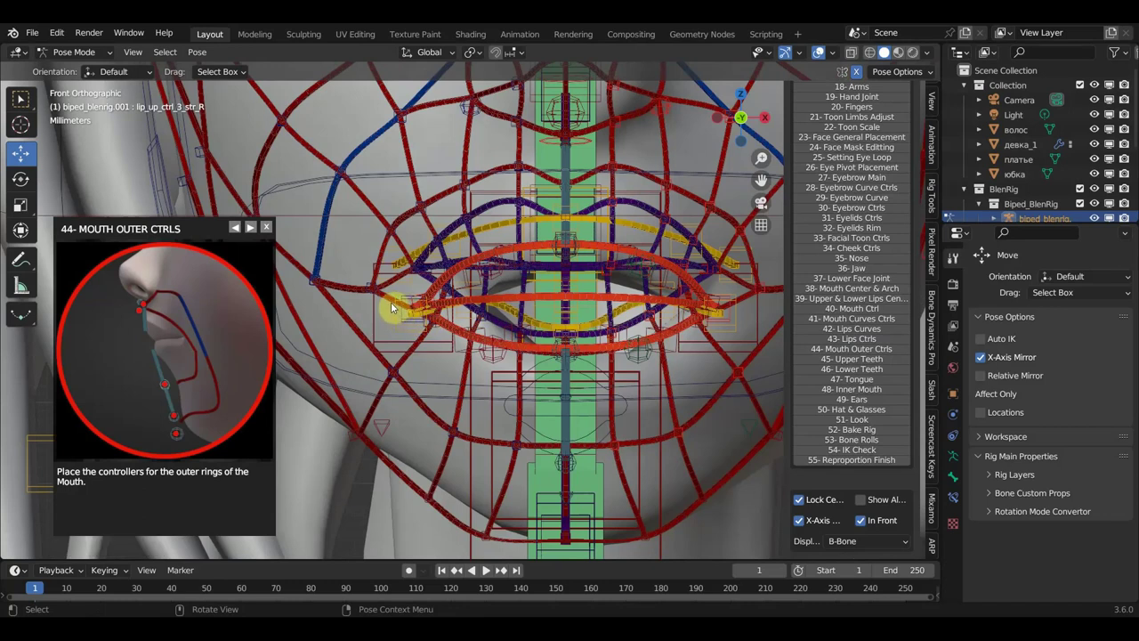
left_click(413, 308)
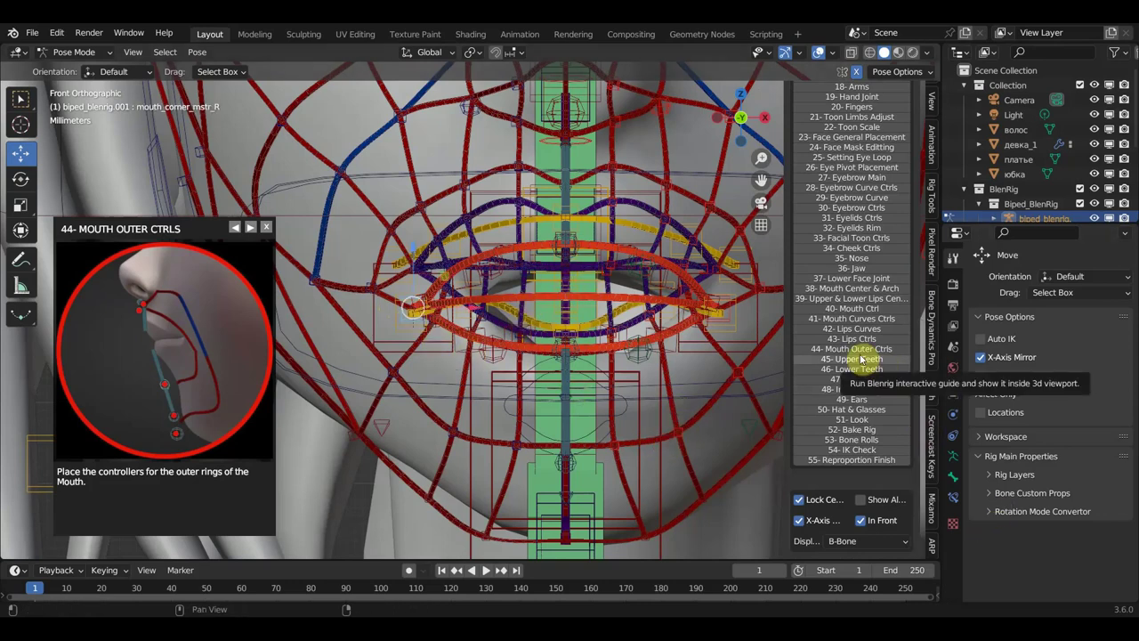
Push lip_low_ctrl_curve_L into place from a side view, then return to front view.
middle_click_drag(605, 399, 371, 351)
left_click(368, 353)
left_click_drag(455, 350, 471, 345)
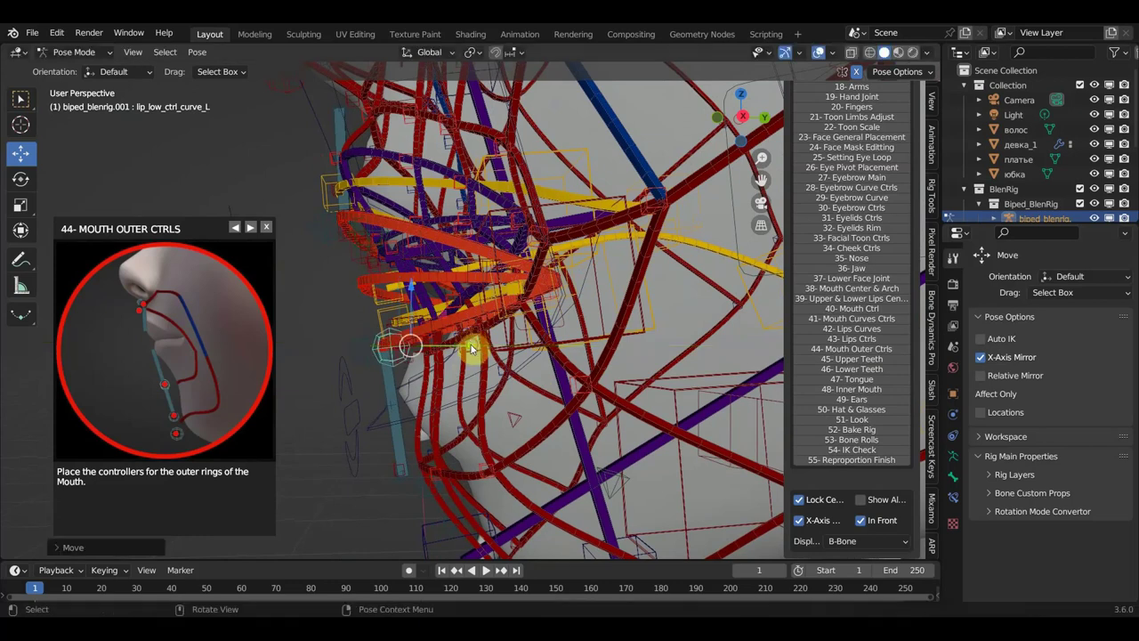
left_click(335, 256)
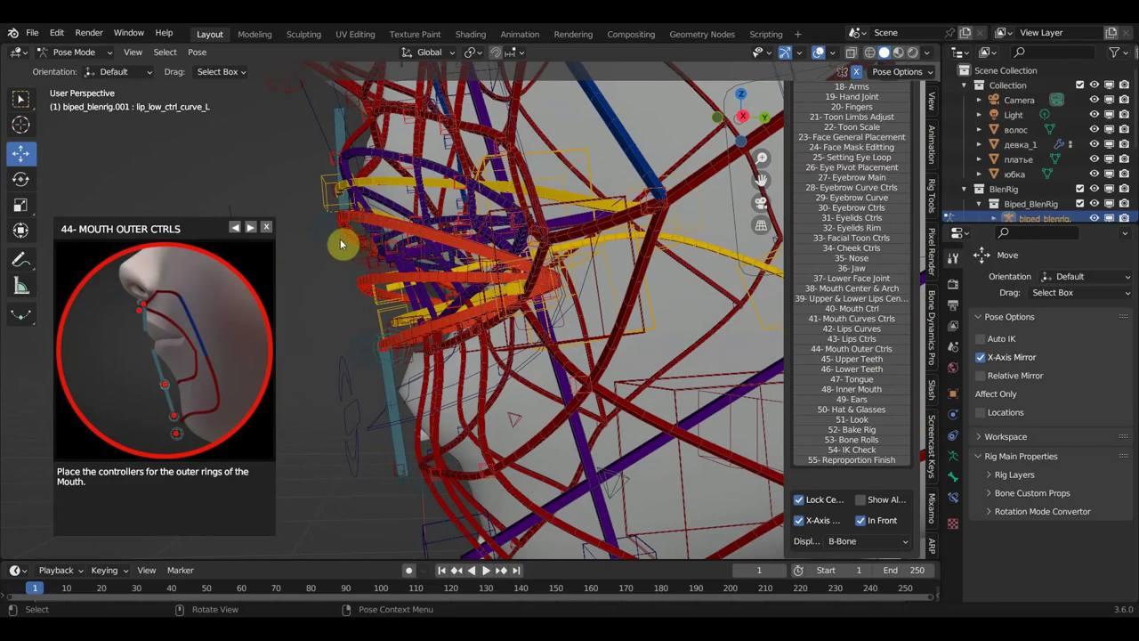
key("KP_1")
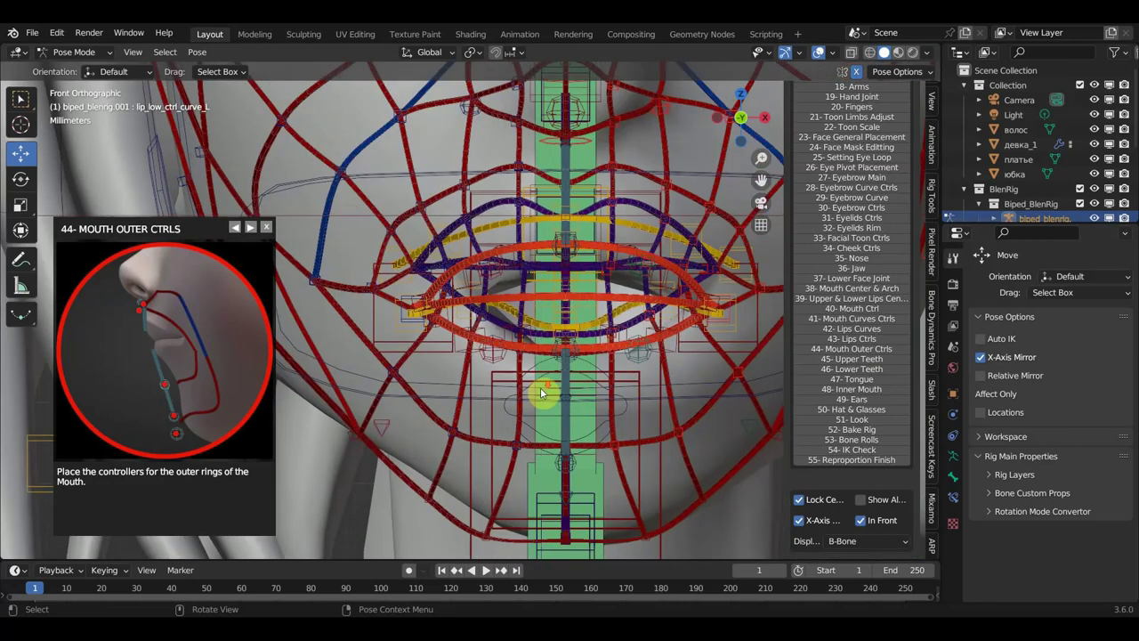
scroll(542, 394, "down", 5)
scroll(556, 392, "down", 2)
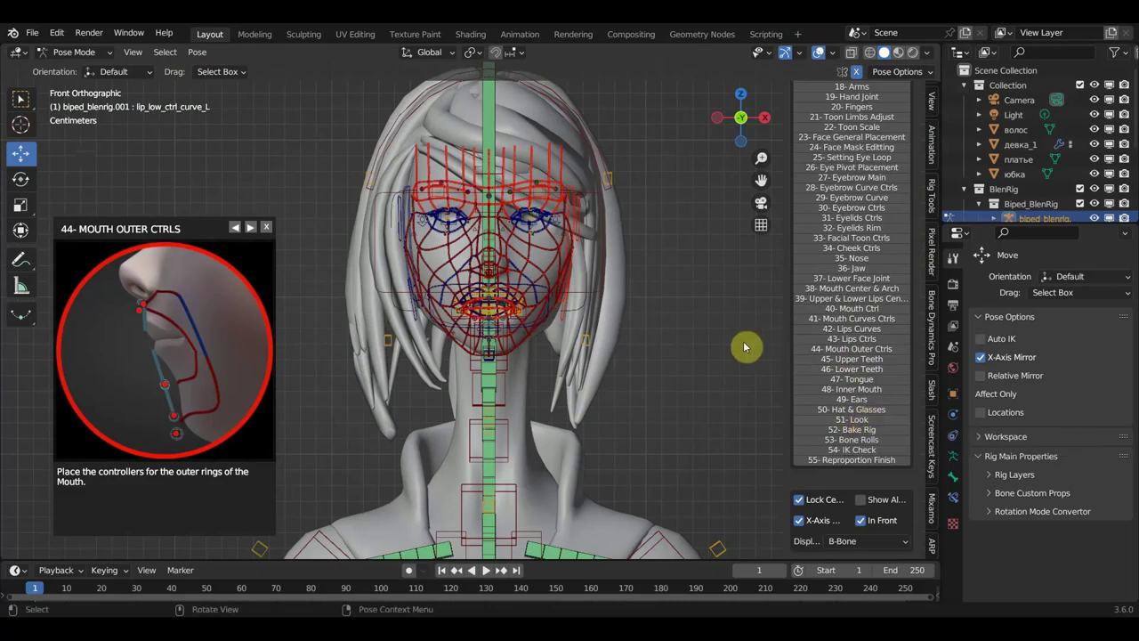
Switch to Object Mode and select the девка_1 character mesh.
scroll(637, 387, "up", 2)
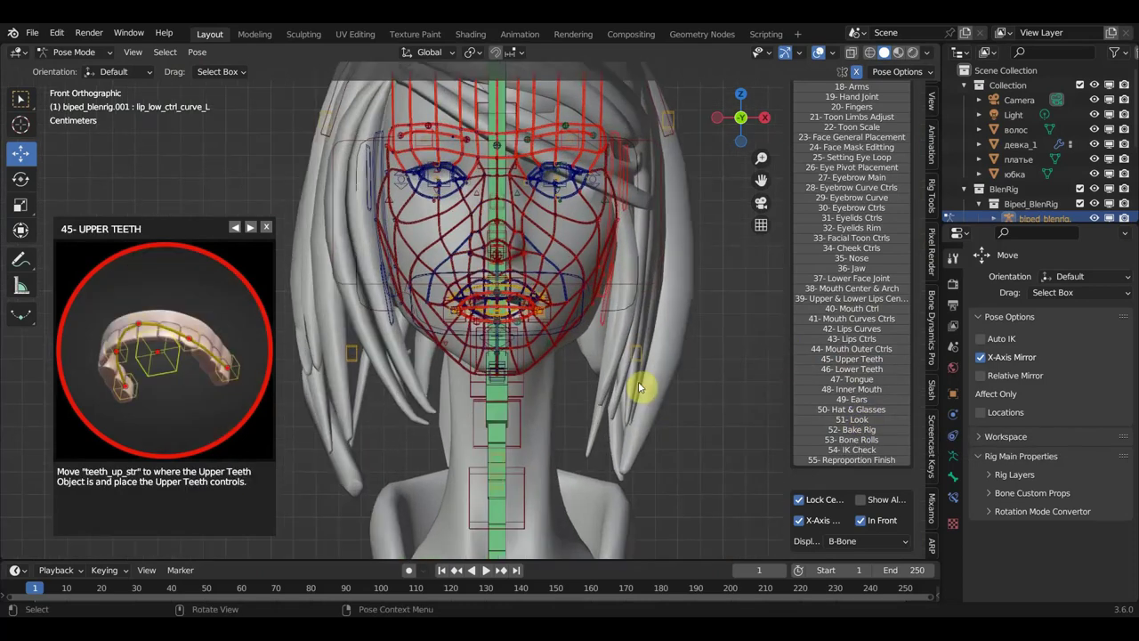
middle_click_drag(614, 388, 450, 387)
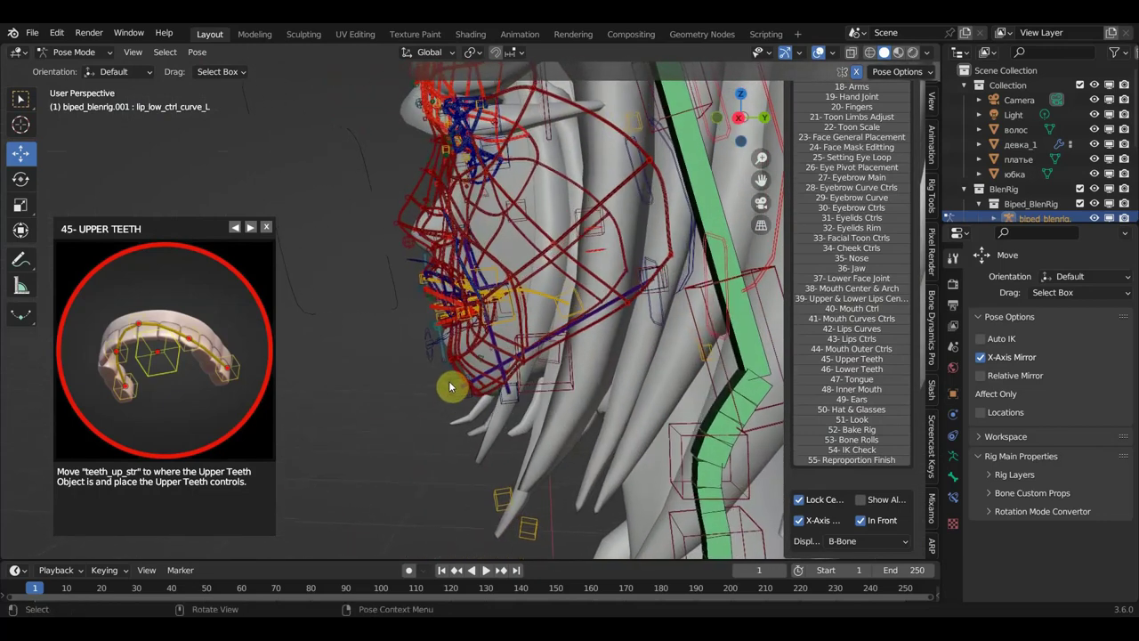
left_click(74, 51)
left_click(82, 72)
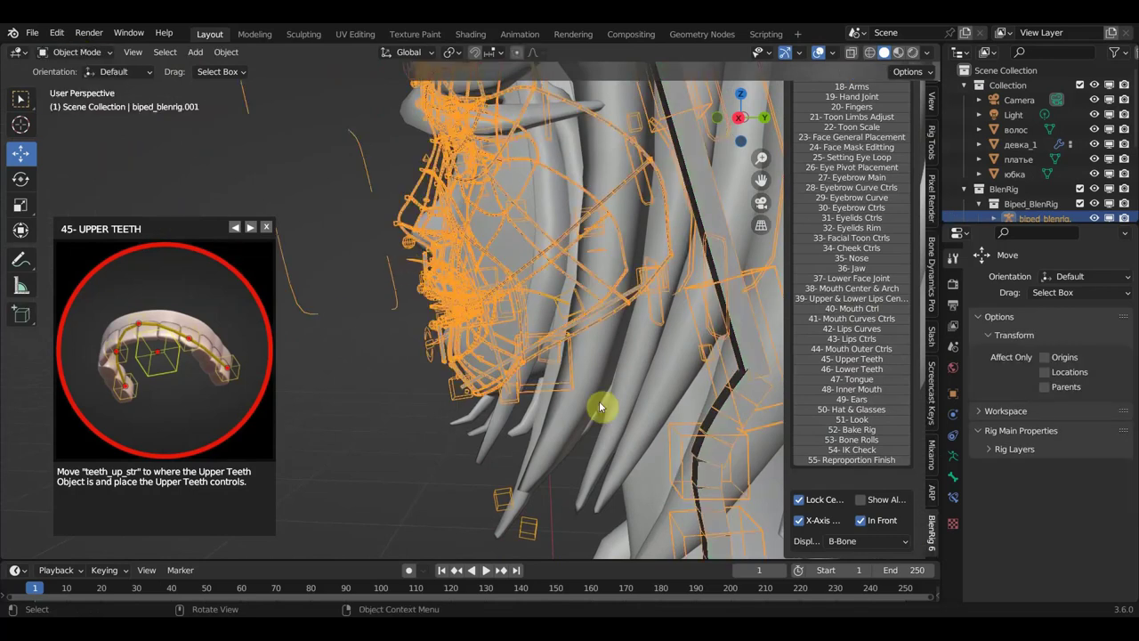
left_click(646, 481)
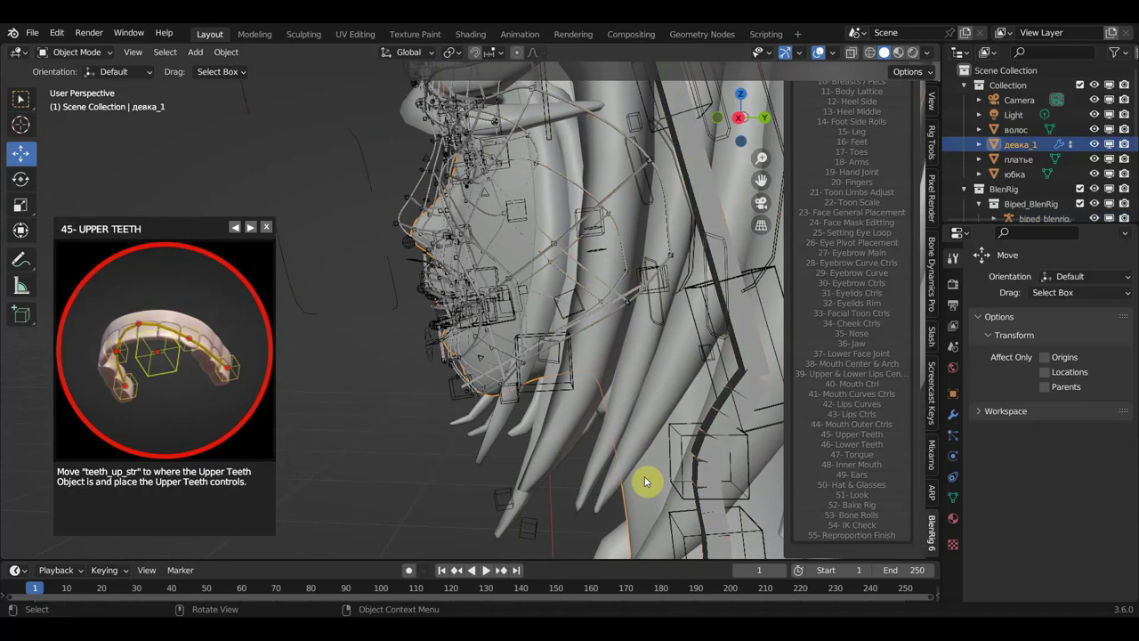
Inspect the девка_1 head from several angles, then reselect the BlenRig armature.
scroll(578, 431, "up", 2)
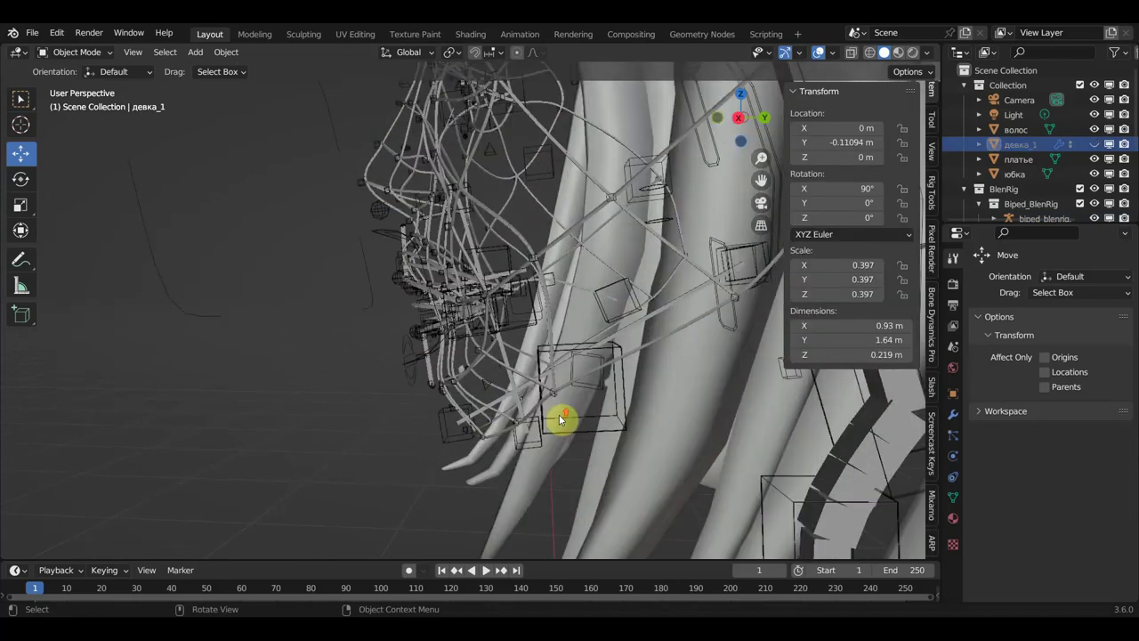
scroll(558, 409, "up", 2)
mouse_move(569, 336)
middle_mouse_down()
mouse_move(598, 322)
mouse_move(466, 345)
mouse_move(603, 332)
middle_mouse_up()
key("KP_1")
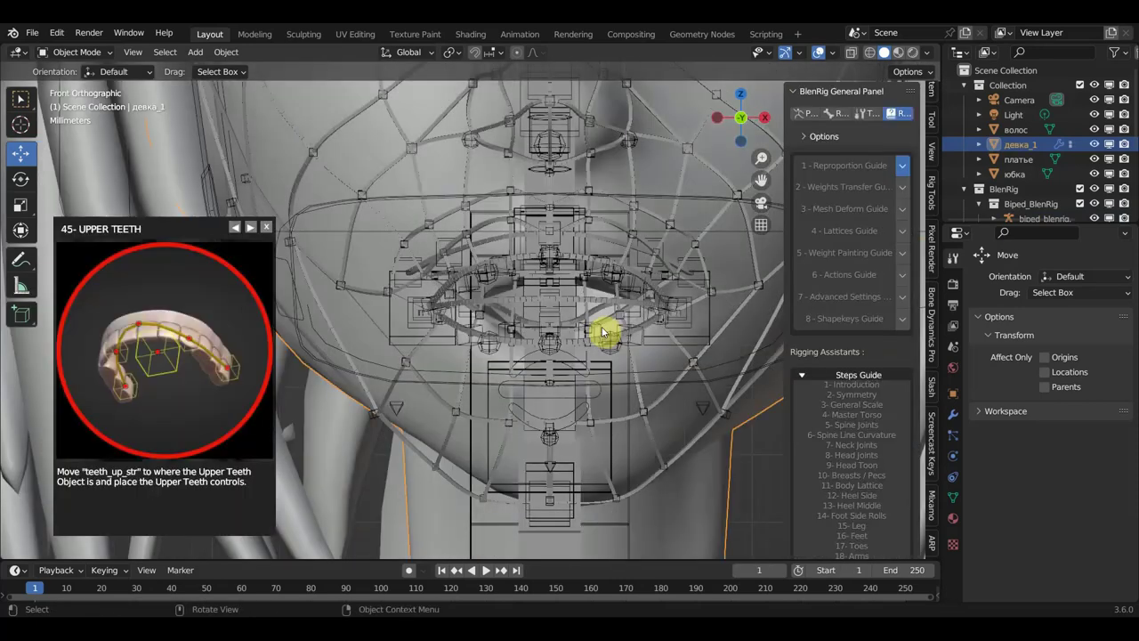
scroll(653, 336, "down", 5)
scroll(641, 345, "down", 2)
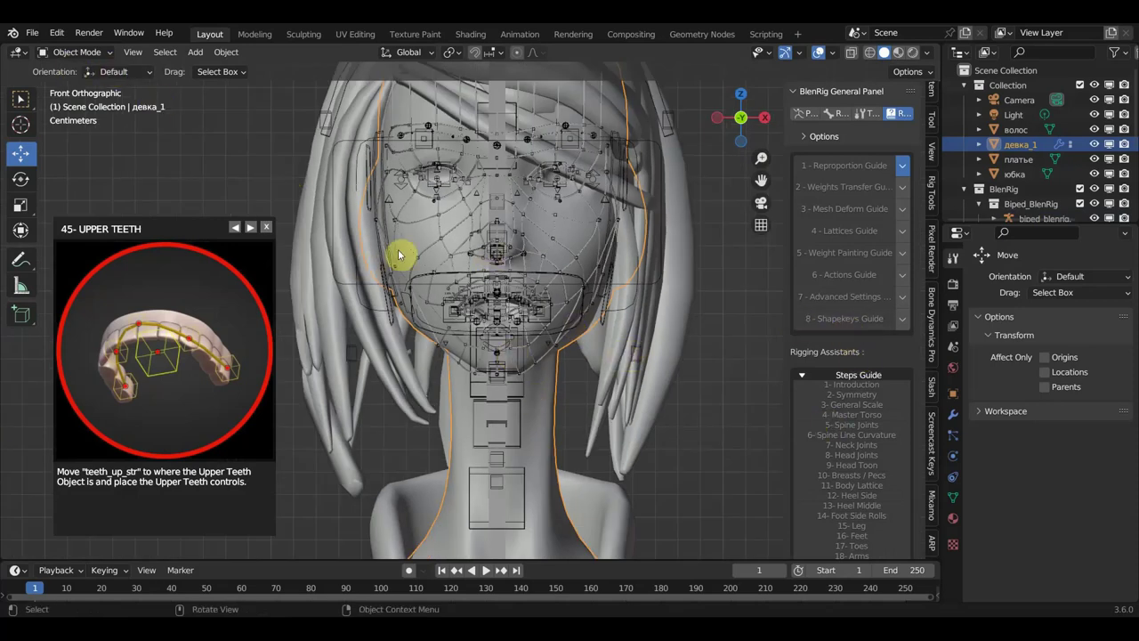
left_click(429, 220)
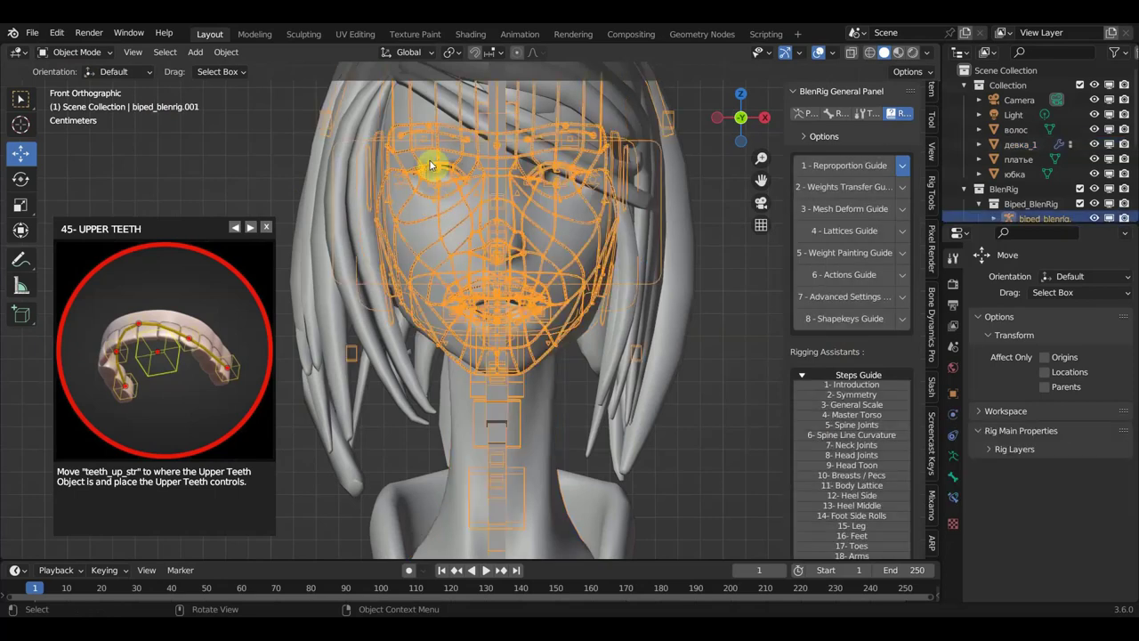
left_click(75, 51)
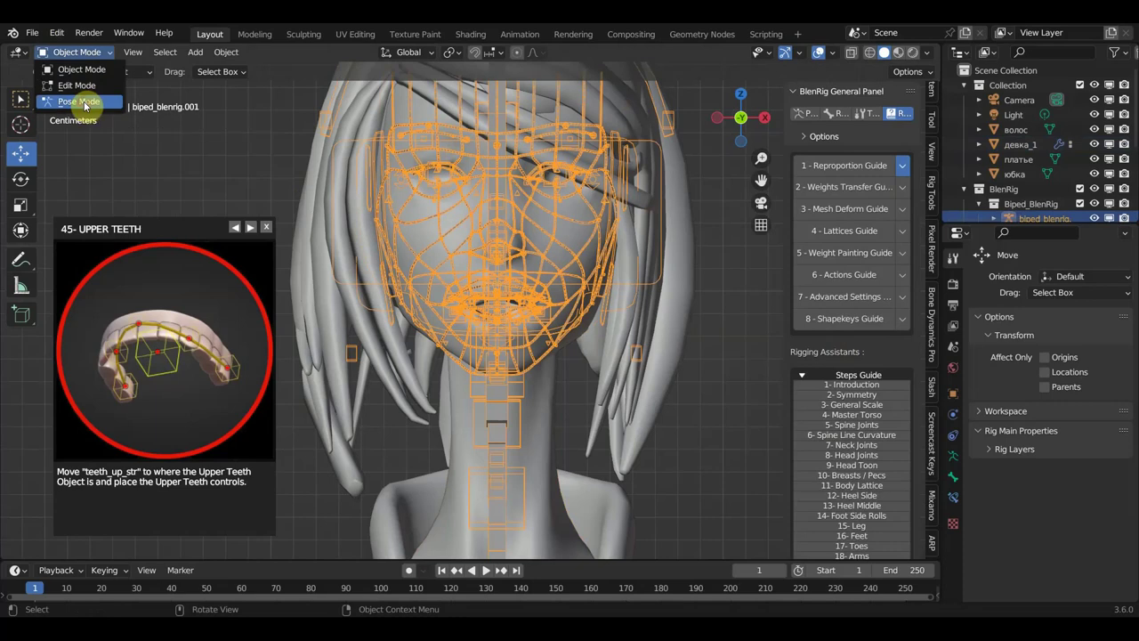
Switch the armature back to Pose Mode and save the blend file.
left_click(82, 102)
left_click(32, 33)
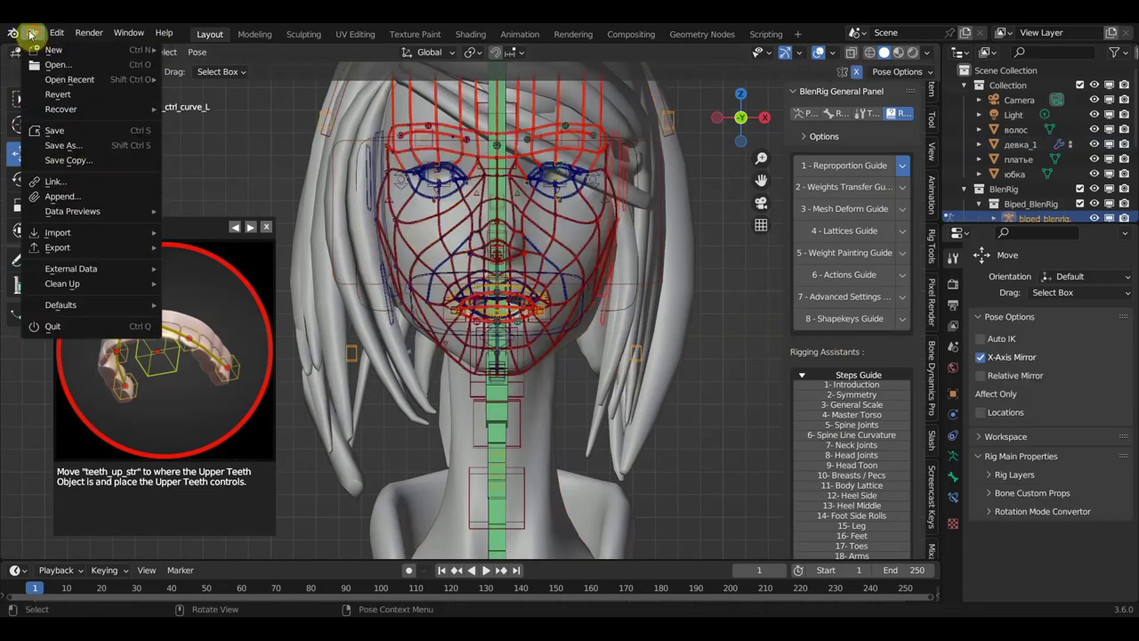
left_click(55, 131)
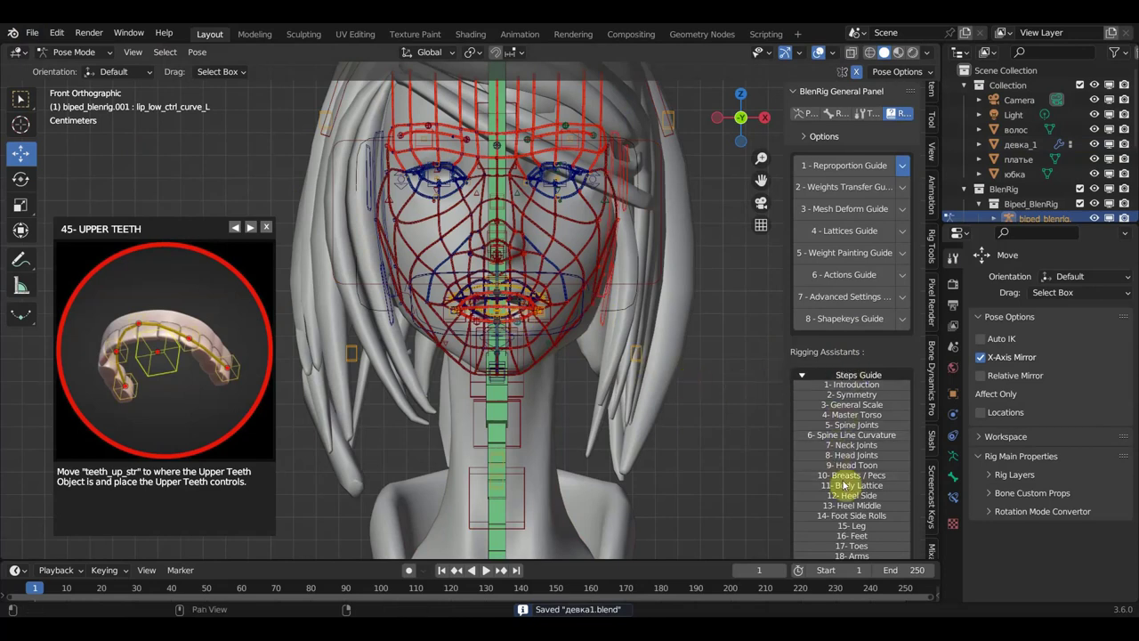
Scroll the Steps Guide list and open step 46, Lower Teeth.
scroll(851, 498, "down", 3)
scroll(853, 504, "up", 3)
scroll(854, 503, "down", 3)
scroll(856, 501, "down", 3)
scroll(855, 480, "down", 3)
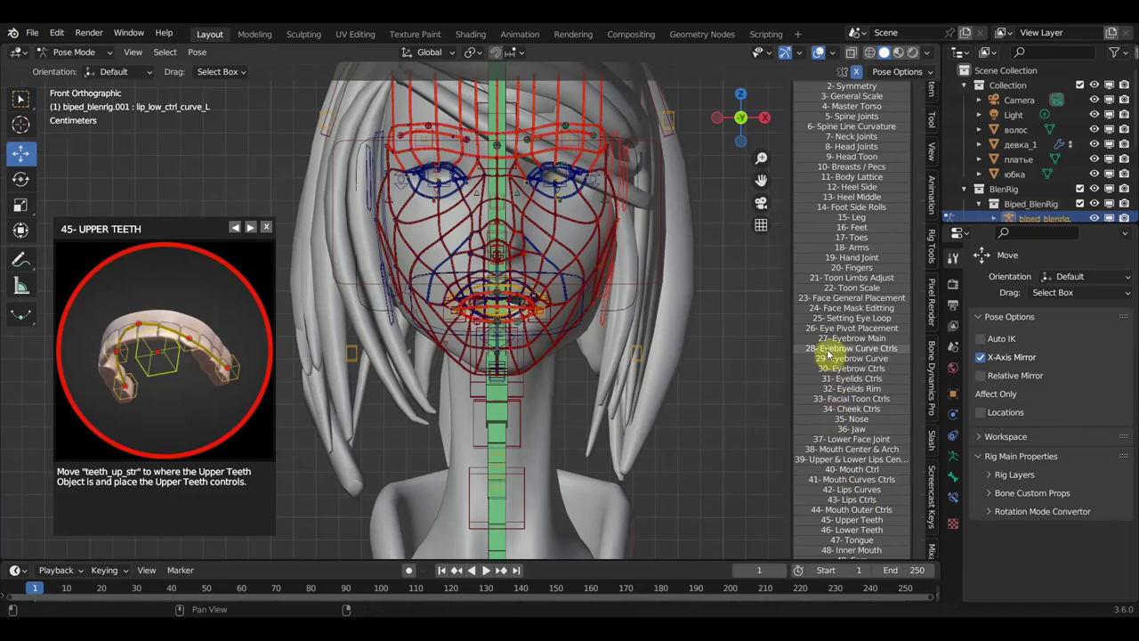
scroll(864, 401, "down", 2)
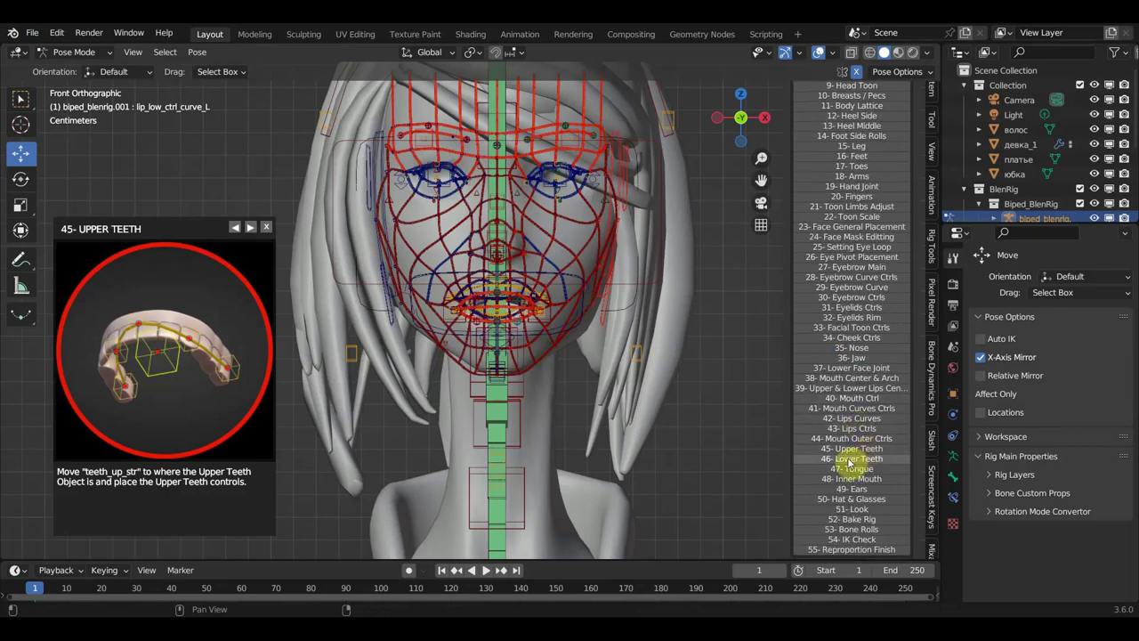
left_click(852, 459)
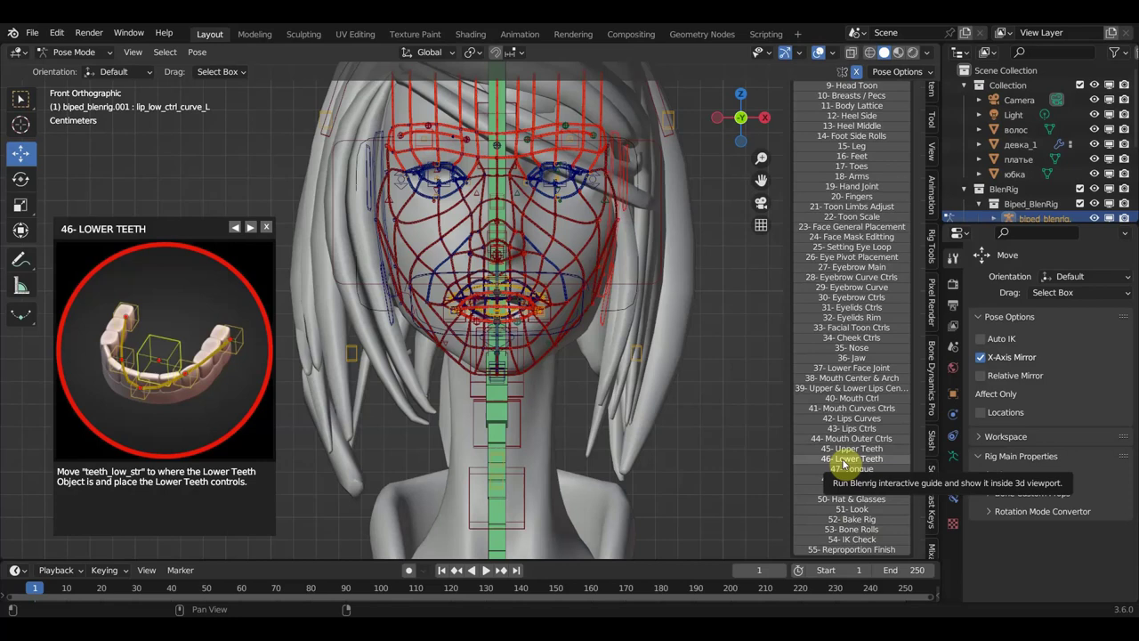
Advance to step 47, Tongue, and toggle exclusion of BoneShapes, CharacterMeshes, Lattices, MDefCage and FaceRigMesh collections.
left_click(846, 467)
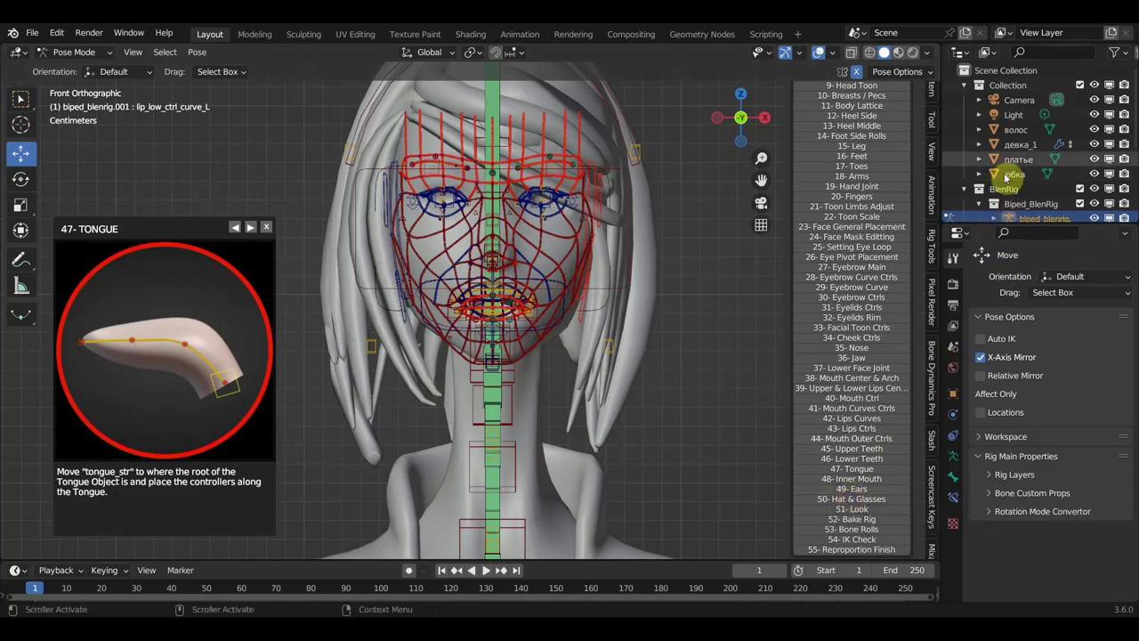
scroll(1005, 180, "down", 4)
scroll(1011, 185, "down", 2)
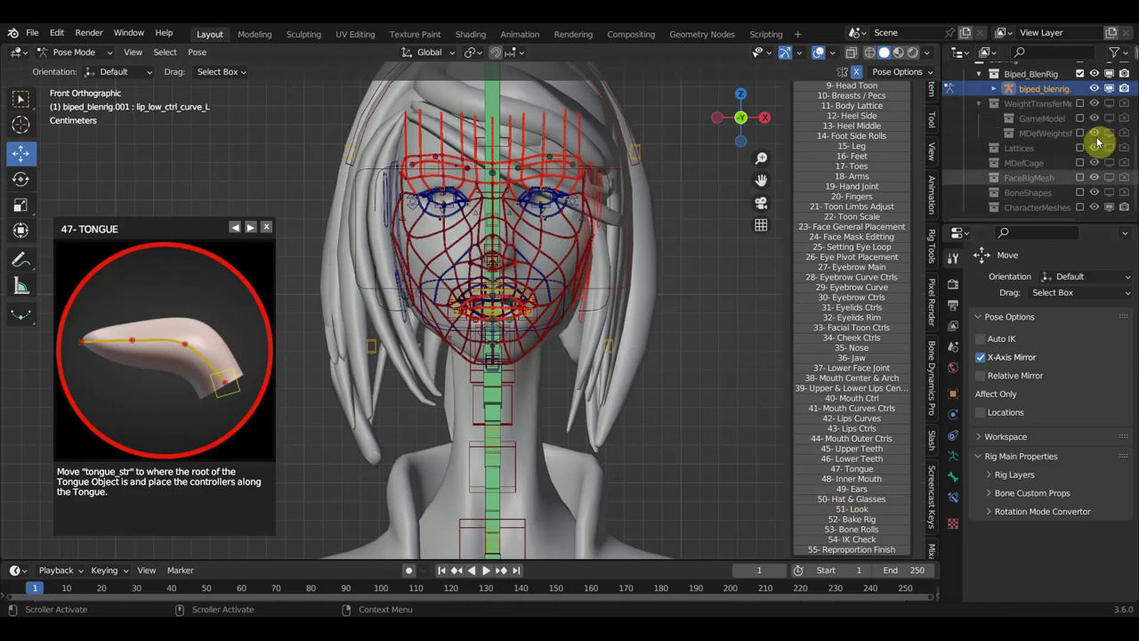
scroll(1032, 152, "up", 3)
scroll(1043, 163, "up", 3)
scroll(1037, 160, "down", 5)
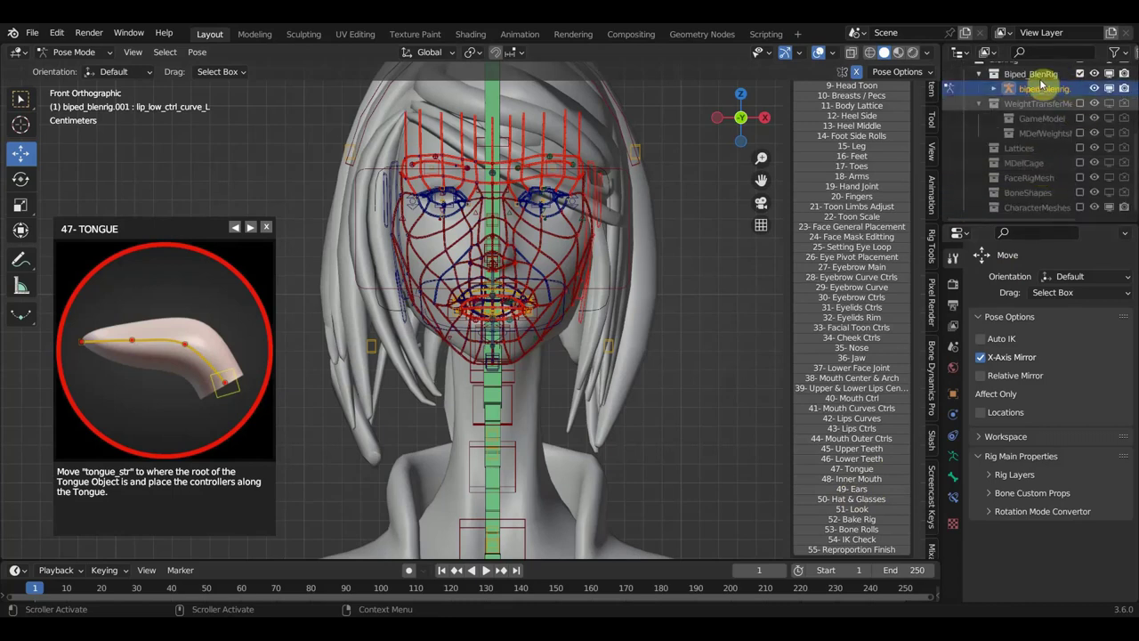
left_click_drag(1079, 192, 1079, 206)
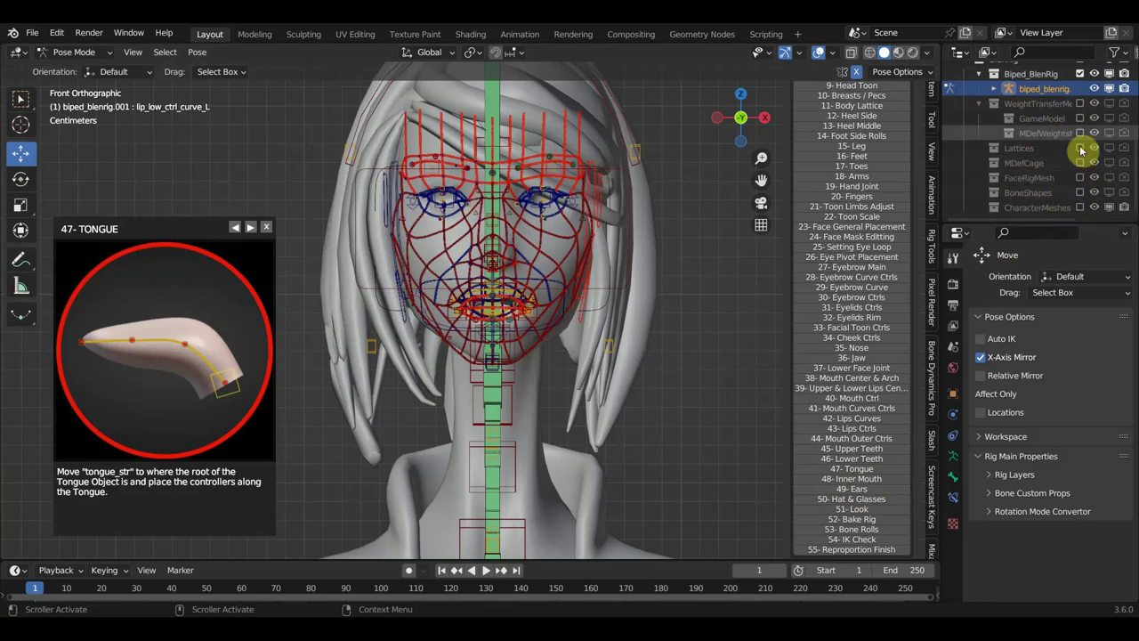
left_click_drag(1080, 145, 1080, 177)
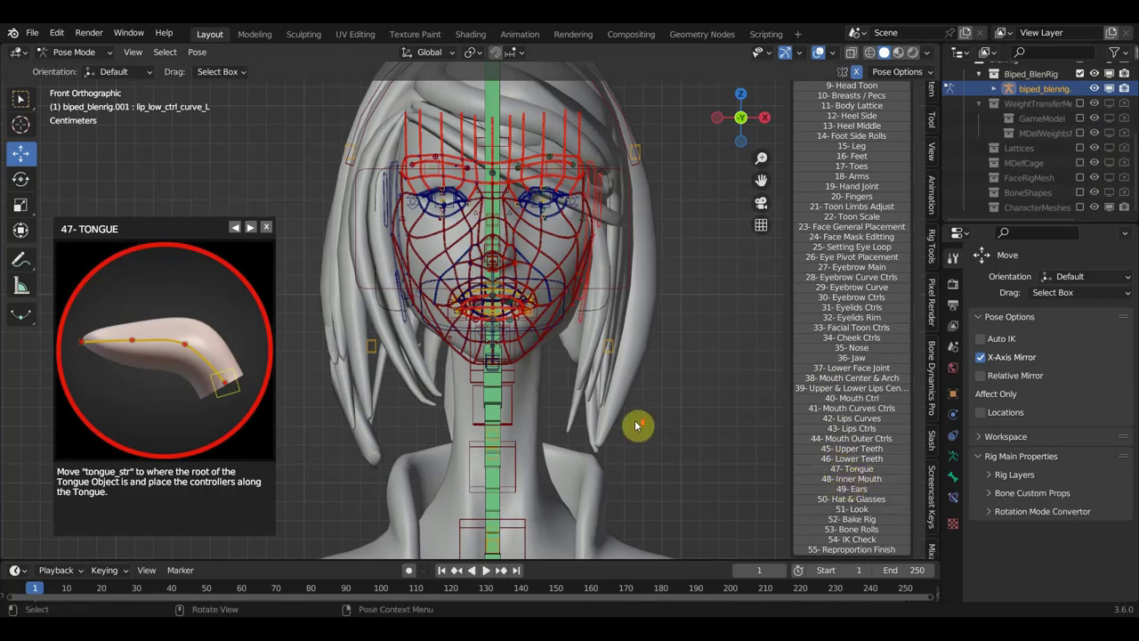
Toggle X-Axis mirror off and back on, and uncheck Show All to hide the rig bones.
scroll(652, 419, "up", 4)
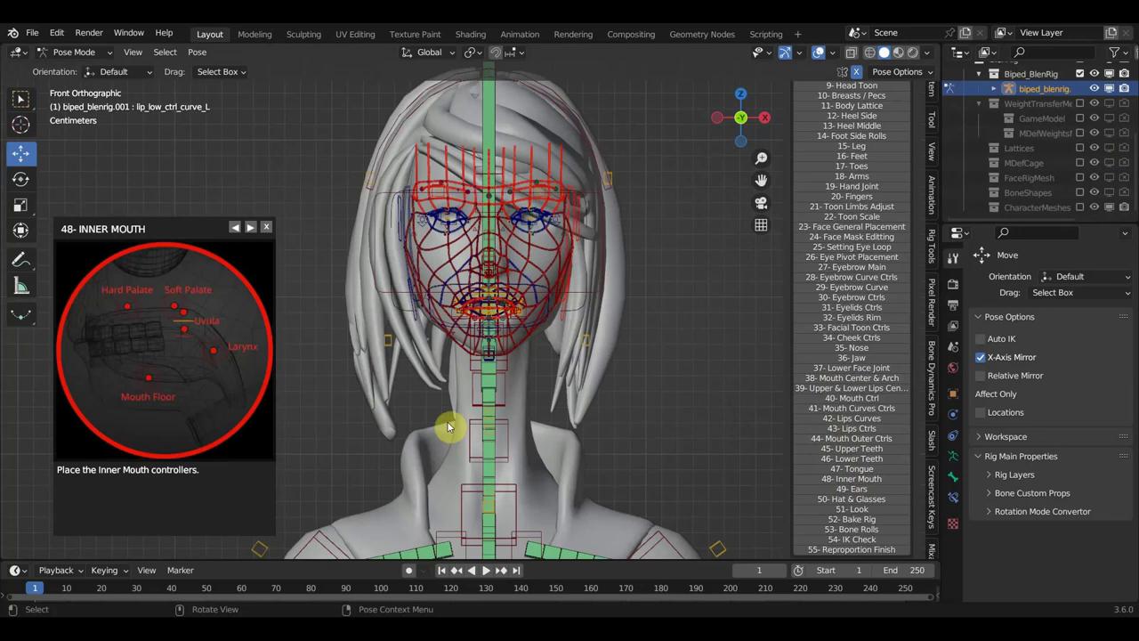
middle_click_drag(581, 330, 427, 349)
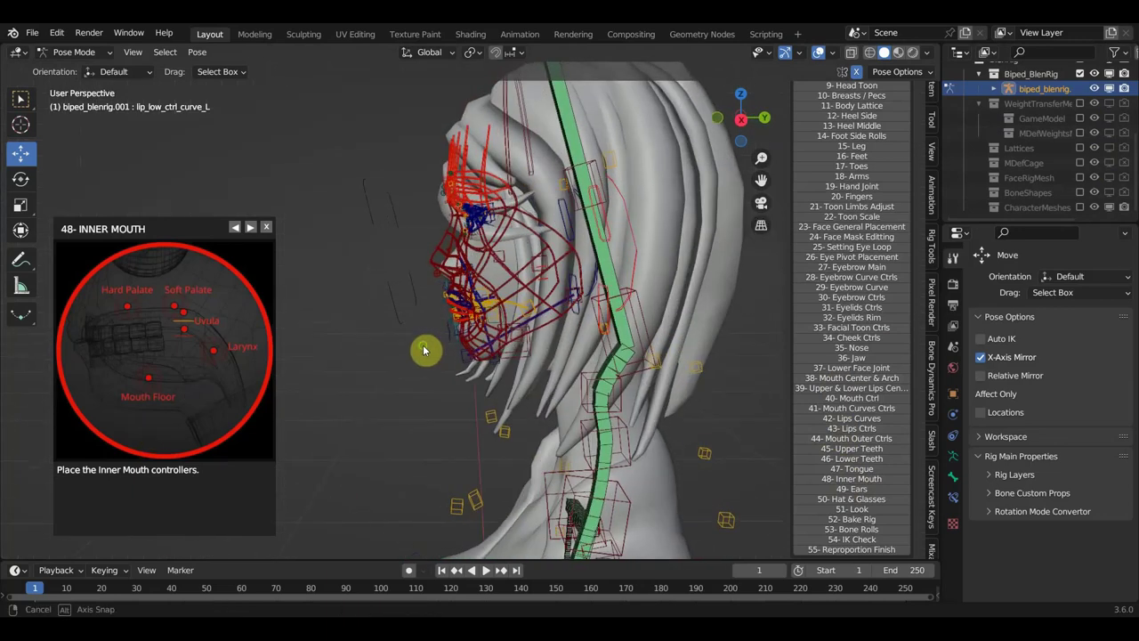
scroll(836, 463, "down", 4)
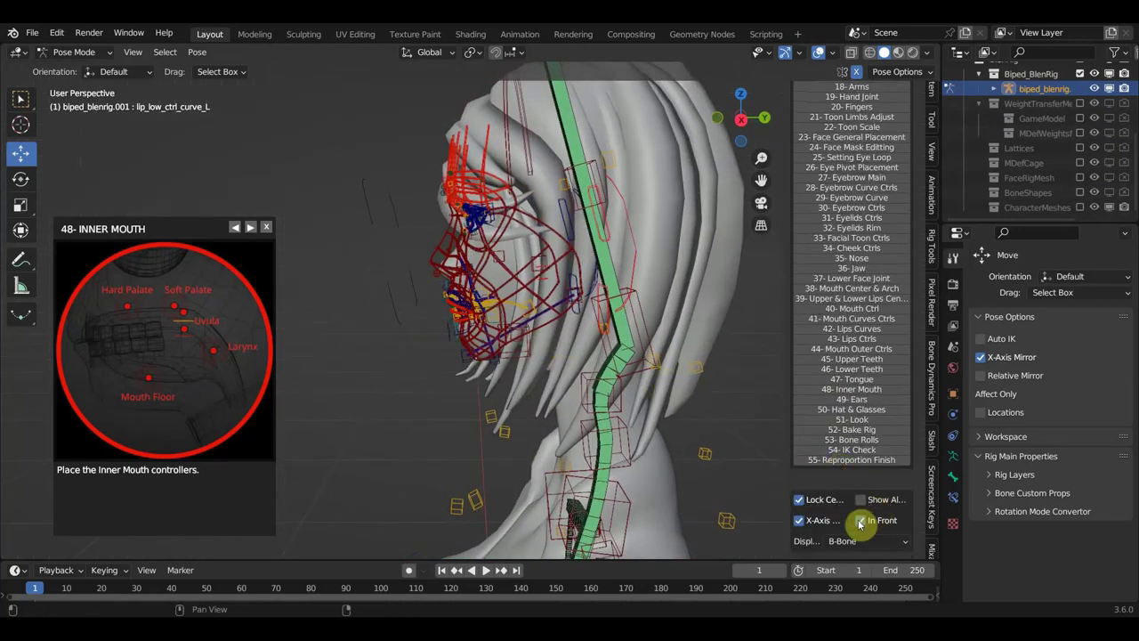
left_click(798, 523)
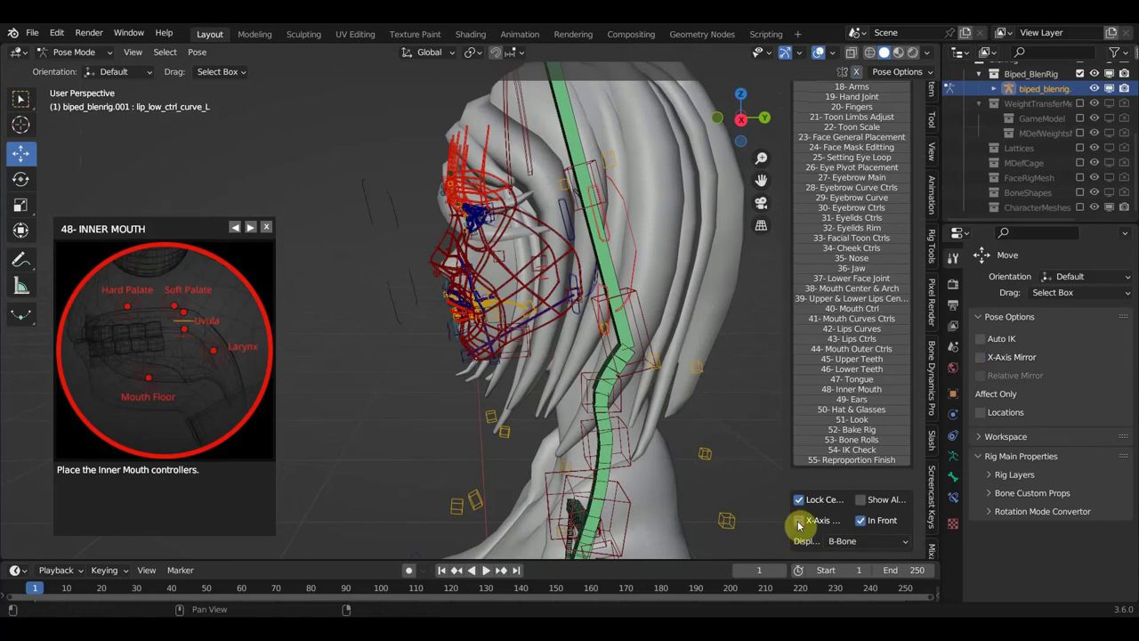
left_click(798, 521)
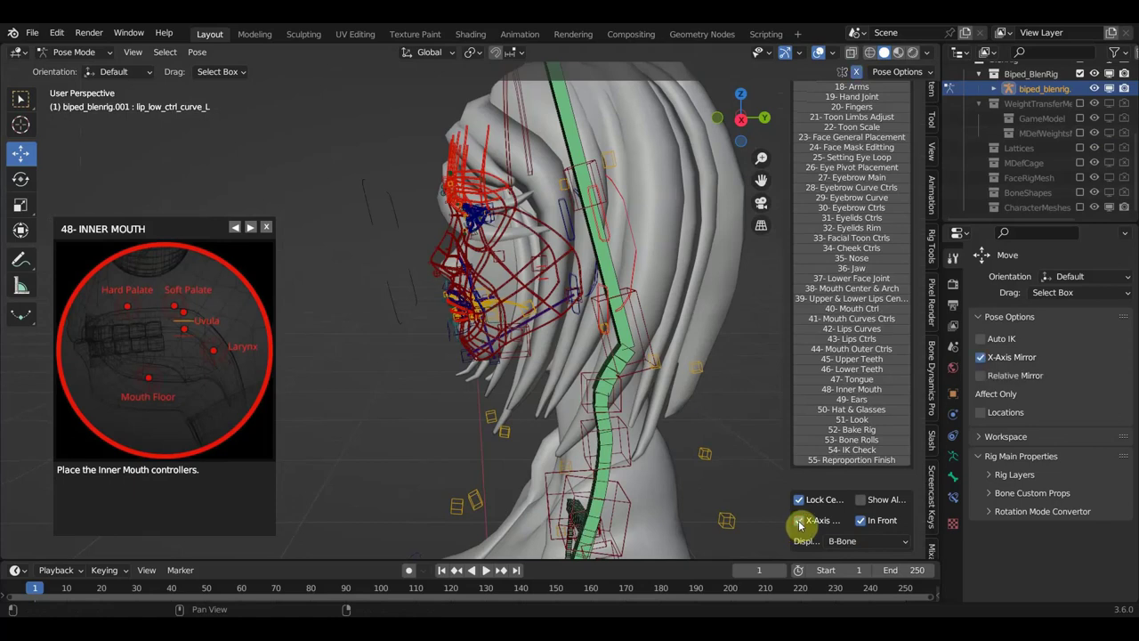
left_click(862, 501)
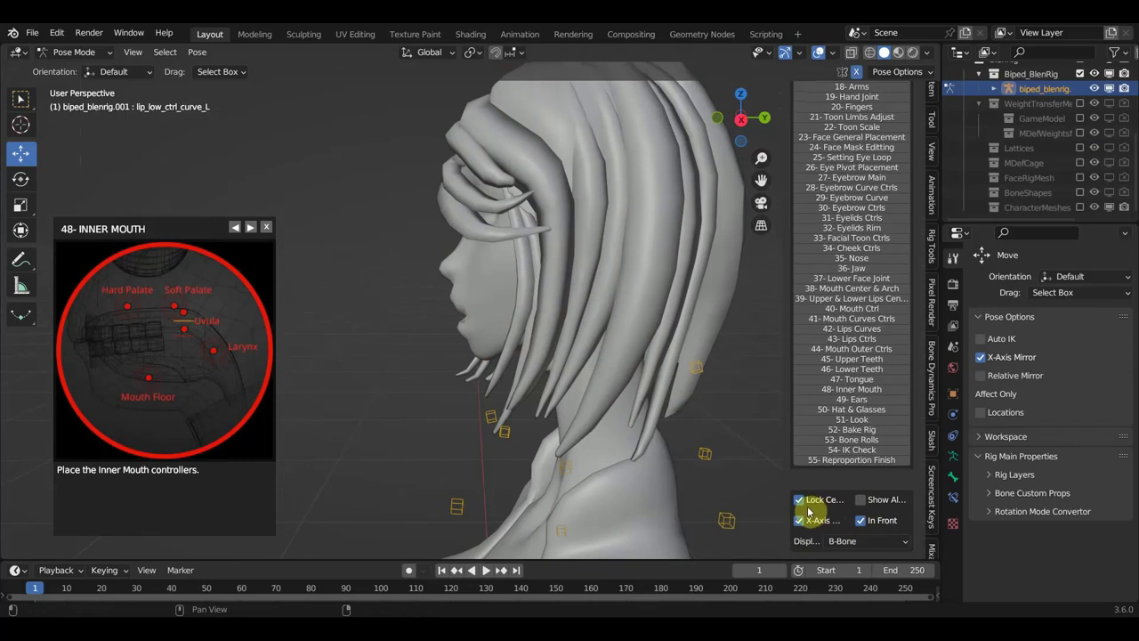
Check Lock Center and return to the front orthographic view.
mouse_move(725, 462)
middle_mouse_down()
mouse_move(769, 449)
mouse_move(755, 450)
middle_mouse_up()
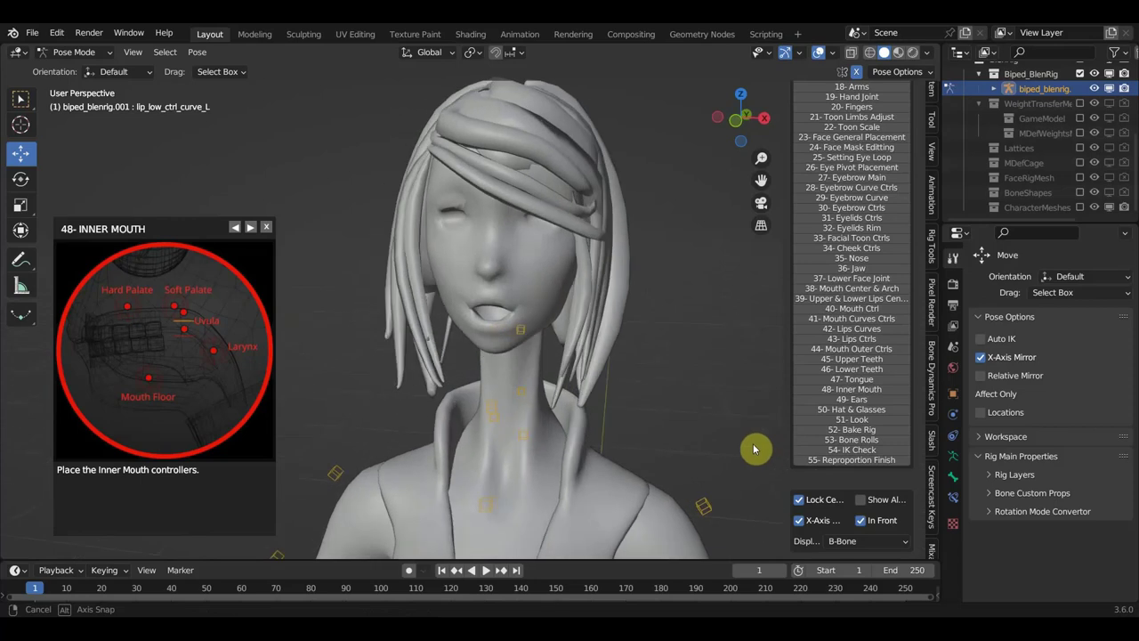
left_click(798, 500)
mouse_move(735, 480)
middle_mouse_down()
mouse_move(686, 432)
mouse_move(702, 436)
middle_mouse_up()
key("KP_1")
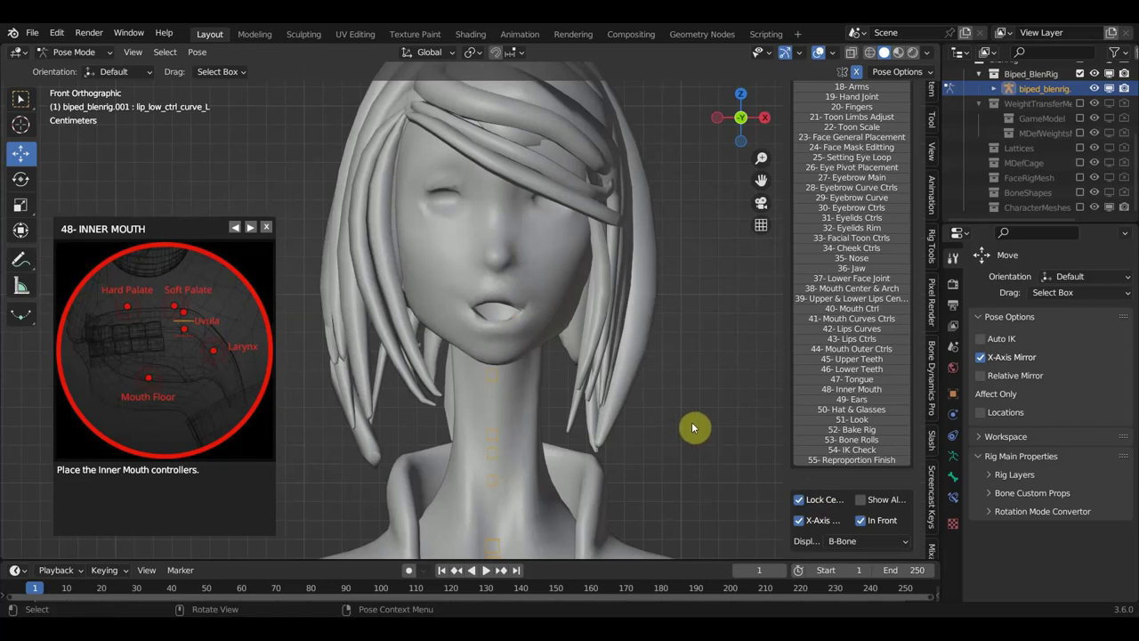
scroll(691, 427, "down", 3)
scroll(682, 422, "down", 2)
scroll(682, 421, "down", 3)
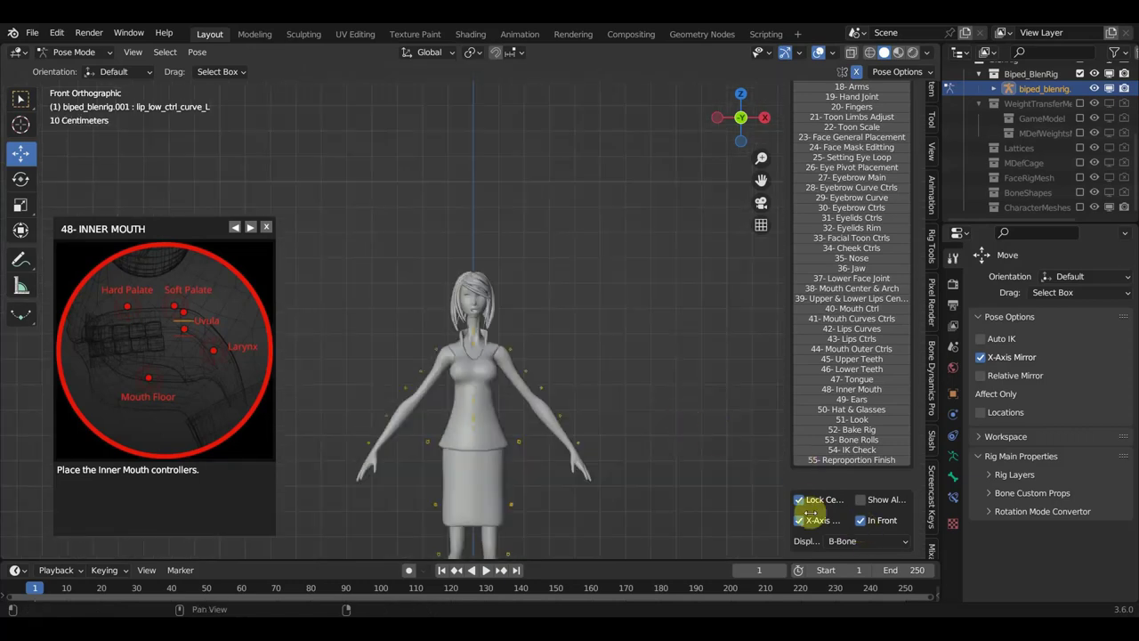
Keep the bone Display Type as B-Bone and view the mouth and neck from the front.
left_click(854, 541)
left_click(854, 542)
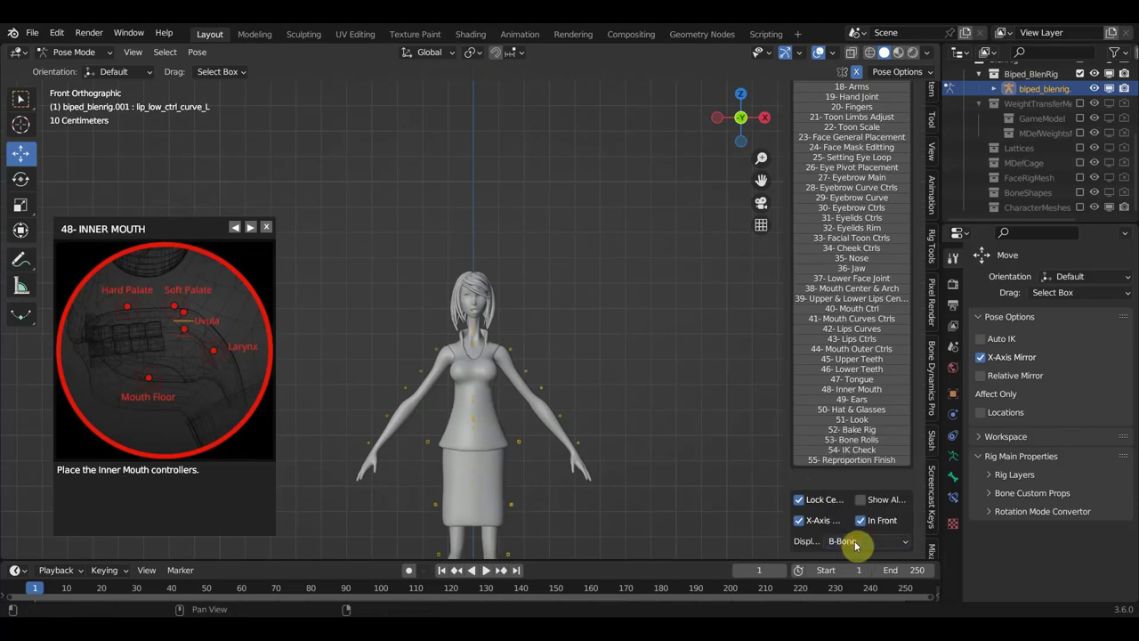
scroll(656, 470, "up", 2)
scroll(661, 458, "up", 3)
middle_click_drag(667, 448, 669, 348, "shift")
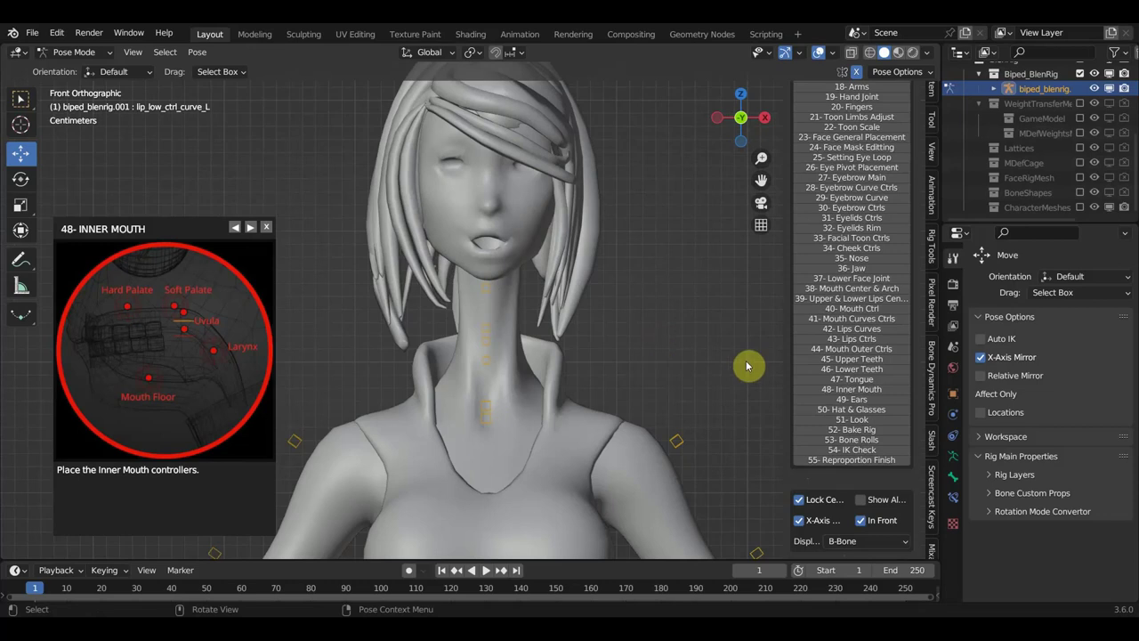
mouse_move(779, 391)
middle_mouse_down()
mouse_move(499, 356)
mouse_move(552, 380)
middle_mouse_up()
scroll(495, 350, "up", 5)
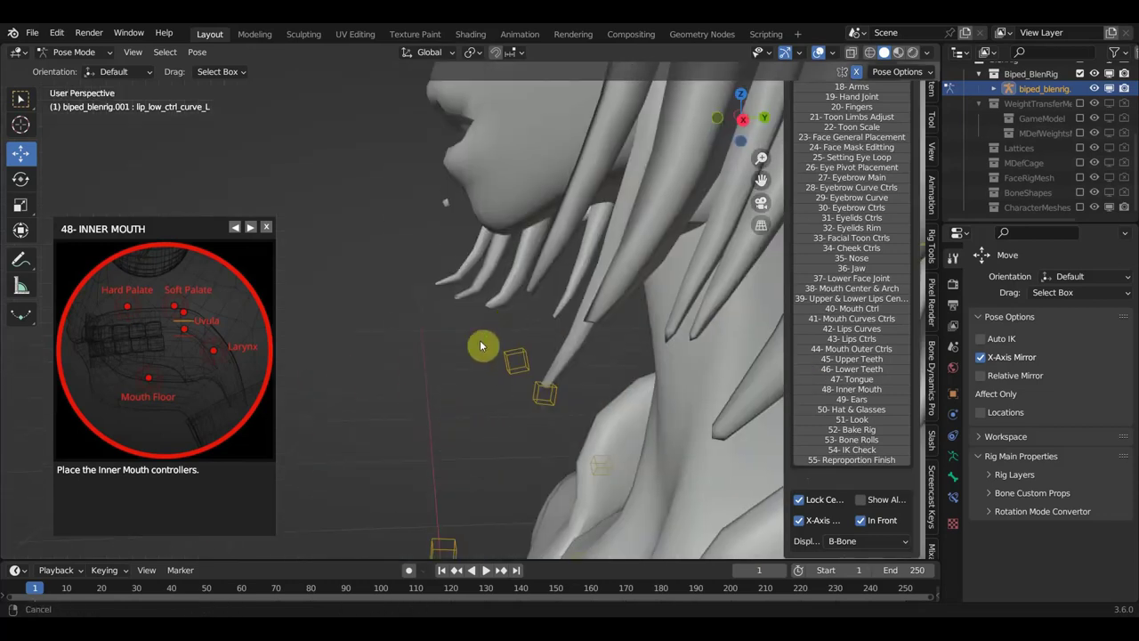
mouse_move(559, 388)
middle_mouse_down()
mouse_move(569, 415)
mouse_move(635, 402)
mouse_move(631, 410)
mouse_move(649, 358)
mouse_move(610, 437)
mouse_move(579, 462)
mouse_move(568, 464)
mouse_move(579, 445)
mouse_move(572, 457)
mouse_move(526, 419)
mouse_move(539, 488)
mouse_move(564, 425)
mouse_move(465, 401)
middle_mouse_up()
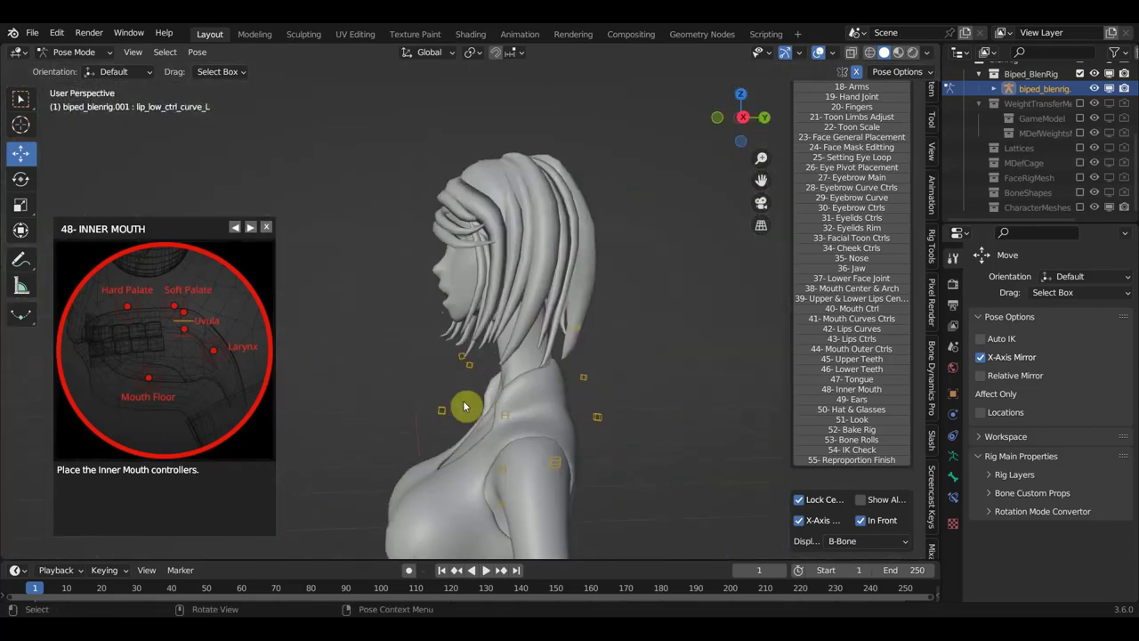
Advance the guide to step 49, Ears, and orbit to a straight front view of the head.
left_click(853, 400)
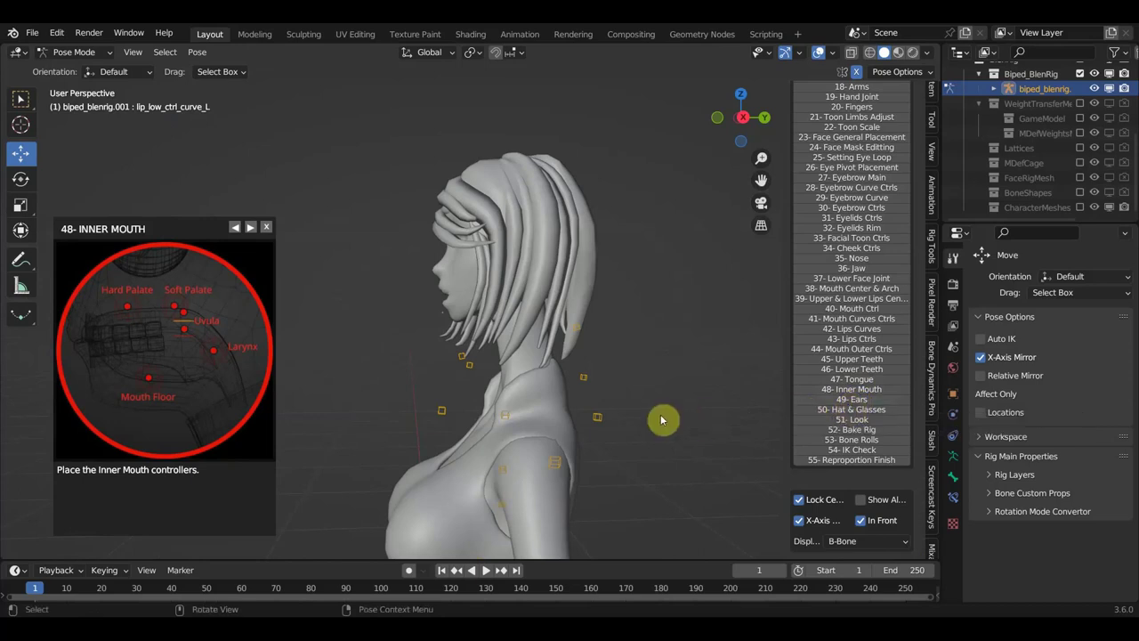
mouse_move(583, 354)
middle_mouse_down()
mouse_move(692, 369)
mouse_move(670, 368)
middle_mouse_up()
scroll(662, 364, "up", 3)
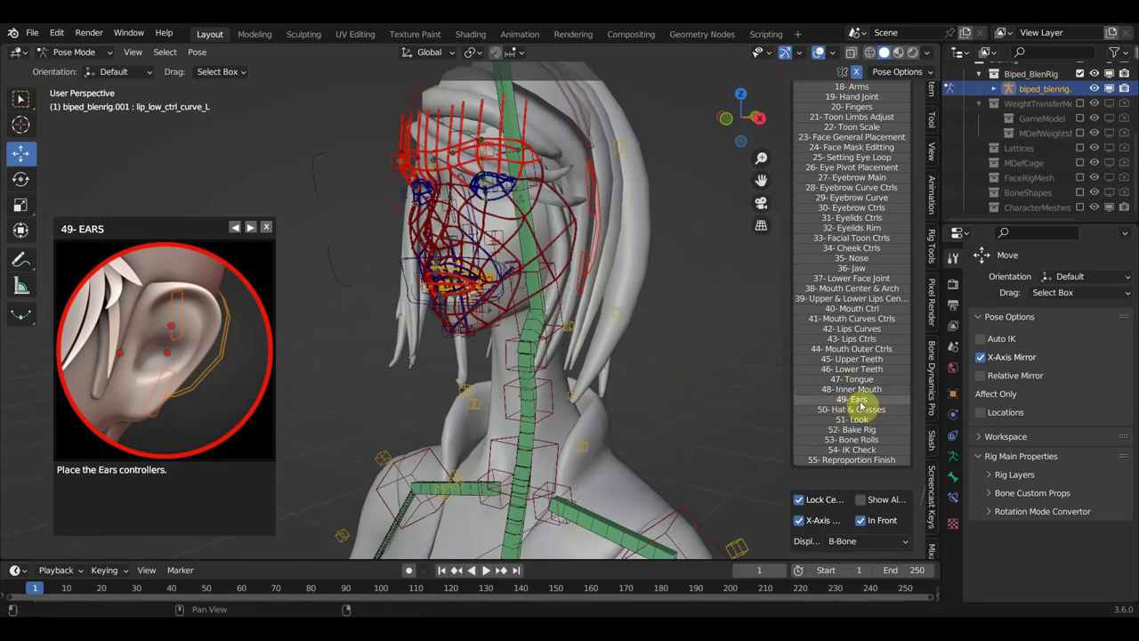
mouse_move(592, 270)
middle_mouse_down()
mouse_move(554, 264)
mouse_move(522, 280)
mouse_move(614, 266)
middle_mouse_up()
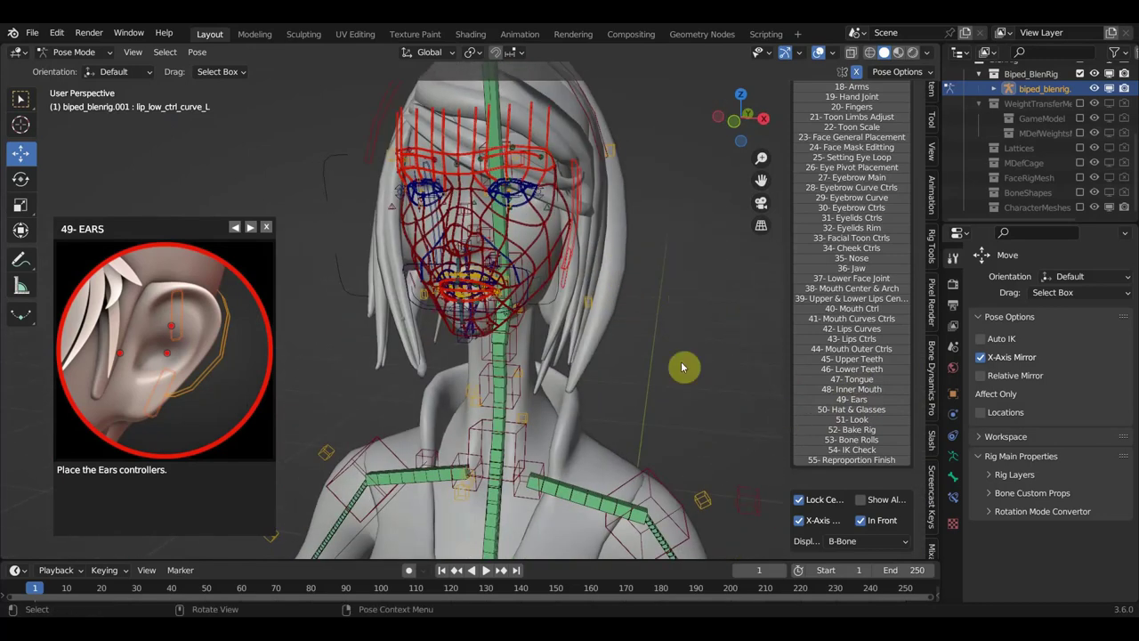
middle_click_drag(590, 303, 655, 297)
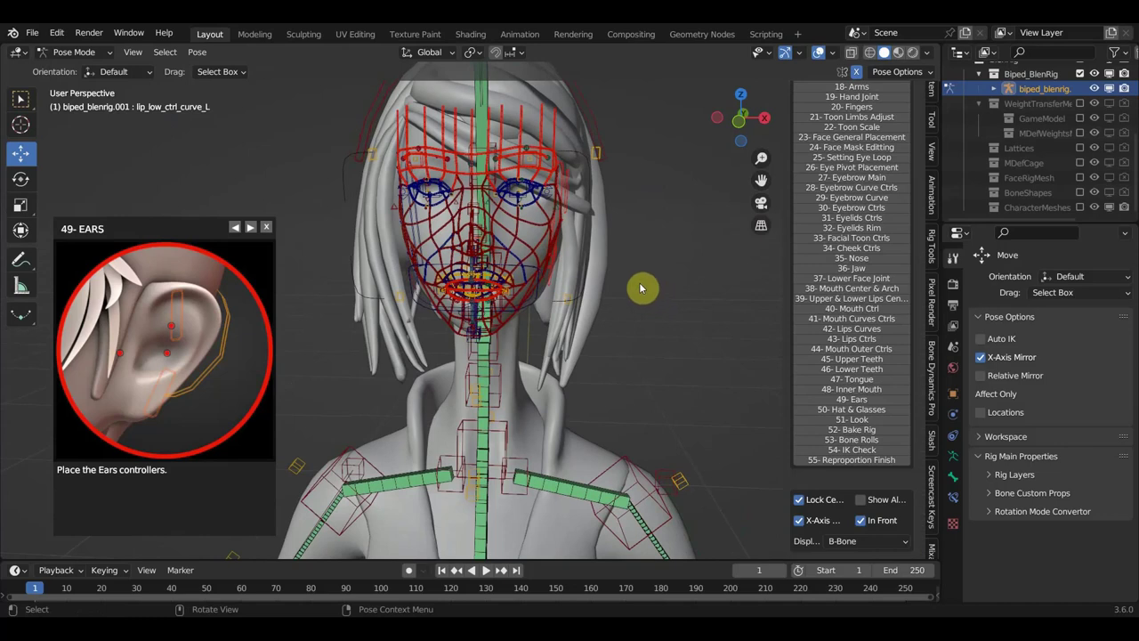
Slide the ear_up_L controller sideways along X to fit the girl's head.
left_click(569, 208)
left_click_drag(618, 200, 628, 200)
mouse_move(628, 200)
middle_mouse_down()
mouse_move(602, 237)
mouse_move(579, 235)
middle_mouse_up()
left_click_drag(631, 226, 643, 223)
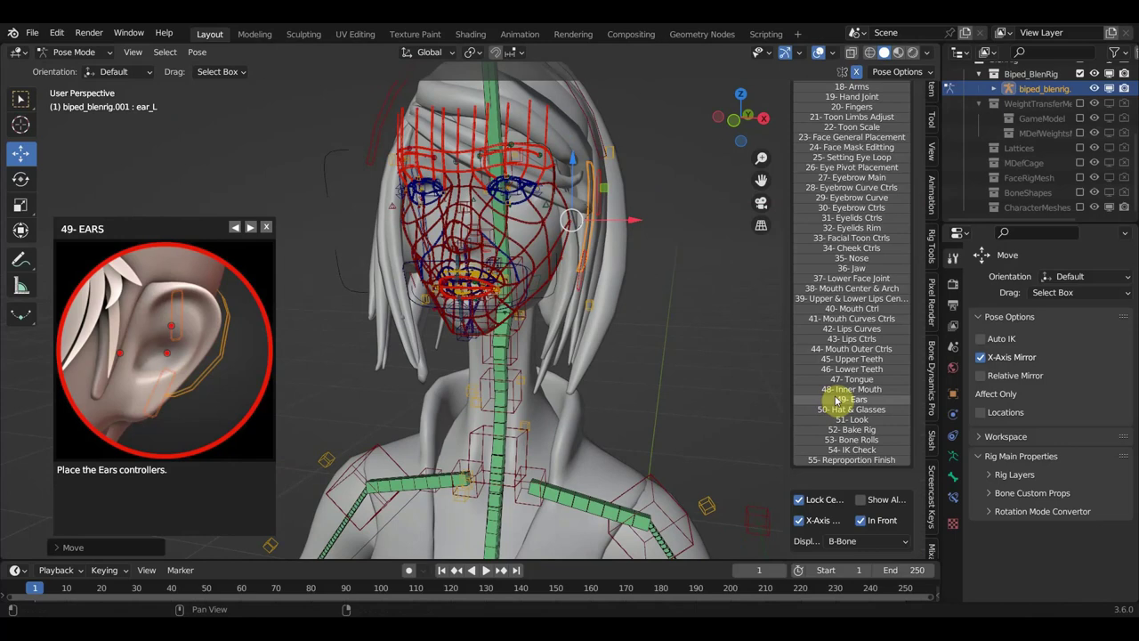
Advance the BlenRig guide to step 50, Hat & Glasses, and frame the head in right side view.
left_click(883, 415)
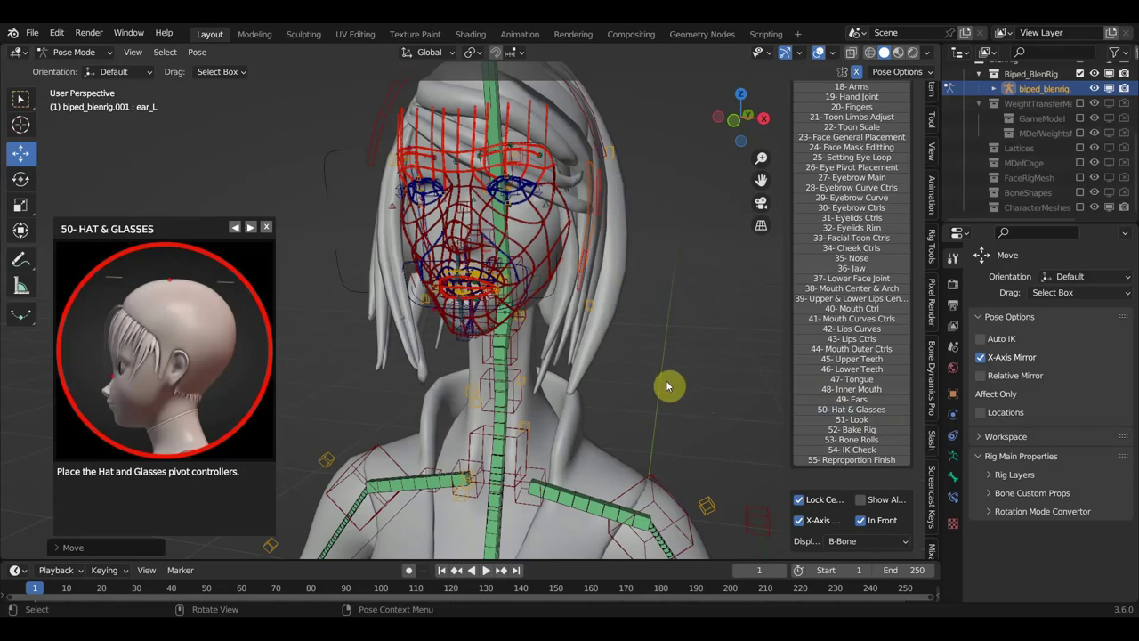
middle_click_drag(669, 386, 569, 388)
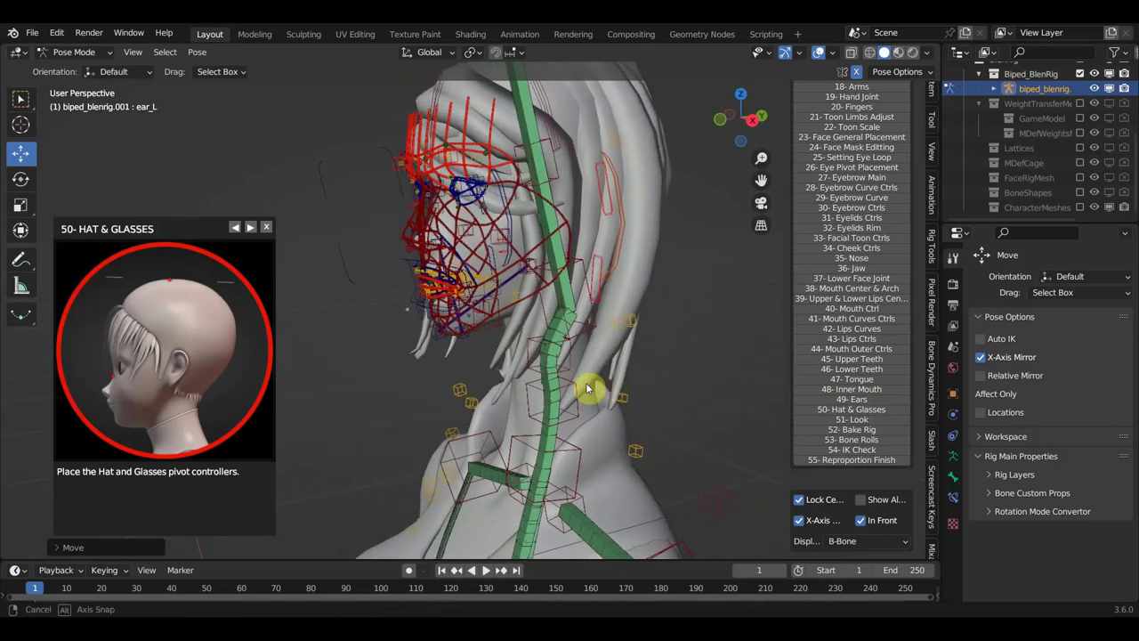
middle_click_drag(569, 389, 546, 382)
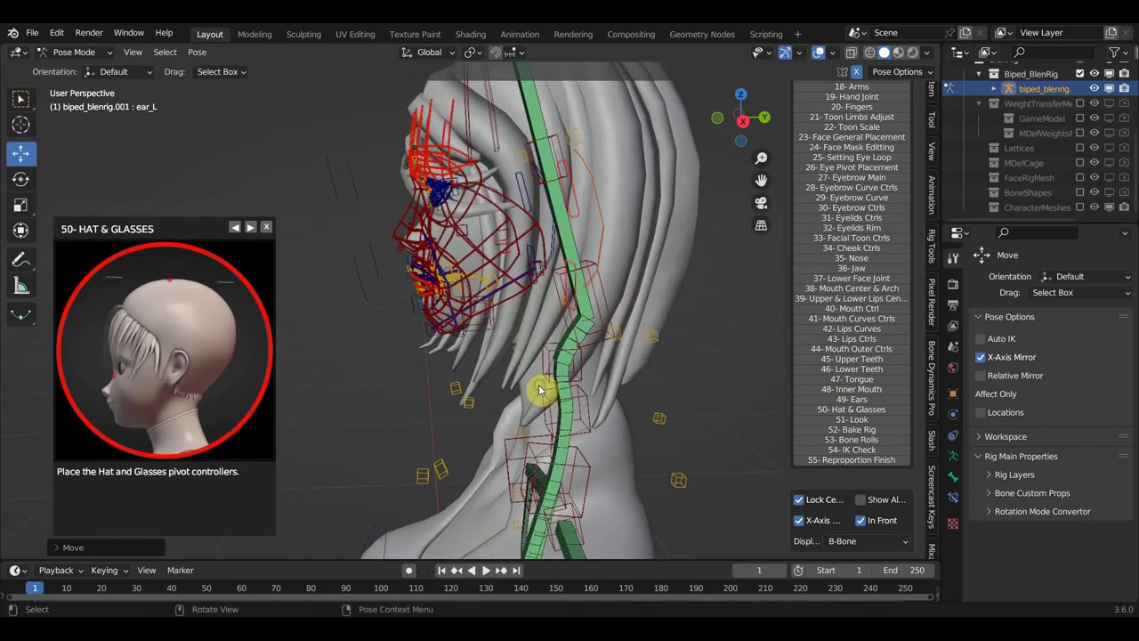
key("KP_3")
scroll(534, 306, "up", 4)
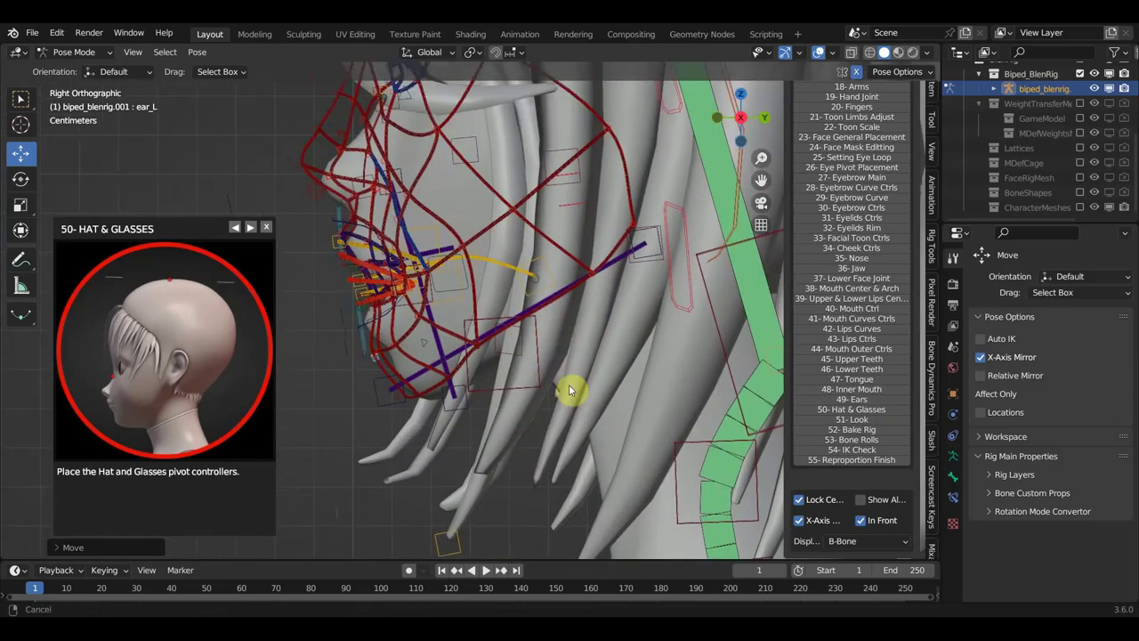
scroll(572, 389, "up", 2)
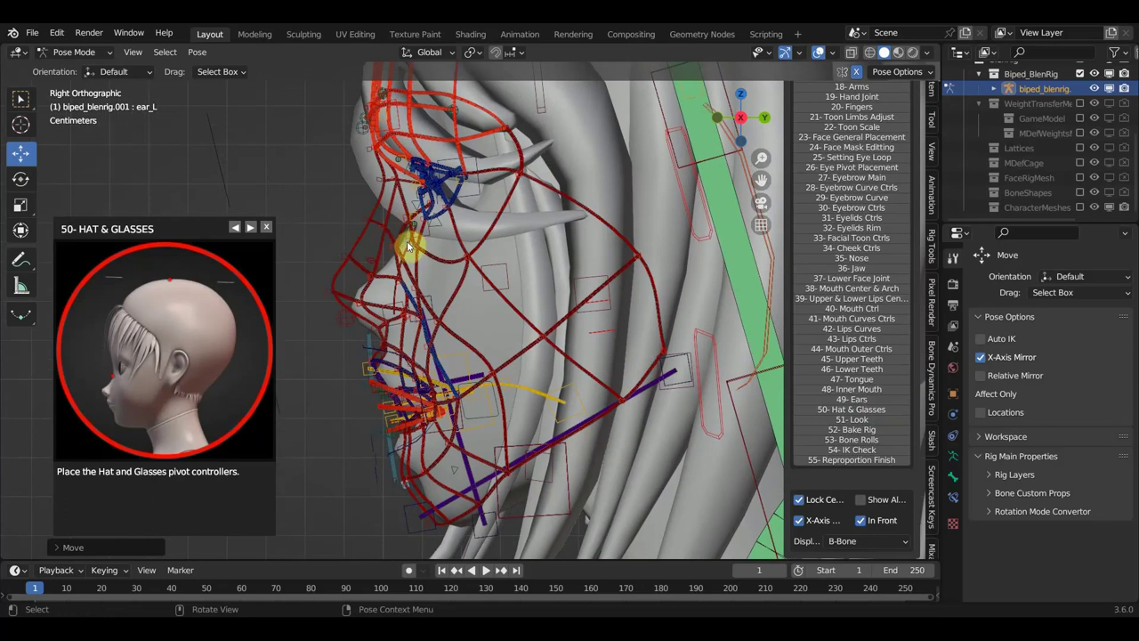
scroll(405, 236, "up", 3)
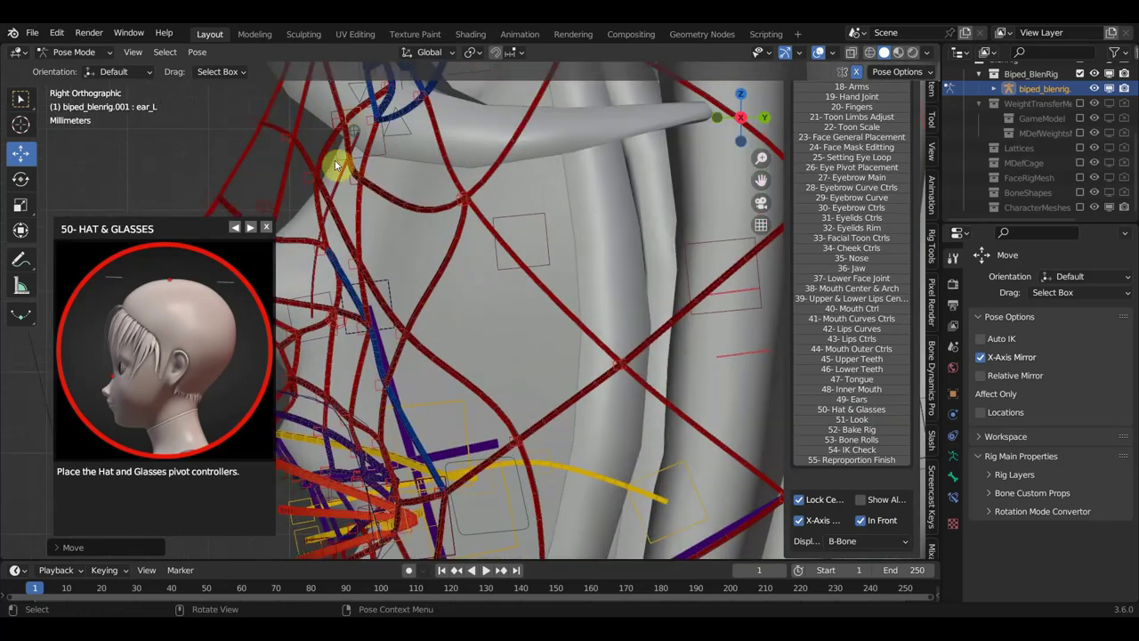
scroll(360, 187, "down", 2)
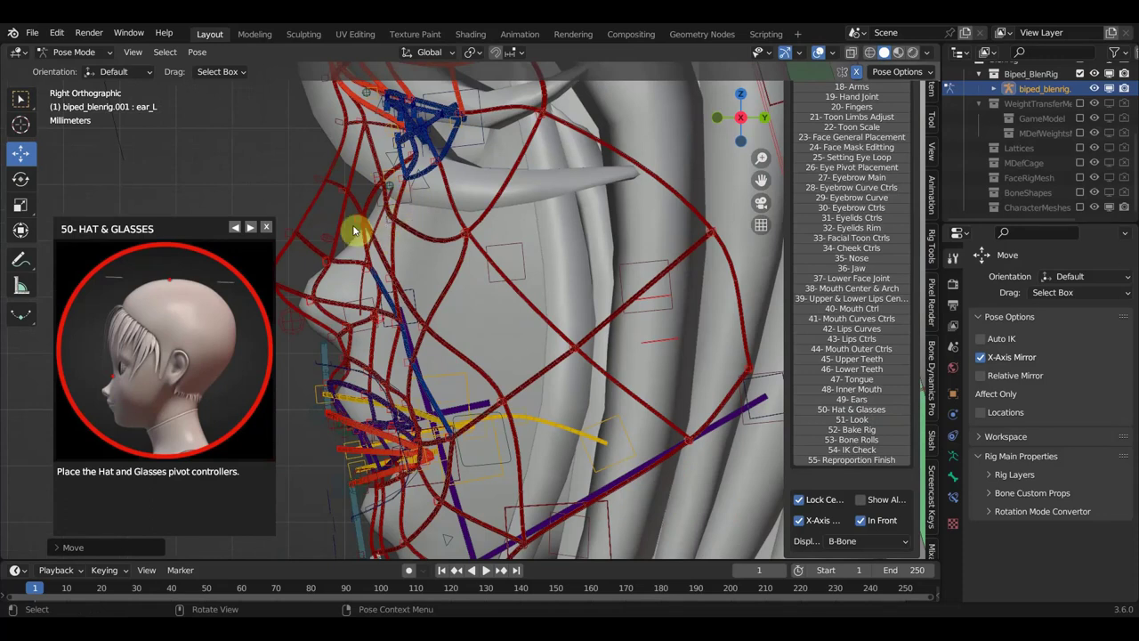
Lift nose_bridge_ctrl_2 about 0.0045 m so it lines up with the nose bridge.
left_click(345, 190)
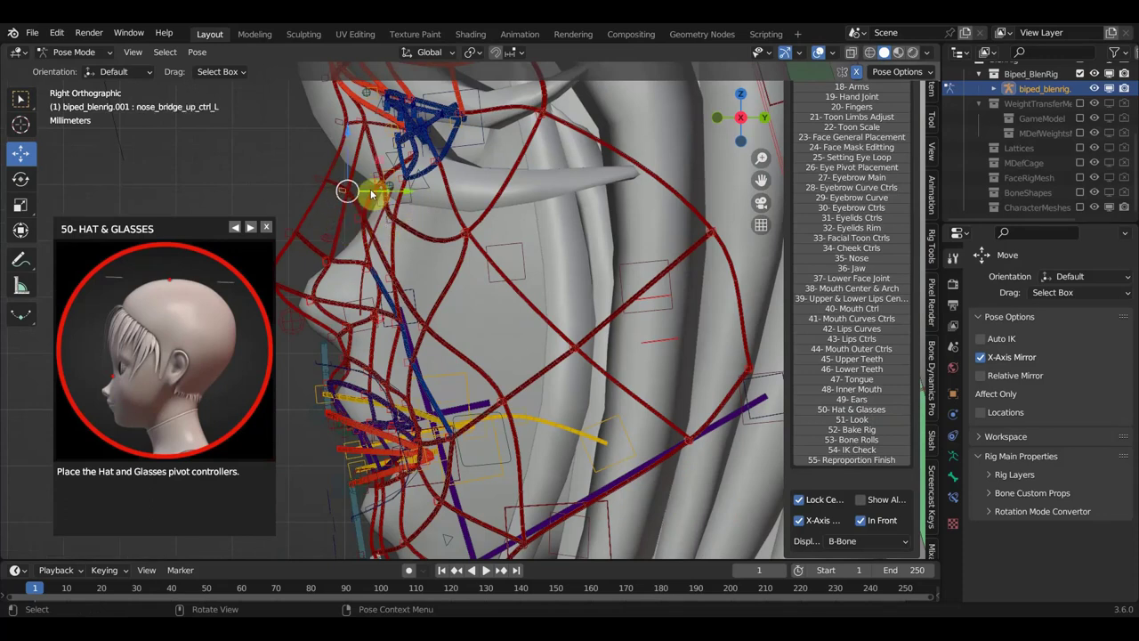
left_click(360, 221)
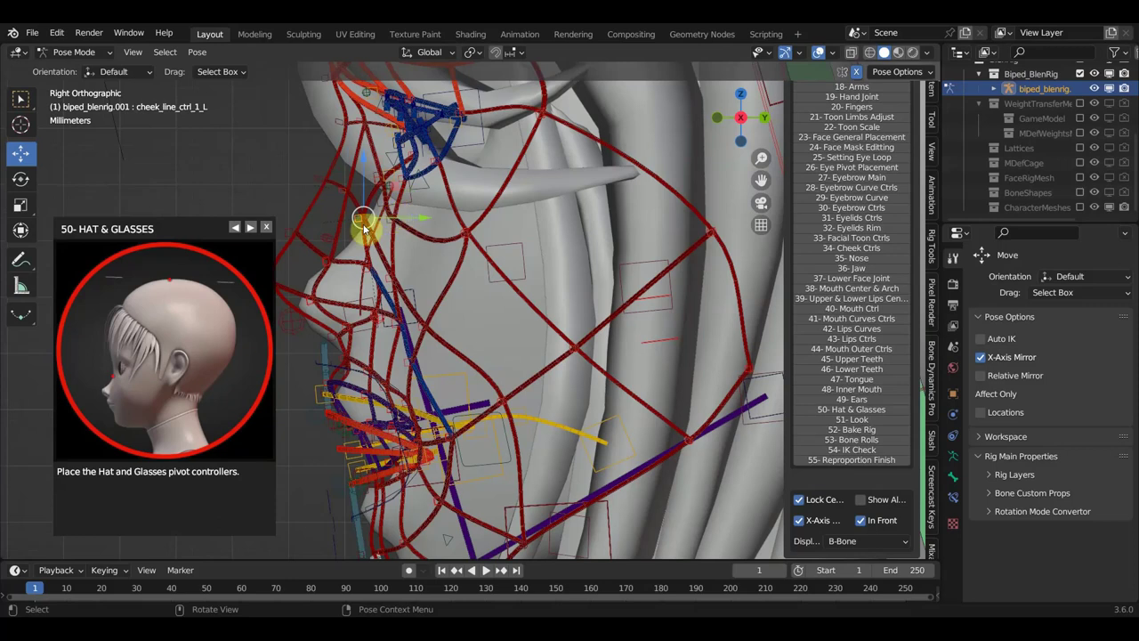
left_click(329, 243)
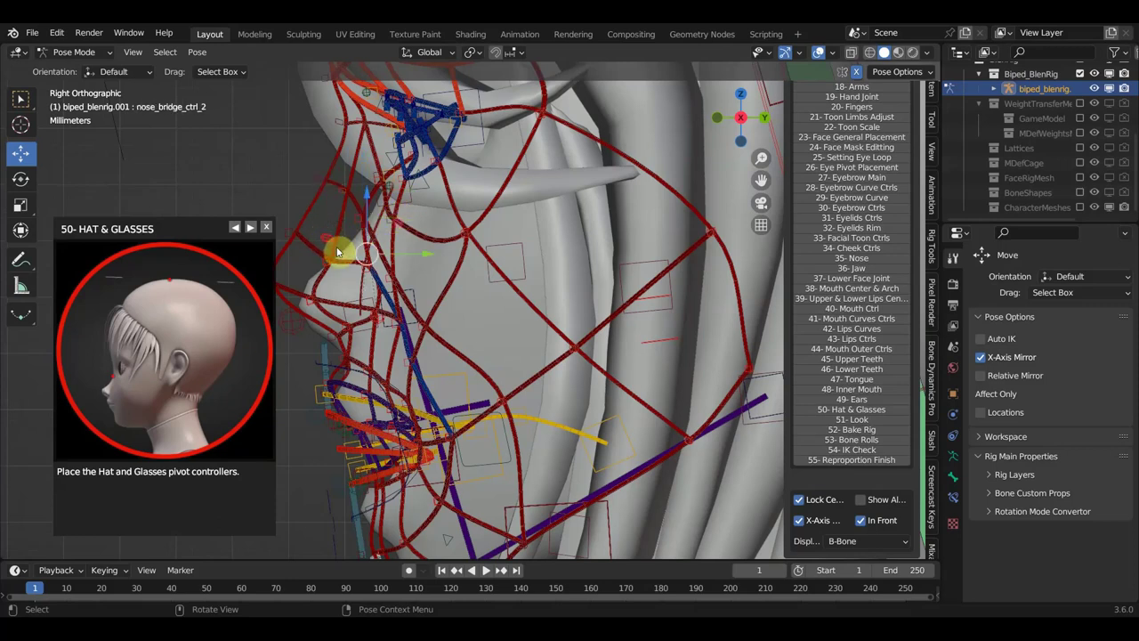
mouse_move(352, 246)
left_mouse_down()
mouse_move(356, 198)
mouse_move(367, 216)
left_mouse_up()
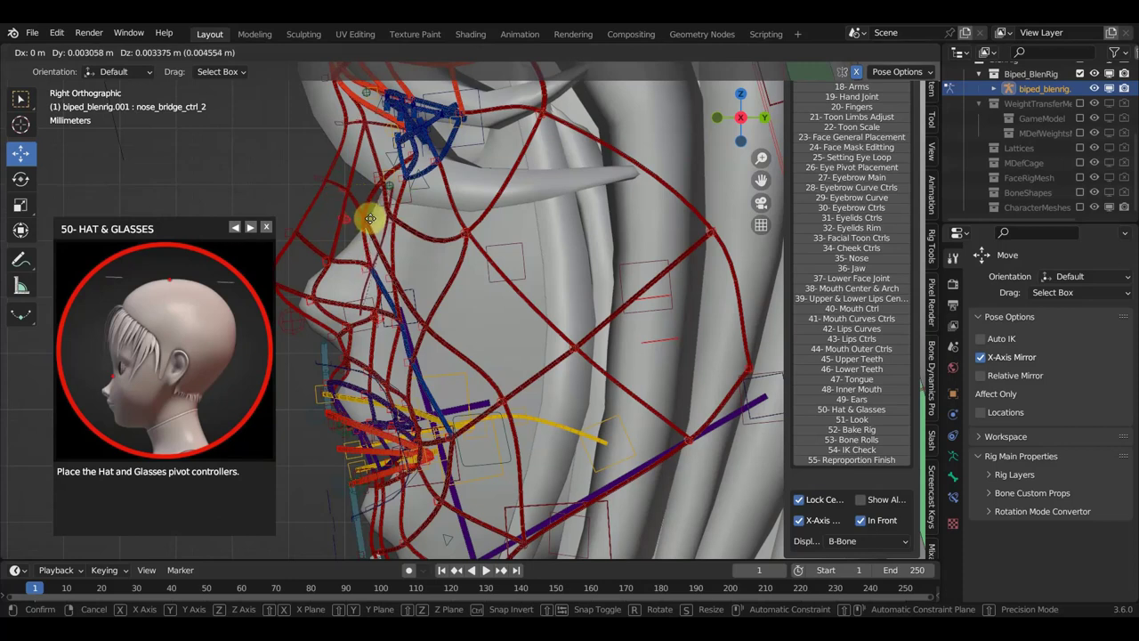
left_click_drag(367, 216, 373, 220)
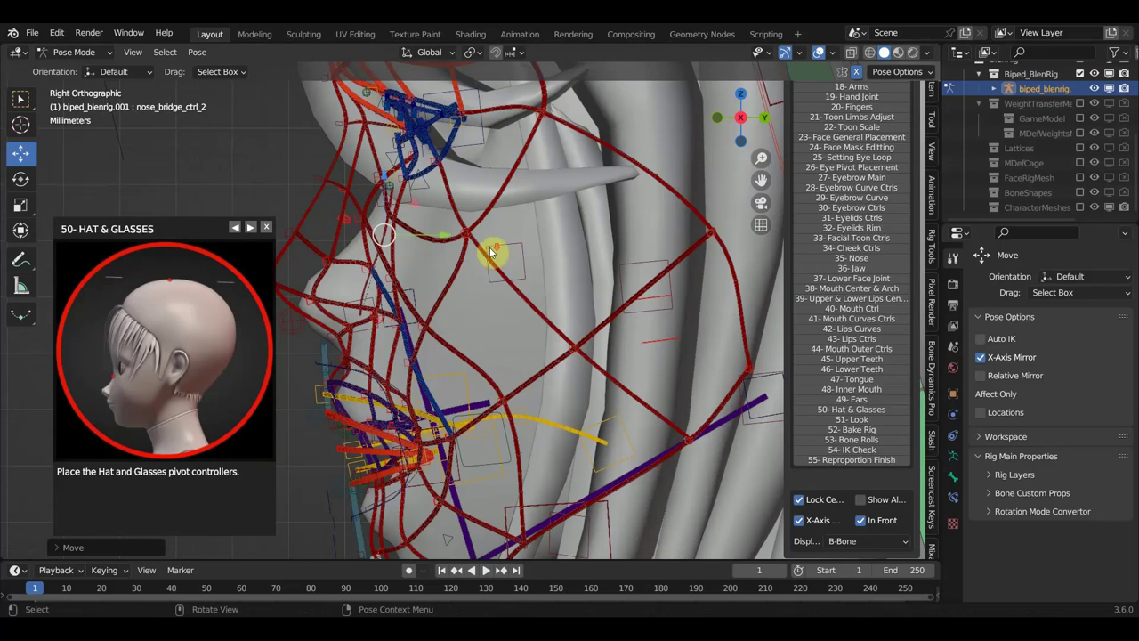
scroll(494, 259, "down", 6)
Select the face master controller, reframe the head, and move the guide to step 51, Look.
scroll(495, 259, "down", 2)
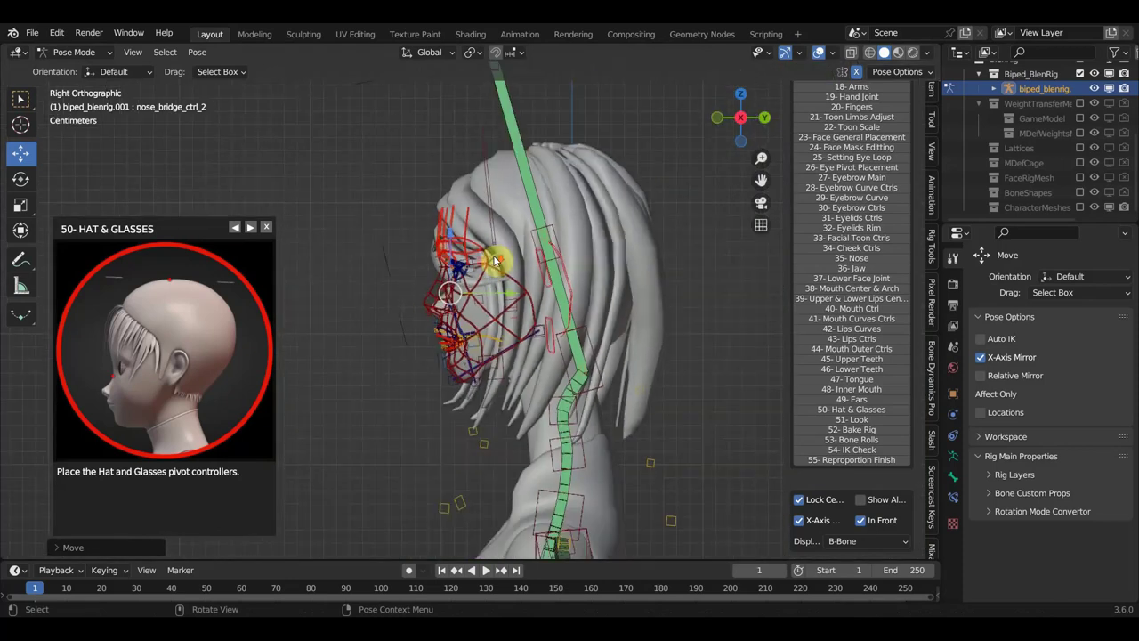
left_click(496, 169)
scroll(507, 176, "up", 2)
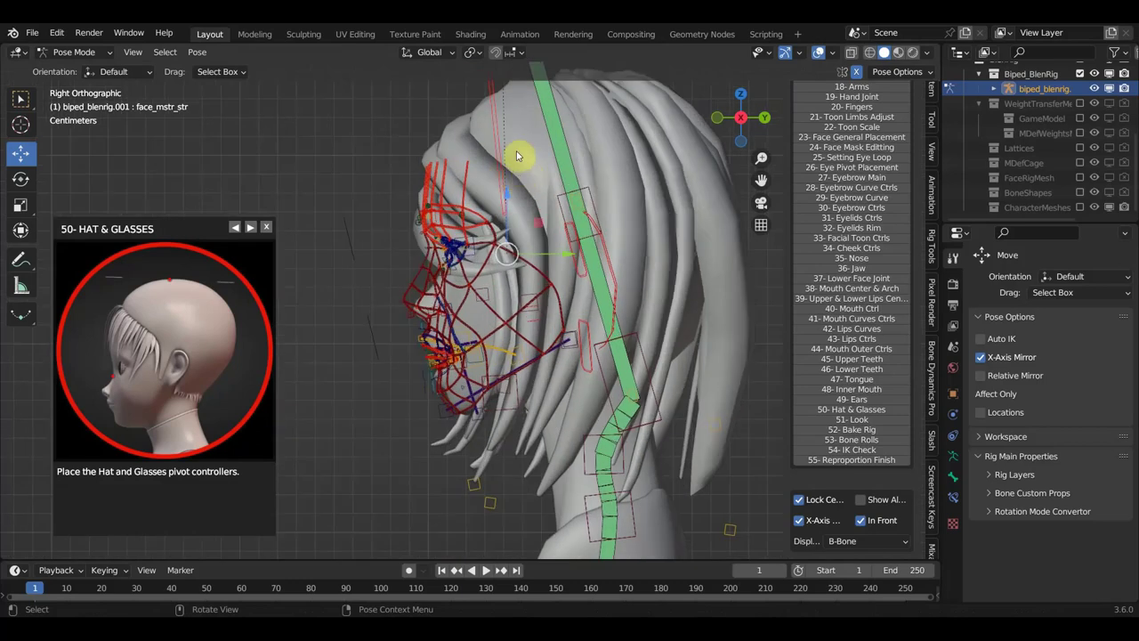
mouse_move(516, 156)
middle_mouse_down()
mouse_move(676, 173)
mouse_move(516, 180)
middle_mouse_up()
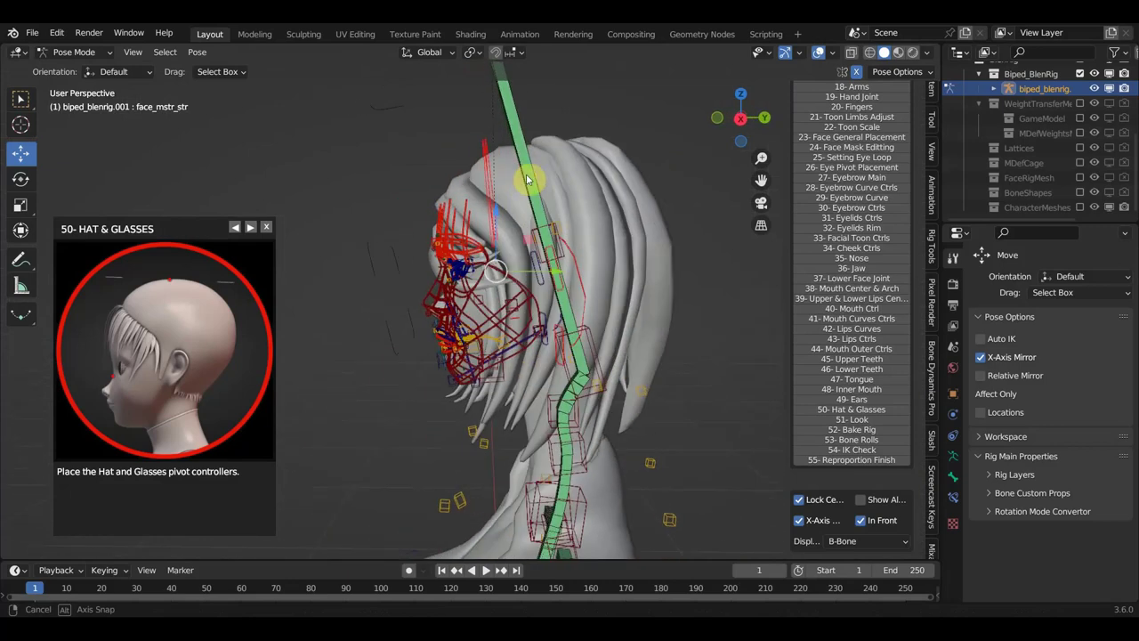
mouse_move(526, 283)
middle_mouse_down()
mouse_move(512, 284)
mouse_move(528, 294)
middle_mouse_up()
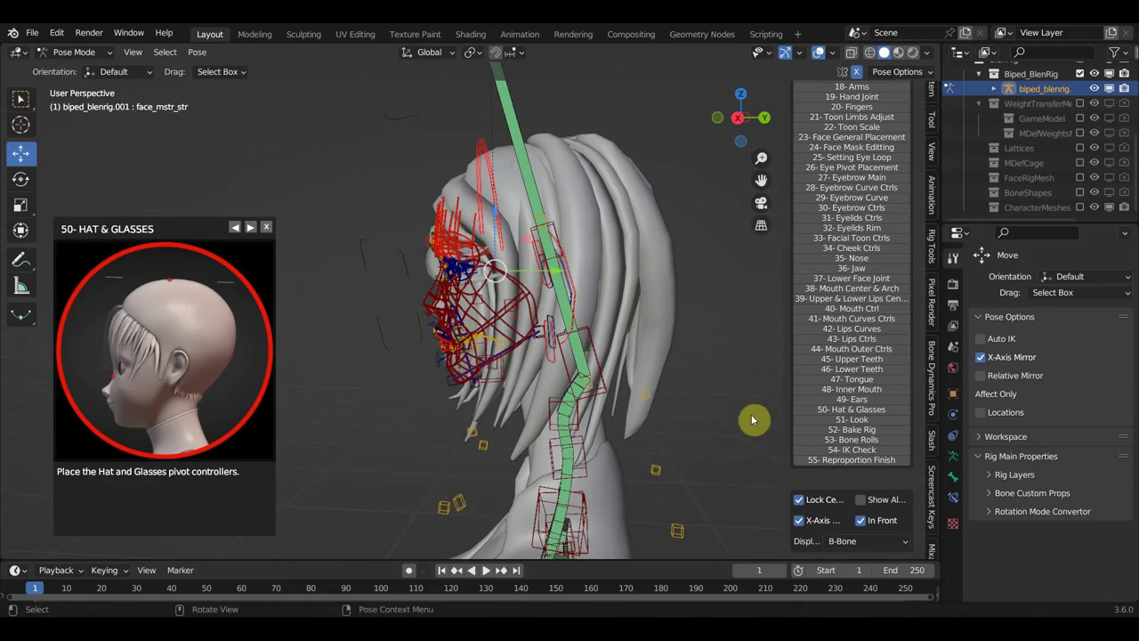
left_click(860, 422)
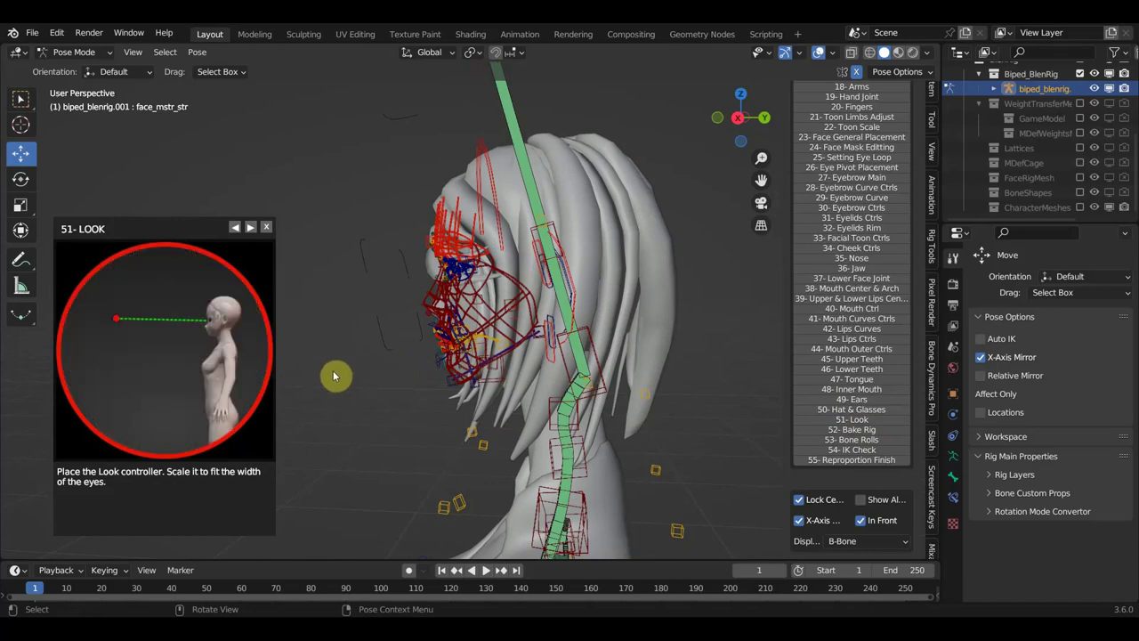
In Right Ortho view, select eyeglasses_free and advance the guide to step 52, Bake Rig.
key("KP_3")
scroll(449, 354, "down", 4)
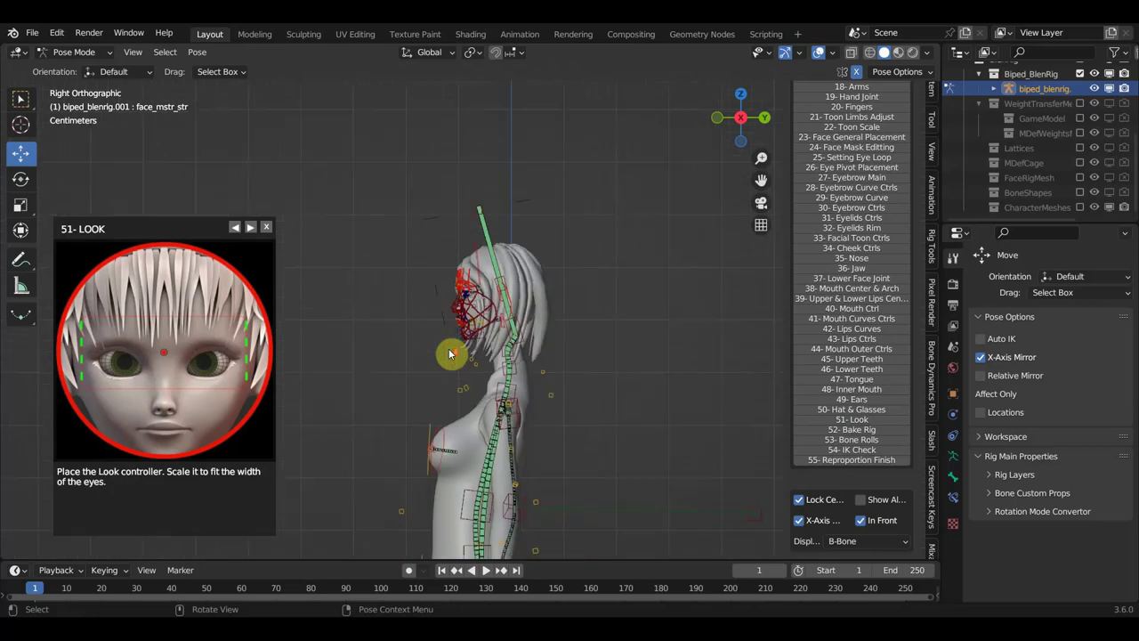
scroll(499, 331, "up", 2)
scroll(496, 325, "up", 2)
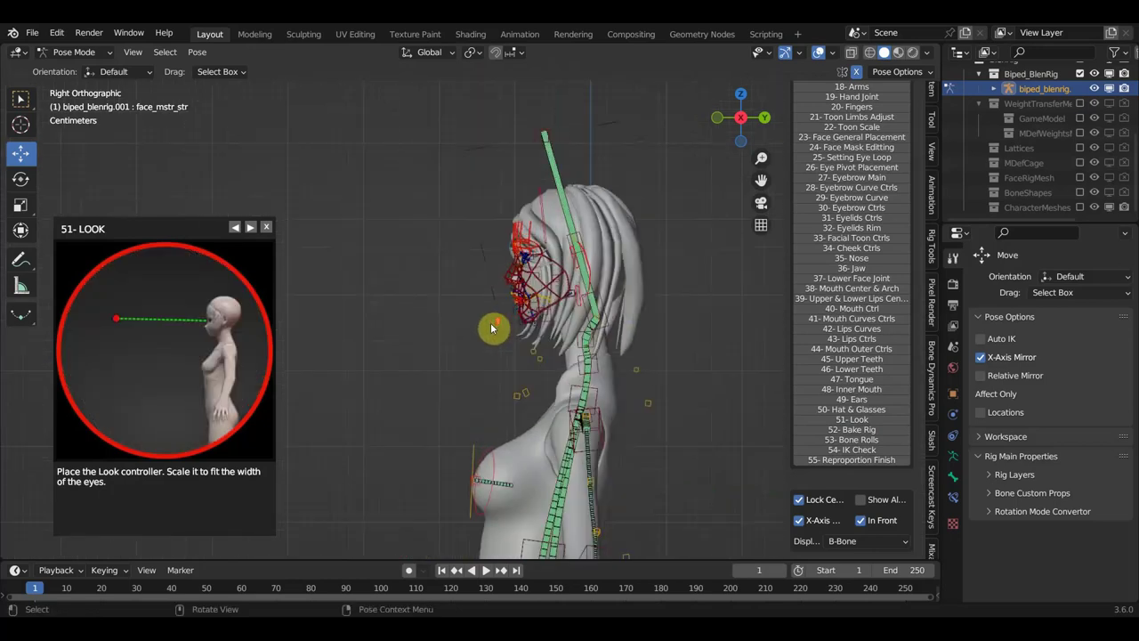
left_click(494, 259)
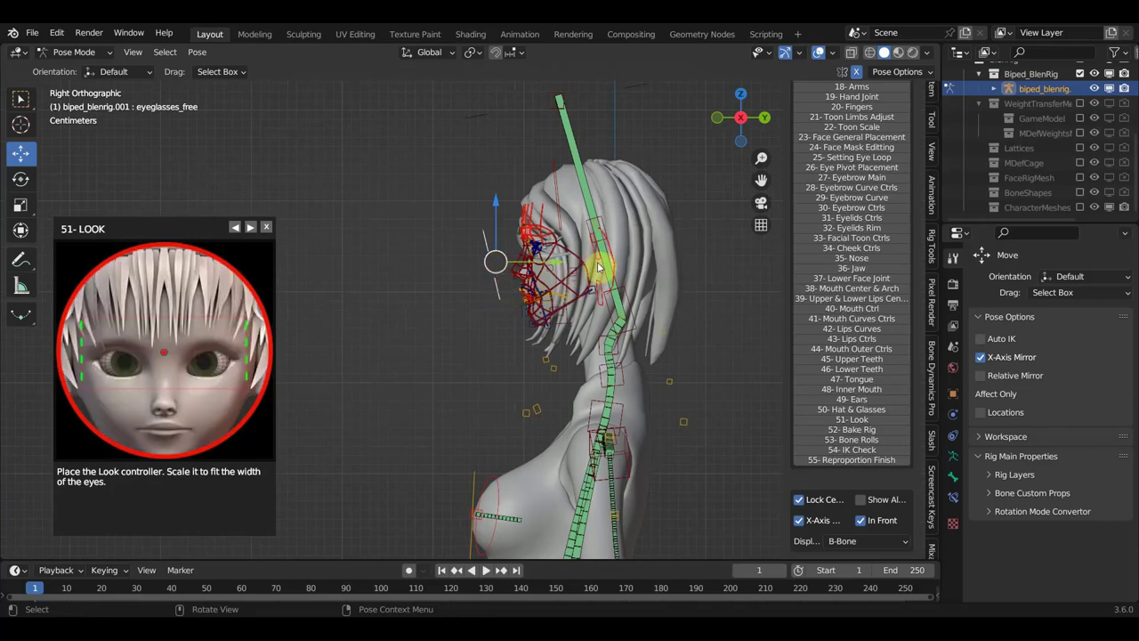
left_click(859, 434)
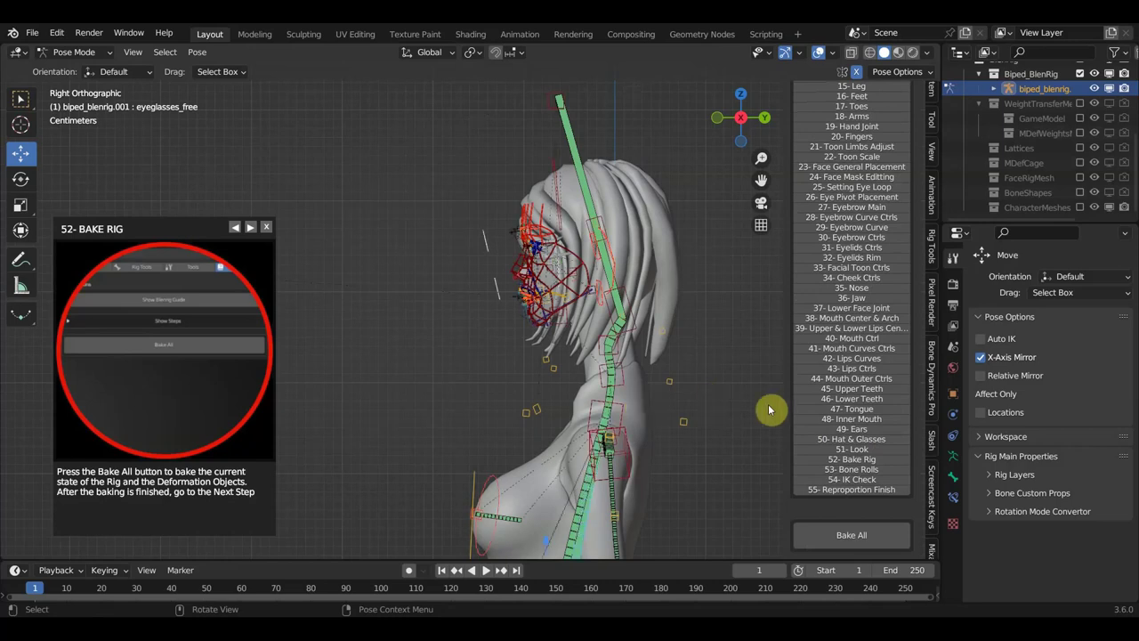
Reposition the left shin control shin_toon_L so it follows the leg.
left_click(862, 460)
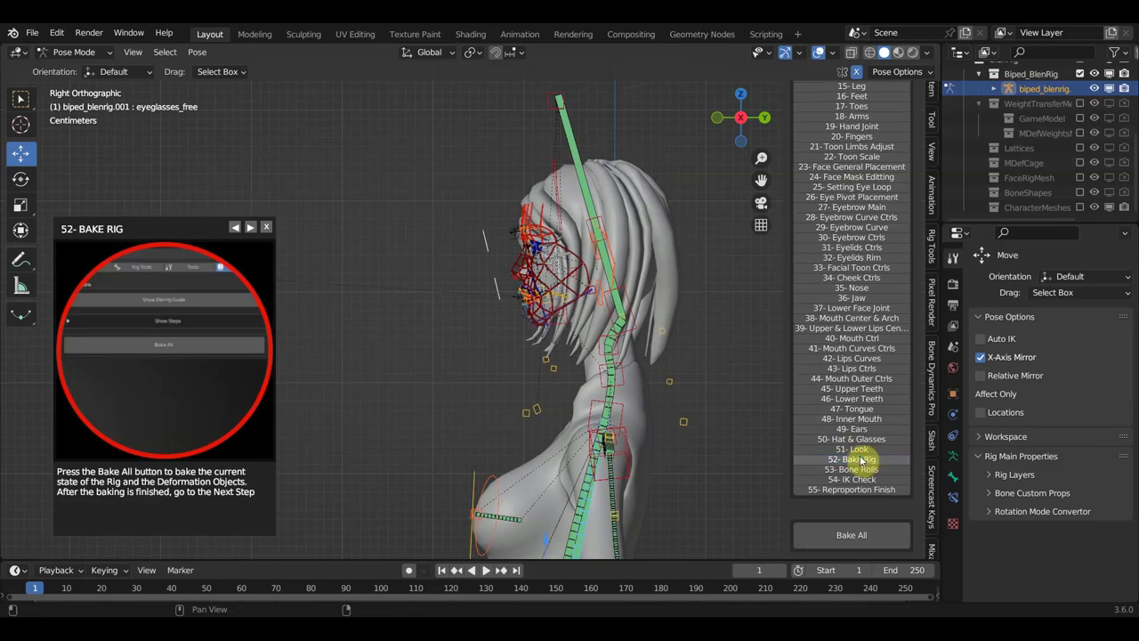
scroll(699, 457, "down", 3)
scroll(699, 457, "down", 3)
mouse_move(699, 458)
middle_mouse_down("shift")
mouse_move(682, 417)
mouse_move(688, 323)
middle_mouse_up("shift")
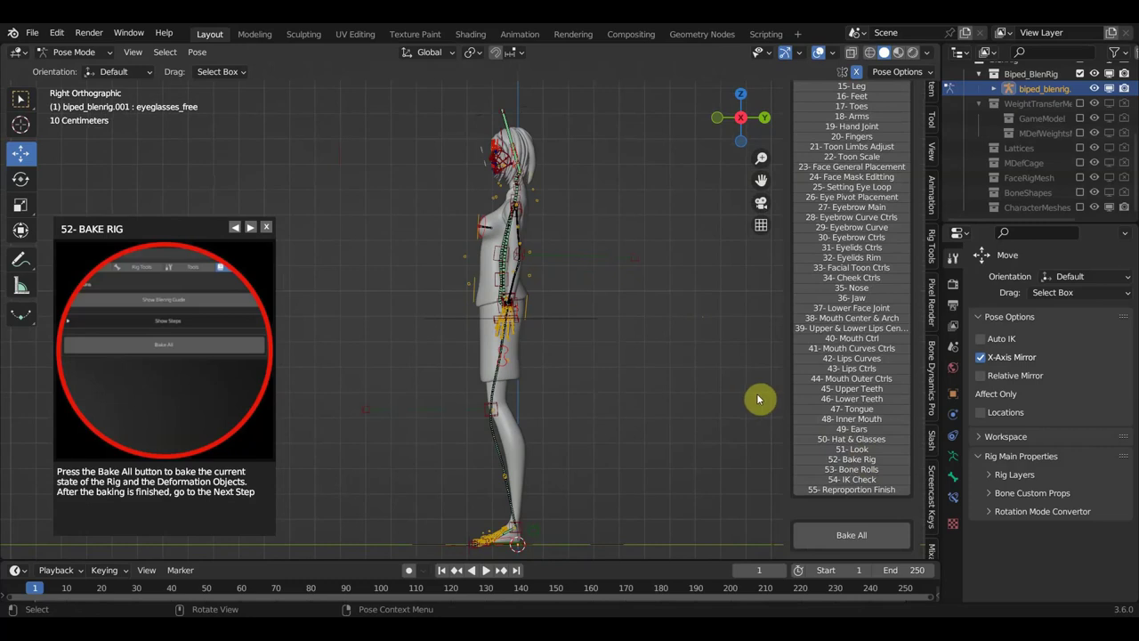
scroll(653, 440, "up", 2)
scroll(653, 432, "up", 3)
middle_click_drag(653, 433, 653, 267, "shift")
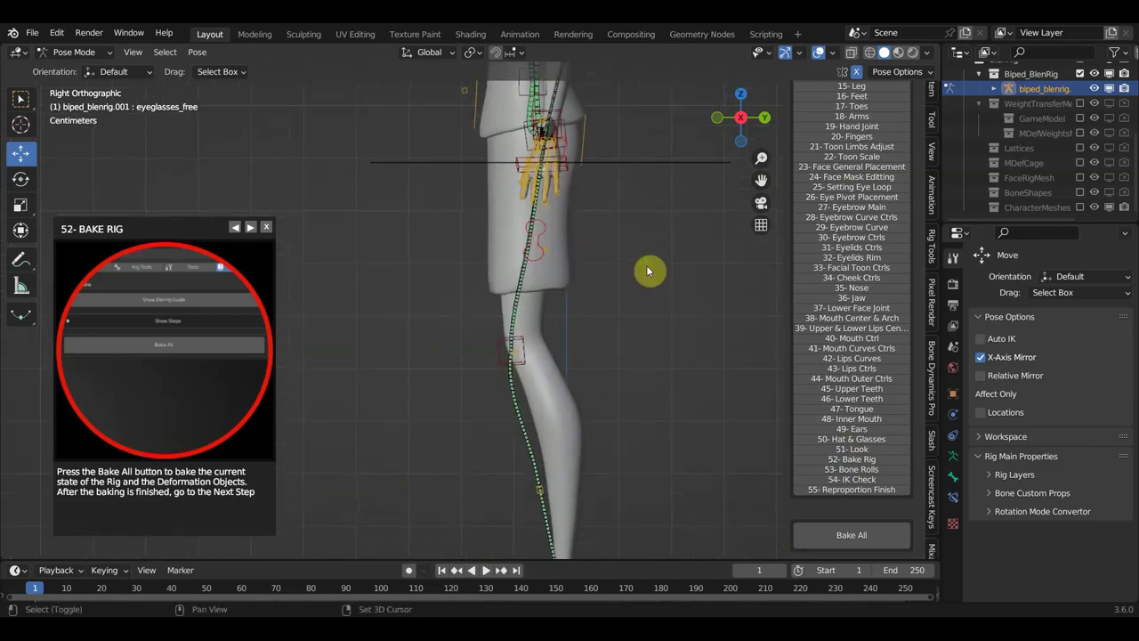
left_click(542, 497)
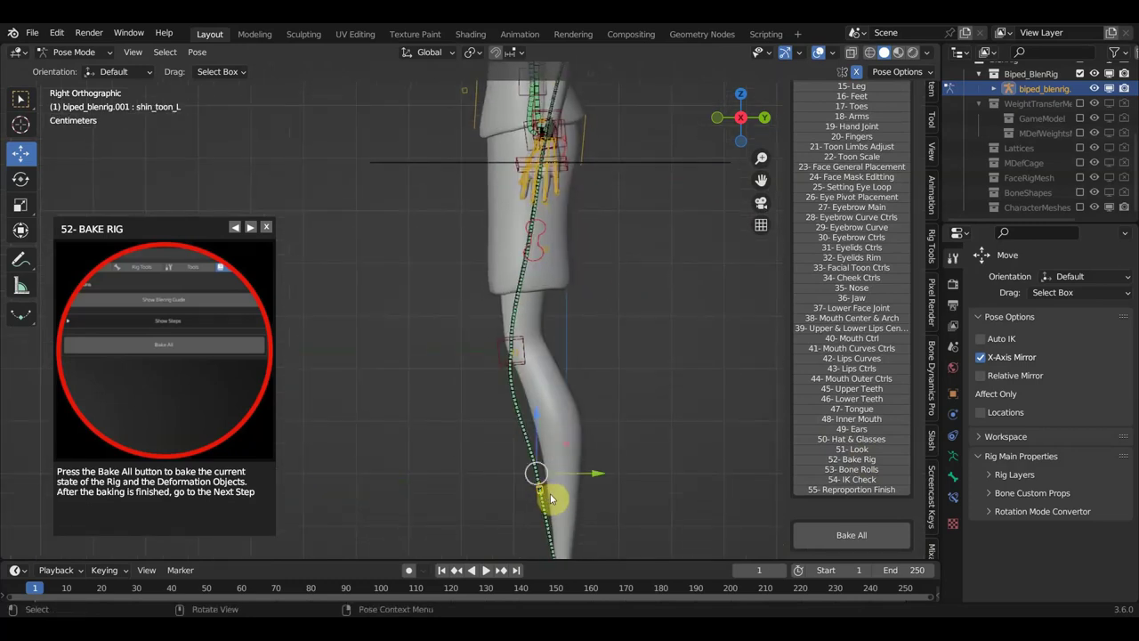
key("g")
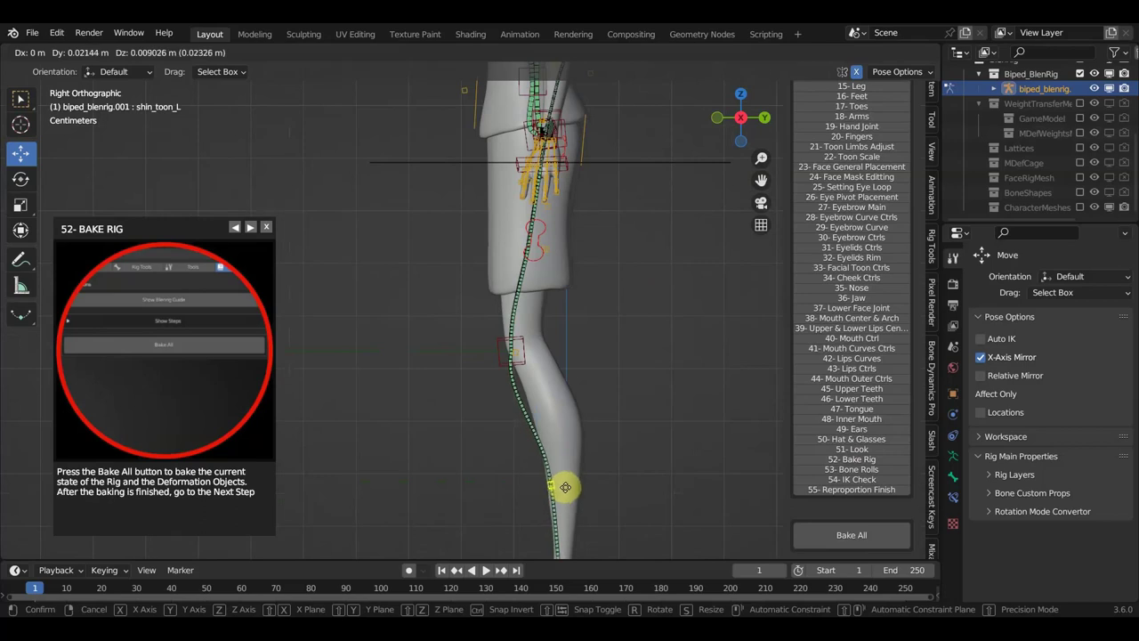
left_click(566, 486)
Rotate knee_str_L slightly, then Bake All to bake the rig and deformation objects.
scroll(560, 454, "down", 1)
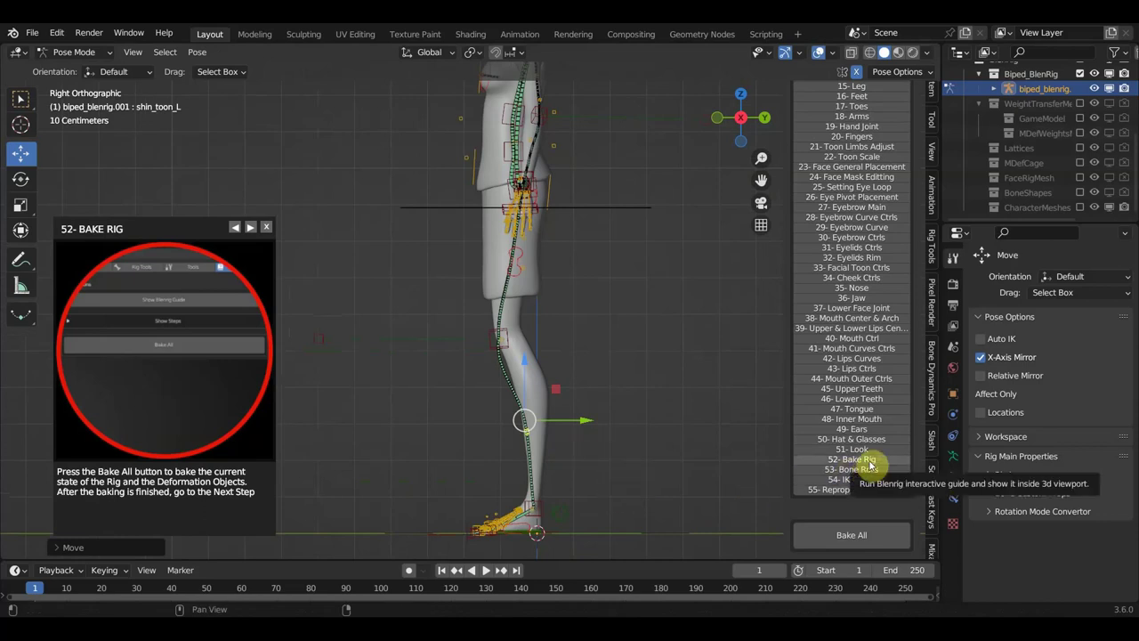
left_click(506, 342)
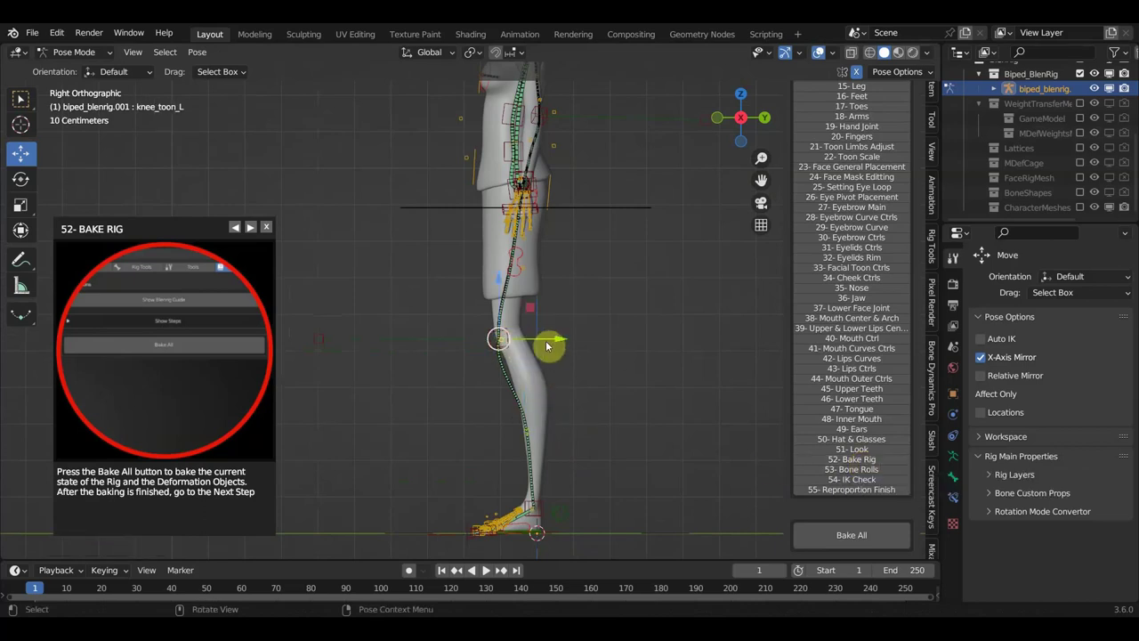
left_click(503, 336)
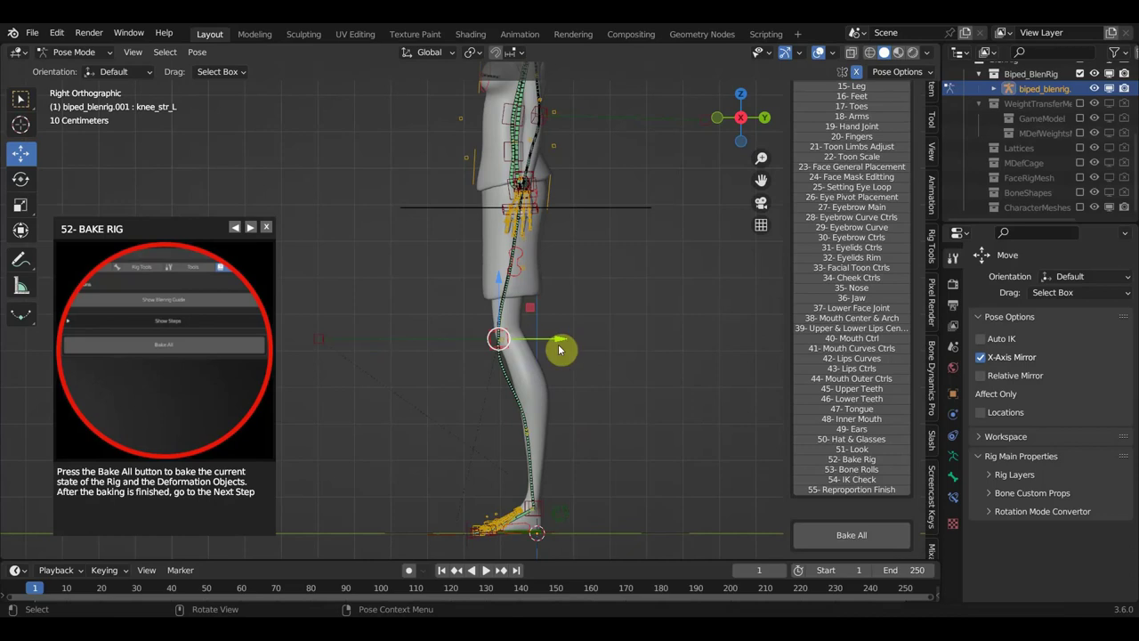
key("r")
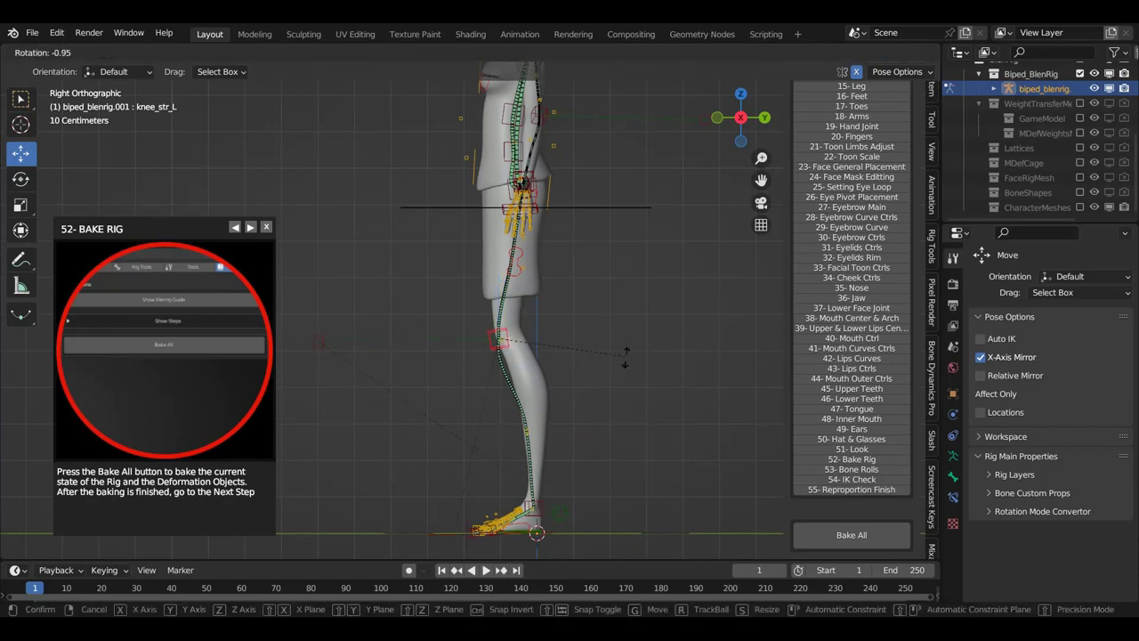
left_click(626, 355)
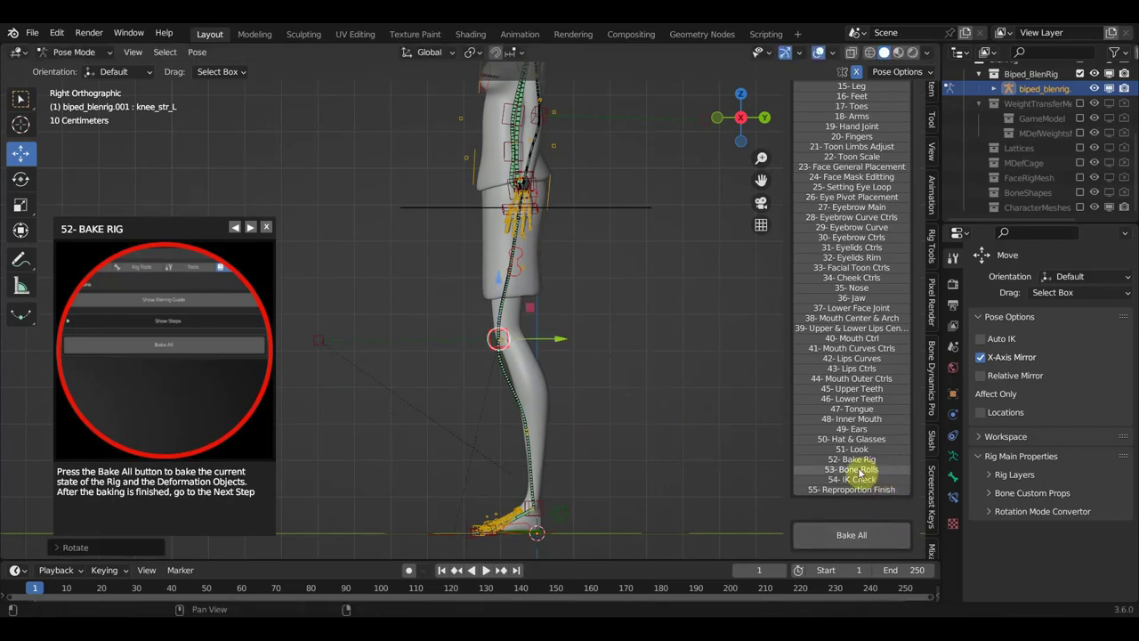
left_click(851, 538)
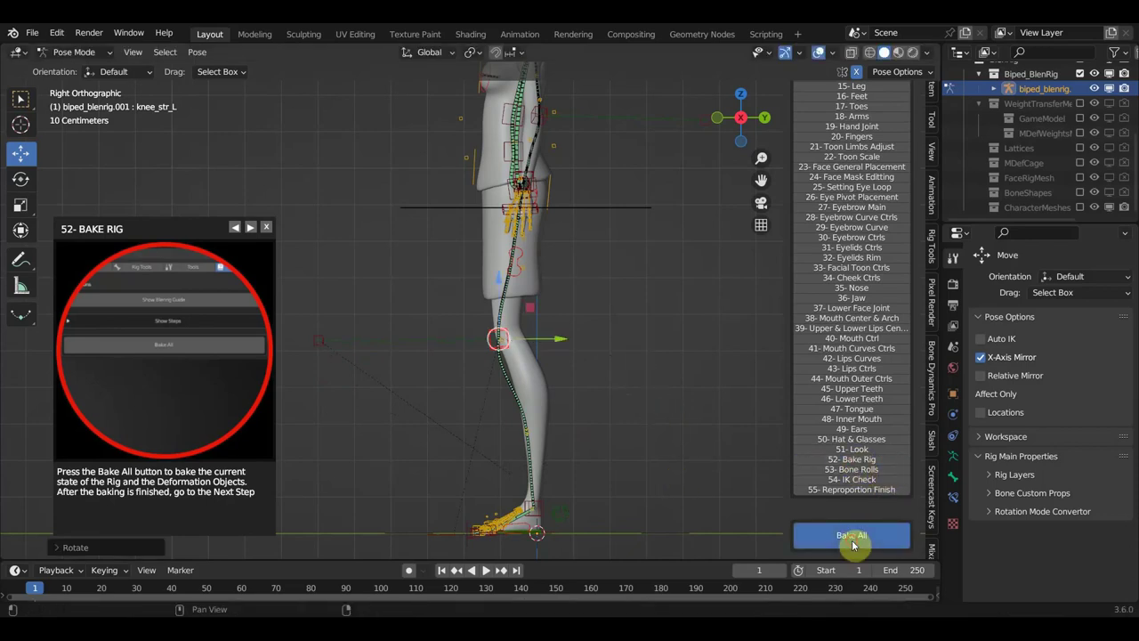
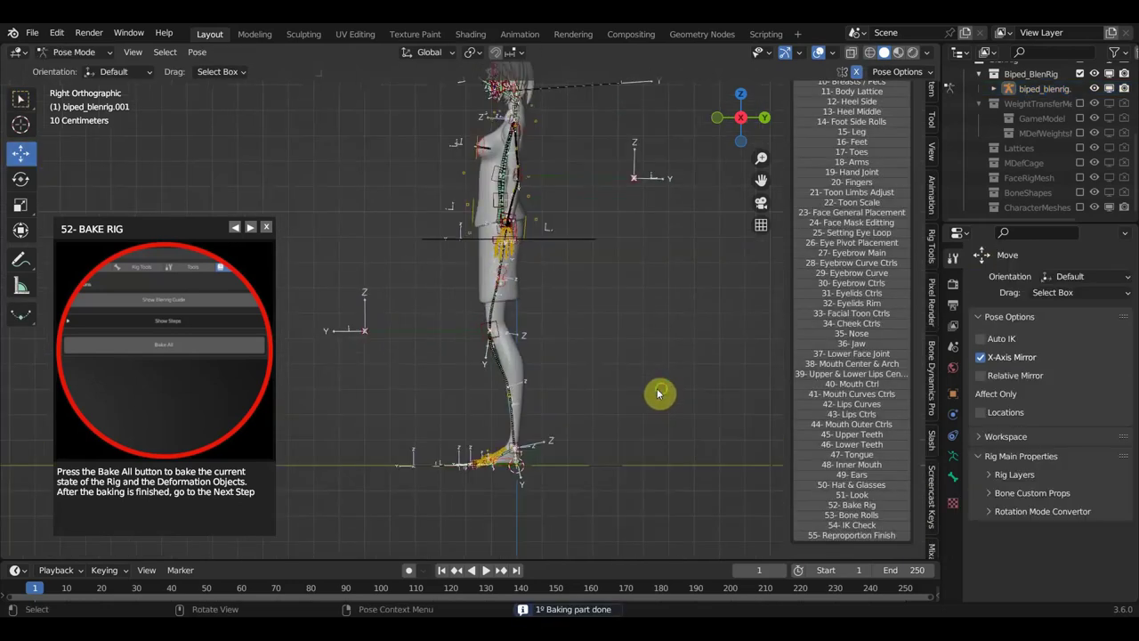
Select all the rig's bones and jump the BlenRig guide to step 53, Bone Rolls.
middle_click_drag(722, 399, 744, 407)
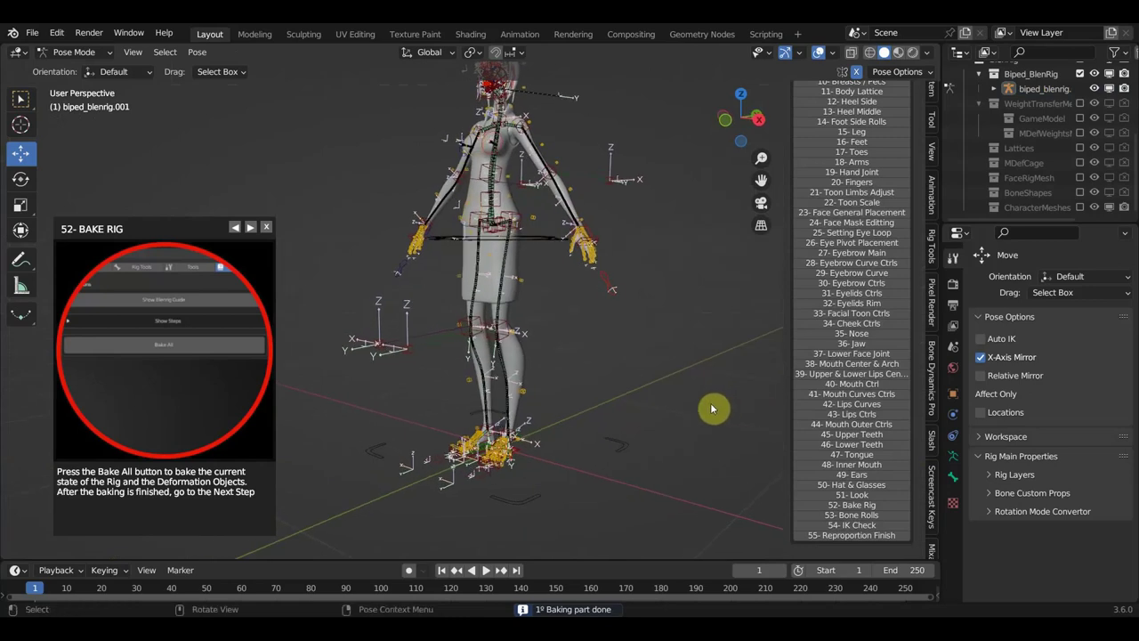
scroll(714, 407, "up", 3)
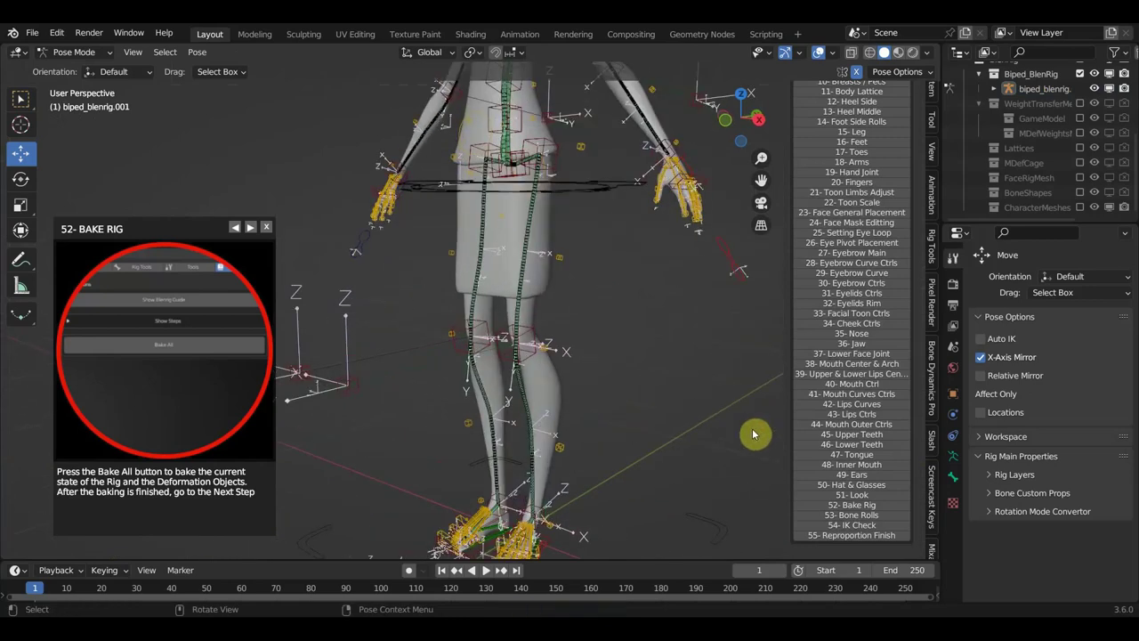
scroll(755, 432, "down", 2)
middle_click_drag(719, 429, 648, 431)
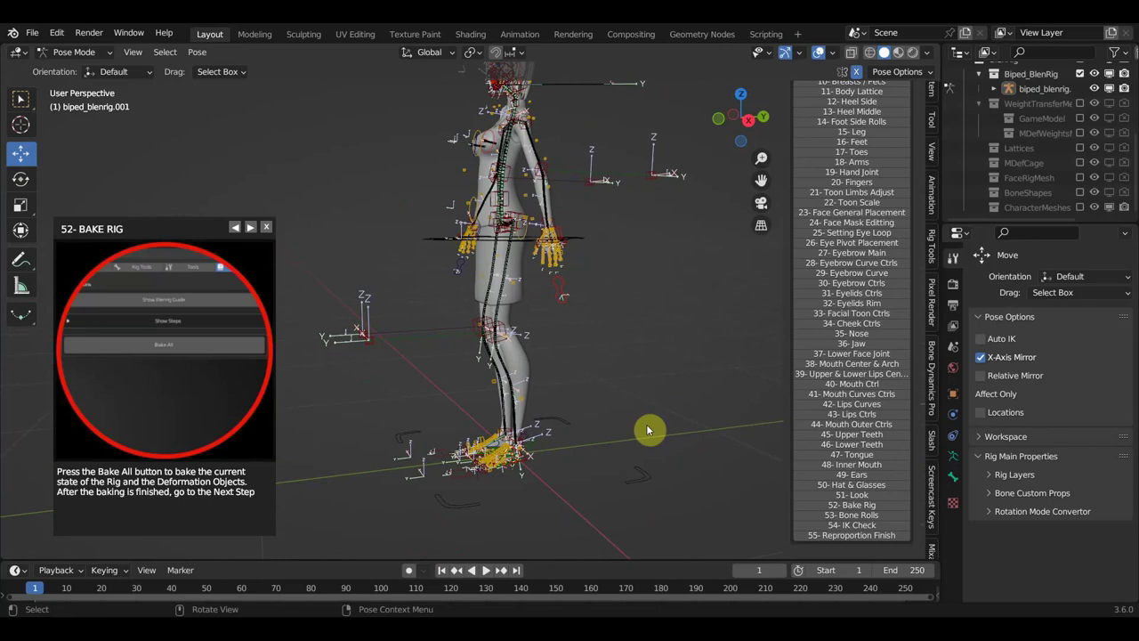
key("a")
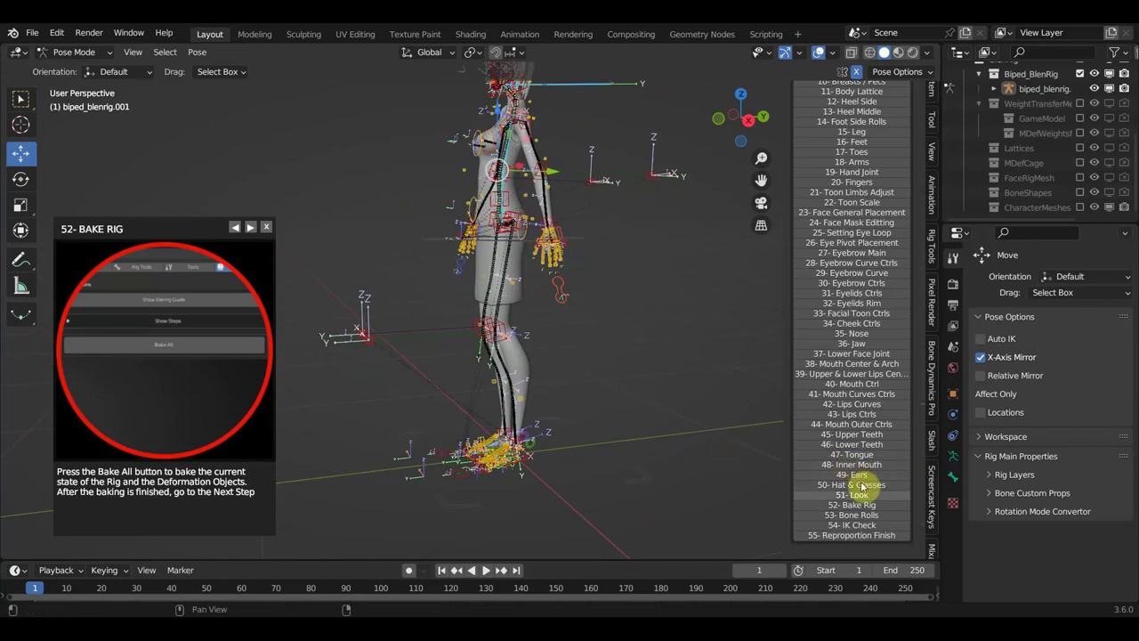
left_click(858, 515)
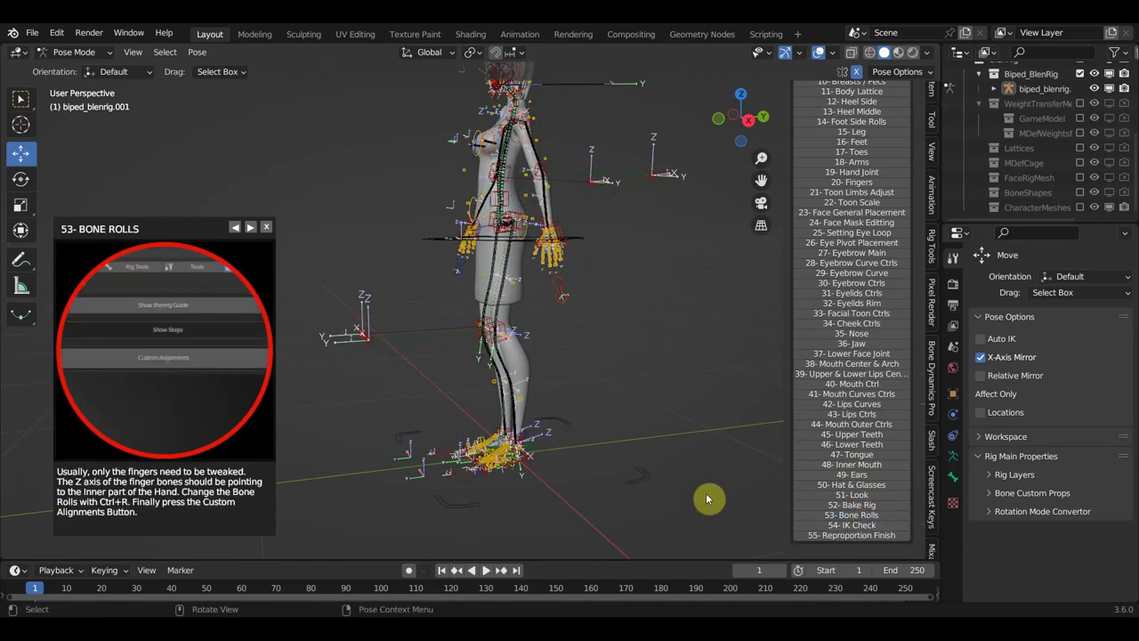
mouse_move(658, 483)
middle_mouse_down()
mouse_move(637, 511)
mouse_move(582, 516)
middle_mouse_up()
scroll(651, 488, "up", 5)
scroll(637, 512, "up", 3)
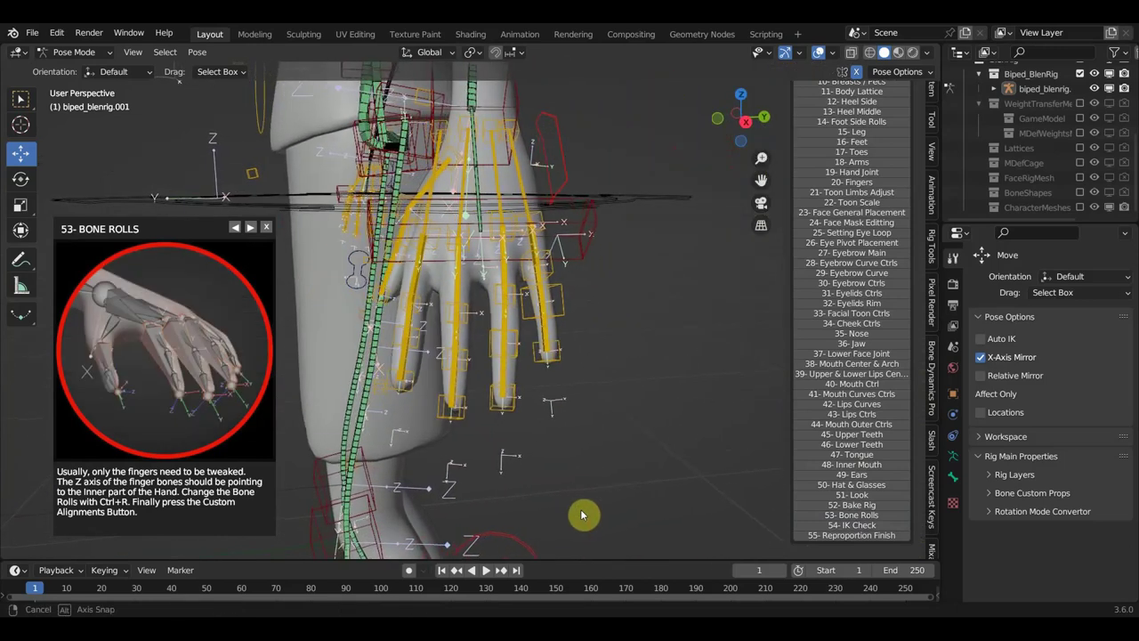
Advance the guide to step 54, IK Check, and view the whole body from the front.
left_click(830, 526)
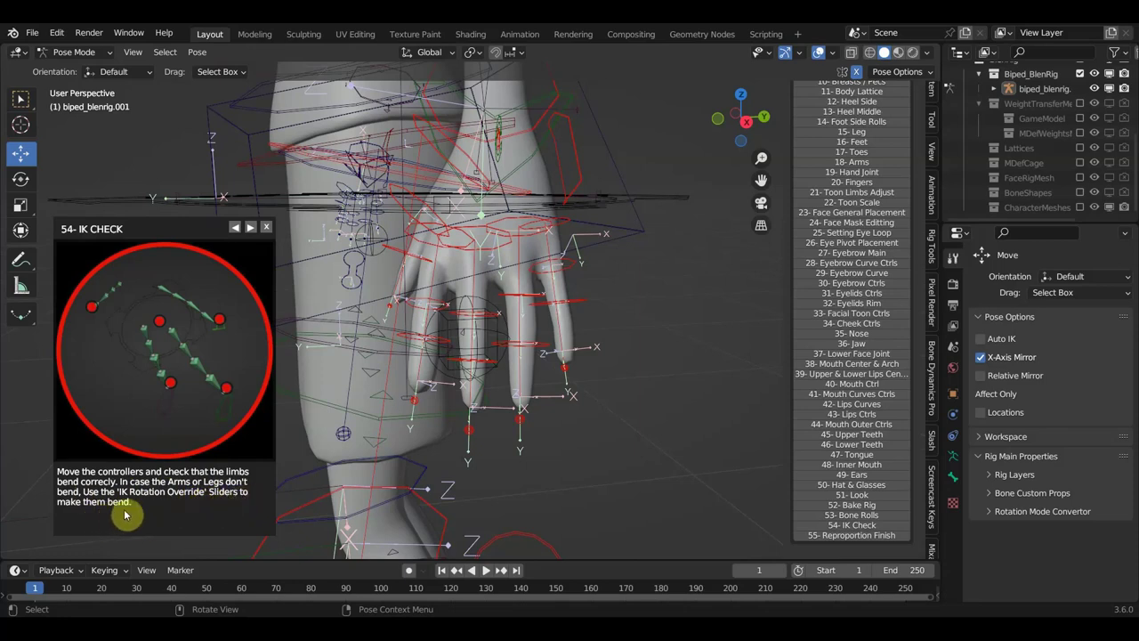
scroll(452, 424, "down", 5)
mouse_move(452, 425)
middle_mouse_down()
mouse_move(559, 415)
mouse_move(554, 400)
mouse_move(579, 407)
middle_mouse_up()
scroll(560, 411, "down", 4)
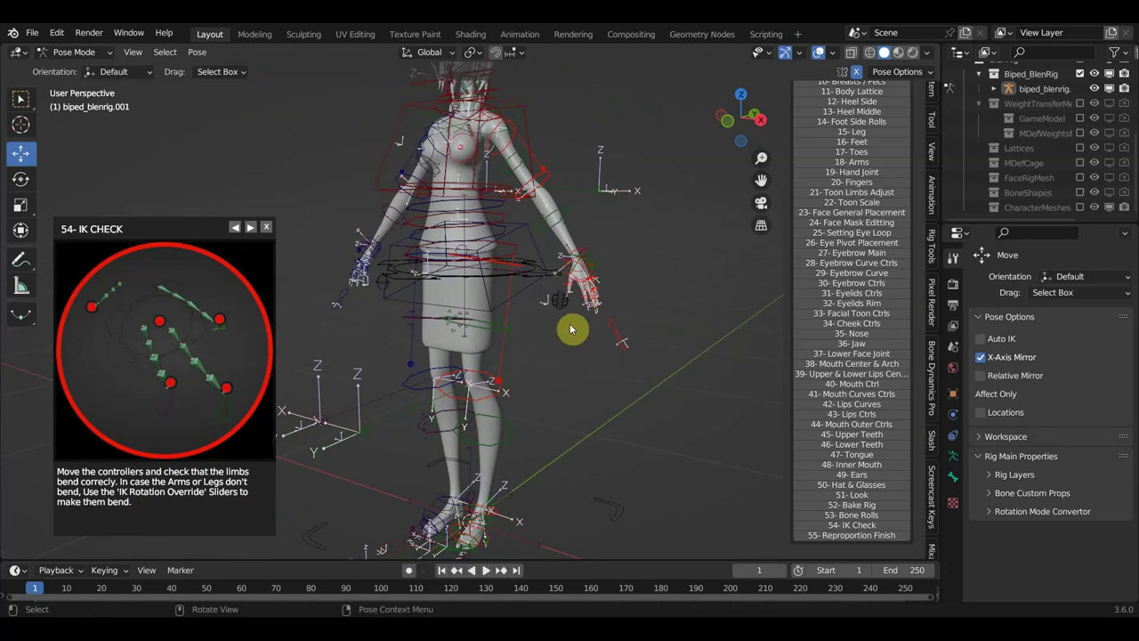
In front view, move the left hand control and hand_accessory_L to test the arm.
key("KP_1")
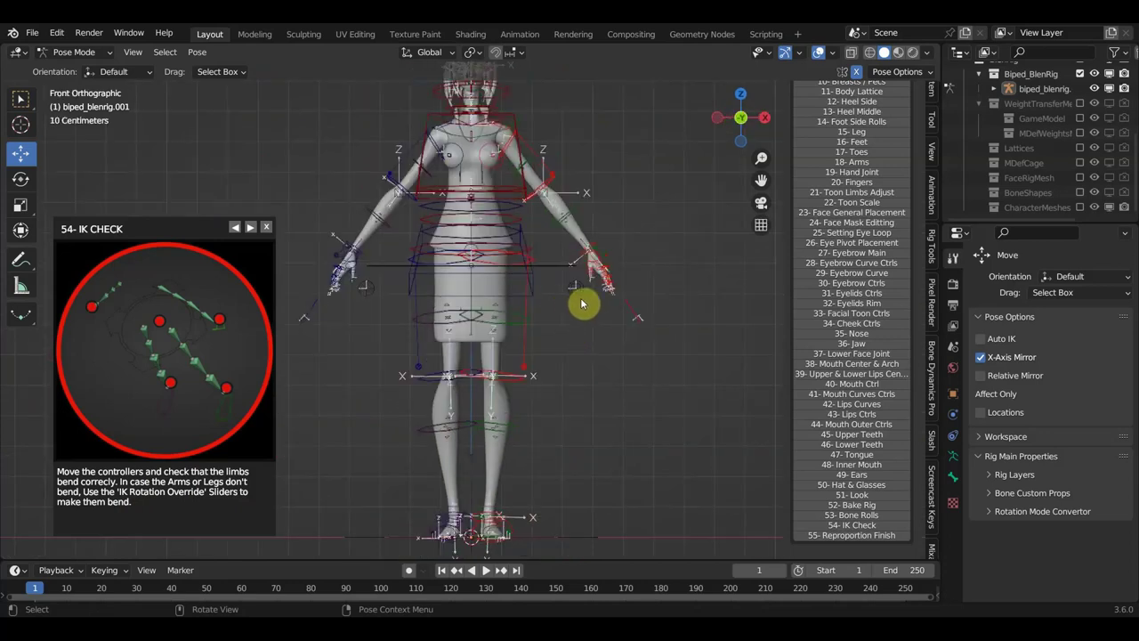
left_click(581, 295)
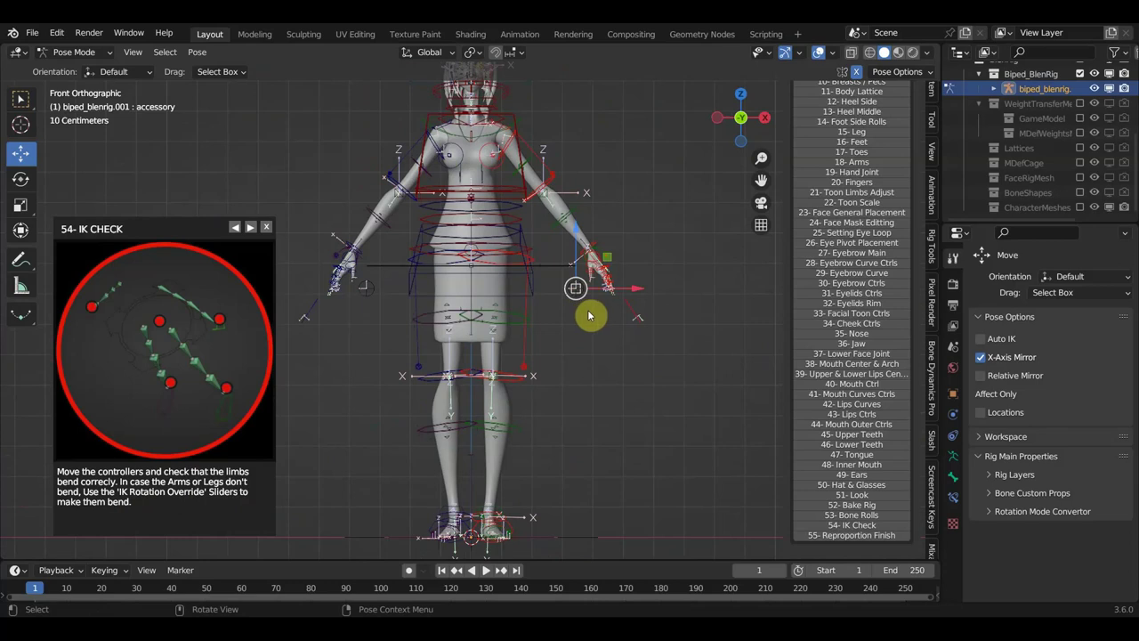
key("g")
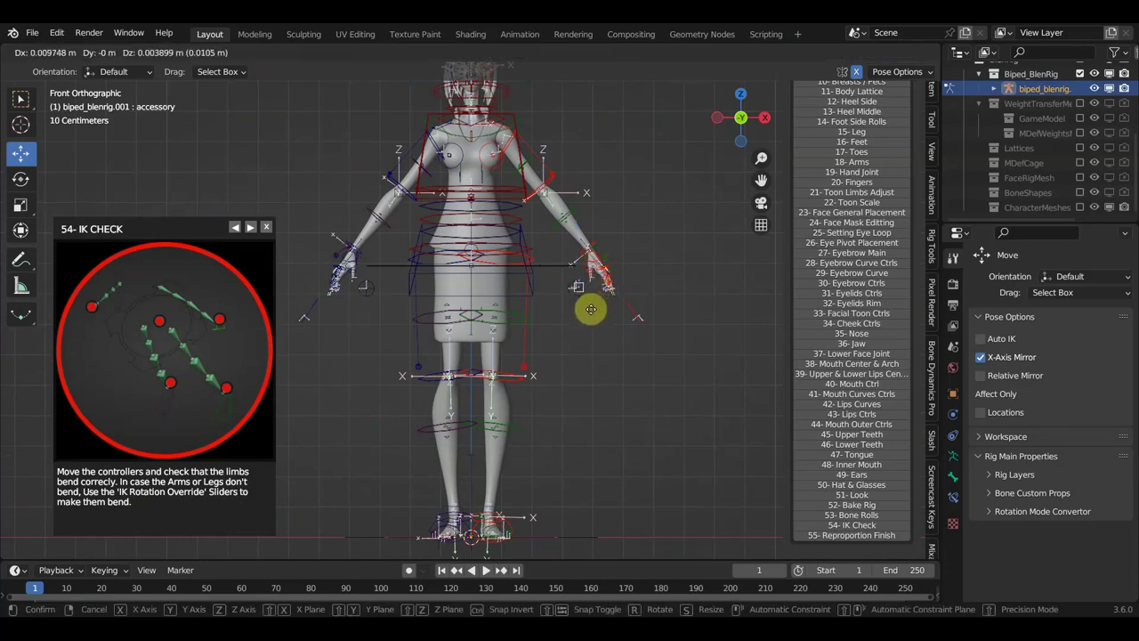
left_click(590, 313)
scroll(589, 313, "up", 4)
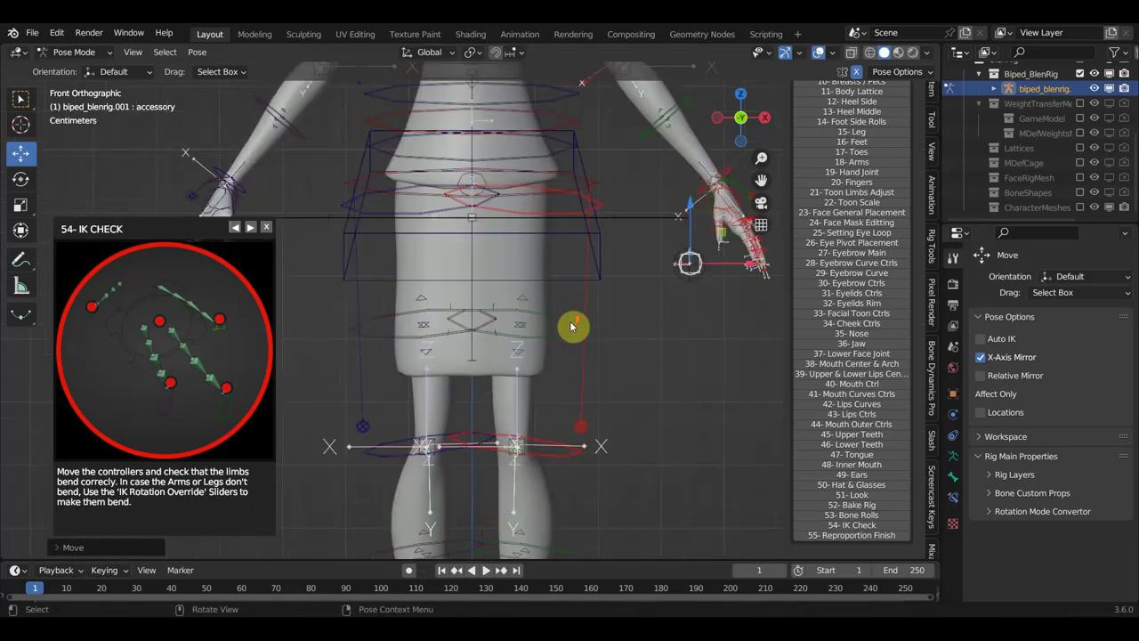
left_click(687, 267)
scroll(681, 281, "down", 3)
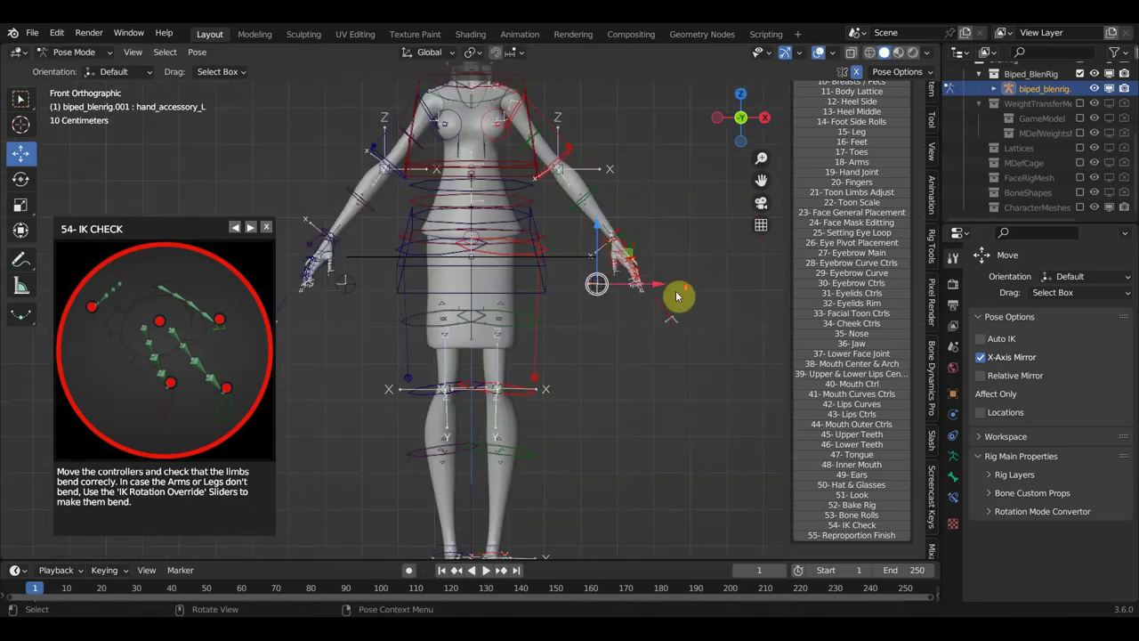
key("g")
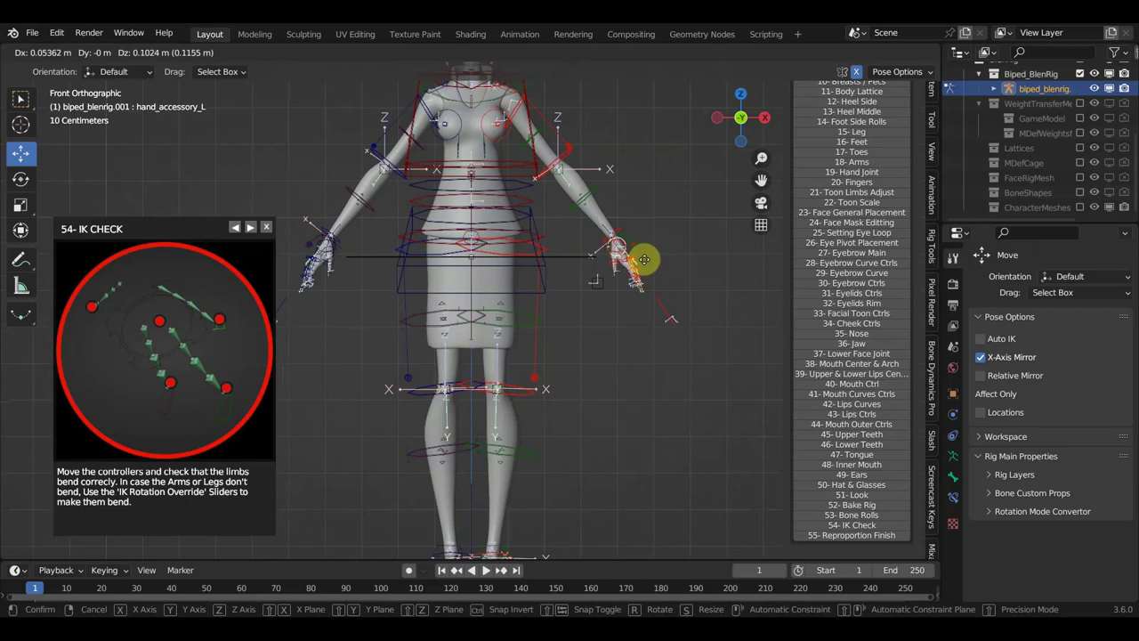
left_click(647, 266)
Nudge the thigh_fk_ctrl_L control to test the leg, then undo the move.
scroll(552, 418, "down", 1)
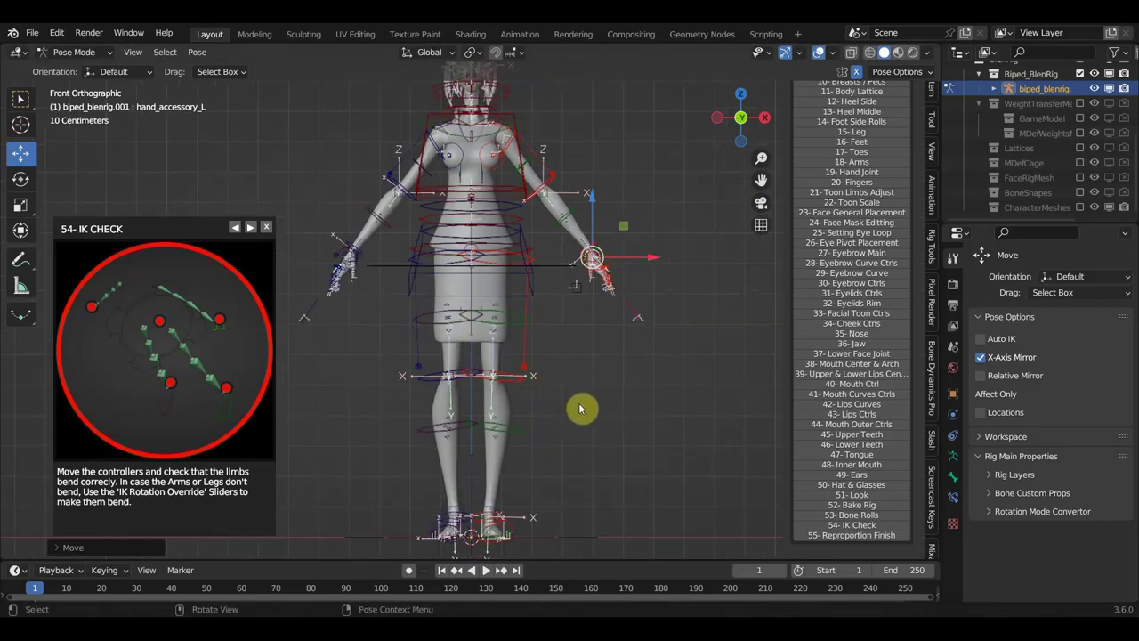
scroll(577, 391, "down", 2, "shift")
scroll(592, 405, "down", 2, "shift")
scroll(573, 398, "up", 2)
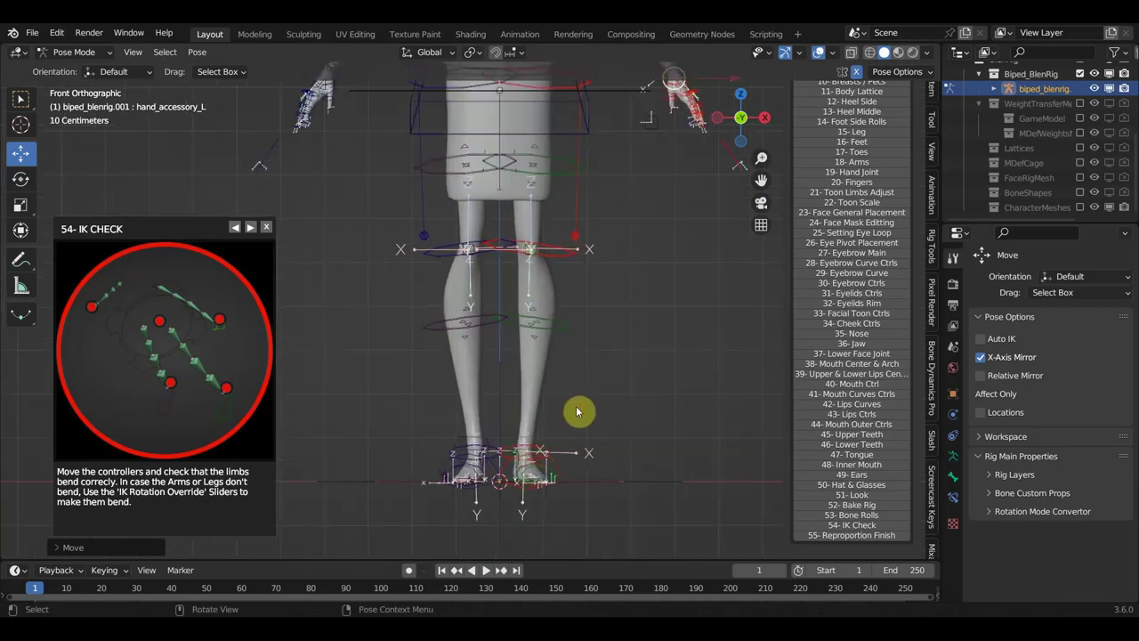
mouse_move(590, 415)
middle_mouse_down("ctrl")
mouse_move(605, 358)
mouse_move(599, 317)
middle_mouse_up("ctrl")
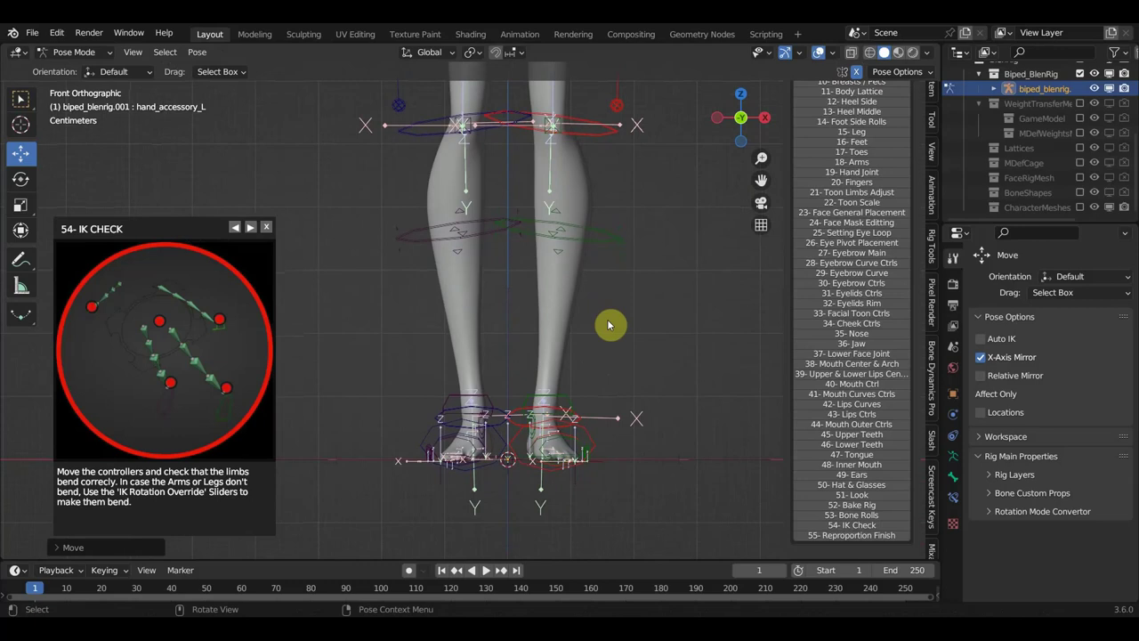
scroll(614, 285, "down", 3)
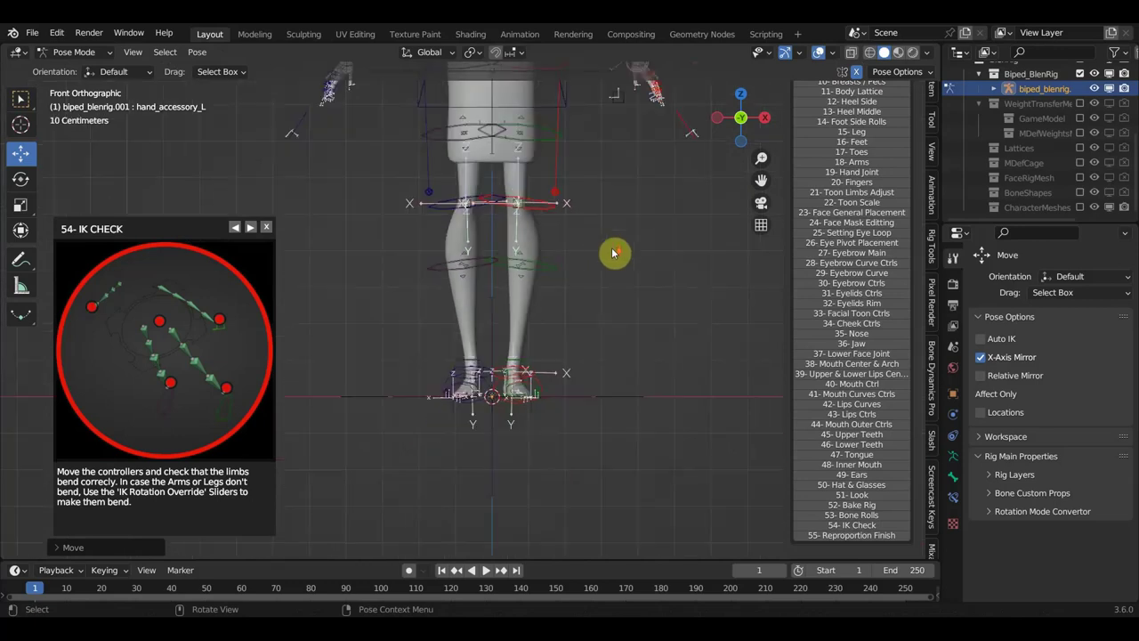
left_click(556, 195)
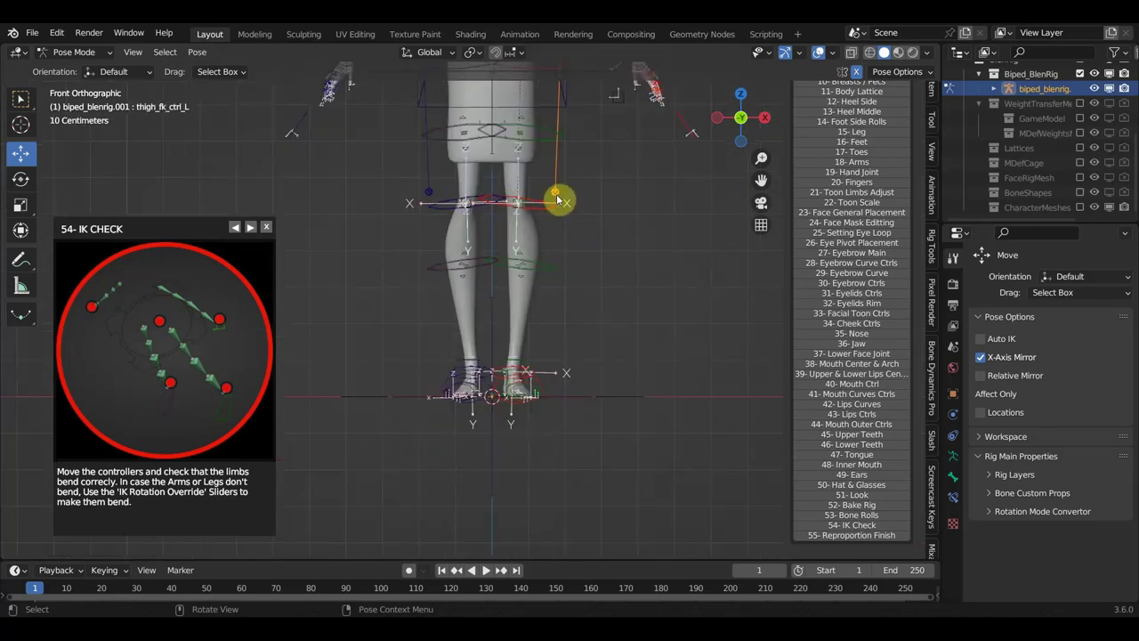
left_click_drag(556, 200, 611, 242)
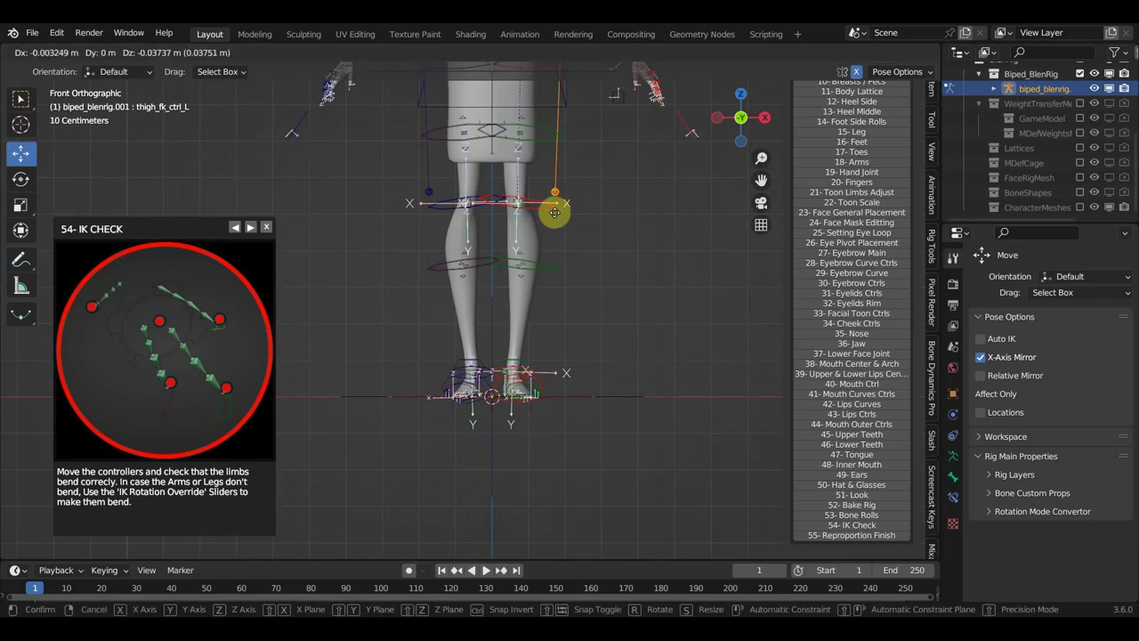
scroll(610, 242, "down", 3)
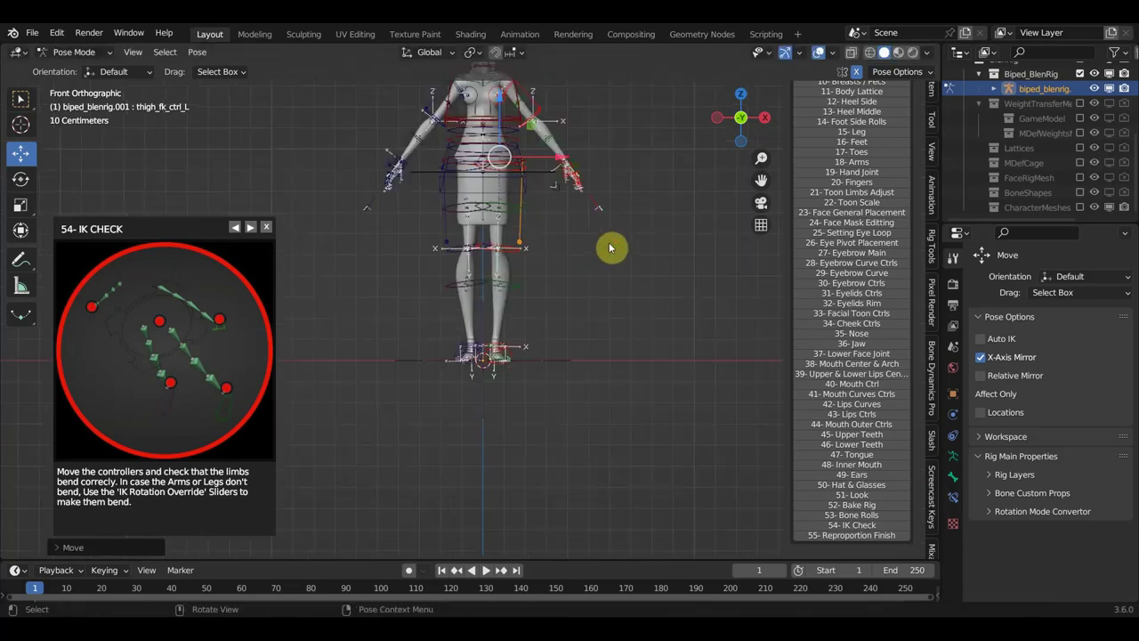
scroll(587, 312, "up", 1)
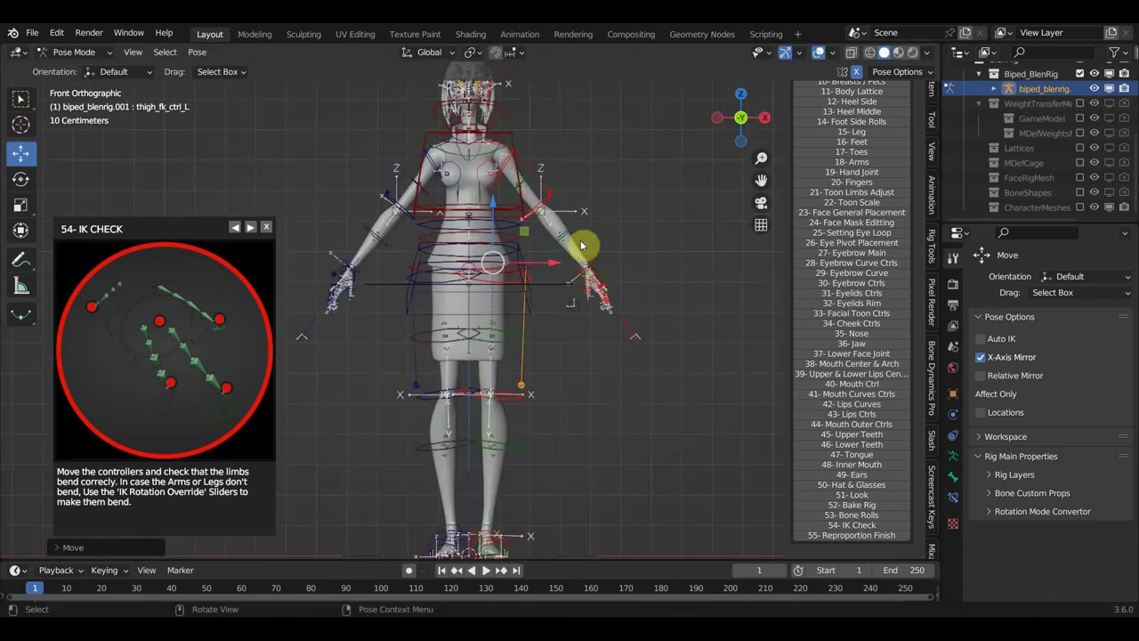
scroll(598, 276, "up", 3)
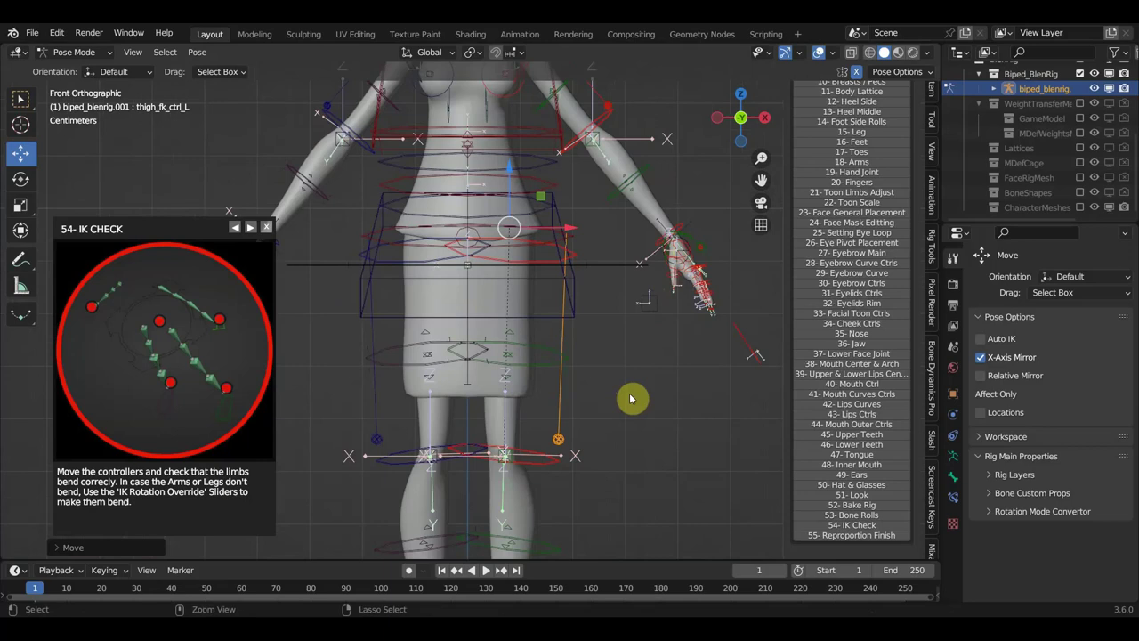
key("ctrl+z")
key("ctrl+z")
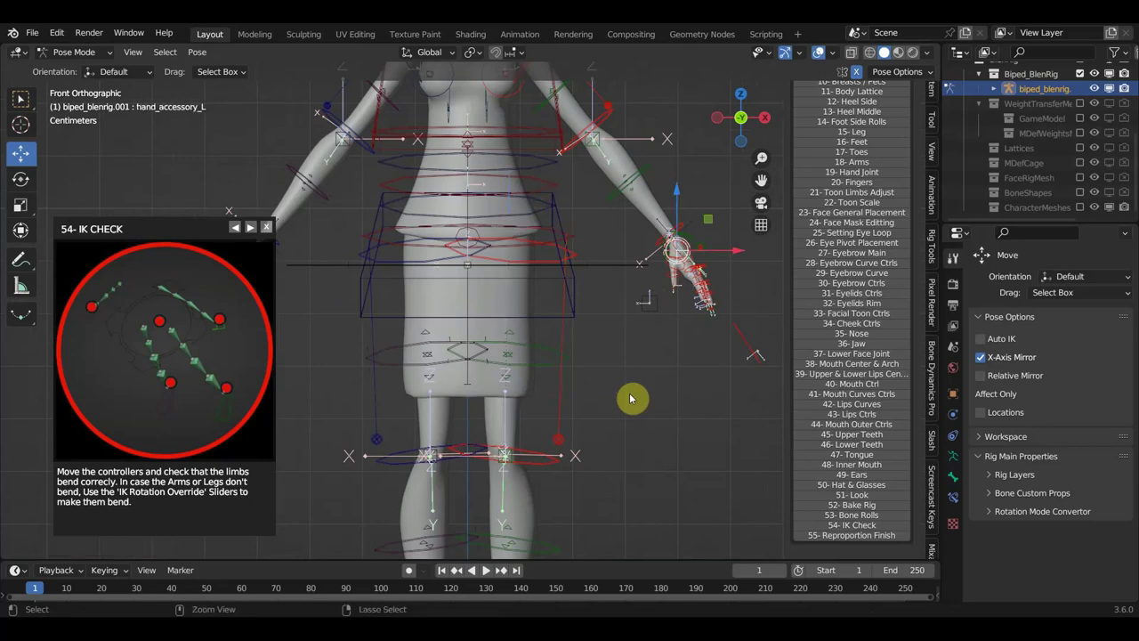
key("ctrl+z")
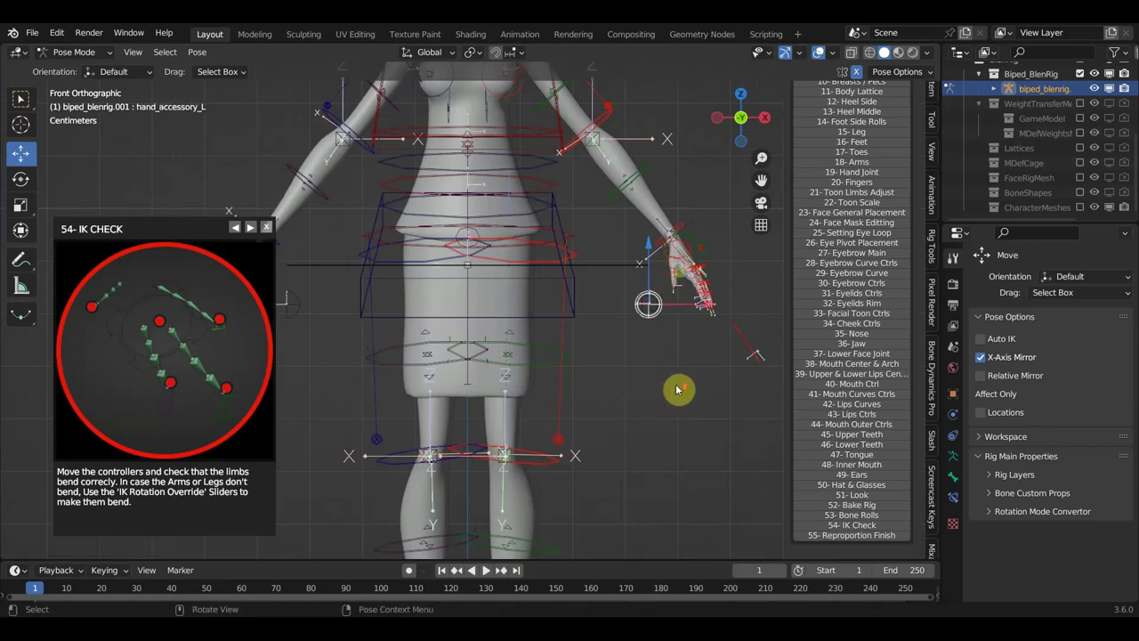
Select the accessory control beside the left hand and show the 0° IK Rotation Override values.
scroll(676, 387, "up", 3)
middle_click_drag(692, 394, 513, 387, "shift")
scroll(678, 365, "up", 2)
left_click(679, 365)
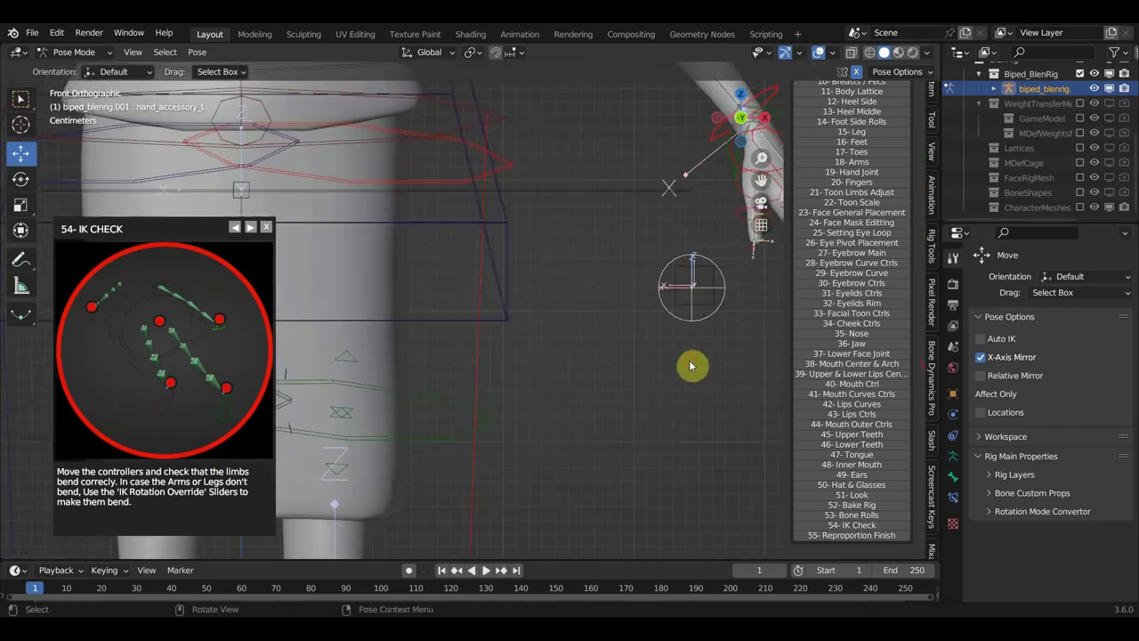
mouse_move(709, 319)
middle_mouse_down()
mouse_move(647, 340)
mouse_move(702, 315)
middle_mouse_up()
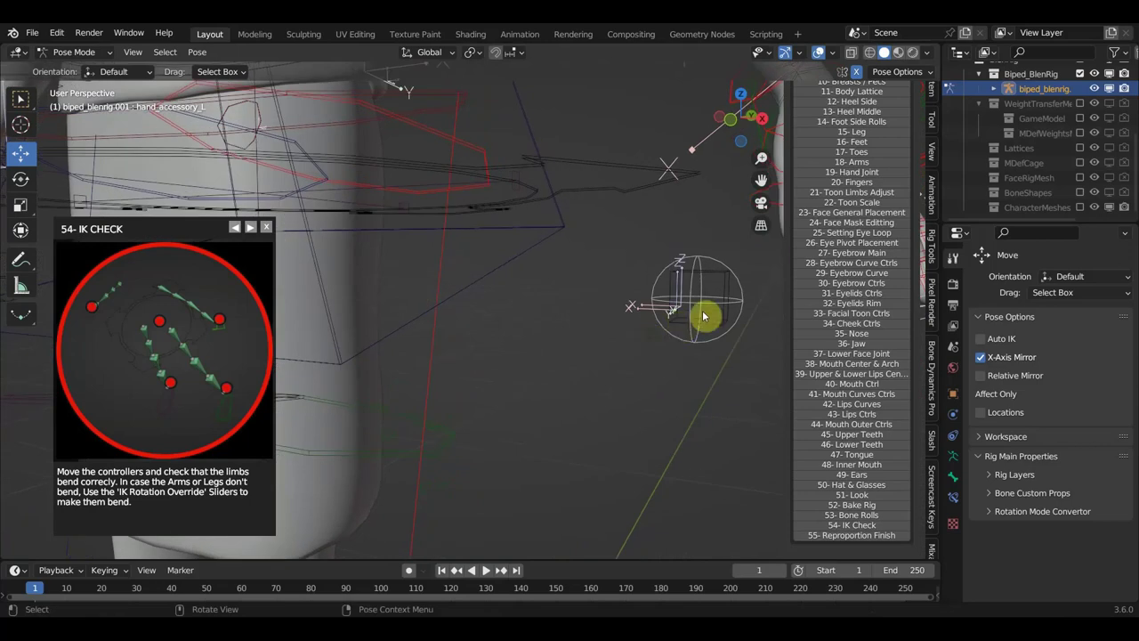
left_click(728, 294)
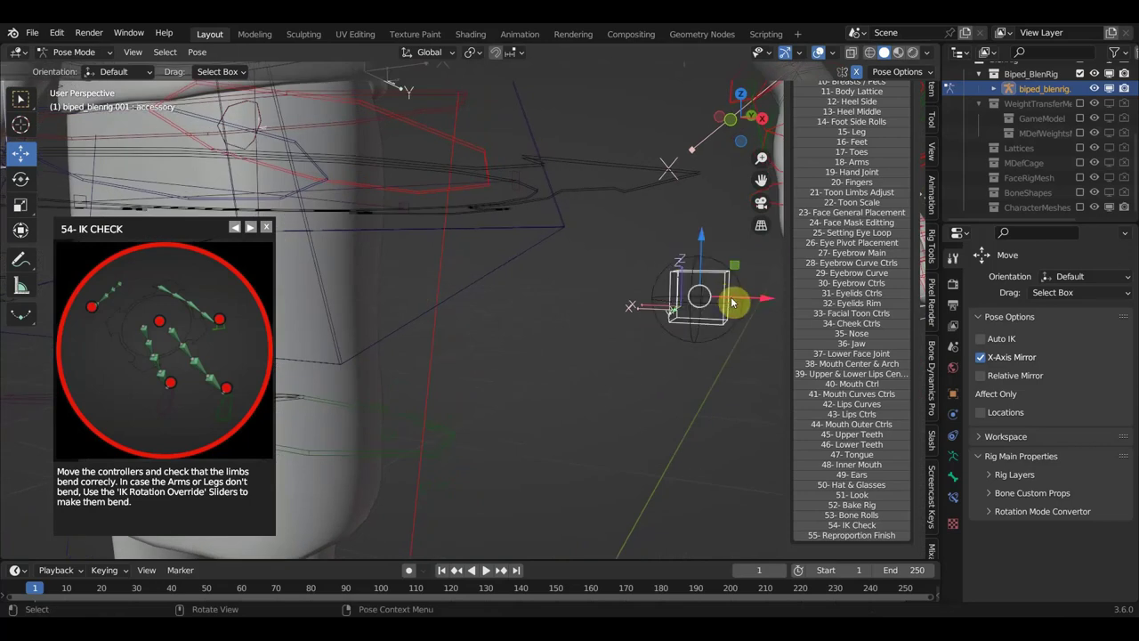
scroll(733, 297, "down", 3)
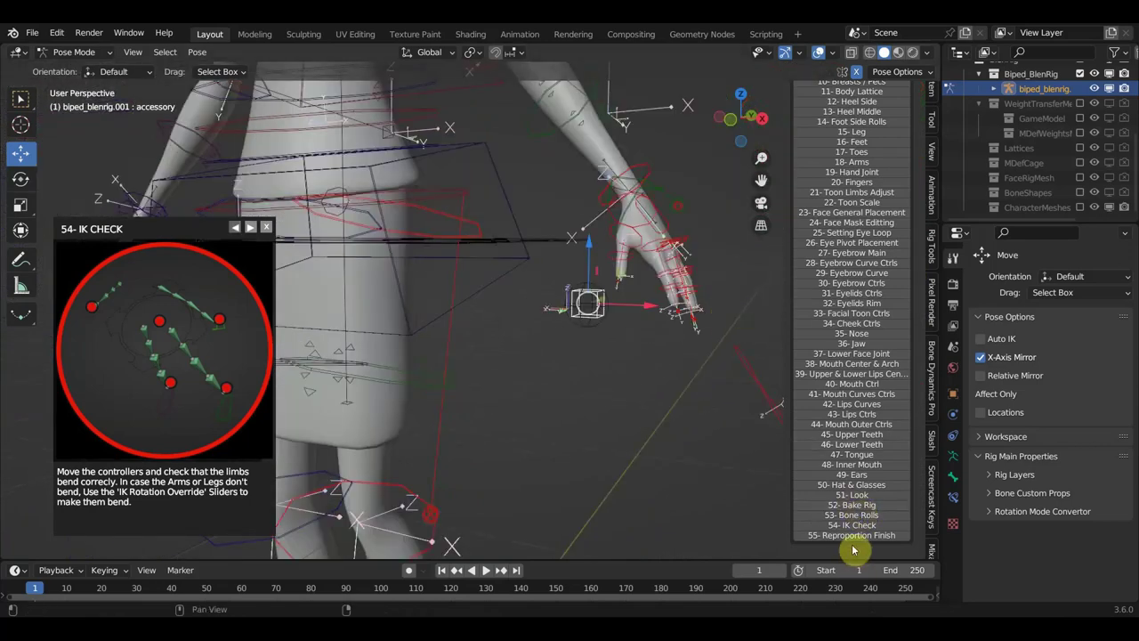
scroll(870, 539, "down", 4)
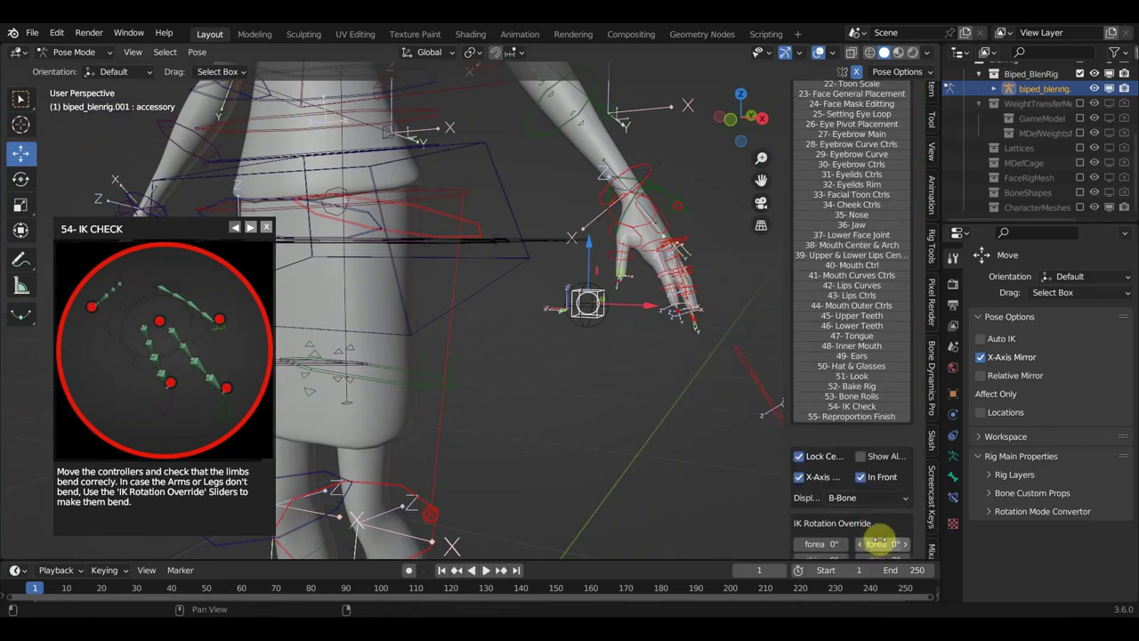
scroll(885, 534, "down", 1)
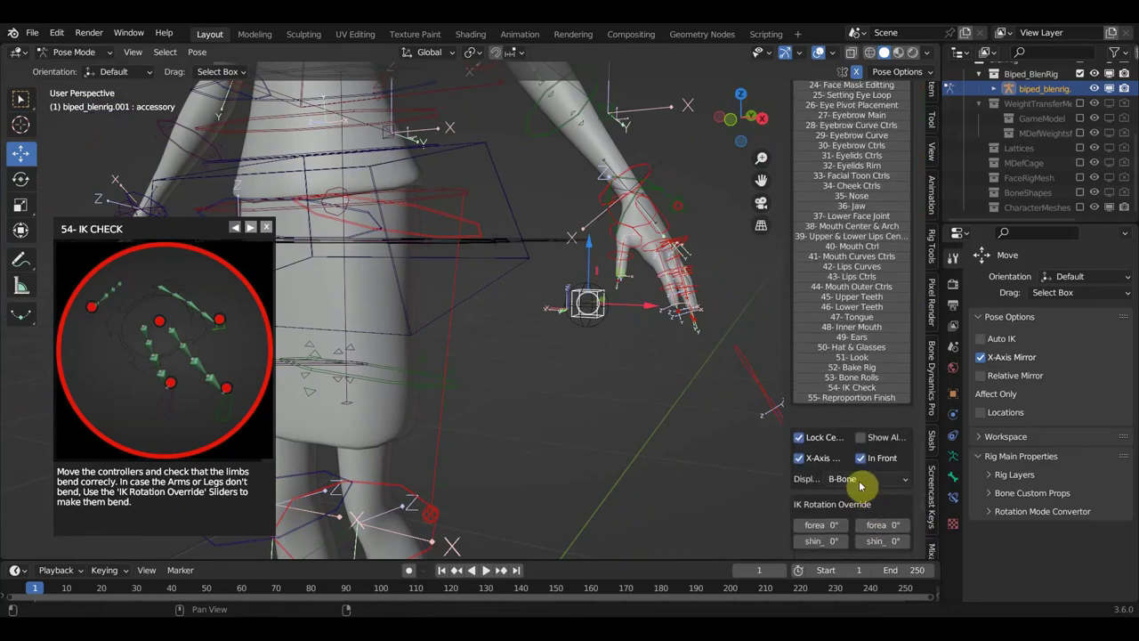
Advance the guide to step 55, Reproportion Finish, and orbit around the character.
left_click(871, 398)
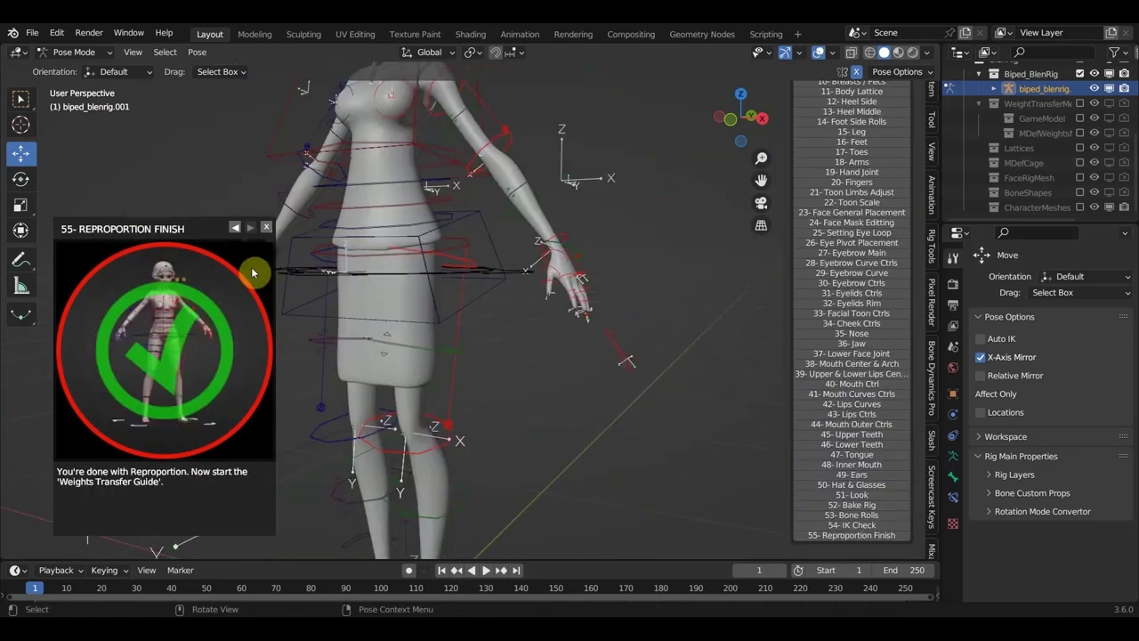
scroll(407, 350, "down", 2)
scroll(427, 356, "down", 2)
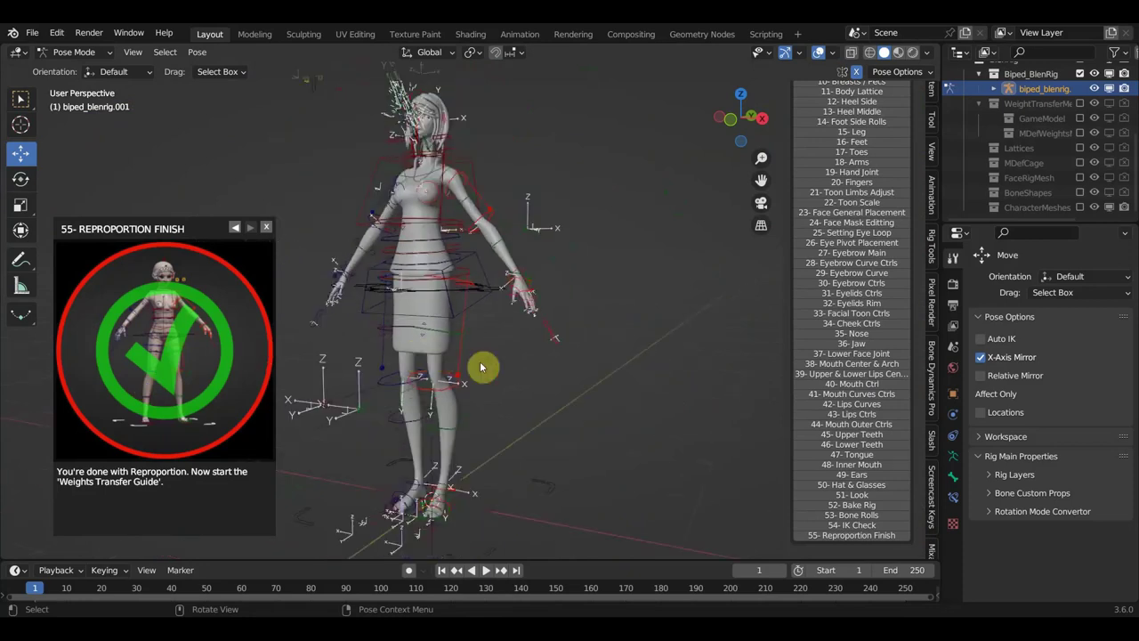
middle_click_drag(620, 378, 653, 508)
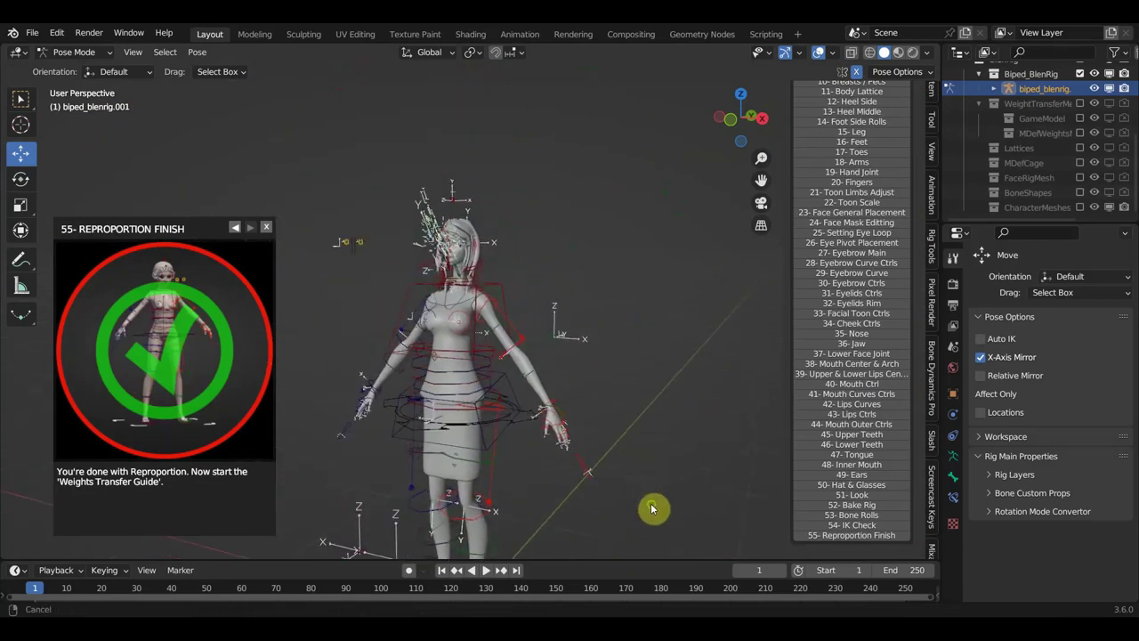
scroll(653, 508, "up", 3)
mouse_move(651, 465)
middle_mouse_down()
mouse_move(546, 475)
mouse_move(590, 351)
mouse_move(673, 563)
mouse_move(632, 518)
mouse_move(618, 475)
mouse_move(770, 472)
mouse_move(668, 491)
mouse_move(752, 488)
mouse_move(700, 478)
middle_mouse_up()
scroll(632, 518, "up", 2)
scroll(618, 503, "up", 2)
Lift the head_fk control slightly, then box-select the bones around the face.
left_click(570, 405)
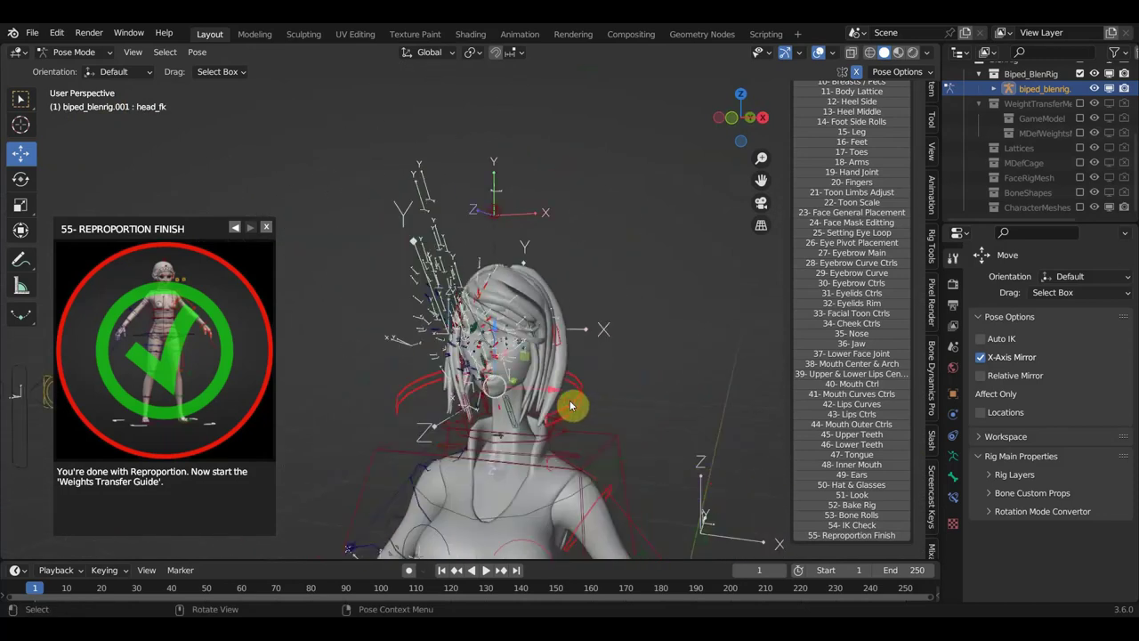
key("g")
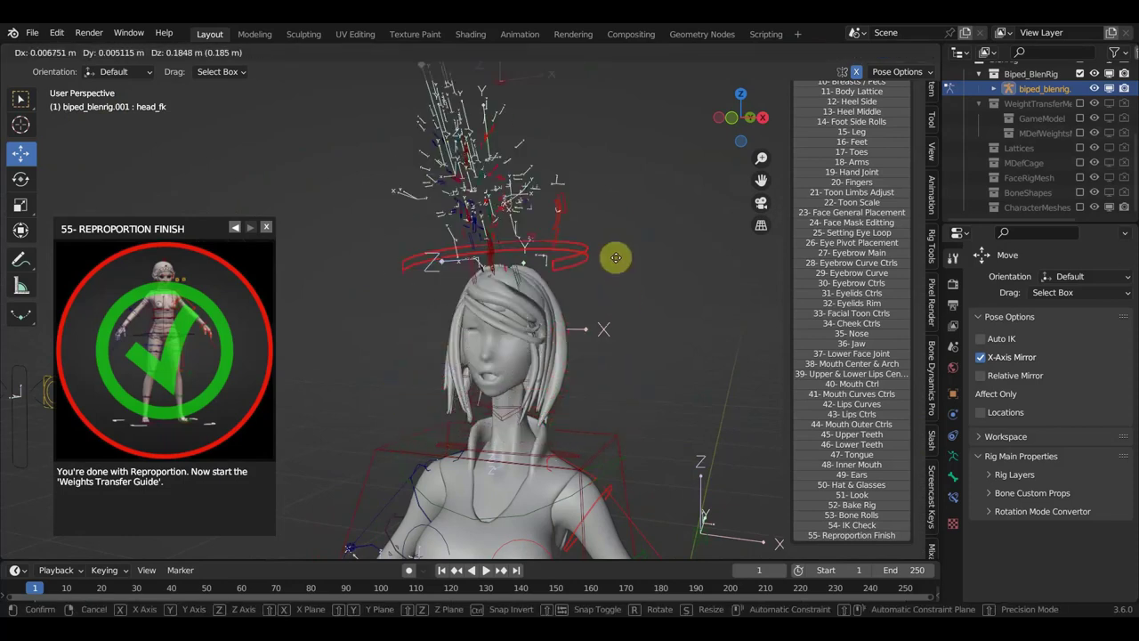
left_click(649, 396)
middle_click_drag(650, 401, 541, 407)
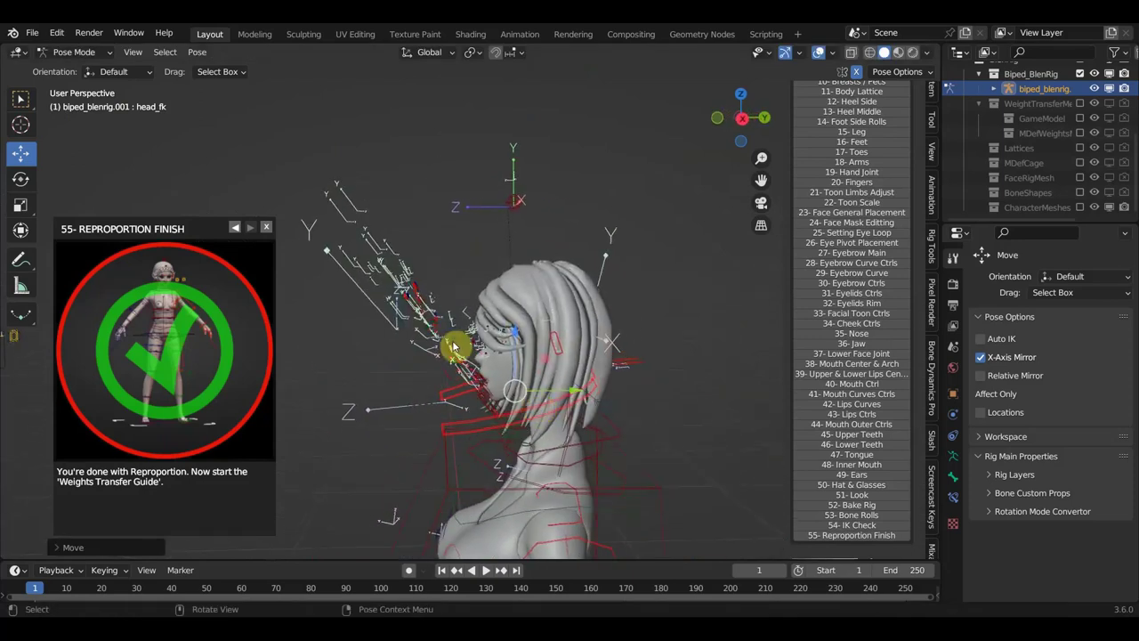
left_click_drag(293, 148, 479, 404)
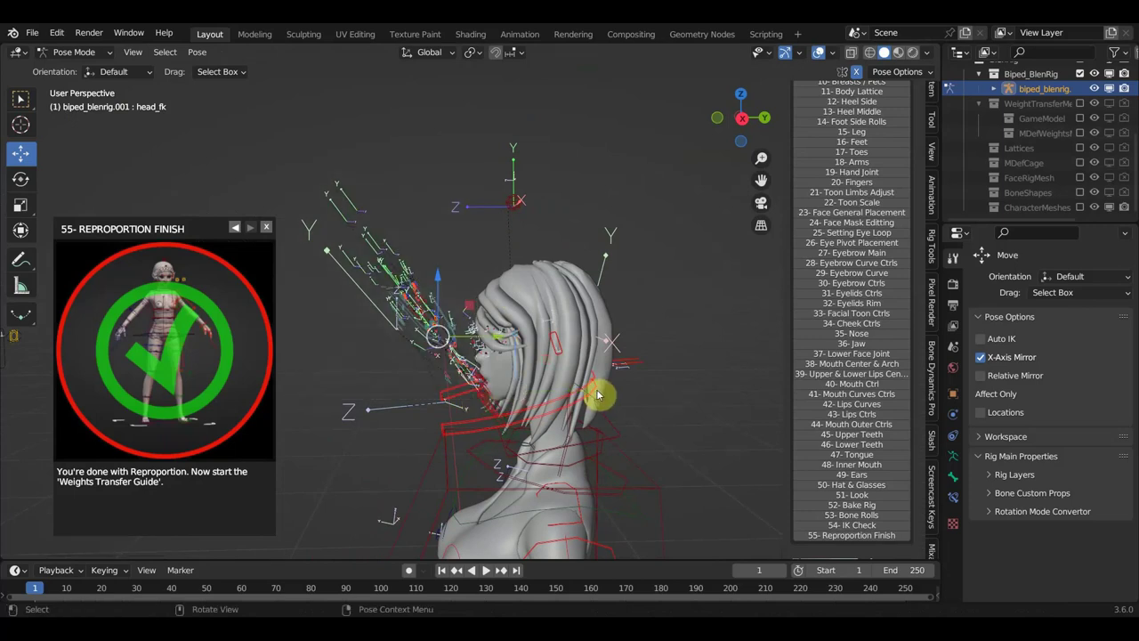
scroll(890, 378, "up", 5)
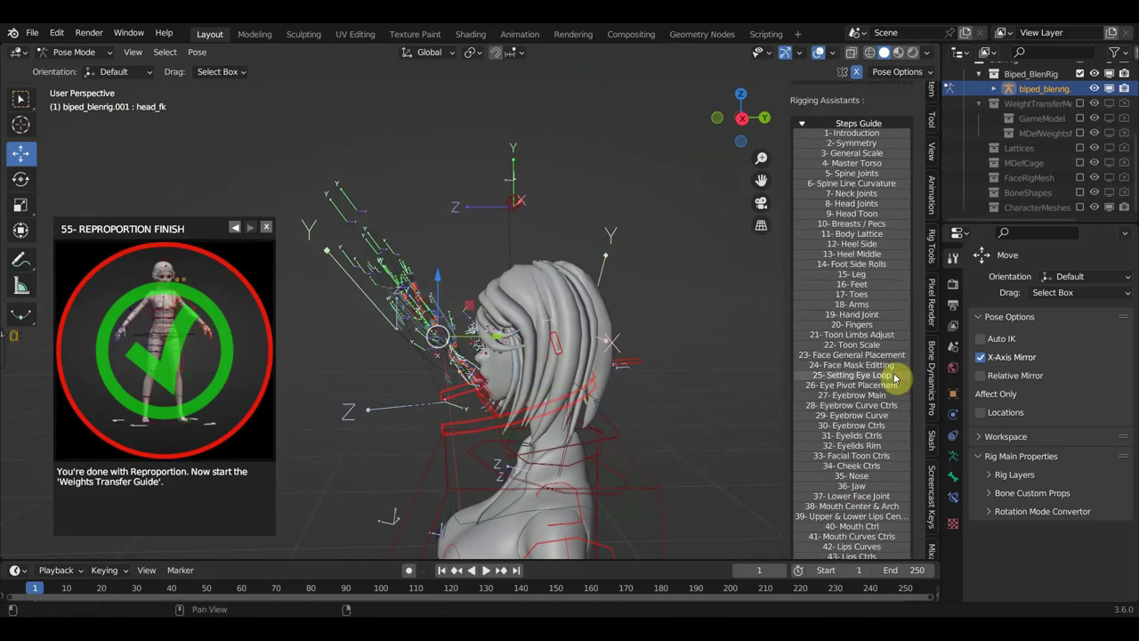
Switch to the rig's body settings, expand Automated Movement, and scroll to Rigging & Baking.
scroll(894, 379, "up", 5)
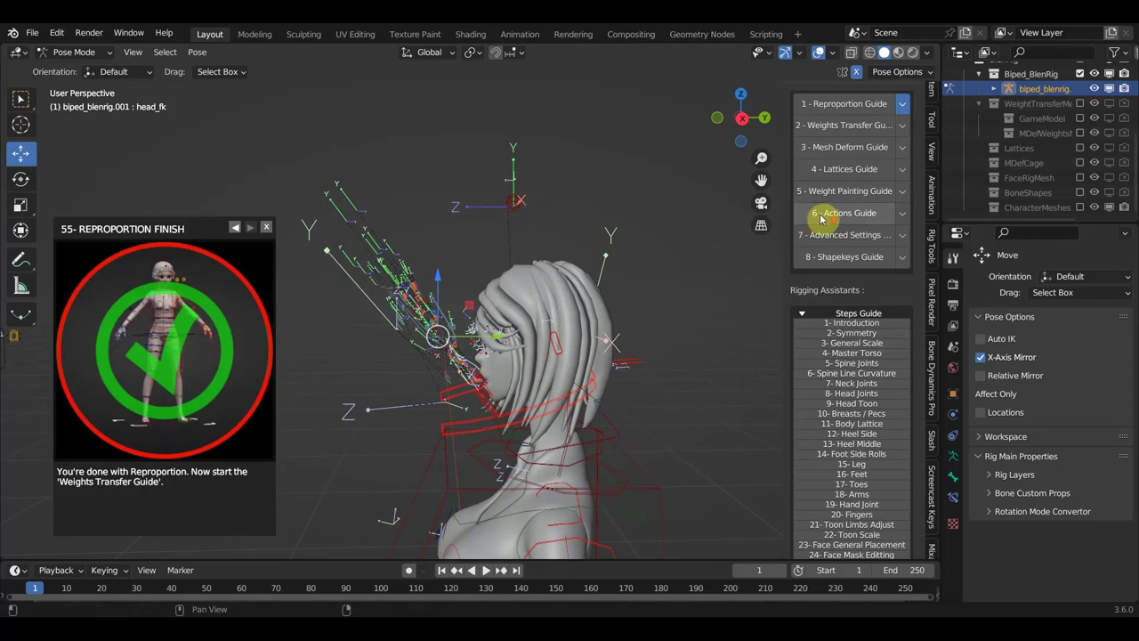
scroll(821, 217, "up", 2)
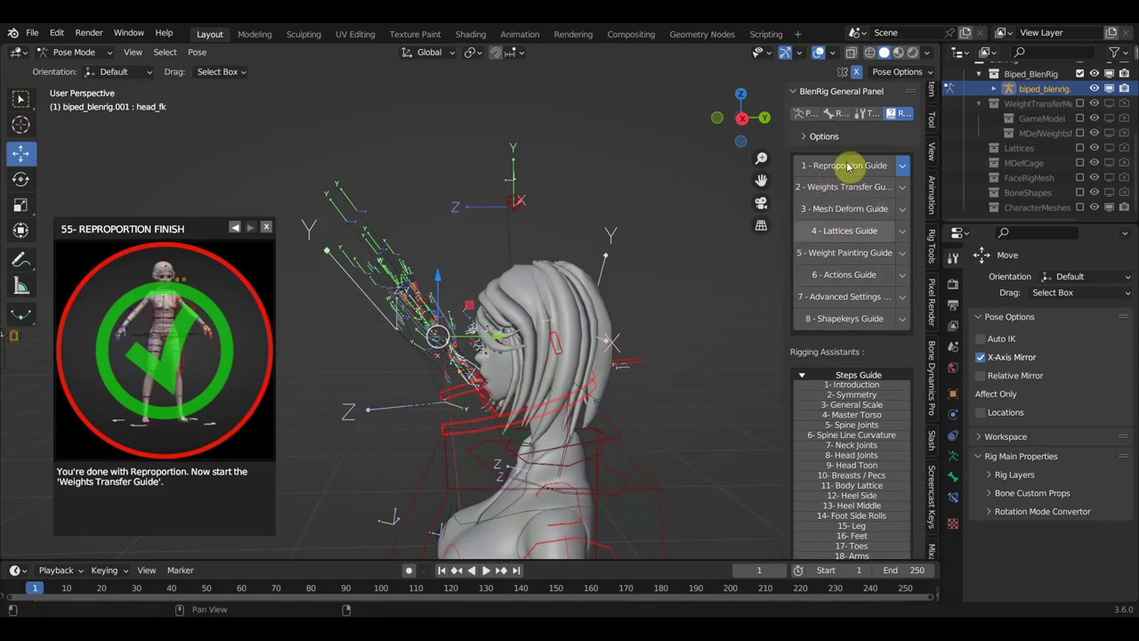
left_click(867, 113)
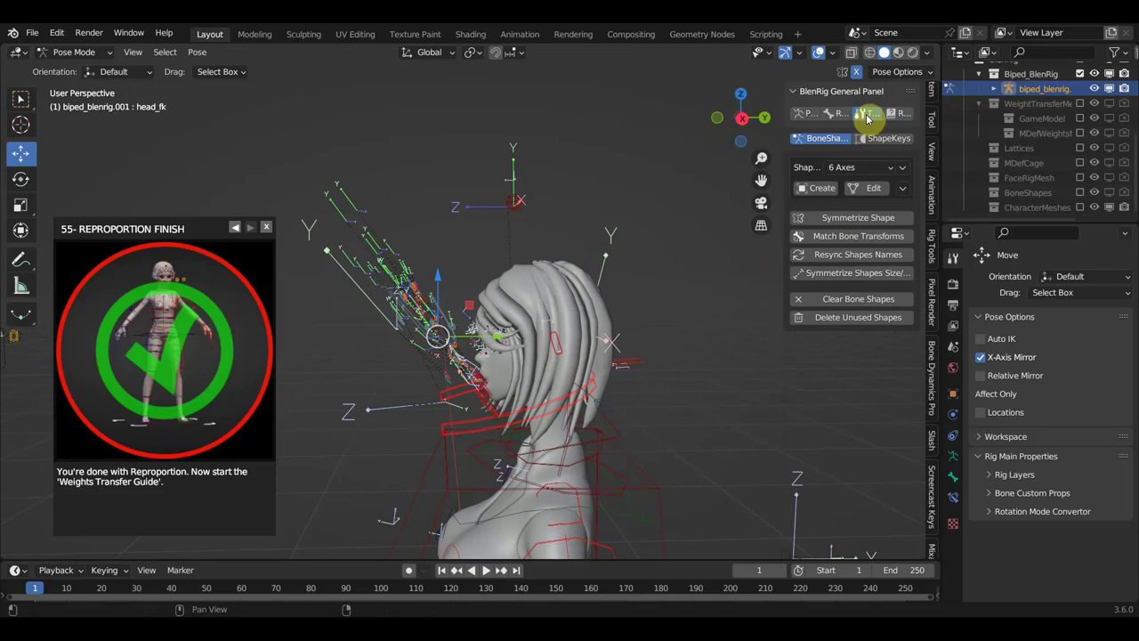
left_click(832, 115)
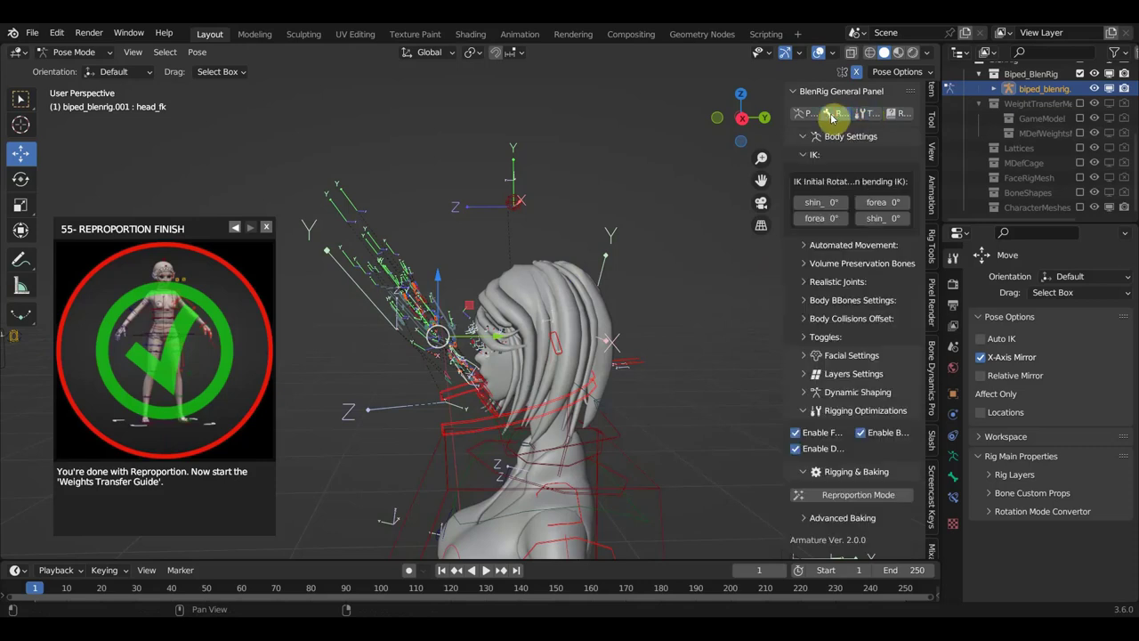
left_click(808, 246)
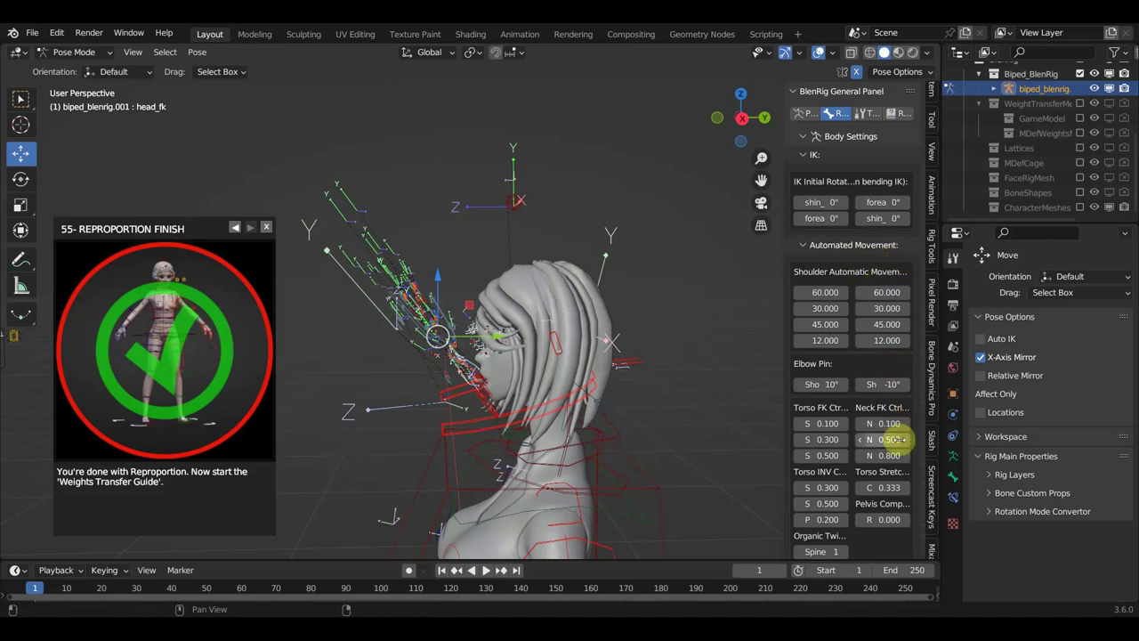
scroll(878, 427, "down", 4)
scroll(885, 439, "down", 2)
scroll(881, 445, "down", 5)
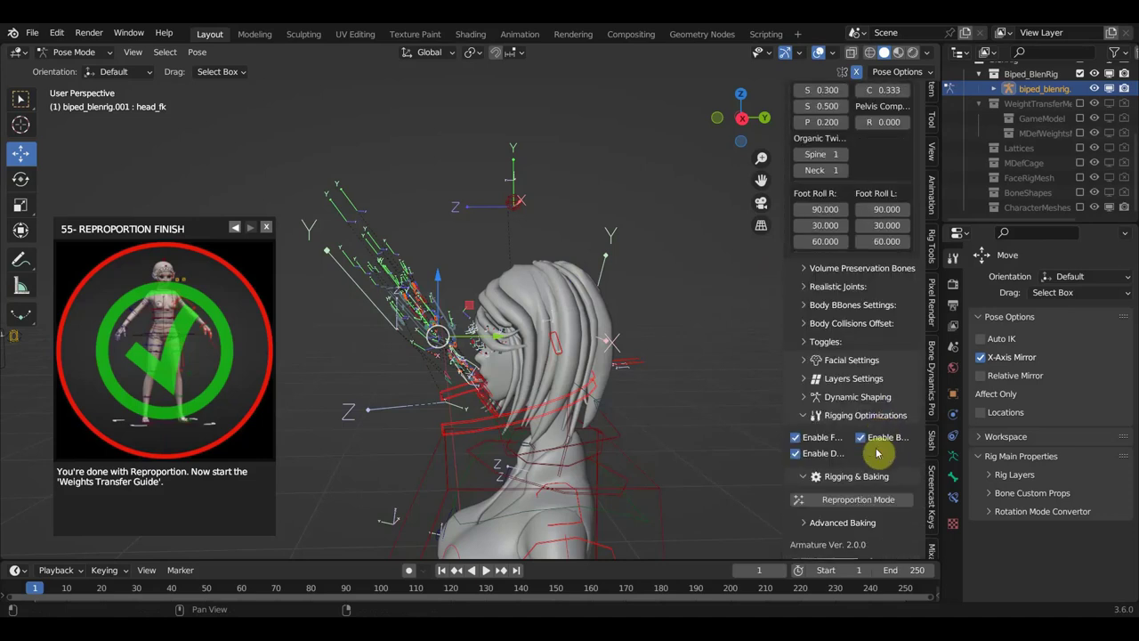
Enable Reproportion Mode and run Bake All until the first baking part finishes.
left_click(854, 500)
middle_click_drag(614, 397, 716, 392)
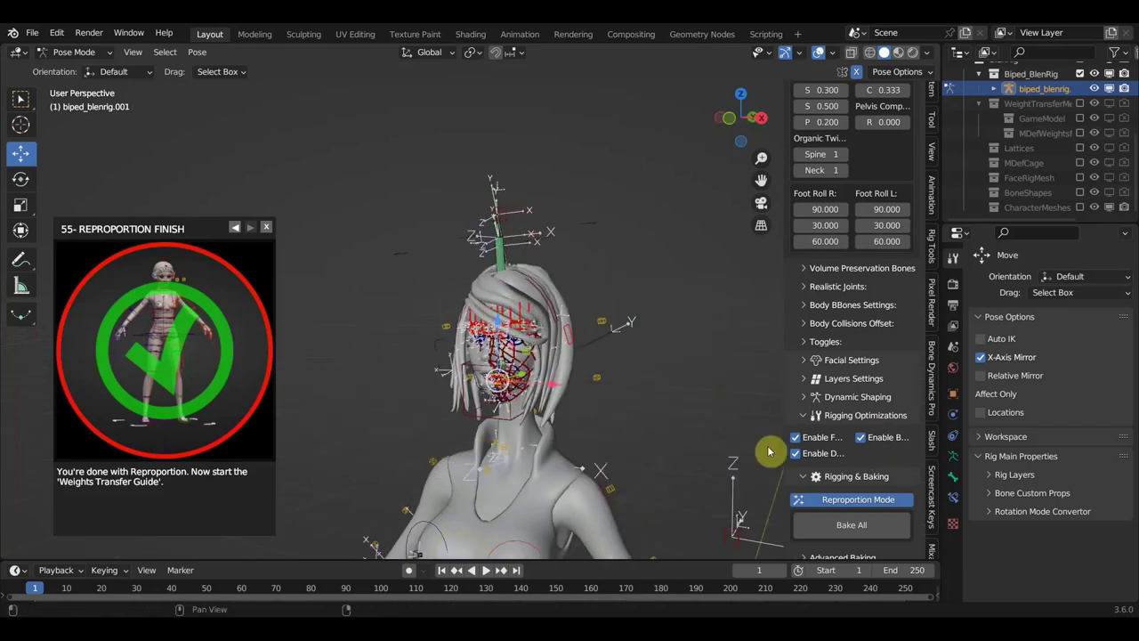
left_click(807, 525)
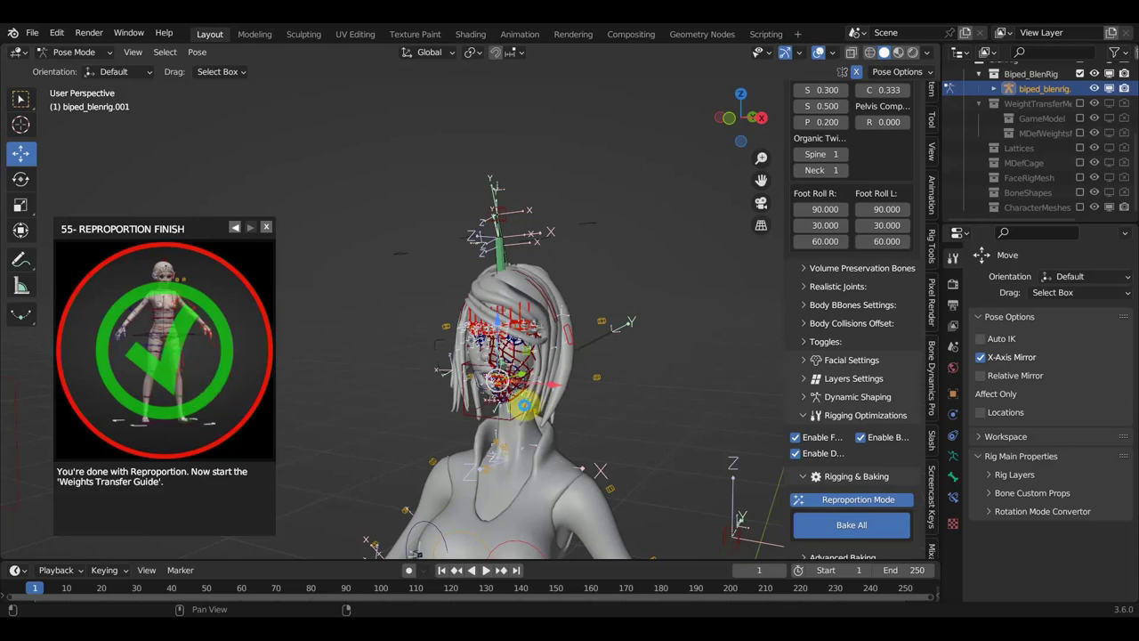
scroll(603, 397, "down", 3)
scroll(584, 400, "down", 2)
Orbit and zoom to frame the character's head and torso up close.
mouse_move(587, 399)
middle_mouse_down()
mouse_move(655, 398)
mouse_move(648, 197)
middle_mouse_up()
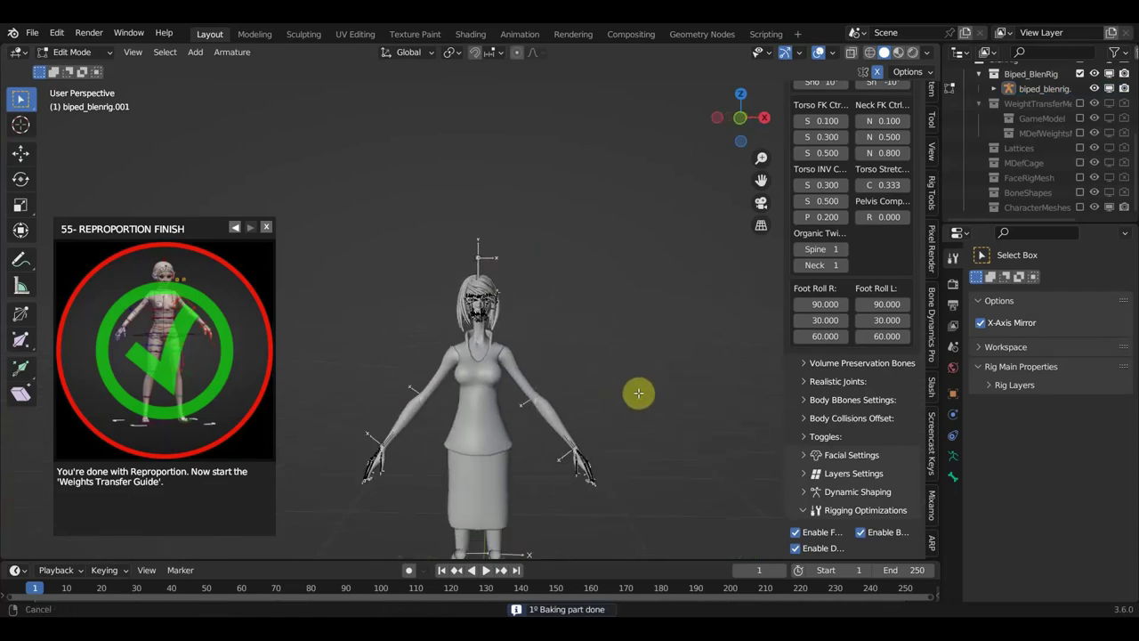
scroll(600, 381, "up", 2)
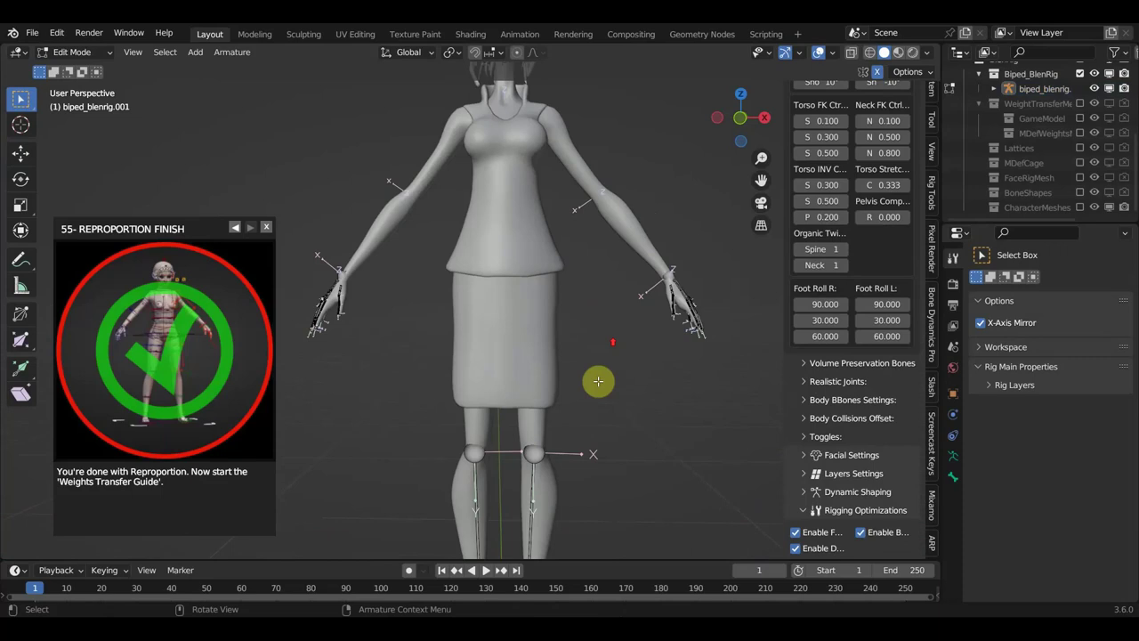
scroll(603, 272, "up", 2)
scroll(600, 317, "down", 2)
scroll(572, 280, "down", 2)
mouse_move(551, 275)
middle_mouse_down()
mouse_move(533, 483)
mouse_move(554, 539)
middle_mouse_up()
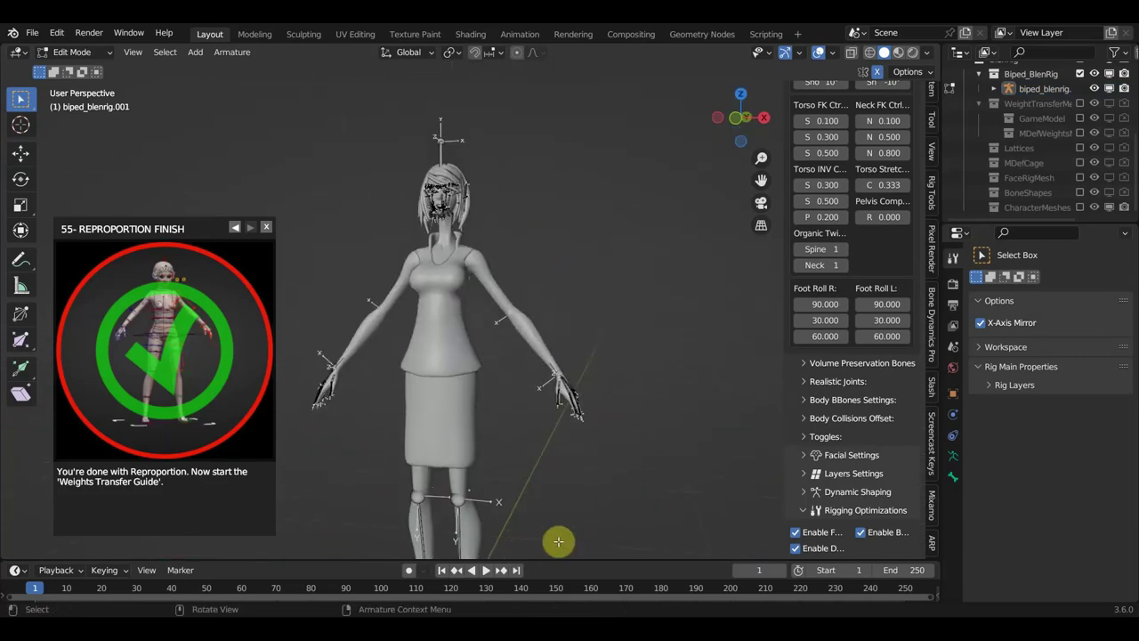
scroll(541, 325, "up", 2)
mouse_move(540, 363)
middle_mouse_down()
mouse_move(554, 509)
mouse_move(710, 410)
mouse_move(623, 419)
mouse_move(592, 406)
mouse_move(691, 409)
mouse_move(649, 427)
mouse_move(666, 255)
middle_mouse_up()
scroll(554, 509, "up", 3)
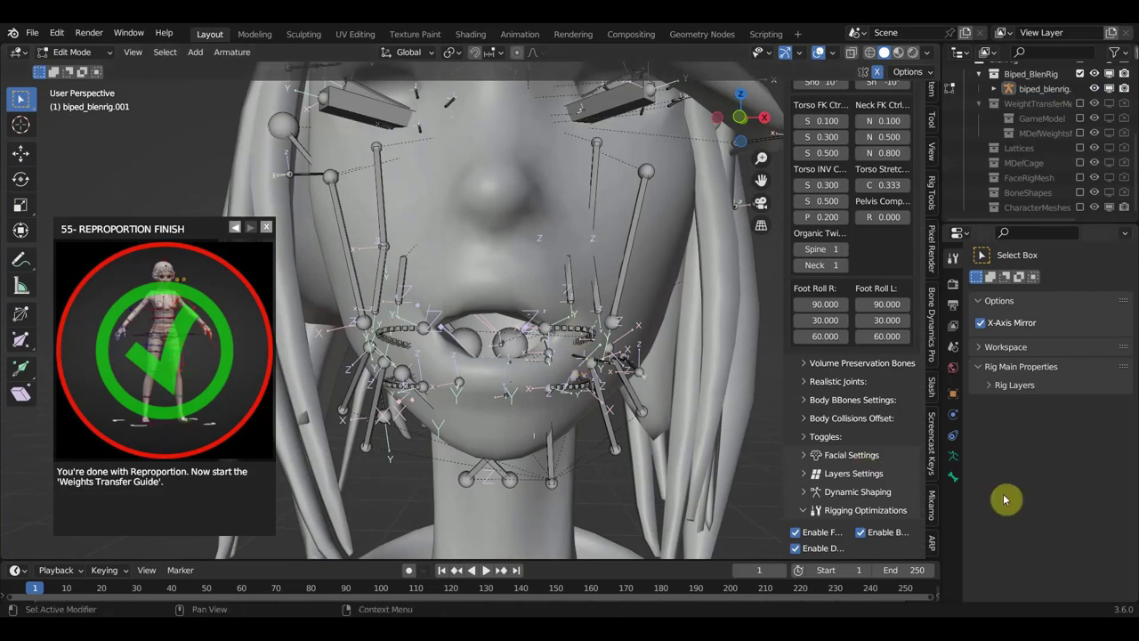
Enable In Front in the armature's Viewport Display so bones draw over the mesh.
left_click(953, 456)
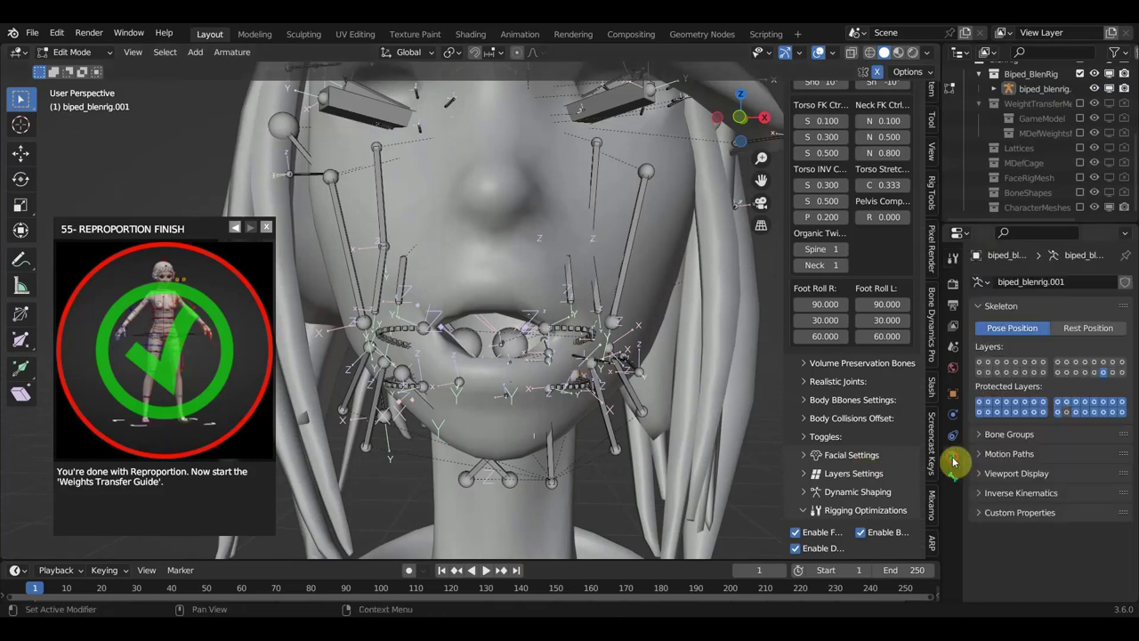
left_click(1030, 495)
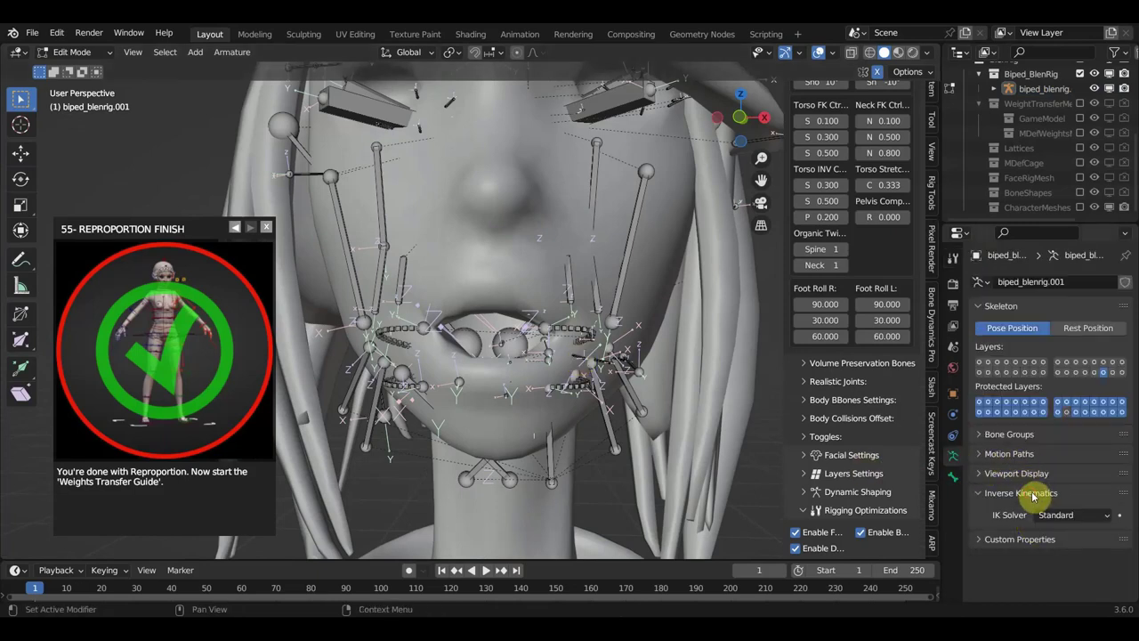
left_click(1020, 482)
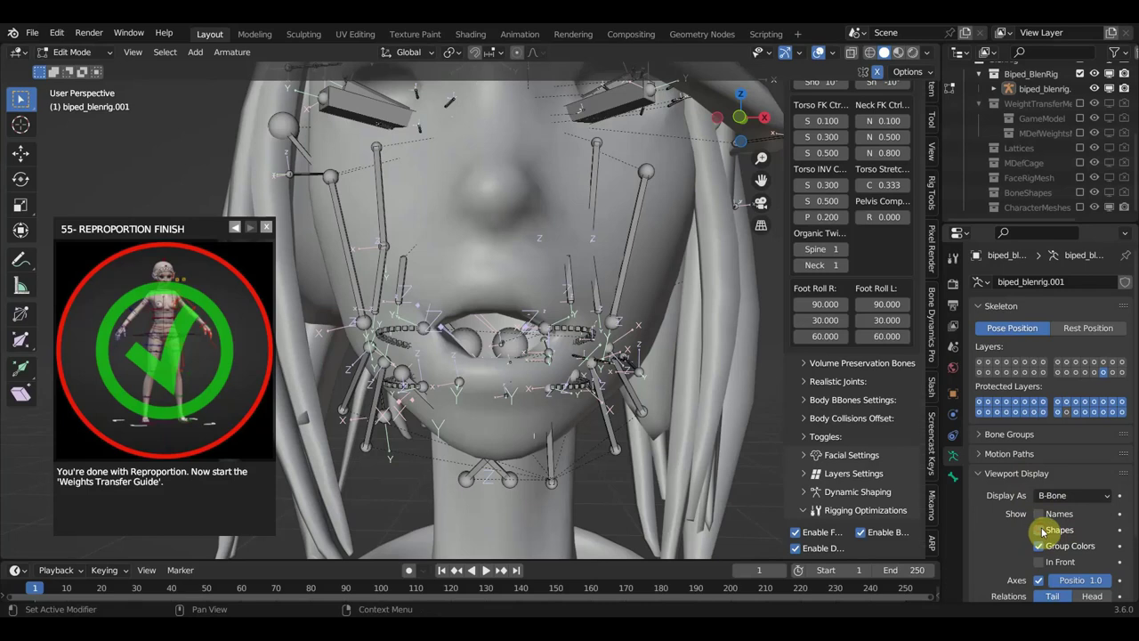
left_click(1039, 563)
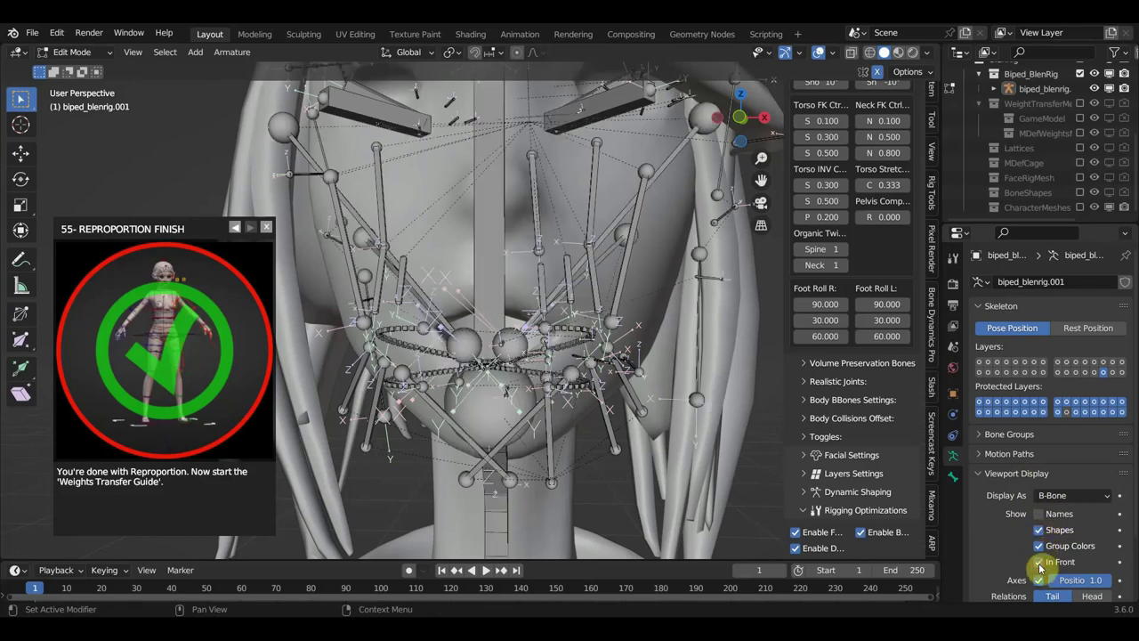
scroll(657, 419, "down", 3)
scroll(658, 419, "down", 3)
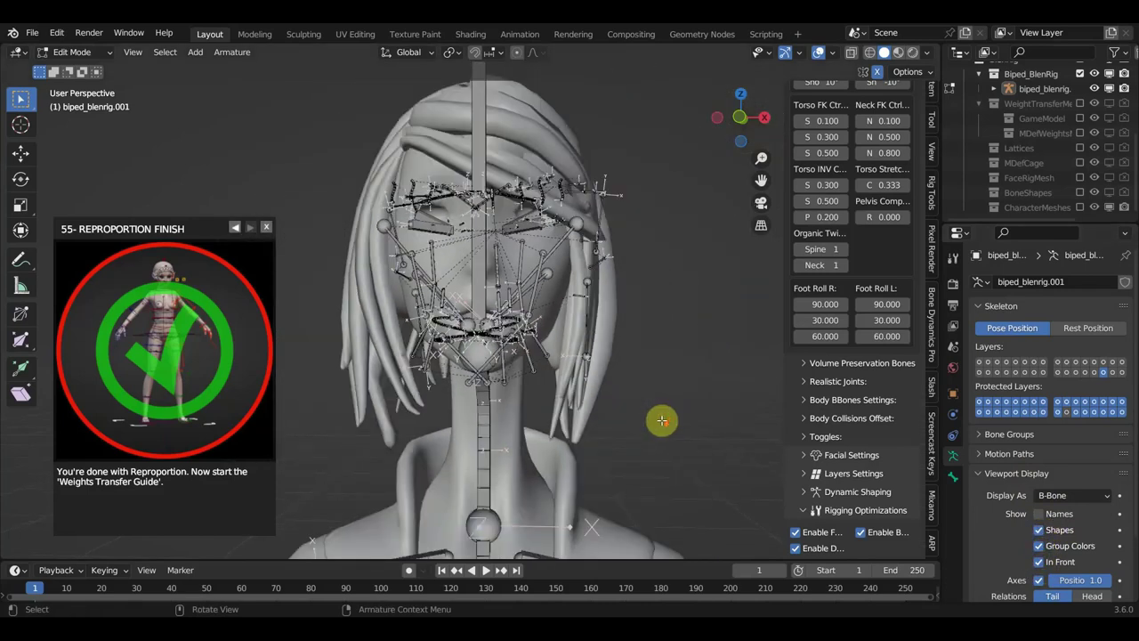
scroll(872, 534, "down", 3)
scroll(874, 532, "down", 1)
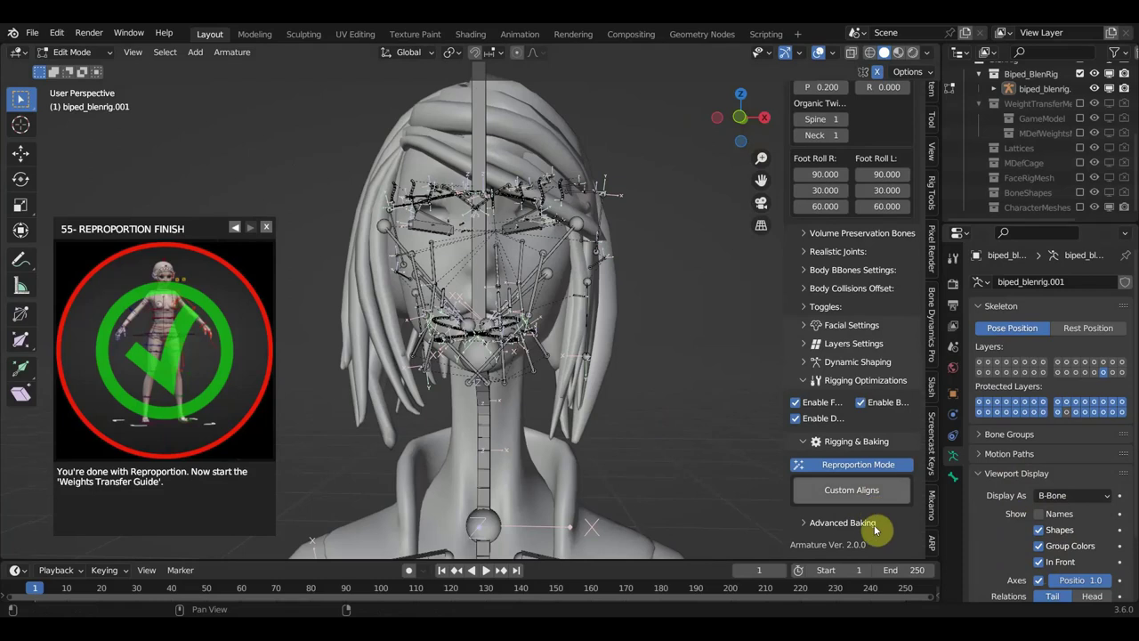
Realign the face and body bones to the character and check them from the side.
left_click(876, 496)
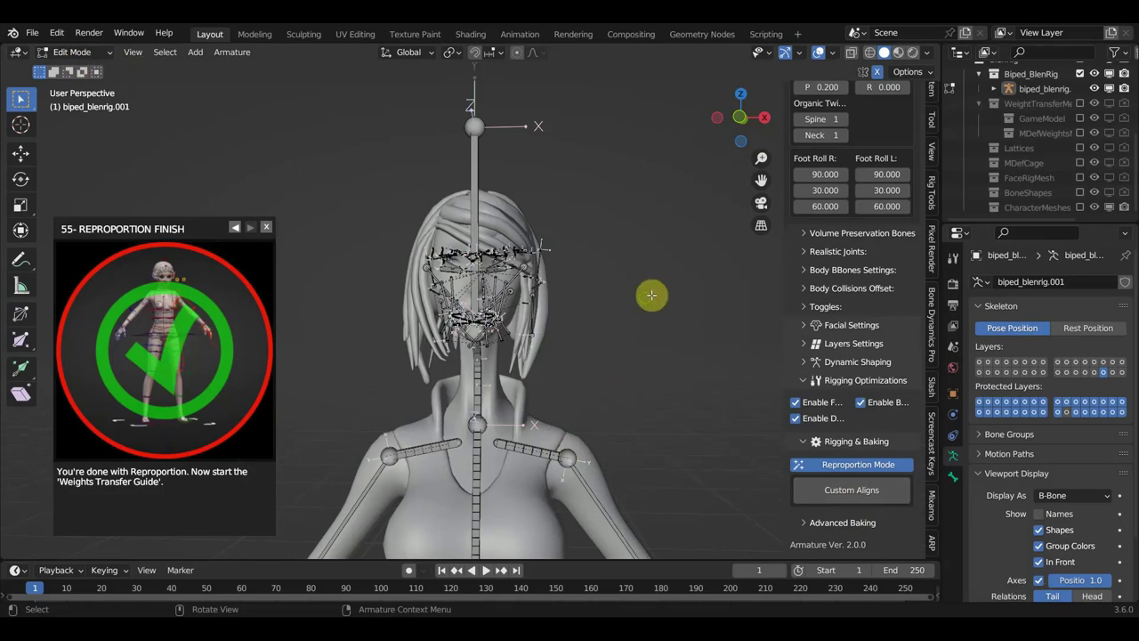
middle_click_drag(650, 297, 530, 311)
scroll(867, 308, "up", 3)
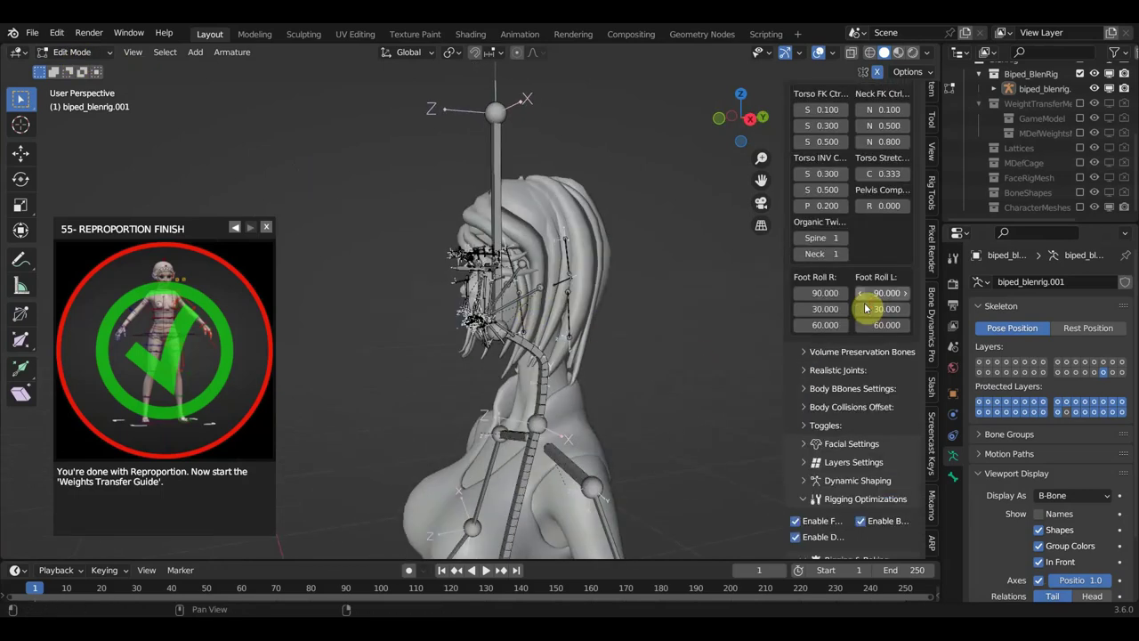
Expand Realistic Joints, Body BBones Settings and Dynamic Shaping, then scroll to Rigging & Baking.
left_click(808, 372)
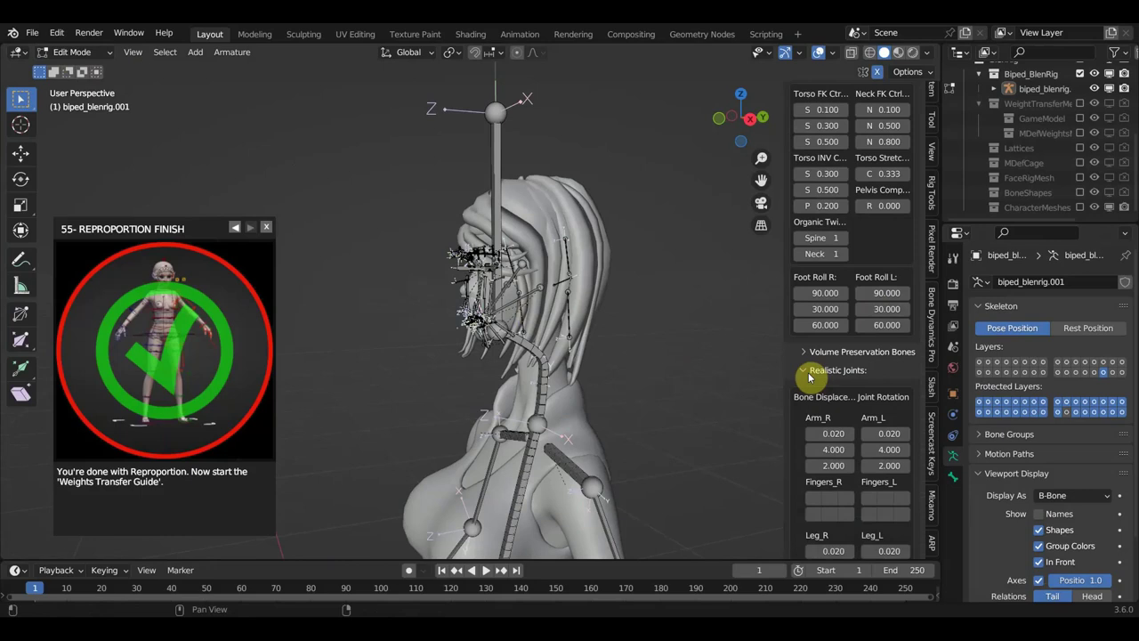
scroll(807, 378, "down", 6)
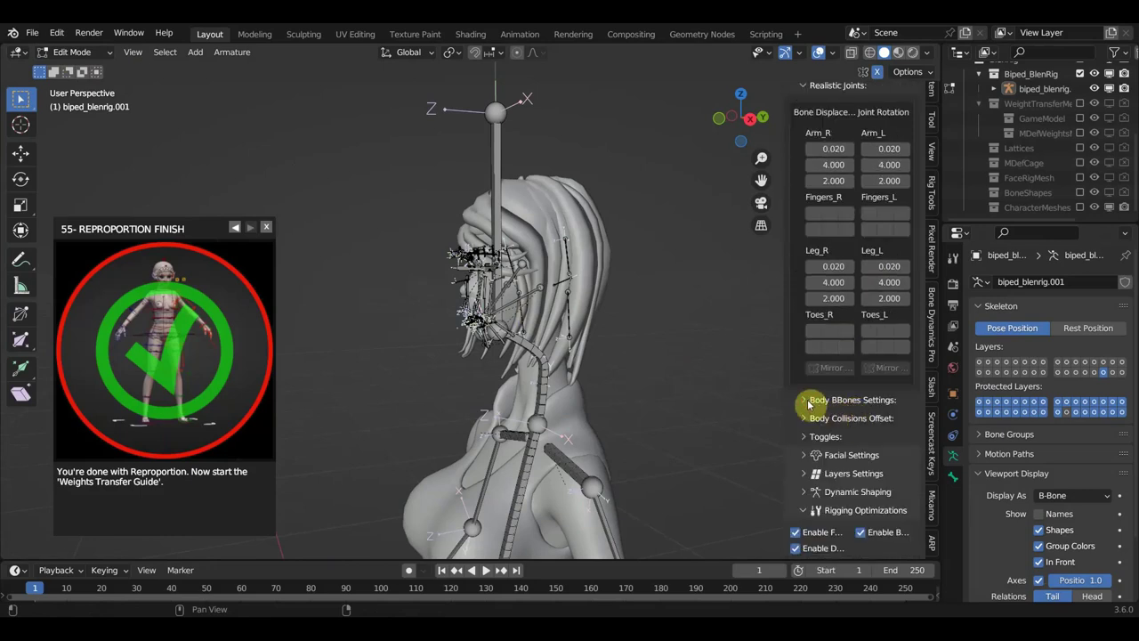
left_click(808, 402)
scroll(831, 427, "down", 1)
scroll(836, 423, "down", 5)
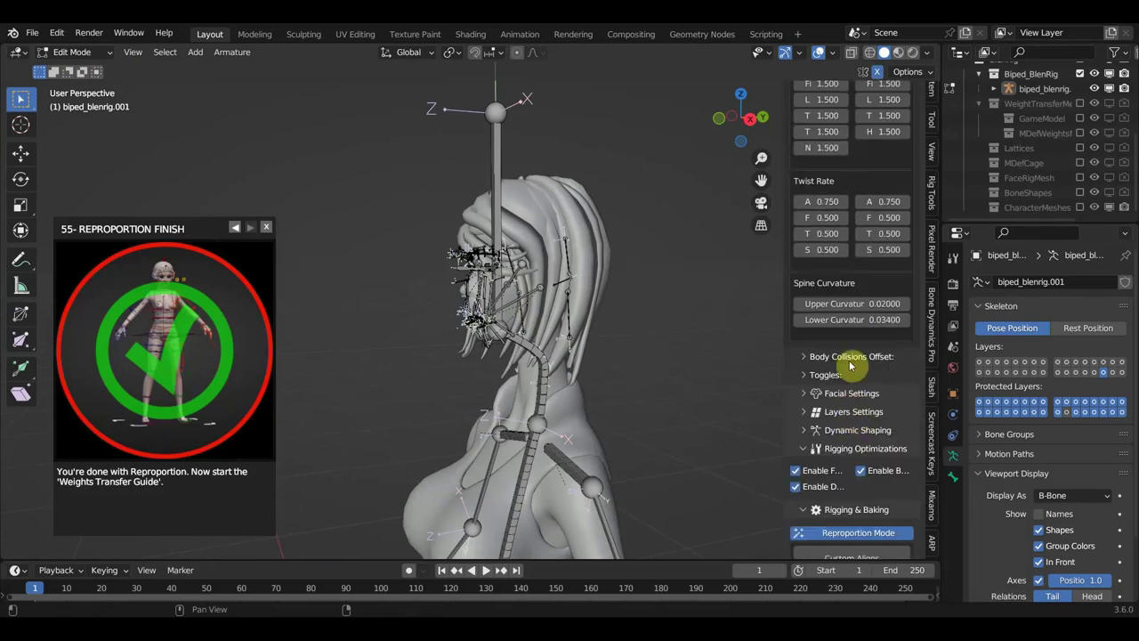
left_click(833, 430)
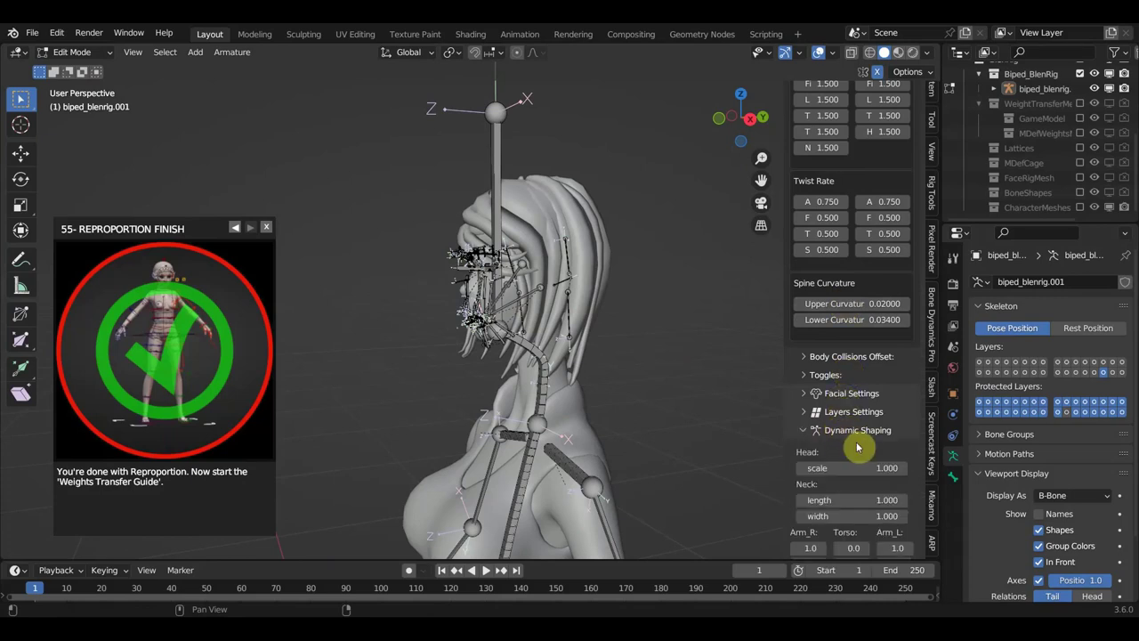
scroll(859, 449, "down", 4)
scroll(869, 443, "down", 1)
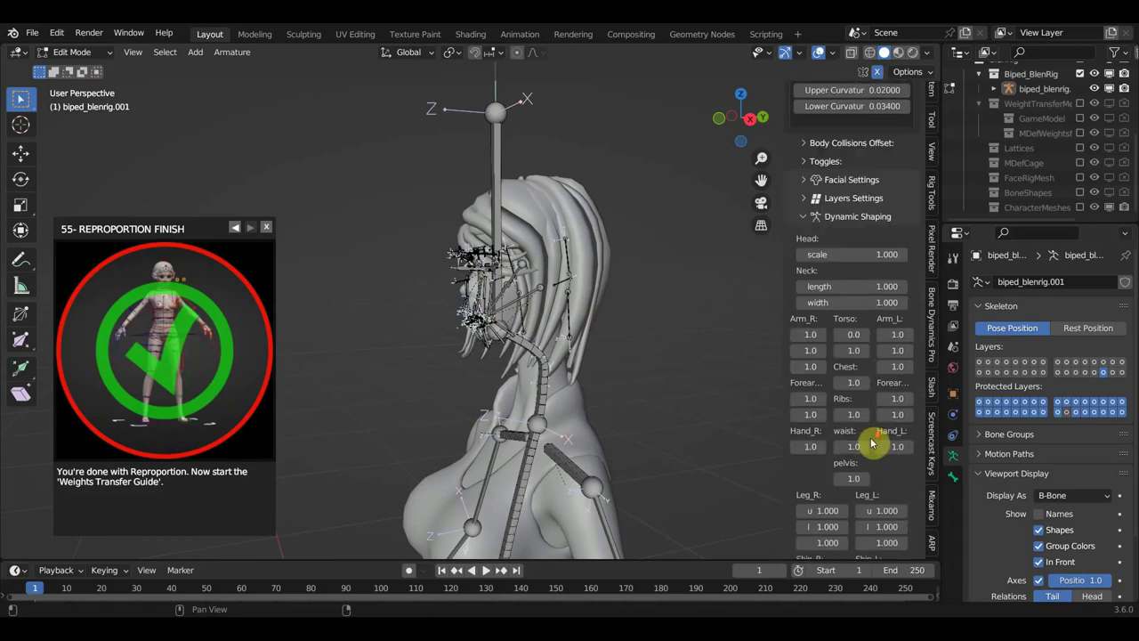
scroll(871, 442, "down", 3)
scroll(874, 442, "down", 3)
scroll(877, 442, "down", 2)
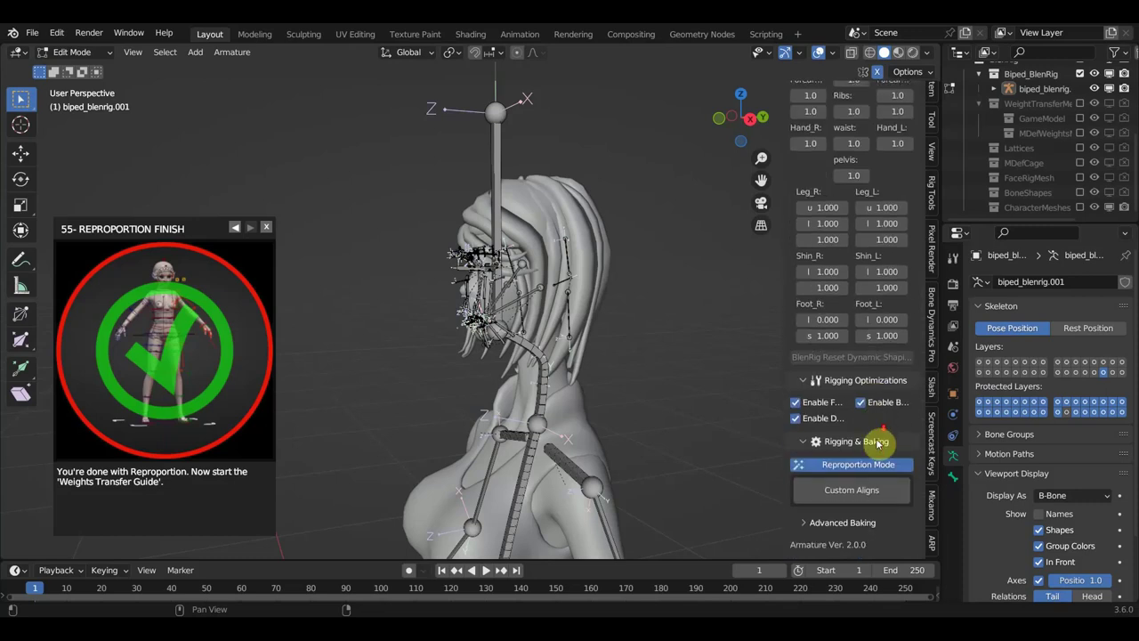
Run Custom Aligns under Rigging & Baking on the reproportioned rig.
left_click(858, 493)
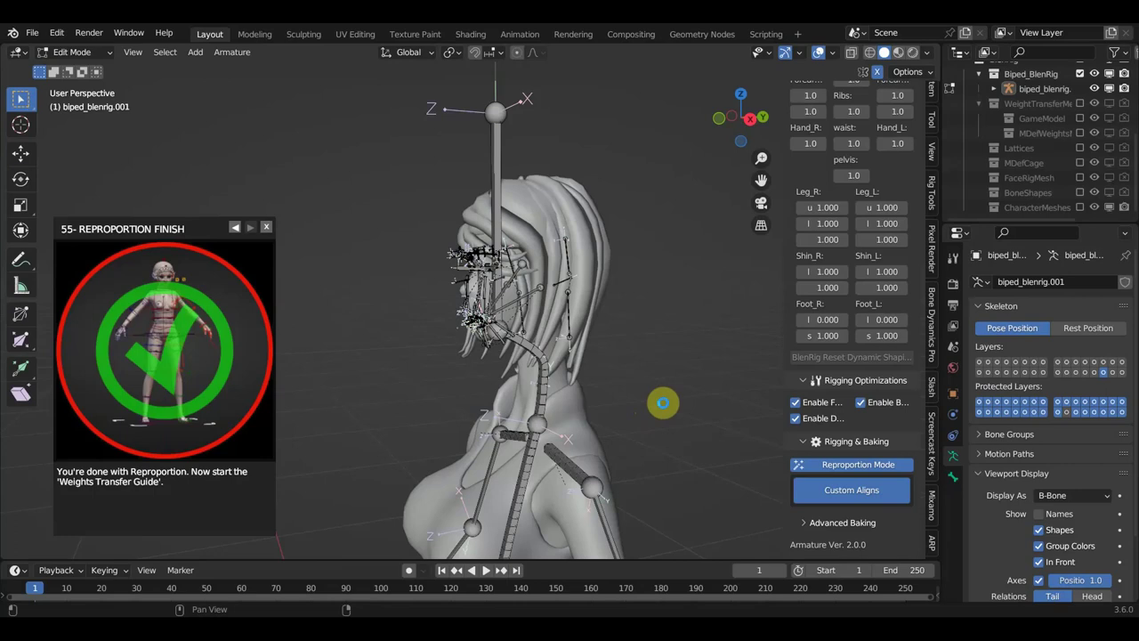
Move the master_torso control to test deformation, undo it, and return to front view.
middle_click_drag(650, 416, 719, 437)
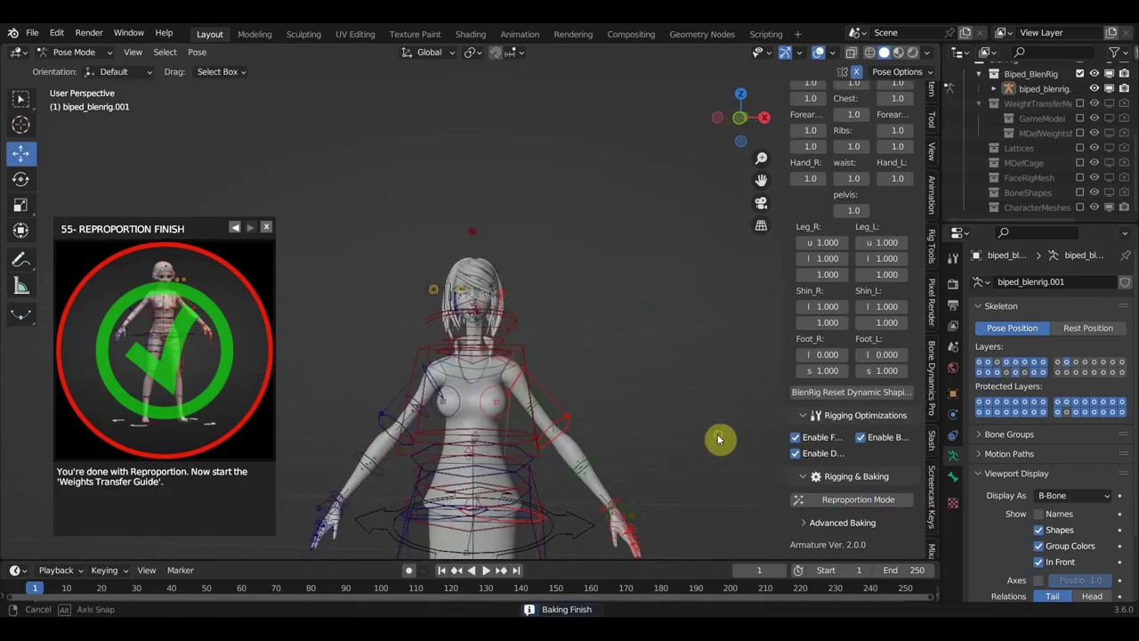
middle_click_drag(649, 457, 687, 251, "shift")
scroll(688, 244, "down", 2)
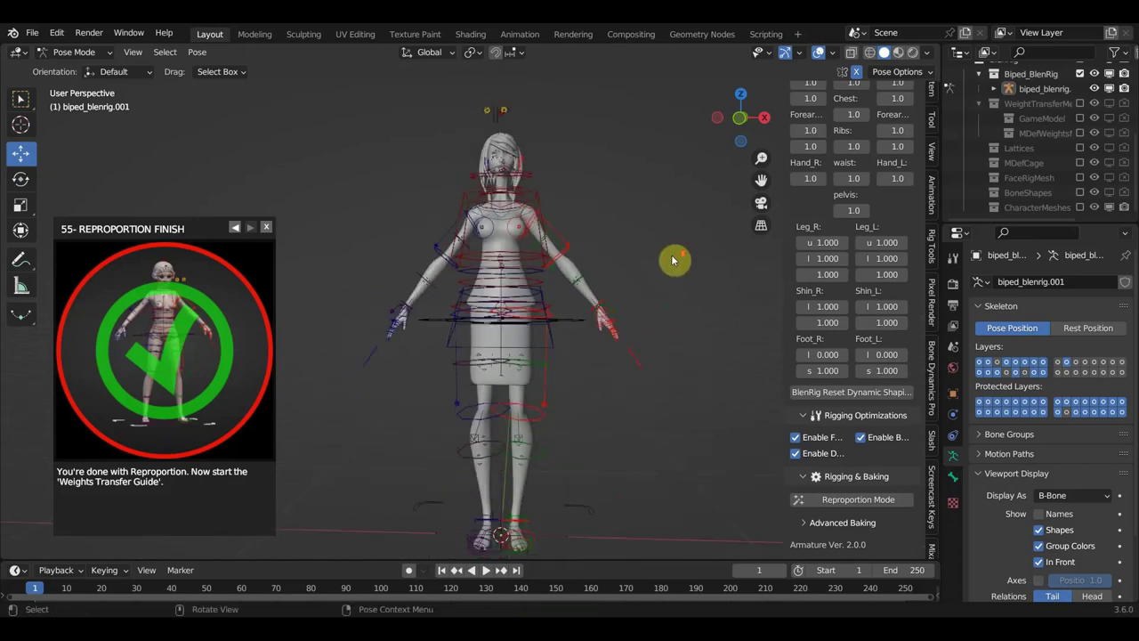
mouse_move(536, 536)
middle_mouse_down()
mouse_move(478, 311)
mouse_move(617, 292)
middle_mouse_up()
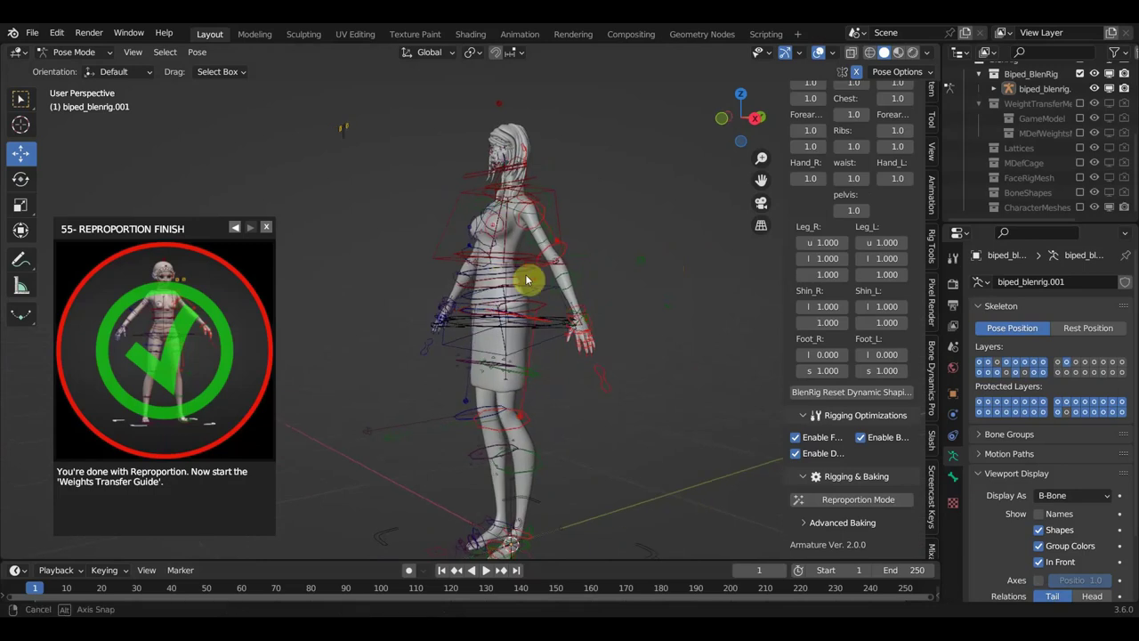
scroll(611, 290, "up", 1)
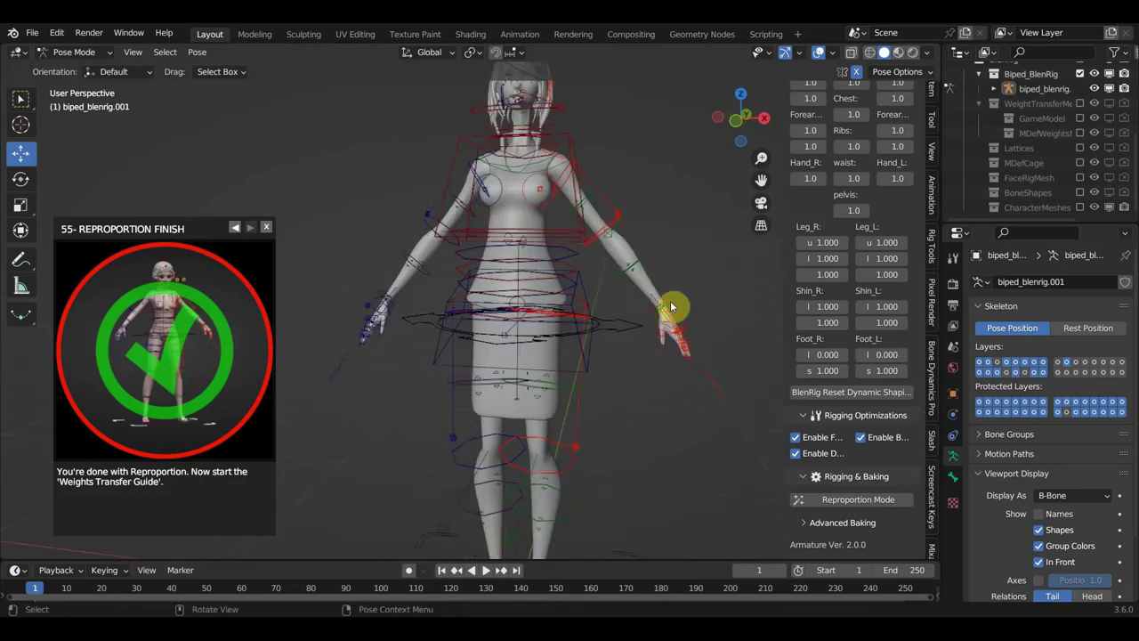
left_click(619, 331)
key("g")
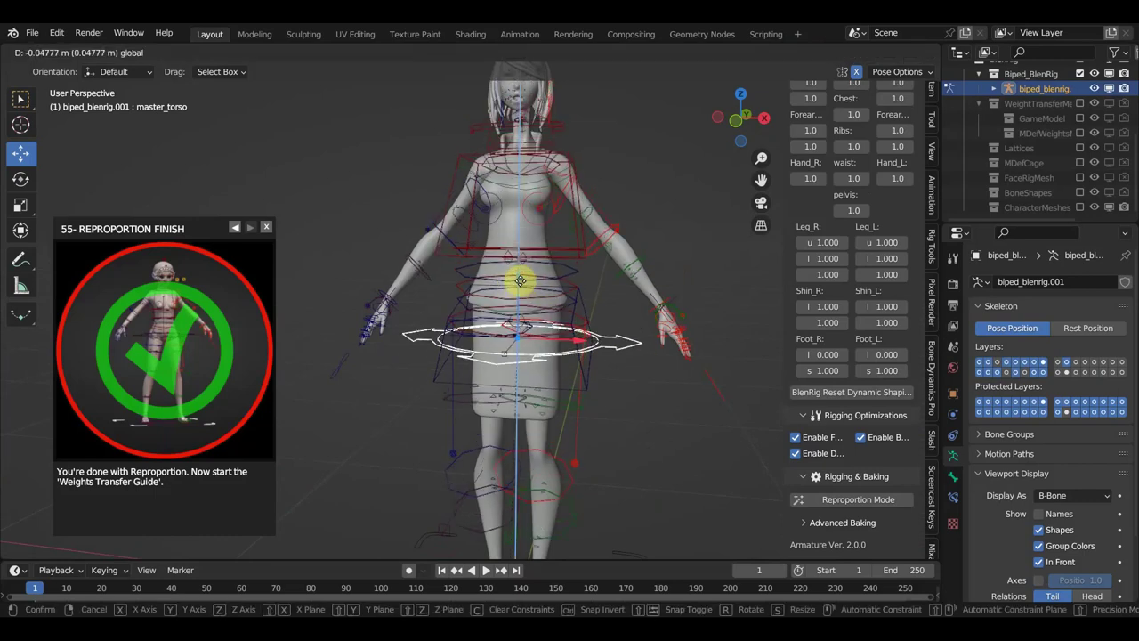
left_click(522, 282)
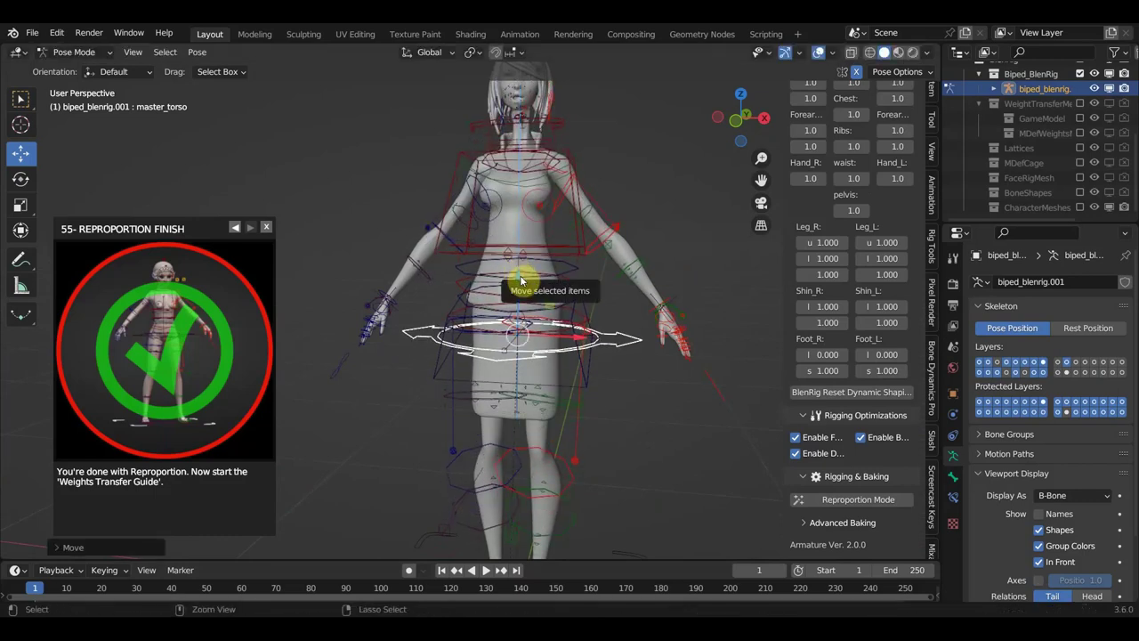
key("ctrl+z")
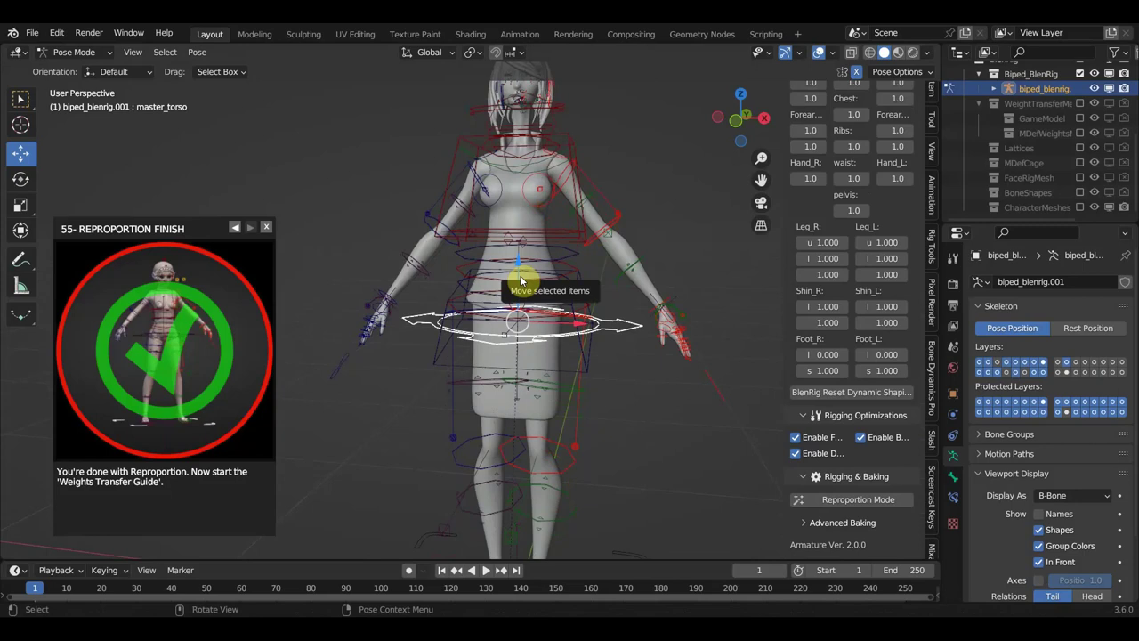
key("KP_1")
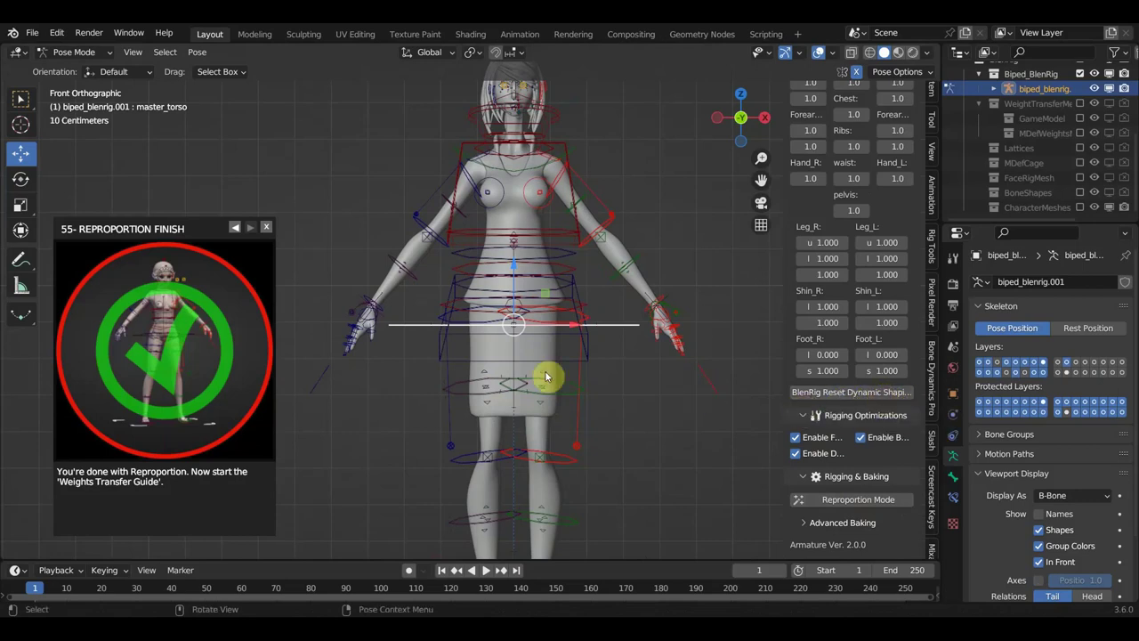
Switch the rig back to Object Mode, save the project as девка1.blend, and select the body mesh.
left_click(76, 53)
left_click(91, 69)
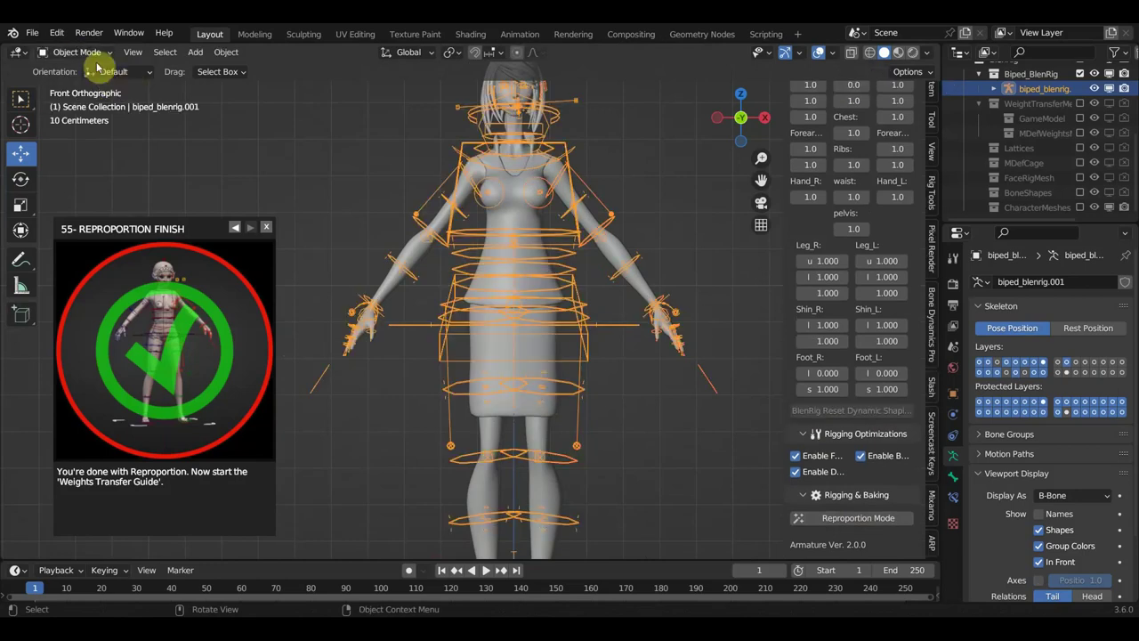
left_click(32, 34)
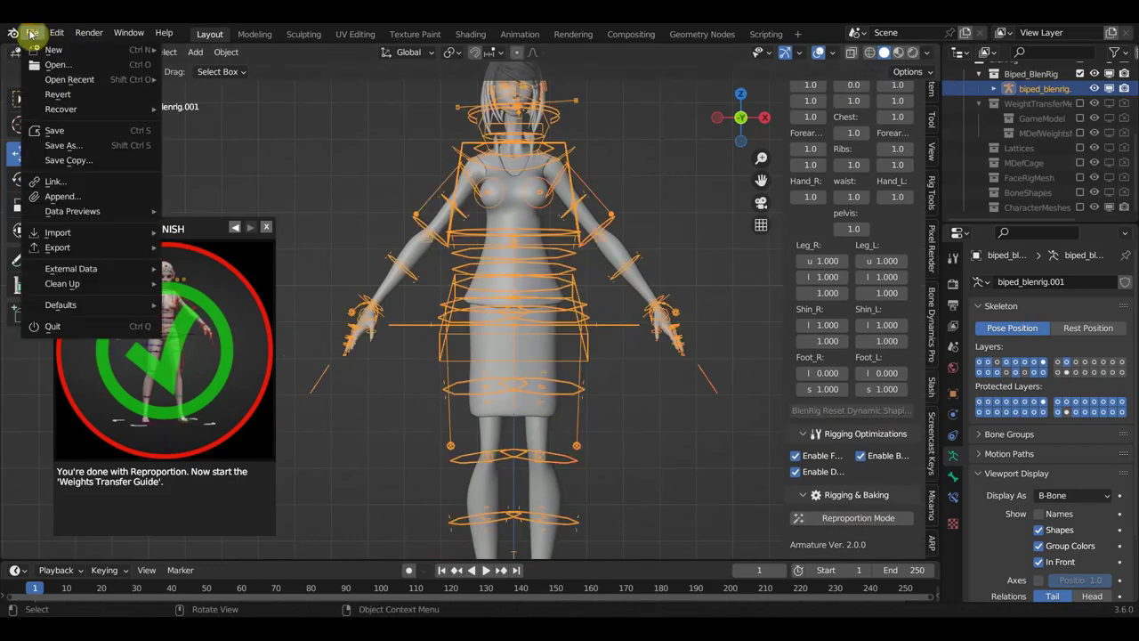
left_click(87, 131)
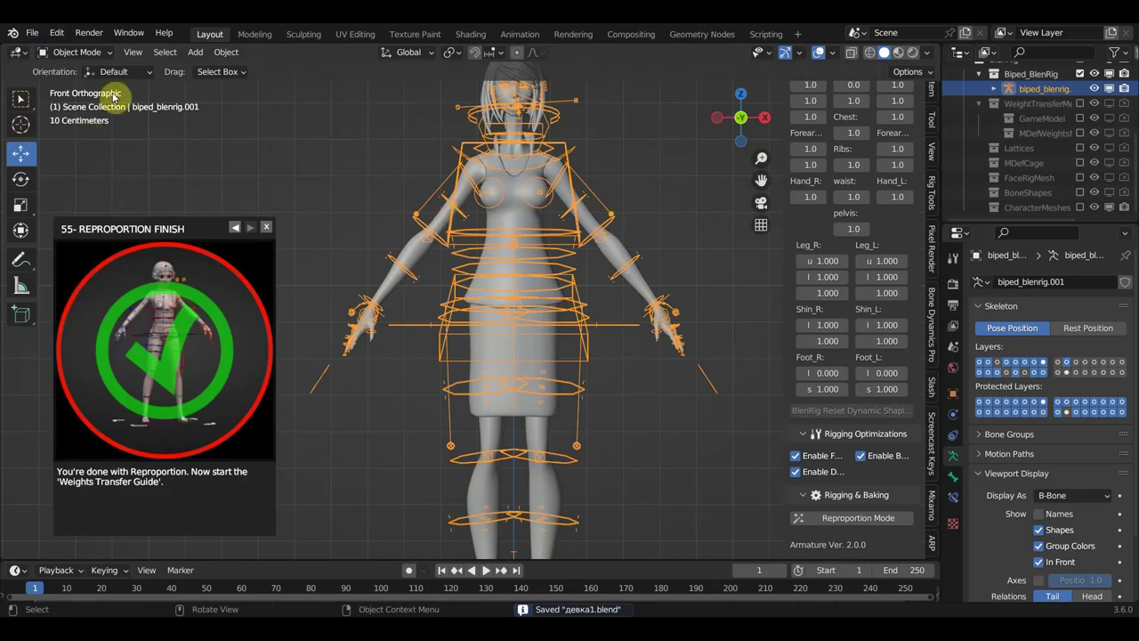
left_click(595, 218)
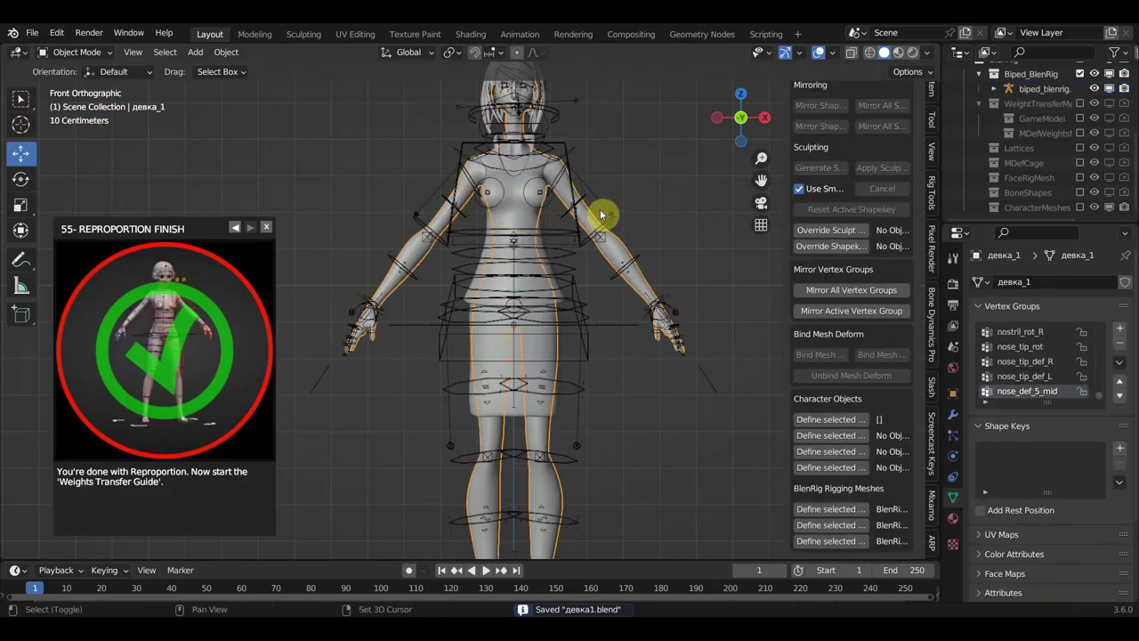
Add the BlenRig armature to the body-mesh selection and bring up the Set Parent To menu.
left_click(606, 210)
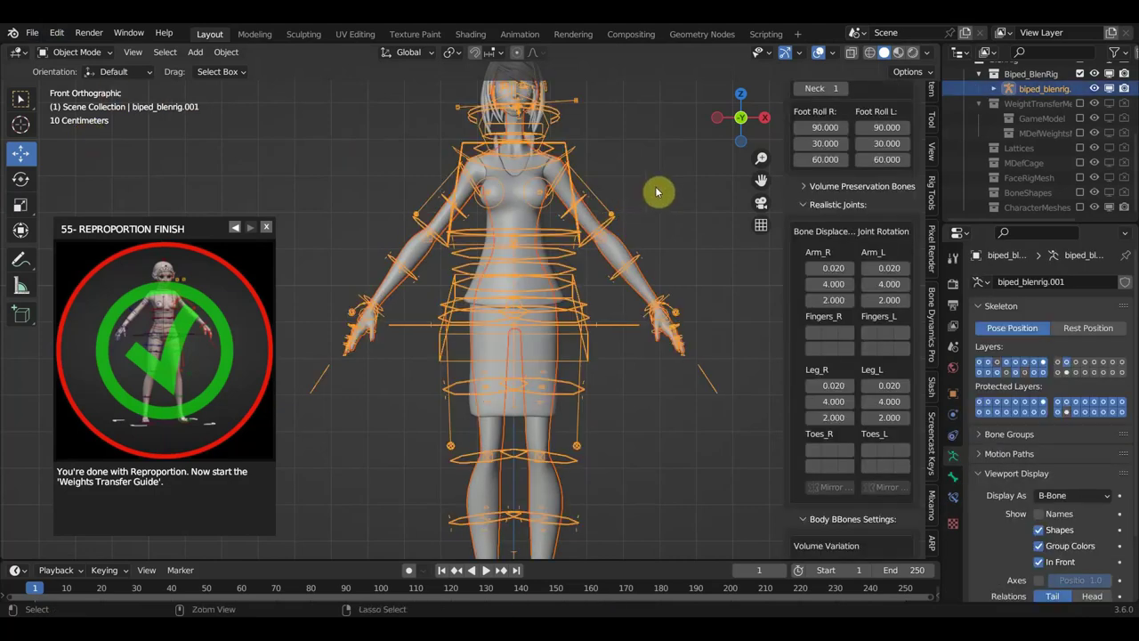
key("ctrl+p")
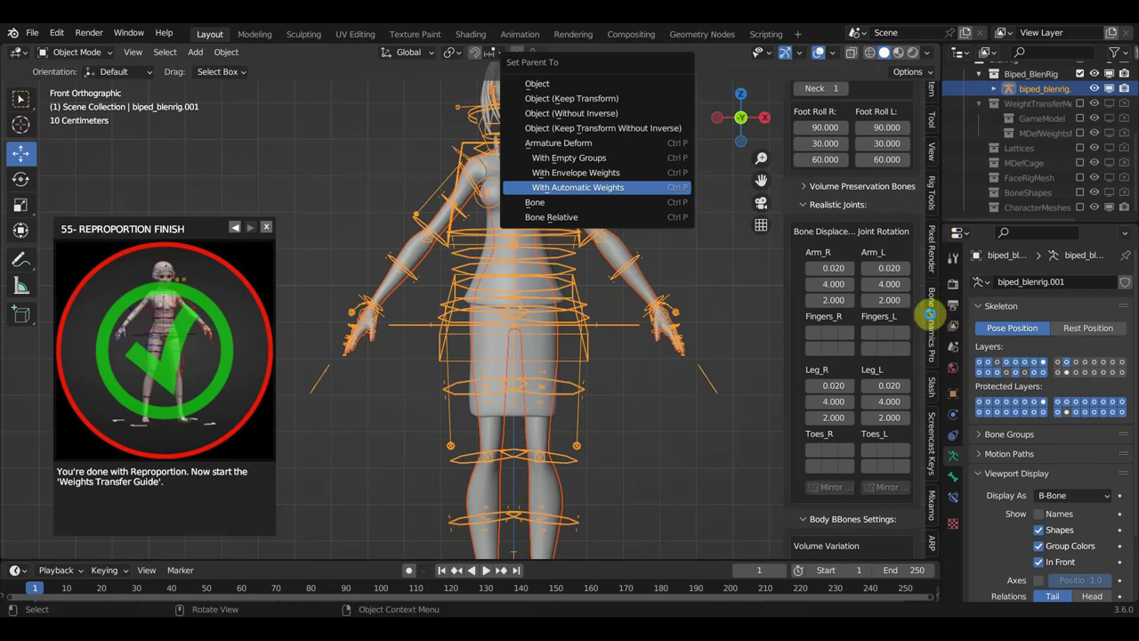
Bind the body mesh to the armature with Armature Deform > With Automatic Weights, then zoom out.
key("Return")
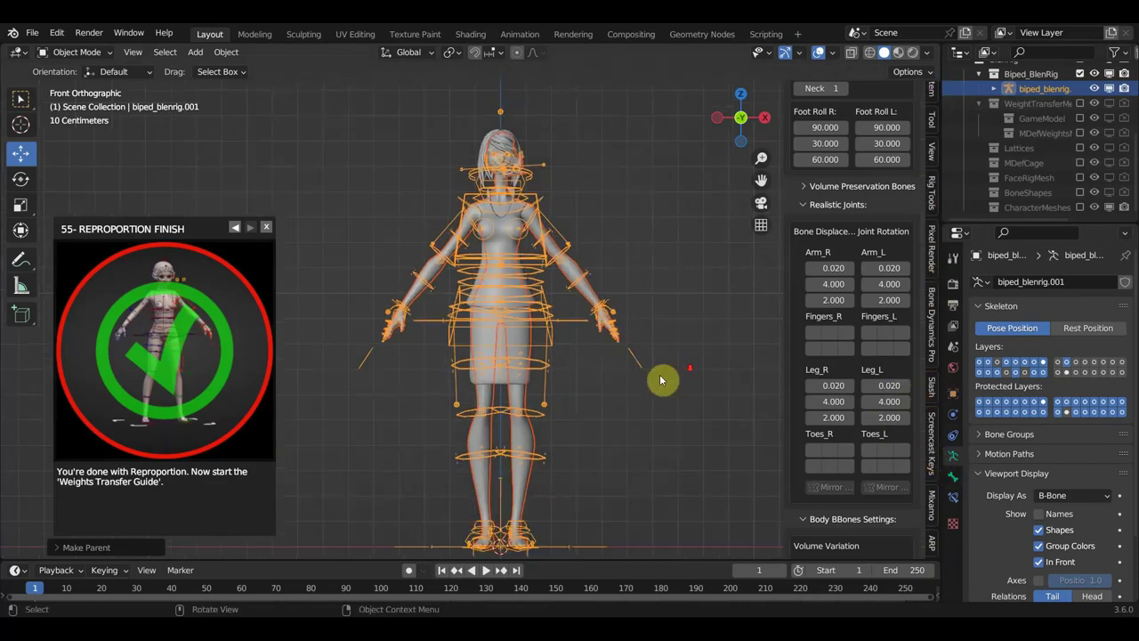
middle_click_drag(635, 394, 635, 322, "ctrl")
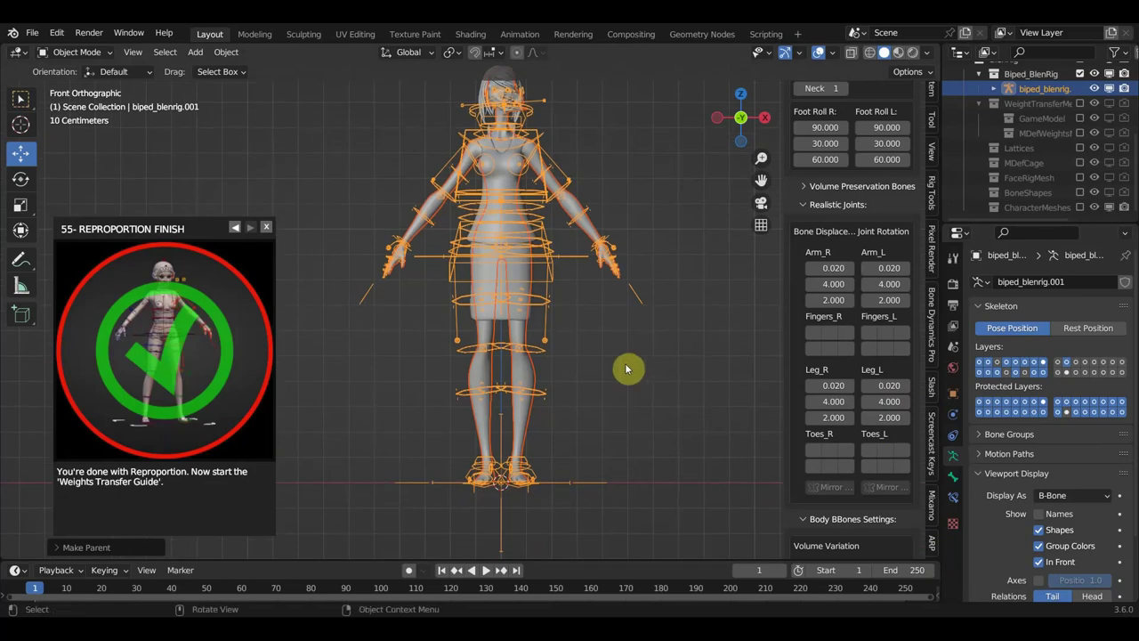
left_click(412, 211)
left_click(518, 233)
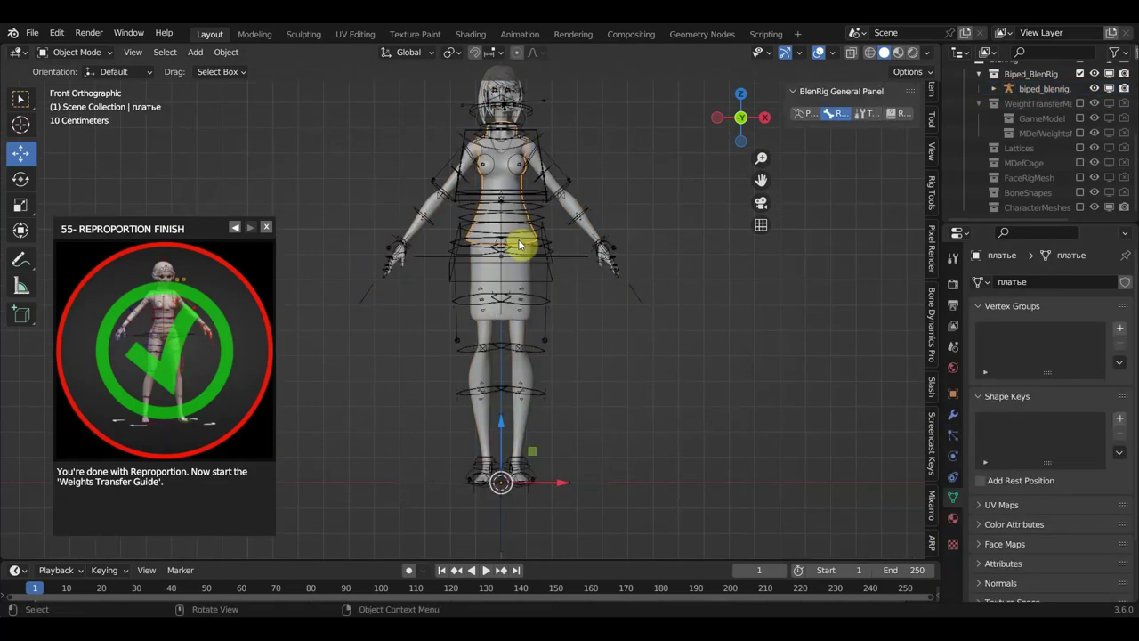
left_click(528, 276)
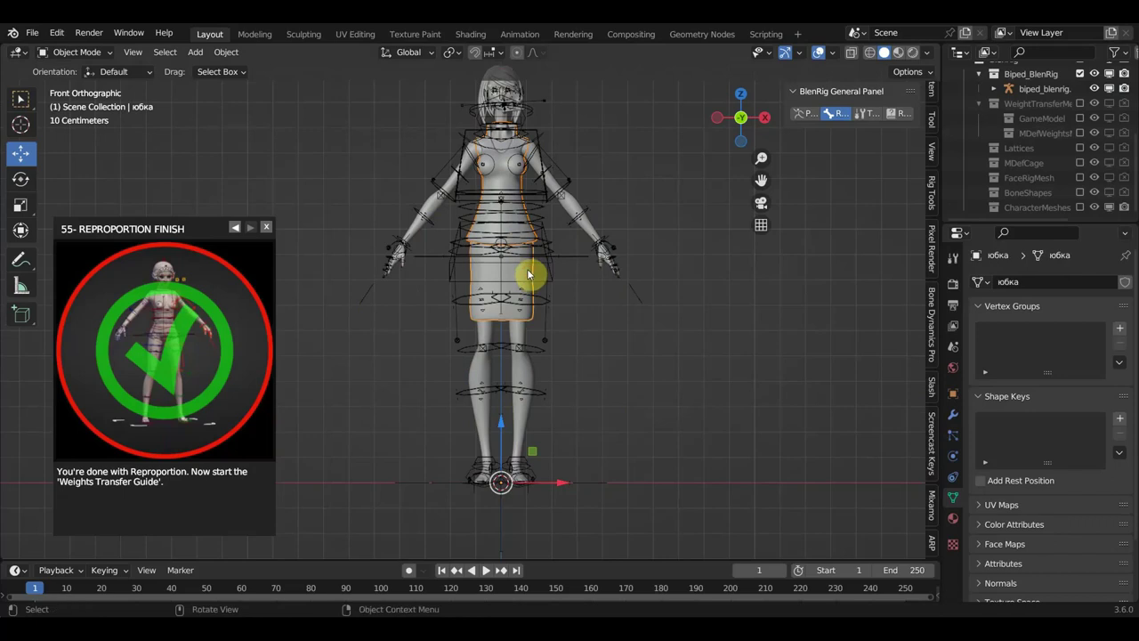
left_click(511, 81)
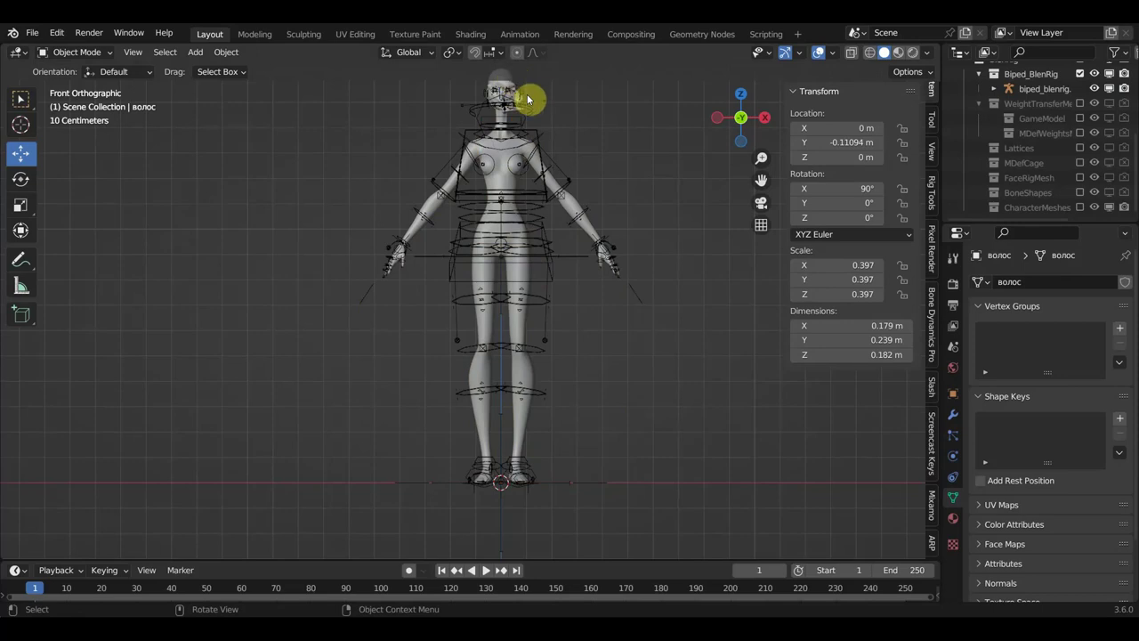
scroll(562, 296, "down", 2)
middle_click_drag(560, 294, 546, 488, "shift")
scroll(555, 452, "up", 4)
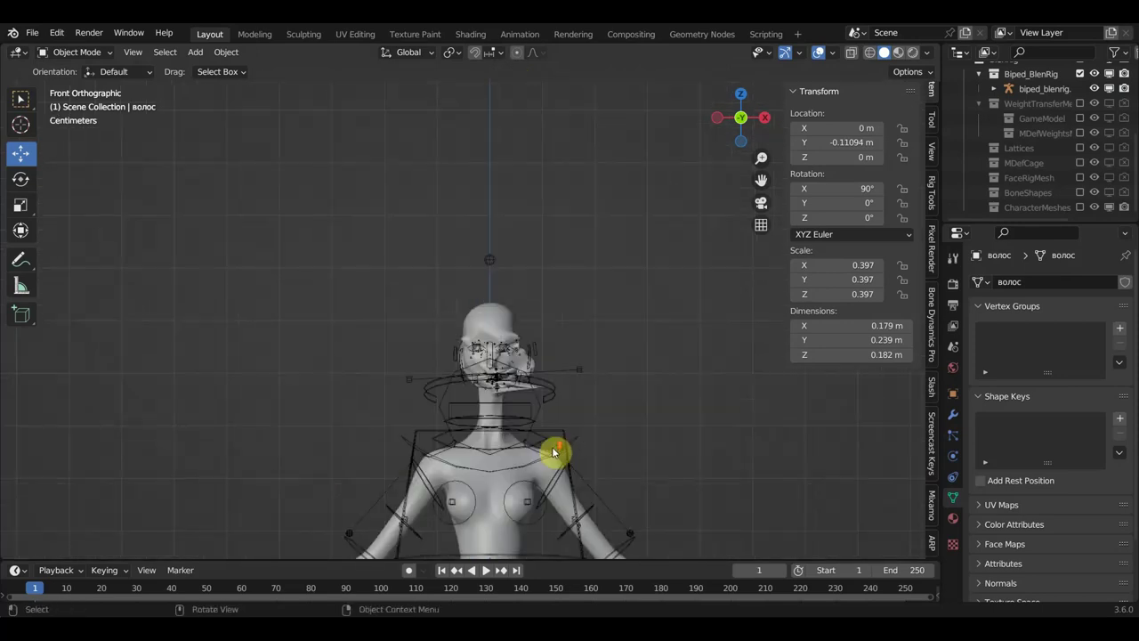
scroll(559, 450, "up", 3)
middle_click_drag(539, 377, 507, 271, "shift")
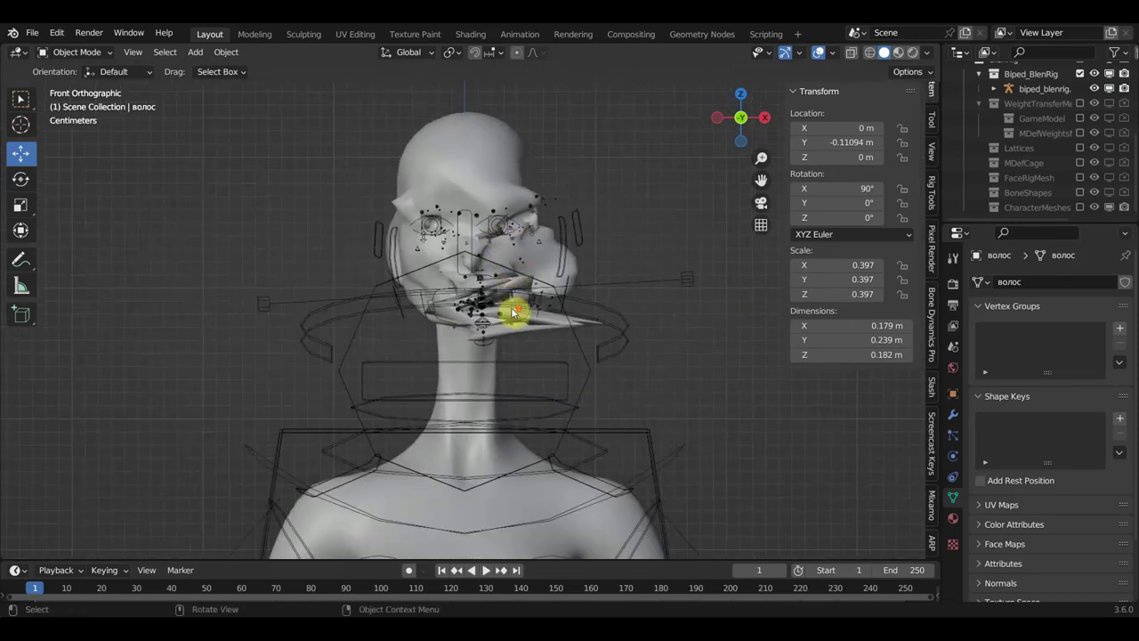
scroll(513, 314, "up", 1)
scroll(514, 316, "down", 2)
mouse_move(513, 318)
middle_mouse_down()
mouse_move(335, 322)
mouse_move(484, 332)
mouse_move(483, 315)
mouse_move(481, 329)
mouse_move(554, 229)
mouse_move(549, 172)
mouse_move(464, 299)
middle_mouse_up()
scroll(481, 330, "down", 5)
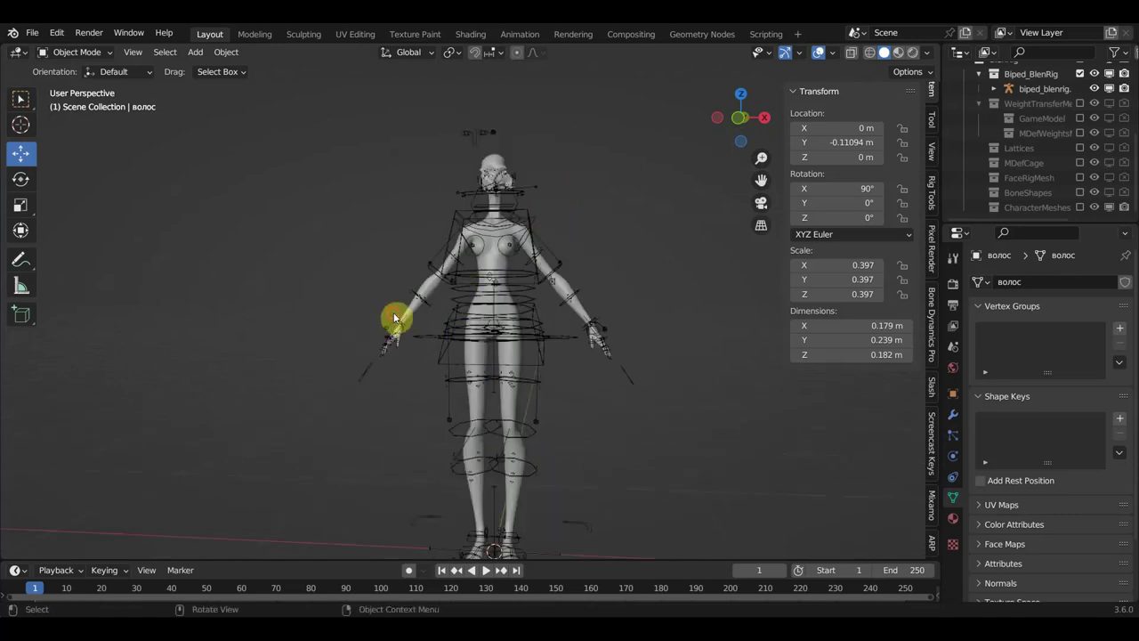
left_click(394, 317)
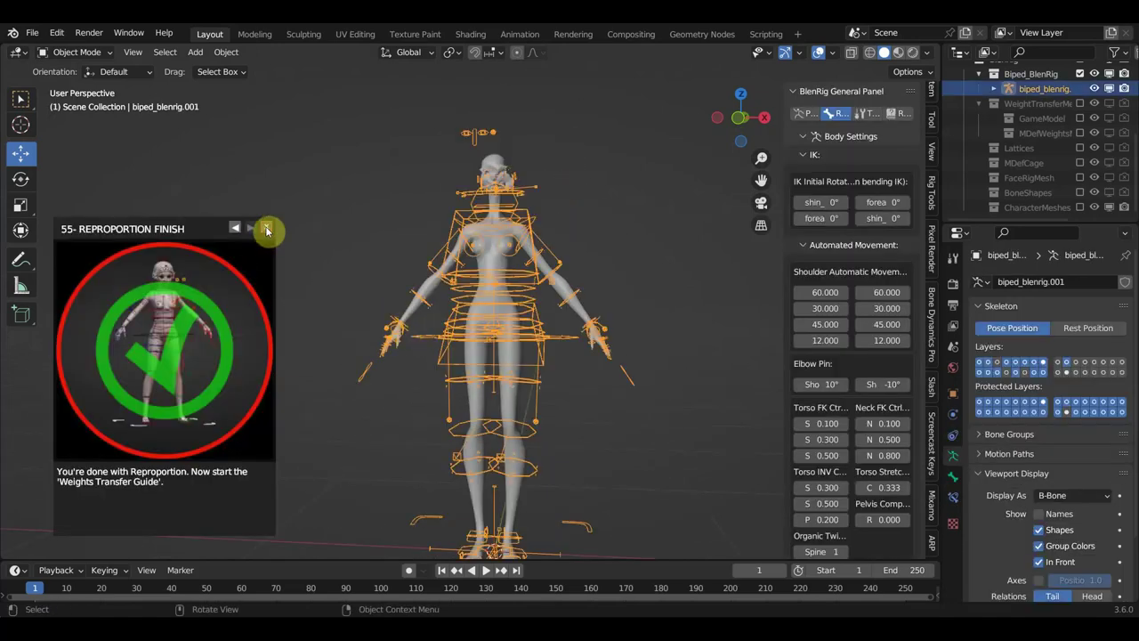
Close the reproportion guide and pull hand_ik_ctrl_R outward in front view.
left_click(267, 230)
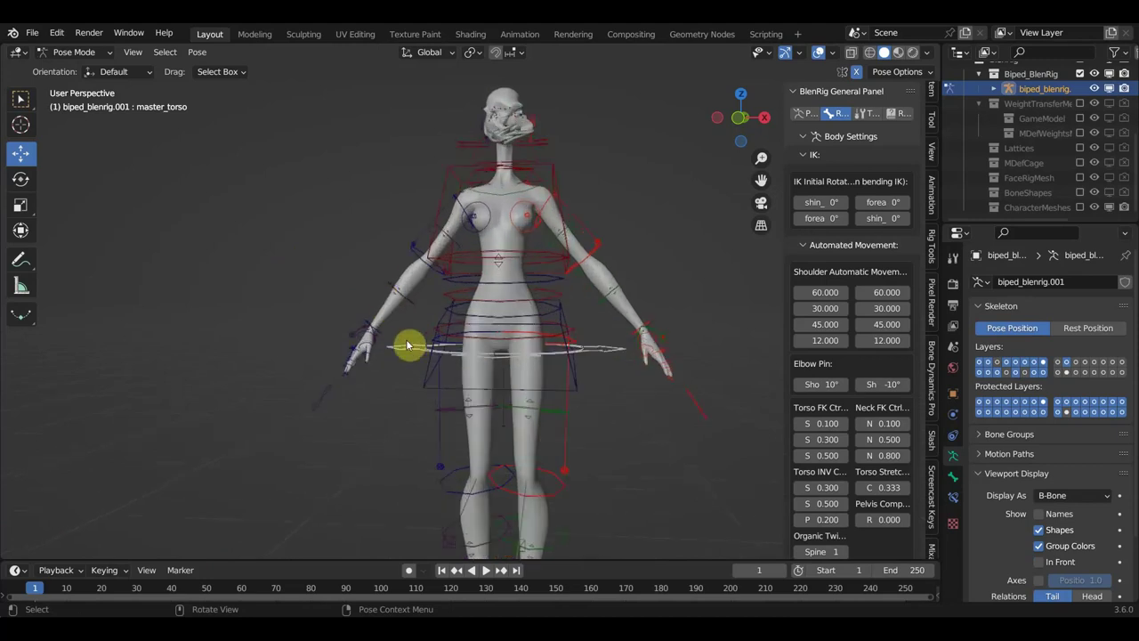
left_click(365, 332)
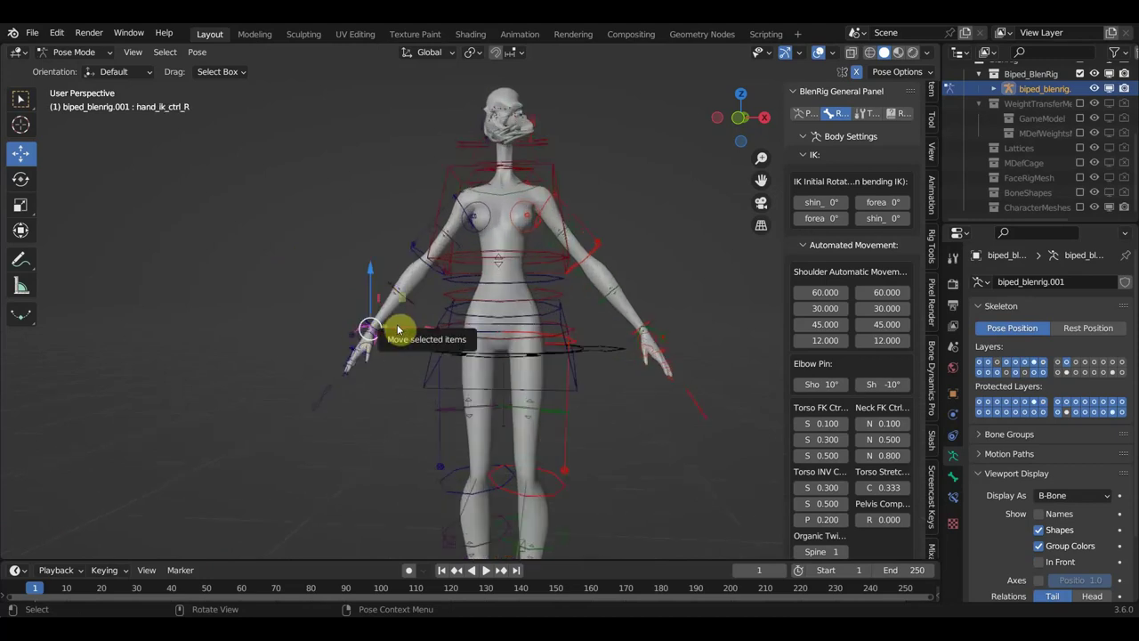
key("KP_1")
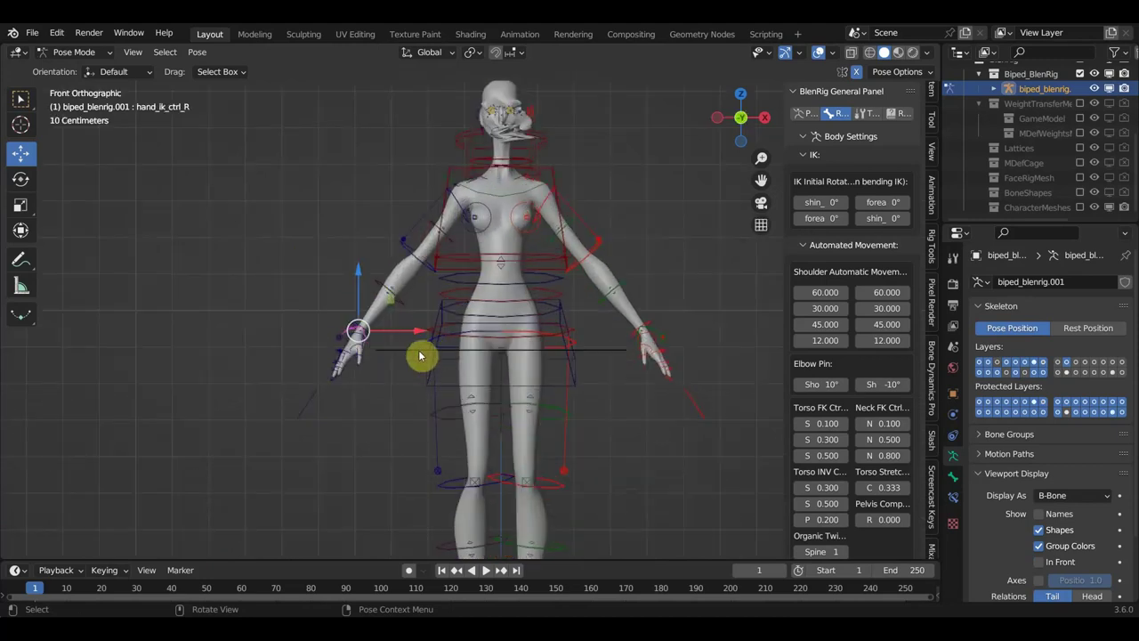
key("g")
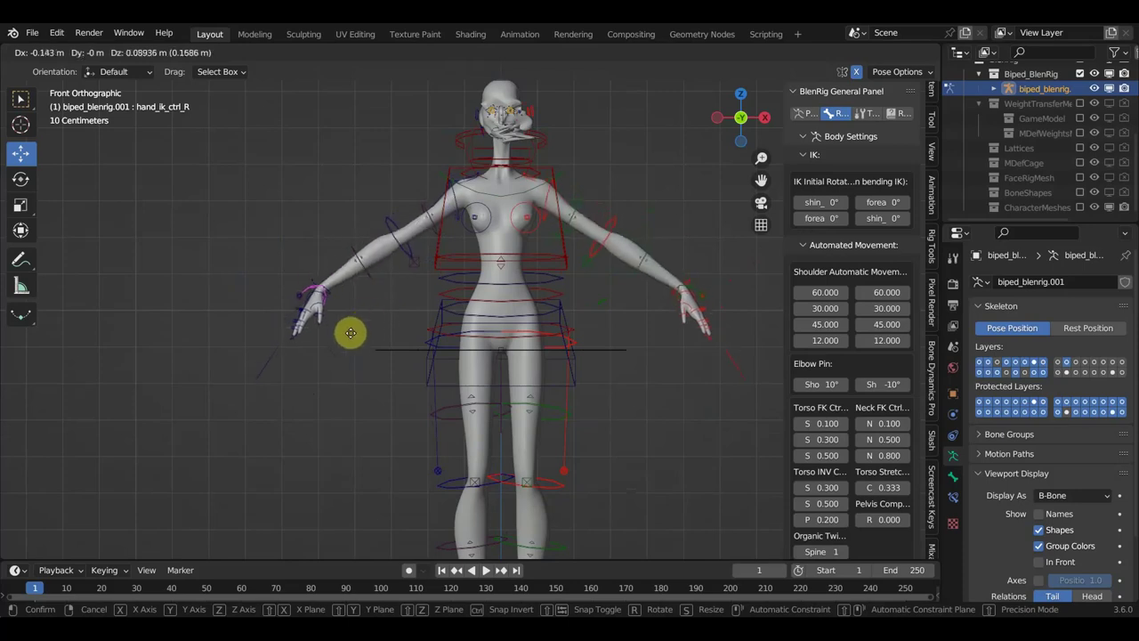
left_click(406, 288)
mouse_move(411, 298)
middle_mouse_down()
mouse_move(485, 430)
mouse_move(472, 407)
middle_mouse_up()
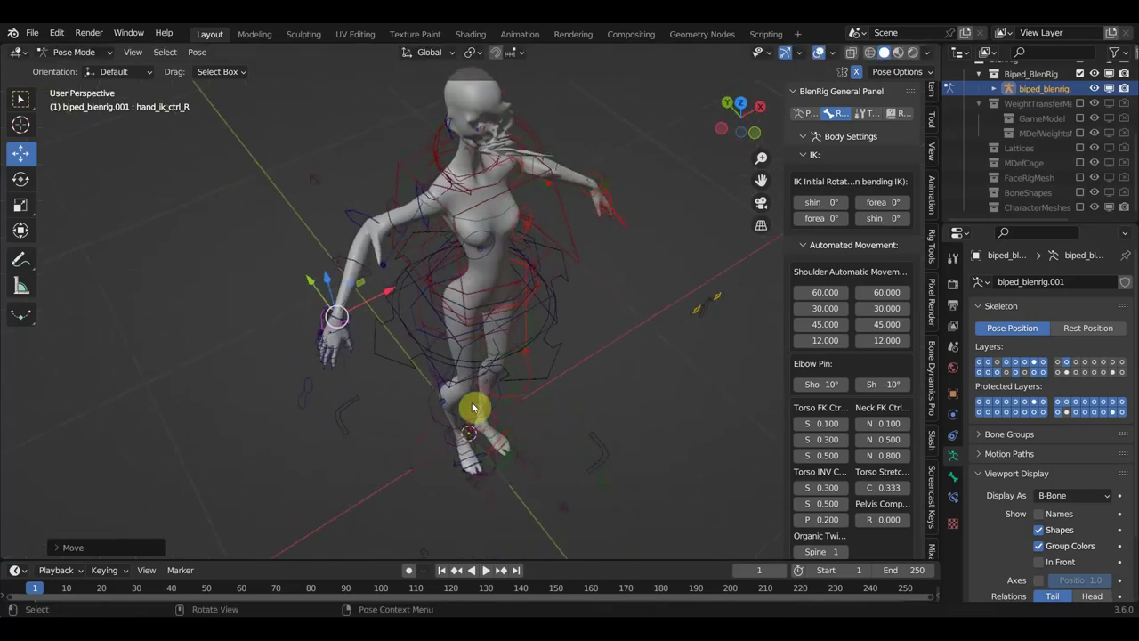
mouse_move(437, 415)
middle_mouse_down()
mouse_move(371, 363)
mouse_move(414, 376)
mouse_move(501, 353)
middle_mouse_up()
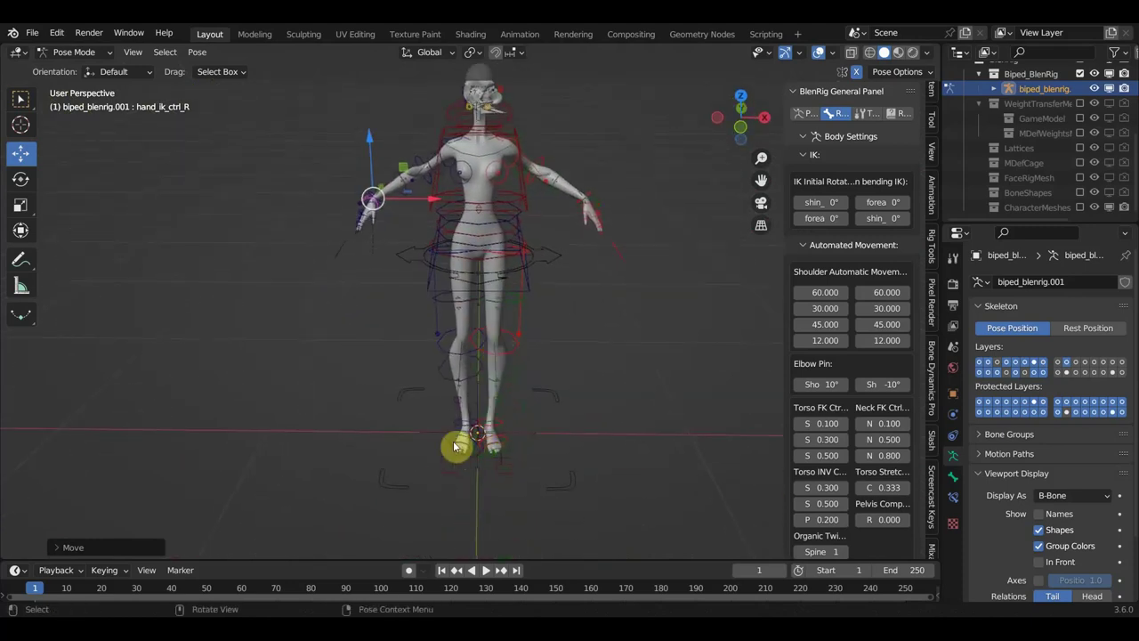
scroll(472, 468, "up", 1)
scroll(472, 490, "up", 2)
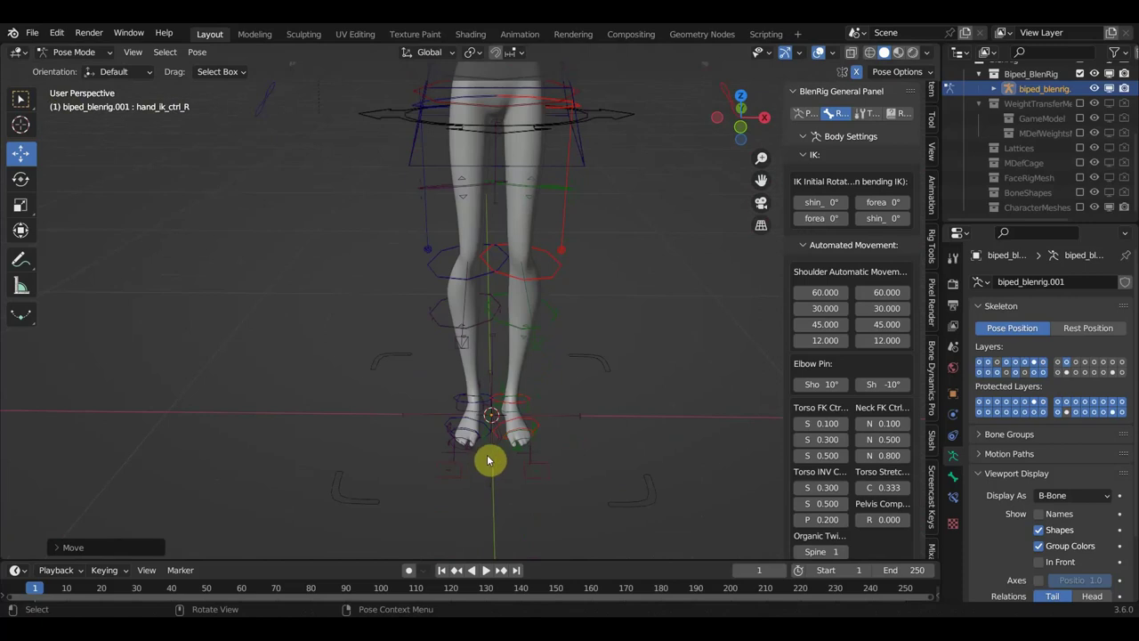
Raise the right foot by moving sole_ctrl_R upward.
left_click(483, 458)
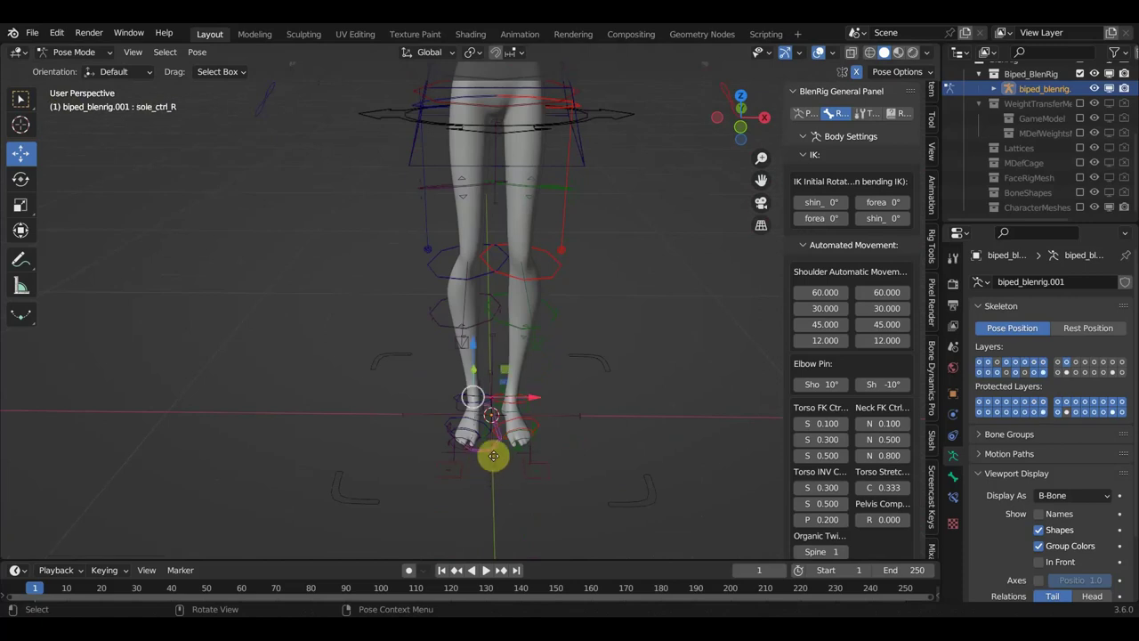
key("g")
left_click(480, 356)
mouse_move(480, 356)
middle_mouse_down()
mouse_move(524, 381)
mouse_move(623, 391)
mouse_move(559, 381)
mouse_move(610, 376)
middle_mouse_up()
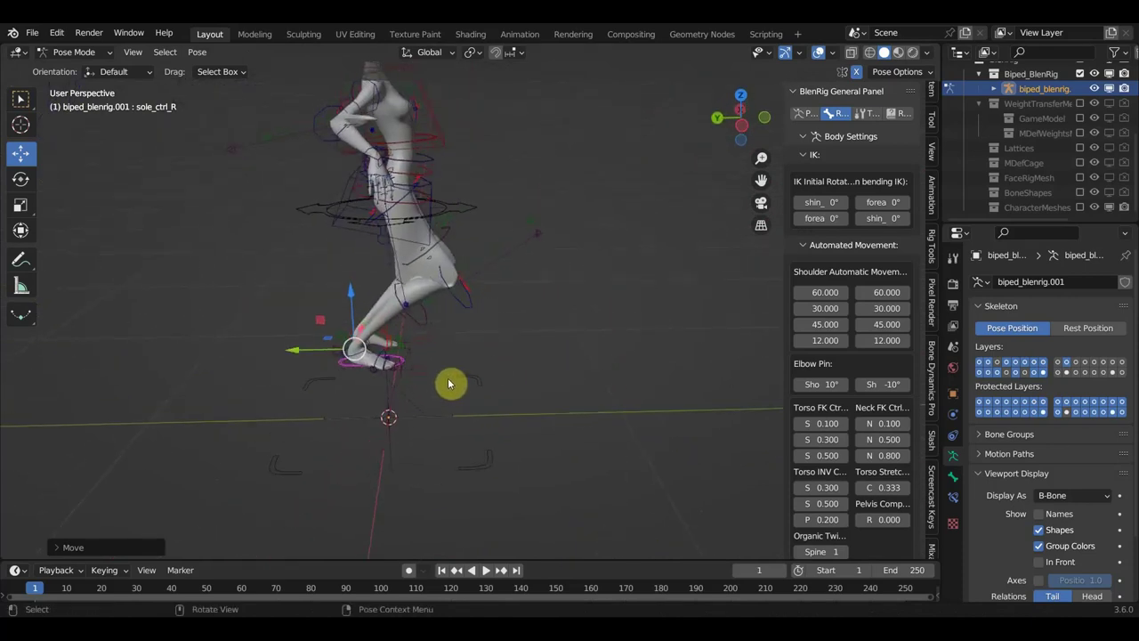
Lift sole_ctrl_R higher to raise the right foot further.
key("g")
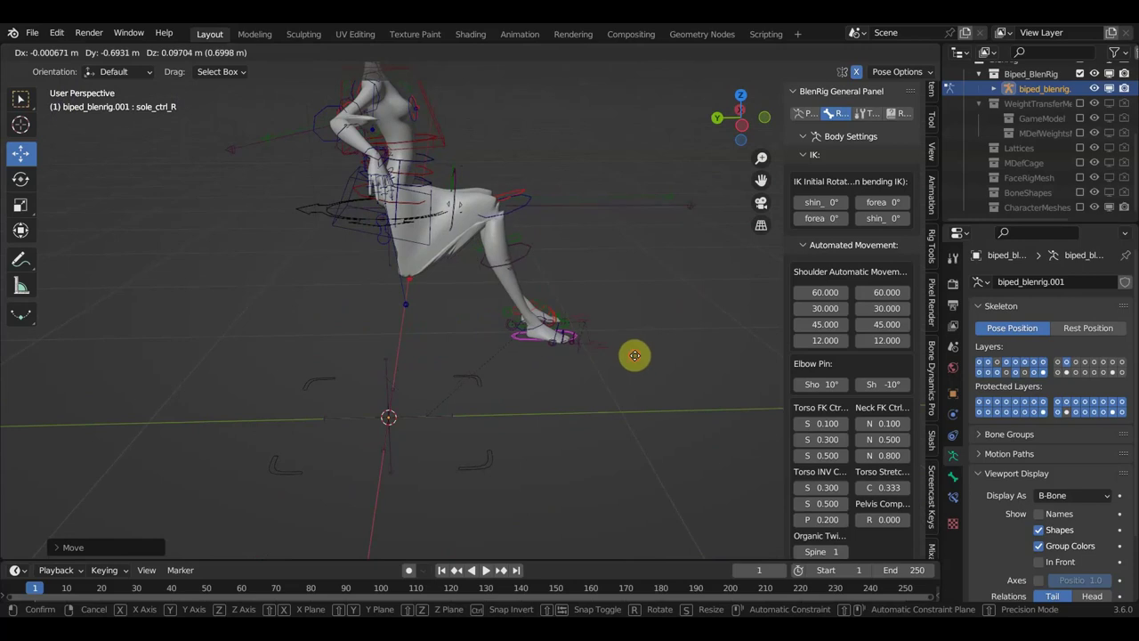
left_click(633, 356)
scroll(407, 368, "up", 4)
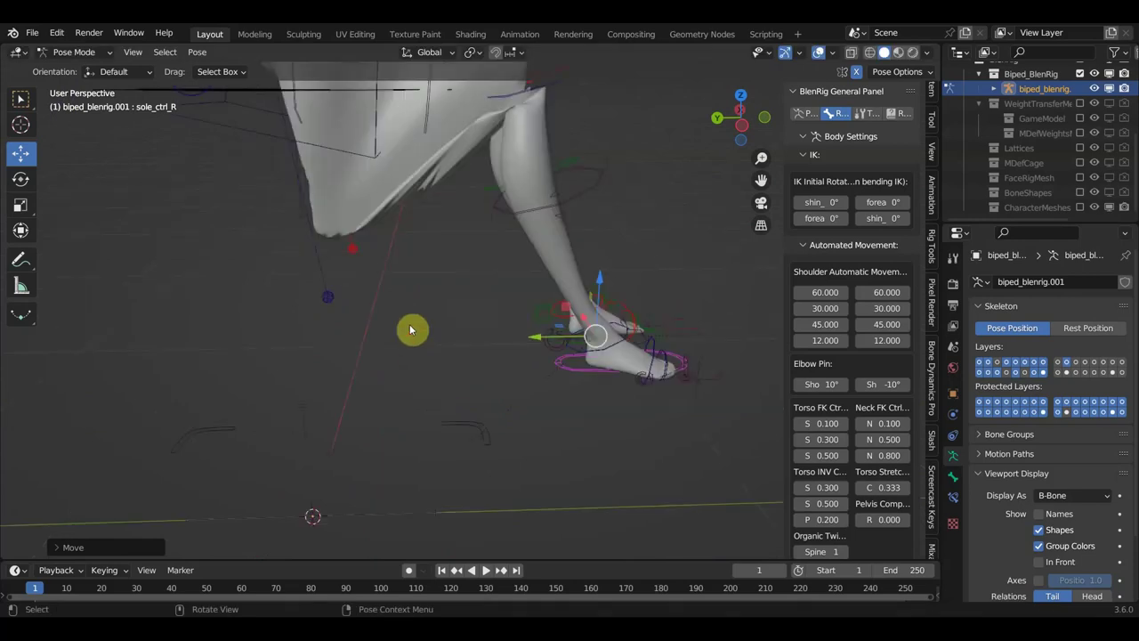
Move thigh_fk_ctrl_R to bend the right leg, inspecting hip and skirt deformation from several angles.
left_click(331, 308)
scroll(376, 361, "down", 2)
scroll(390, 368, "down", 2)
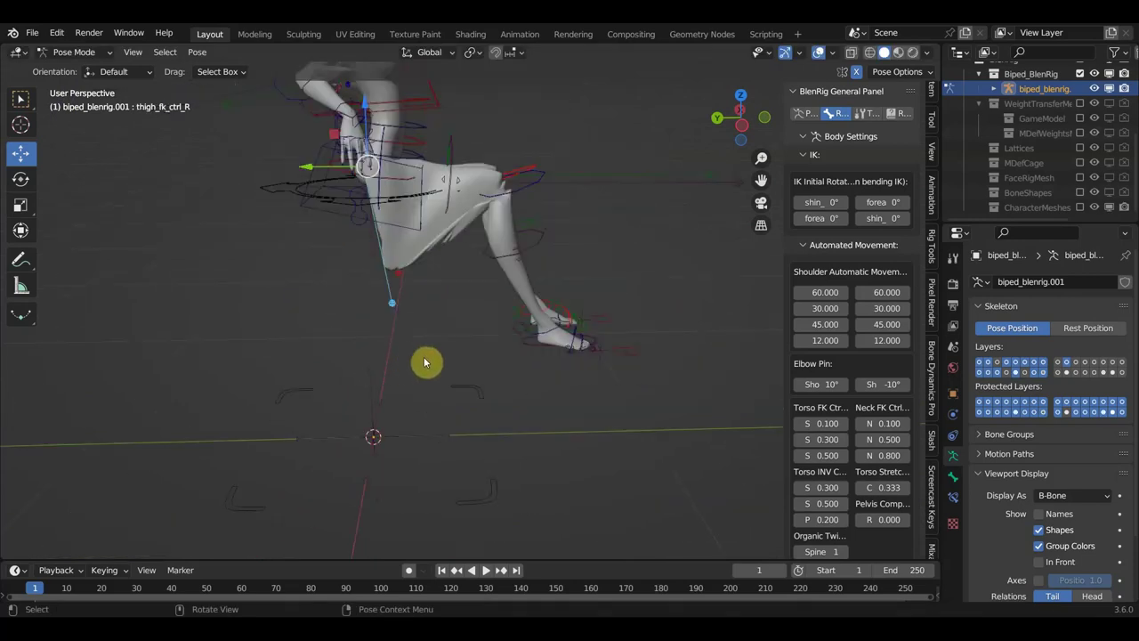
key("g")
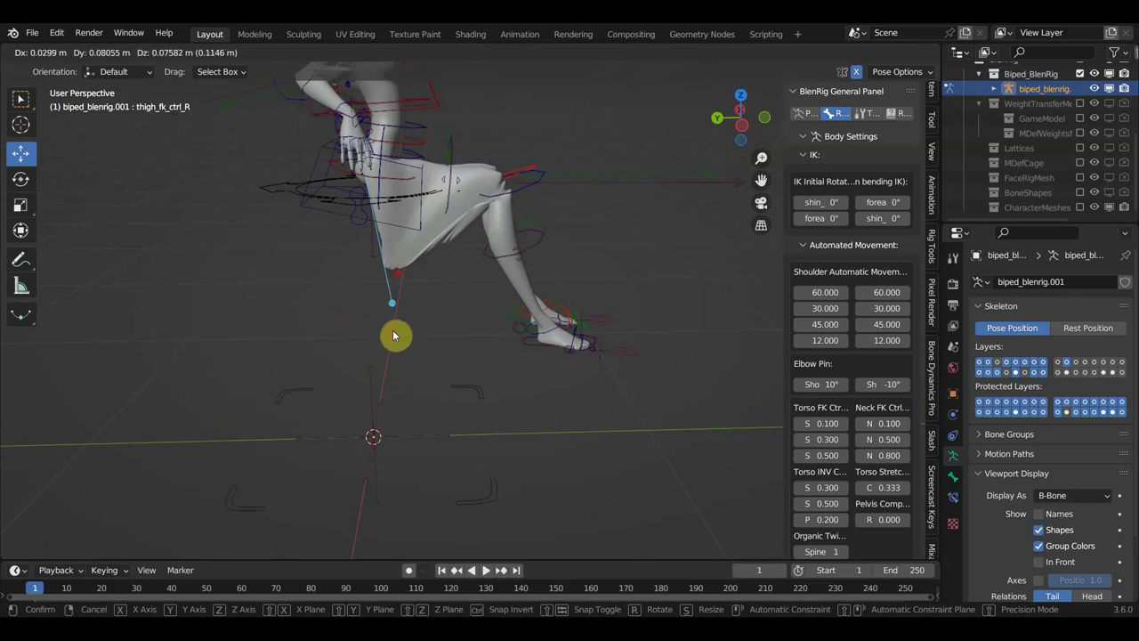
left_click(400, 342)
mouse_move(412, 356)
middle_mouse_down()
mouse_move(414, 323)
mouse_move(295, 328)
middle_mouse_up()
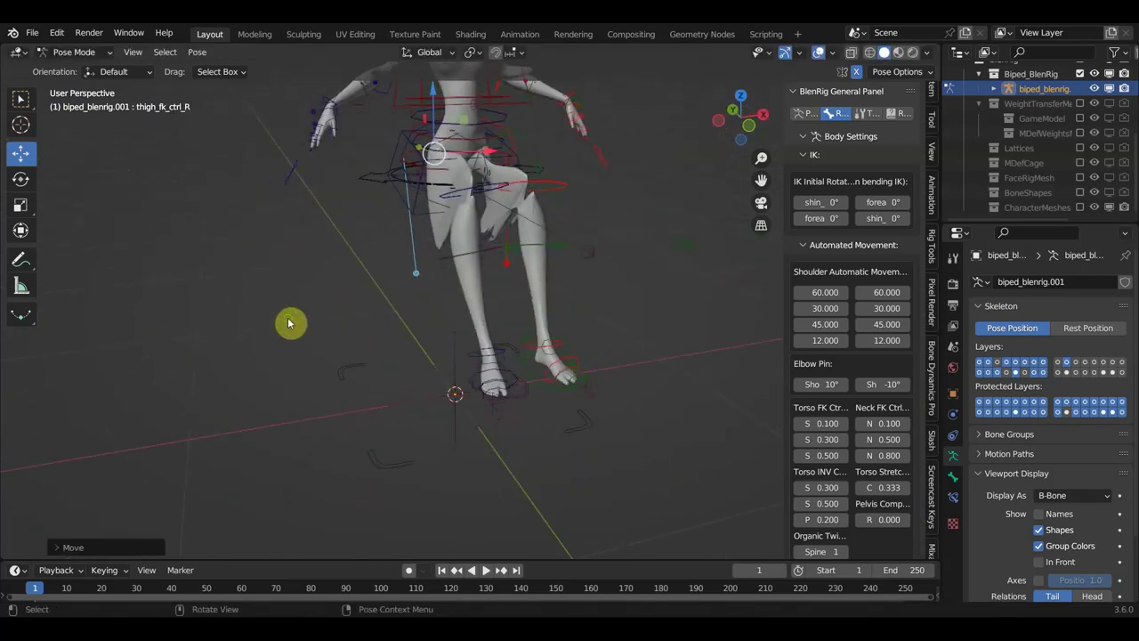
mouse_move(400, 331)
middle_mouse_down()
mouse_move(327, 343)
mouse_move(348, 338)
mouse_move(246, 328)
mouse_move(518, 293)
middle_mouse_up()
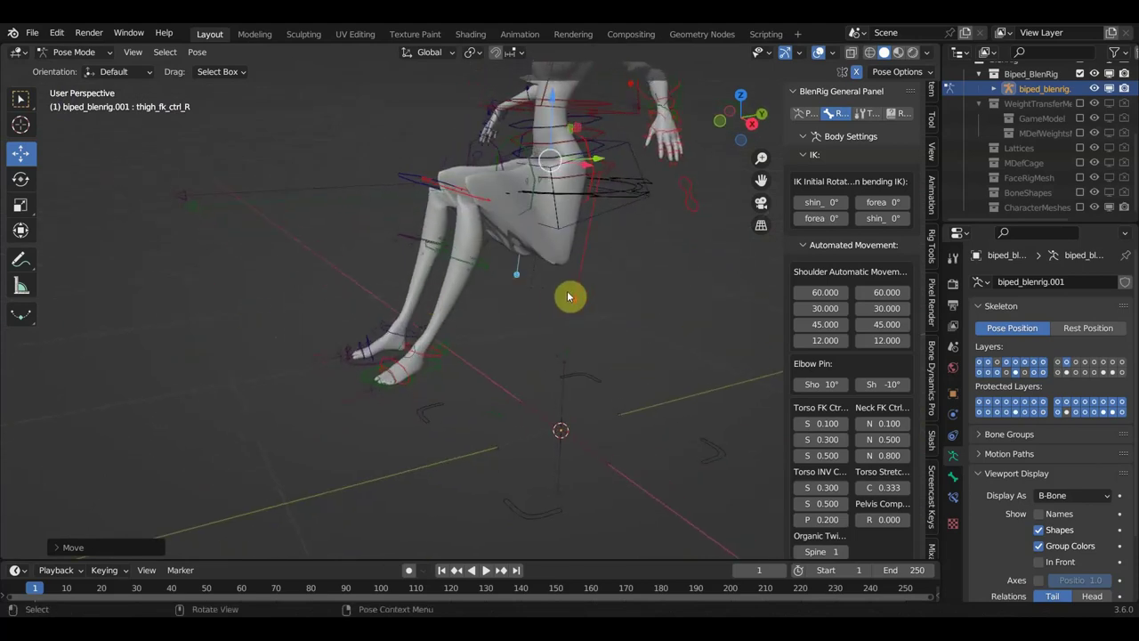
middle_click_drag(481, 203, 597, 216)
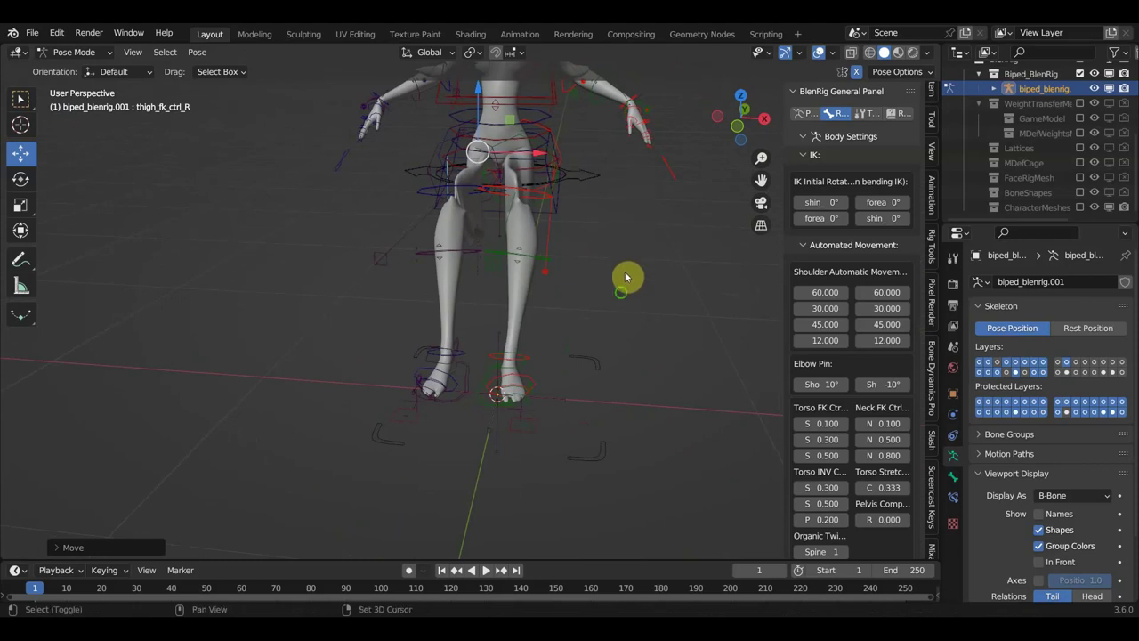
middle_click_drag(626, 275, 615, 463)
scroll(585, 329, "up", 3)
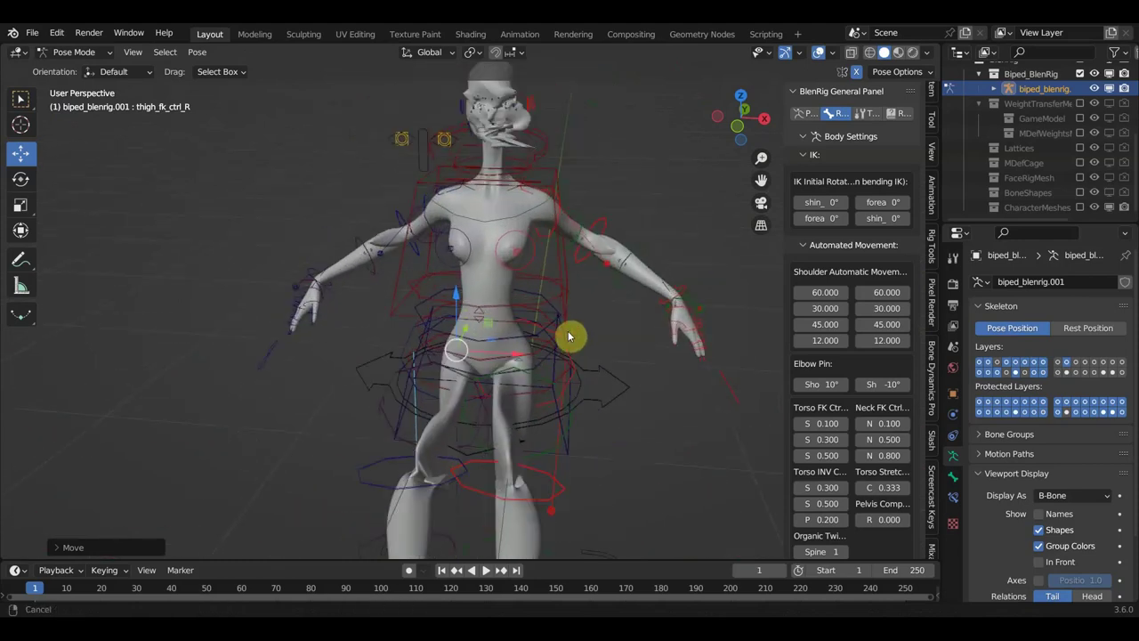
scroll(558, 382, "up", 3)
scroll(516, 392, "up", 3)
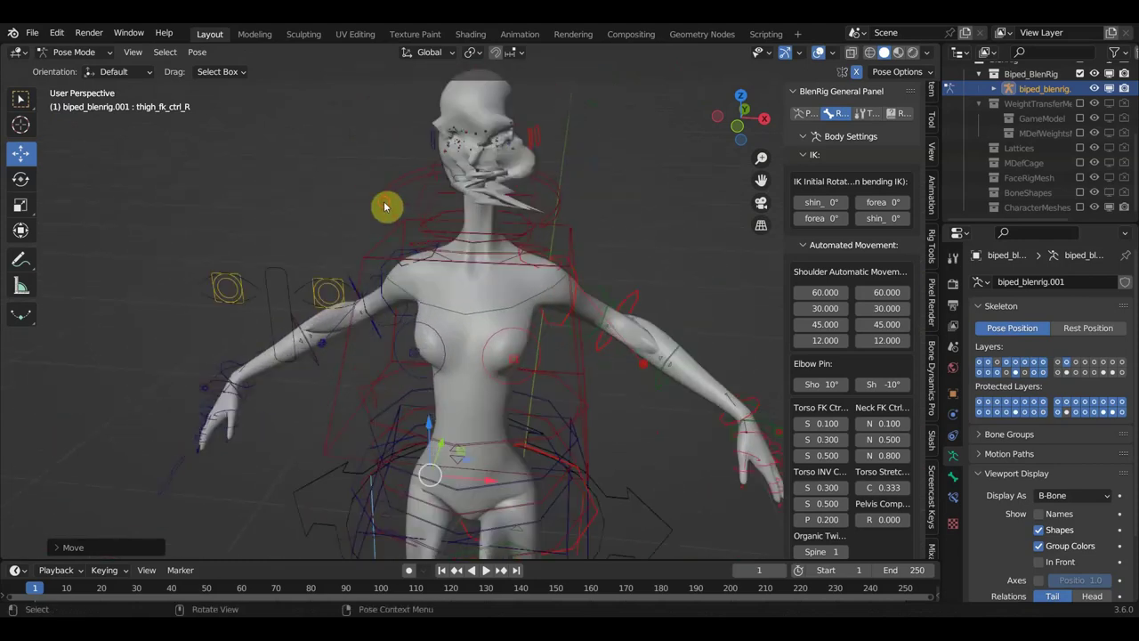
Rotate the head_fk bone and the left breast bone breast_ctrl_L.
left_click(454, 247)
middle_click_drag(458, 249, 562, 221)
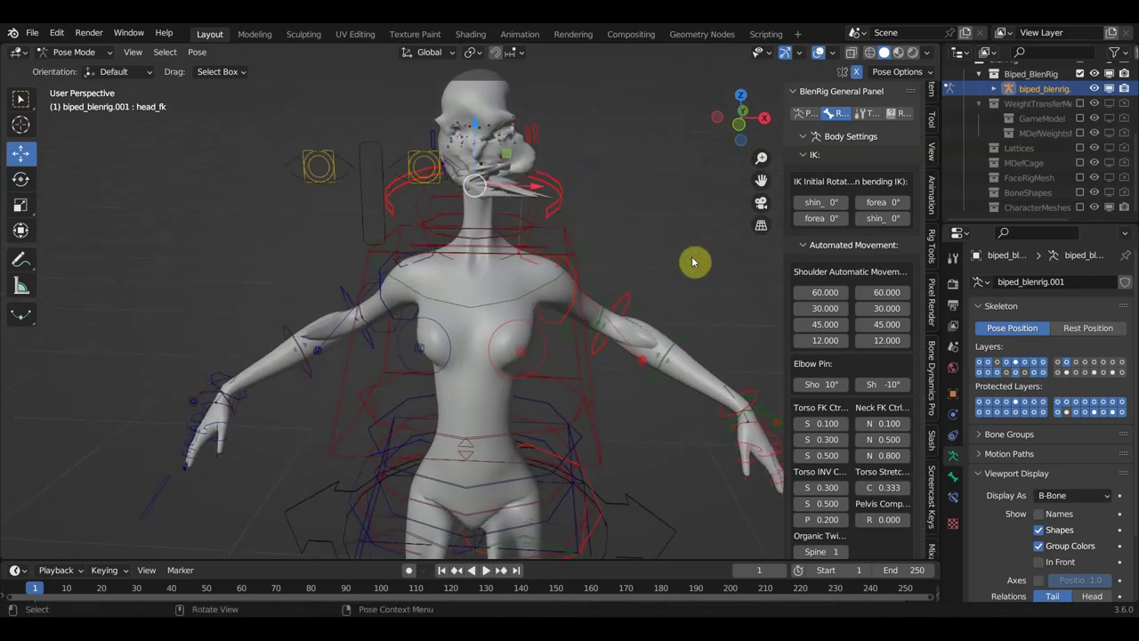
key("r")
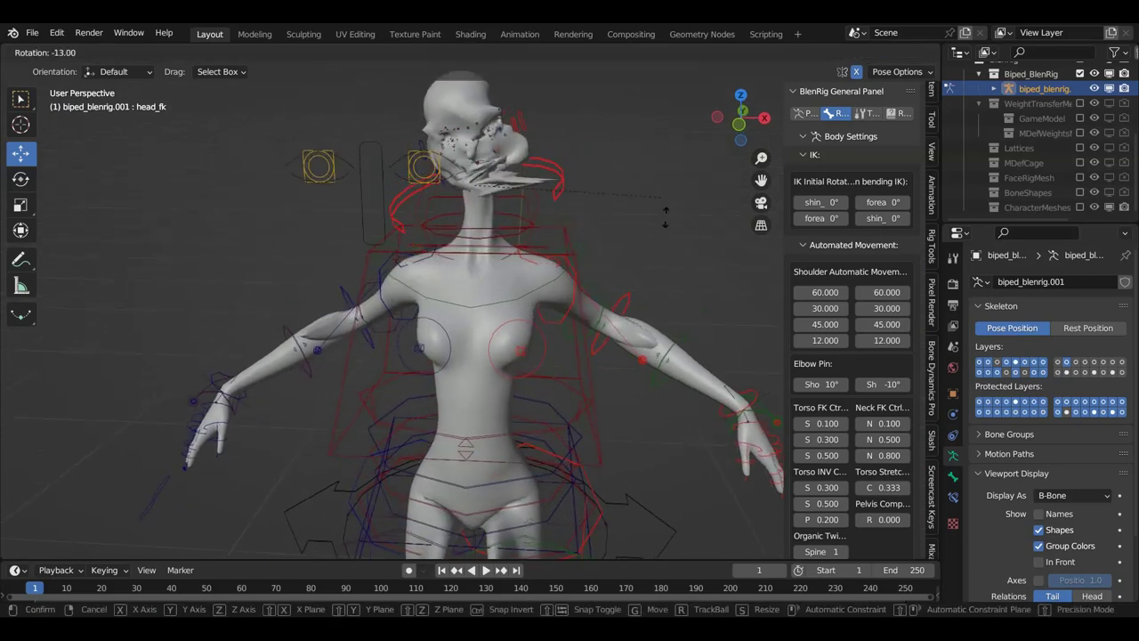
left_click(622, 262)
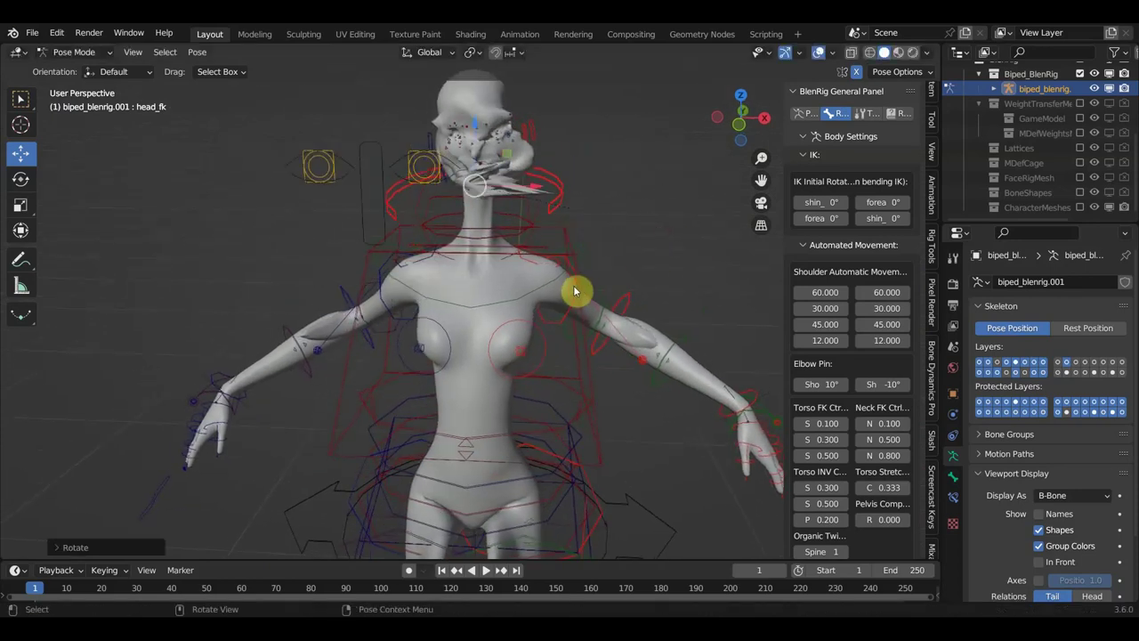
left_click(547, 353)
key("r")
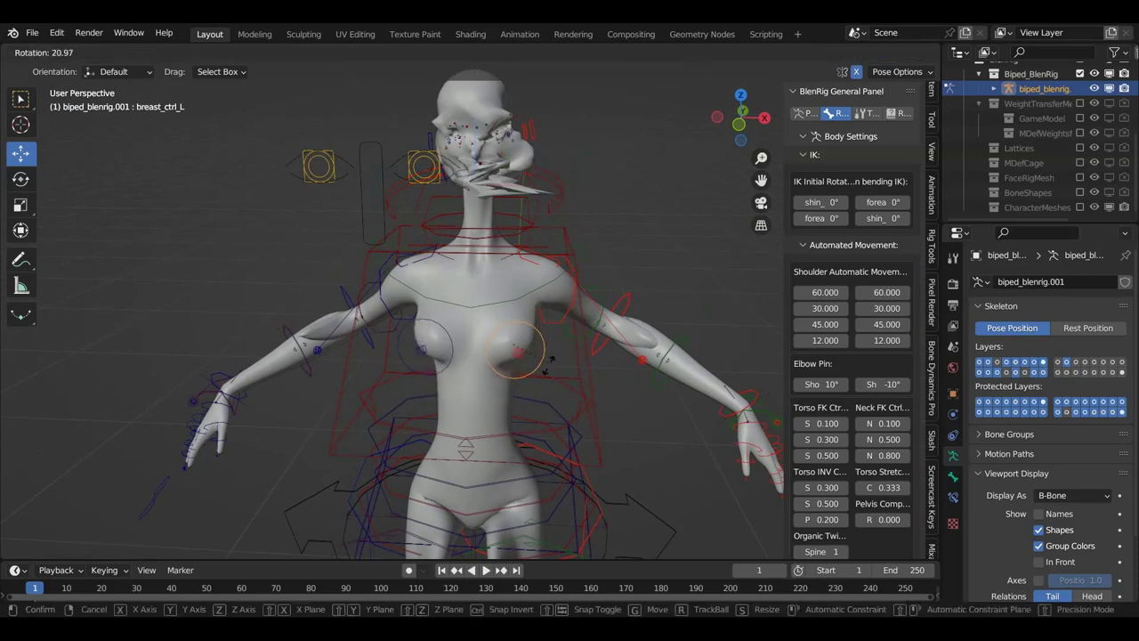
left_click(541, 345)
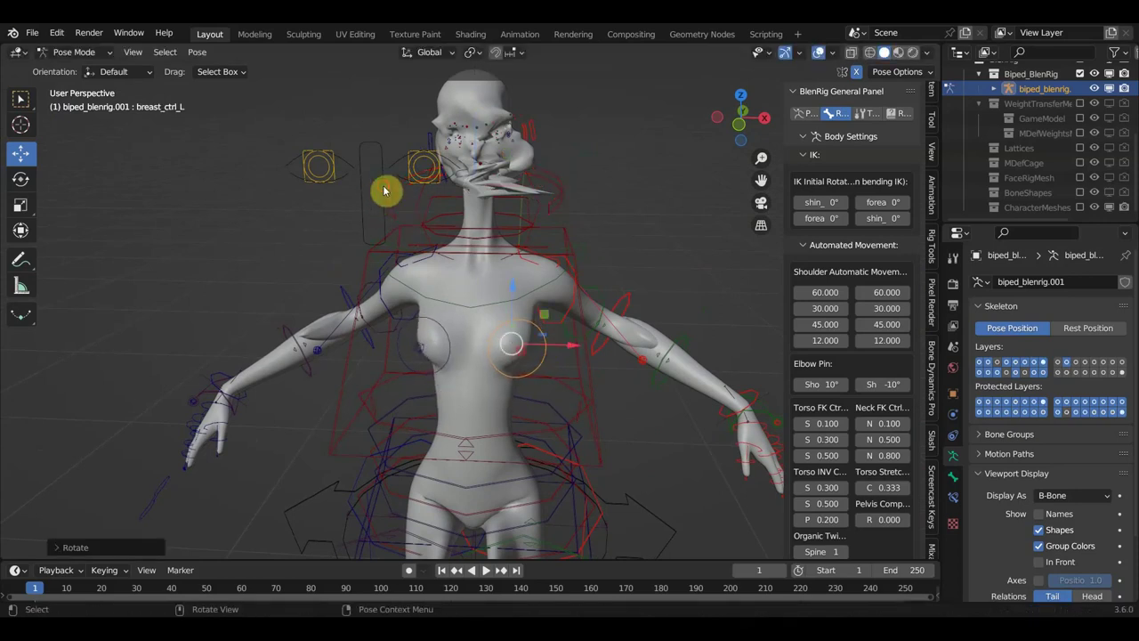
Move the eye look target so the head follows, then review the whole posed character.
left_click(384, 191)
key("g")
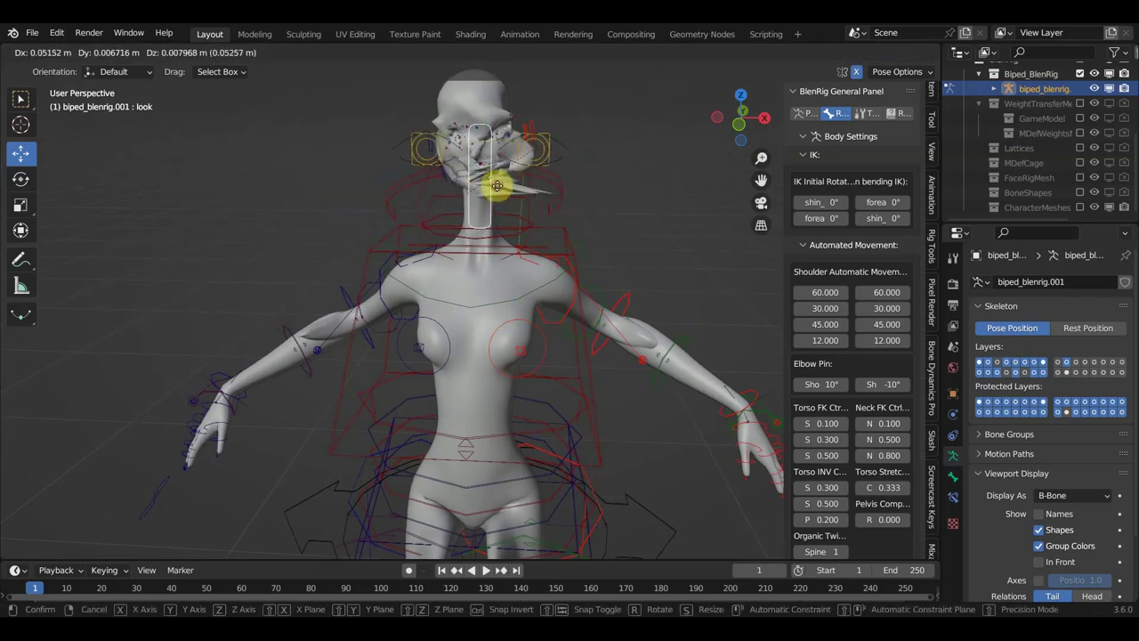
left_click(497, 185)
scroll(508, 241, "down", 3)
scroll(539, 305, "down", 2)
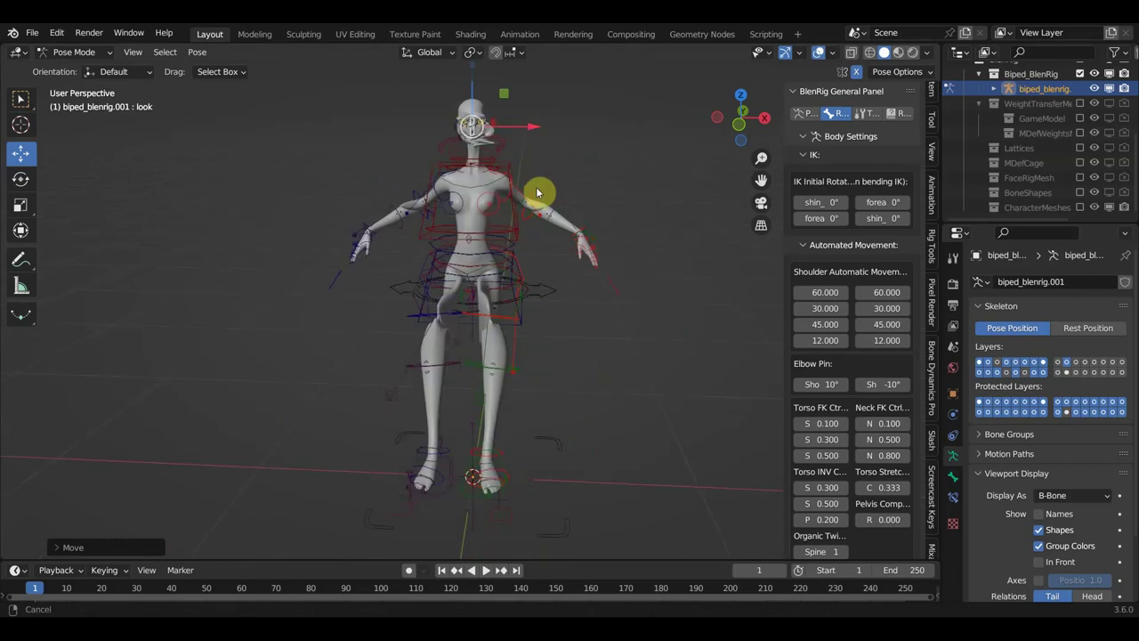
middle_click_drag(622, 230, 659, 232)
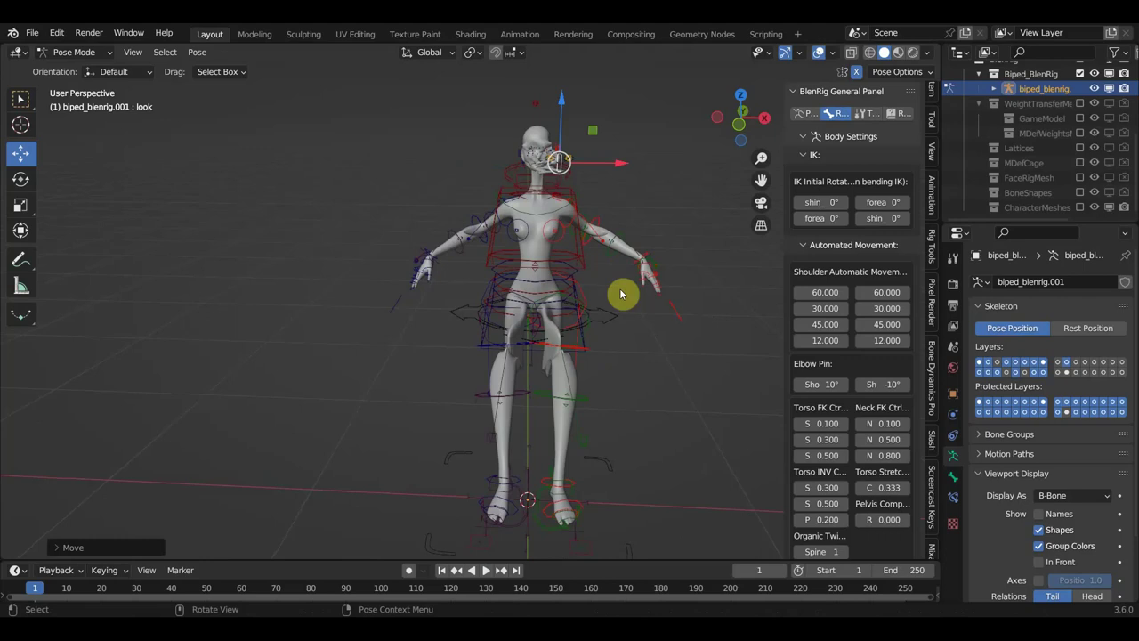
scroll(663, 267, "up", 3)
scroll(649, 229, "down", 2)
mouse_move(649, 229)
middle_mouse_down()
mouse_move(542, 254)
mouse_move(537, 242)
mouse_move(572, 330)
mouse_move(452, 338)
mouse_move(464, 323)
mouse_move(564, 323)
mouse_move(498, 318)
mouse_move(657, 311)
middle_mouse_up()
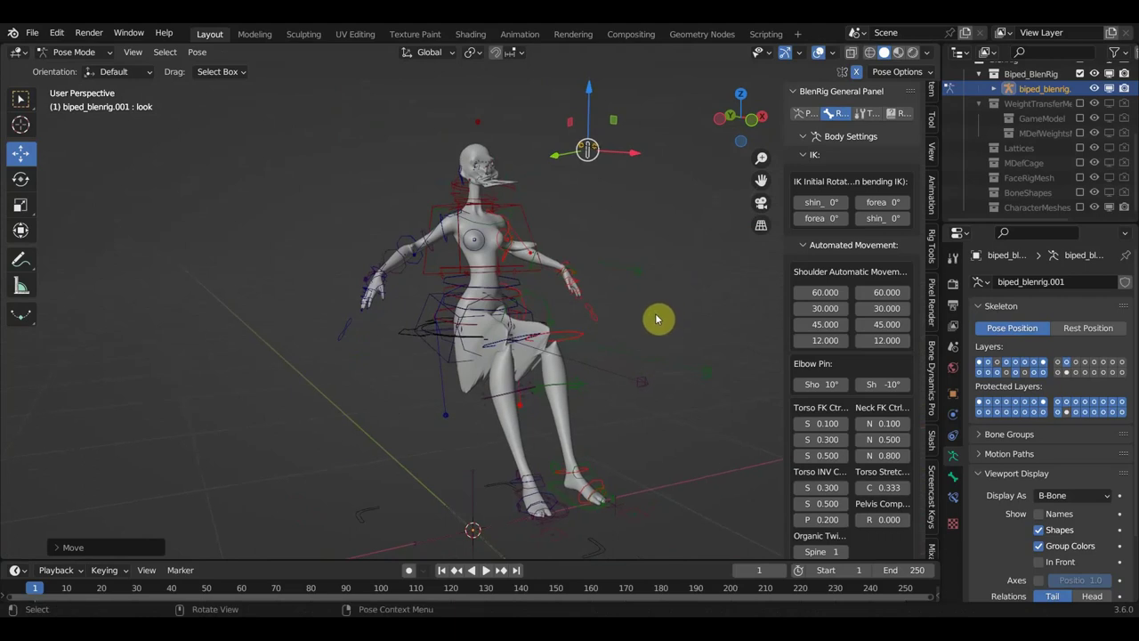